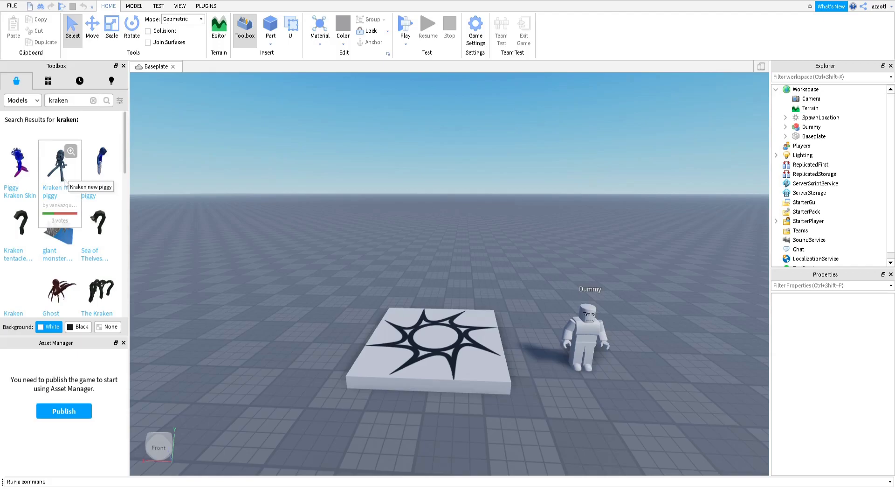
# Insert the Kraken Skin model from the kraken search results into the Baseplate place and view it up close
pyautogui.scroll(-6, 75, 224)
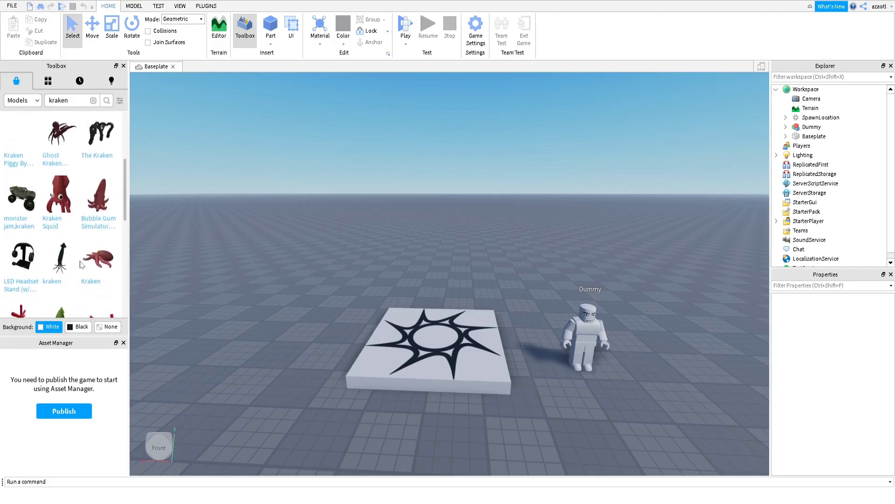
pyautogui.scroll(-5, 81, 264)
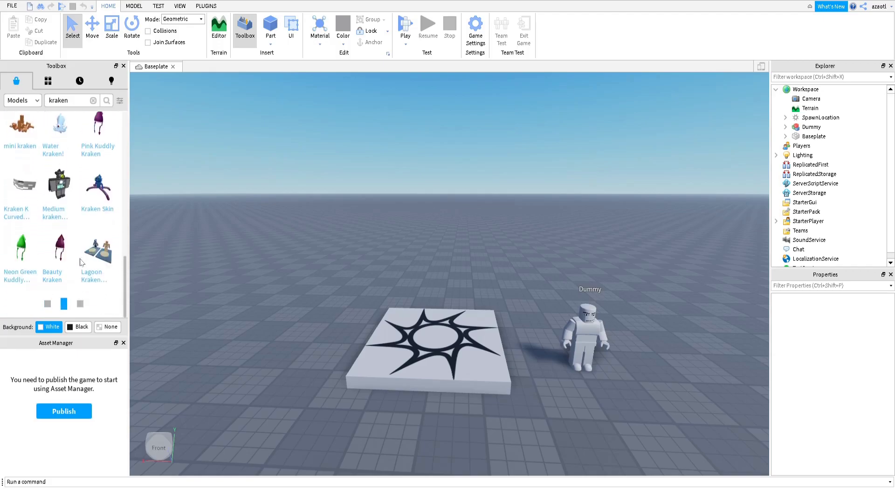
pyautogui.click(98, 201)
pyautogui.moveTo(456, 345)
pyautogui.mouseDown(button='right')
pyautogui.moveTo(472, 339)
pyautogui.moveTo(459, 345)
pyautogui.mouseUp(button='right')
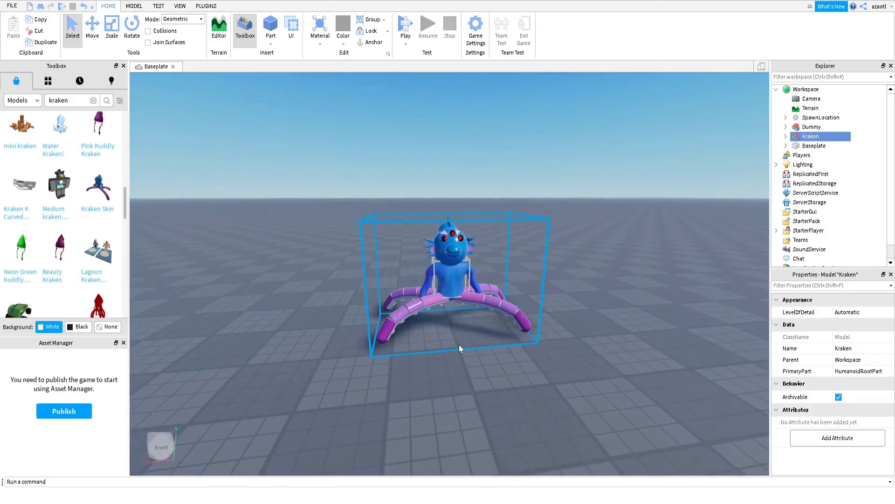
pyautogui.scroll(6, 458, 345)
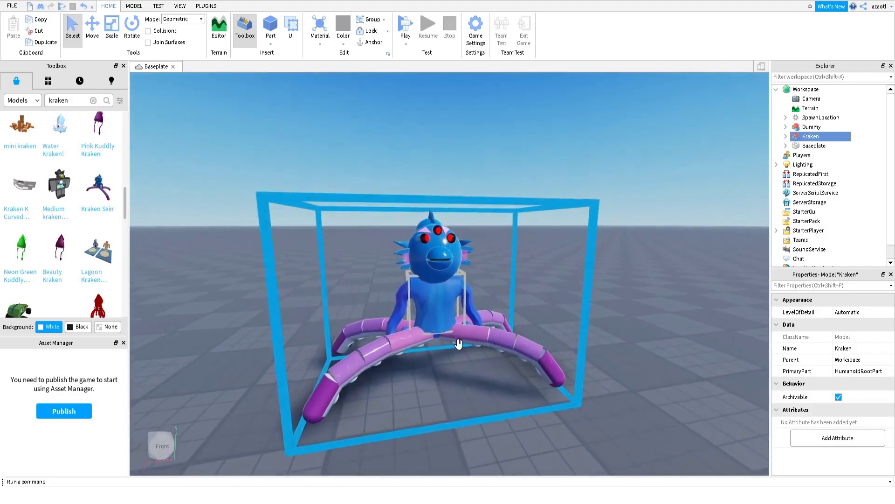
pyautogui.scroll(3, 459, 344)
pyautogui.moveTo(458, 344); pyautogui.dragTo(458, 342, button='right')
pyautogui.scroll(-3, 458, 346)
pyautogui.scroll(-3, 458, 344)
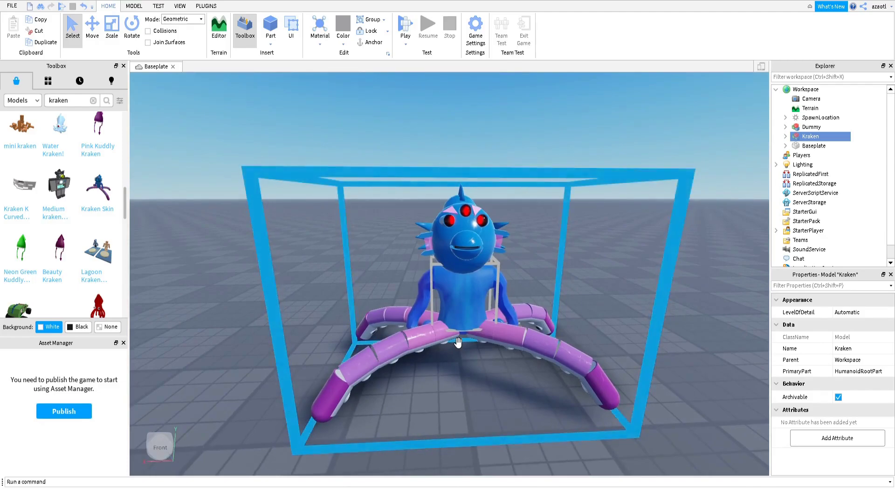
pyautogui.moveTo(458, 342); pyautogui.dragTo(452, 332, button='right')
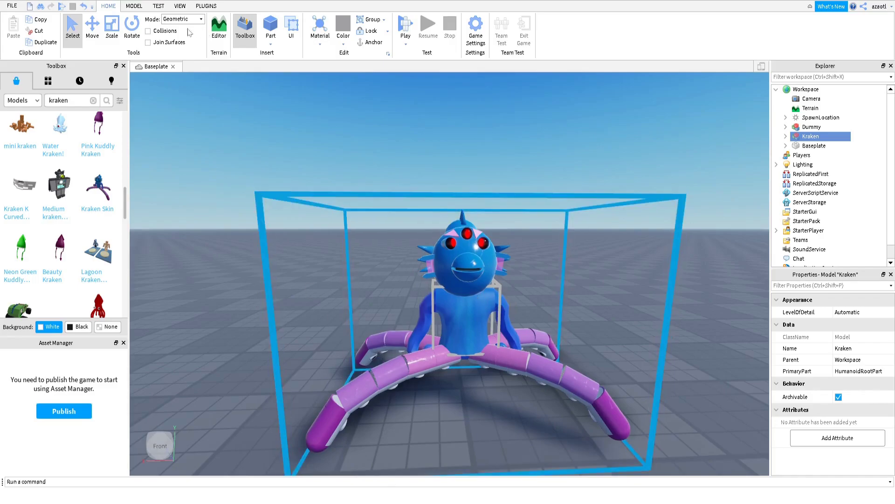
# Open the Animation Editor for the Kraken and create an animation named Untitled Animation Clip
pyautogui.click(207, 6)
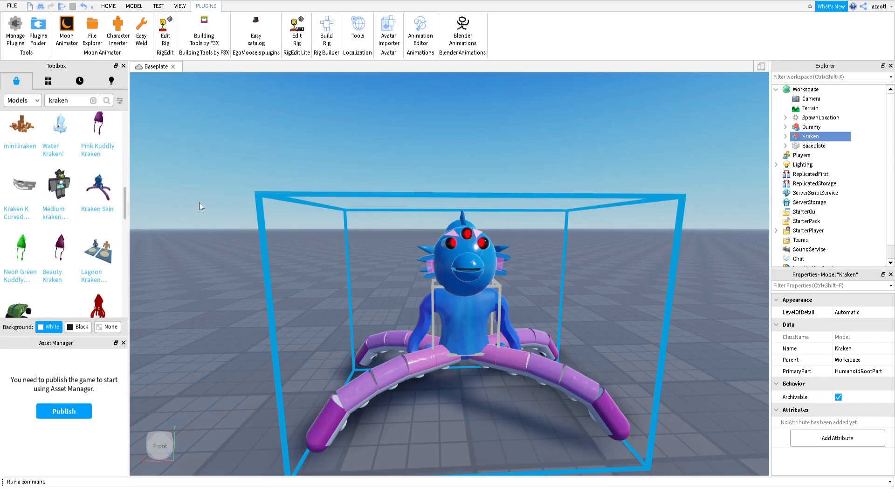
pyautogui.moveTo(199, 199); pyautogui.dragTo(198, 199, button='right')
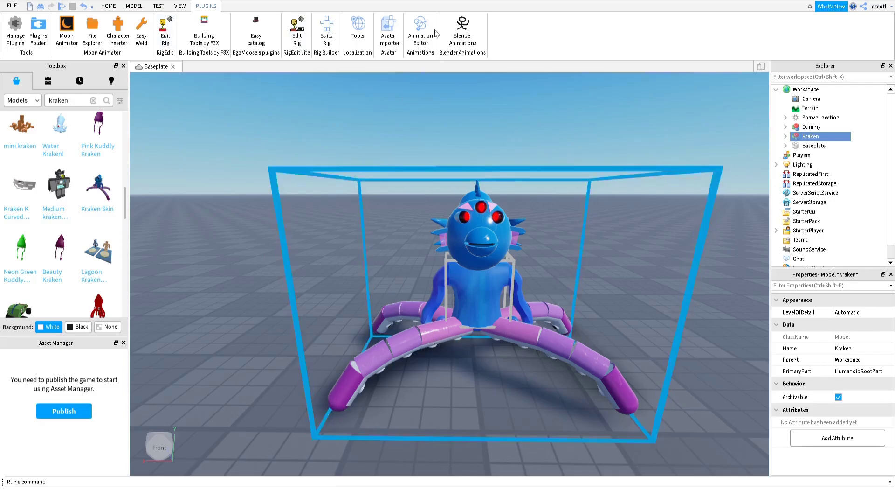
pyautogui.click(420, 30)
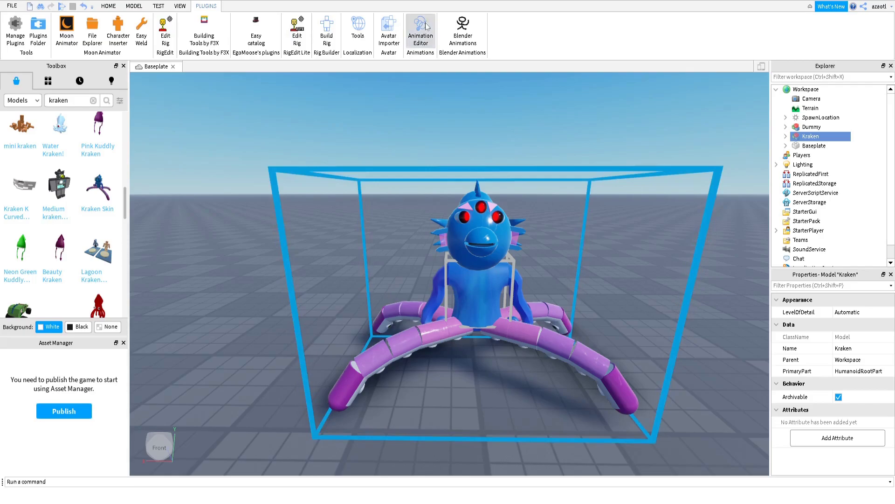
pyautogui.click(457, 255)
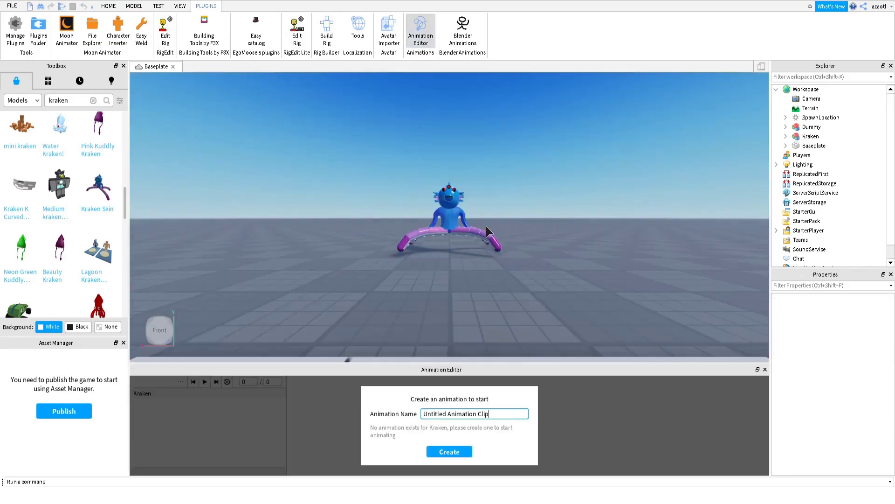
pyautogui.click(448, 452)
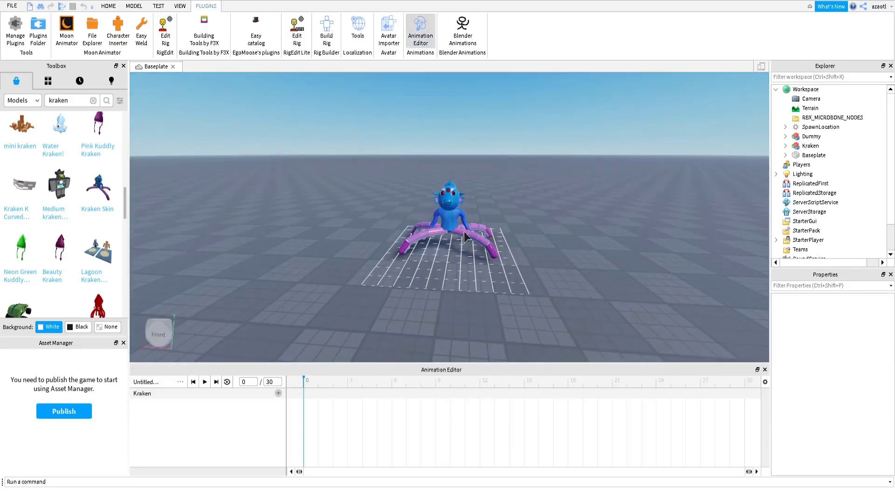
# Try out the rotation of the Kraken's torso at frame 0, adding a Torso keyframe
pyautogui.moveTo(438, 232); pyautogui.dragTo(452, 243, button='right')
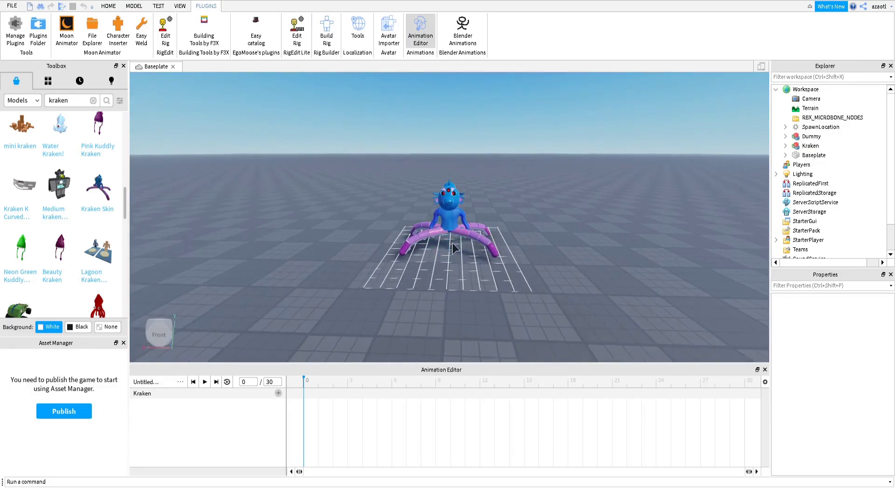
pyautogui.scroll(2, 452, 243)
pyautogui.scroll(8, 453, 242)
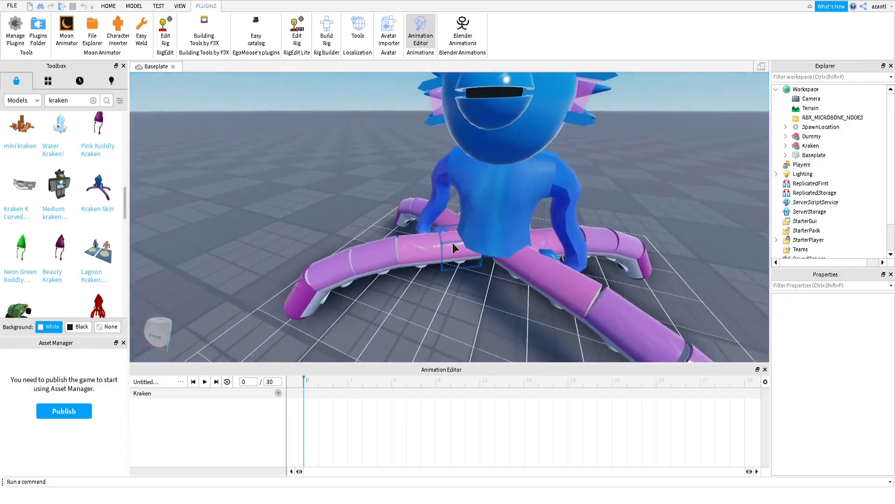
pyautogui.click(493, 194)
pyautogui.moveTo(639, 254); pyautogui.dragTo(582, 279, button='right')
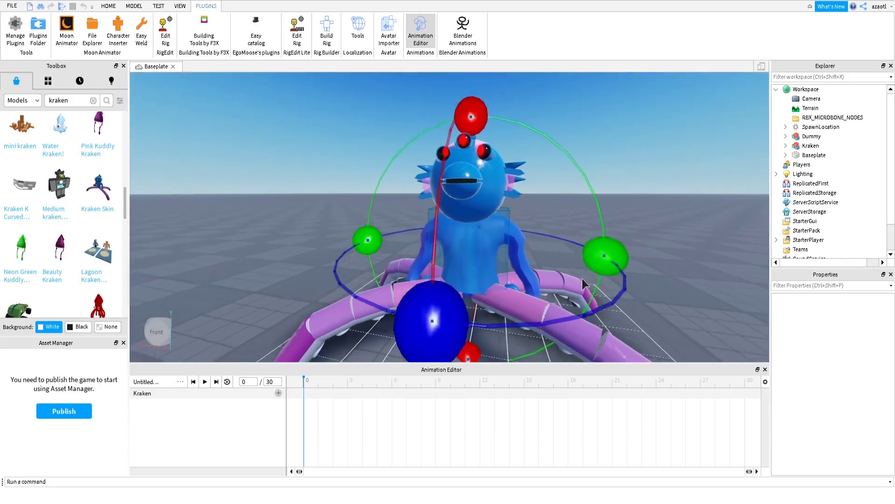
pyautogui.scroll(-1, 582, 279)
pyautogui.moveTo(564, 173); pyautogui.dragTo(573, 243)
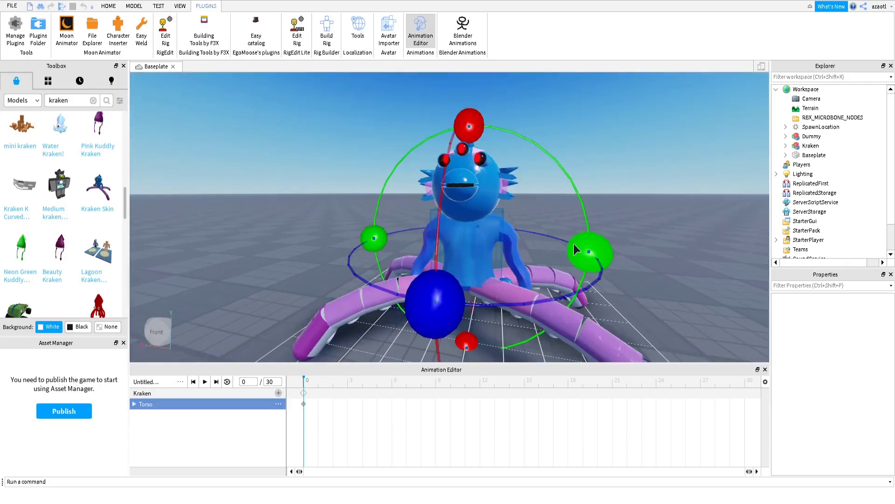
# Test-rotate the Kraken's right arm and left arm at frame 0, adding a keyframe for each
pyautogui.click(421, 248)
pyautogui.moveTo(535, 232); pyautogui.dragTo(537, 205)
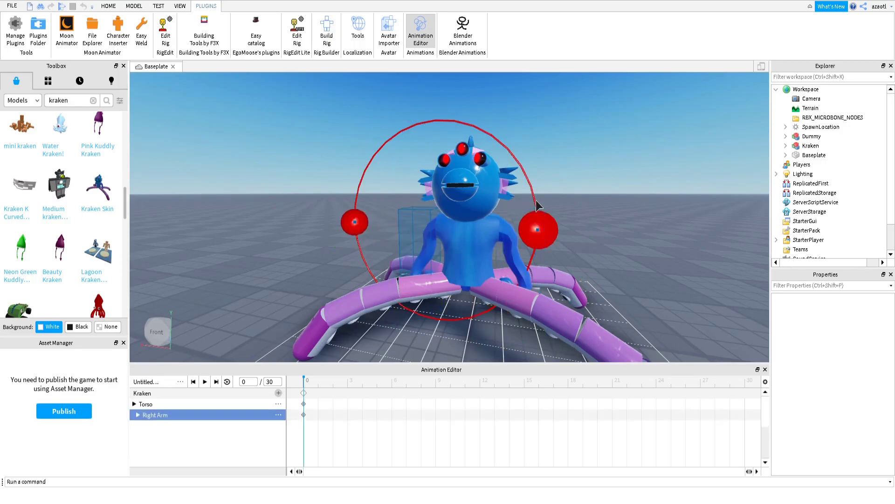
pyautogui.click(515, 232)
pyautogui.moveTo(608, 231); pyautogui.dragTo(590, 140)
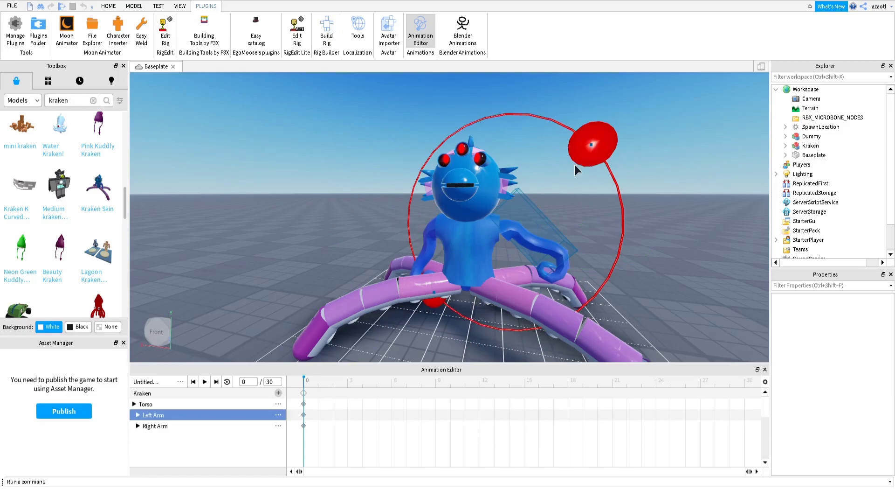
# Add animation tracks for the Kraken's remaining body parts, then expand the KrakenHead track and select the head for posing
pyautogui.click(464, 234)
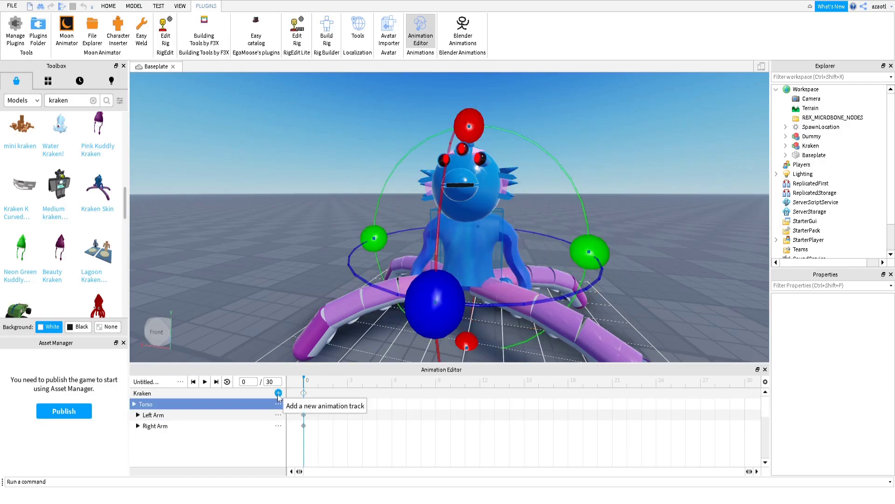
pyautogui.click(259, 449)
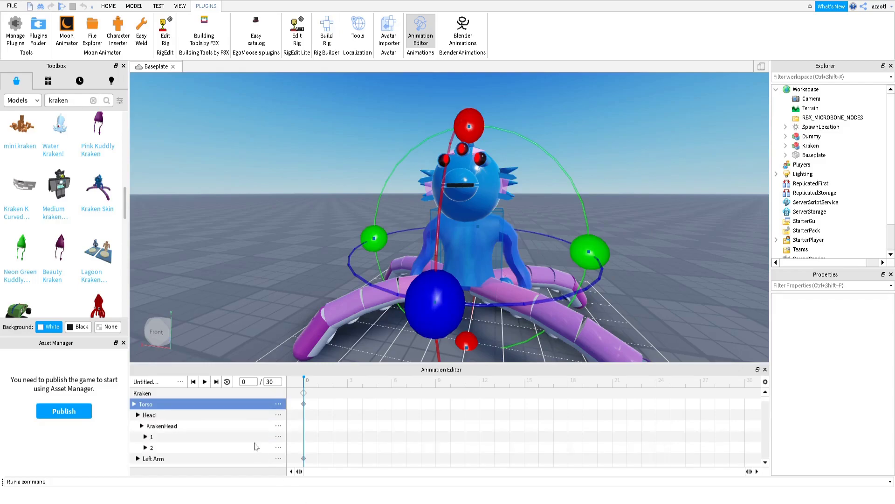
pyautogui.scroll(-2, 241, 425)
pyautogui.scroll(2, 241, 433)
pyautogui.click(142, 426)
pyautogui.click(482, 204)
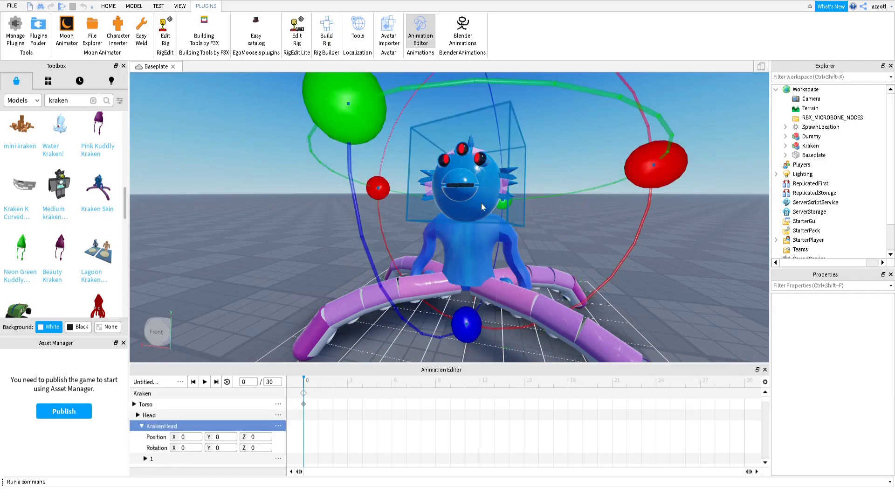
pyautogui.moveTo(664, 164); pyautogui.dragTo(642, 253)
pyautogui.moveTo(599, 290); pyautogui.dragTo(528, 301)
pyautogui.hotkey('ctrl', 'z')
pyautogui.hotkey('ctrl', 'z')
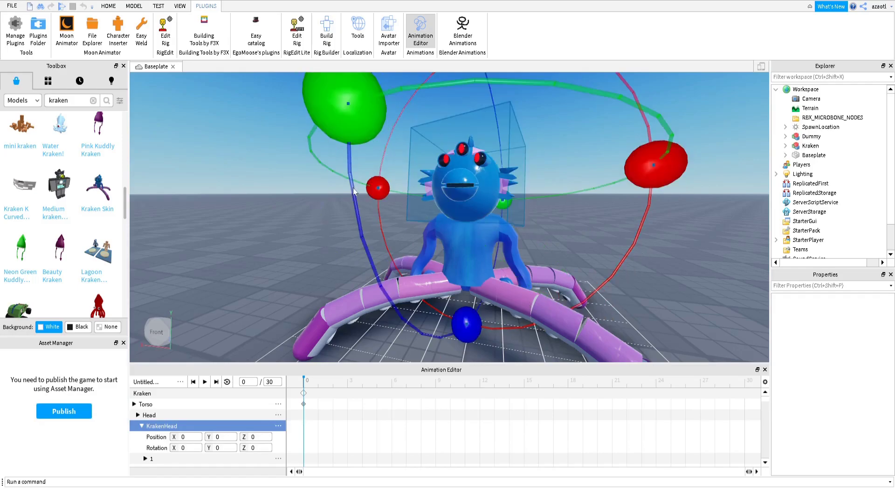
# Turn off rotation snapping and tilt the KrakenHead about -15.7 degrees around X at frame 0
pyautogui.click(134, 6)
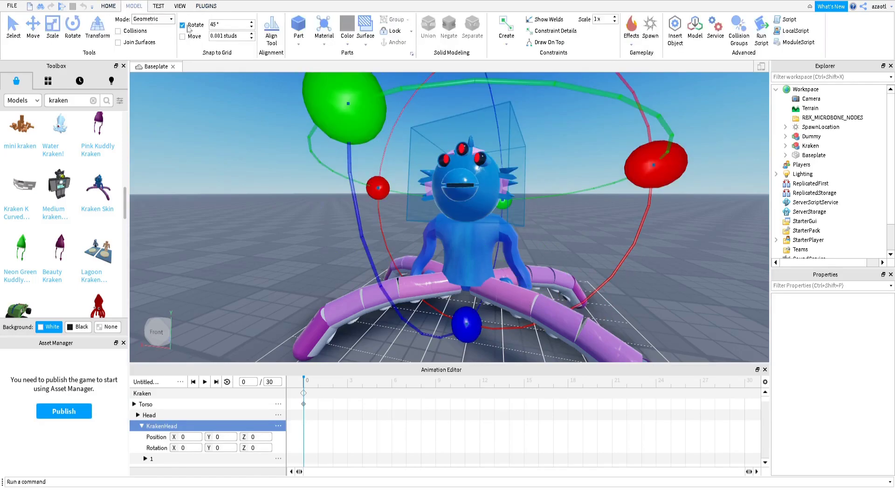
pyautogui.moveTo(644, 170); pyautogui.dragTo(623, 223)
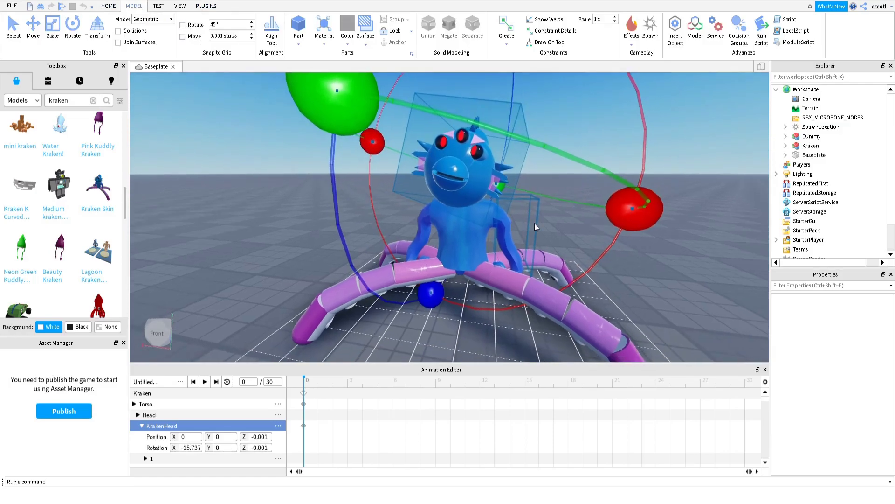
pyautogui.scroll(-4, 535, 223)
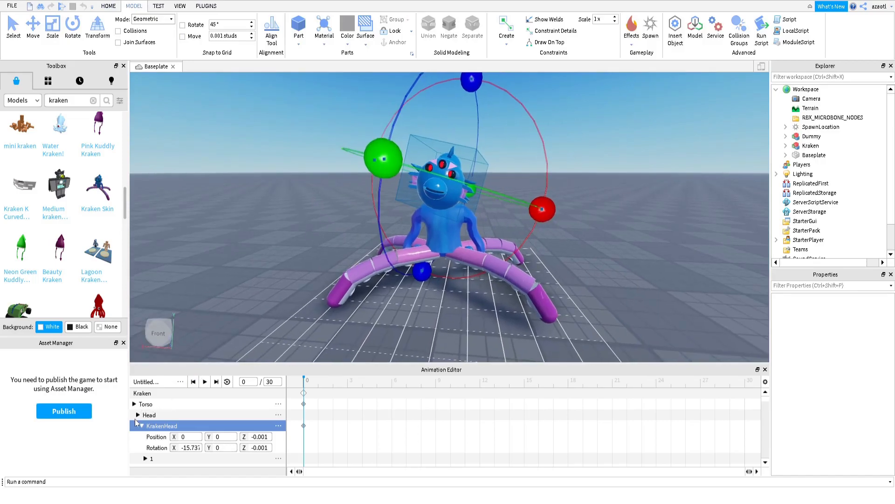
# Expand the Head track in place of KrakenHead and try to rotate the Kraken's front tentacle leg
pyautogui.click(142, 427)
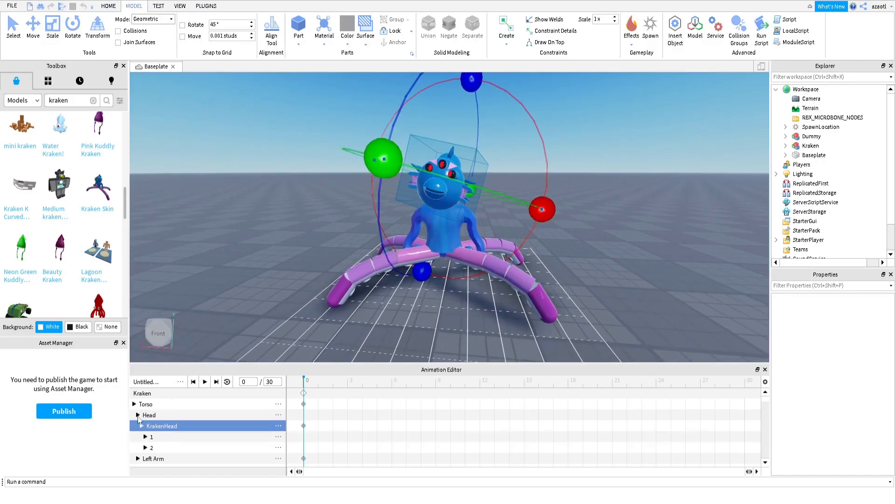
pyautogui.click(137, 415)
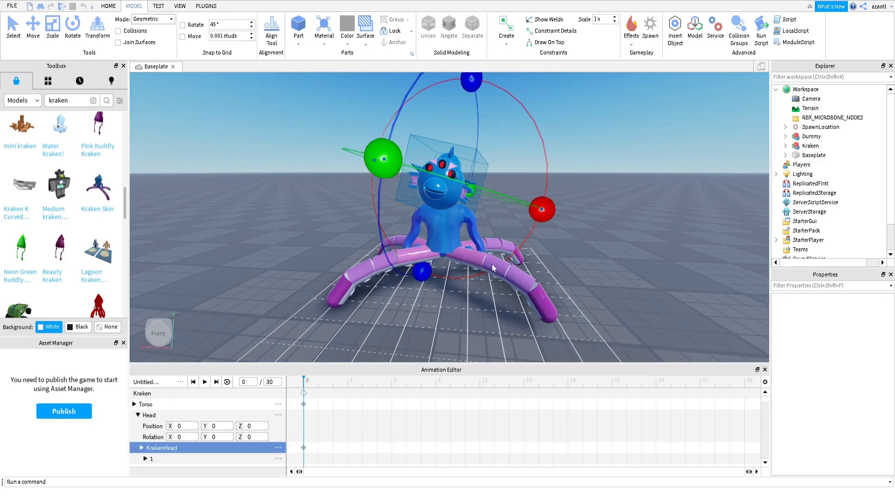
pyautogui.click(468, 260)
pyautogui.click(455, 253)
pyautogui.moveTo(471, 212)
pyautogui.mouseDown()
pyautogui.moveTo(404, 205)
pyautogui.moveTo(449, 206)
pyautogui.moveTo(479, 232)
pyautogui.moveTo(446, 213)
pyautogui.moveTo(475, 235)
pyautogui.moveTo(485, 219)
pyautogui.moveTo(464, 227)
pyautogui.mouseUp()
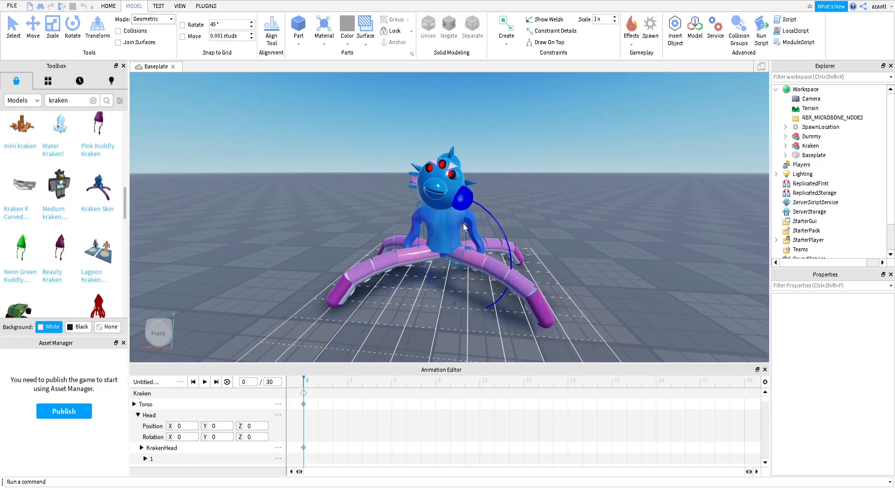
pyautogui.moveTo(464, 227); pyautogui.dragTo(464, 227)
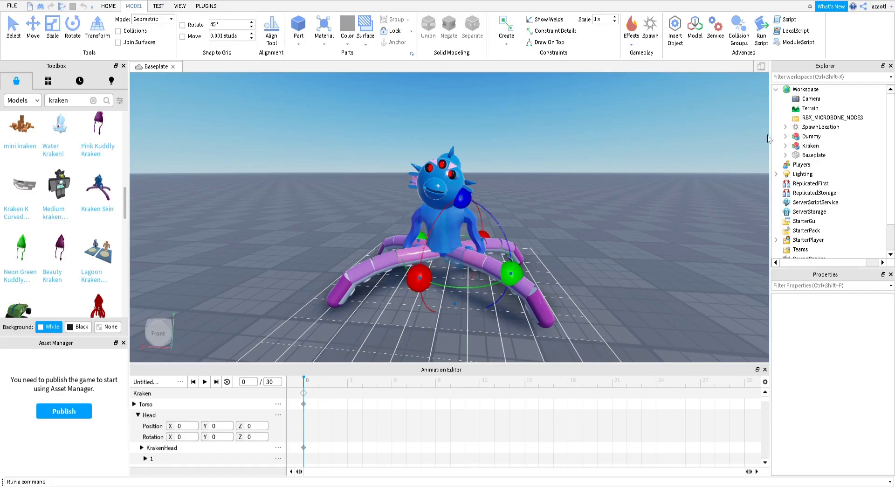
# Close the Animation Editor and expand the Kraken model in the Explorer
pyautogui.click(207, 6)
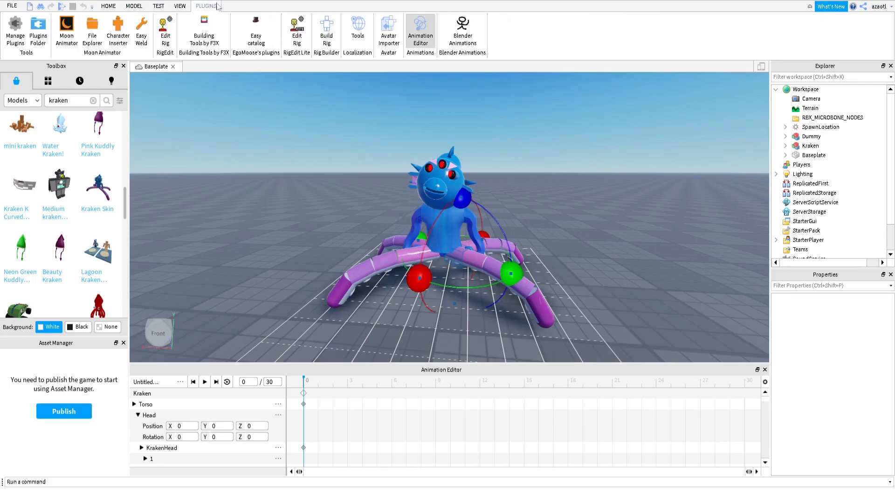
pyautogui.click(429, 23)
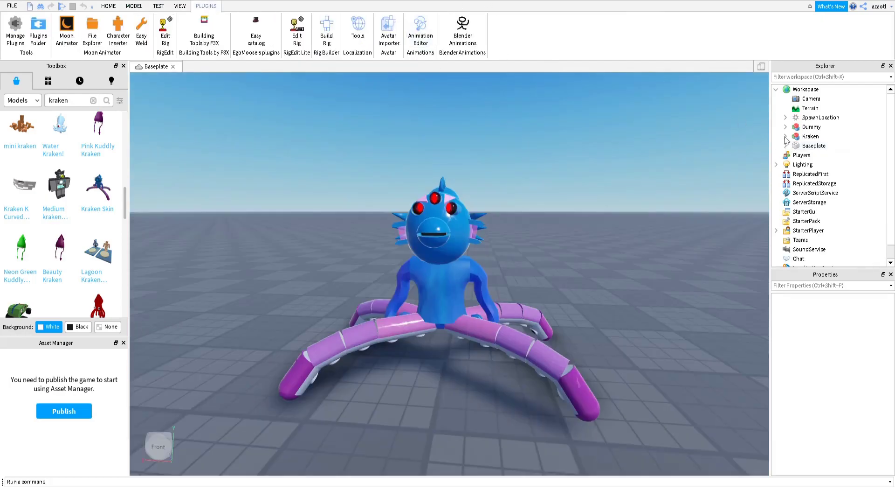
pyautogui.click(786, 136)
# Examine the Kraken's Leg models and which tentacle segments Leg1111, Leg2, Leg3 and the two Union parts correspond to
pyautogui.click(809, 175)
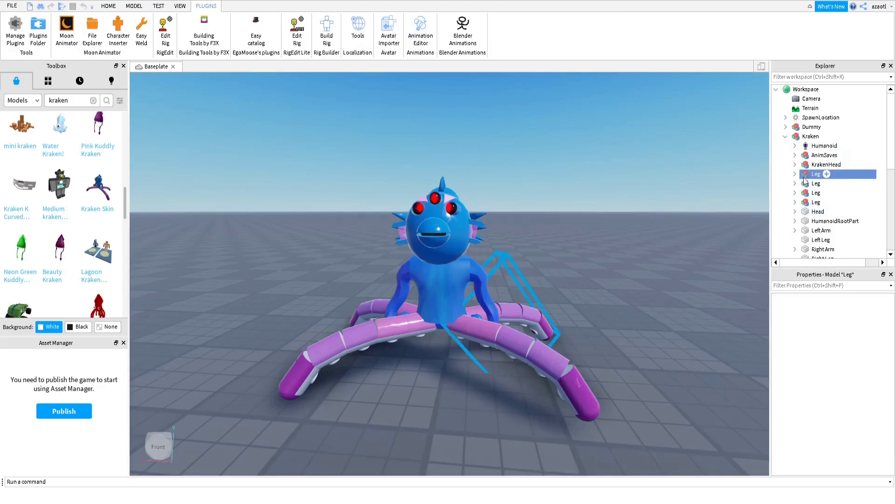
pyautogui.click(807, 183)
pyautogui.click(786, 174)
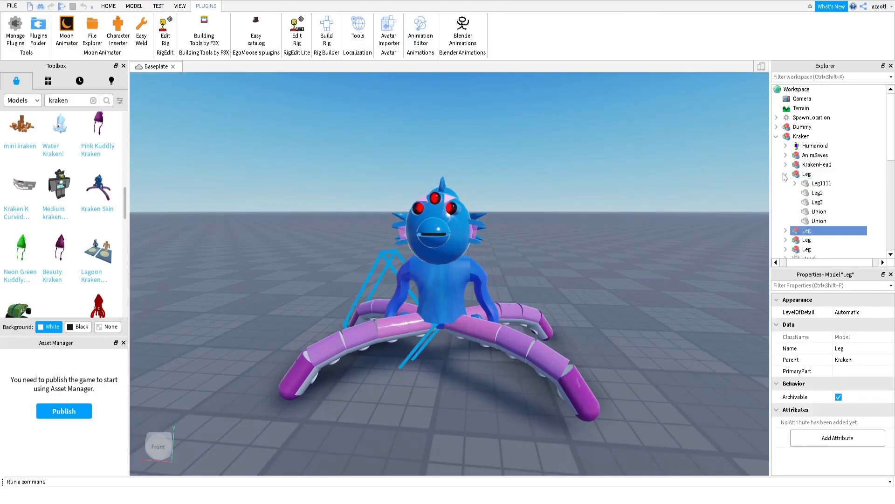
pyautogui.click(809, 184)
pyautogui.click(815, 194)
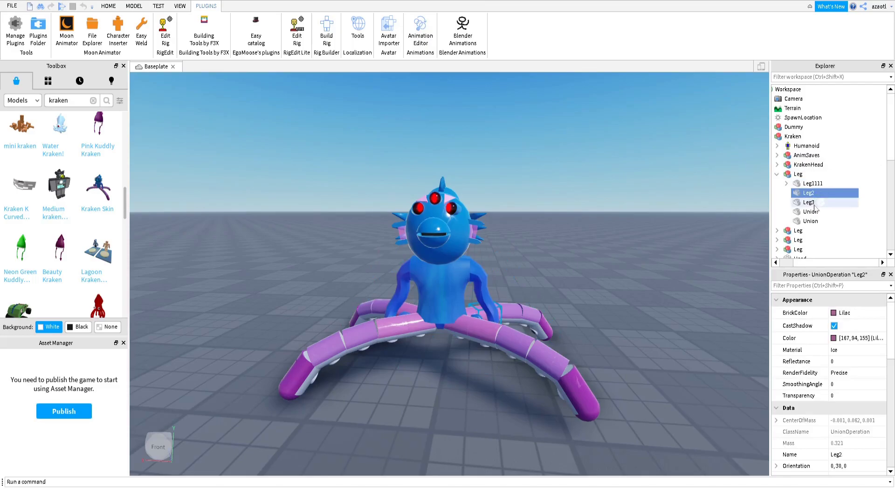
pyautogui.click(811, 203)
pyautogui.click(812, 212)
pyautogui.click(813, 222)
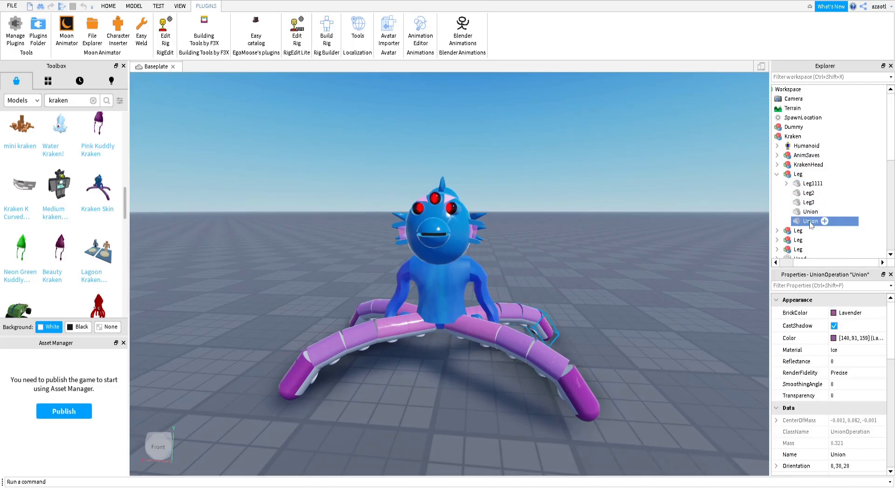
pyautogui.click(812, 213)
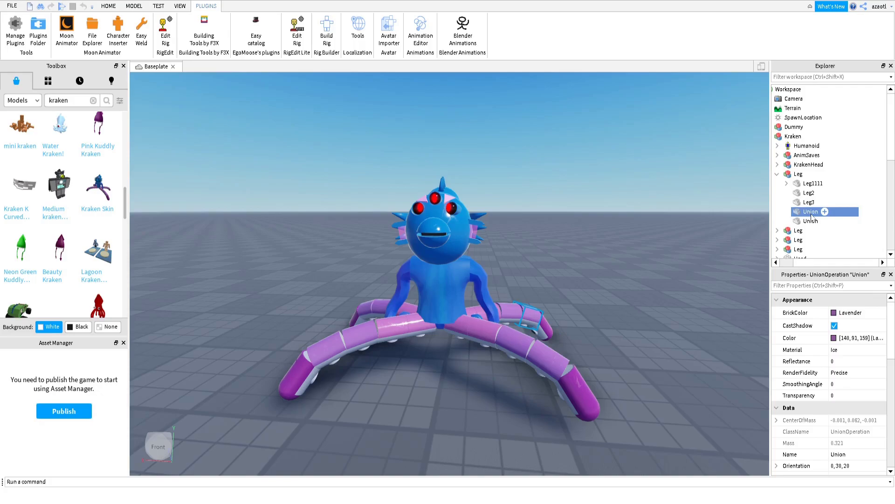
# Examine from behind which segments of the first Leg model's tentacle are Leg1111, Leg2 and Leg3
pyautogui.click(813, 184)
pyautogui.press('d')
pyautogui.moveTo(553, 306); pyautogui.dragTo(553, 305, button='right')
pyautogui.press('w')
pyautogui.press('d')
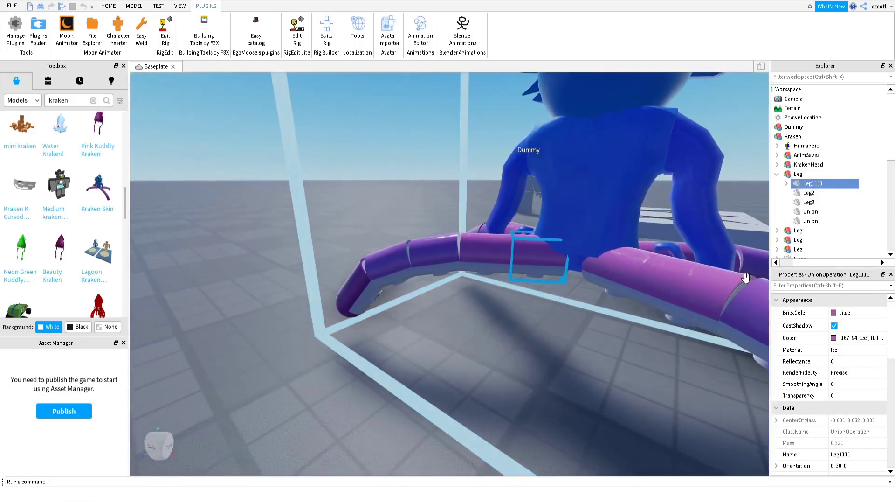
pyautogui.click(806, 193)
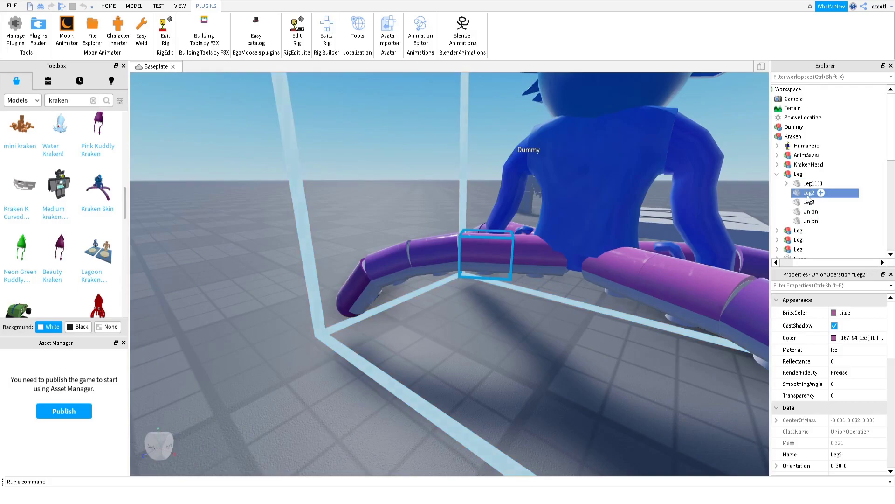
pyautogui.click(807, 195)
pyautogui.click(809, 203)
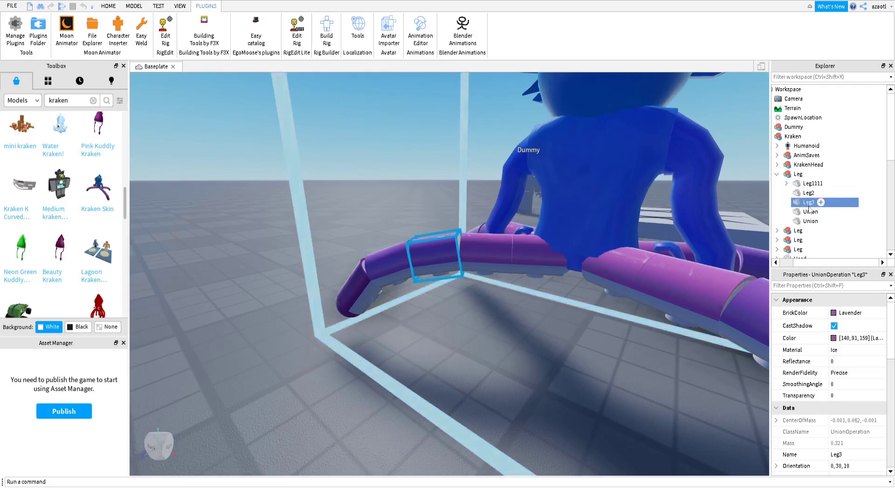
# Rename the two Union parts of the first Leg model as Leg4 for the fourth segment and Leg5 for the tip
pyautogui.click(810, 212)
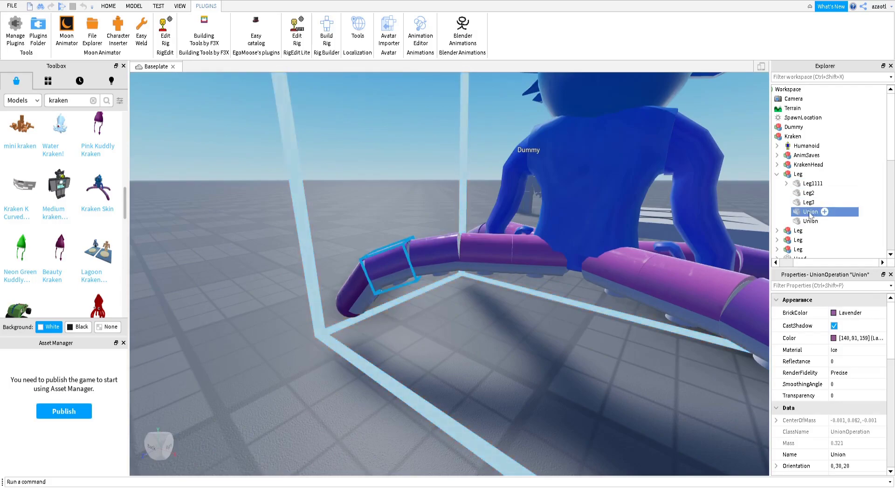
pyautogui.click(811, 212)
pyautogui.write('Leg4')
pyautogui.press('Return')
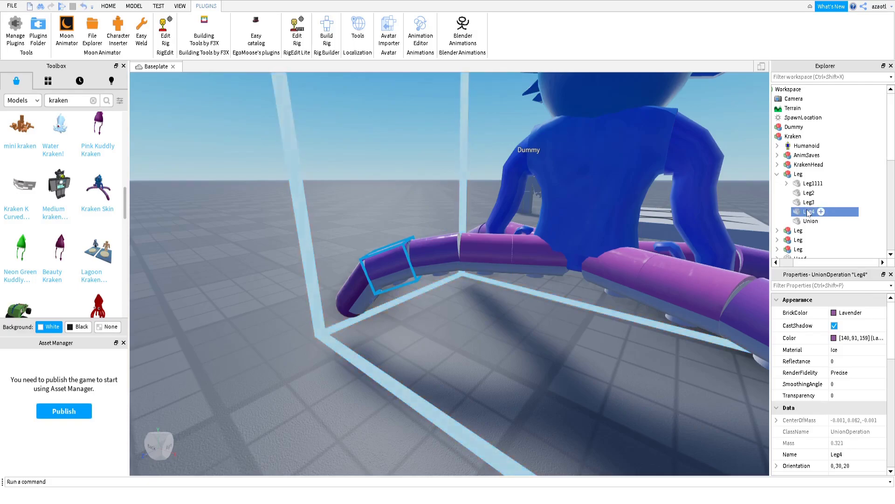
pyautogui.click(811, 221)
pyautogui.click(811, 221)
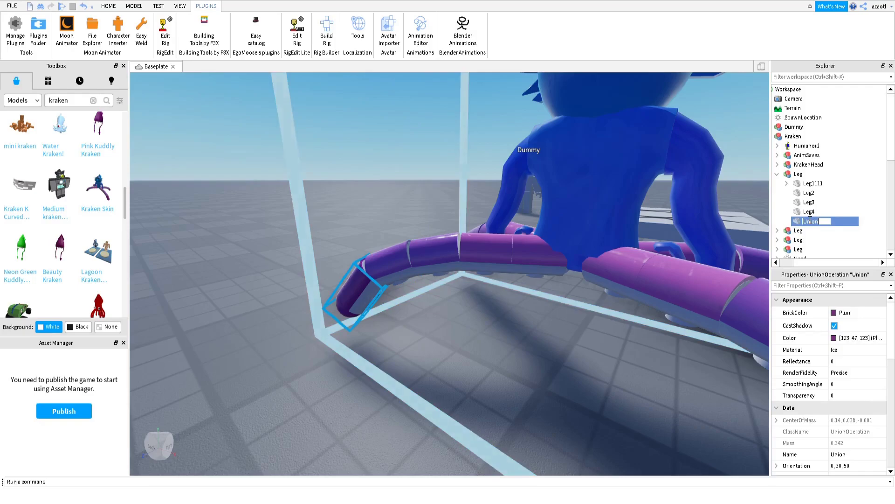
pyautogui.write('Leg5')
pyautogui.press('Return')
# Examine the whole Kraken from several sides and the part names inside its last Leg model
pyautogui.moveTo(488, 332); pyautogui.dragTo(488, 332, button='right')
pyautogui.press('a')
pyautogui.press('a')
pyautogui.press('s')
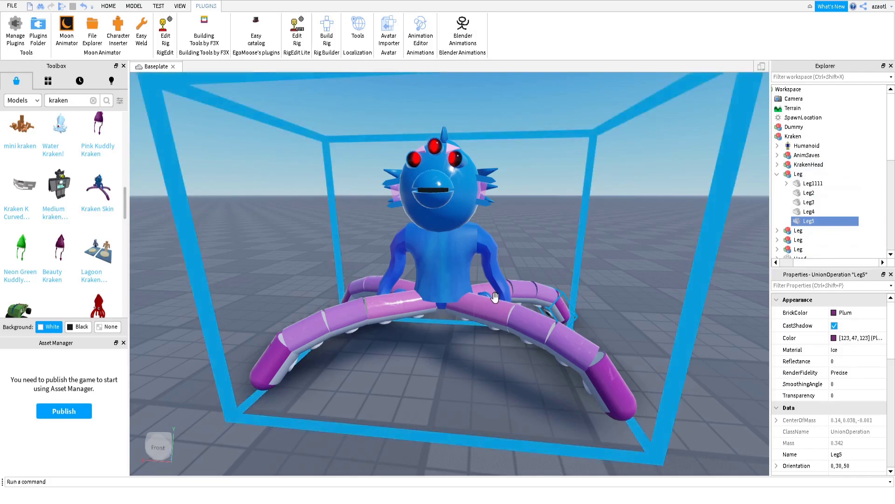
pyautogui.scroll(-1, 812, 223)
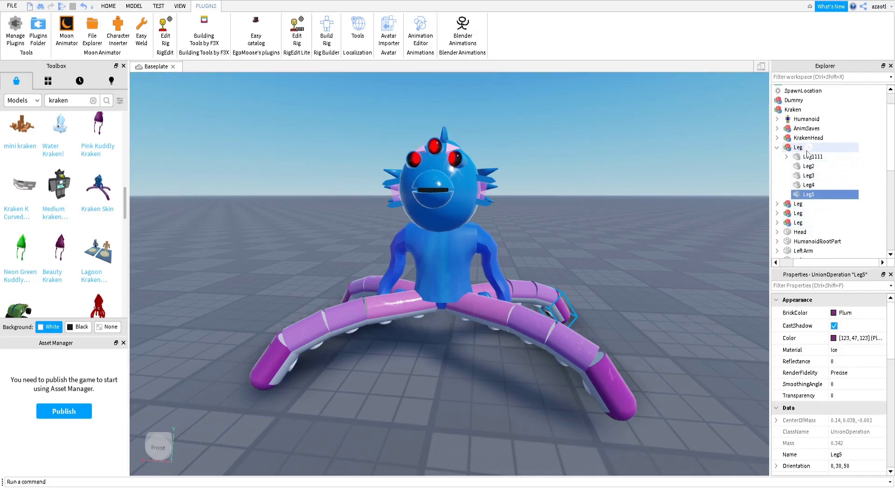
pyautogui.click(513, 338)
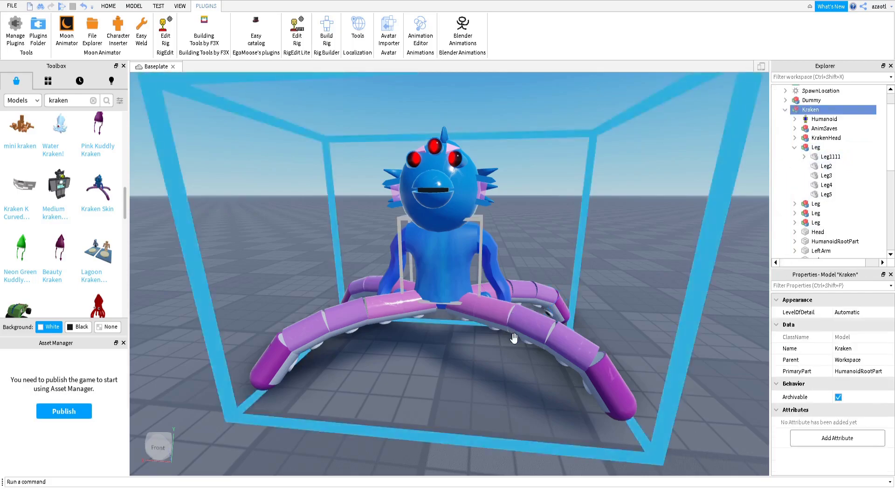
pyautogui.scroll(-3, 511, 337)
pyautogui.scroll(4, 508, 336)
pyautogui.moveTo(509, 335); pyautogui.dragTo(508, 335, button='right')
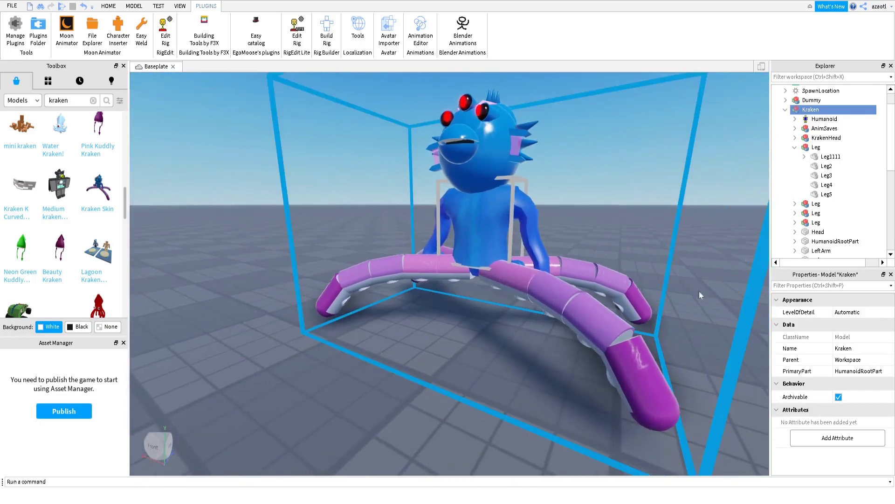
pyautogui.click(795, 222)
pyautogui.scroll(-3, 841, 233)
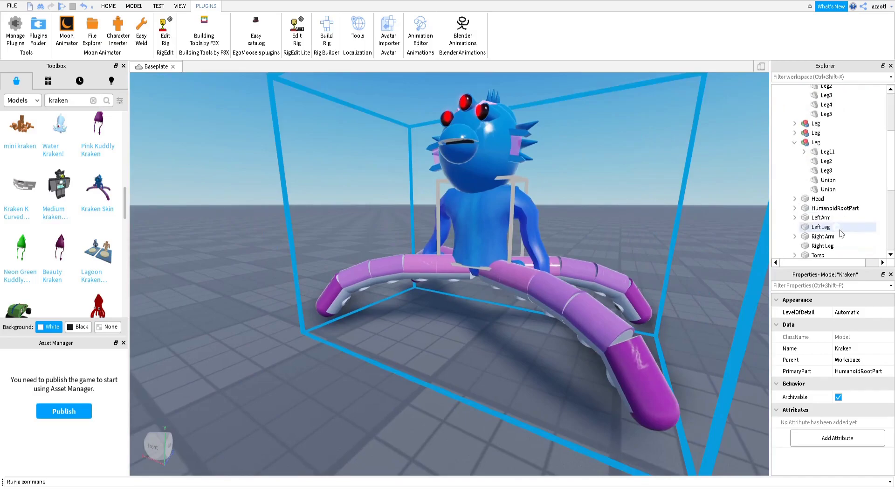
pyautogui.click(795, 142)
pyautogui.moveTo(464, 366); pyautogui.dragTo(463, 365, button='right')
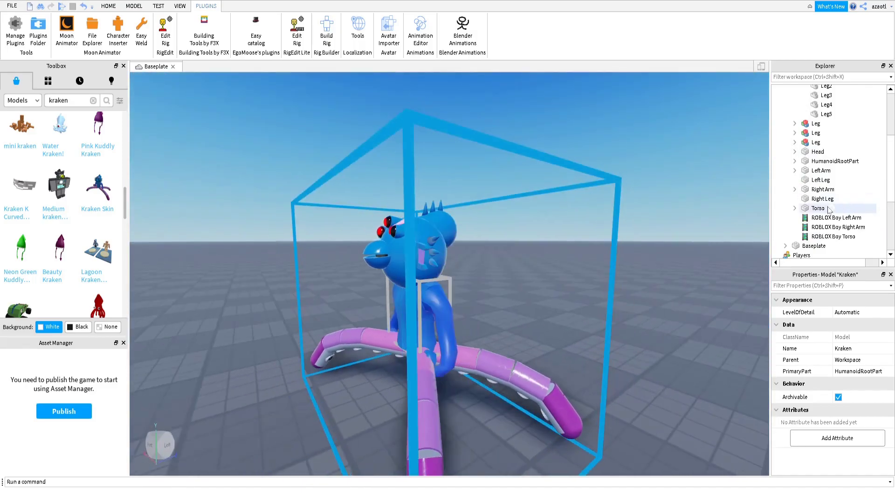
# Examine how the Kraken's Torso, KrakenHead and first Leg model are placed relative to one another
pyautogui.click(805, 210)
pyautogui.moveTo(486, 299); pyautogui.dragTo(463, 302, button='right')
pyautogui.press('f')
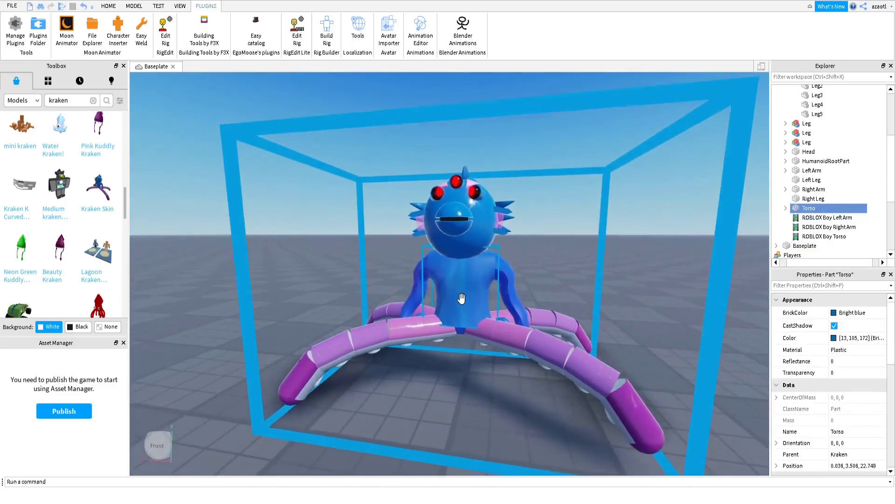
pyautogui.moveTo(807, 213)
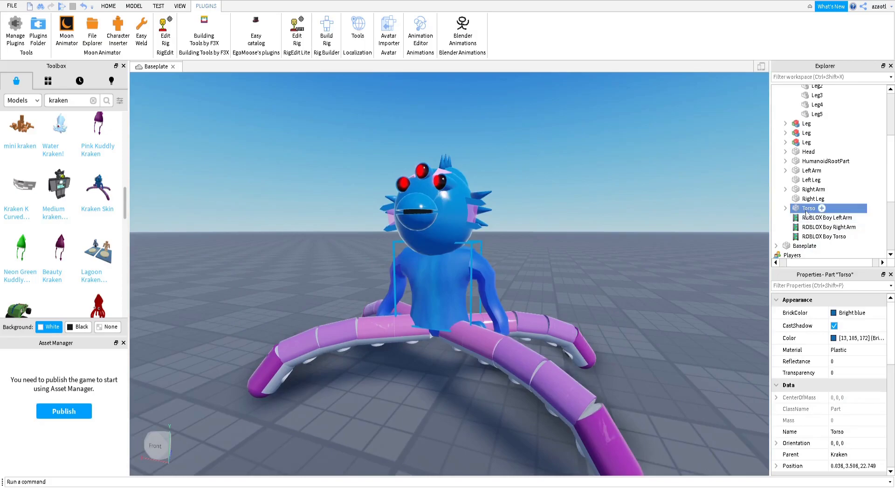
pyautogui.scroll(3, 793, 195)
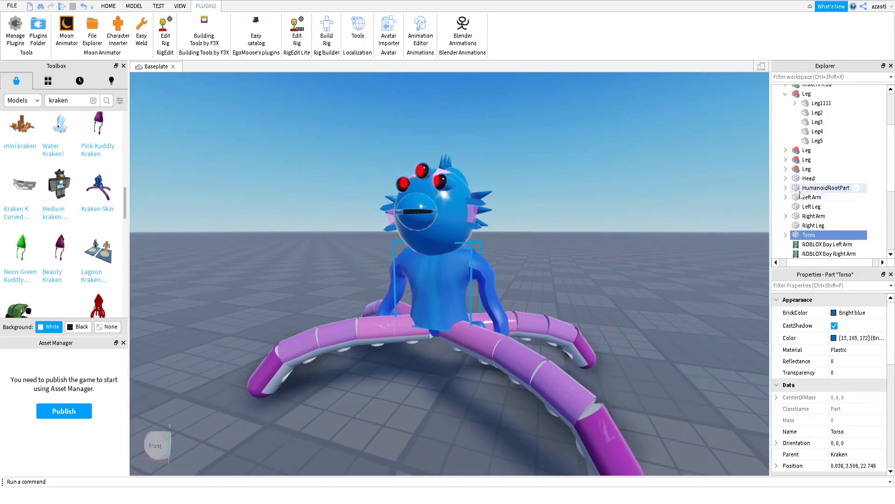
pyautogui.click(816, 137)
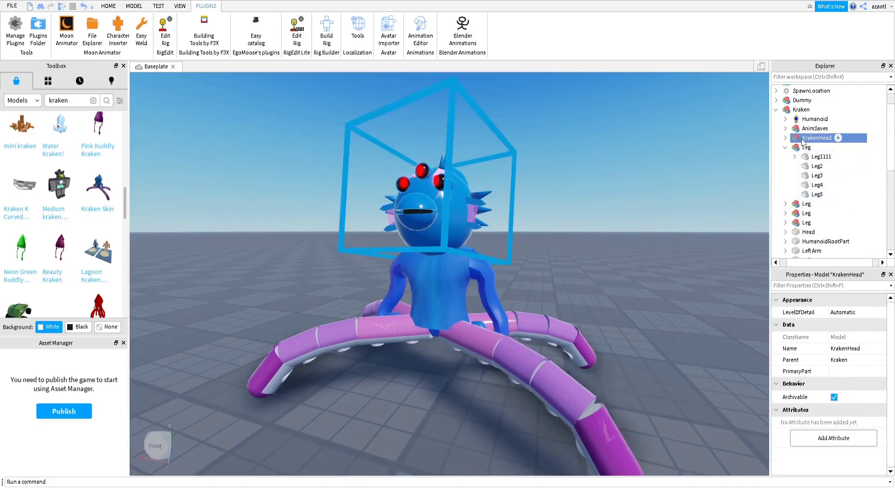
pyautogui.click(800, 149)
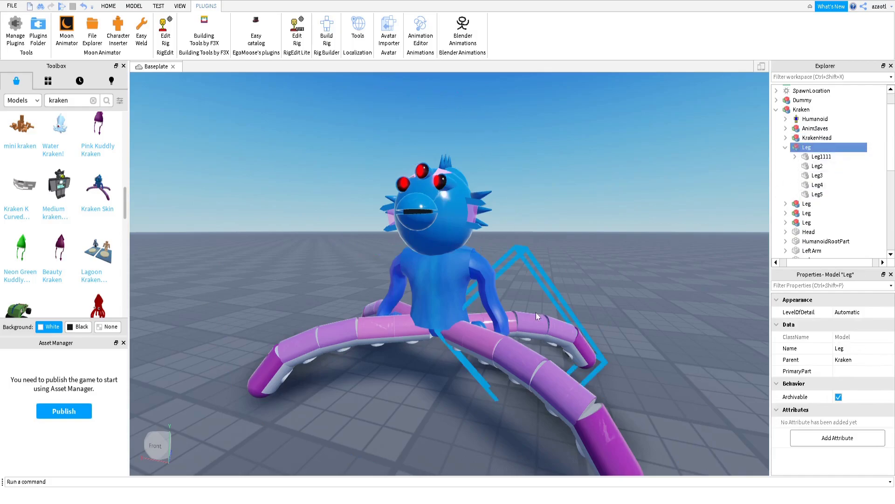
pyautogui.scroll(-1, 539, 314)
pyautogui.moveTo(537, 314); pyautogui.dragTo(539, 315, button='right')
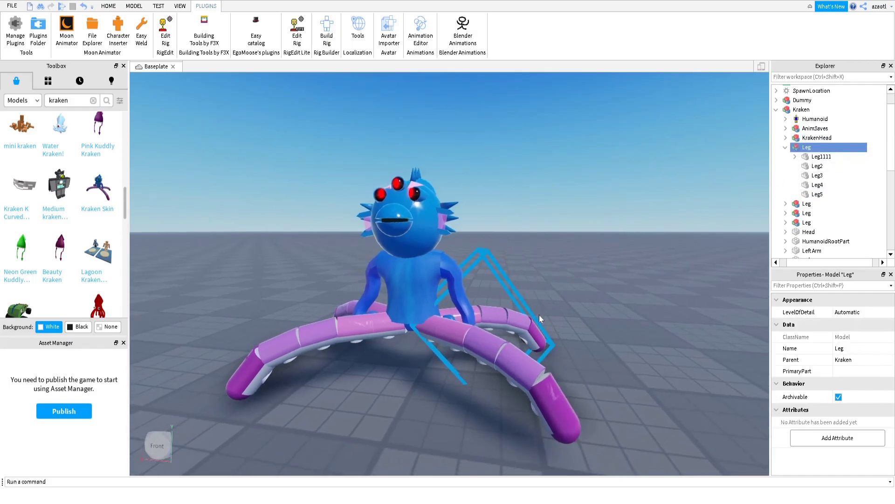
pyautogui.scroll(2, 539, 315)
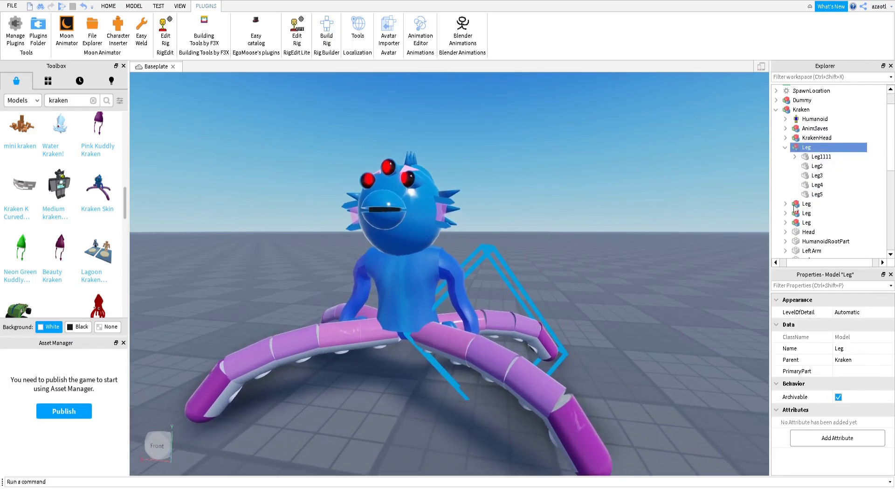
pyautogui.scroll(-3, 806, 247)
pyautogui.scroll(-2, 806, 250)
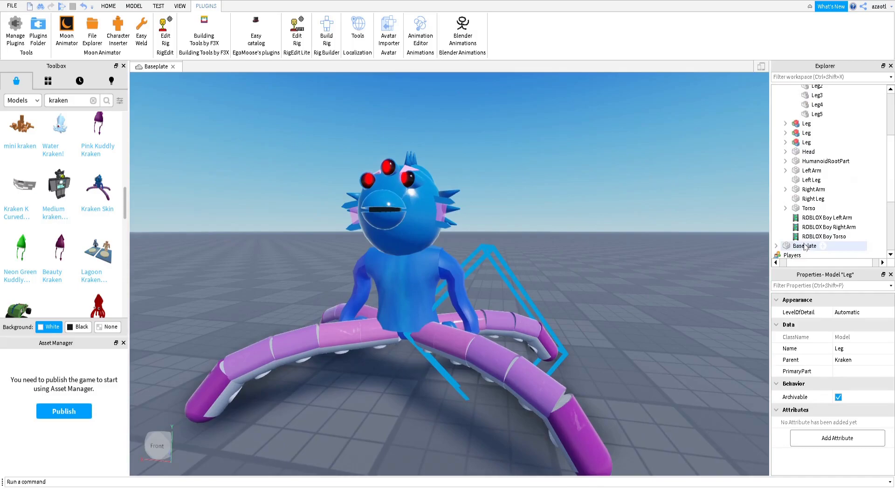
pyautogui.click(805, 209)
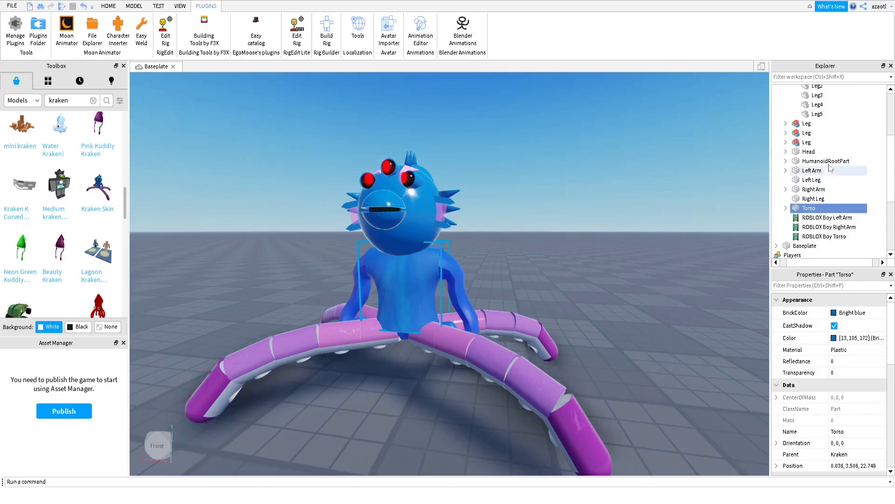
# Expand the second Leg model and rename the Union part next to its tip as Leg4
pyautogui.scroll(2, 792, 175)
pyautogui.click(786, 177)
pyautogui.scroll(-3, 802, 158)
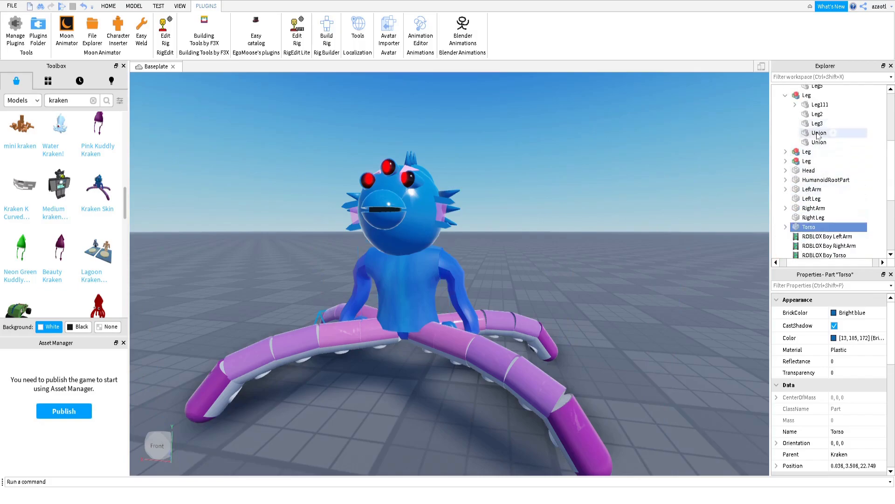
pyautogui.click(817, 133)
pyautogui.moveTo(516, 264); pyautogui.dragTo(520, 262, button='right')
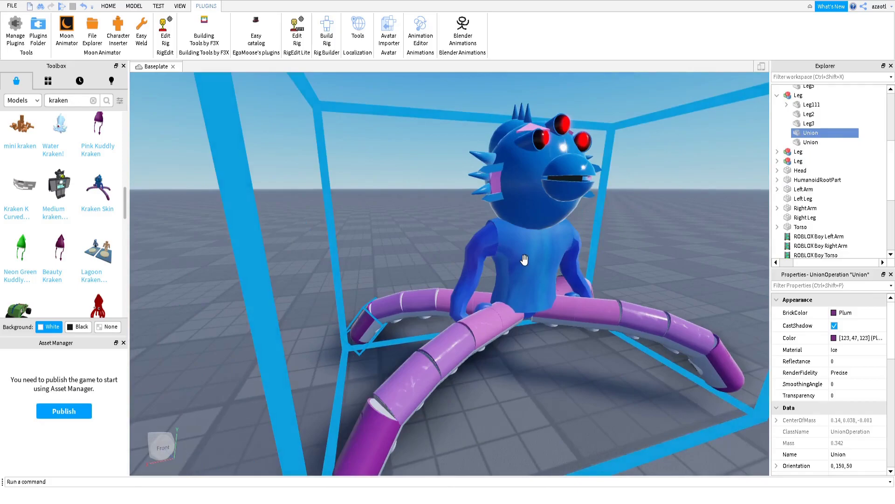
pyautogui.click(810, 144)
pyautogui.click(810, 144)
pyautogui.write('L')
pyautogui.press('Return')
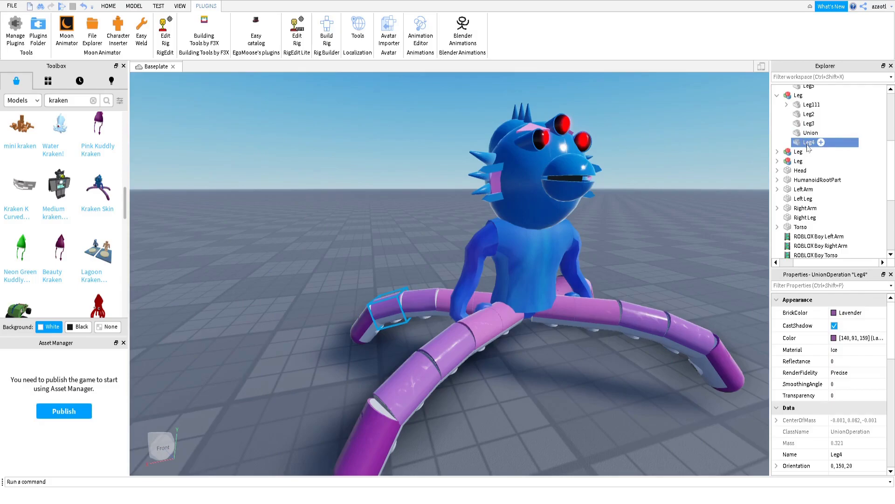
# Rename the remaining Union part at the tip of the second Leg model as Leg5
pyautogui.click(810, 134)
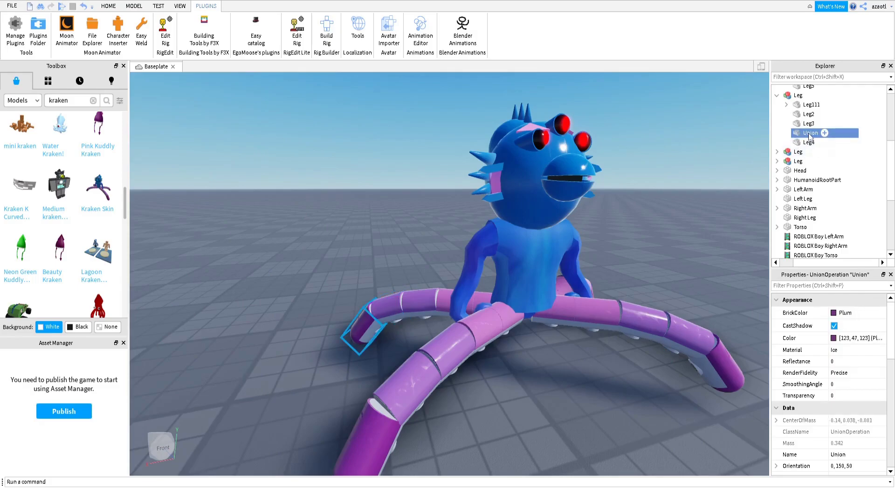
pyautogui.click(810, 134)
pyautogui.write('Leg5')
pyautogui.press('Return')
# Rename the first Leg model as LeftLegB and the second Leg model as RightLegB
pyautogui.scroll(2, 831, 168)
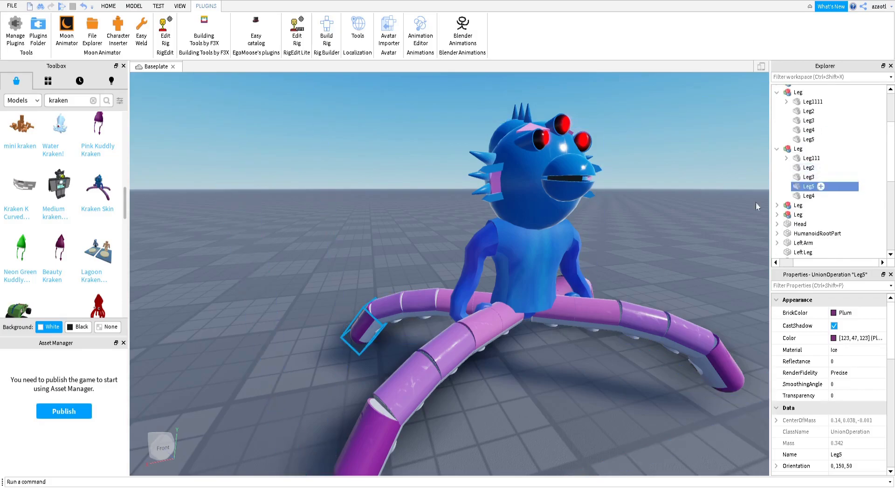
pyautogui.scroll(1, 794, 134)
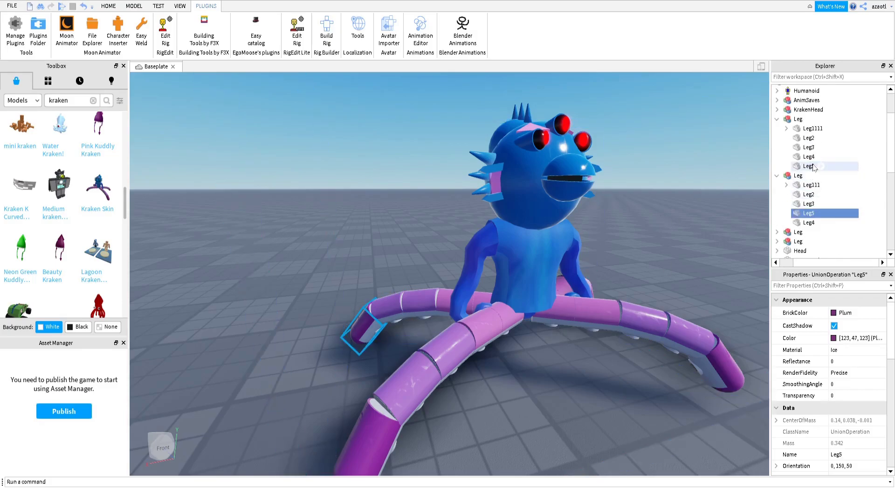
pyautogui.click(798, 121)
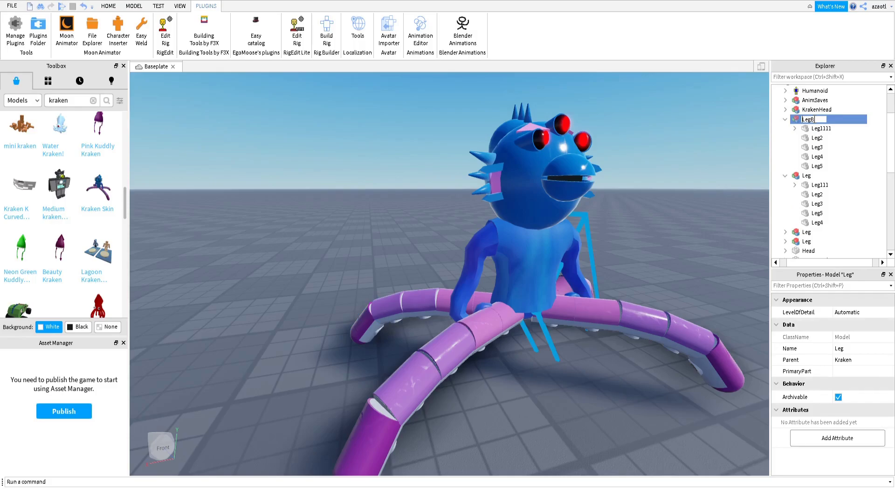
pyautogui.press('Return')
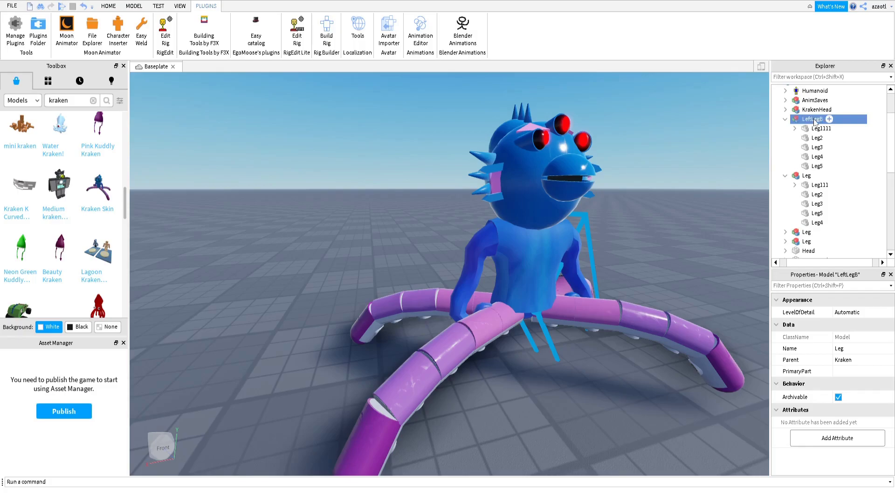
pyautogui.click(802, 176)
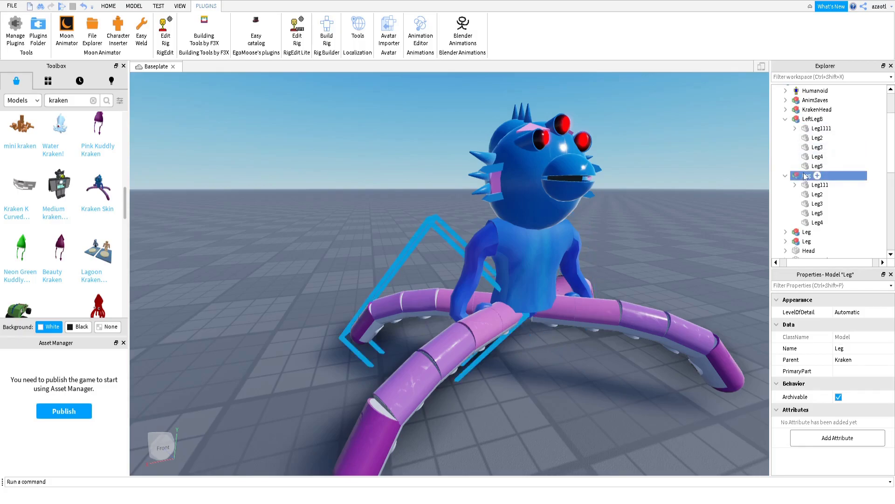
pyautogui.click(804, 175)
pyautogui.press('Return')
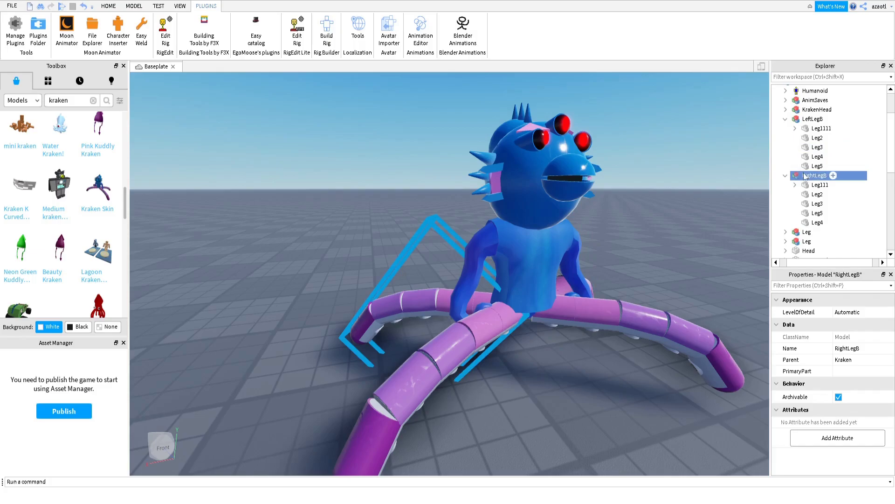
# Expand the third Leg model, the Kraken's front left tentacle, and rename it as LeftLegF
pyautogui.scroll(-2, 804, 176)
pyautogui.click(807, 179)
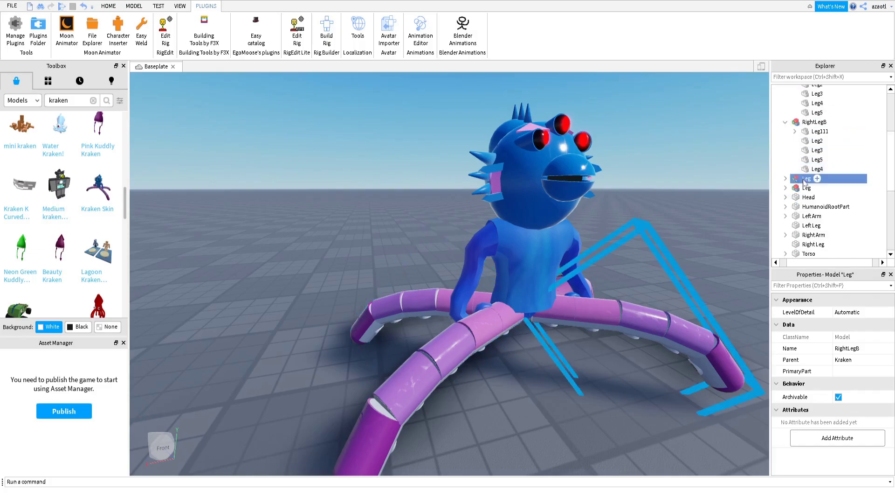
pyautogui.click(786, 179)
pyautogui.doubleClick(808, 179)
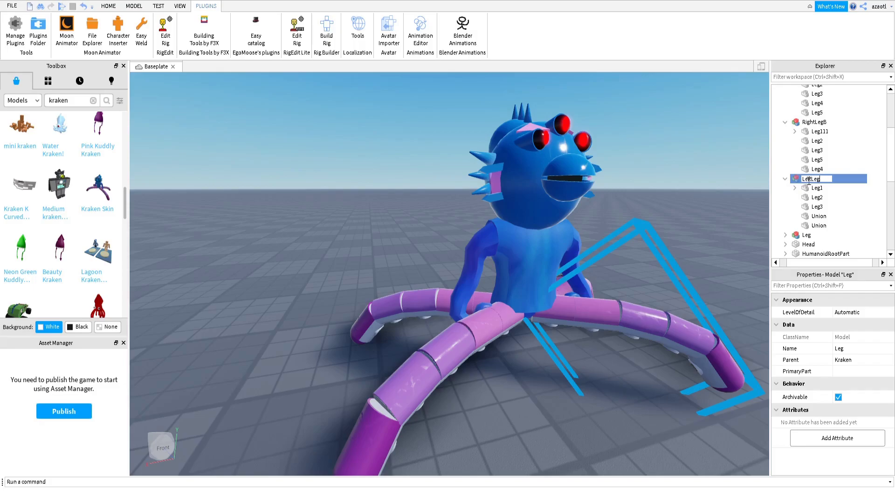
pyautogui.press('Return')
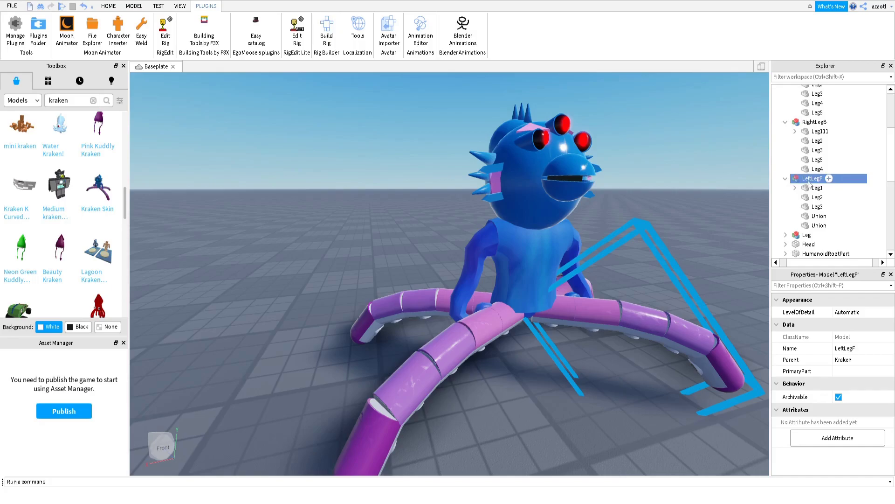
# Rename the two Union parts of the LeftLegF model as Leg5 at the tip and Leg4 next to it
pyautogui.click(817, 225)
pyautogui.click(818, 225)
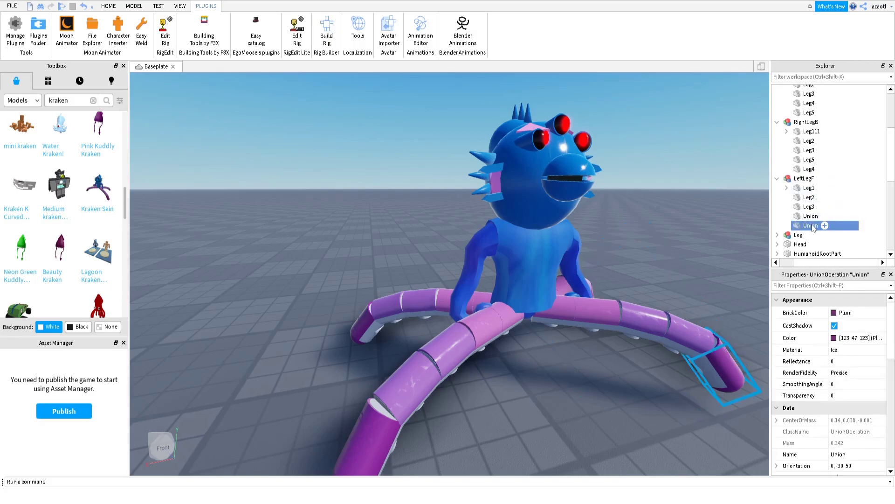
pyautogui.write('Leg5')
pyautogui.press('Return')
pyautogui.click(811, 217)
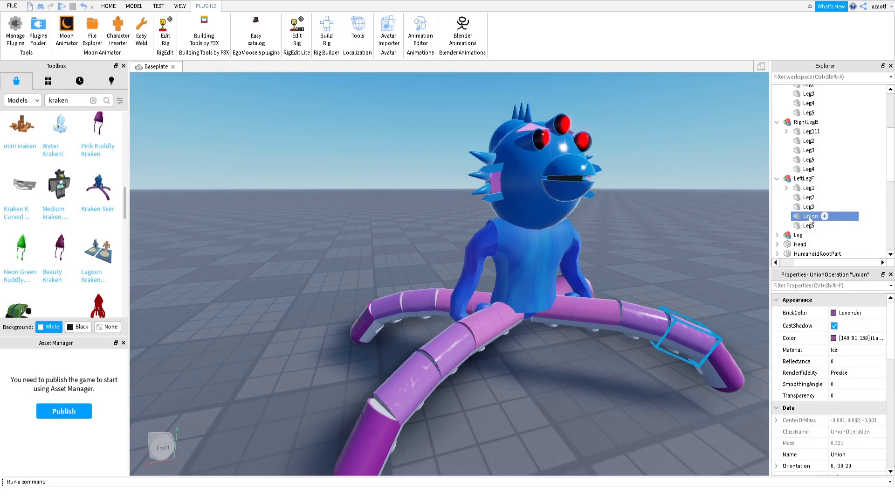
pyautogui.click(809, 217)
pyautogui.write('Leg4')
pyautogui.press('Return')
# Rename the remaining Leg model, the Kraken's front right tentacle, as RightLegF
pyautogui.scroll(-2, 809, 222)
pyautogui.click(802, 183)
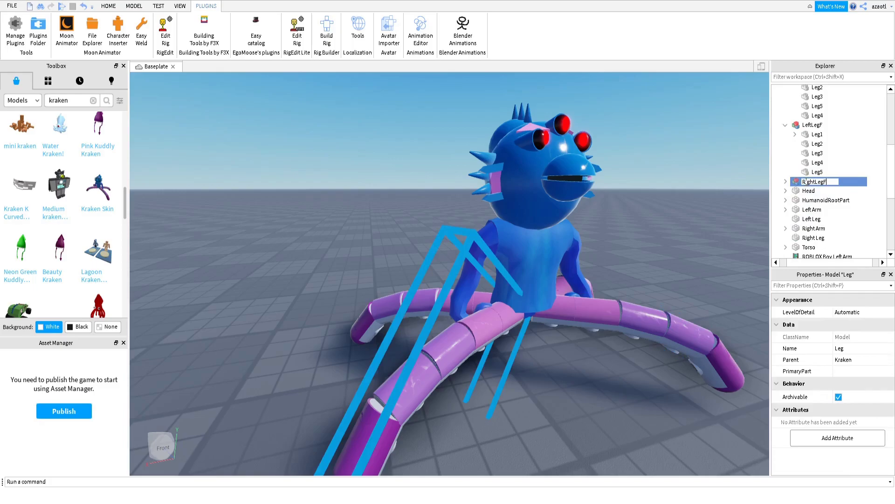
pyautogui.press('Return')
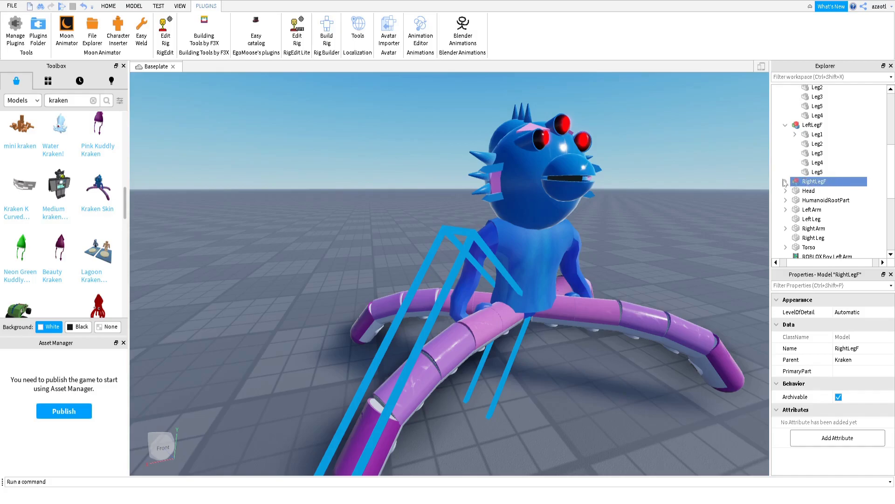
# Expand the RightLegF model and rename its Leg11 part as Leg1
pyautogui.click(785, 182)
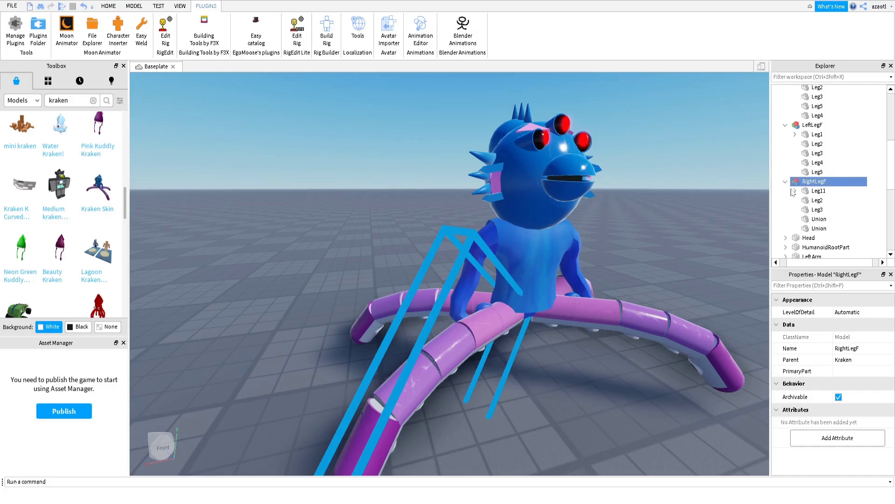
pyautogui.click(820, 192)
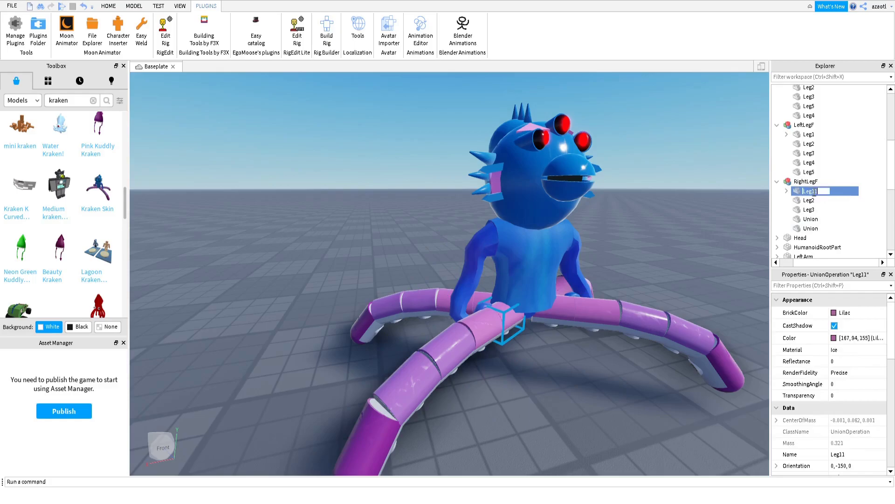
pyautogui.write('L')
pyautogui.press('Return')
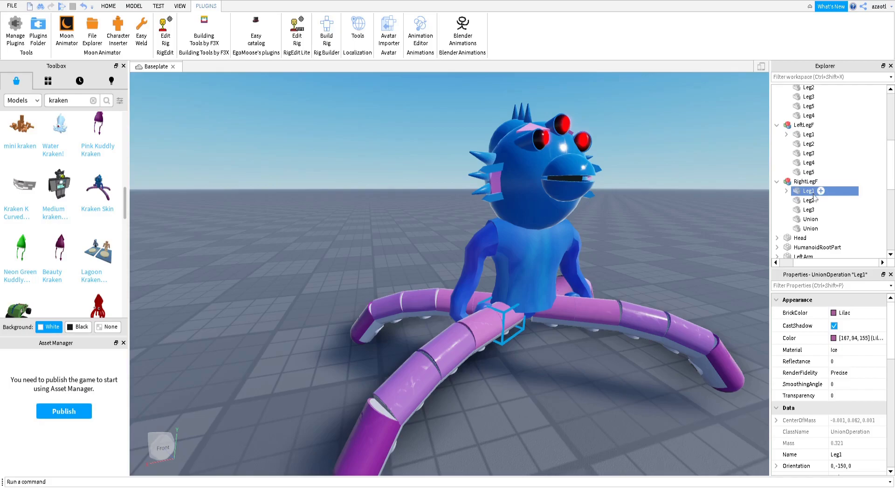
# Rename the two Union parts of the RightLegF model as Leg4 and, at the tip, Leg5
pyautogui.click(812, 218)
pyautogui.click(814, 220)
pyautogui.write('Leg4')
pyautogui.press('Return')
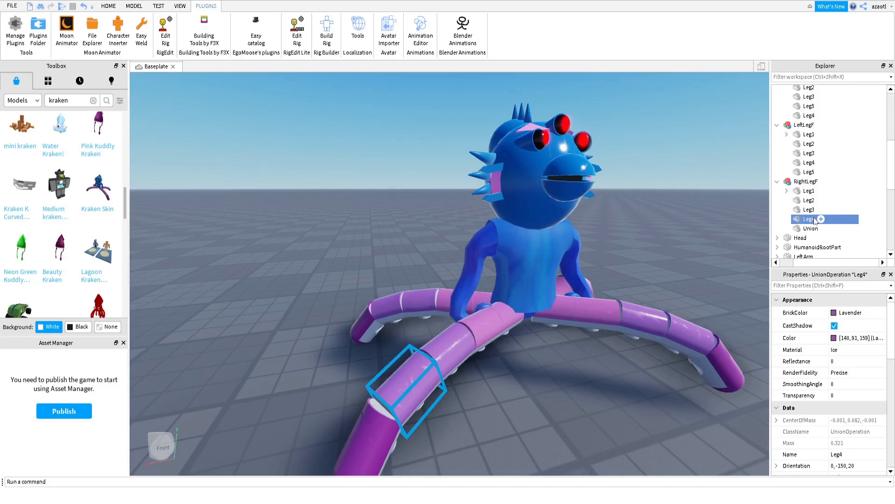
pyautogui.click(811, 228)
pyautogui.click(815, 228)
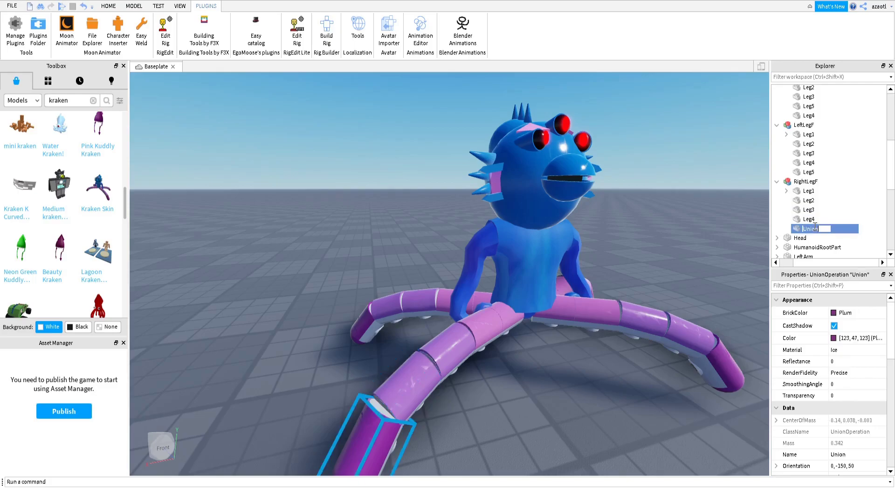
pyautogui.write('Leg5')
pyautogui.press('Return')
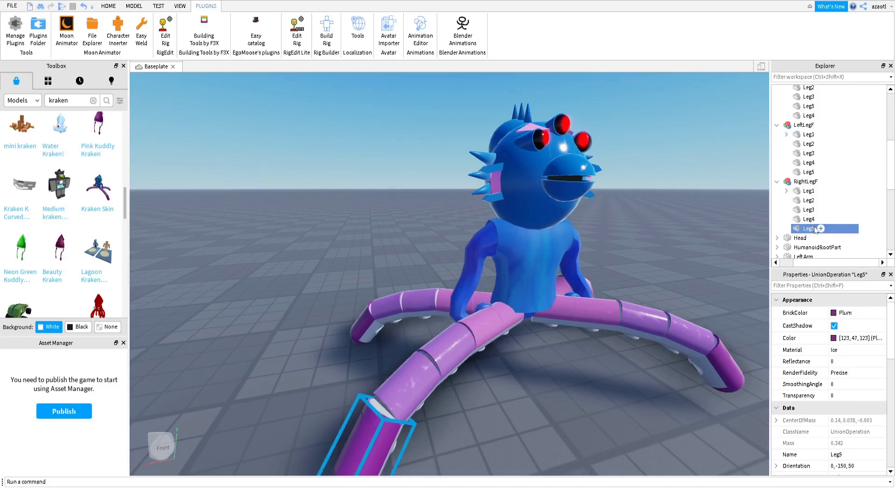
# Expand the Leg1 part of RightLegF and examine the welds inside it
pyautogui.scroll(-1, 793, 182)
pyautogui.click(787, 165)
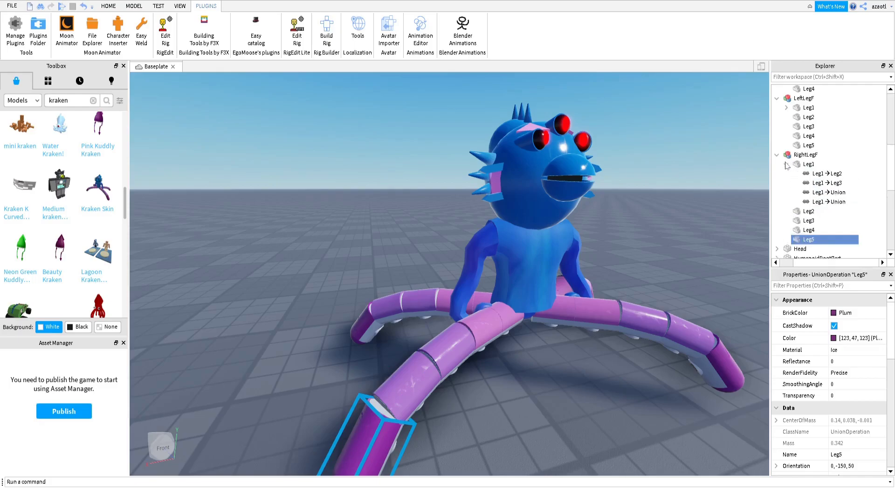
pyautogui.scroll(4, 840, 213)
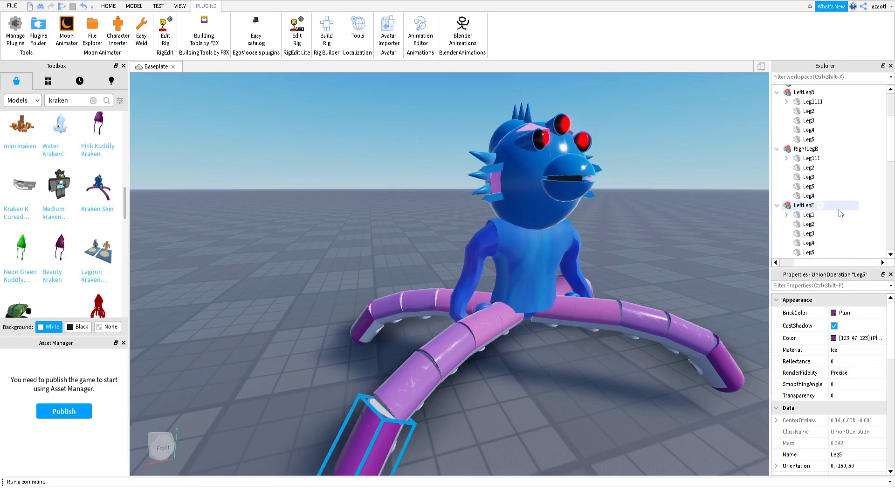
pyautogui.scroll(2, 840, 213)
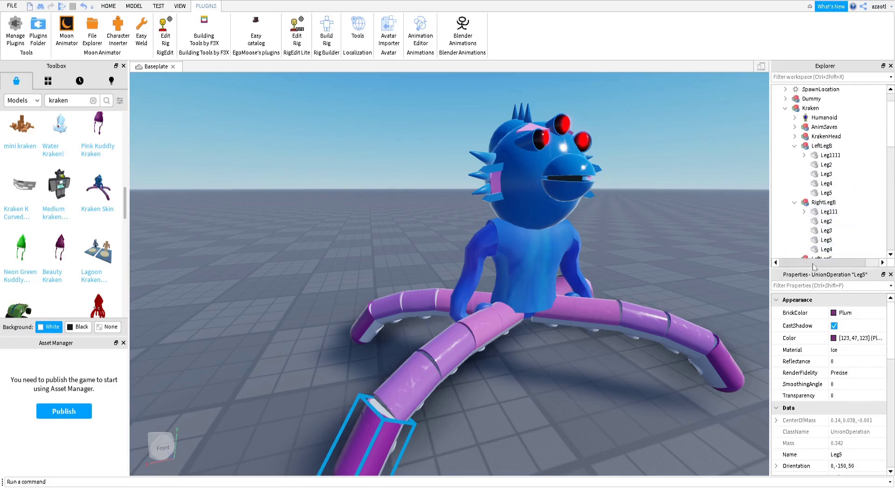
# Expand the Leg1111 part of the LeftLegB model and rename it as Leg1
pyautogui.click(804, 155)
pyautogui.click(827, 155)
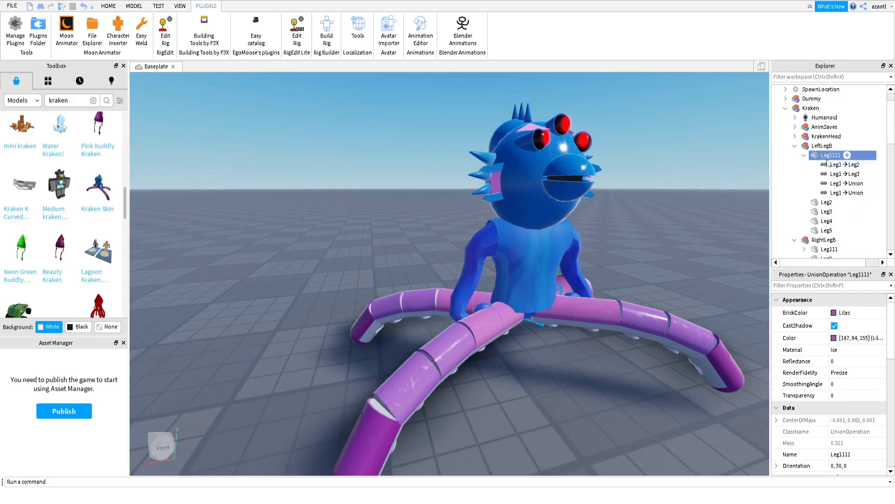
pyautogui.click(818, 157)
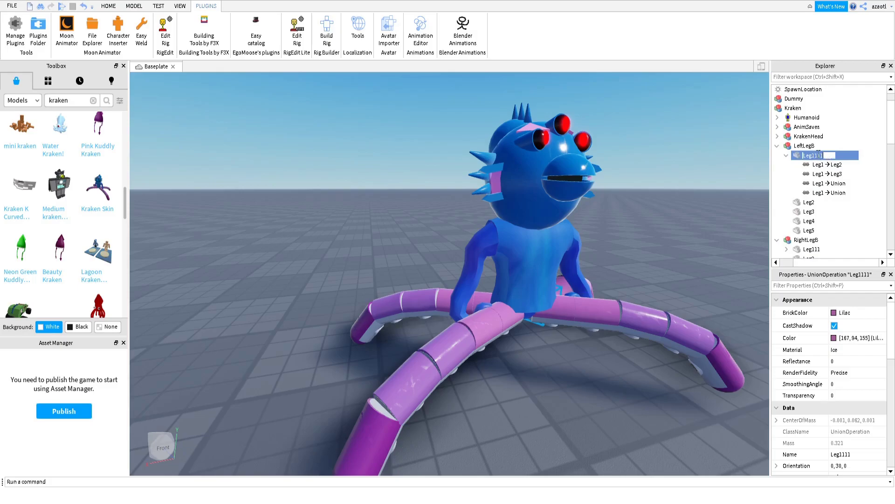
pyautogui.click(815, 155)
pyautogui.press('BackSpace')
pyautogui.press('Return')
# Delete all four welds inside the Leg1 part of LeftLegB
pyautogui.click(823, 165)
pyautogui.keyDown('shift'); pyautogui.click(827, 193); pyautogui.keyUp('shift')
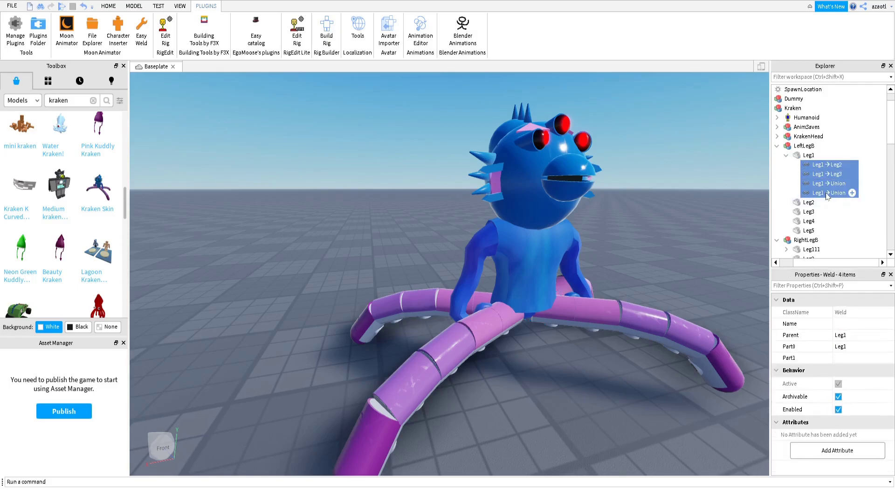
pyautogui.press('Delete')
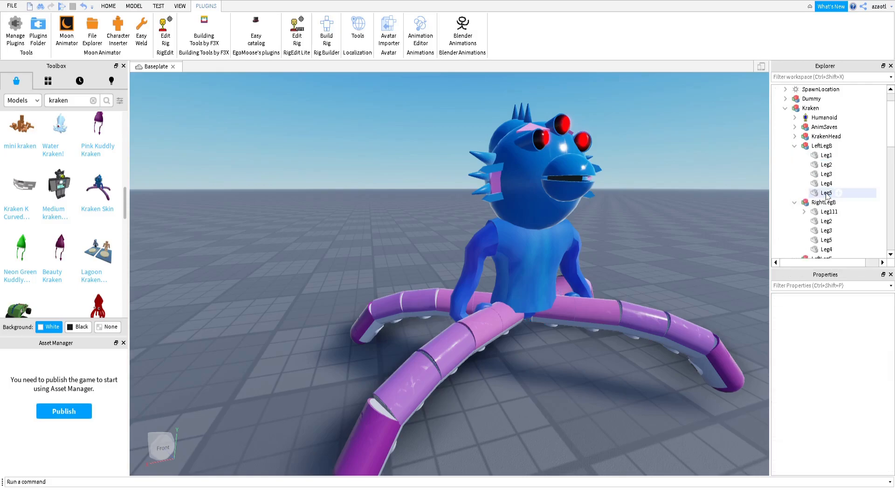
# Expand the Leg111 part of RightLegB and delete all four of its welds
pyautogui.scroll(-2, 827, 193)
pyautogui.click(803, 157)
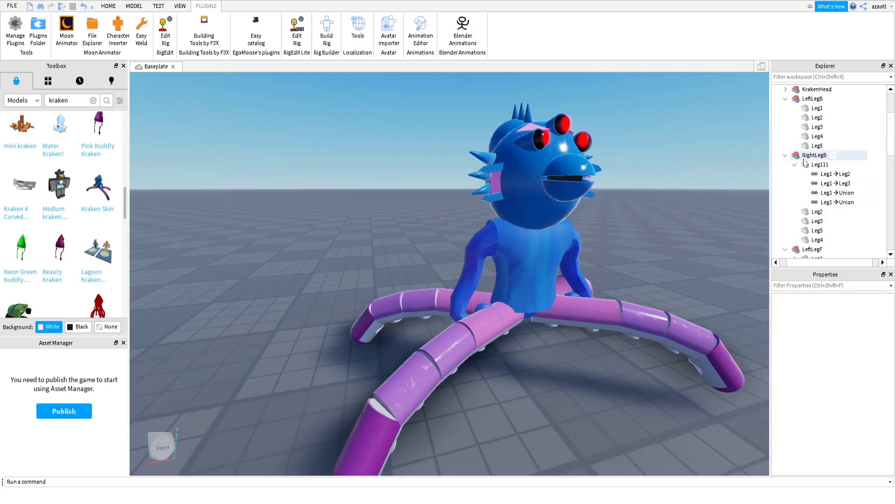
pyautogui.click(830, 174)
pyautogui.keyDown('shift'); pyautogui.click(829, 202); pyautogui.keyUp('shift')
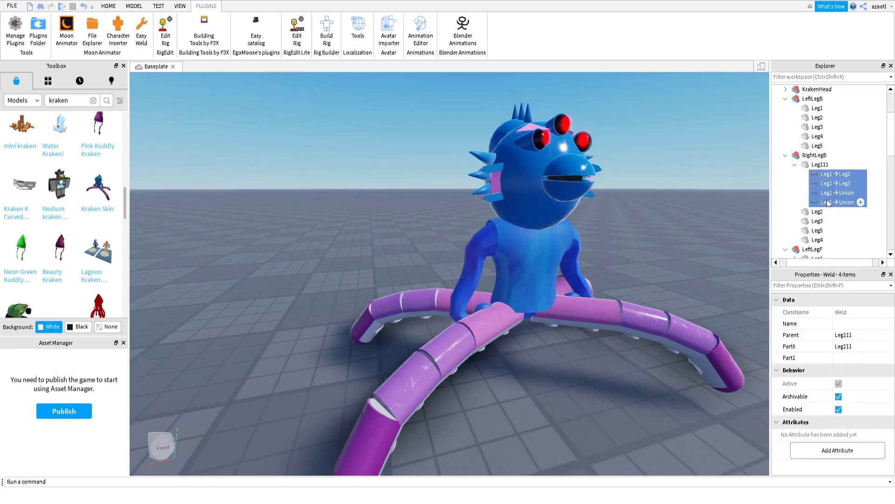
pyautogui.press('Delete')
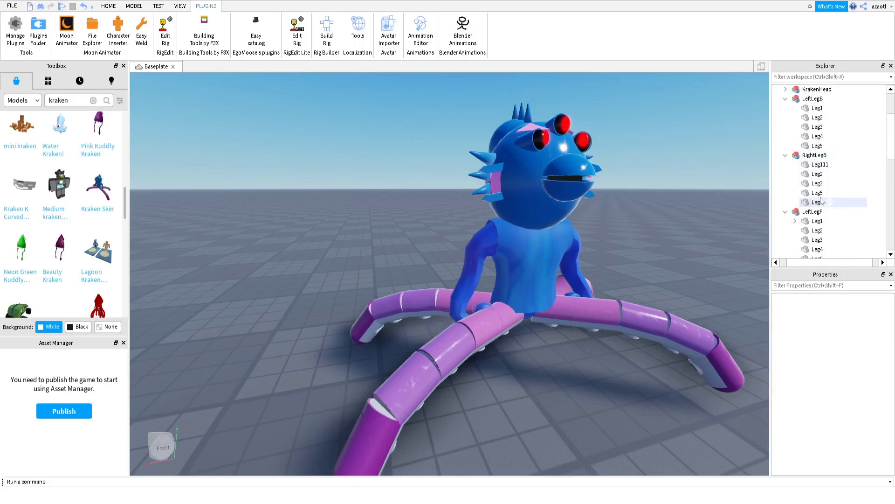
# Expand the Leg1 part of LeftLegF and delete all of its welds
pyautogui.click(796, 221)
pyautogui.click(826, 230)
pyautogui.scroll(-3, 825, 232)
pyautogui.keyDown('shift'); pyautogui.click(830, 178); pyautogui.keyUp('shift')
pyautogui.press('Delete')
# Delete all four welds inside the Leg1 part of RightLegF
pyautogui.click(827, 211)
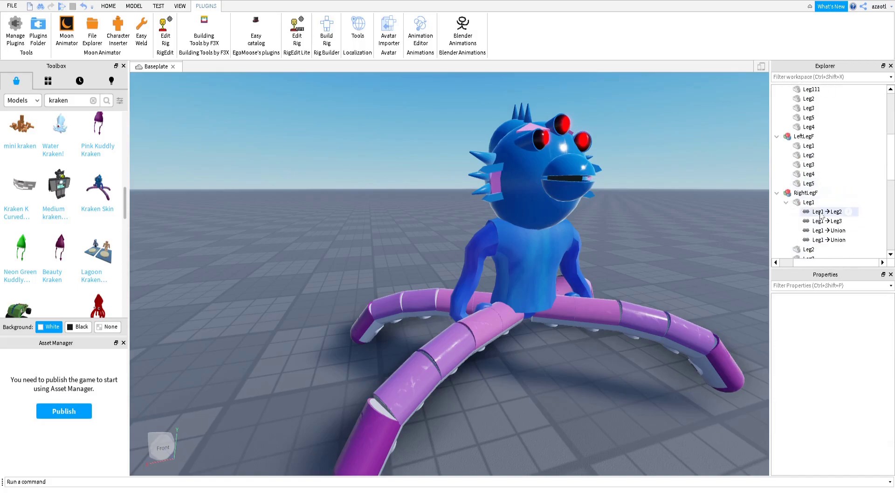
pyautogui.keyDown('shift'); pyautogui.click(824, 239); pyautogui.keyUp('shift')
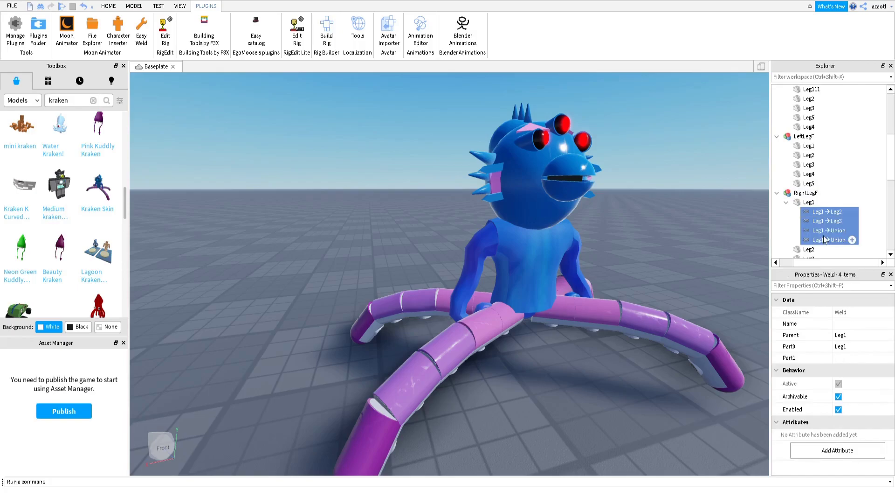
pyautogui.press('Delete')
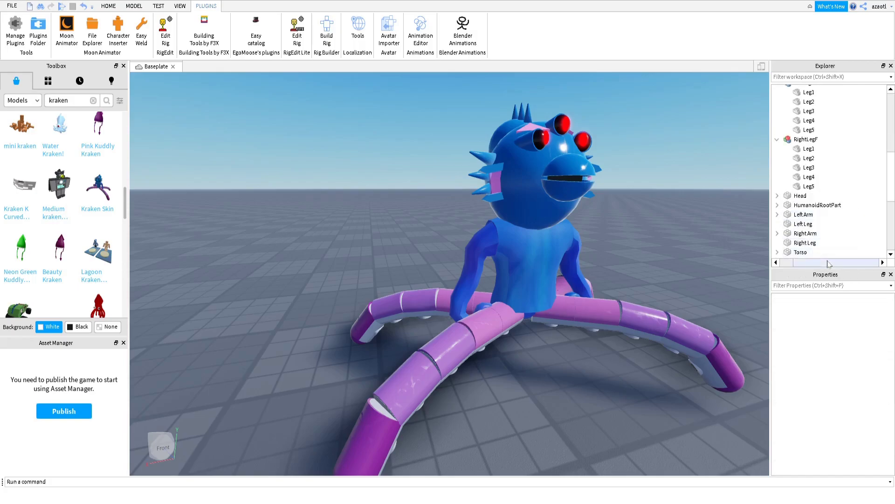
# Review the Kraken's leg models for leftover welds and collapse the LeftLegB model
pyautogui.scroll(5, 826, 219)
pyautogui.scroll(5, 814, 186)
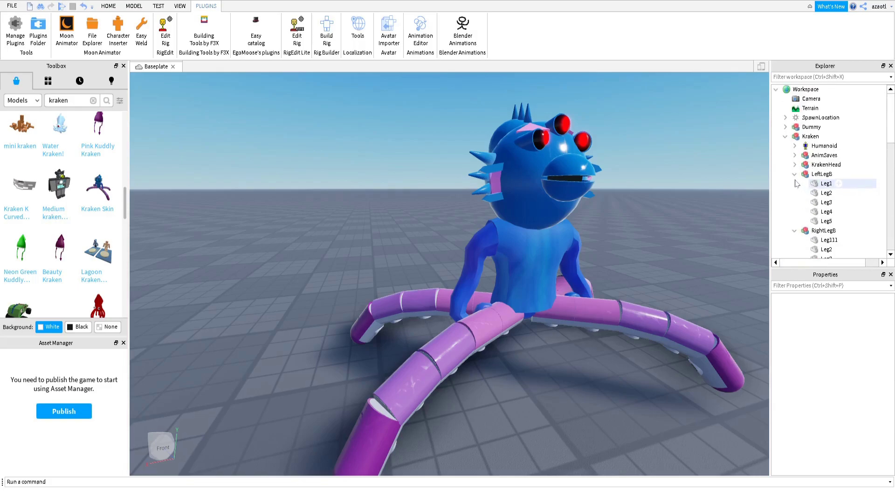
pyautogui.click(795, 165)
pyautogui.click(795, 165)
pyautogui.scroll(-5, 799, 142)
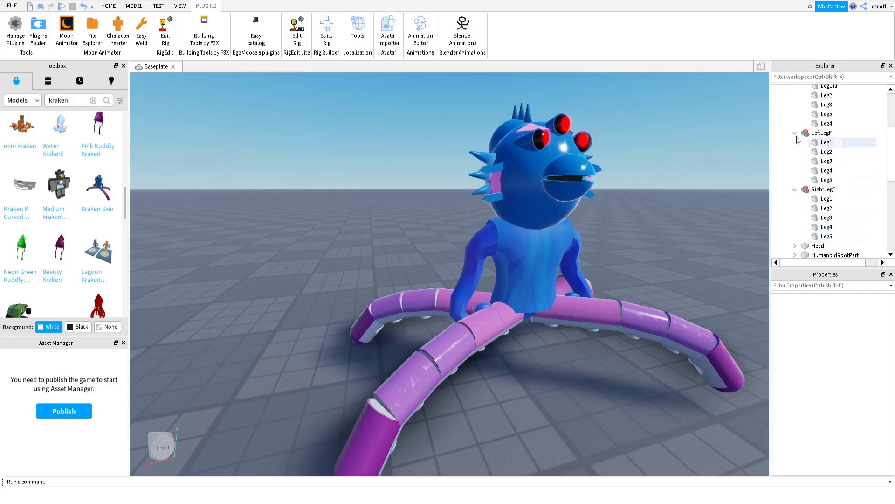
pyautogui.scroll(-5, 814, 186)
# Select the Kraken model and open its rig for editing with RigEdit
pyautogui.click(593, 222)
pyautogui.moveTo(592, 222); pyautogui.dragTo(581, 252, button='right')
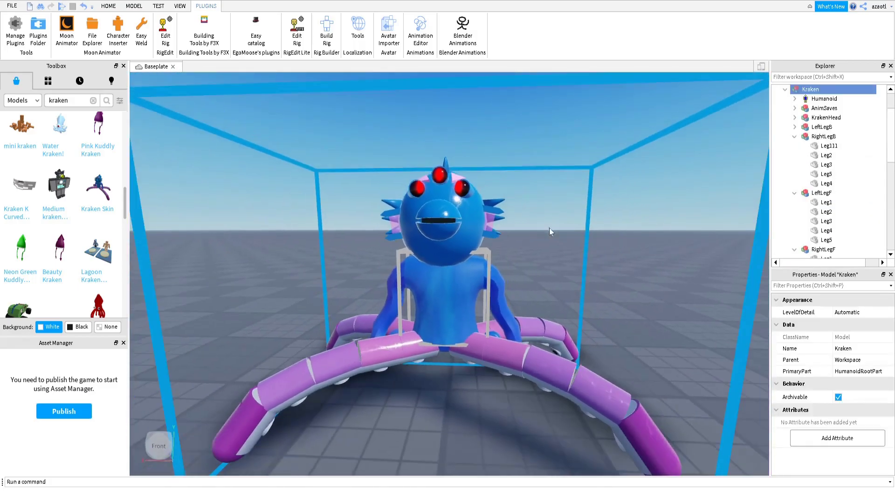
pyautogui.click(166, 29)
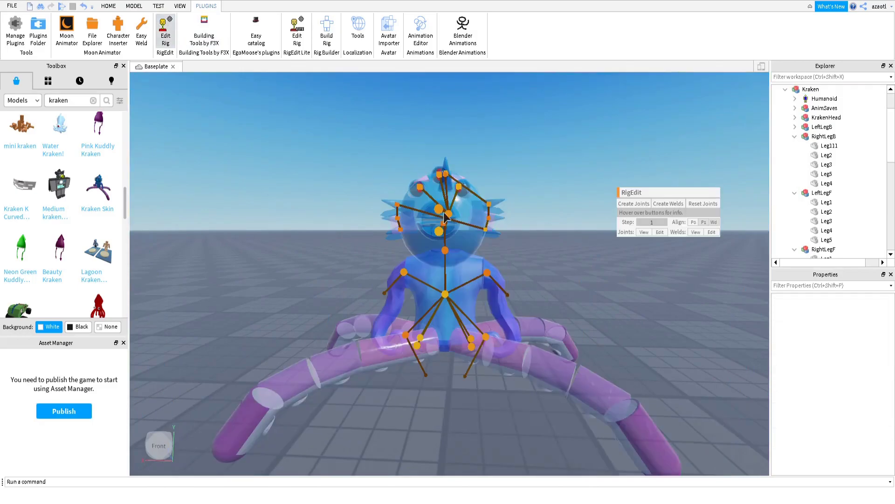
# Inspect the Kraken's rig joints from the side and select the Neck joint between head and torso
pyautogui.scroll(2, 505, 313)
pyautogui.scroll(3, 505, 312)
pyautogui.moveTo(504, 313); pyautogui.dragTo(503, 313, button='right')
pyautogui.press('d')
pyautogui.press('e')
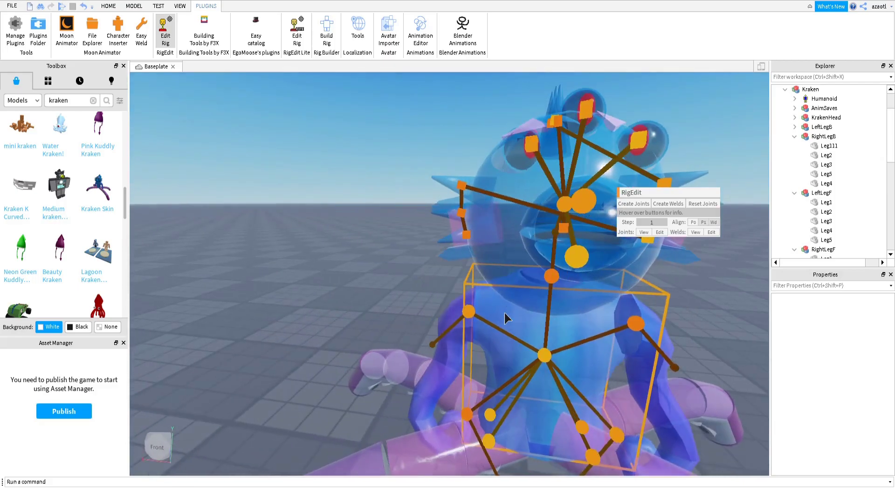
pyautogui.moveTo(502, 313); pyautogui.dragTo(503, 312, button='right')
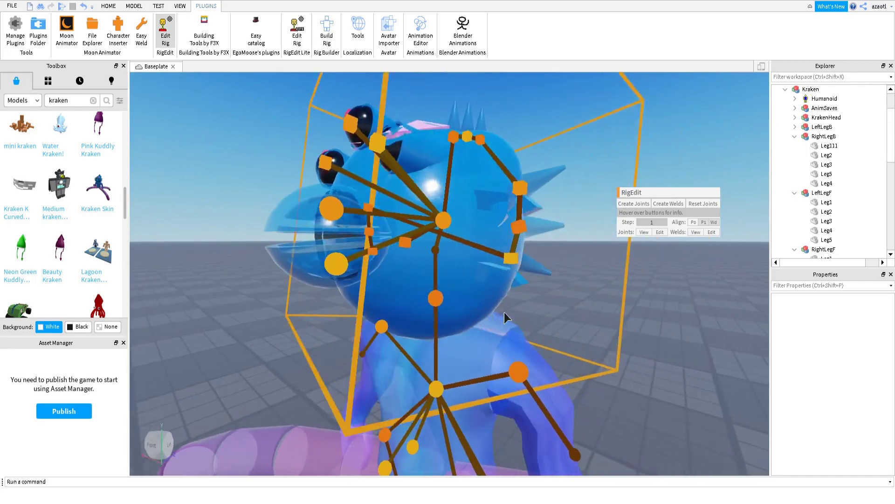
pyautogui.click(440, 291)
pyautogui.scroll(-1, 444, 301)
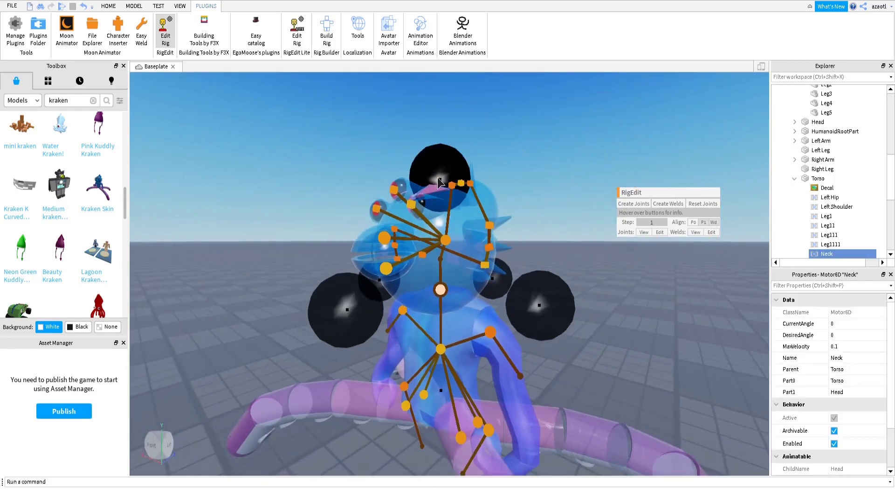
# Undo the first coarse move of the Neck joint, set the RigEdit step to .01 and lower the joint to the neck's base
pyautogui.moveTo(440, 173); pyautogui.dragTo(438, 185)
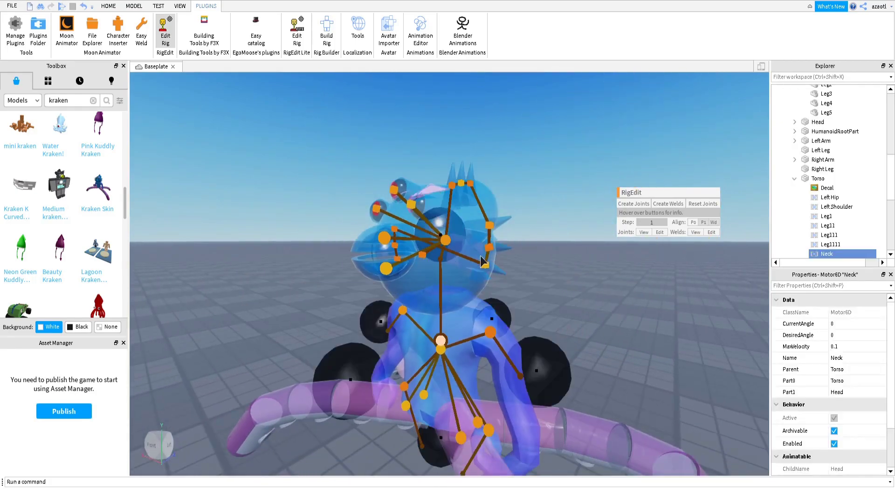
pyautogui.hotkey('ctrl', 'z')
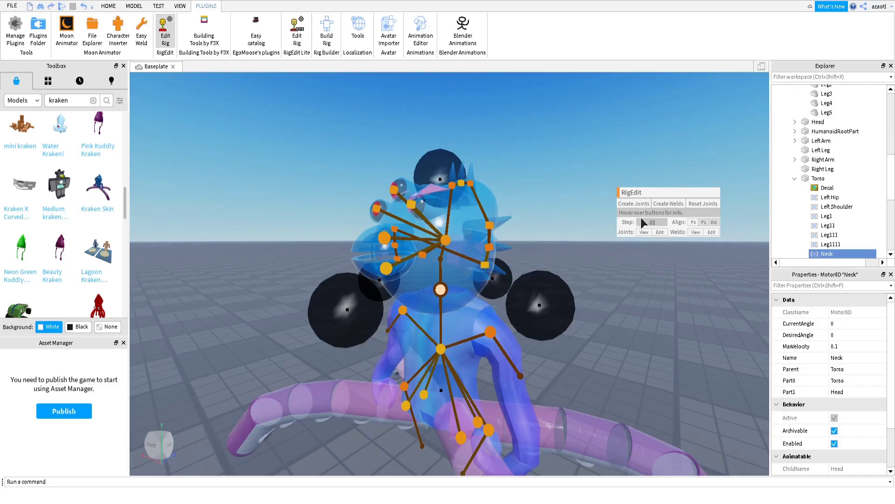
pyautogui.moveTo(444, 168); pyautogui.dragTo(445, 188)
# Examine the leg joints attached to the lower torso of the Kraken's rig
pyautogui.moveTo(461, 355); pyautogui.dragTo(459, 354, button='right')
pyautogui.scroll(3, 460, 355)
pyautogui.scroll(-4, 458, 355)
pyautogui.scroll(2, 459, 354)
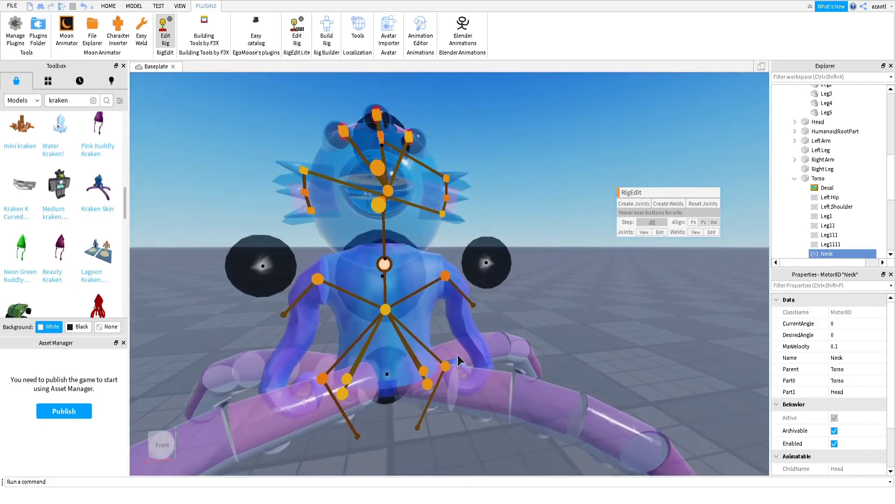
pyautogui.scroll(8, 458, 355)
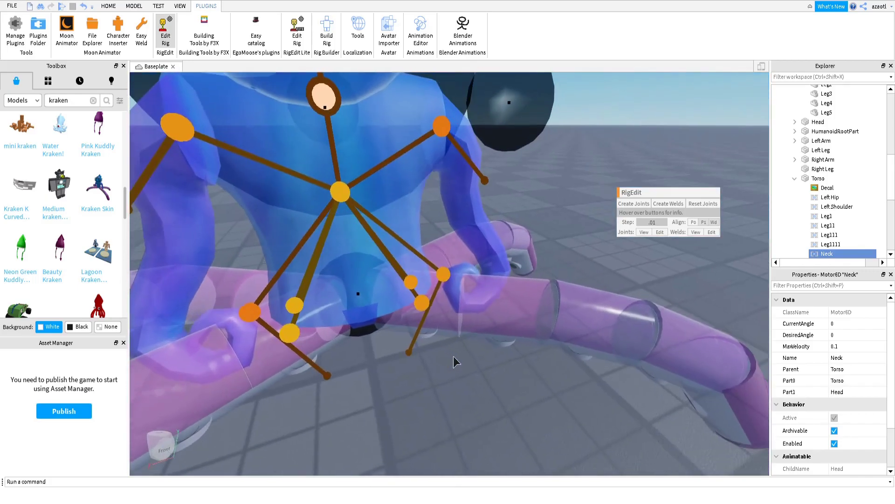
pyautogui.scroll(-3, 453, 356)
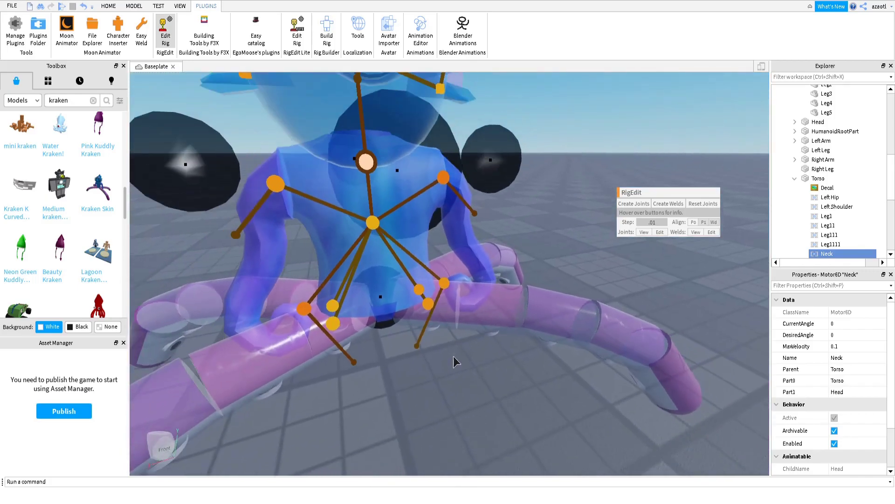
# Inspect the parts around the Kraken's hips: HumanoidRootPart, the invisible Left Leg and Right Leg, and LeftLegF's Leg1
pyautogui.scroll(-1, 453, 357)
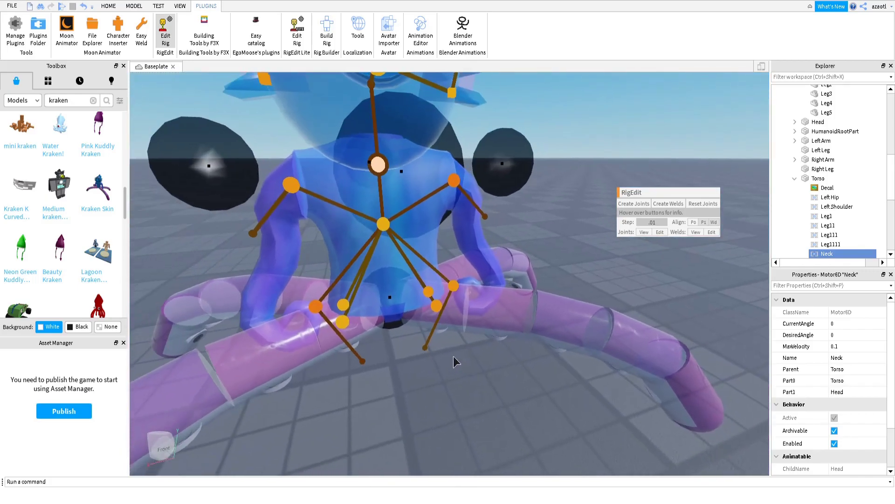
pyautogui.click(551, 318)
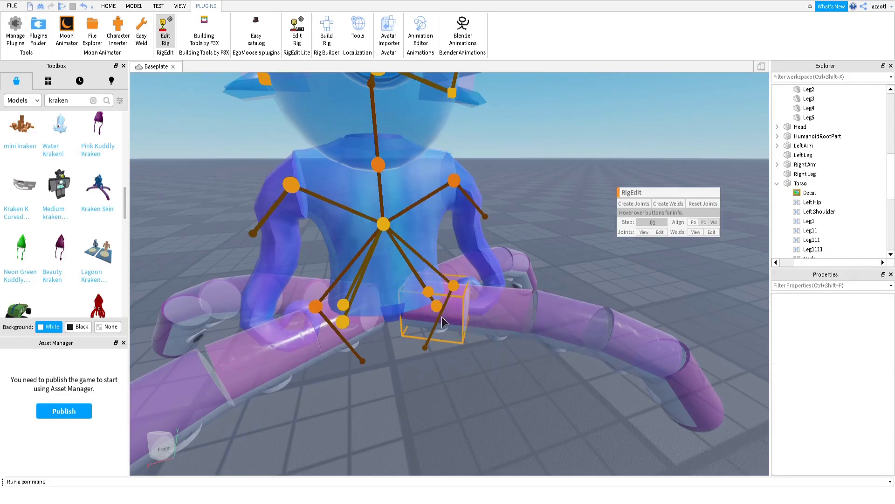
pyautogui.click(386, 296)
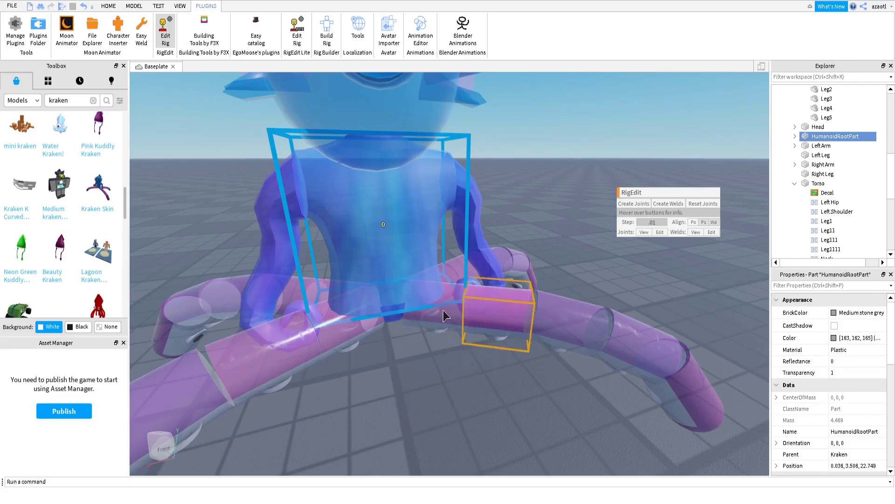
pyautogui.click(428, 349)
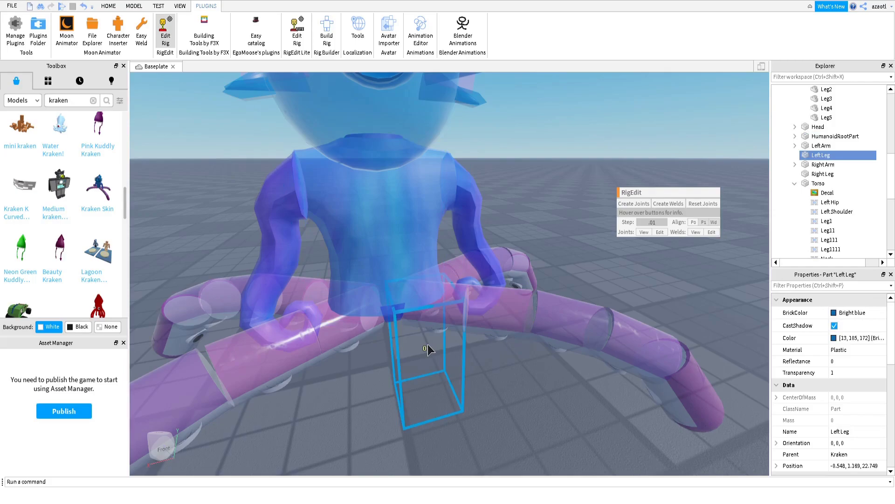
pyautogui.click(370, 346)
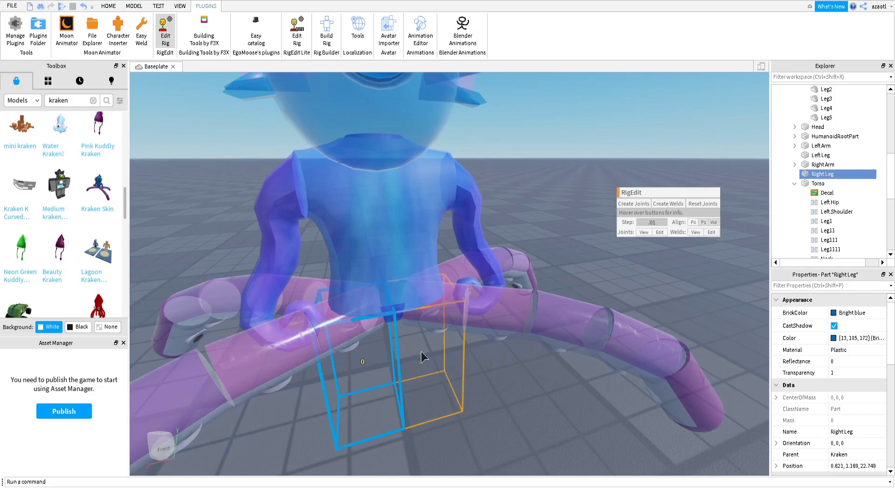
pyautogui.click(443, 303)
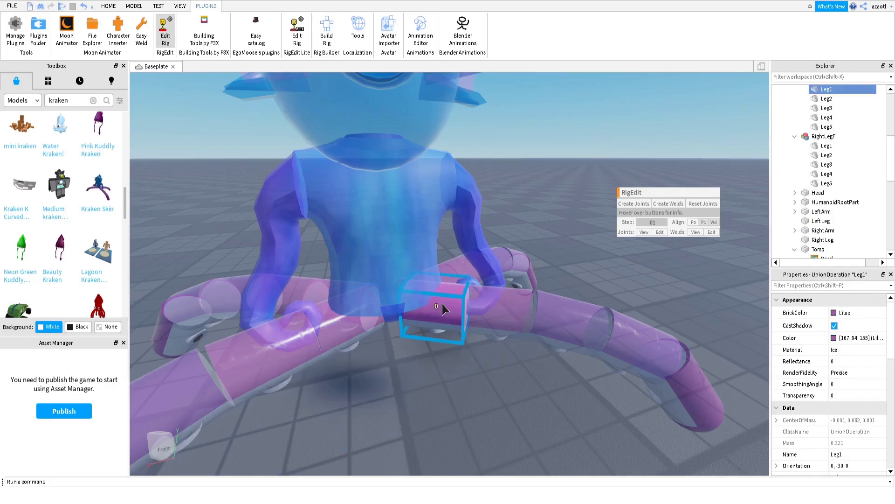
pyautogui.moveTo(472, 371); pyautogui.dragTo(474, 369, button='right')
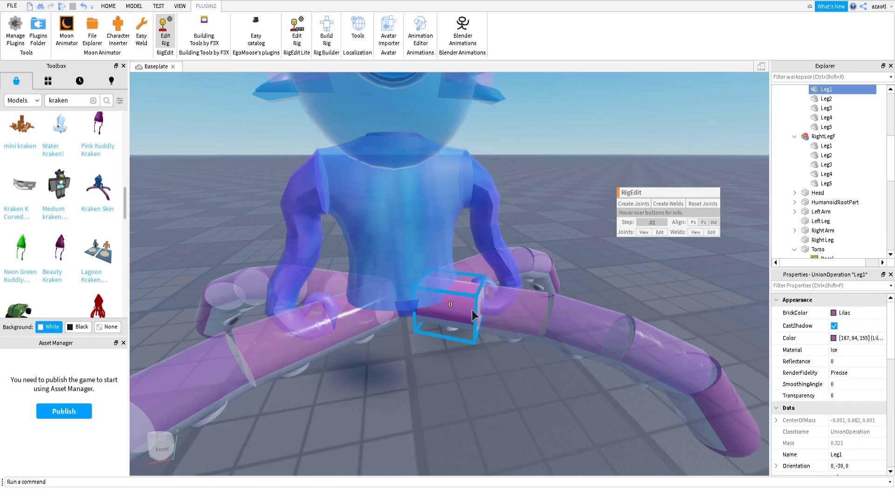
# Close RigEdit, insert a new block part into the Kraken model and name it LowerTorso
pyautogui.click(166, 33)
pyautogui.scroll(5, 832, 170)
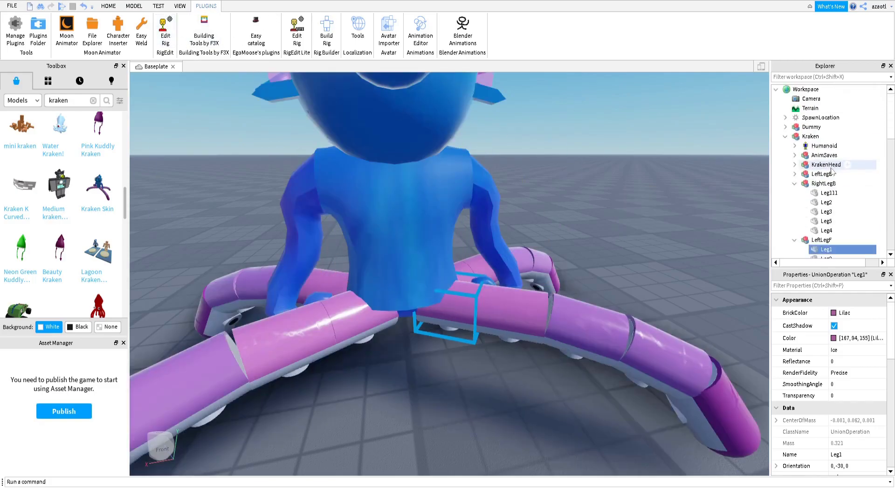
pyautogui.click(809, 136)
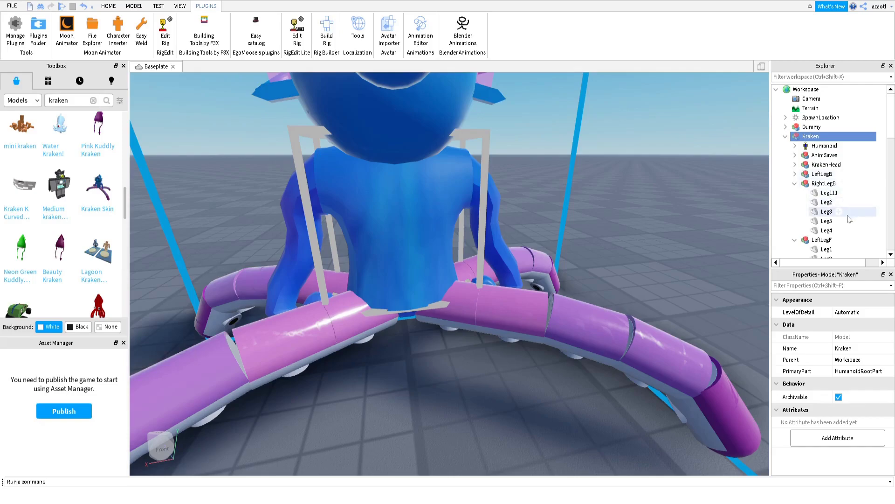
pyautogui.scroll(-3, 848, 219)
pyautogui.scroll(-6, 849, 219)
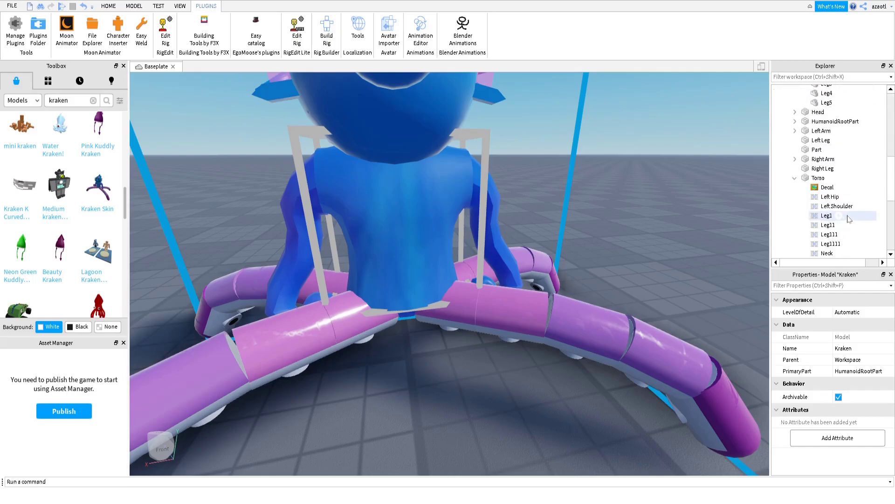
pyautogui.click(819, 151)
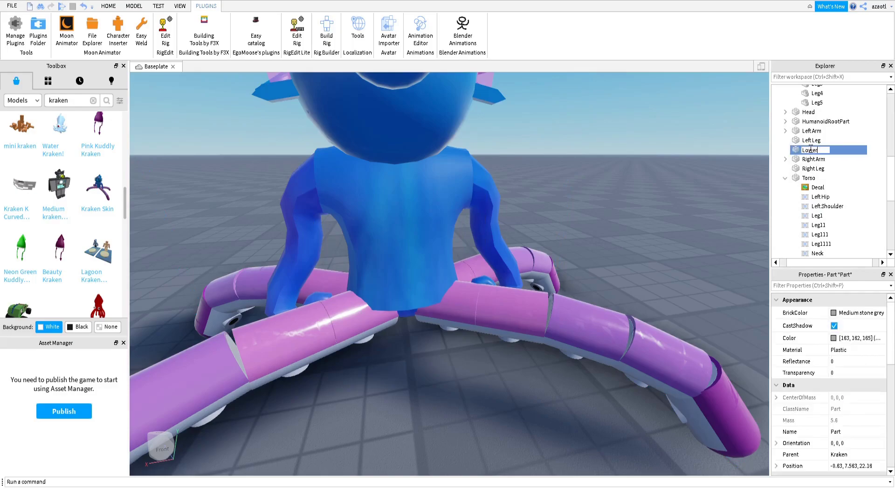
pyautogui.write('LowerTorso')
pyautogui.press('Return')
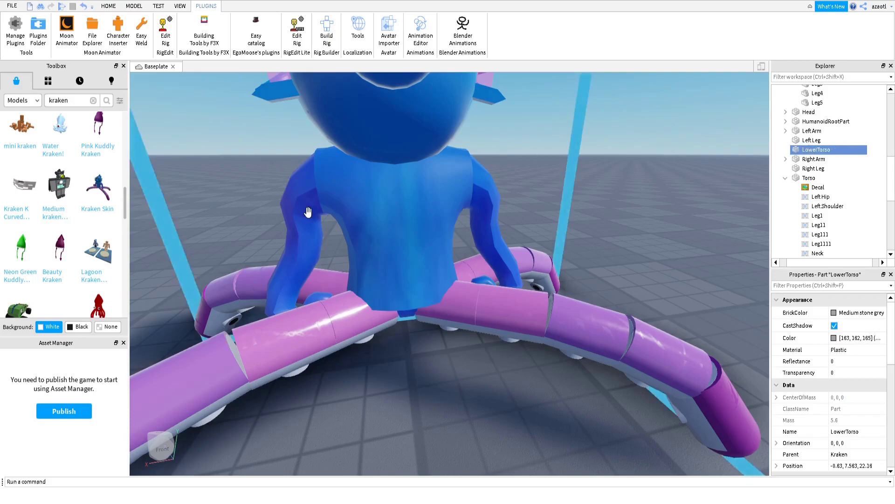
# Move the LowerTorso block down from above the Kraken's head to its torso and align it over the body
pyautogui.scroll(-10, 537, 219)
pyautogui.press('e')
pyautogui.press('w')
pyautogui.press('a')
pyautogui.moveTo(537, 219); pyautogui.dragTo(538, 219, button='right')
pyautogui.scroll(3, 537, 222)
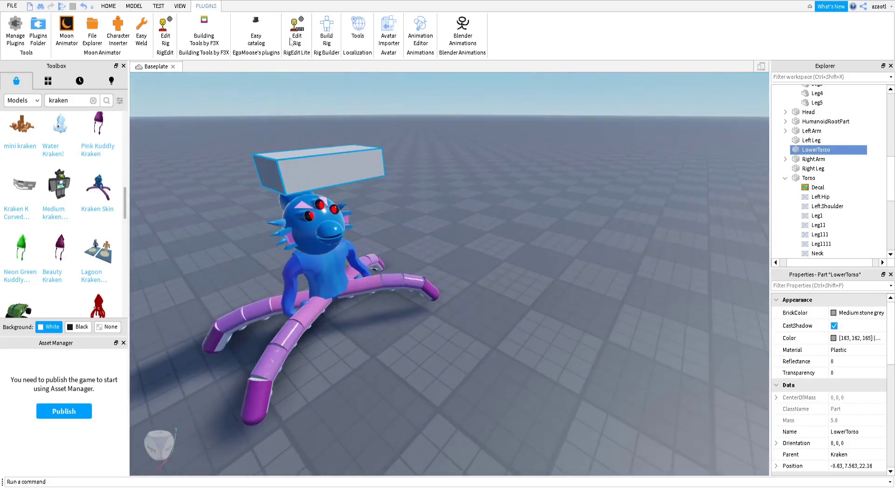
pyautogui.click(131, 6)
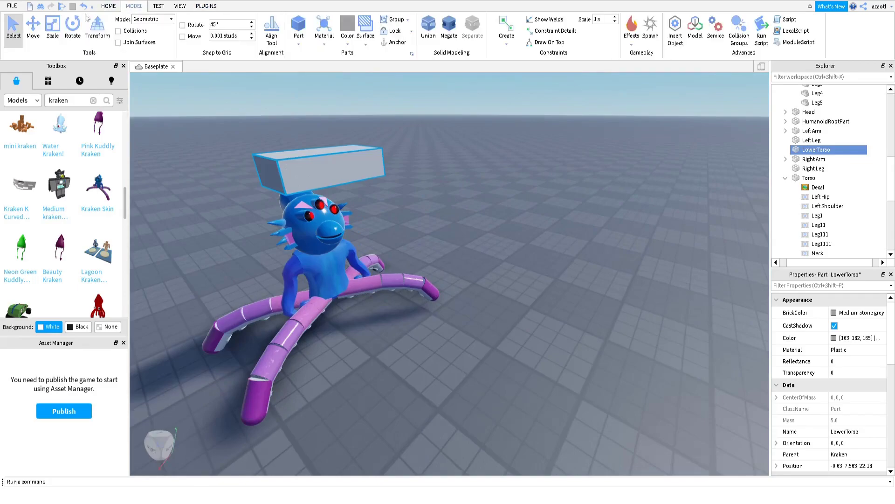
pyautogui.click(33, 27)
pyautogui.moveTo(309, 92); pyautogui.dragTo(335, 229)
pyautogui.moveTo(335, 229); pyautogui.dragTo(370, 246, button='right')
pyautogui.moveTo(429, 212); pyautogui.dragTo(451, 215)
pyautogui.moveTo(451, 216); pyautogui.dragTo(452, 218, button='right')
# Scale the LowerTorso block narrower from both sides to about the torso's width and extend it upward
pyautogui.click(52, 28)
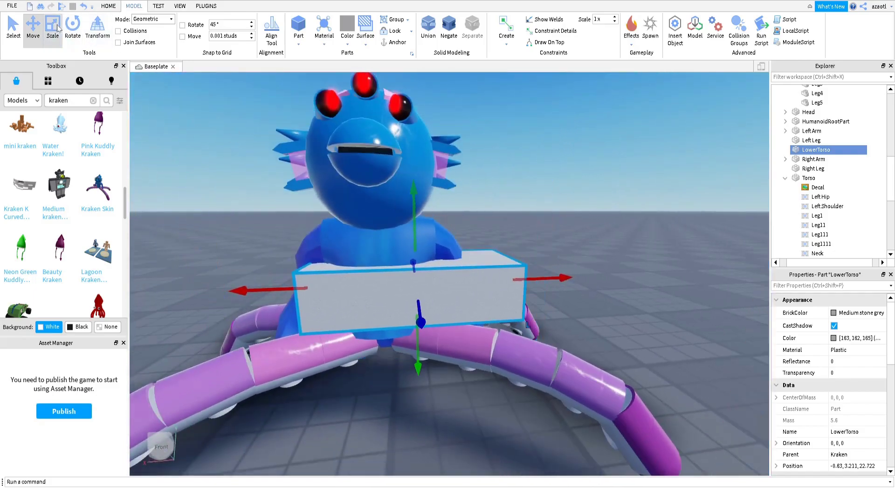
pyautogui.moveTo(527, 274); pyautogui.dragTo(441, 275)
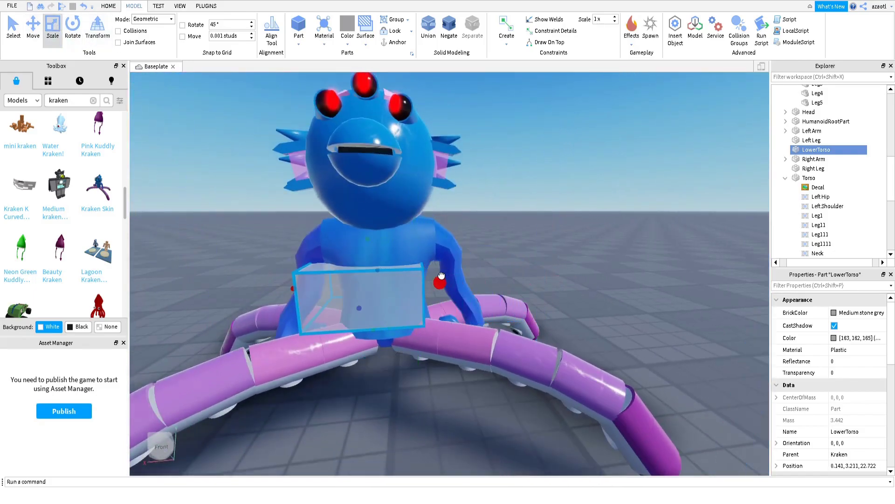
pyautogui.moveTo(293, 288); pyautogui.dragTo(322, 289)
pyautogui.moveTo(384, 239); pyautogui.dragTo(382, 189)
pyautogui.moveTo(400, 296); pyautogui.dragTo(395, 299, button='right')
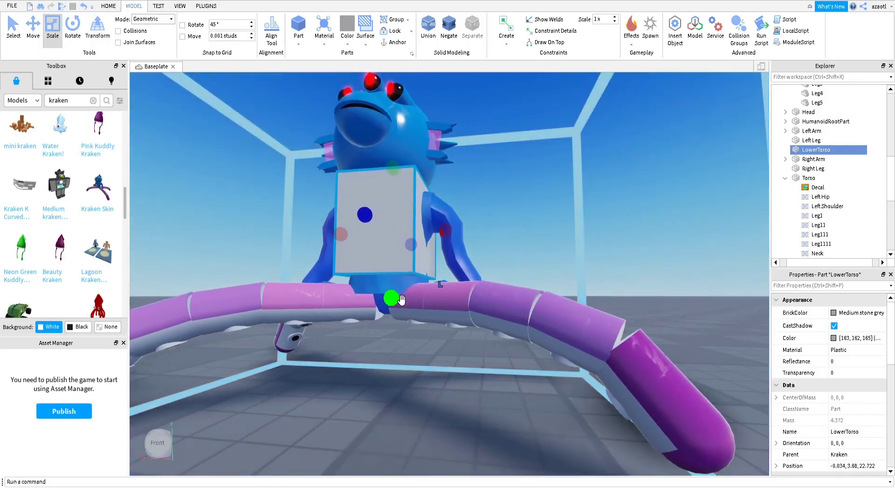
# Extend the LowerTorso block down to the hips and adjust its remaining sides to fit the body
pyautogui.moveTo(393, 298); pyautogui.dragTo(392, 324)
pyautogui.moveTo(393, 324); pyautogui.dragTo(416, 337, button='right')
pyautogui.moveTo(449, 283); pyautogui.dragTo(437, 285)
pyautogui.moveTo(437, 285); pyautogui.dragTo(396, 277, button='right')
pyautogui.moveTo(396, 277); pyautogui.dragTo(414, 274)
pyautogui.moveTo(428, 311); pyautogui.dragTo(431, 309, button='right')
# Shrink the LowerTorso block from the top to hip height and fine-tune its lower and upper faces between the tentacles
pyautogui.moveTo(433, 209); pyautogui.dragTo(436, 310)
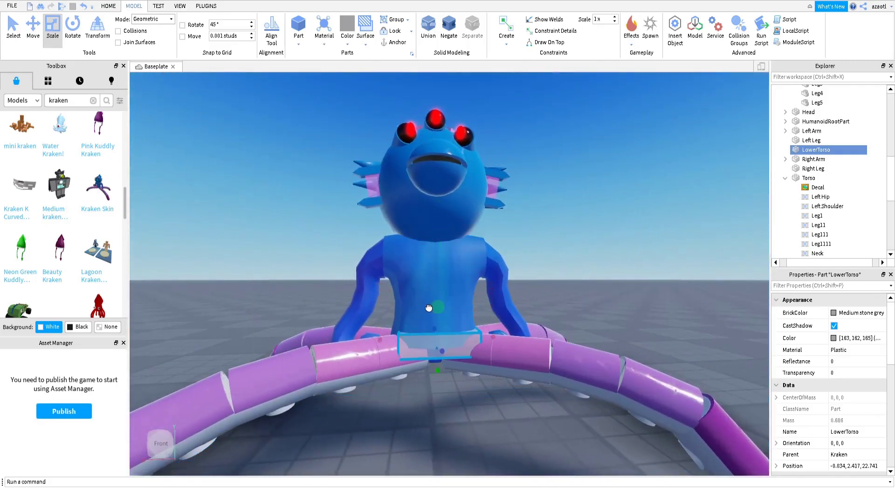
pyautogui.moveTo(437, 373); pyautogui.dragTo(437, 381)
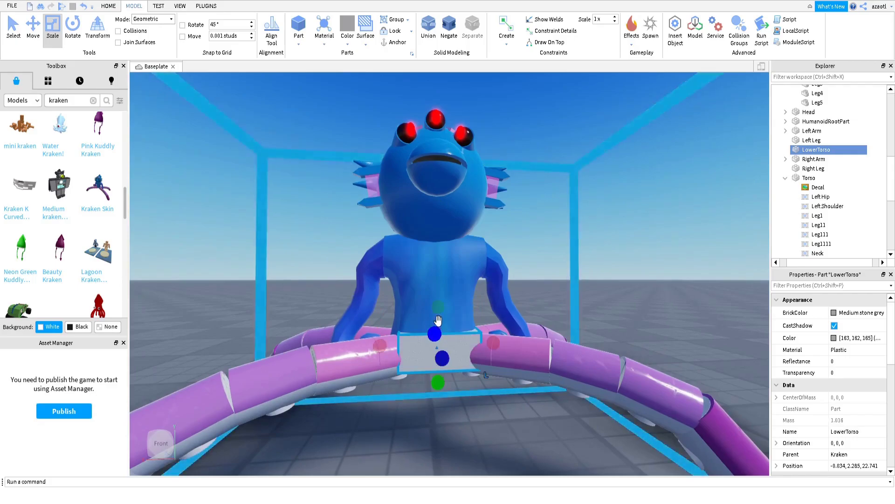
pyautogui.moveTo(440, 317); pyautogui.dragTo(441, 320)
# Make the LowerTorso part invisible by setting its Transparency to 1
pyautogui.moveTo(459, 378); pyautogui.dragTo(460, 379, button='right')
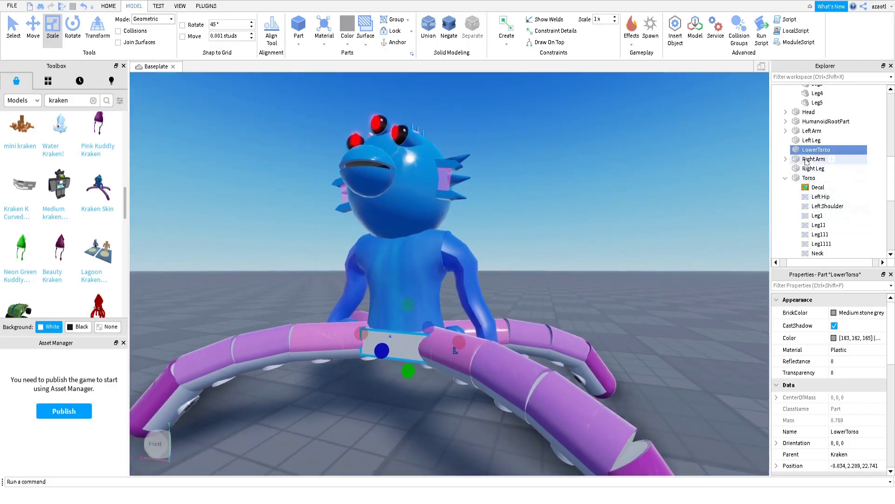
pyautogui.click(842, 373)
pyautogui.moveTo(861, 376); pyautogui.dragTo(886, 382)
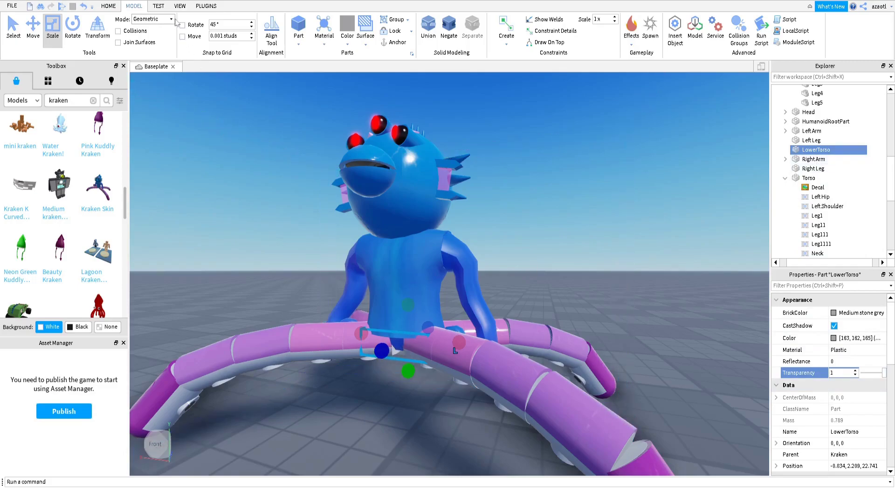
# Delete the Dummy model from the Workspace
pyautogui.scroll(7, 806, 159)
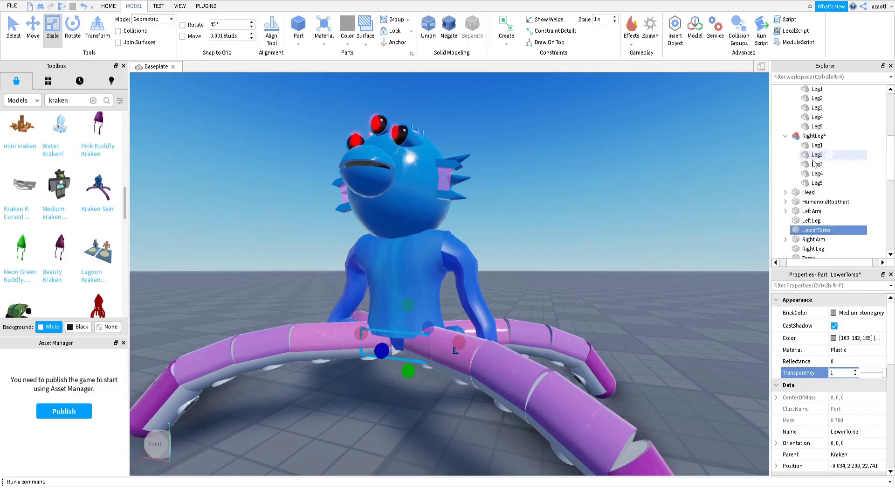
pyautogui.click(803, 136)
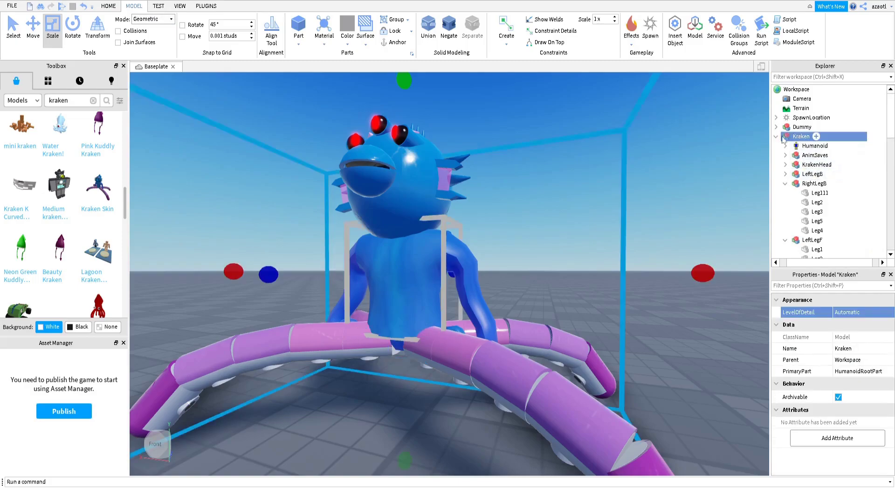
pyautogui.click(815, 127)
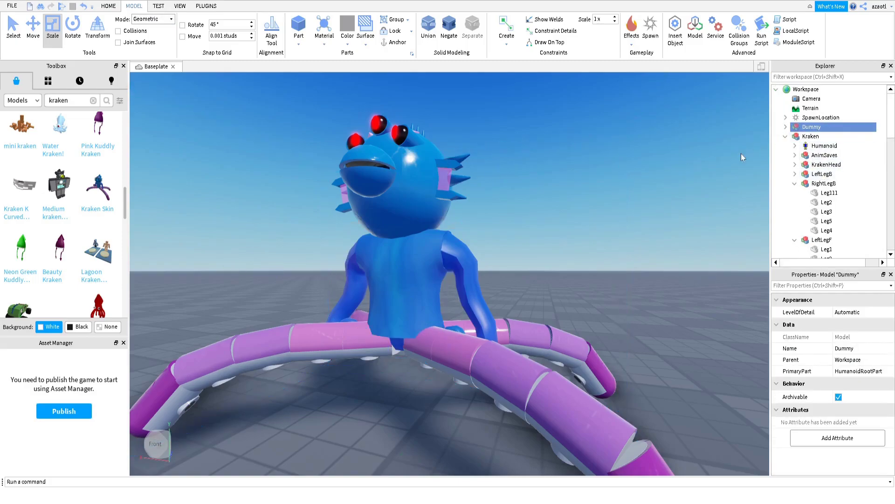
pyautogui.press('Delete')
# Select the Kraken model and reopen its rig in RigEdit, focusing on the torso and leg joints
pyautogui.click(799, 131)
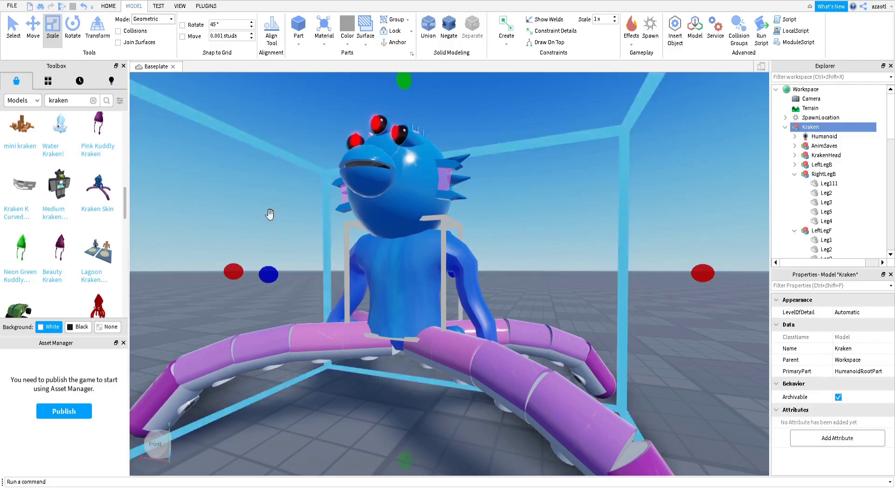
pyautogui.click(207, 7)
pyautogui.click(165, 31)
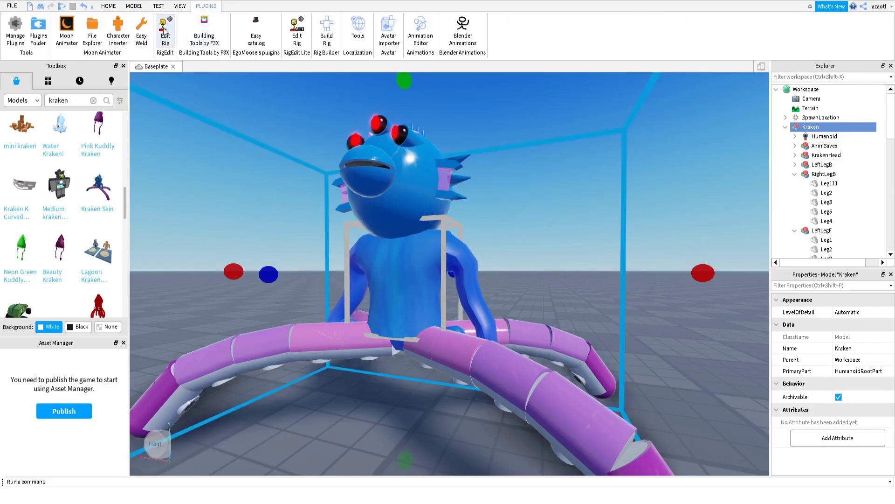
pyautogui.scroll(-10, 443, 252)
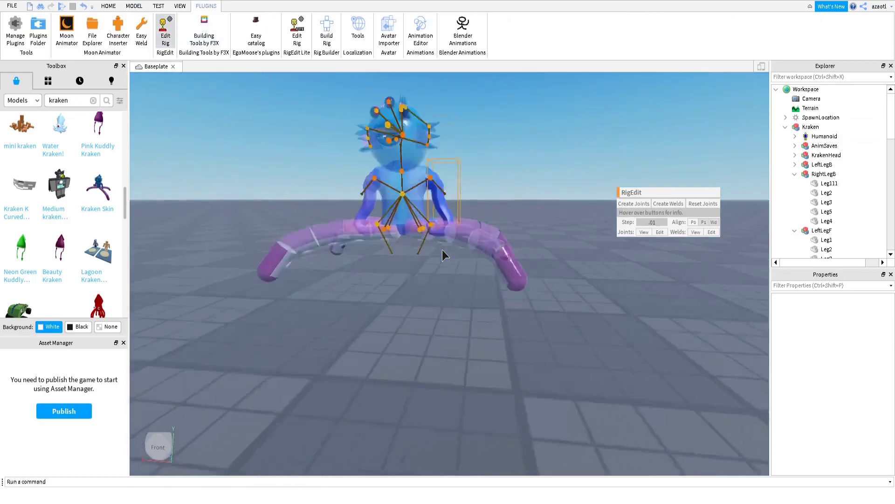
pyautogui.scroll(10, 442, 250)
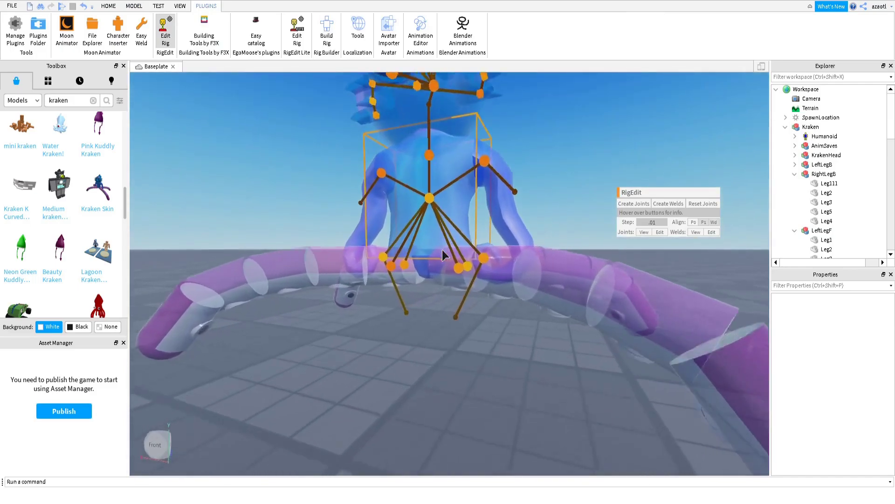
# Find the Root Hip joint under HumanoidRootPart, which links it to the Torso, and delete it
pyautogui.scroll(-10, 831, 189)
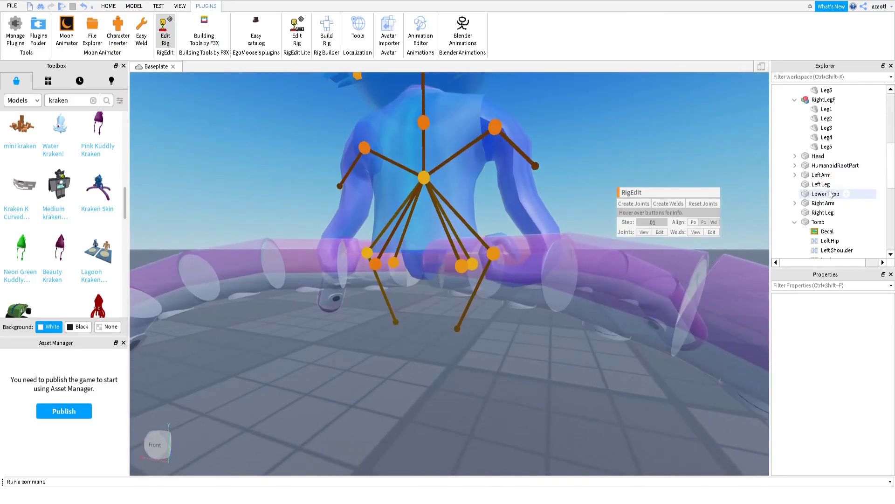
pyautogui.scroll(-3, 830, 224)
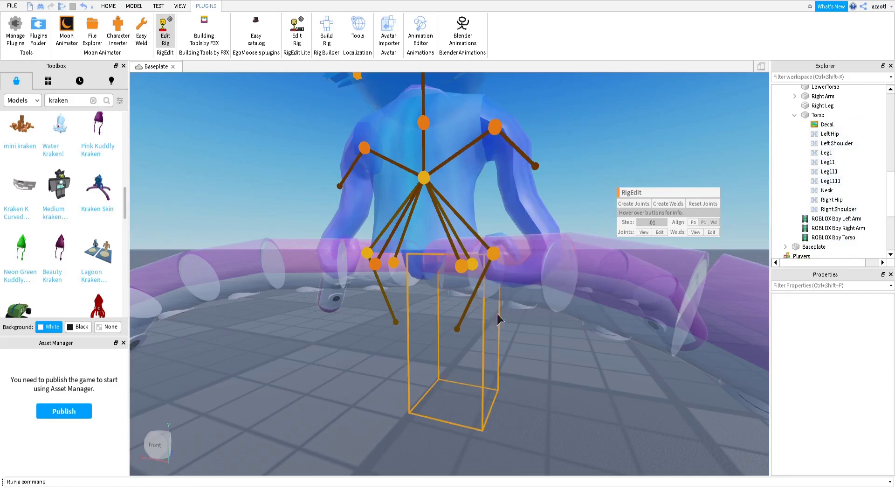
pyautogui.scroll(-2, 833, 219)
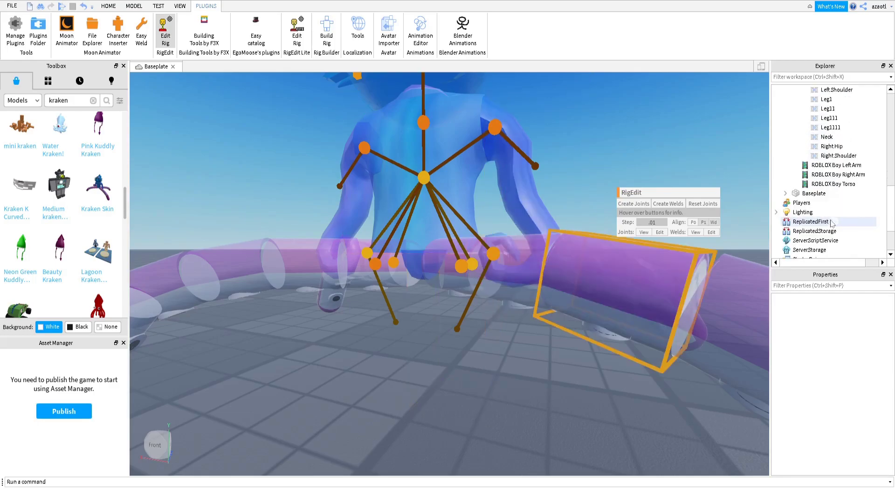
pyautogui.scroll(6, 832, 224)
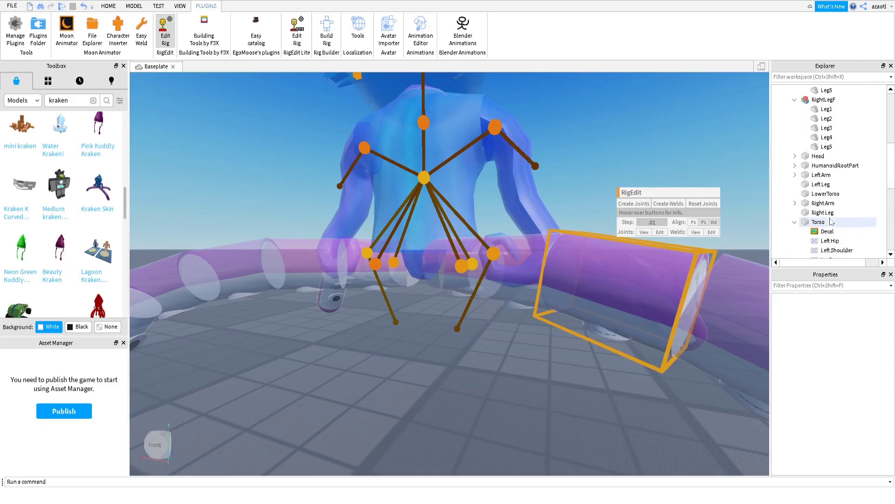
pyautogui.click(795, 165)
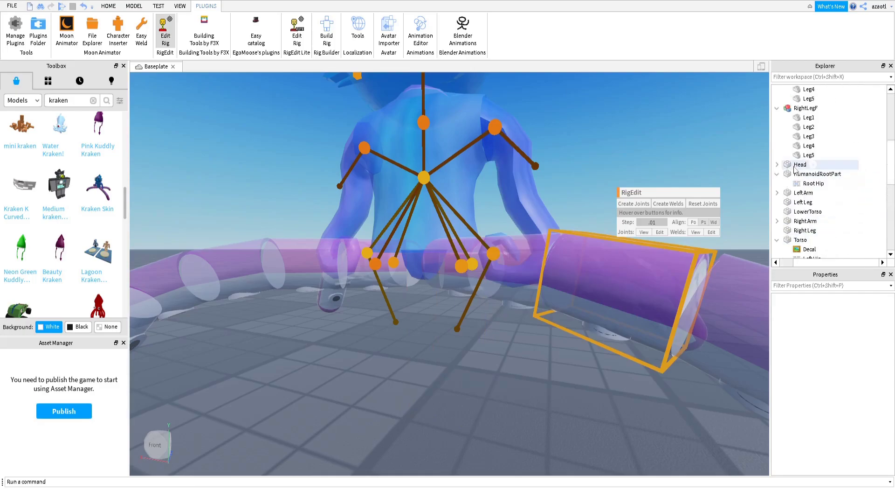
pyautogui.click(798, 184)
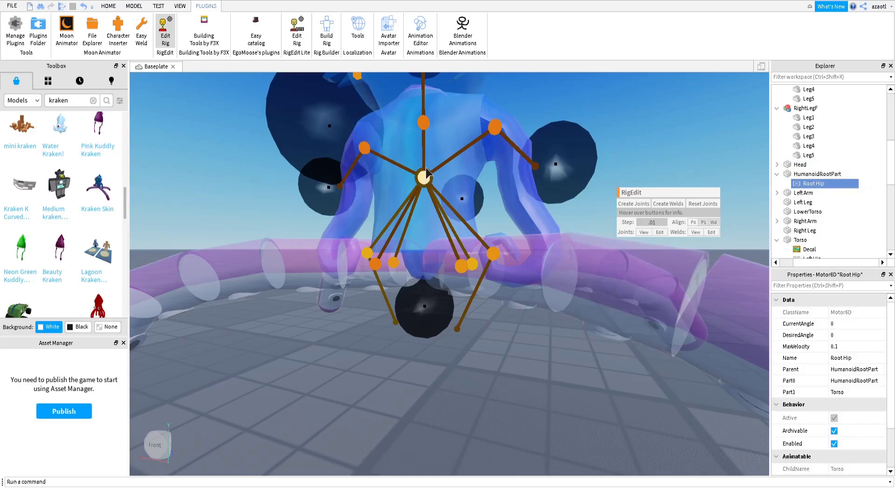
pyautogui.press('Delete')
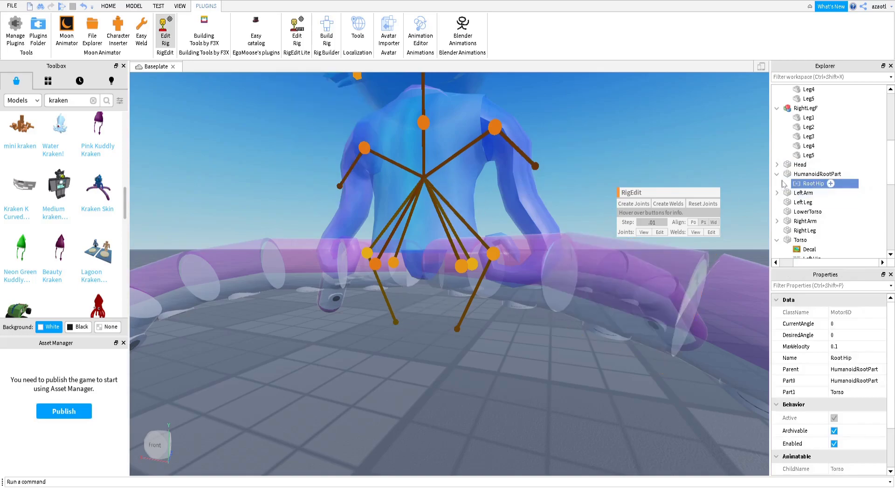
# Create a joint connecting the HumanoidRootPart to the LowerTorso, with HumanoidRootPart as the parent part
pyautogui.click(796, 174)
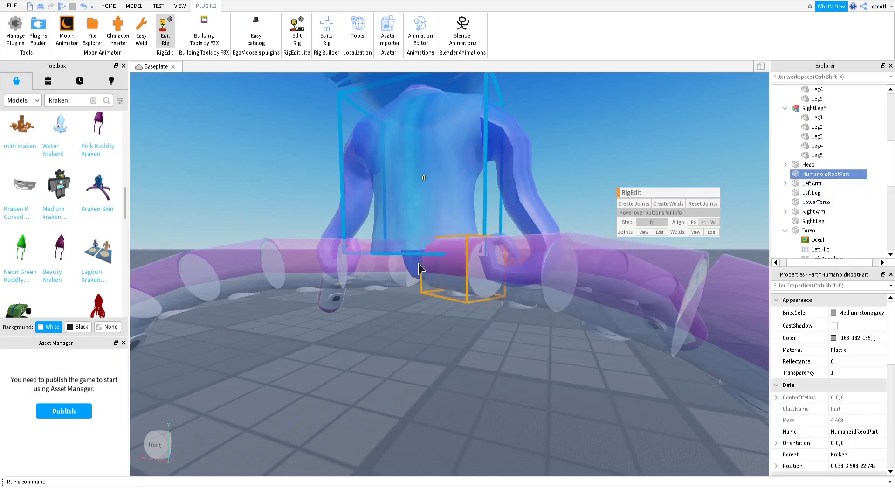
pyautogui.click(409, 275)
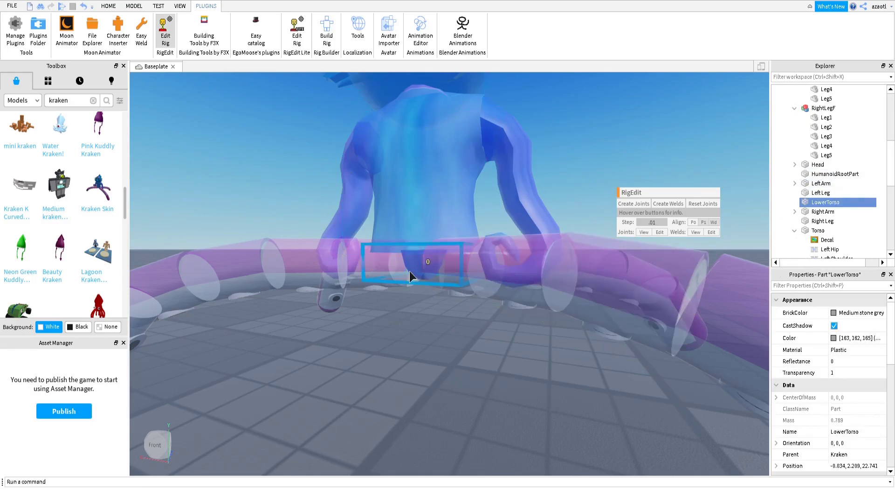
pyautogui.click(822, 174)
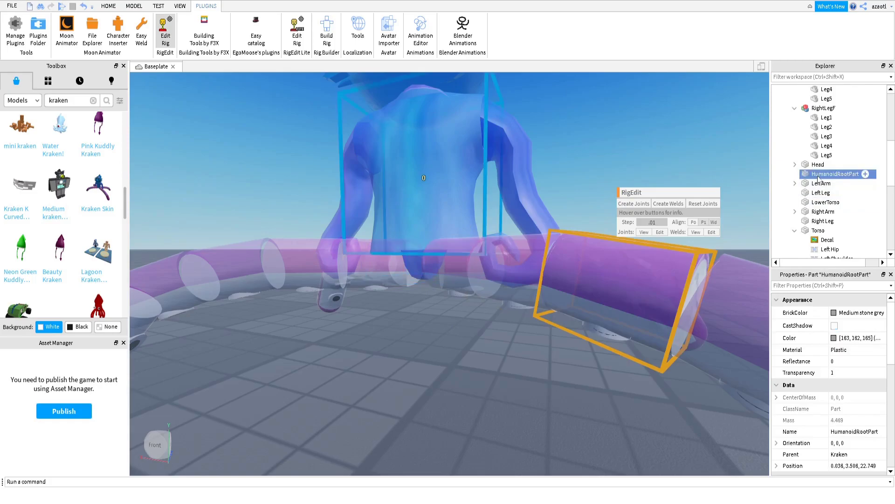
pyautogui.keyDown('ctrl'); pyautogui.click(816, 203); pyautogui.keyUp('ctrl')
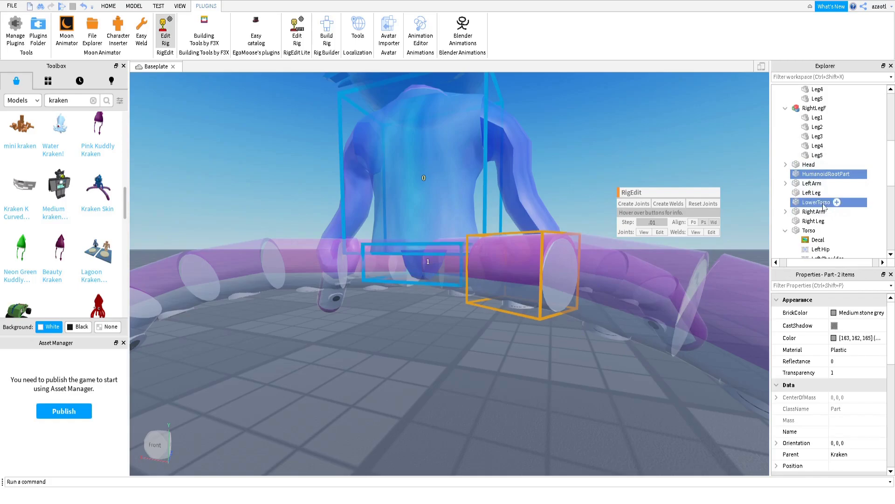
pyautogui.click(639, 206)
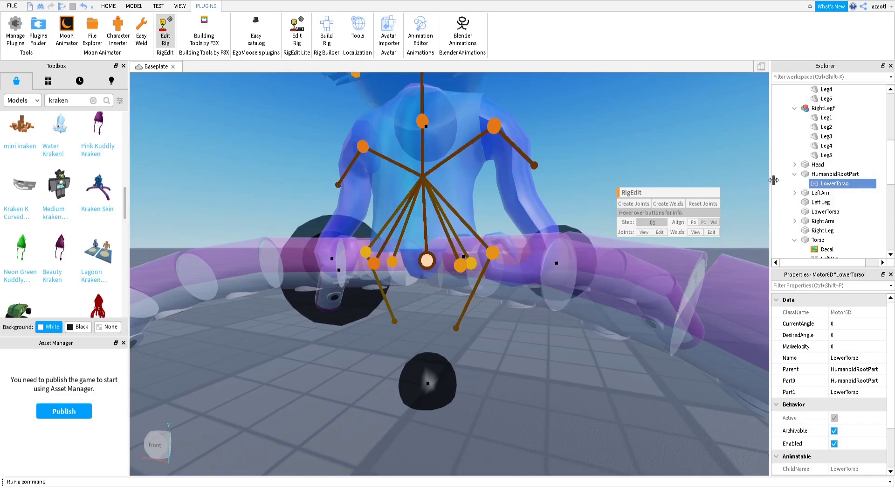
# Create a joint connecting the LowerTorso to Leg1, the innermost segment of the LeftLegF tentacle
pyautogui.scroll(-2, 848, 230)
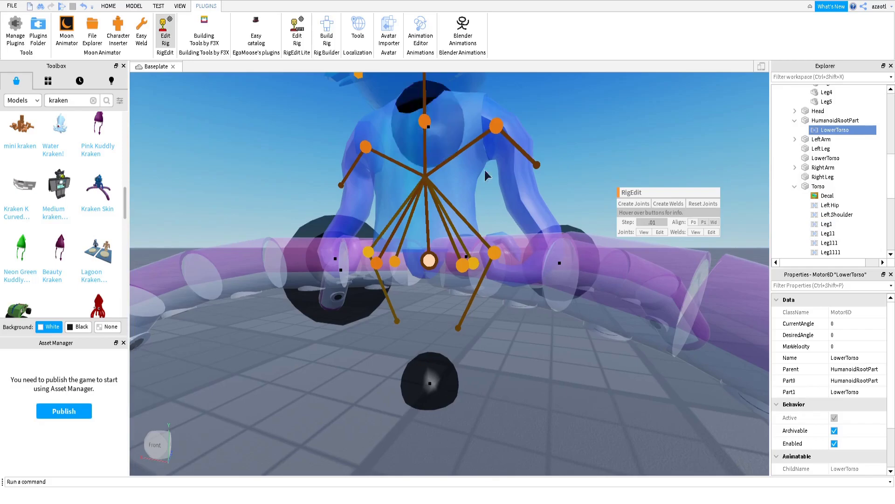
pyautogui.moveTo(508, 269); pyautogui.dragTo(508, 275, button='right')
pyautogui.press('e')
pyautogui.scroll(-2, 508, 269)
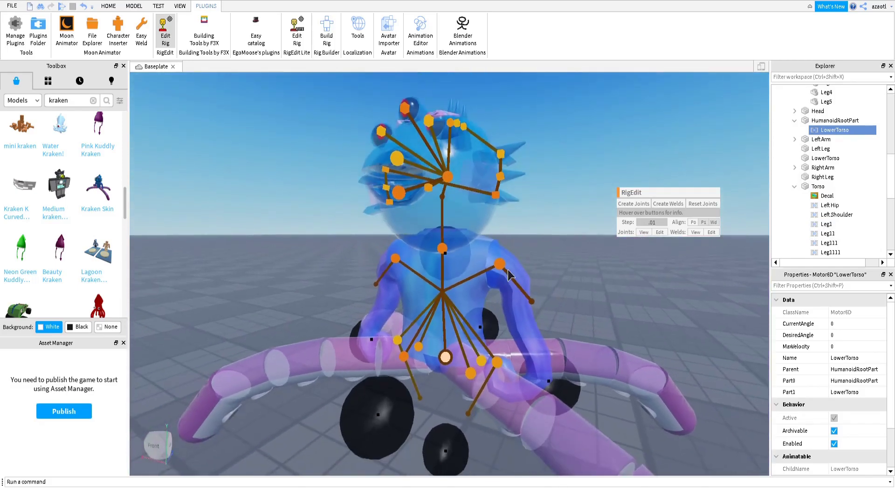
pyautogui.scroll(5, 508, 270)
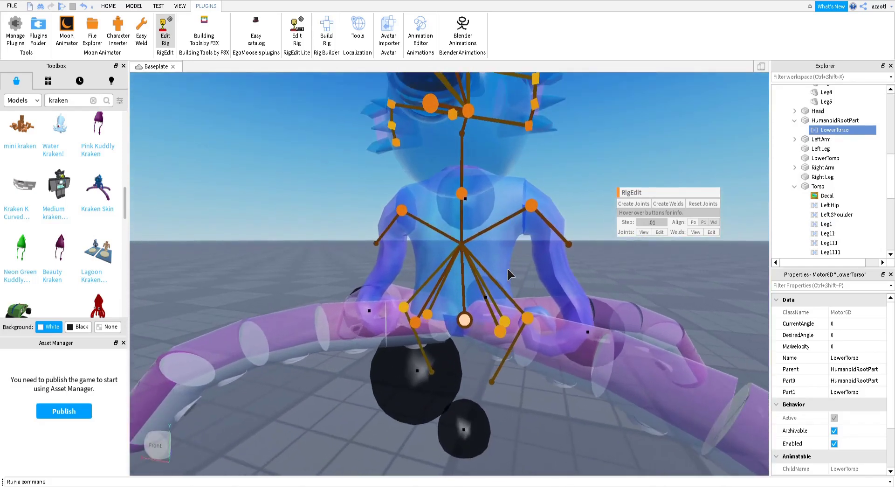
pyautogui.scroll(2, 838, 183)
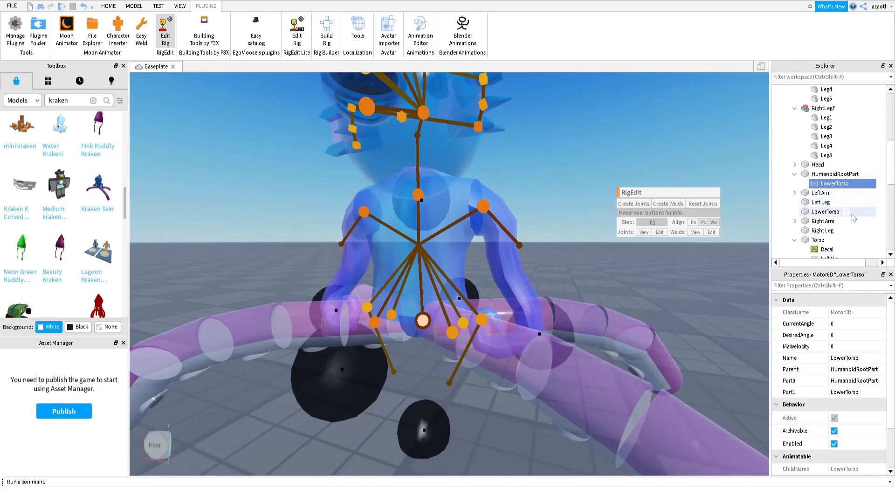
pyautogui.scroll(-1, 854, 217)
pyautogui.scroll(5, 480, 308)
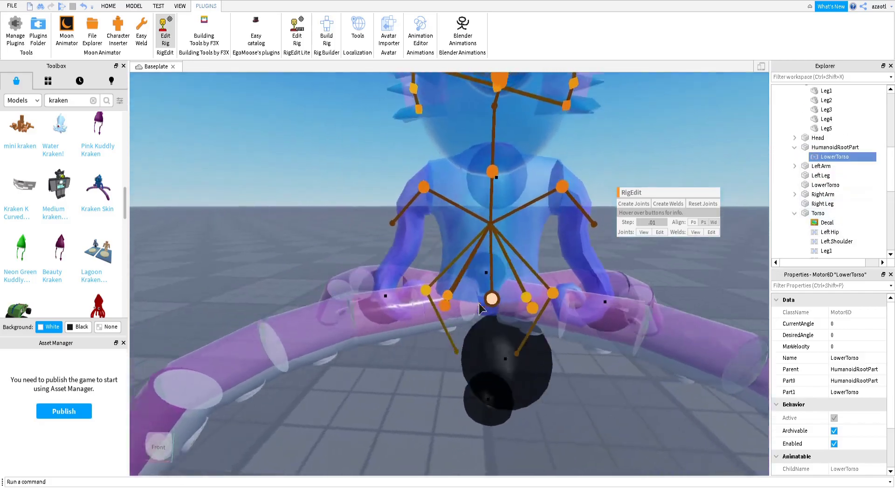
pyautogui.moveTo(479, 308); pyautogui.dragTo(479, 308, button='right')
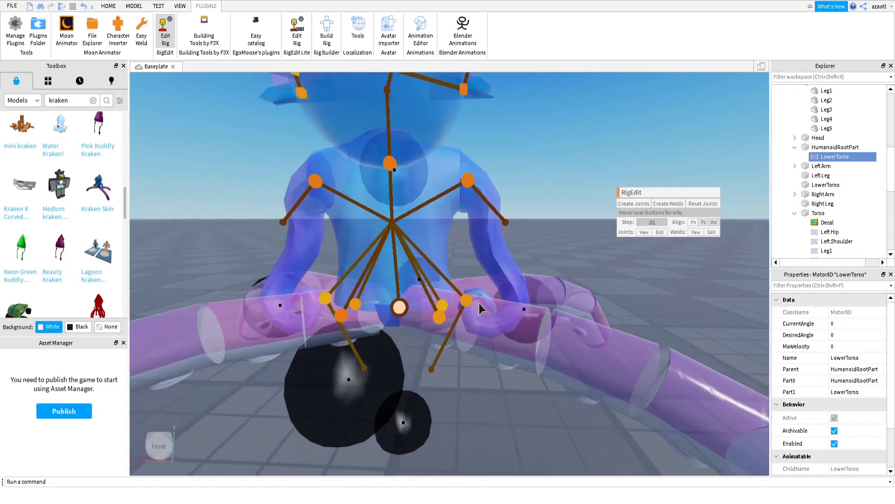
pyautogui.click(823, 185)
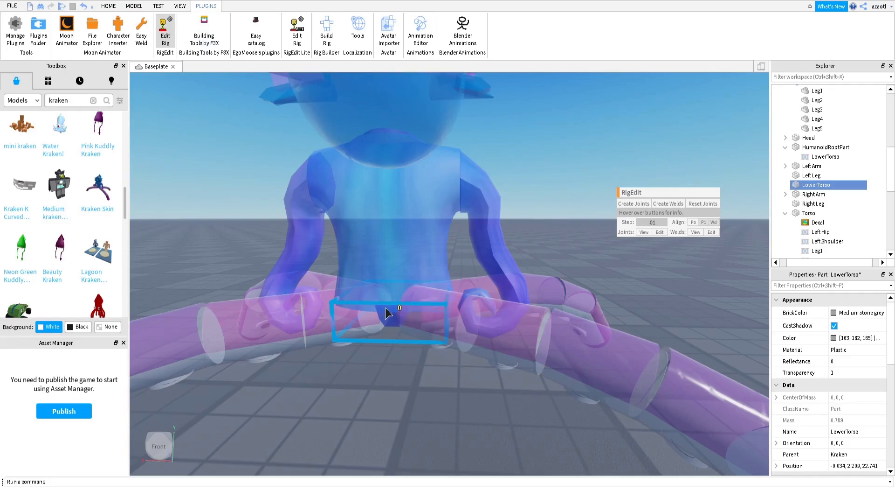
pyautogui.keyDown('ctrl'); pyautogui.click(454, 310); pyautogui.keyUp('ctrl')
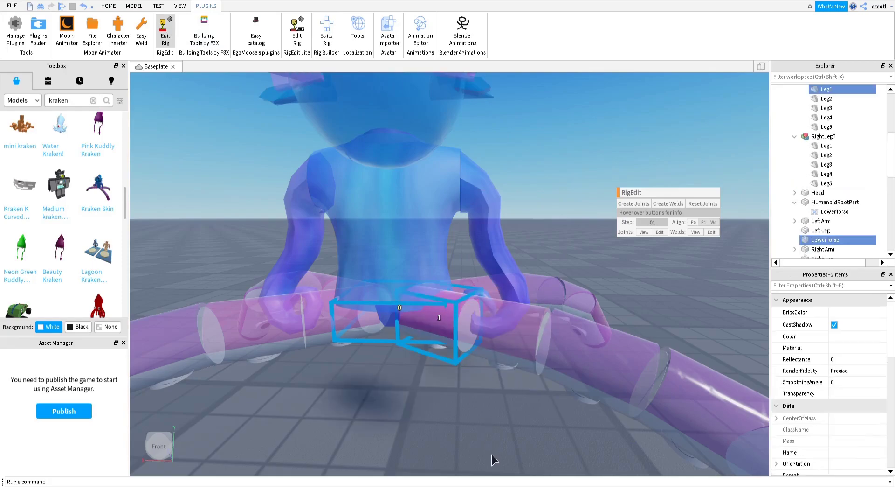
pyautogui.click(640, 203)
# Reposition the LowerTorso–Leg1 joint of LeftLegF along the tentacle to the outer end of Leg1, where it meets Leg2
pyautogui.scroll(3, 493, 346)
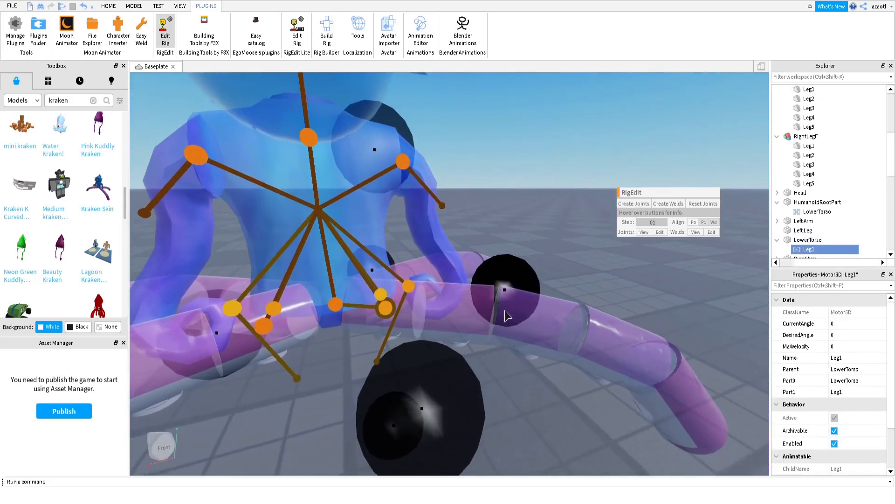
pyautogui.moveTo(510, 290); pyautogui.dragTo(519, 283, button='right')
pyautogui.moveTo(539, 160); pyautogui.dragTo(574, 168)
pyautogui.moveTo(470, 238); pyautogui.dragTo(455, 248, button='right')
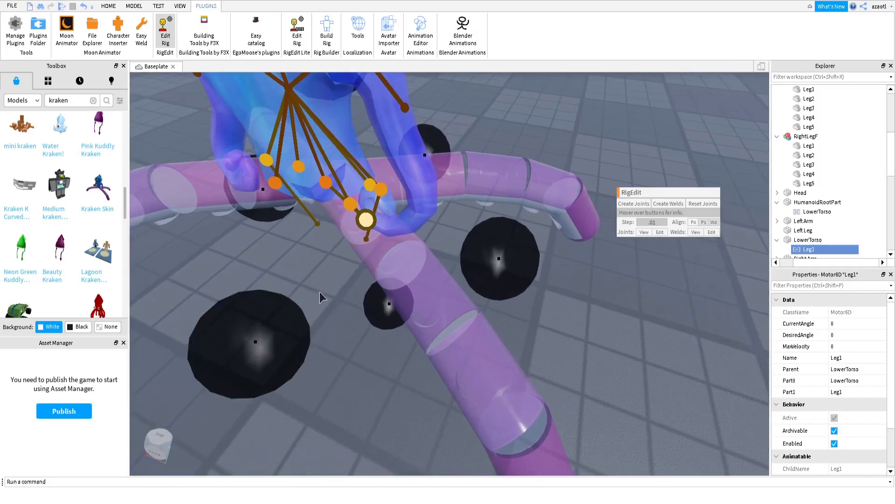
pyautogui.scroll(5, 312, 292)
pyautogui.scroll(-10, 312, 291)
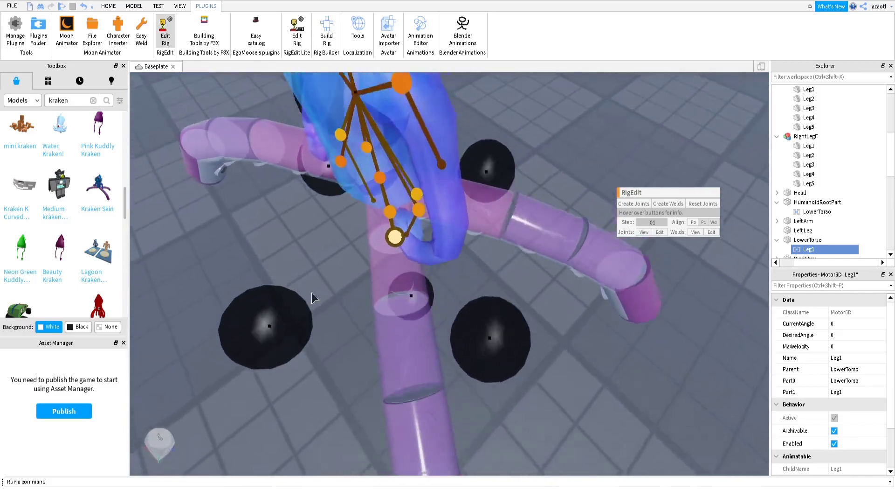
pyautogui.moveTo(312, 292); pyautogui.dragTo(314, 293, button='right')
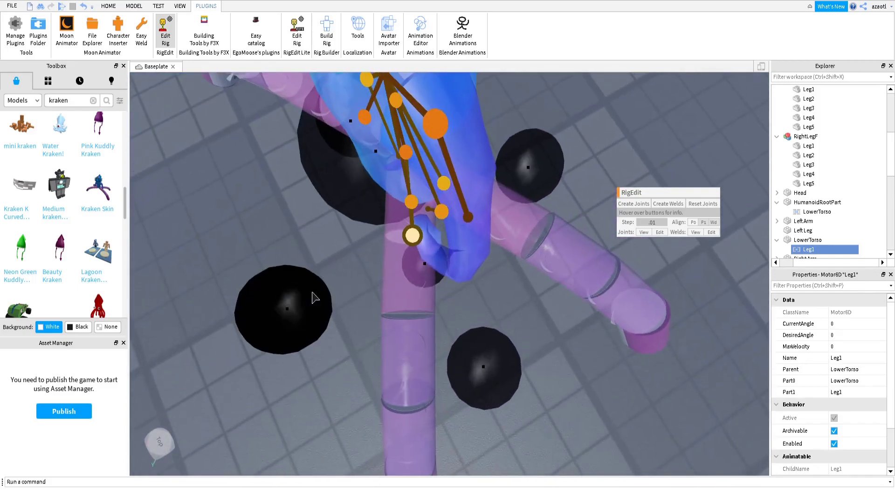
pyautogui.press('d')
pyautogui.scroll(1, 485, 165)
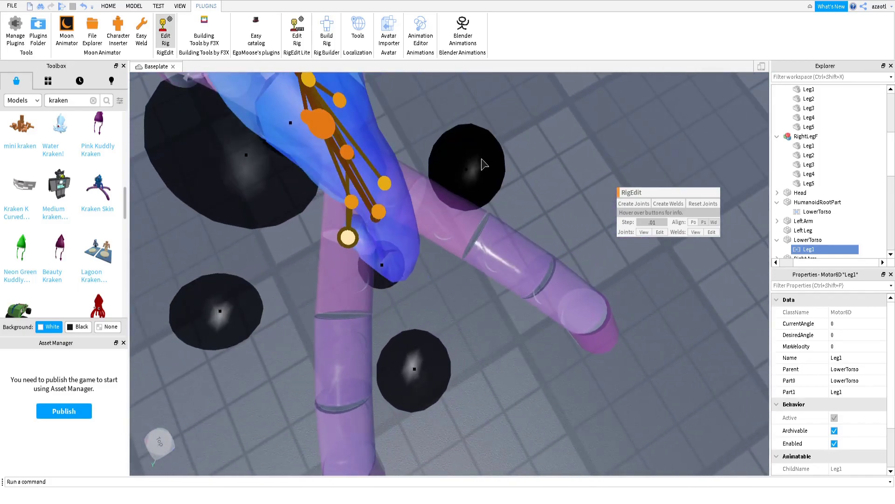
pyautogui.moveTo(417, 363); pyautogui.dragTo(411, 357)
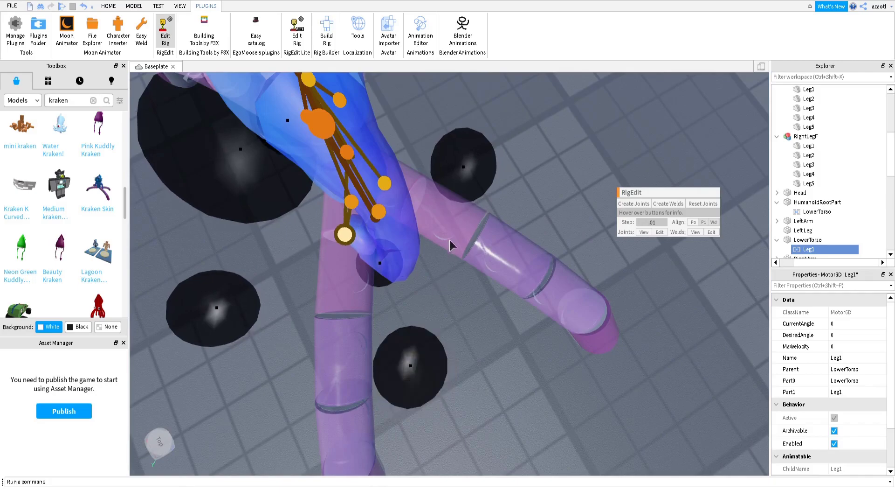
pyautogui.moveTo(449, 254); pyautogui.dragTo(427, 260, button='right')
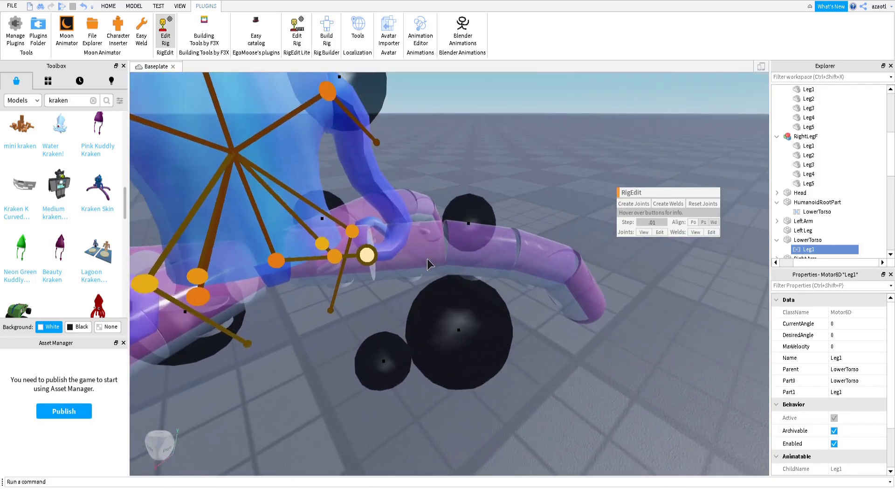
# Create a joint from Leg1 to Leg2 of LeftLegF and place it at the seam between the two segments
pyautogui.click(320, 267)
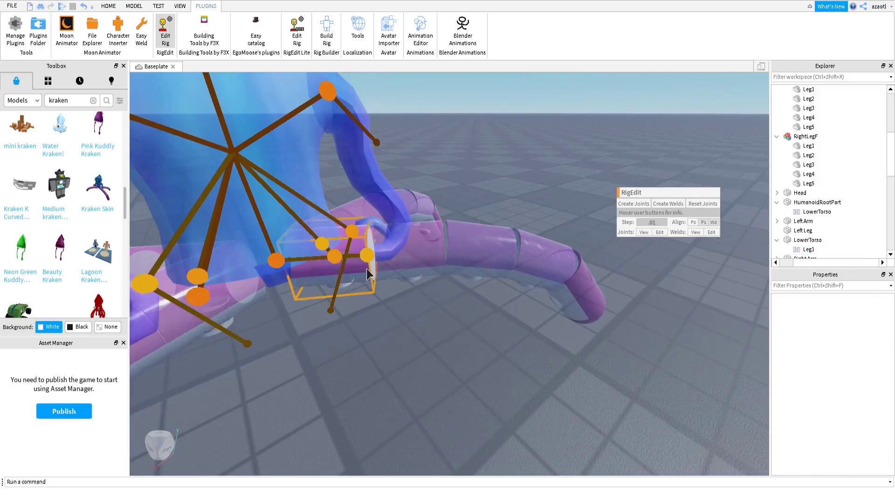
pyautogui.keyDown('ctrl'); pyautogui.click(438, 257); pyautogui.keyUp('ctrl')
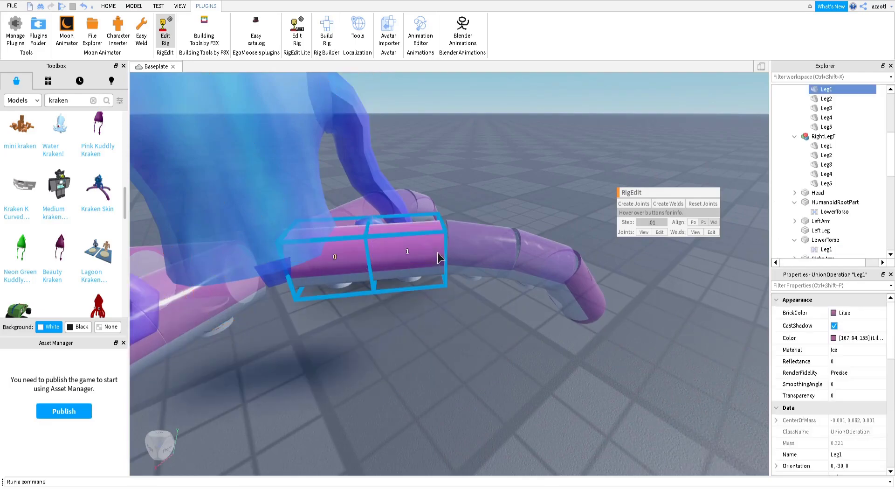
pyautogui.click(628, 204)
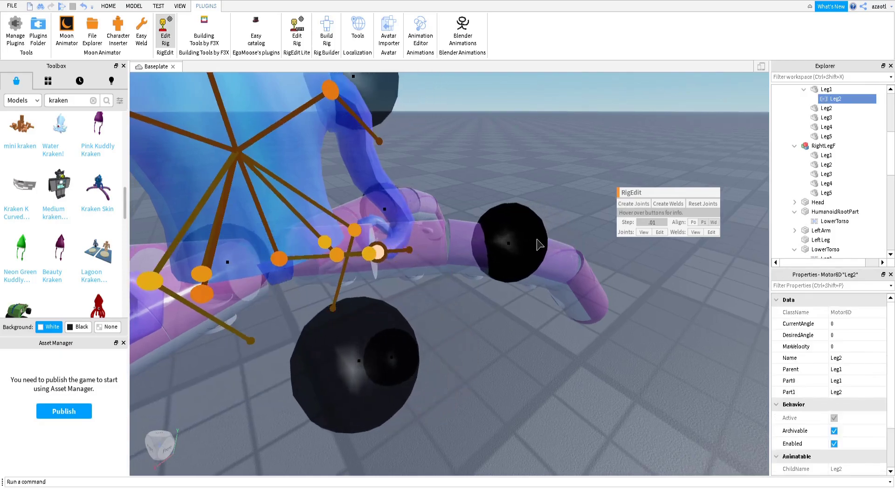
pyautogui.moveTo(534, 244); pyautogui.dragTo(533, 292, button='right')
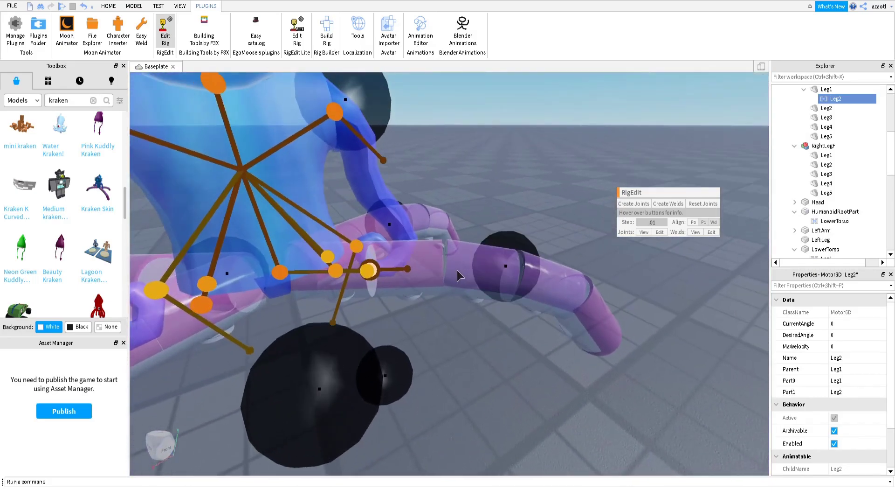
# Create a joint from Leg2 to Leg3 of LeftLegF and place it at the seam between the two segments
pyautogui.click(428, 264)
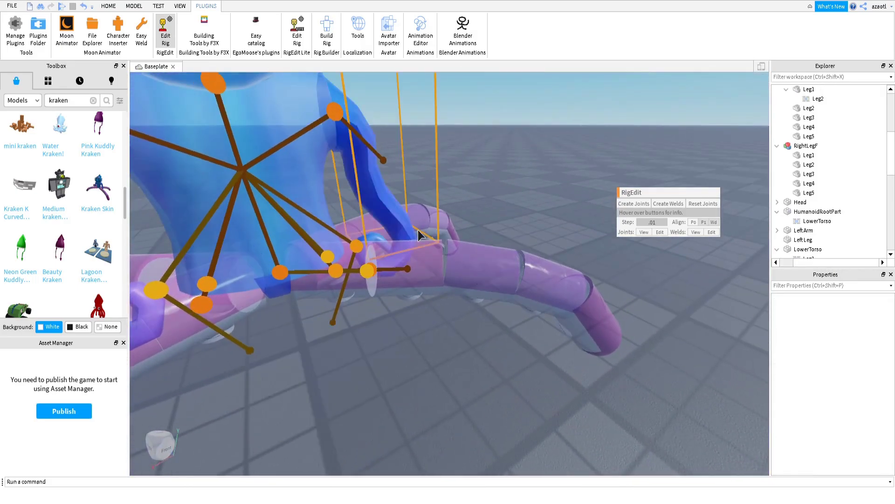
pyautogui.keyDown('shift'); pyautogui.click(496, 276); pyautogui.keyUp('shift')
pyautogui.click(636, 202)
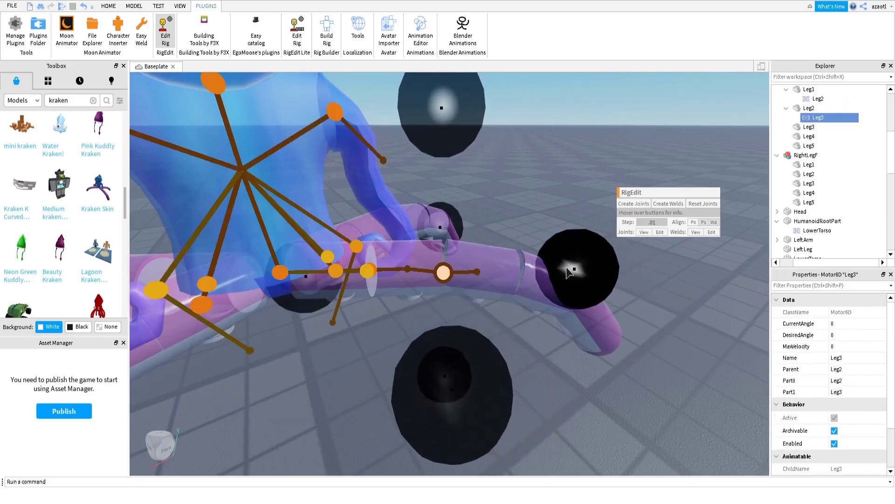
pyautogui.moveTo(544, 309); pyautogui.dragTo(544, 309, button='right')
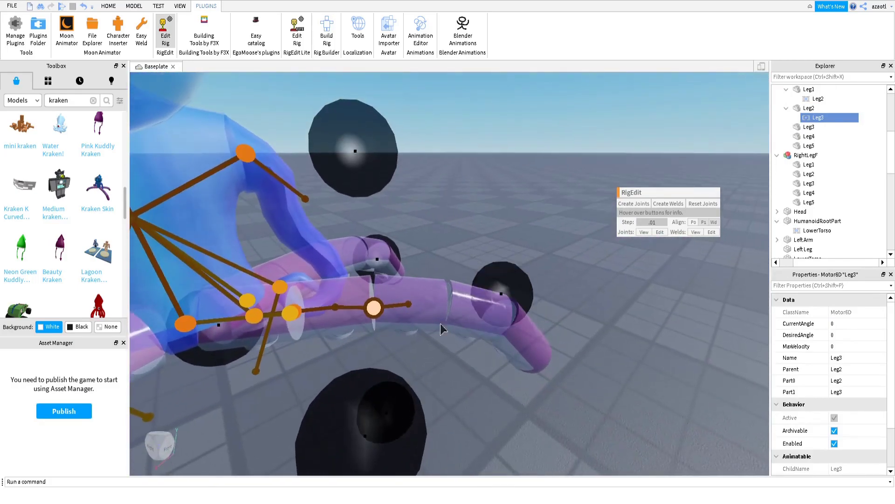
# Create a joint from Leg3 to Leg4 of LeftLegF and place it at the seam between the two segments
pyautogui.click(416, 287)
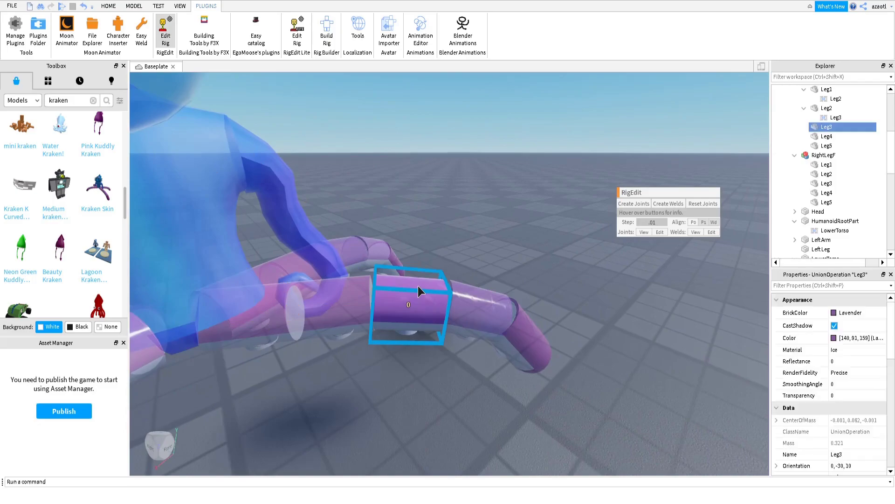
pyautogui.keyDown('shift'); pyautogui.click(491, 307); pyautogui.keyUp('shift')
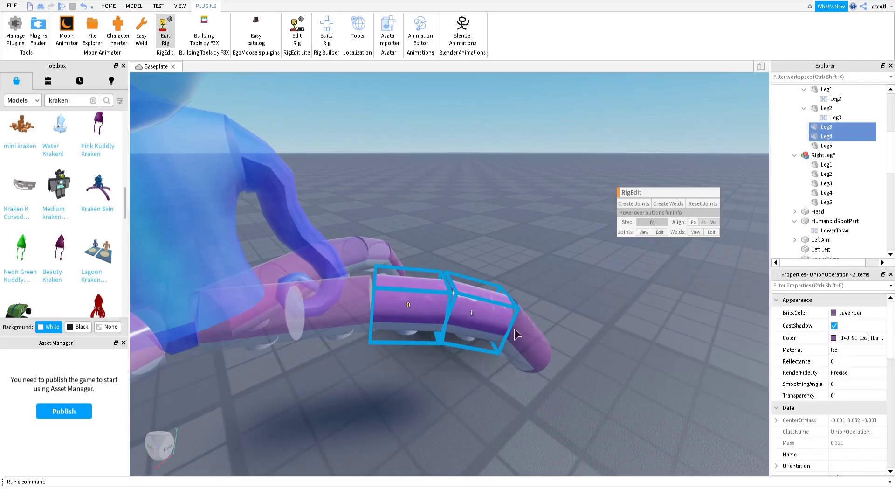
pyautogui.moveTo(483, 365); pyautogui.dragTo(479, 365, button='right')
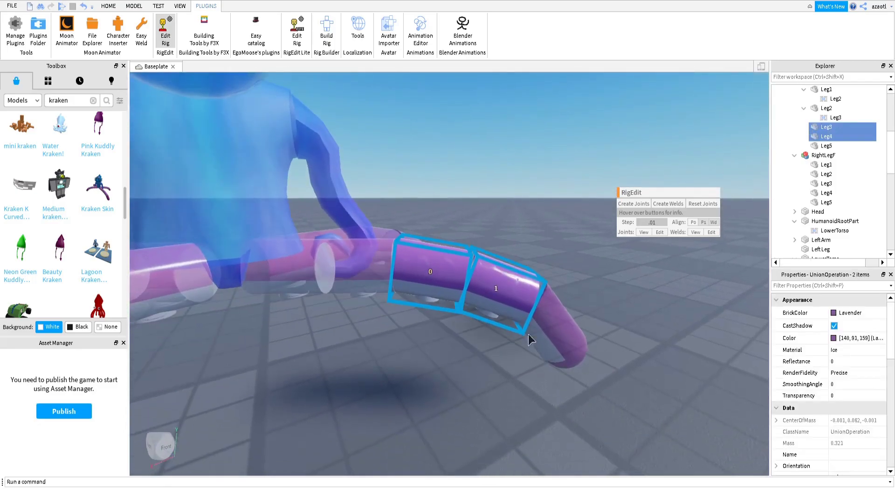
pyautogui.click(628, 204)
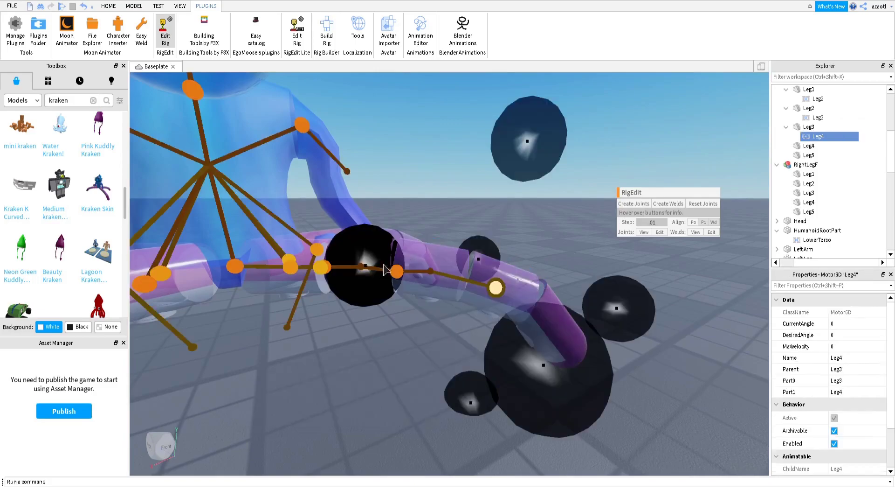
pyautogui.moveTo(389, 272); pyautogui.dragTo(393, 284, button='right')
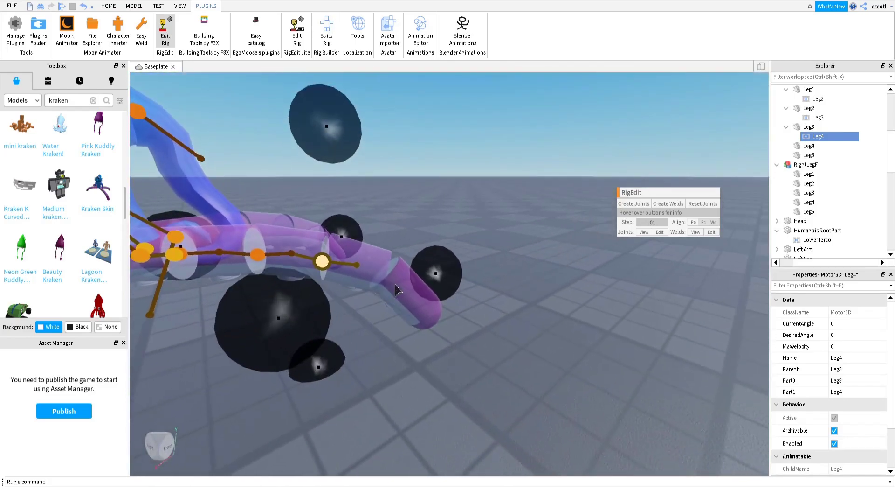
# Create a joint from Leg4 to the tip segment Leg5 of the LeftLegF tentacle
pyautogui.click(364, 256)
pyautogui.click(432, 298)
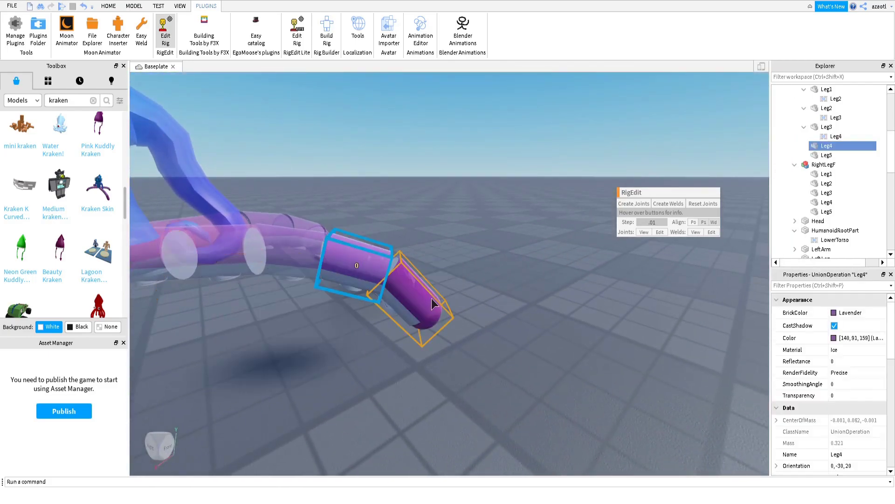
pyautogui.keyDown('ctrl'); pyautogui.click(432, 302); pyautogui.keyUp('ctrl')
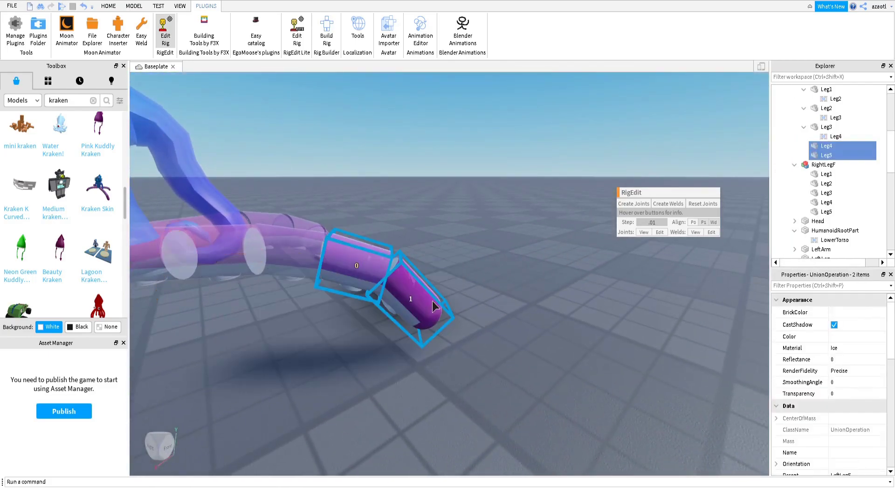
pyautogui.click(643, 204)
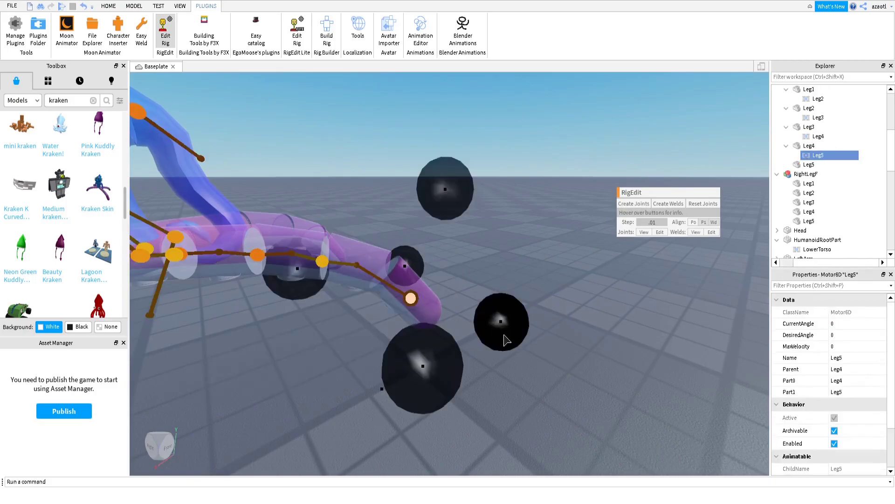
# Place the Leg4-to-Leg5 joint of LeftLegF at the seam between the two segments
pyautogui.moveTo(511, 335); pyautogui.dragTo(484, 320)
pyautogui.moveTo(422, 180); pyautogui.dragTo(426, 156)
# Create a joint from LowerTorso to Leg1 of the RightLegF tentacle
pyautogui.moveTo(507, 389); pyautogui.dragTo(508, 394, button='right')
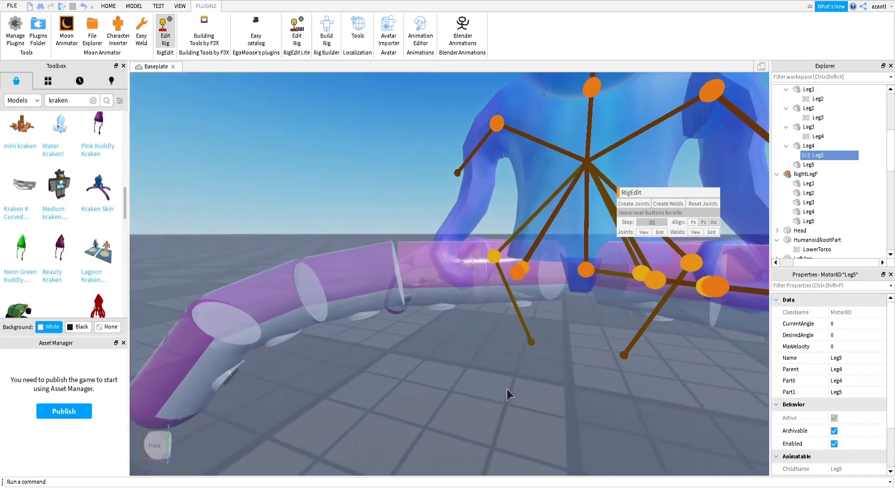
pyautogui.click(431, 260)
pyautogui.click(599, 264)
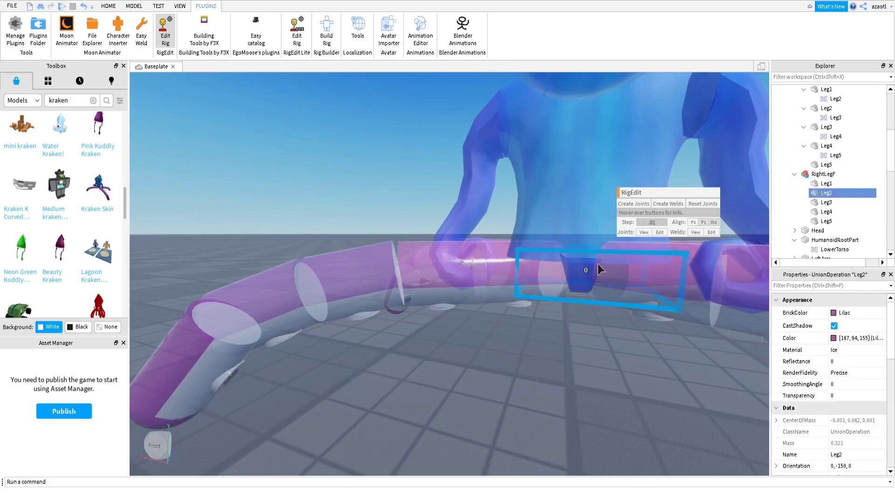
pyautogui.keyDown('ctrl'); pyautogui.click(515, 269); pyautogui.keyUp('ctrl')
pyautogui.click(637, 203)
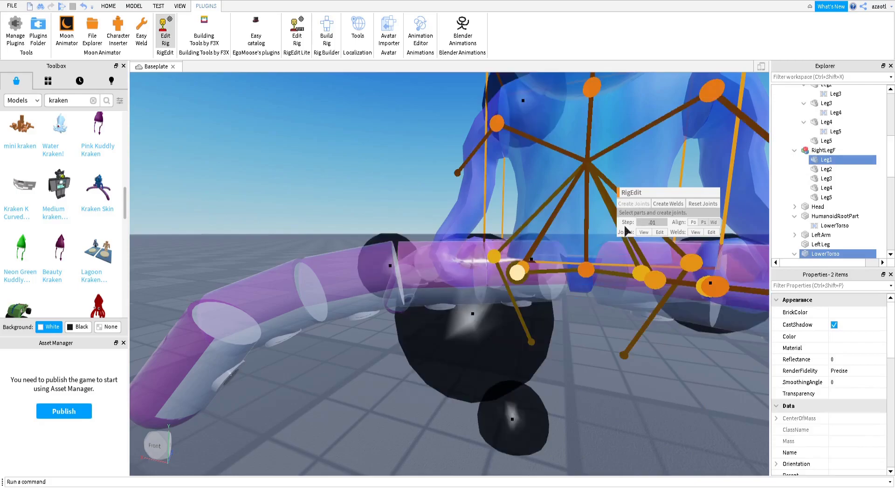
# Place the LowerTorso-to-Leg1 joint of RightLegF at the tentacle's root under the torso
pyautogui.scroll(5, 520, 373)
pyautogui.moveTo(520, 373); pyautogui.dragTo(487, 366, button='right')
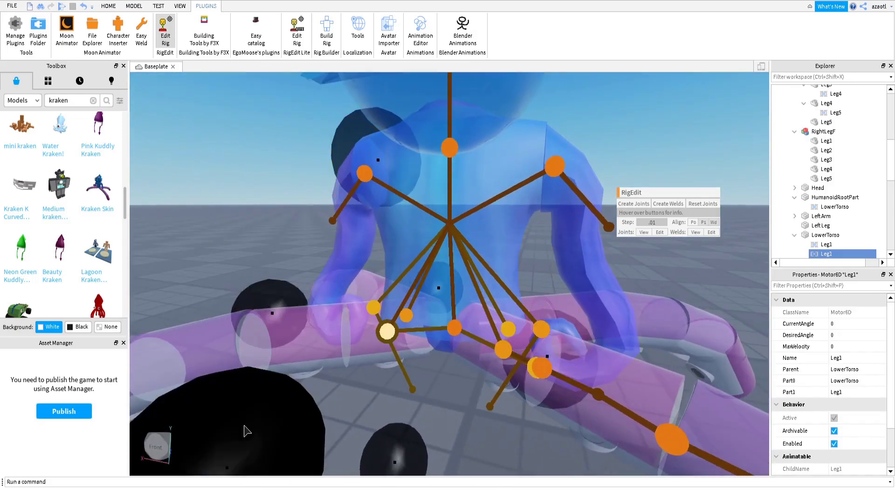
pyautogui.moveTo(365, 376); pyautogui.dragTo(398, 375, button='right')
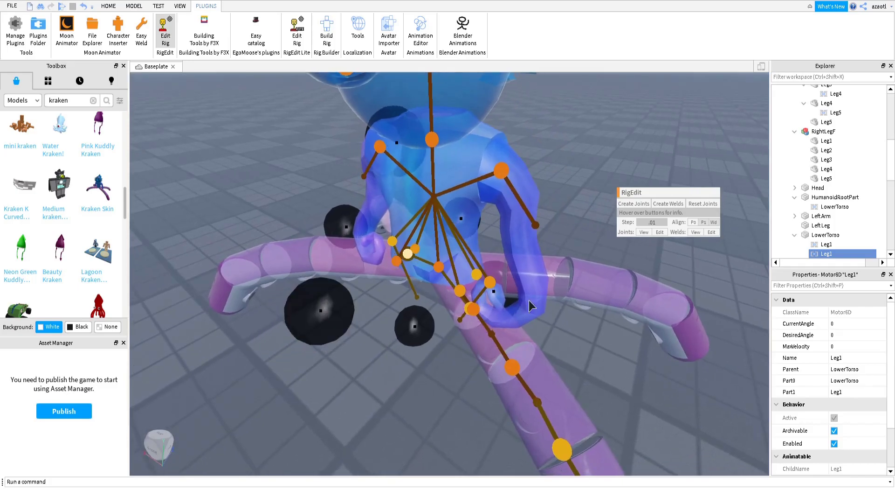
pyautogui.moveTo(492, 308); pyautogui.dragTo(531, 306, button='right')
pyautogui.scroll(3, 493, 308)
pyautogui.scroll(-3, 532, 305)
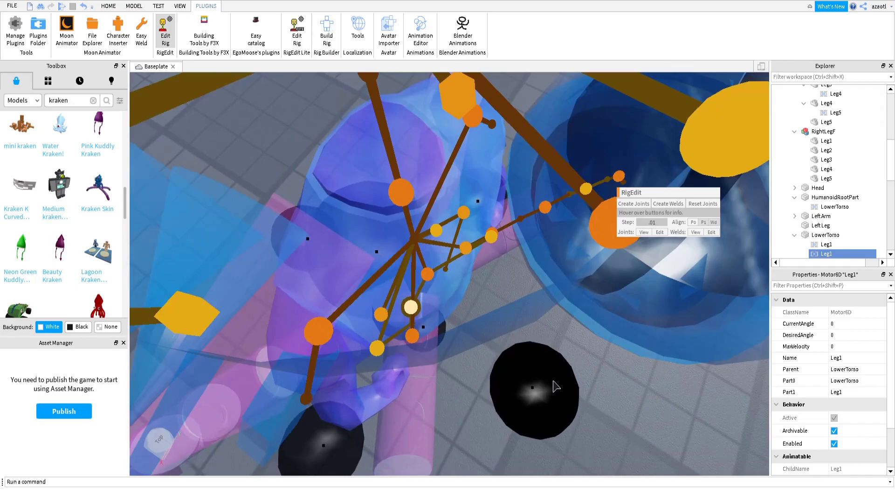
pyautogui.moveTo(328, 438); pyautogui.dragTo(333, 425)
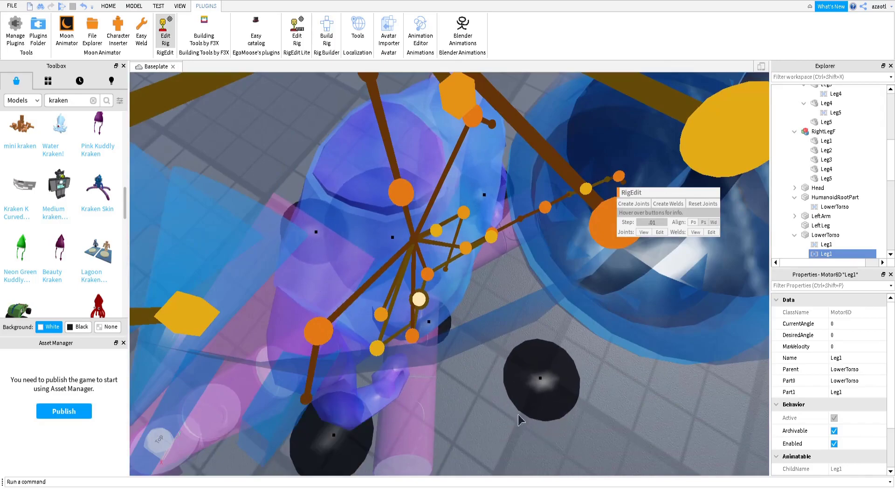
pyautogui.moveTo(462, 371); pyautogui.dragTo(466, 369, button='right')
pyautogui.scroll(5, 461, 371)
# Reposition the Torso-to-Leg1 joint of LeftLegF inward to the tentacle's root near the body's centre
pyautogui.click(451, 352)
pyautogui.scroll(-2, 465, 370)
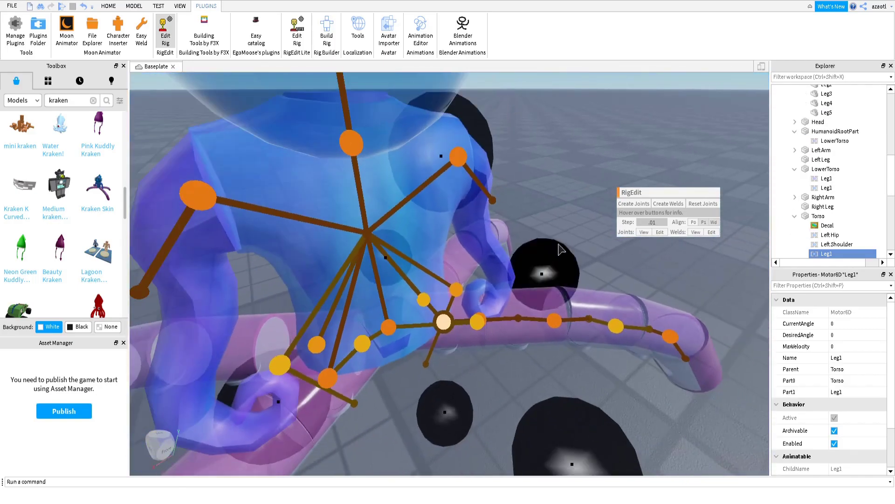
pyautogui.moveTo(557, 269); pyautogui.dragTo(529, 269)
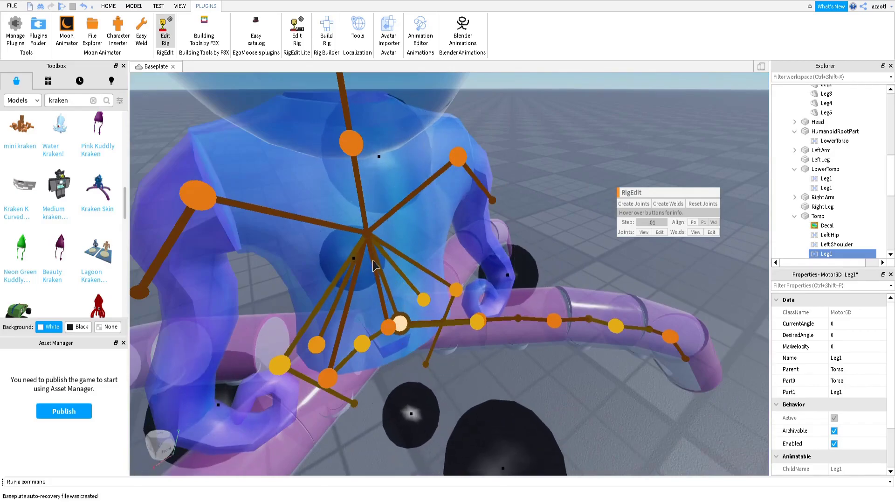
pyautogui.moveTo(511, 323); pyautogui.dragTo(511, 323, button='right')
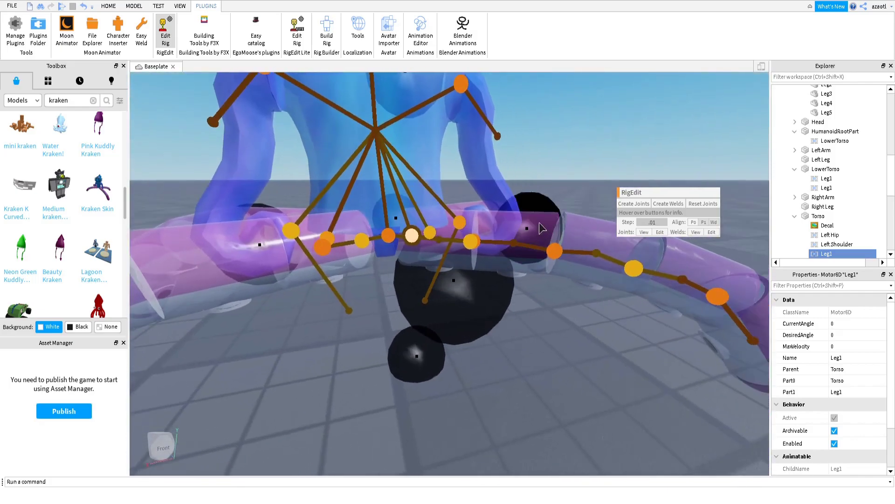
pyautogui.moveTo(544, 222); pyautogui.dragTo(545, 239, button='right')
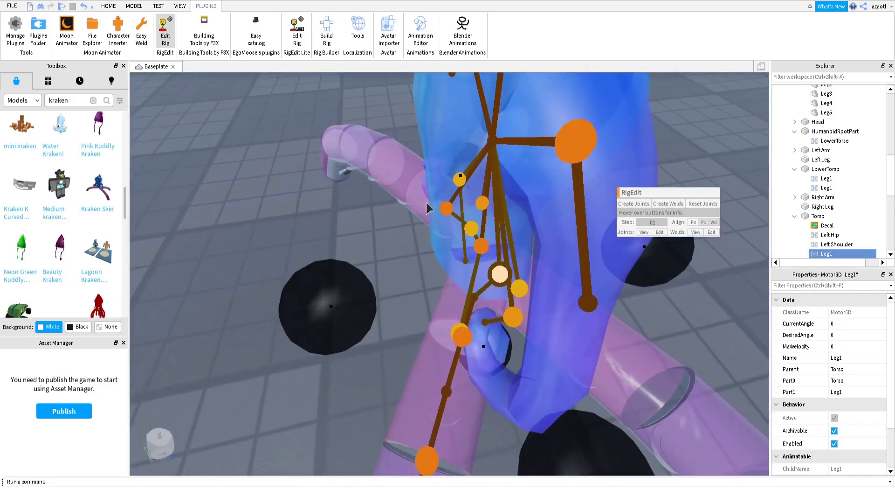
pyautogui.moveTo(468, 161); pyautogui.dragTo(464, 155, button='right')
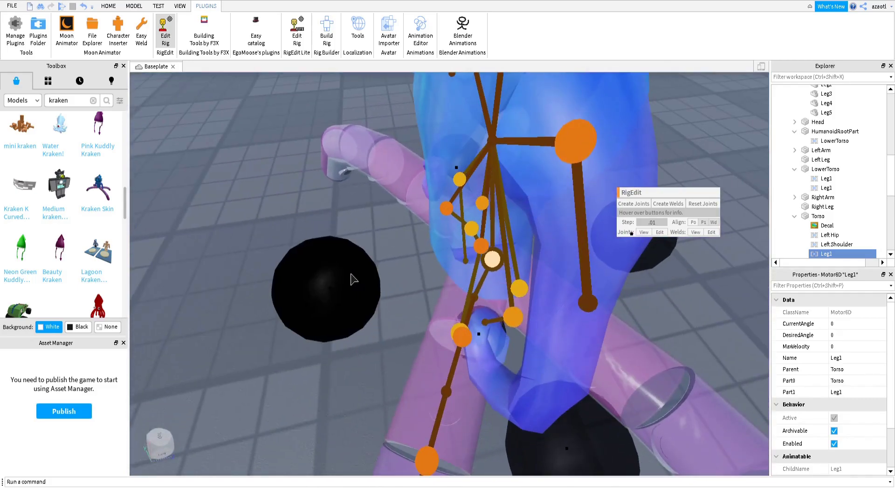
pyautogui.moveTo(366, 309); pyautogui.dragTo(366, 304, button='right')
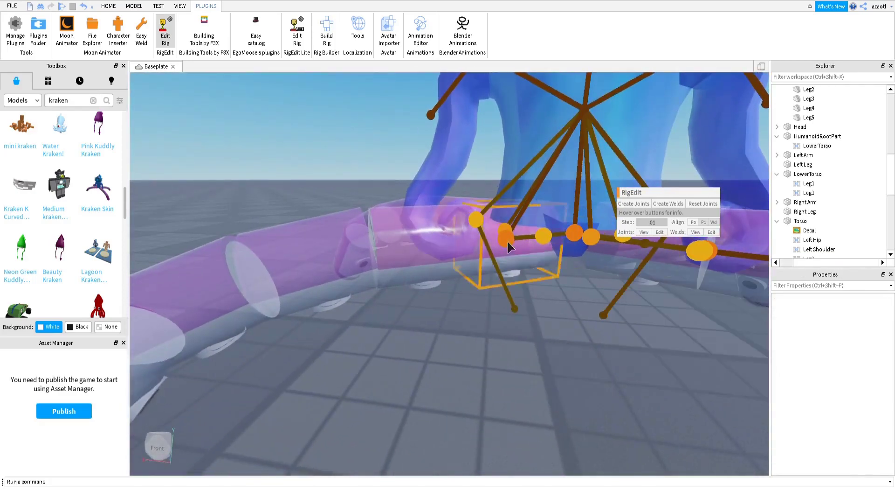
# Create a joint from Leg1 to Leg2 of RightLegF and place it at the seam between the two segments
pyautogui.click(494, 239)
pyautogui.keyDown('ctrl'); pyautogui.click(424, 239); pyautogui.keyUp('ctrl')
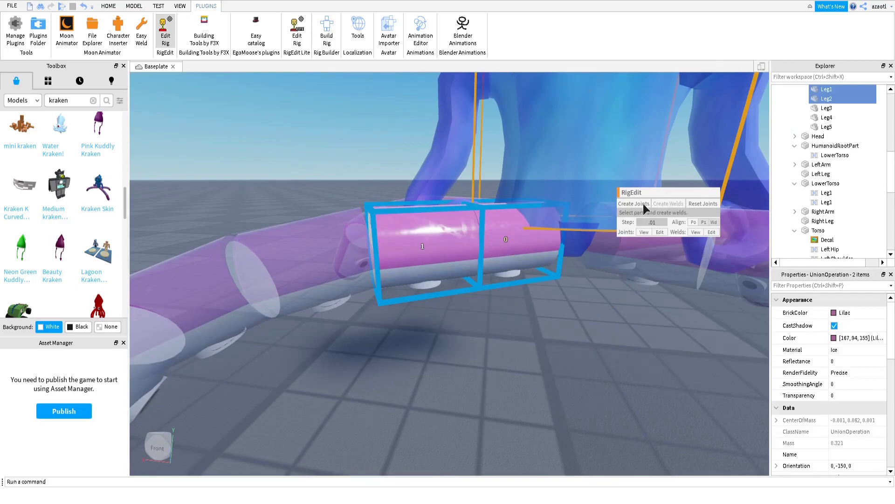
pyautogui.click(637, 204)
pyautogui.moveTo(418, 325); pyautogui.dragTo(418, 323, button='right')
pyautogui.moveTo(229, 294); pyautogui.dragTo(317, 282)
pyautogui.moveTo(368, 333); pyautogui.dragTo(368, 333, button='right')
# Create a joint from Leg2 to Leg3 of RightLegF and place it at the seam between the two segments
pyautogui.click(570, 202)
pyautogui.click(577, 164)
pyautogui.keyDown('ctrl'); pyautogui.click(482, 185); pyautogui.keyUp('ctrl')
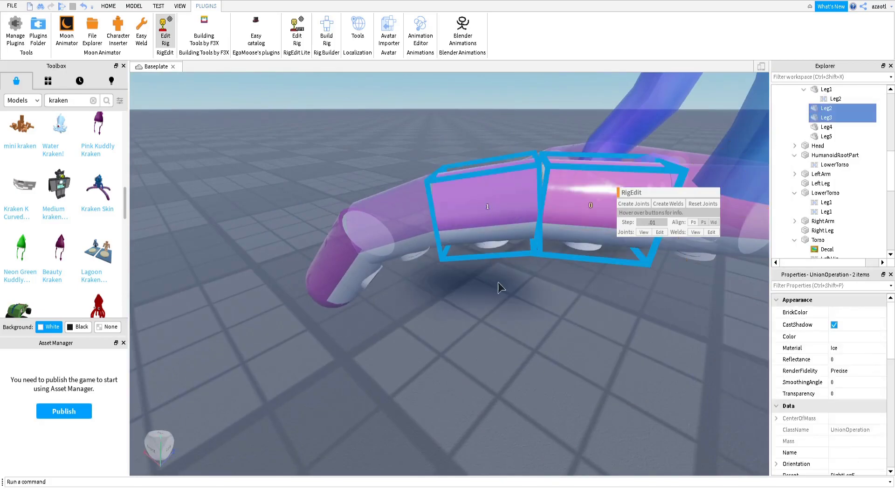
pyautogui.click(630, 204)
pyautogui.moveTo(540, 276); pyautogui.dragTo(539, 273, button='right')
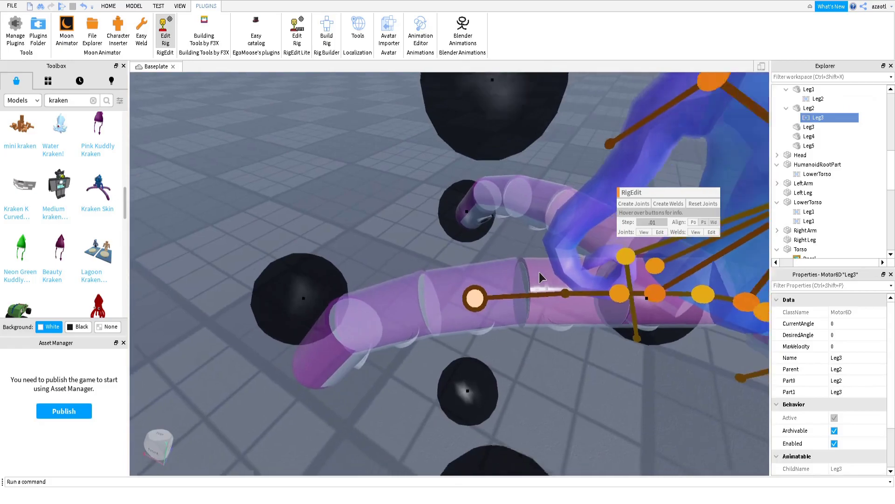
pyautogui.scroll(-1, 540, 273)
pyautogui.moveTo(330, 284); pyautogui.dragTo(366, 271)
pyautogui.moveTo(529, 422); pyautogui.dragTo(531, 410)
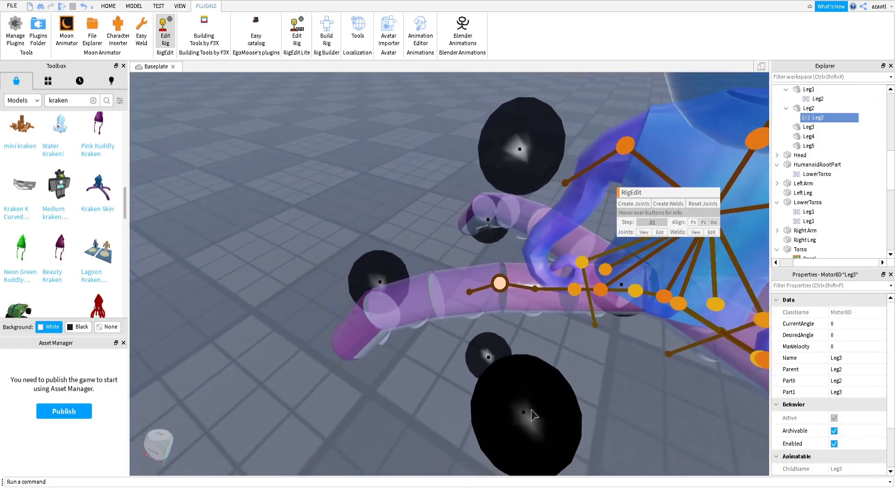
pyautogui.moveTo(537, 382); pyautogui.dragTo(533, 373, button='right')
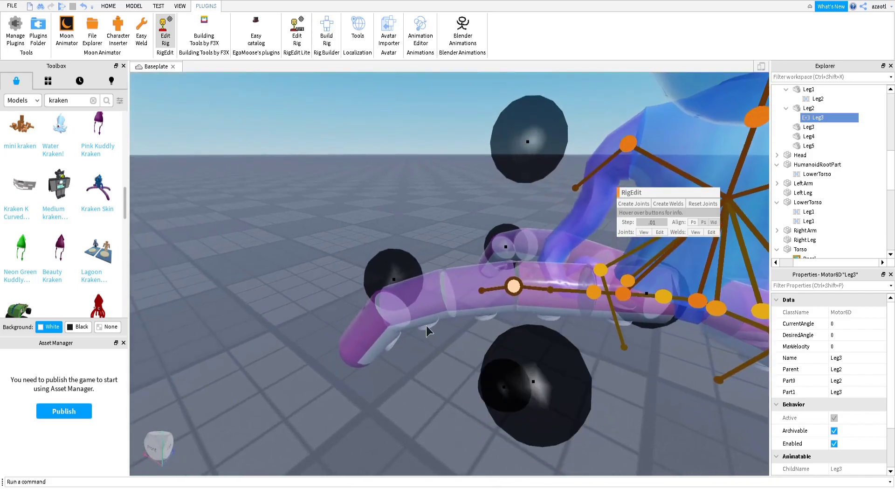
pyautogui.moveTo(563, 339); pyautogui.dragTo(563, 337, button='right')
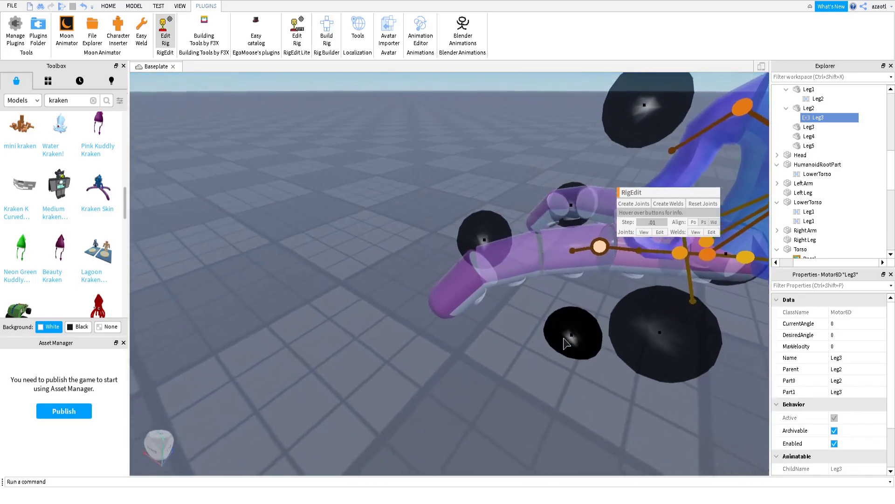
# Create a joint from Leg3 to Leg4 of RightLegF and place it at the seam between the two segments
pyautogui.click(563, 233)
pyautogui.keyDown('ctrl'); pyautogui.click(502, 239); pyautogui.keyUp('ctrl')
pyautogui.click(635, 203)
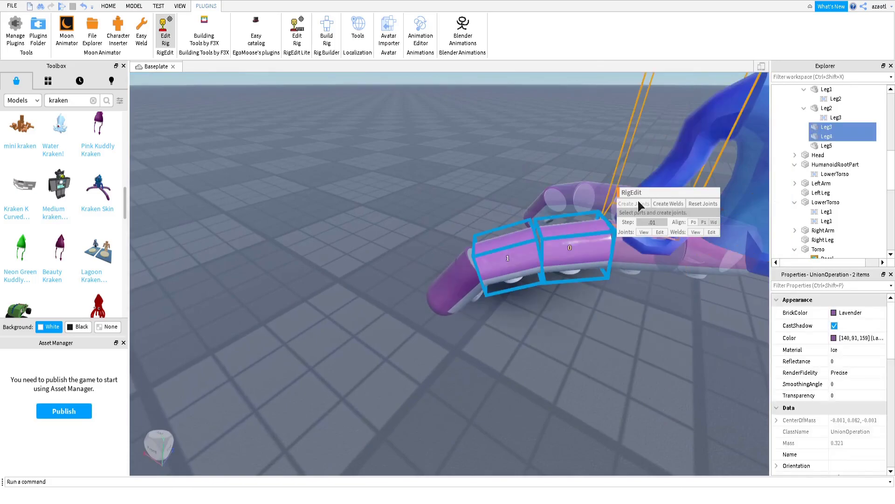
pyautogui.moveTo(415, 267); pyautogui.dragTo(445, 267)
pyautogui.moveTo(536, 340)
pyautogui.mouseDown(button='right')
pyautogui.moveTo(521, 340)
pyautogui.moveTo(525, 346)
pyautogui.mouseUp(button='right')
# Create a joint from Leg4 to the tip segment Leg5 of RightLegF and place it at their seam
pyautogui.click(457, 287)
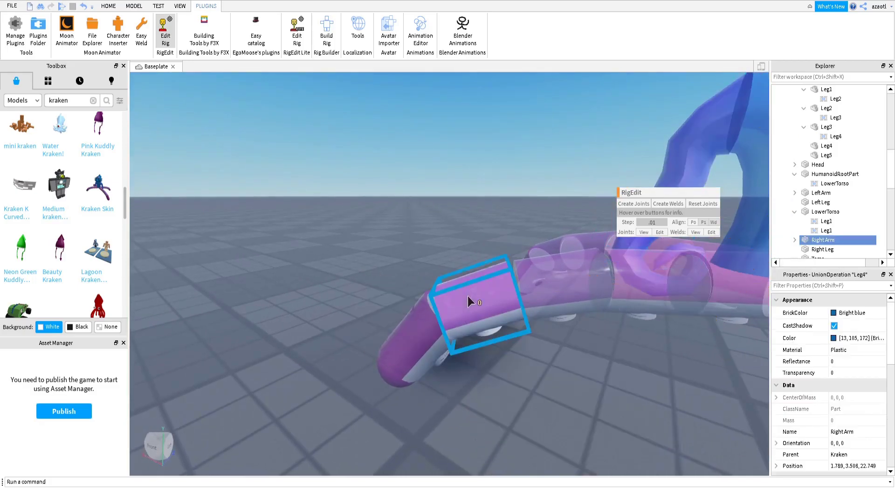
pyautogui.keyDown('ctrl'); pyautogui.click(415, 354); pyautogui.keyUp('ctrl')
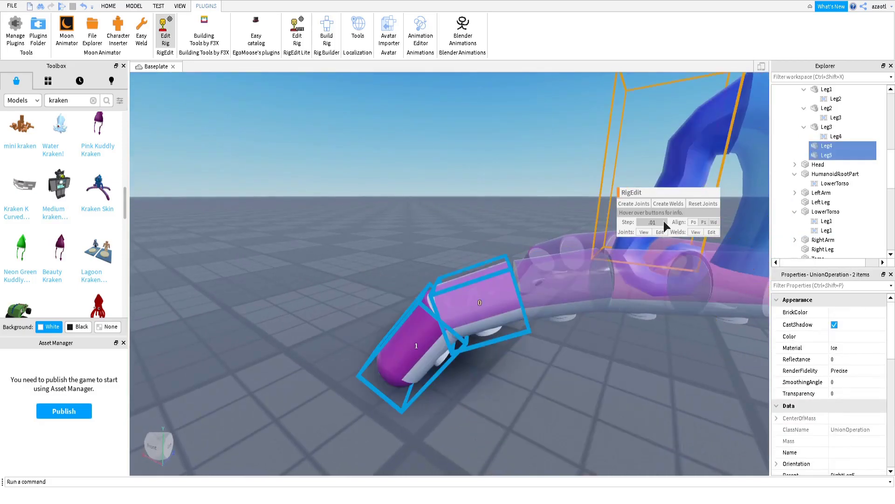
pyautogui.click(633, 204)
pyautogui.moveTo(476, 360); pyautogui.dragTo(475, 361, button='right')
pyautogui.moveTo(583, 311); pyautogui.dragTo(631, 295)
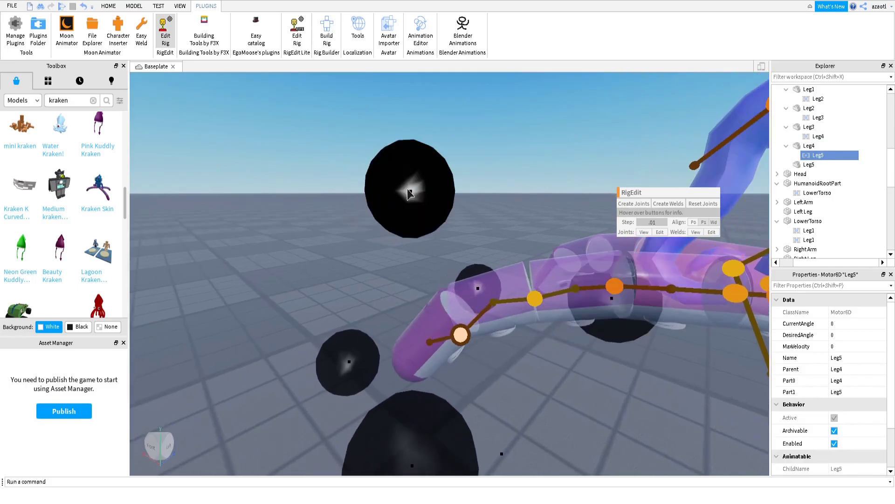
pyautogui.moveTo(476, 288); pyautogui.dragTo(477, 290, button='right')
pyautogui.click(407, 362)
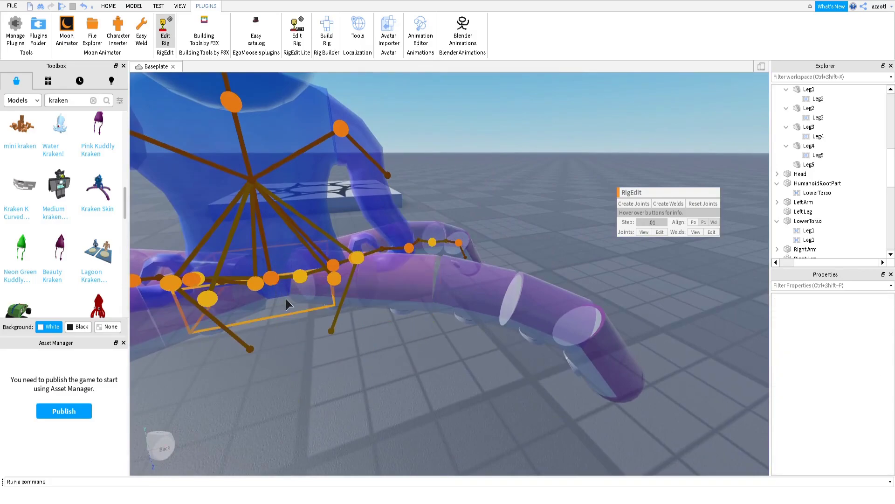
# Create a joint from LowerTorso to Leg111 of the back right tentacle and place it at the tentacle's root under the torso
pyautogui.click(287, 298)
pyautogui.keyDown('ctrl'); pyautogui.click(341, 284); pyautogui.keyUp('ctrl')
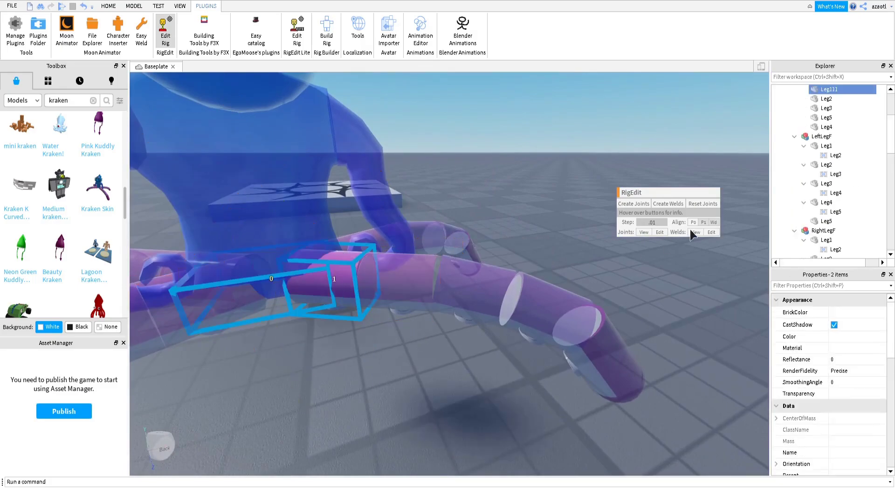
pyautogui.click(631, 204)
pyautogui.scroll(2, 475, 309)
pyautogui.moveTo(475, 307); pyautogui.dragTo(474, 307, button='right')
pyautogui.moveTo(544, 241); pyautogui.dragTo(514, 249)
pyautogui.moveTo(503, 378); pyautogui.dragTo(499, 373, button='right')
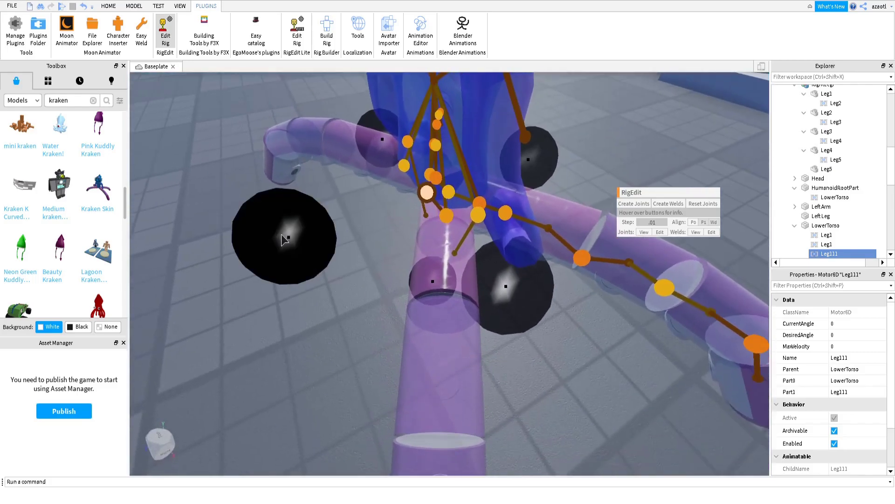
pyautogui.moveTo(316, 236); pyautogui.dragTo(354, 256, button='right')
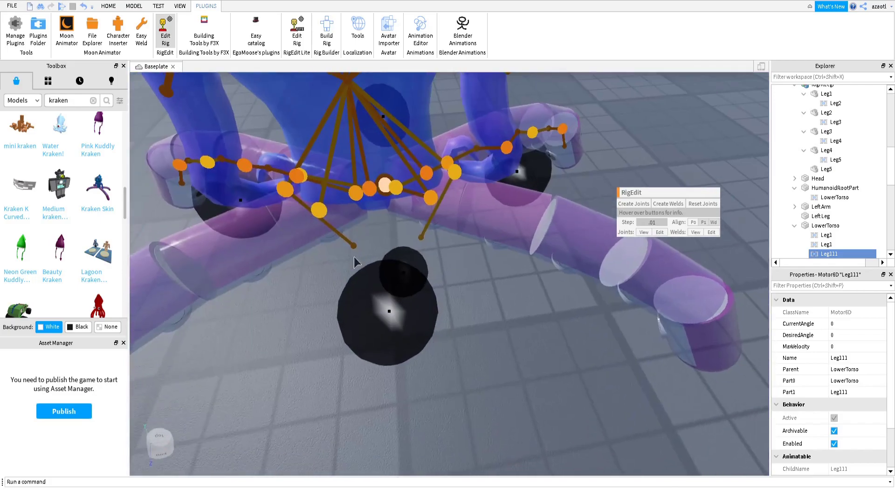
pyautogui.moveTo(531, 175); pyautogui.dragTo(452, 263, button='right')
# Create a joint from Leg111 to Leg2 of the back right tentacle and place it at their seam
pyautogui.click(435, 251)
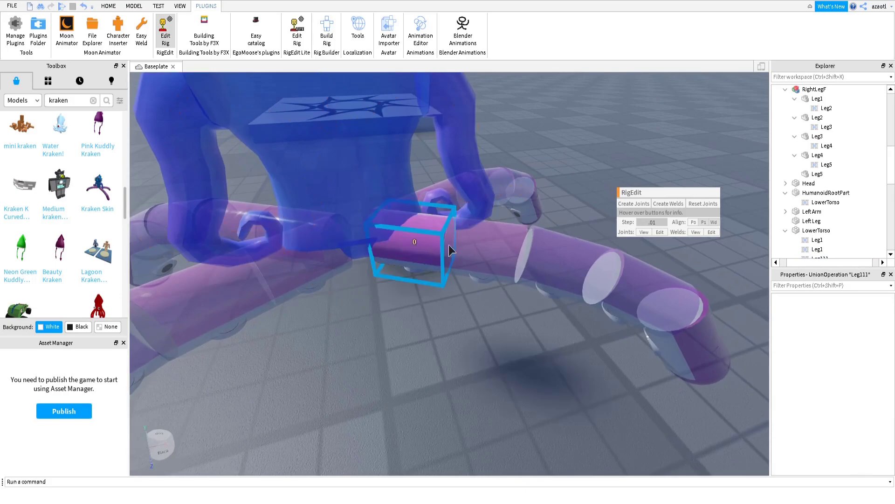
pyautogui.click(626, 205)
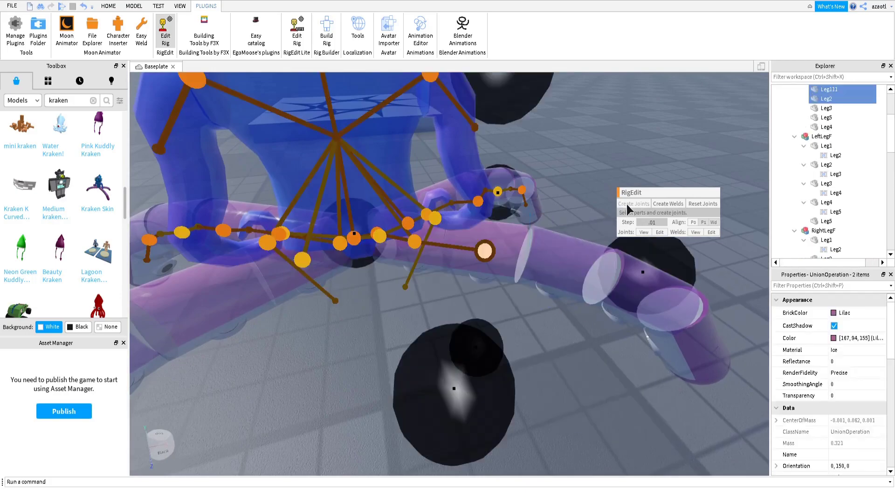
pyautogui.moveTo(639, 269); pyautogui.dragTo(588, 263)
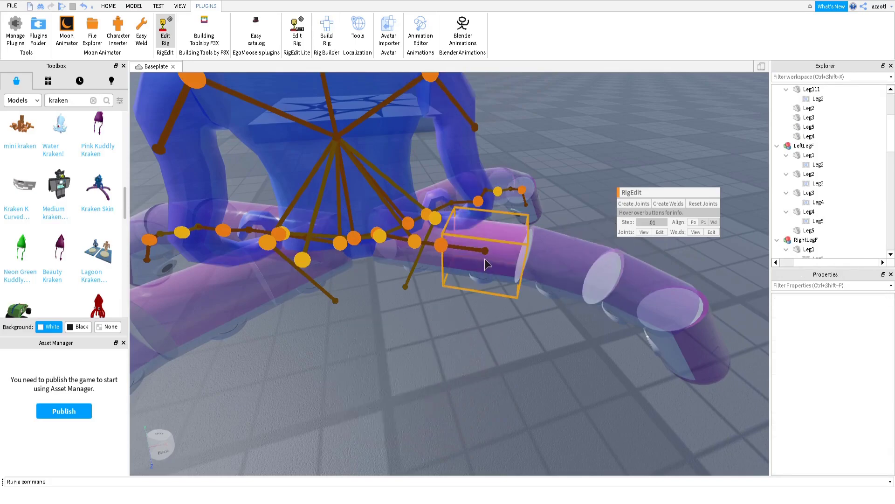
# Create a joint from Leg2 to Leg3 of the back right tentacle and place it at their seam
pyautogui.click(485, 258)
pyautogui.keyDown('ctrl'); pyautogui.click(566, 266); pyautogui.keyUp('ctrl')
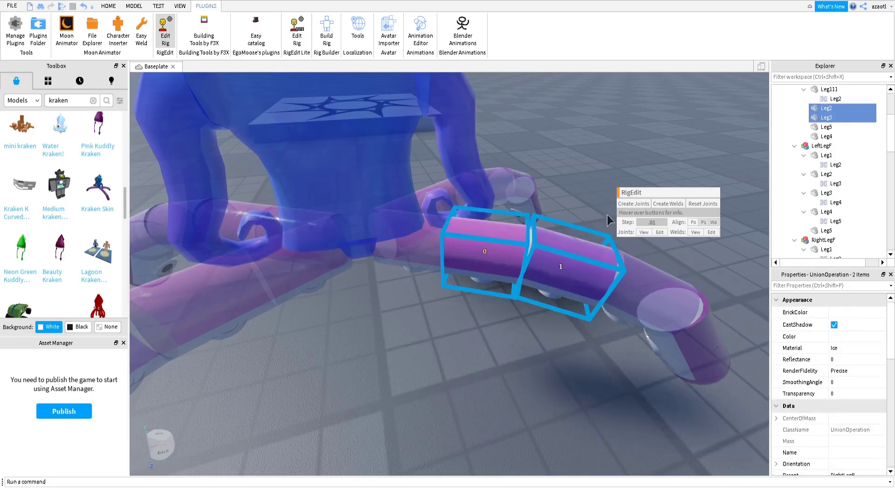
pyautogui.click(633, 204)
pyautogui.moveTo(600, 317); pyautogui.dragTo(608, 314, button='right')
# Create a joint from Leg3 to Leg4 of the back right tentacle and place it at their seam
pyautogui.click(462, 277)
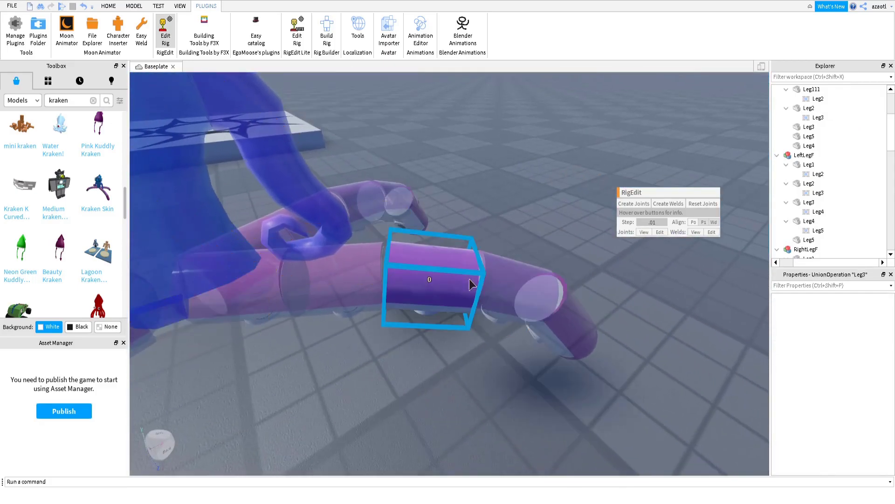
pyautogui.keyDown('ctrl'); pyautogui.click(513, 292); pyautogui.keyUp('ctrl')
pyautogui.click(631, 206)
pyautogui.moveTo(523, 325); pyautogui.dragTo(524, 325, button='right')
pyautogui.press('d')
pyautogui.moveTo(632, 384); pyautogui.dragTo(584, 369)
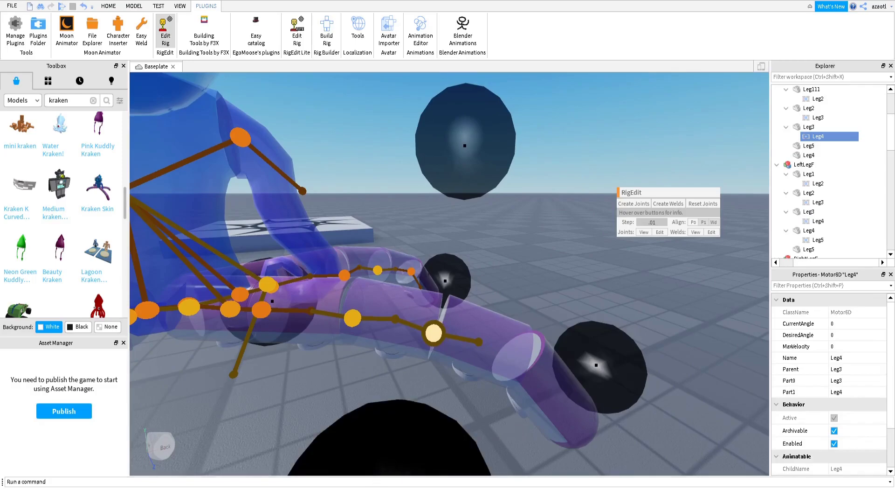
# Create a joint from Leg4 to Leg5 of the back right tentacle and place it at their seam
pyautogui.moveTo(493, 404); pyautogui.dragTo(494, 403, button='right')
pyautogui.press('q')
pyautogui.press('d')
pyautogui.press('e')
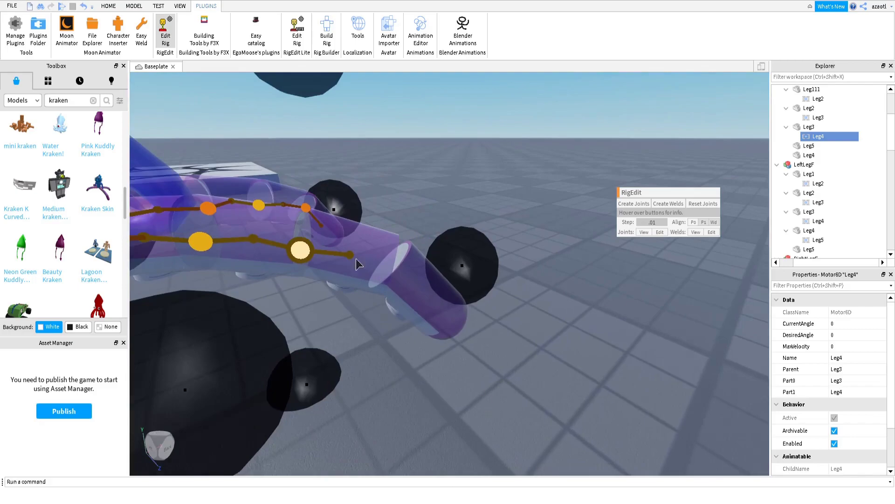
pyautogui.click(371, 232)
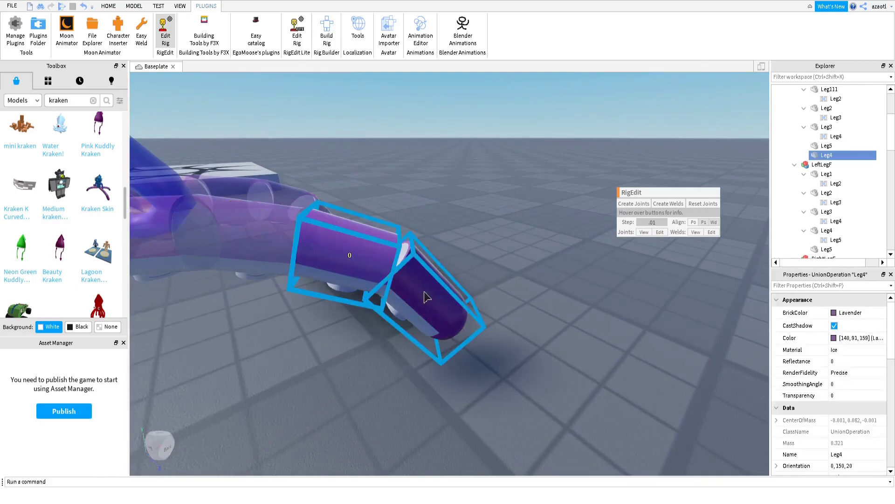
pyautogui.click(635, 203)
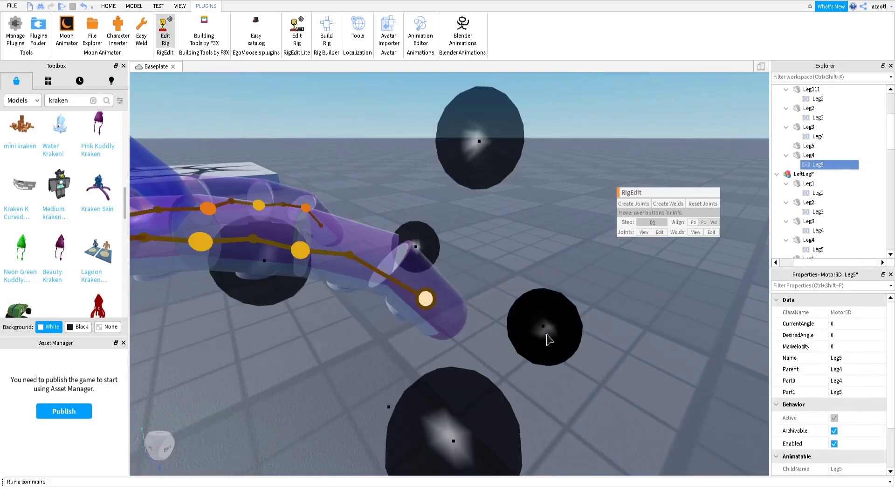
pyautogui.moveTo(428, 151); pyautogui.dragTo(435, 129)
pyautogui.moveTo(460, 176); pyautogui.dragTo(459, 176, button='right')
# Try to create a joint from LowerTorso to Leg2 of the back left tentacle, and undo it
pyautogui.moveTo(564, 252); pyautogui.dragTo(572, 272, button='right')
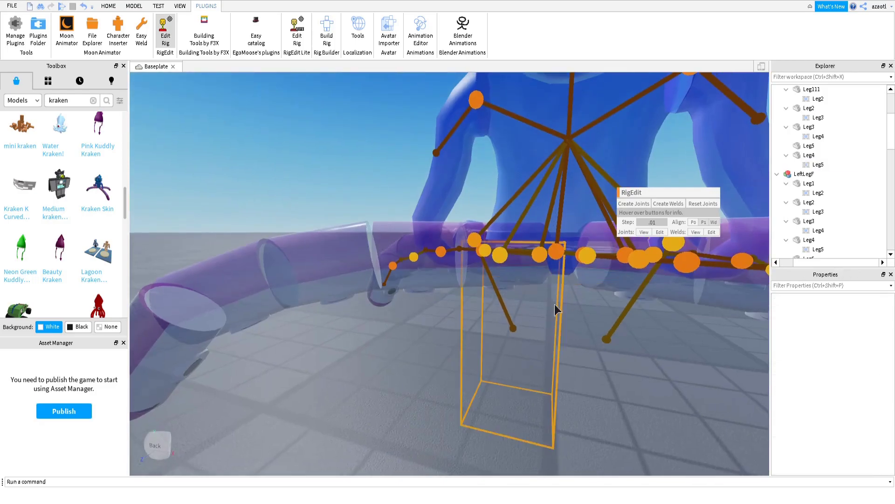
pyautogui.click(573, 270)
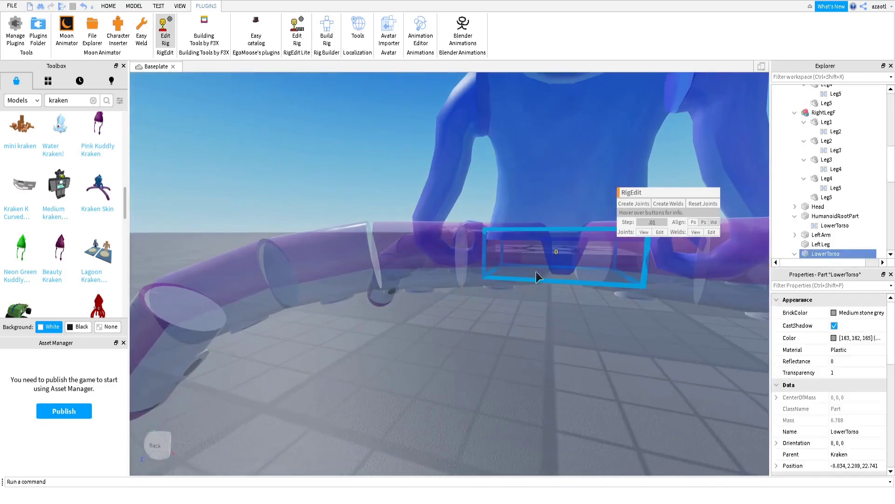
pyautogui.keyDown('ctrl'); pyautogui.click(440, 260); pyautogui.keyUp('ctrl')
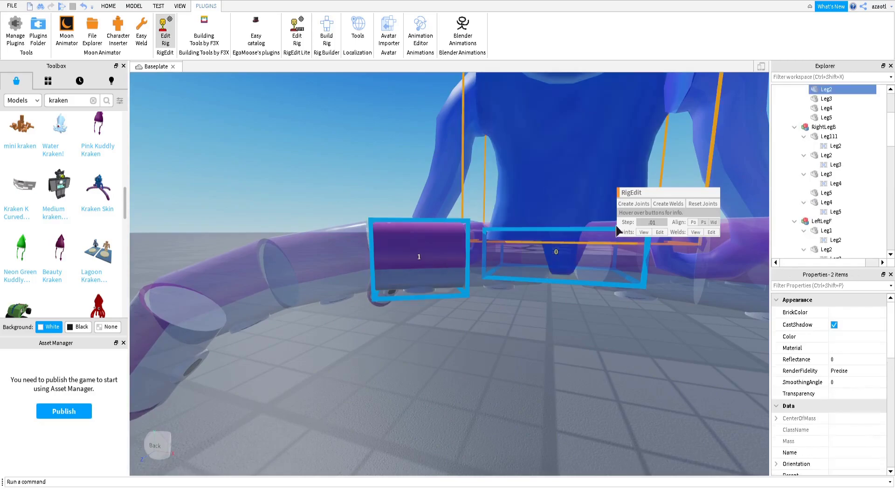
pyautogui.click(573, 334)
pyautogui.moveTo(573, 334); pyautogui.dragTo(566, 340, button='right')
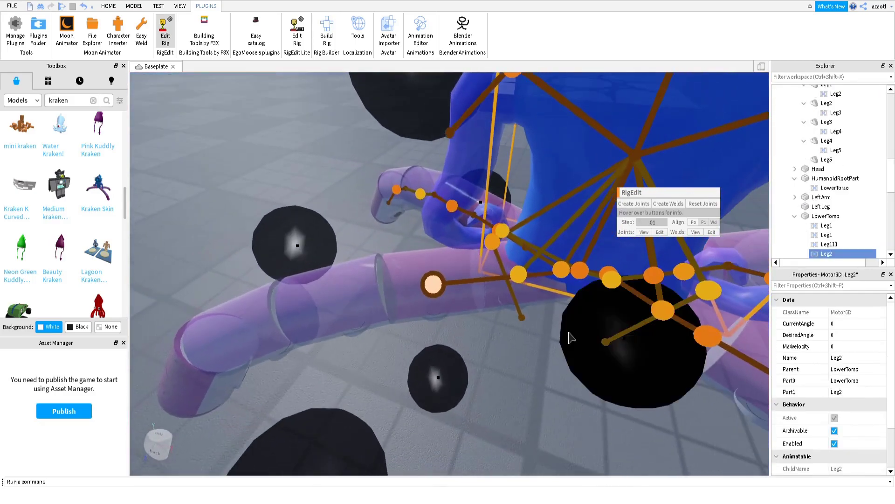
pyautogui.moveTo(467, 311); pyautogui.dragTo(467, 311, button='right')
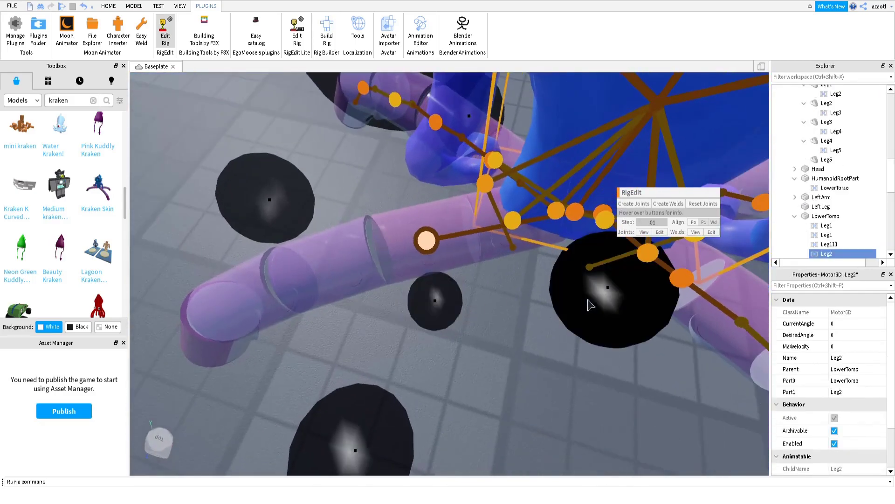
pyautogui.moveTo(610, 299); pyautogui.dragTo(653, 308, button='right')
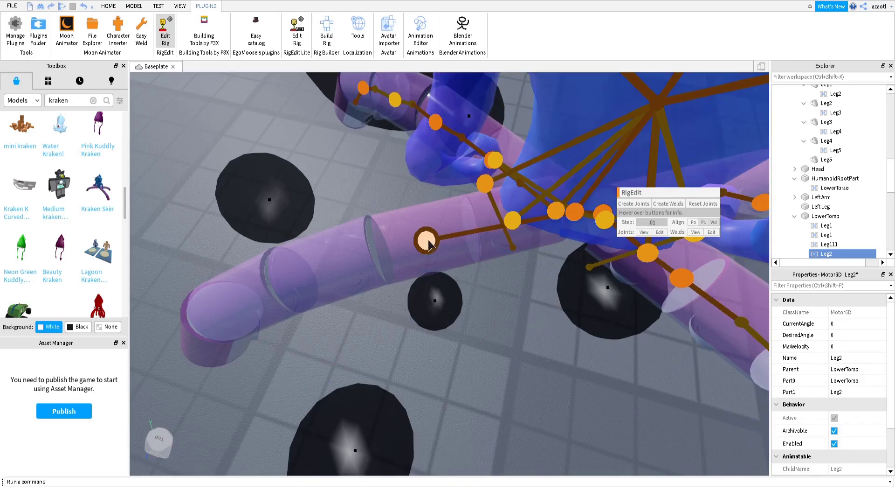
pyautogui.moveTo(491, 311); pyautogui.dragTo(581, 314, button='right')
pyautogui.hotkey('ctrl', 'z')
# Create a joint from LowerTorso to Leg1 of the back left tentacle and place it at the tentacle's root under the torso
pyautogui.click(620, 304)
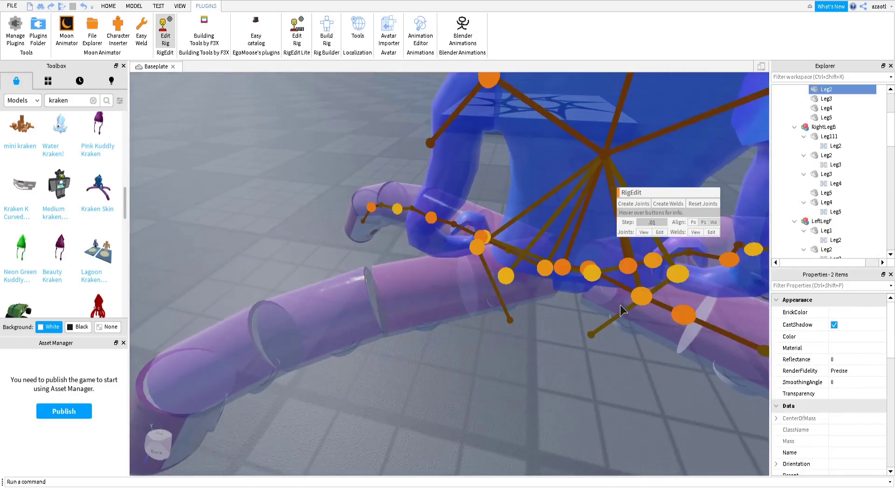
pyautogui.click(555, 296)
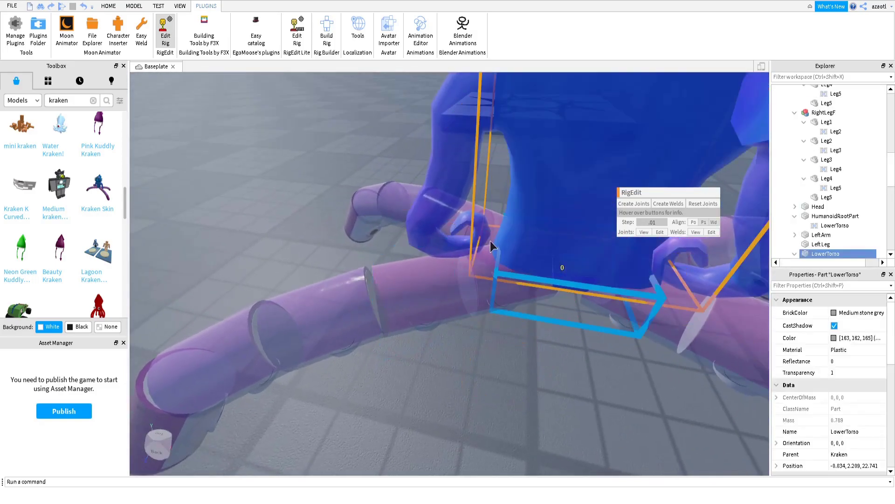
pyautogui.click(495, 281)
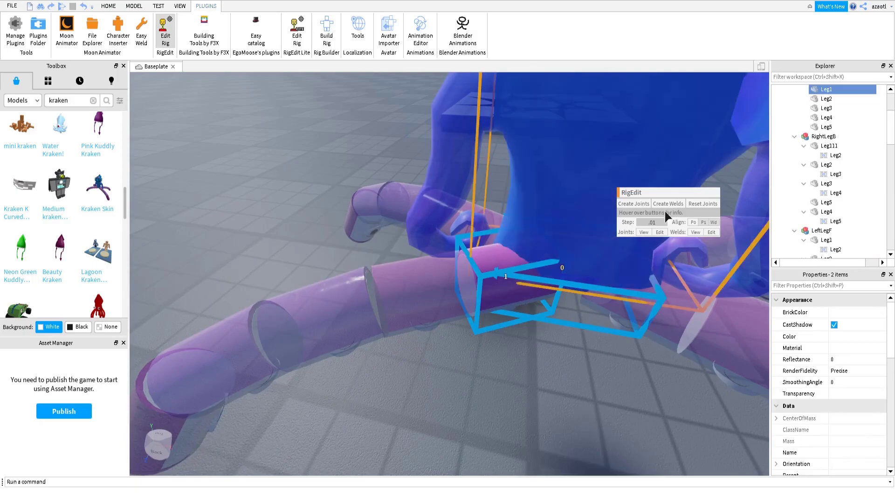
pyautogui.click(637, 203)
pyautogui.moveTo(570, 347); pyautogui.dragTo(572, 347, button='right')
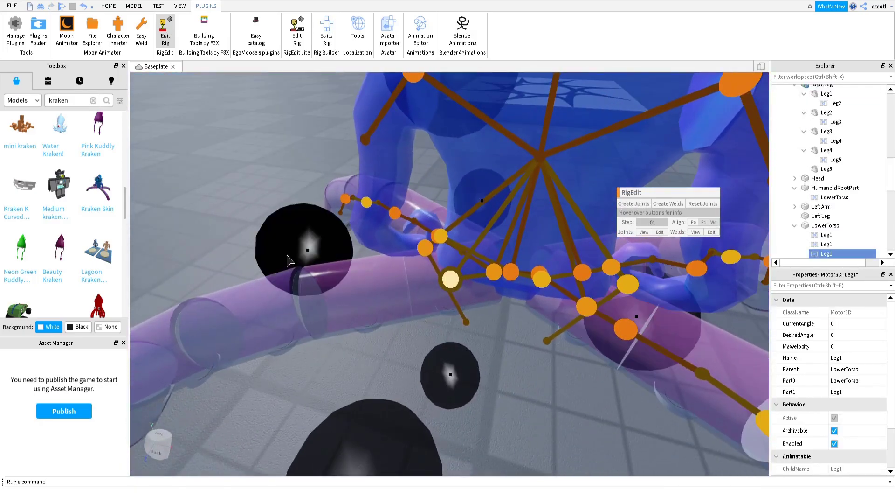
pyautogui.moveTo(288, 260); pyautogui.dragTo(340, 276)
pyautogui.moveTo(521, 216); pyautogui.dragTo(529, 198)
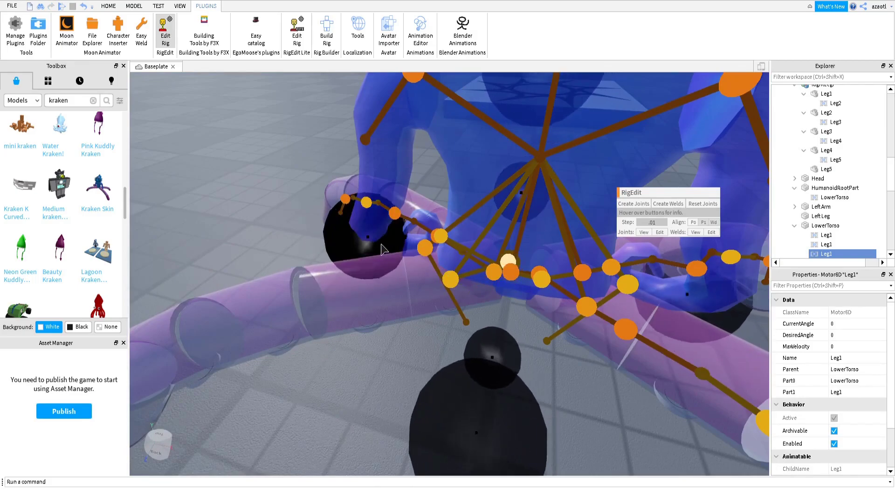
pyautogui.moveTo(382, 249); pyautogui.dragTo(429, 290, button='right')
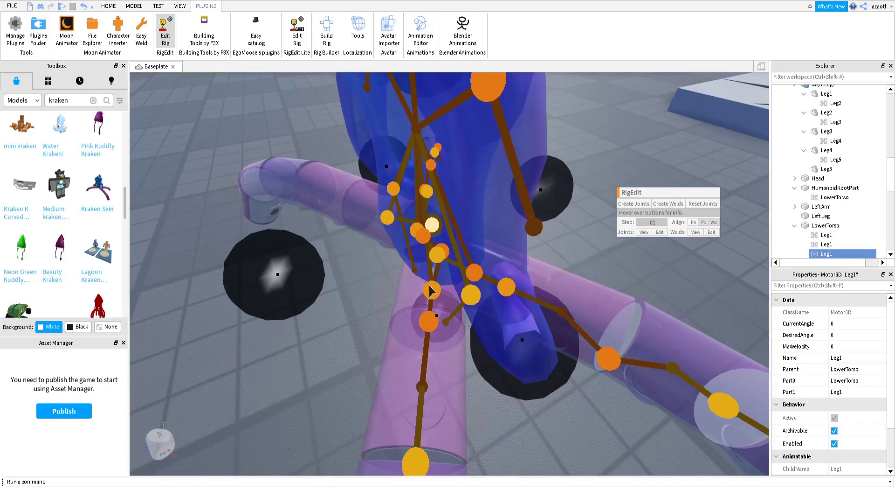
pyautogui.moveTo(299, 264); pyautogui.dragTo(275, 269)
pyautogui.moveTo(278, 270); pyautogui.dragTo(303, 276, button='right')
# Create a joint from Leg1 to Leg2 of the back left tentacle and place it at their seam
pyautogui.click(510, 239)
pyautogui.moveTo(510, 239); pyautogui.dragTo(500, 256, button='right')
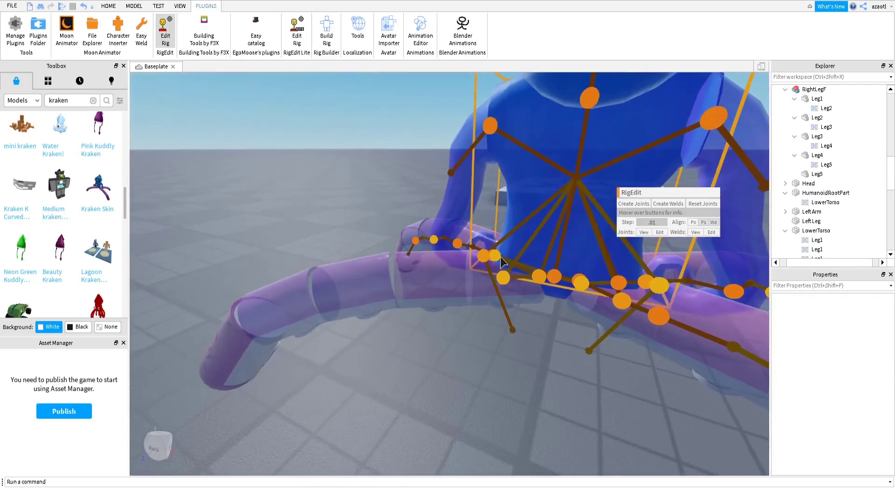
pyautogui.click(486, 281)
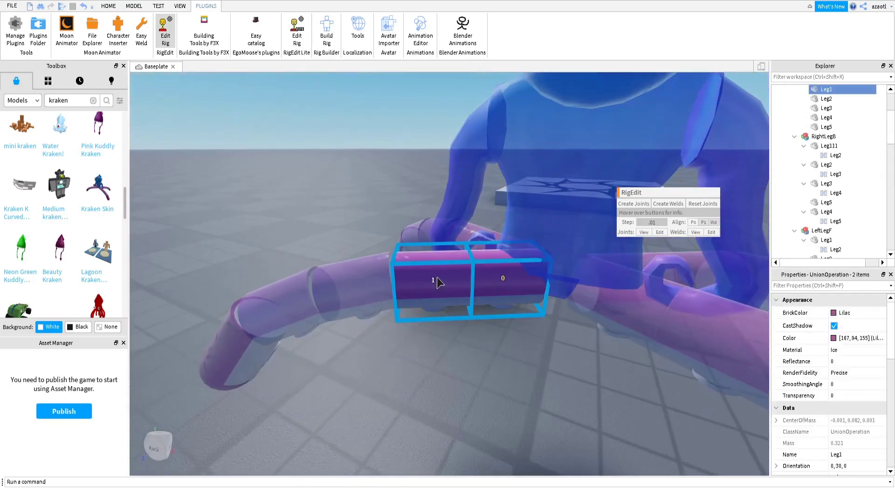
pyautogui.click(627, 203)
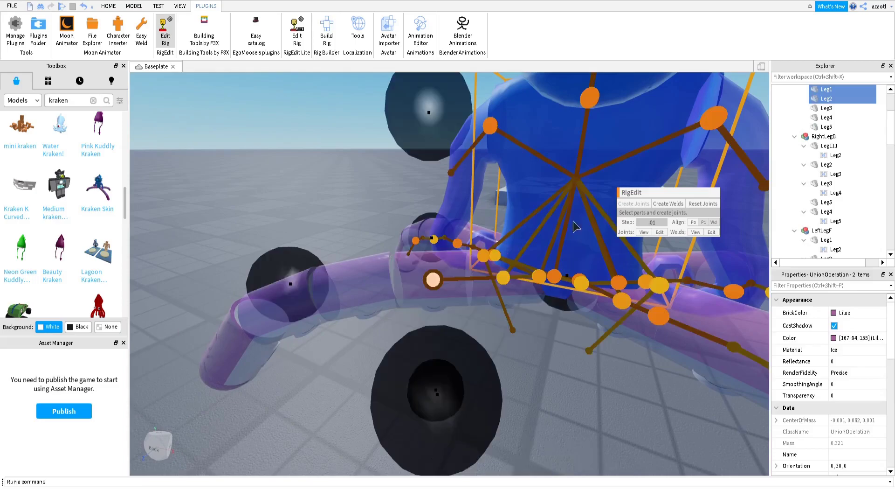
pyautogui.moveTo(388, 313); pyautogui.dragTo(386, 312, button='right')
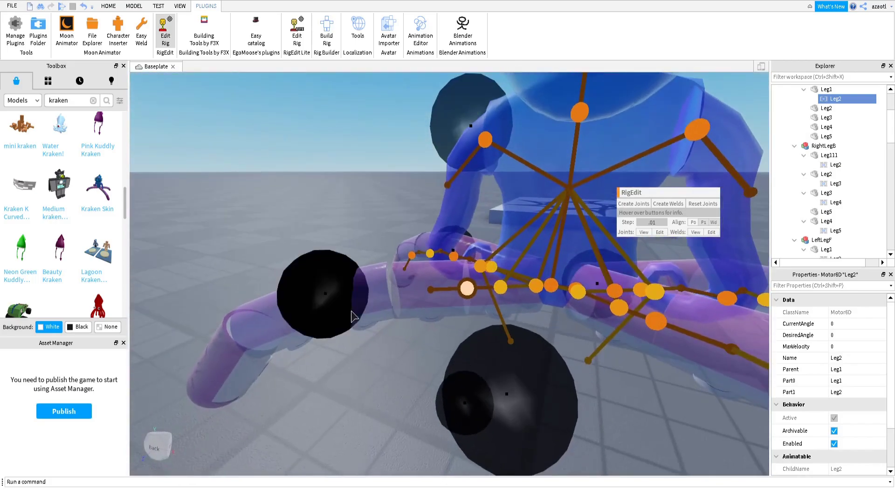
# Create a joint from Leg2 to Leg3 of the back left tentacle and place it at their seam
pyautogui.click(363, 307)
pyautogui.moveTo(420, 304); pyautogui.dragTo(428, 301)
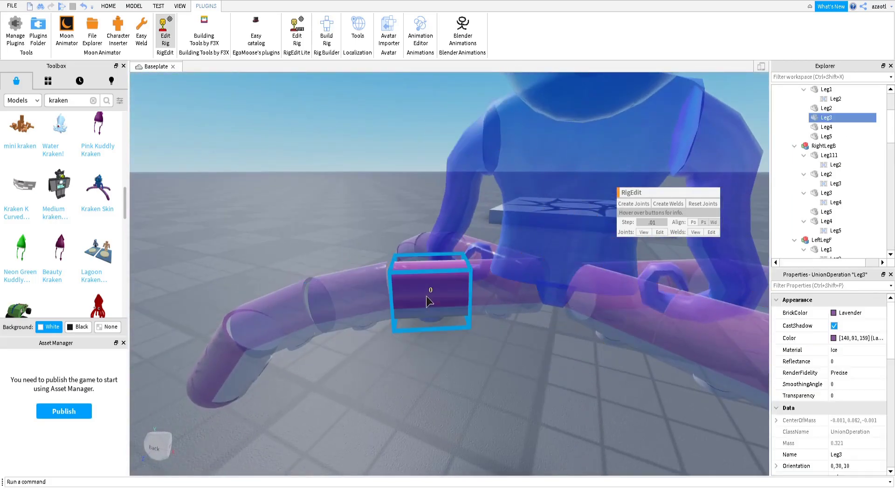
pyautogui.keyDown('ctrl'); pyautogui.click(364, 306); pyautogui.keyUp('ctrl')
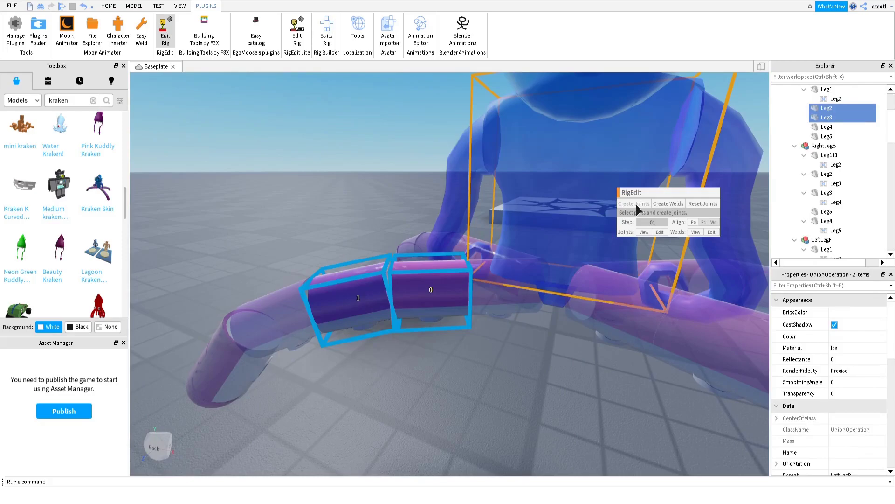
pyautogui.click(636, 204)
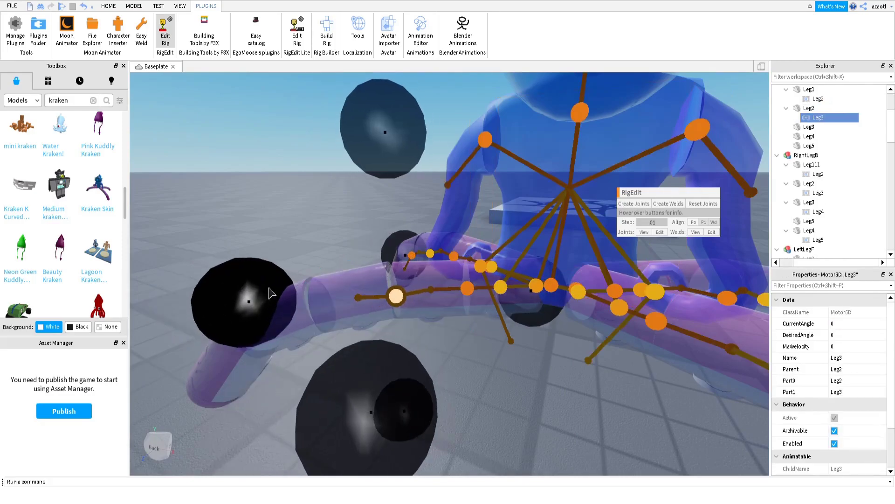
# Create a joint from Leg3 to Leg4 of the back left tentacle and place it at their seam
pyautogui.click(324, 312)
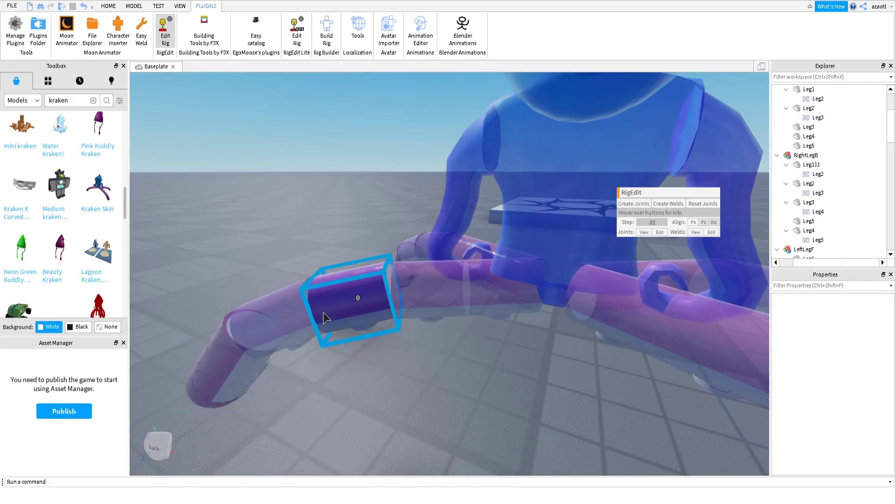
pyautogui.click(633, 204)
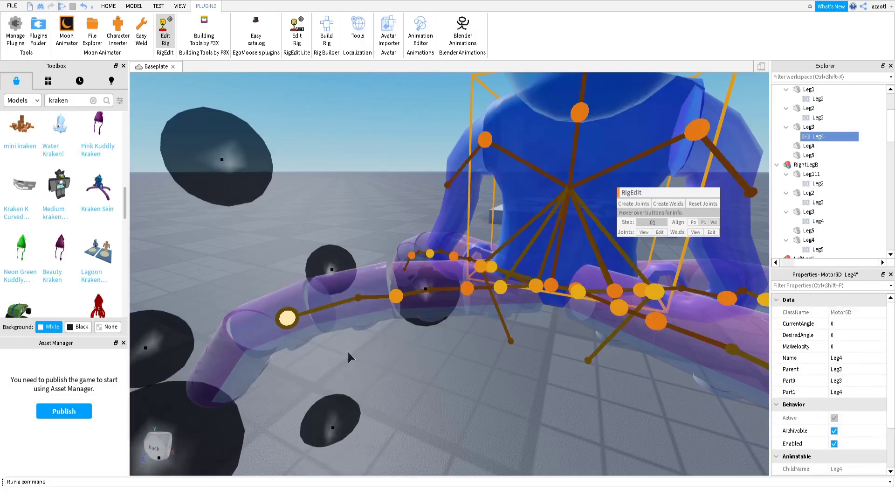
pyautogui.moveTo(426, 293); pyautogui.dragTo(350, 351, button='right')
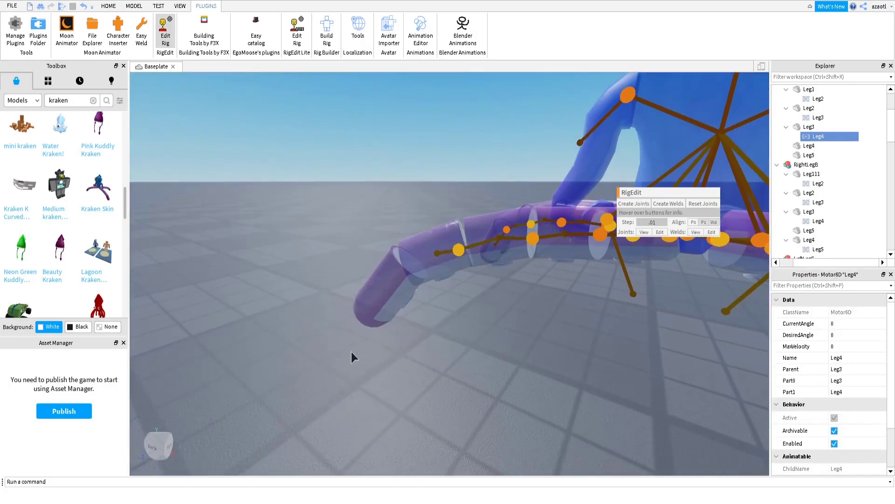
# Create a joint from Leg4 to Leg5 of the back left tentacle and place it at their seam
pyautogui.click(351, 351)
pyautogui.click(431, 253)
pyautogui.keyDown('ctrl'); pyautogui.click(400, 291); pyautogui.keyUp('ctrl')
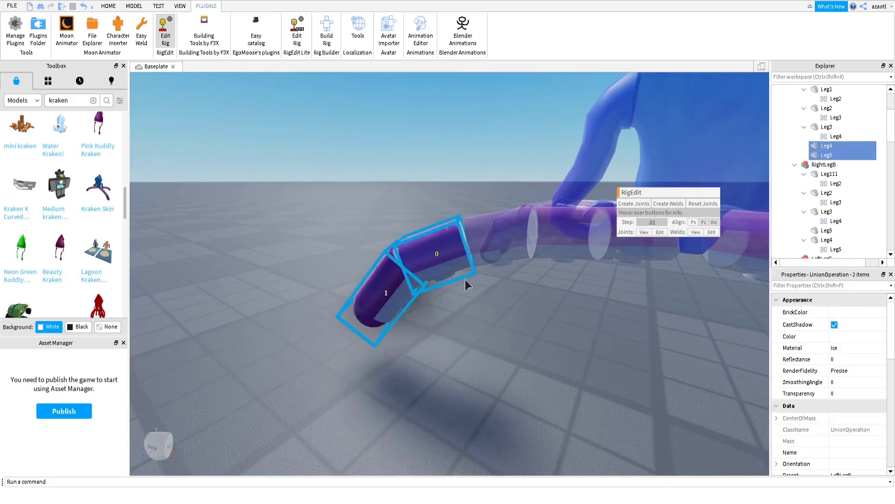
pyautogui.click(641, 204)
pyautogui.moveTo(503, 258); pyautogui.dragTo(544, 252)
pyautogui.moveTo(373, 178); pyautogui.dragTo(365, 167)
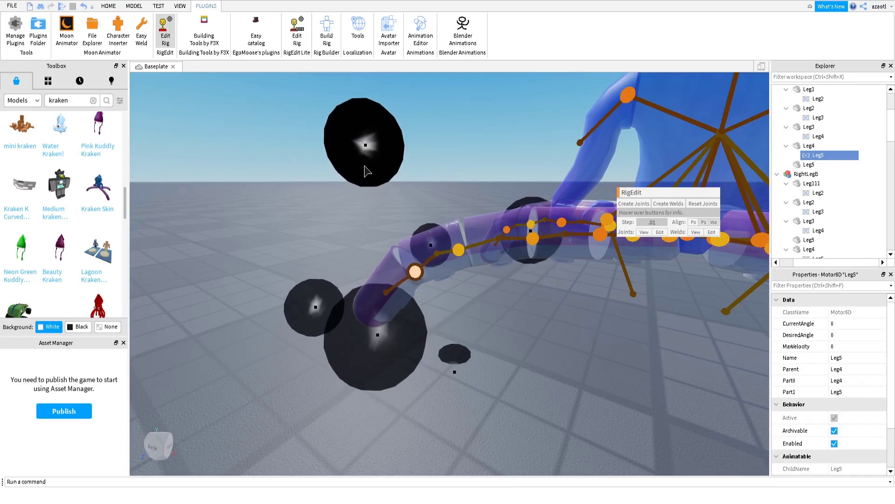
# Examine the Kraken's tentacle and head joints from several sides, with the rig display both off and on
pyautogui.moveTo(564, 362); pyautogui.dragTo(585, 363, button='right')
pyautogui.press('a')
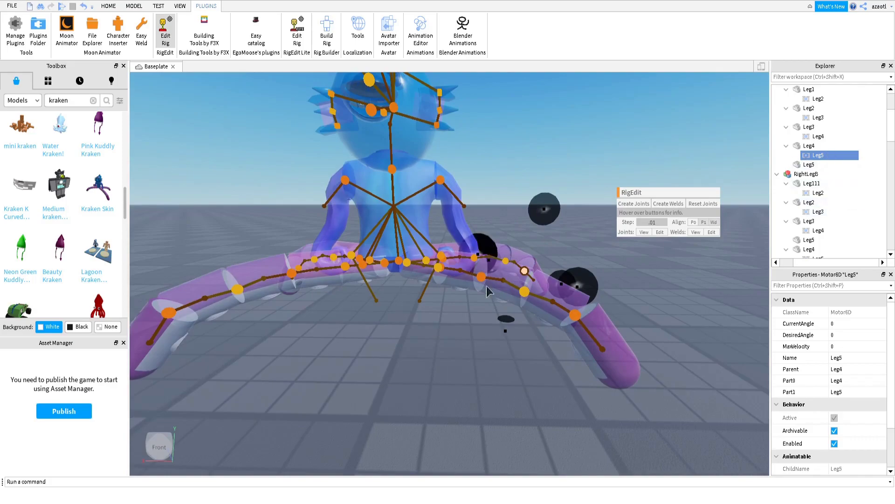
pyautogui.click(165, 31)
pyautogui.click(411, 314)
pyautogui.moveTo(410, 314); pyautogui.dragTo(412, 315, button='right')
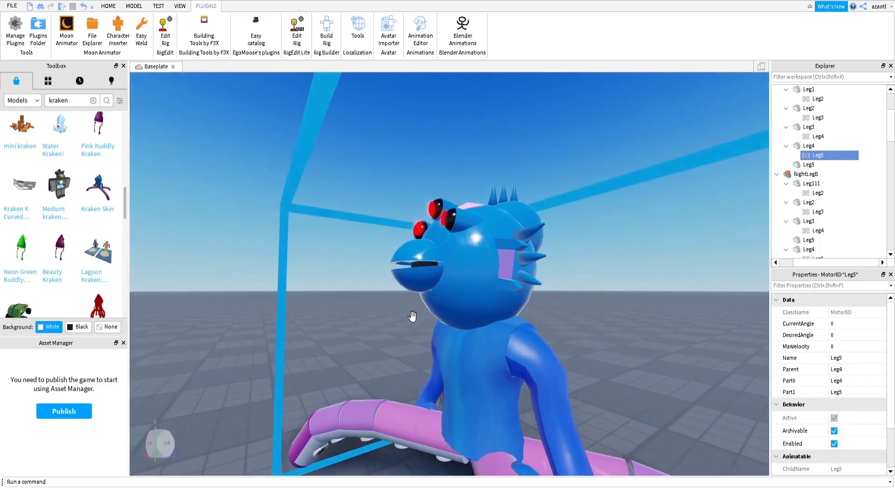
pyautogui.click(490, 280)
pyautogui.click(166, 29)
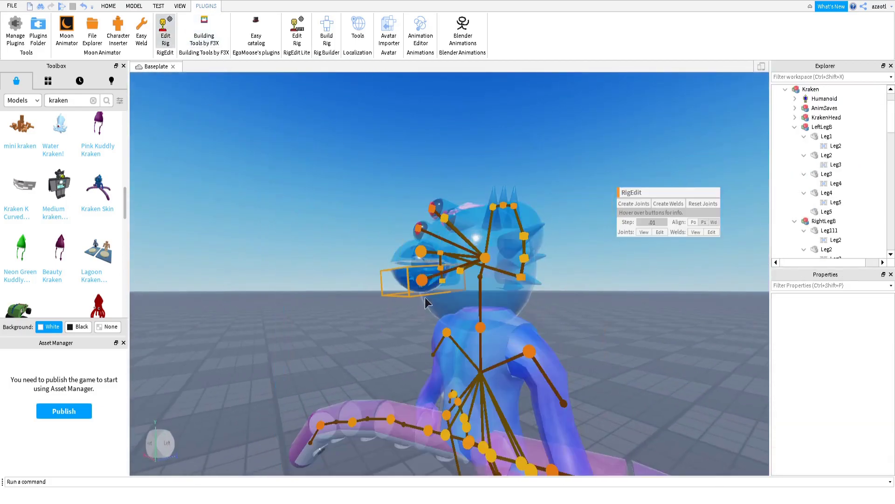
pyautogui.scroll(5, 434, 308)
pyautogui.scroll(-4, 434, 308)
pyautogui.moveTo(435, 308); pyautogui.dragTo(435, 307, button='right')
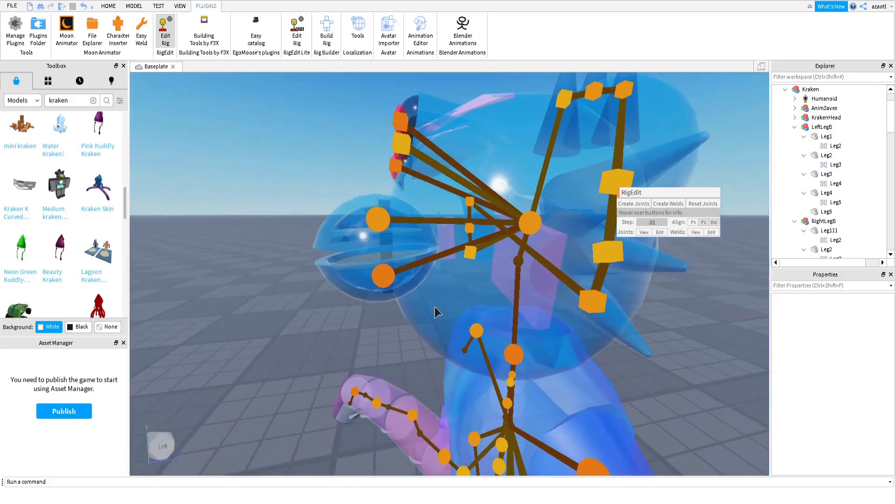
pyautogui.click(429, 195)
# Leave rig editing and open the Animation Editor for the Kraken model
pyautogui.click(169, 29)
pyautogui.moveTo(385, 207); pyautogui.dragTo(382, 208, button='right')
pyautogui.scroll(-3, 382, 206)
pyautogui.click(417, 134)
pyautogui.moveTo(452, 226); pyautogui.dragTo(451, 225, button='right')
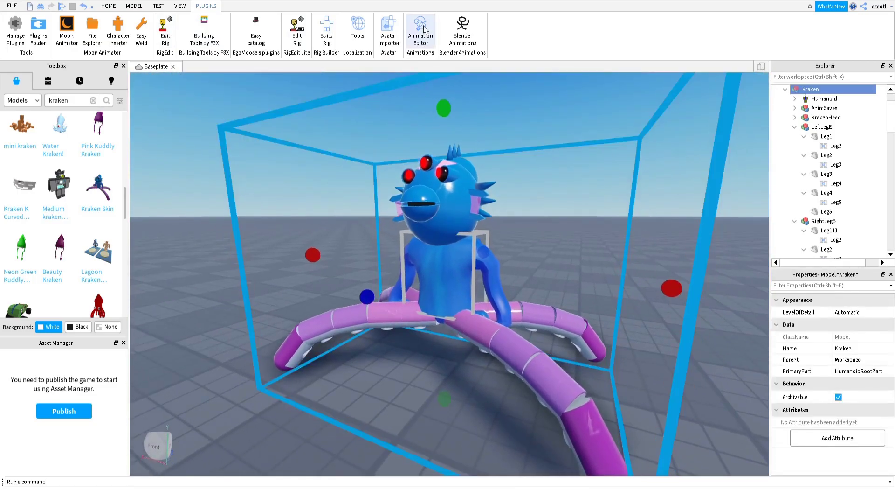
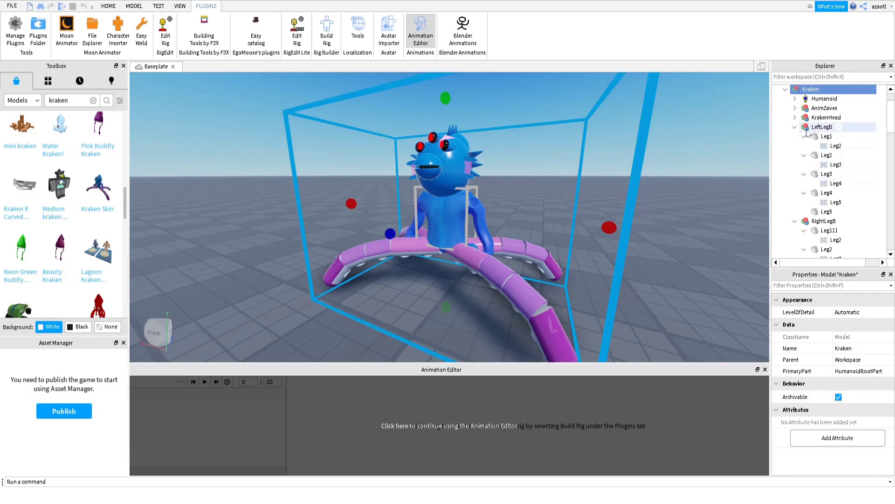
pyautogui.click(795, 118)
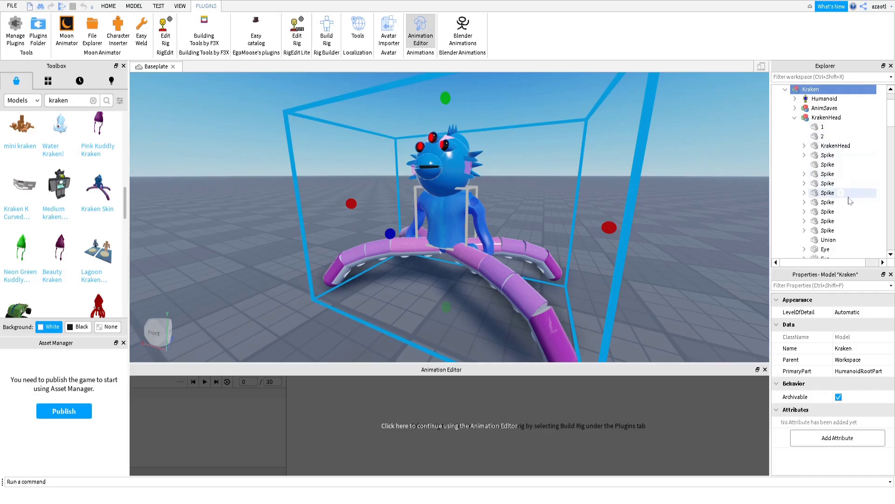
pyautogui.scroll(-3, 849, 199)
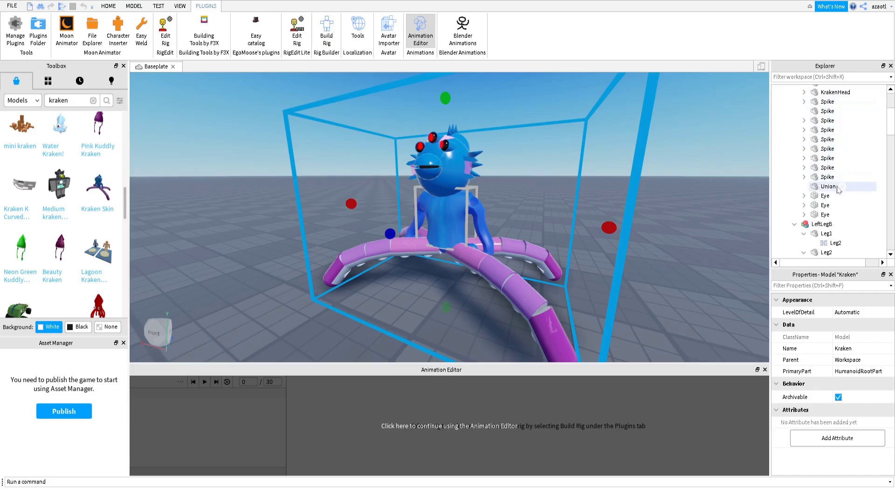
pyautogui.scroll(3, 832, 185)
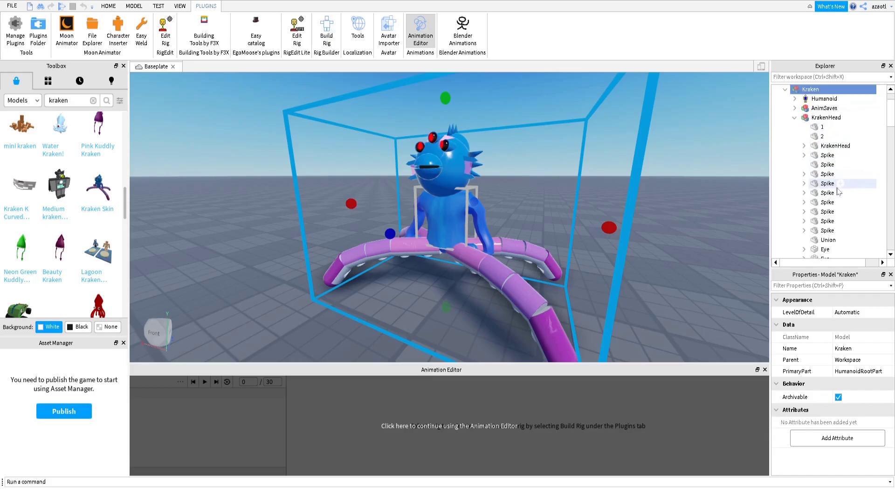
pyautogui.click(795, 117)
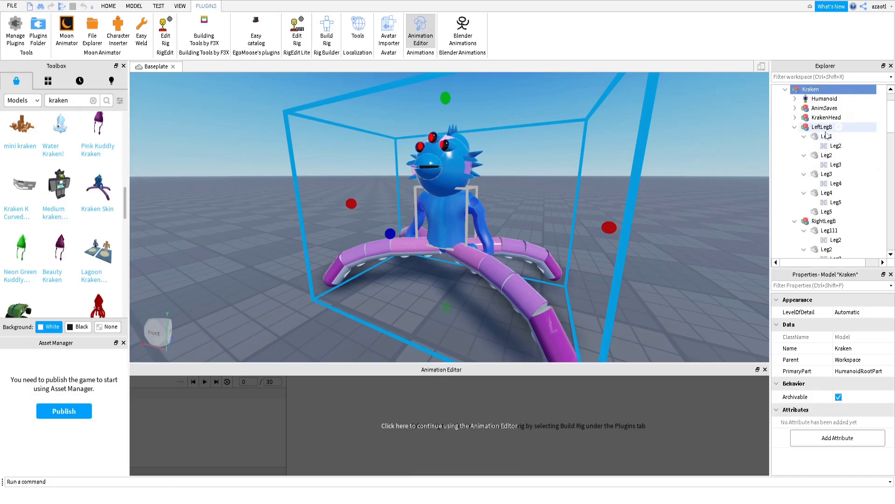
# Rename the Leg1 part of the LeftLegB tentacle to BLeg1
pyautogui.click(833, 139)
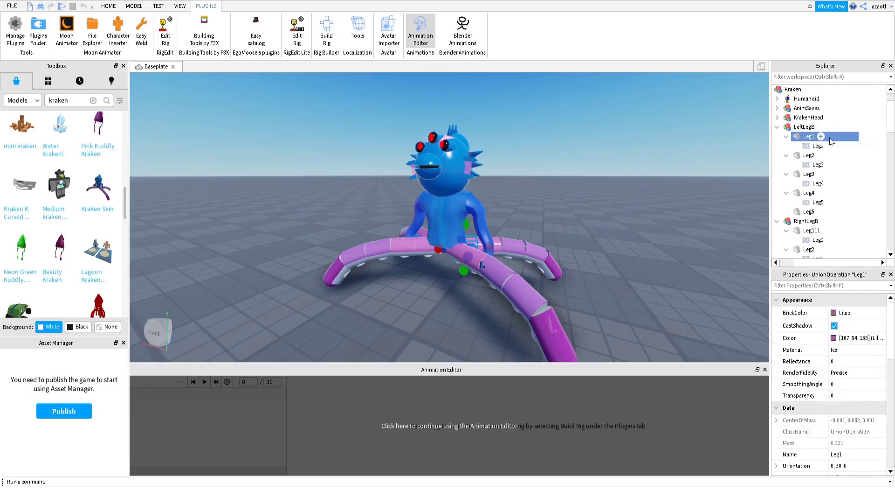
pyautogui.click(809, 136)
pyautogui.click(824, 137)
pyautogui.press('Return')
pyautogui.moveTo(414, 274); pyautogui.dragTo(421, 275, button='right')
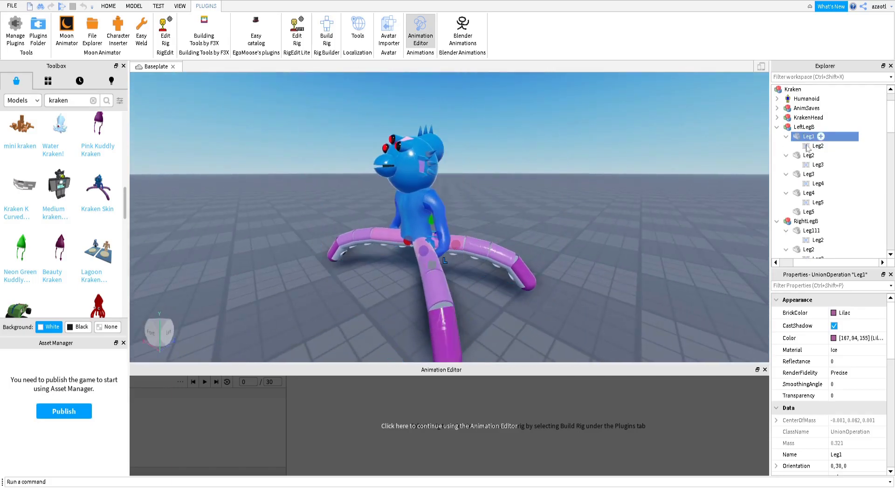
pyautogui.click(809, 137)
pyautogui.click(804, 136)
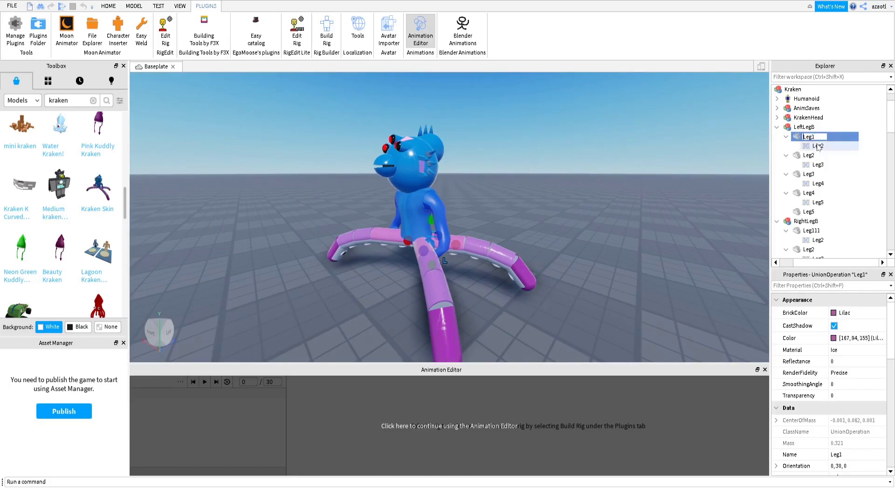
pyautogui.write('B')
# Rename the Leg2 and Leg3 parts of the LeftLegB tentacle to BLeg2 and BLeg3
pyautogui.click(808, 157)
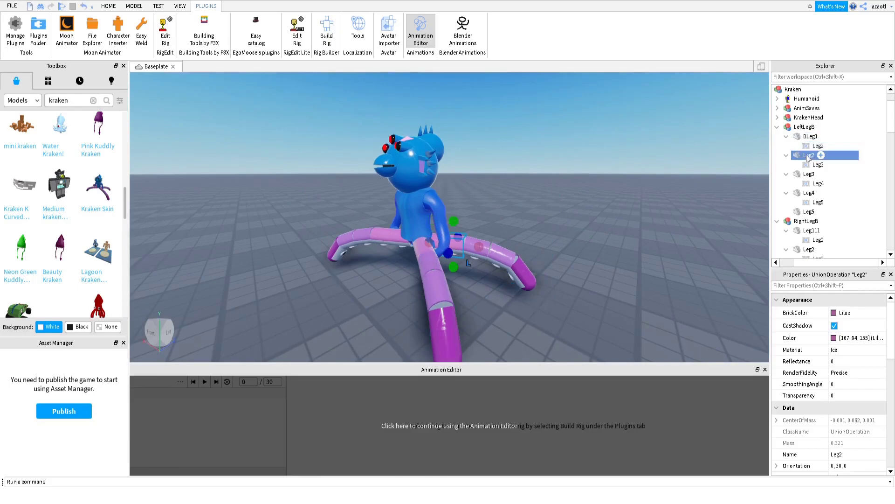
pyautogui.click(808, 157)
pyautogui.click(803, 155)
pyautogui.write('B')
pyautogui.click(807, 175)
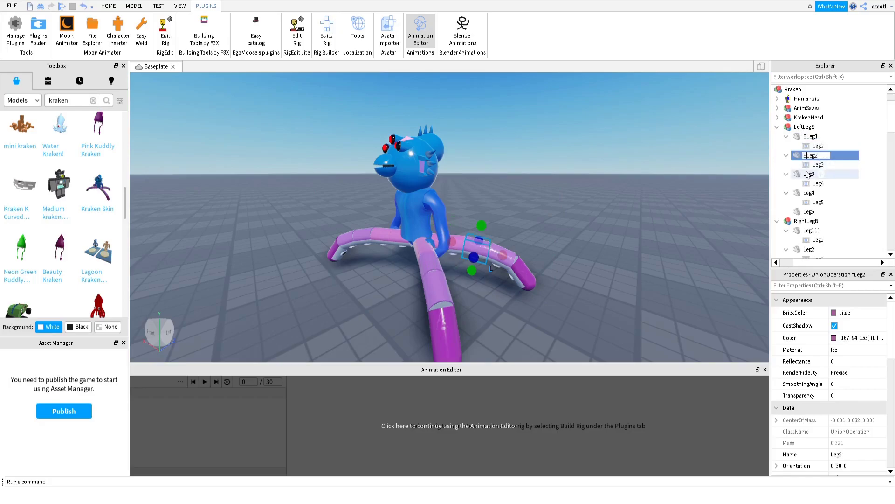
pyautogui.click(805, 175)
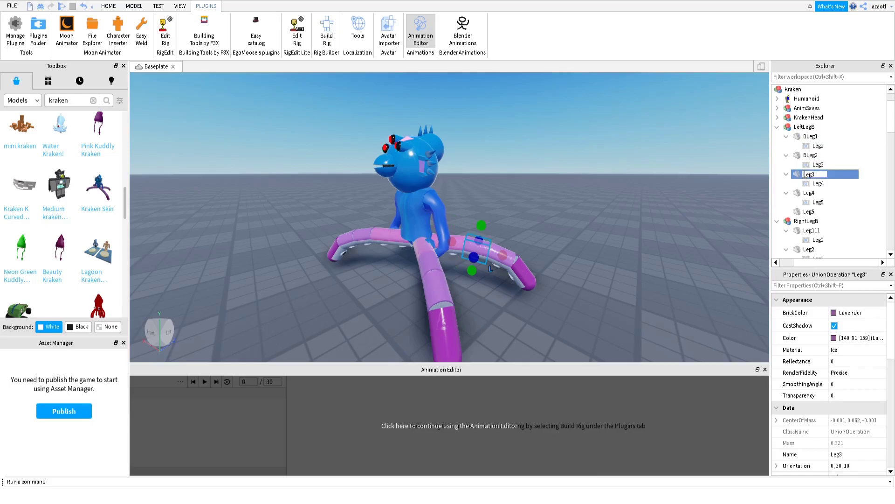
pyautogui.write('B')
# Rename the Leg4 and Leg5 parts of the LeftLegB tentacle to BLeg4 and BLeg5
pyautogui.click(805, 195)
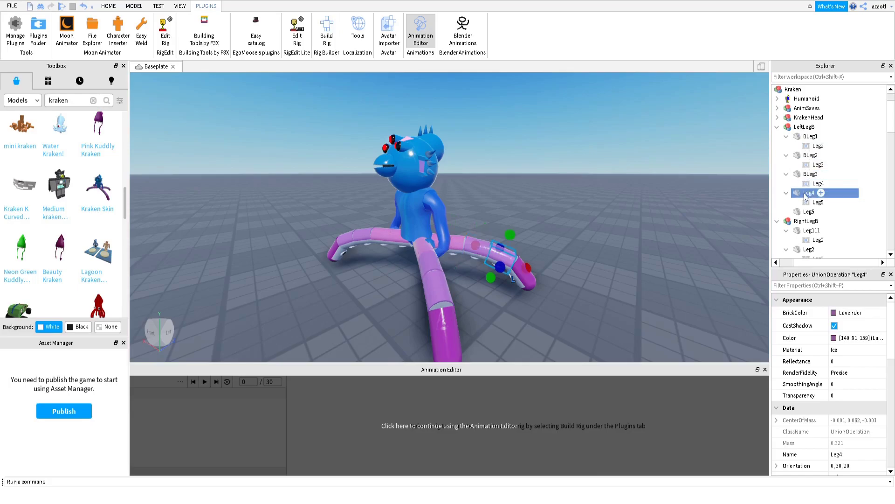
pyautogui.click(804, 195)
pyautogui.write('B')
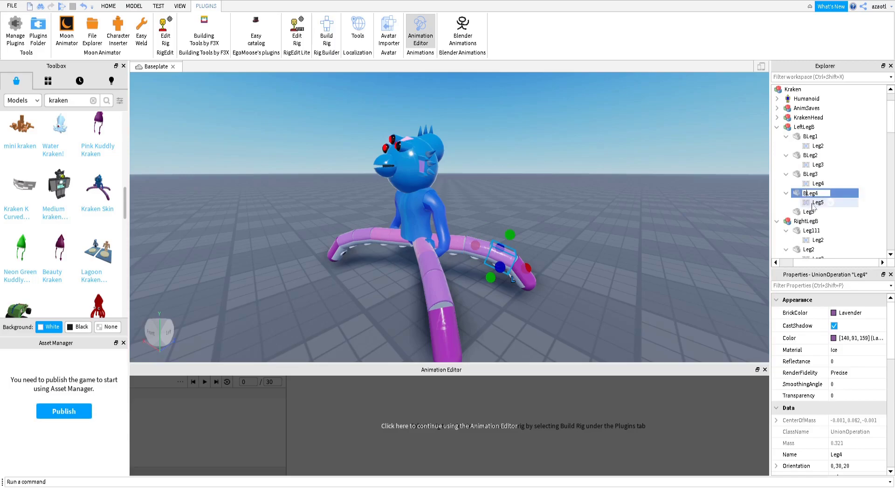
pyautogui.click(805, 212)
pyautogui.click(806, 213)
pyautogui.write('B')
# Rename the Leg111 part of the RightLegB tentacle to Leg111B
pyautogui.scroll(-3, 818, 231)
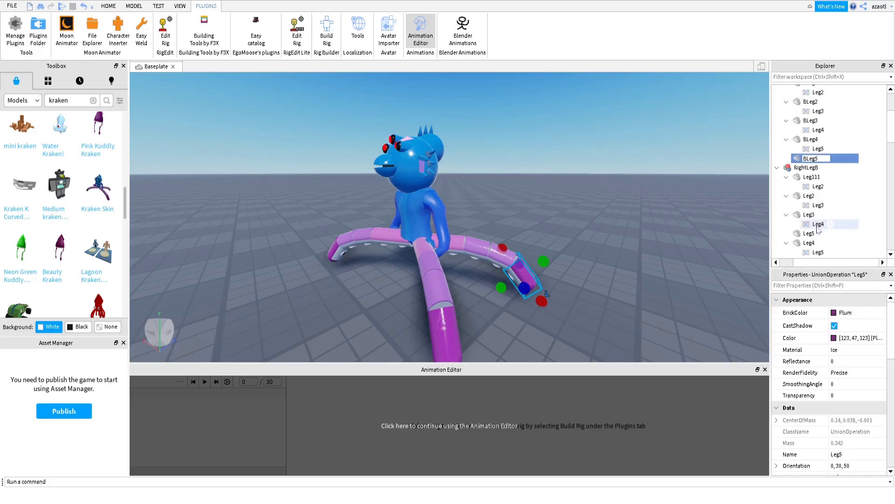
pyautogui.click(809, 177)
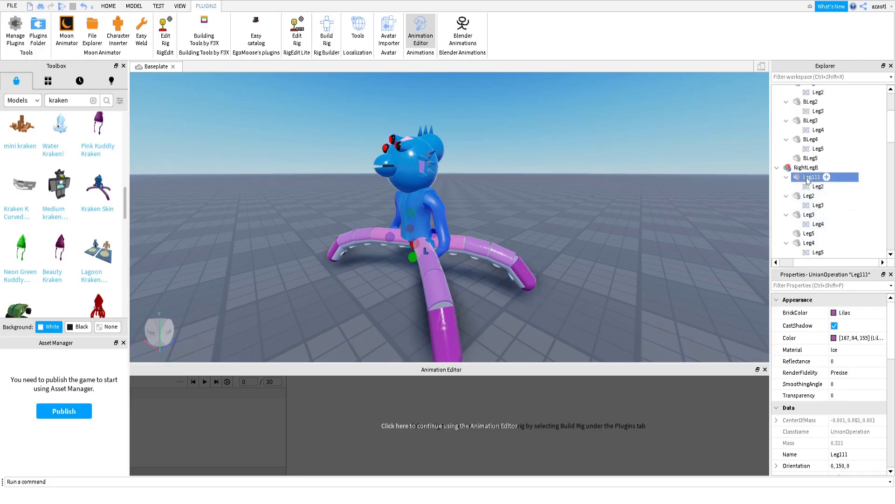
pyautogui.moveTo(558, 252); pyautogui.dragTo(556, 252, button='right')
pyautogui.scroll(3, 557, 253)
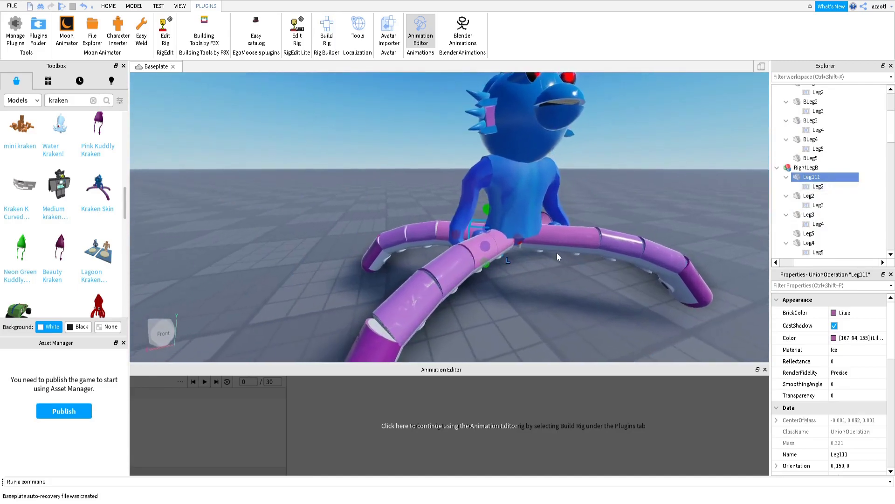
pyautogui.doubleClick(809, 178)
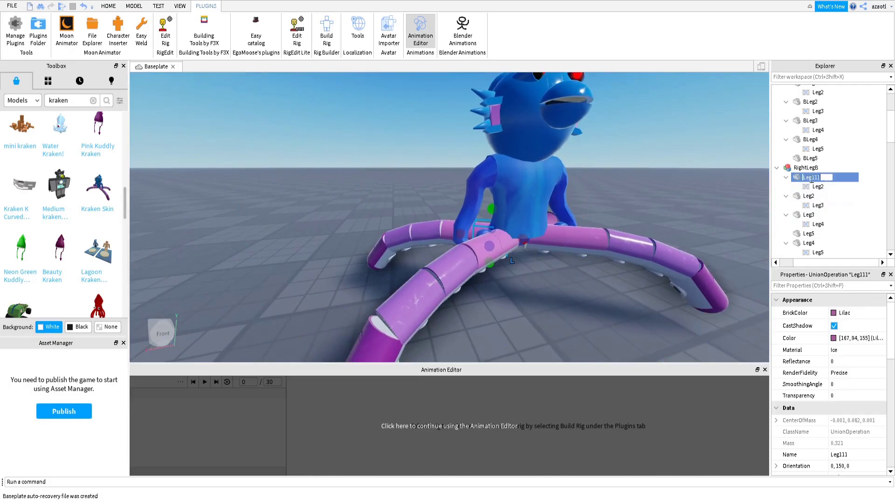
pyautogui.click(823, 178)
pyautogui.write('B')
# Rename the Leg2 and Leg3 parts of the RightLegB tentacle to Leg2B and Leg3B
pyautogui.click(812, 197)
pyautogui.doubleClick(812, 197)
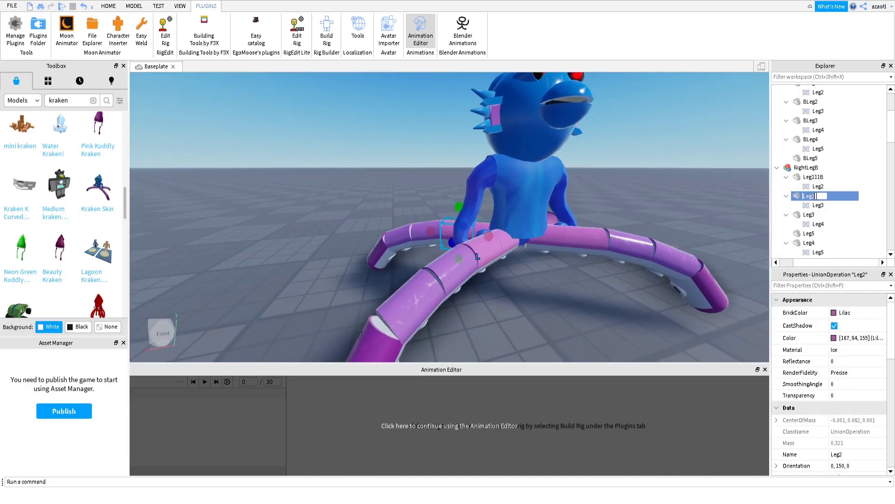
pyautogui.write('B')
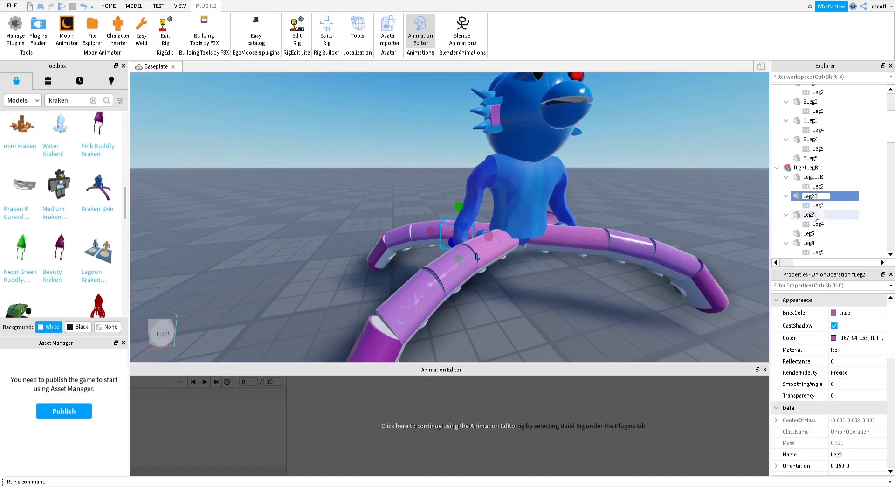
pyautogui.click(812, 215)
pyautogui.doubleClick(814, 215)
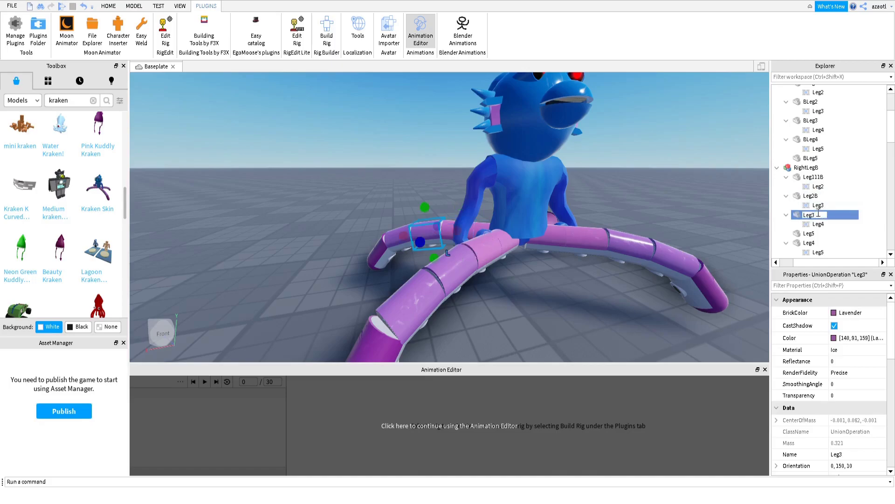
pyautogui.write('B')
# Rename the Leg5 and Leg4 parts of the RightLegB tentacle to Leg5B and Leg4B
pyautogui.click(810, 233)
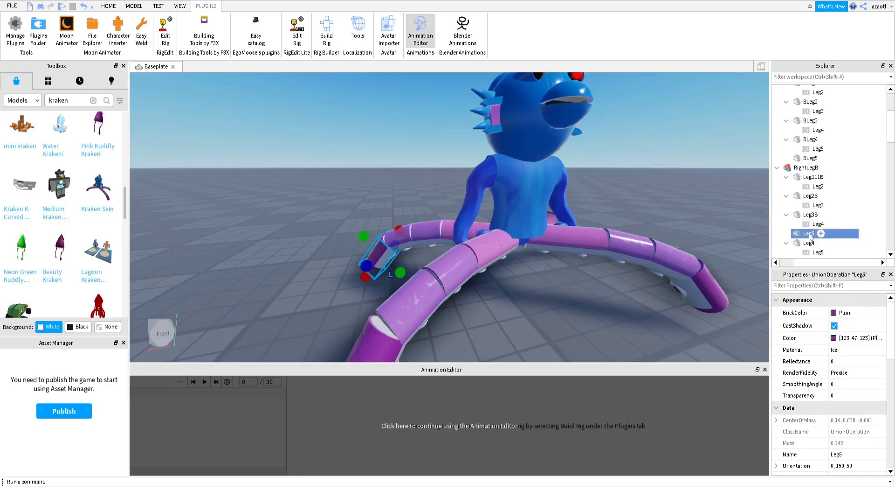
pyautogui.doubleClick(810, 233)
pyautogui.write('B')
pyautogui.scroll(-2, 816, 235)
pyautogui.click(810, 189)
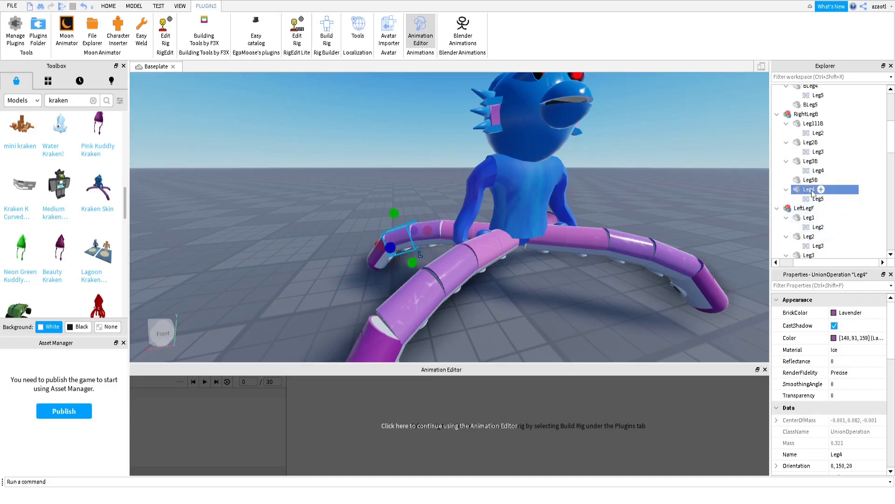
pyautogui.doubleClick(811, 191)
pyautogui.write('B')
# Rename the Leg1 and Leg2 parts of the LeftLegF tentacle to FLeg1 and FLeg2
pyautogui.scroll(-2, 815, 187)
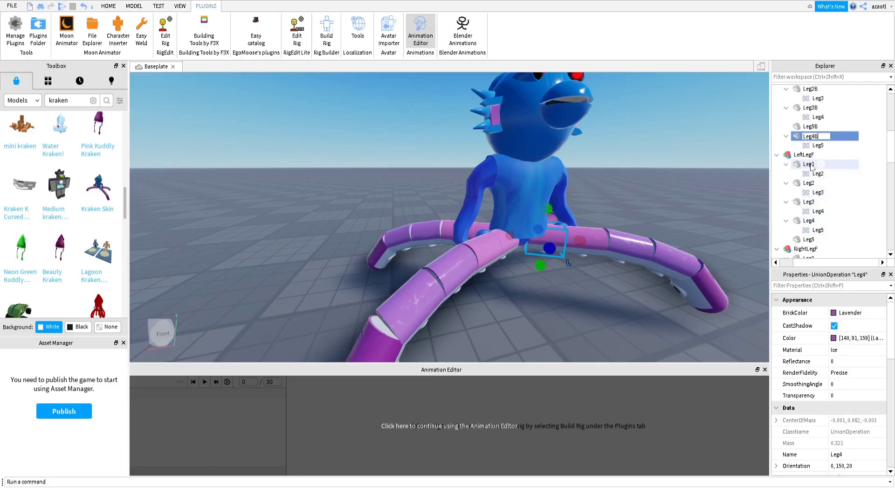
pyautogui.click(811, 166)
pyautogui.doubleClick(812, 166)
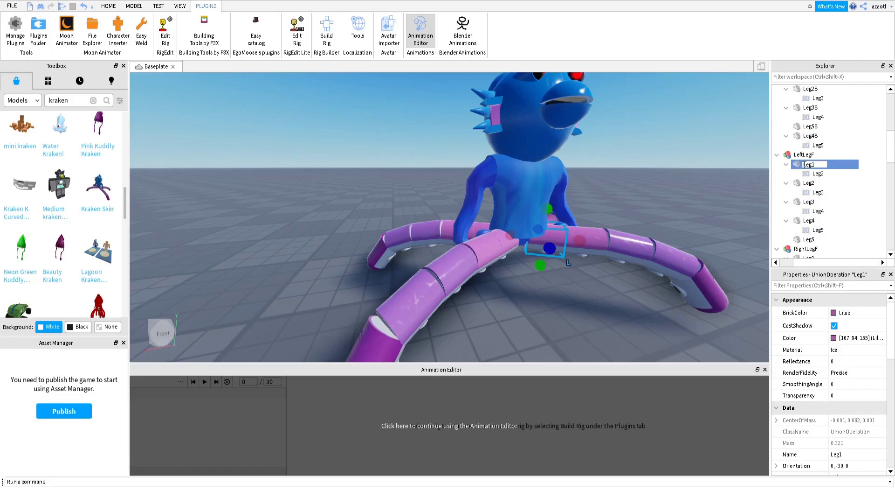
pyautogui.press('Home')
pyautogui.write('F')
pyautogui.click(810, 183)
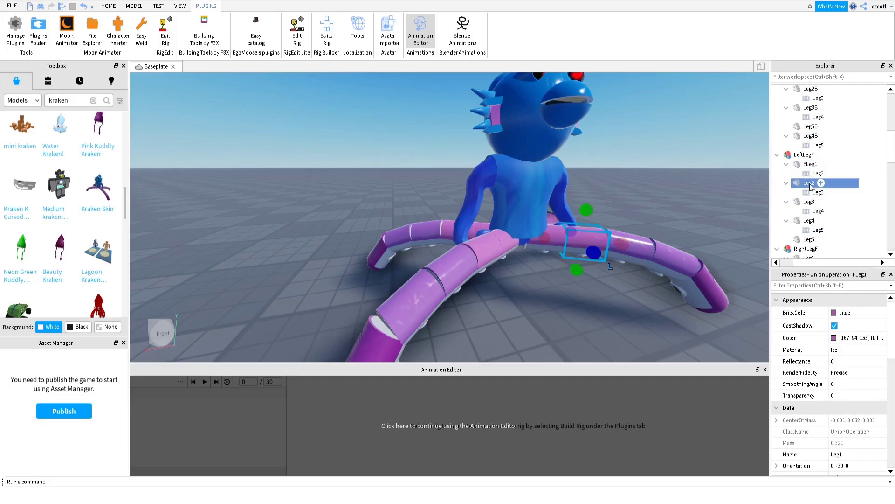
pyautogui.doubleClick(808, 183)
pyautogui.press('Home')
pyautogui.write('F')
# Rename the Leg3 and Leg4 parts of the LeftLegF tentacle to FLeg3 and FLeg4
pyautogui.click(809, 202)
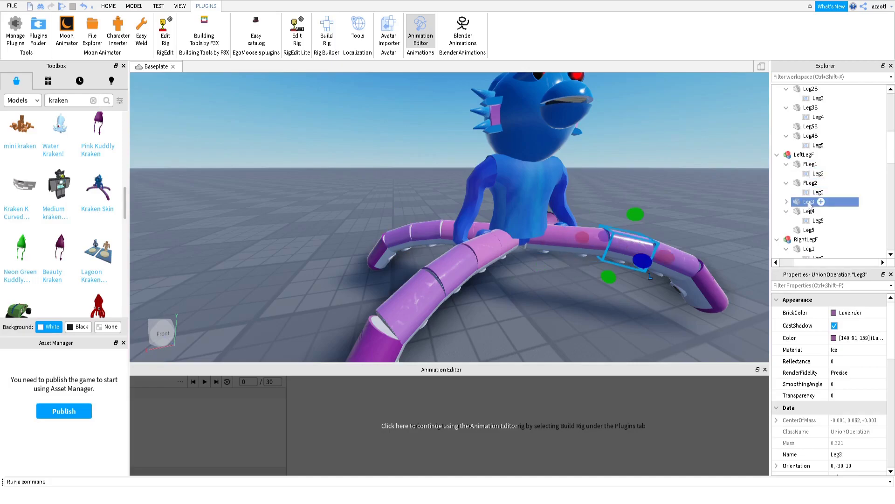
pyautogui.doubleClick(809, 202)
pyautogui.write('F')
pyautogui.click(809, 212)
pyautogui.doubleClick(809, 211)
pyautogui.write('F')
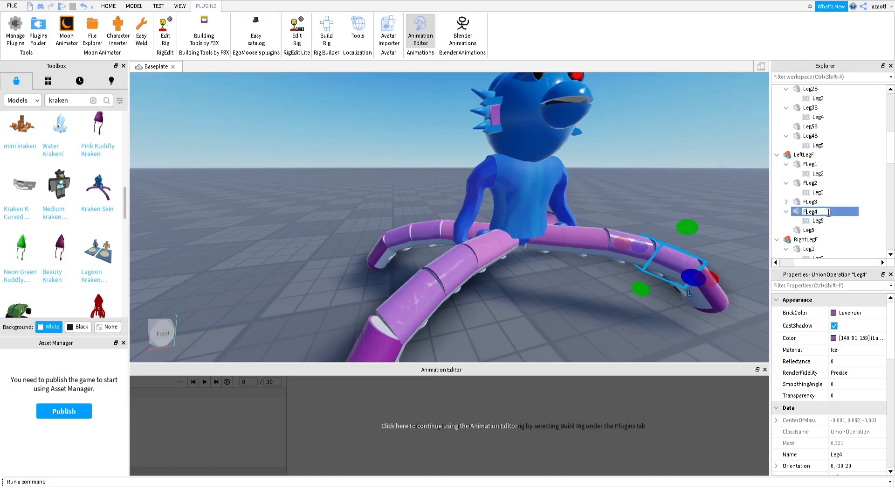
# Rename the Leg5 part of the LeftLegF tentacle to FLeg5
pyautogui.scroll(-2, 823, 211)
pyautogui.click(809, 176)
pyautogui.doubleClick(809, 176)
pyautogui.write('F')
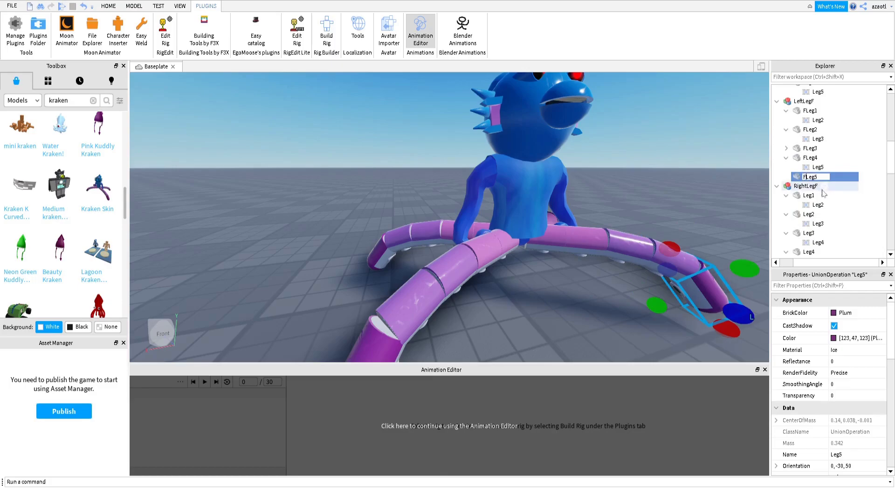
# Rename the Leg1 and Leg2 parts of the RightLegF tentacle to Leg1F and Leg2F
pyautogui.scroll(-2, 823, 193)
pyautogui.click(806, 142)
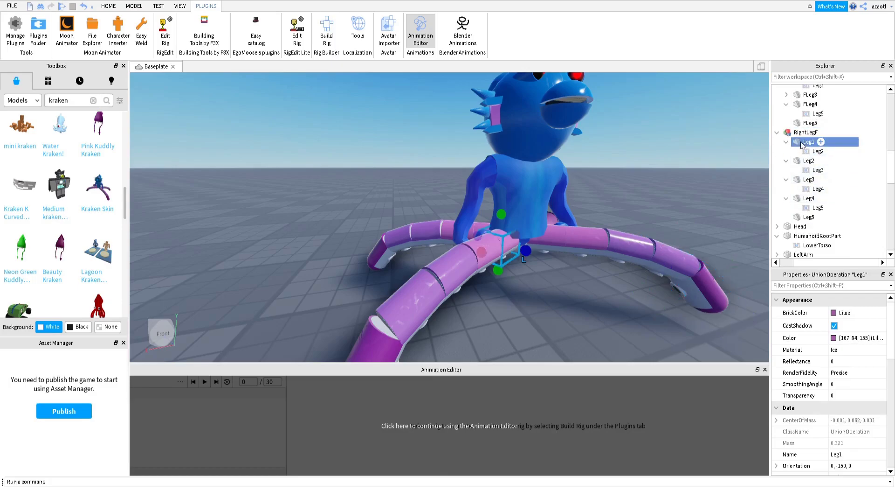
pyautogui.doubleClick(824, 142)
pyautogui.write('F')
pyautogui.click(809, 161)
pyautogui.doubleClick(809, 160)
pyautogui.write('F')
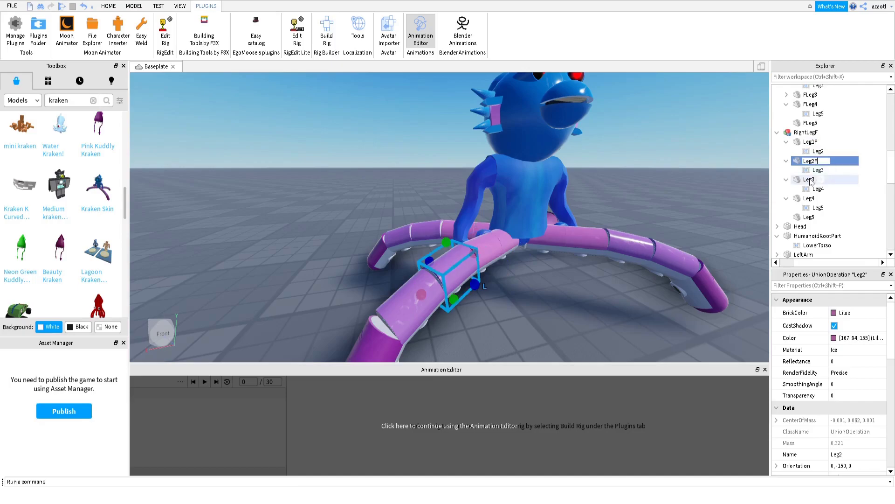
# Rename the Leg3 and Leg4 parts of the RightLegF tentacle to Leg3F and Leg4F
pyautogui.click(810, 181)
pyautogui.doubleClick(810, 181)
pyautogui.write('F')
pyautogui.click(810, 198)
pyautogui.doubleClick(812, 199)
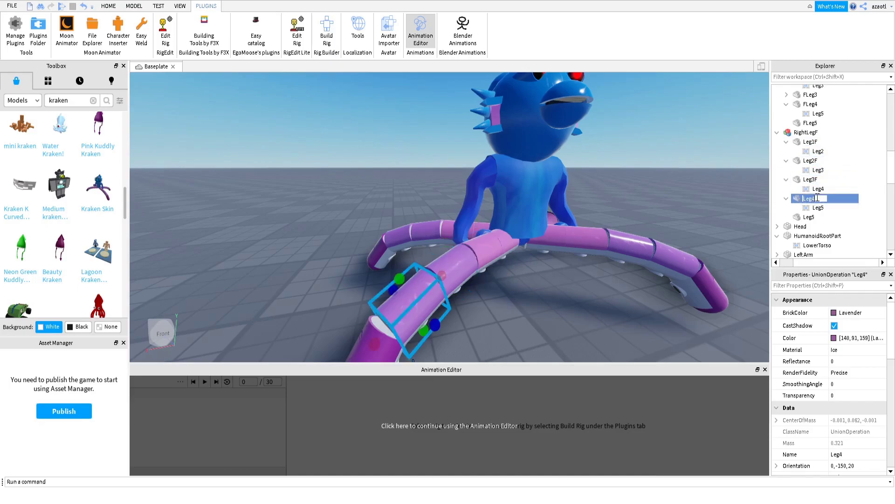
pyautogui.write('F')
# Rename the Leg5 part of the RightLegF tentacle to Leg5F
pyautogui.click(809, 217)
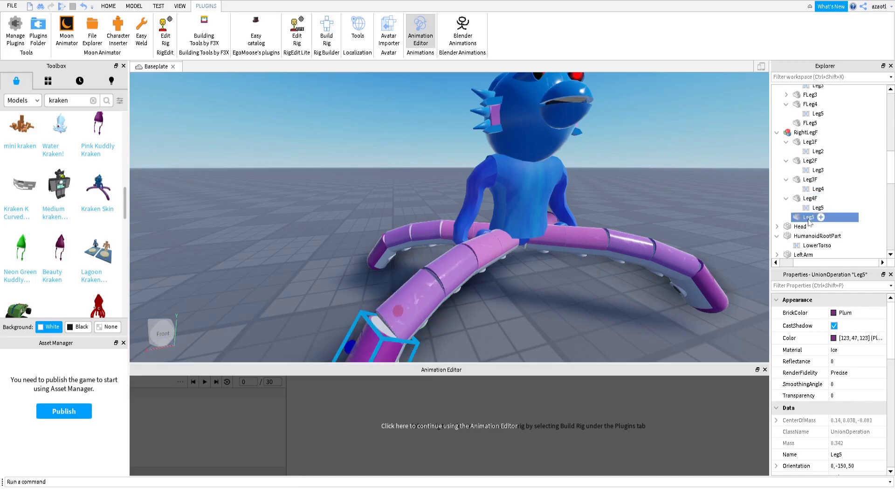
pyautogui.doubleClick(809, 218)
pyautogui.click(817, 217)
pyautogui.write('F')
pyautogui.press('Return')
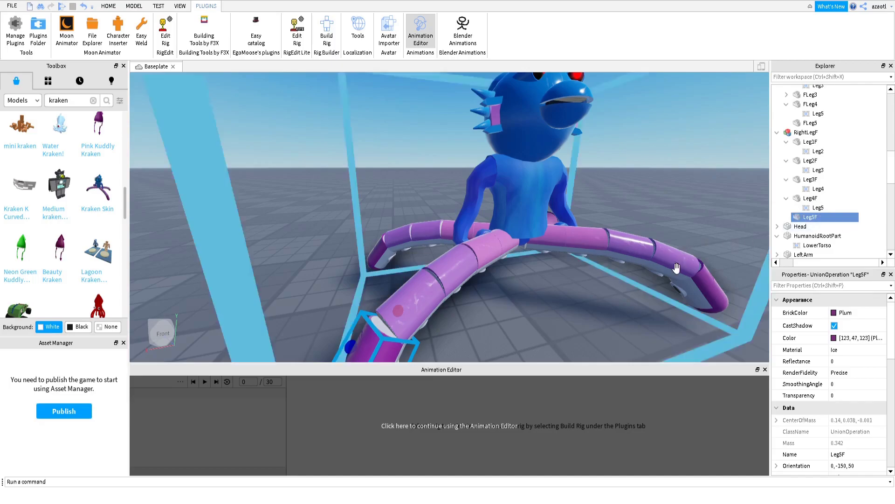
# Examine the joints listed under LowerTorso and Torso and view the whole Kraken from the front
pyautogui.scroll(-2, 829, 220)
pyautogui.scroll(-3, 829, 234)
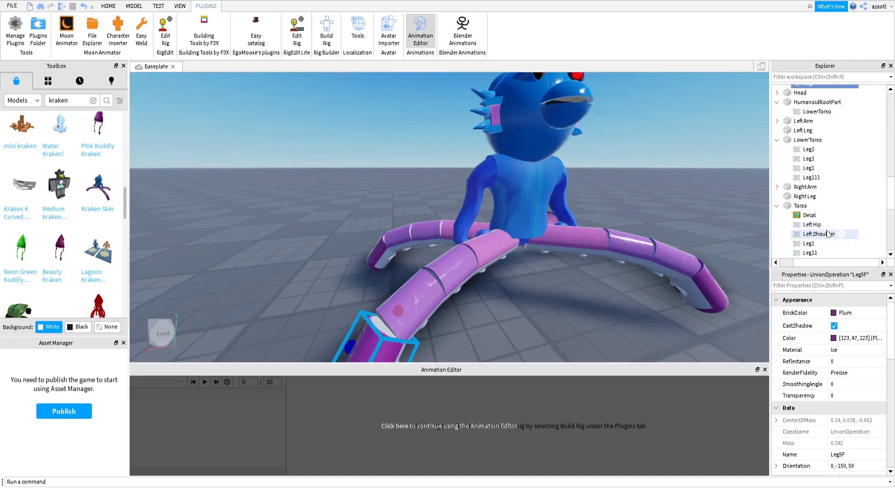
pyautogui.scroll(-3, 828, 234)
pyautogui.moveTo(587, 294); pyautogui.dragTo(586, 292, button='right')
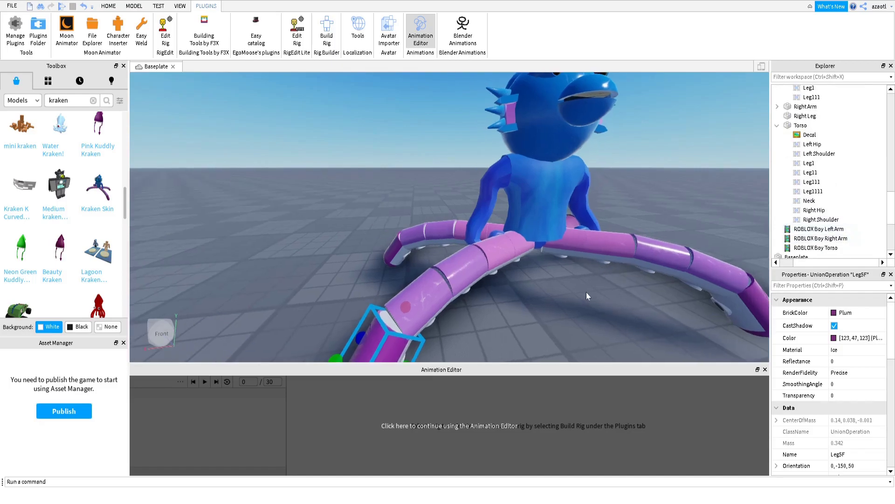
pyautogui.press('s')
pyautogui.press('d')
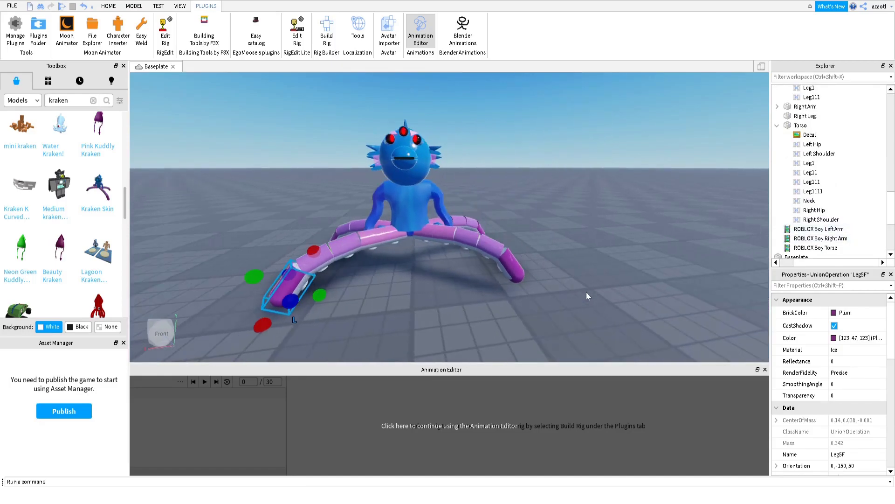
# Select the Kraken model and try to resume the Animation Editor with it
pyautogui.press('a')
pyautogui.moveTo(586, 292); pyautogui.dragTo(586, 291, button='right')
pyautogui.click(470, 176)
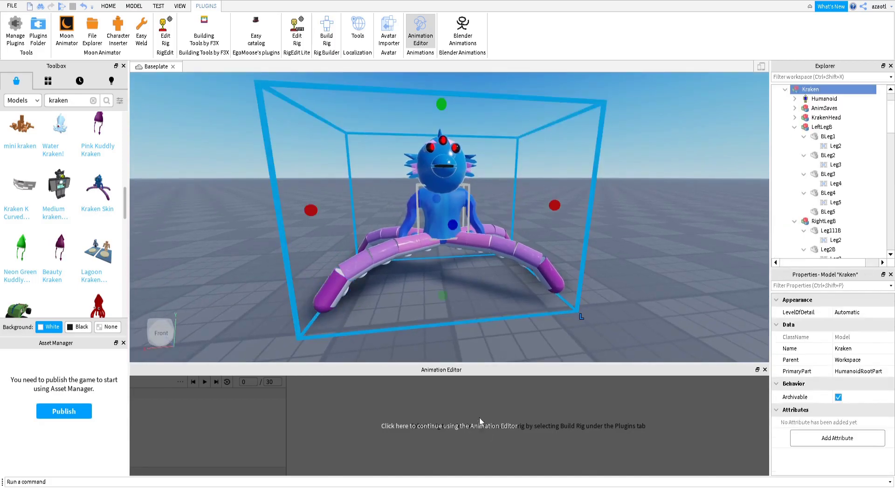
pyautogui.click(479, 419)
pyautogui.click(452, 228)
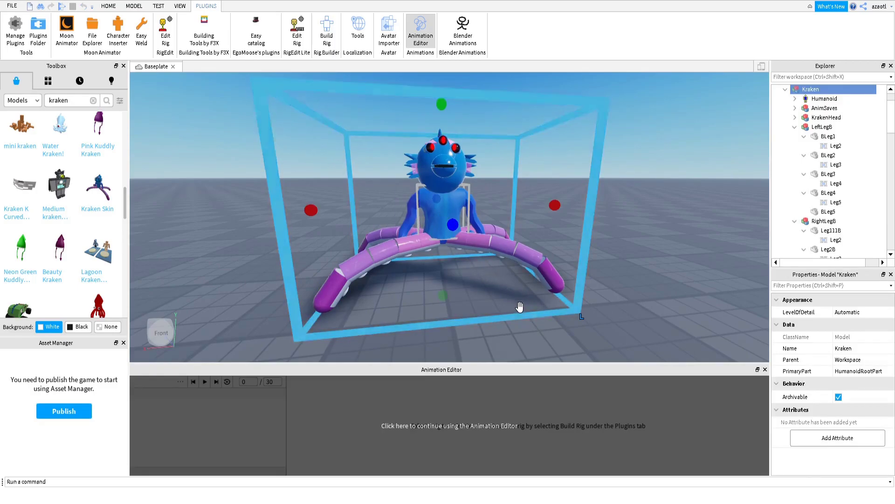
# Examine the Kraken's parts and joints in the hierarchy, expanding the Head and Right Arm
pyautogui.scroll(-10, 856, 201)
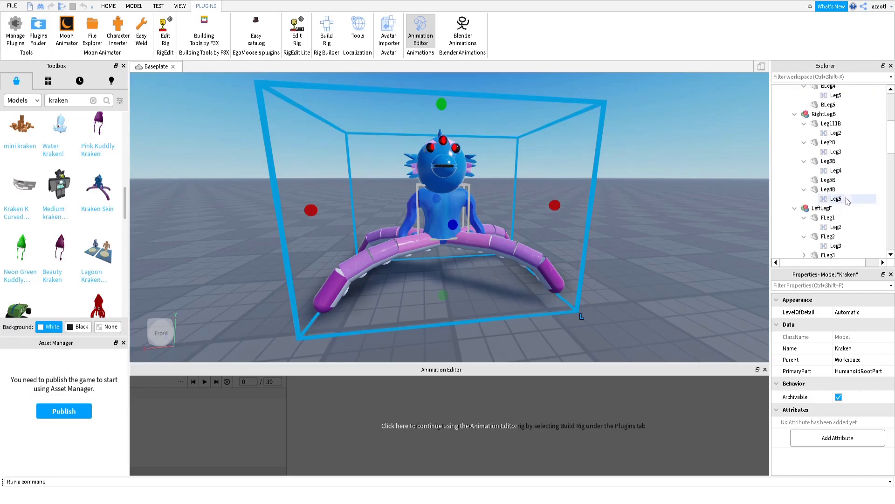
pyautogui.scroll(-3, 857, 201)
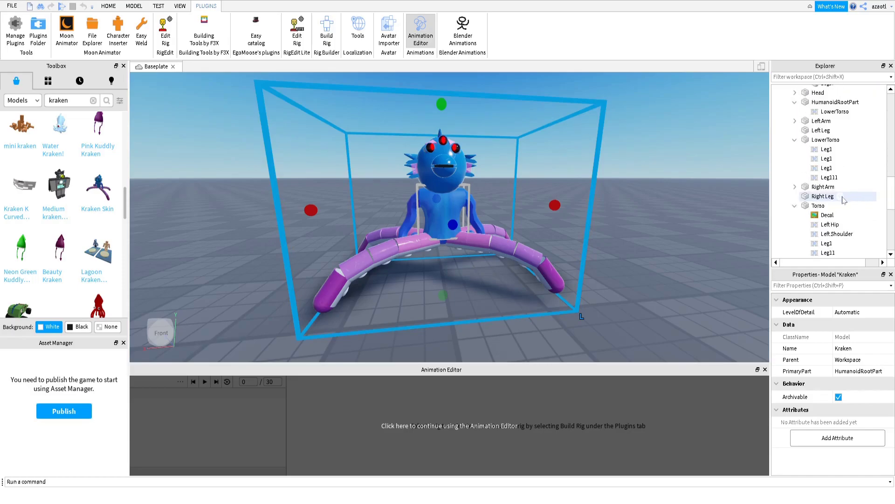
pyautogui.scroll(-1, 846, 228)
pyautogui.scroll(4, 847, 233)
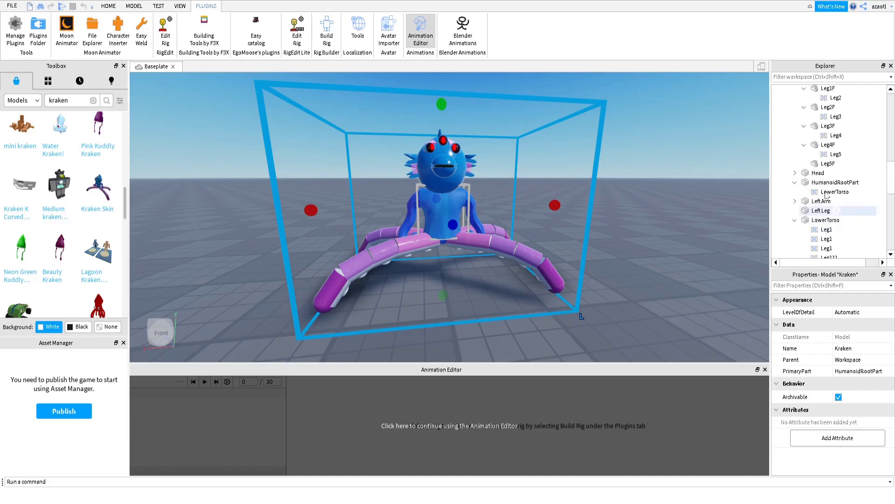
pyautogui.click(794, 174)
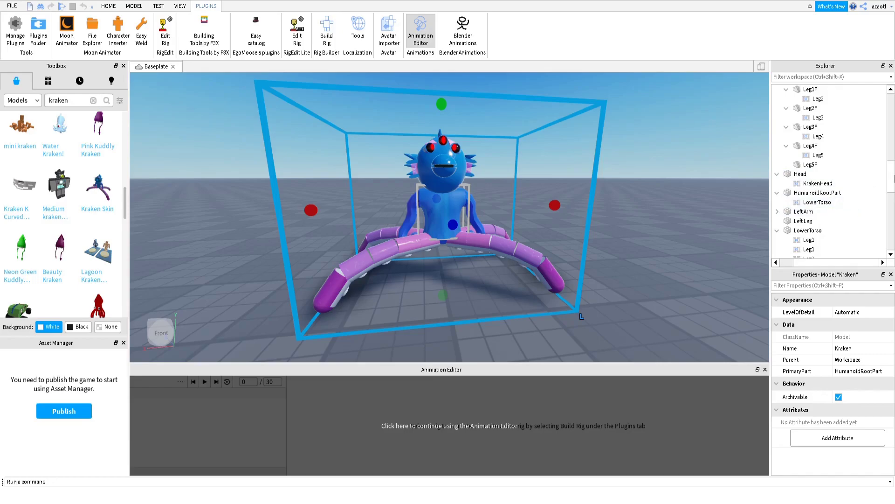
pyautogui.click(830, 174)
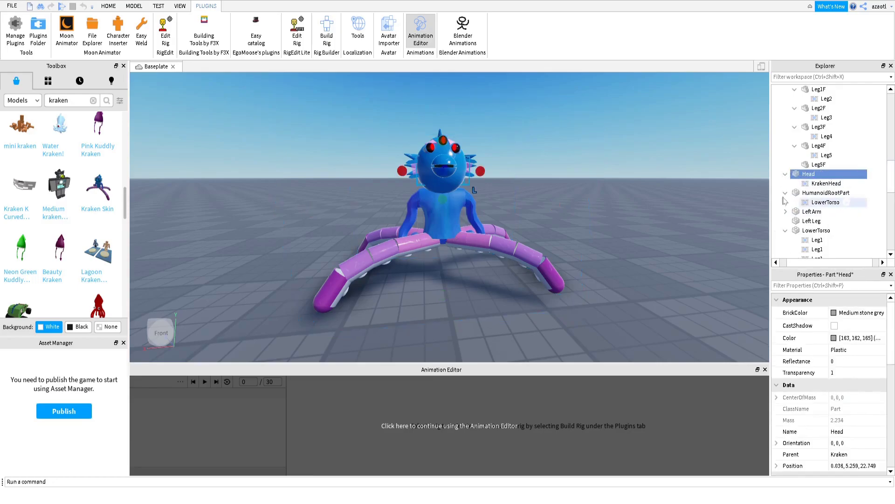
pyautogui.scroll(-3, 865, 221)
pyautogui.scroll(-2, 866, 226)
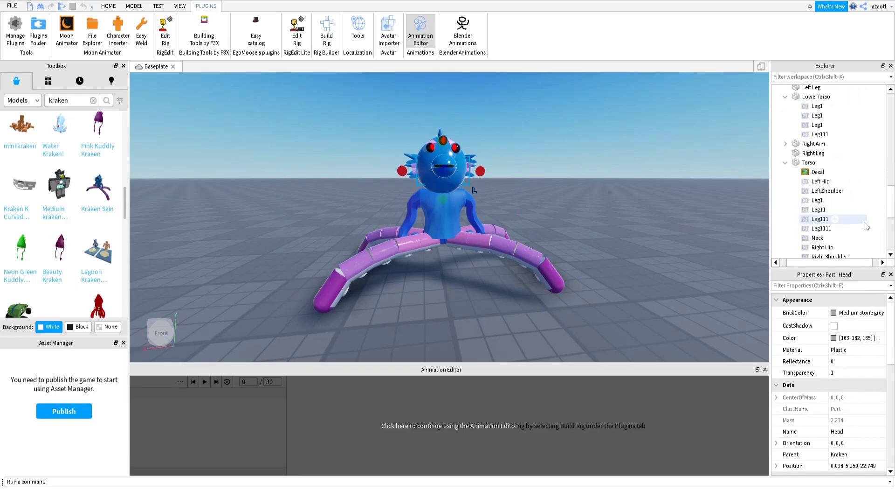
pyautogui.click(785, 144)
pyautogui.scroll(-2, 834, 209)
pyautogui.scroll(-2, 834, 209)
pyautogui.scroll(15, 829, 207)
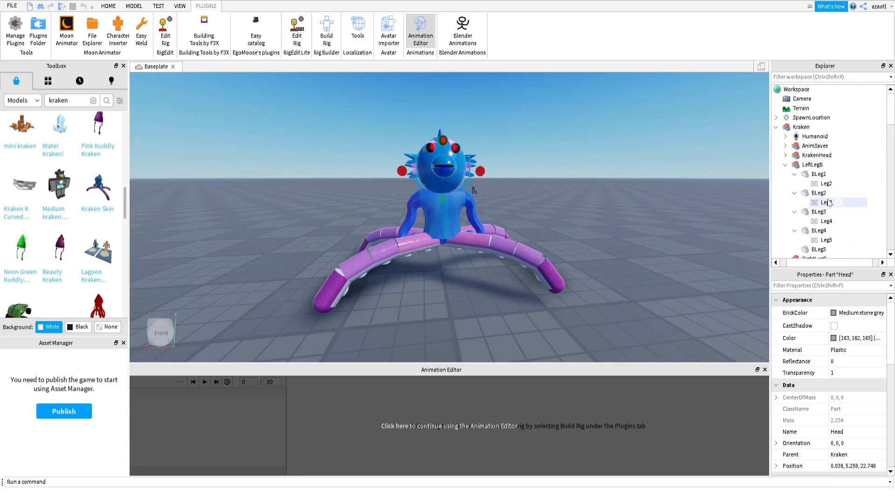
# Collapse the LeftLegB, RightLegB, LeftLegF and RightLegF models in the hierarchy
pyautogui.click(785, 165)
pyautogui.click(786, 174)
pyautogui.click(786, 183)
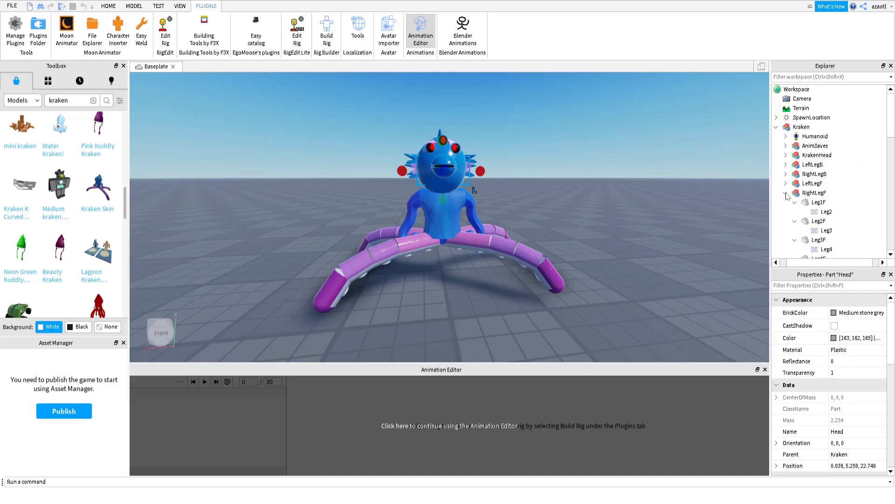
pyautogui.click(786, 193)
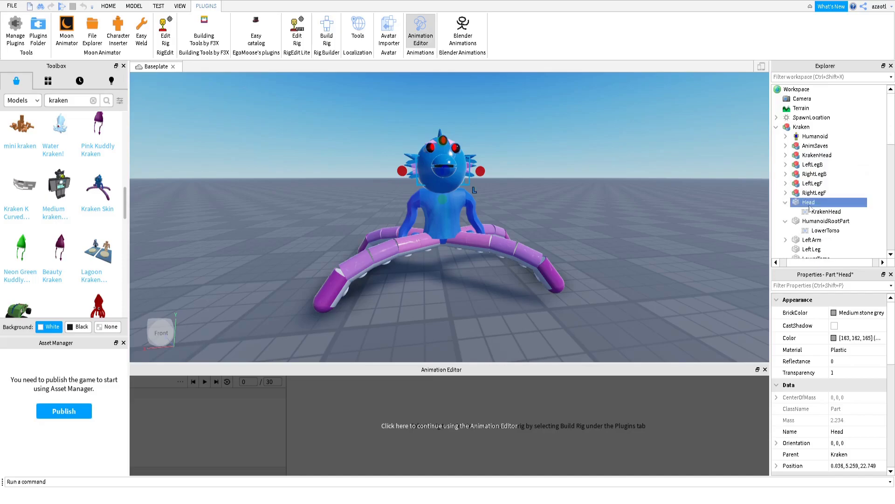
# Delete the Leg1, Leg11, Leg111 and Leg1111 joints from the Kraken's Torso
pyautogui.scroll(-2, 853, 204)
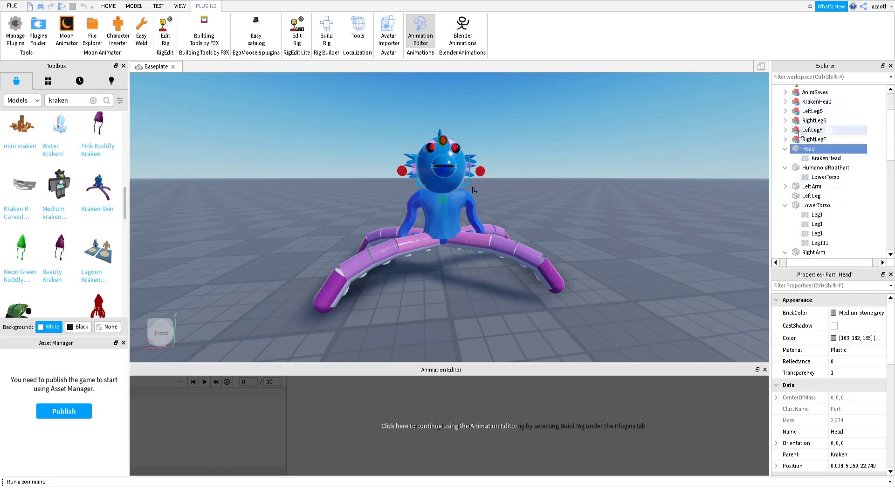
pyautogui.scroll(-1, 846, 218)
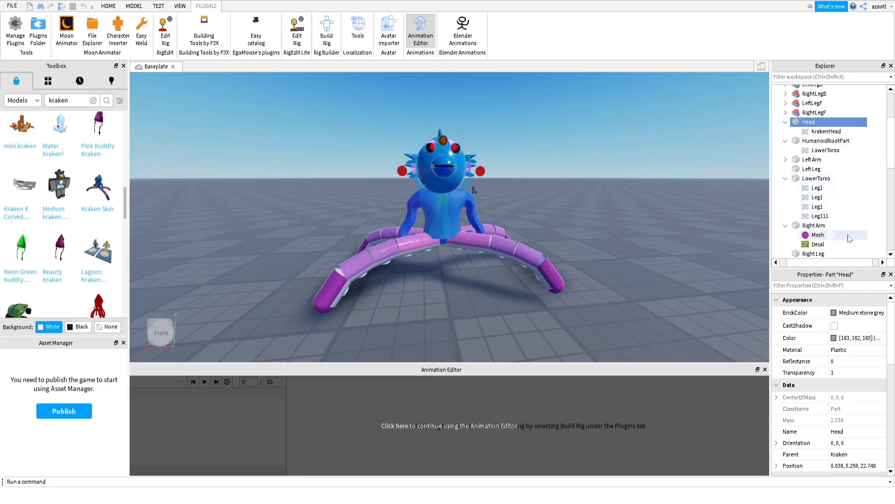
pyautogui.scroll(-6, 849, 239)
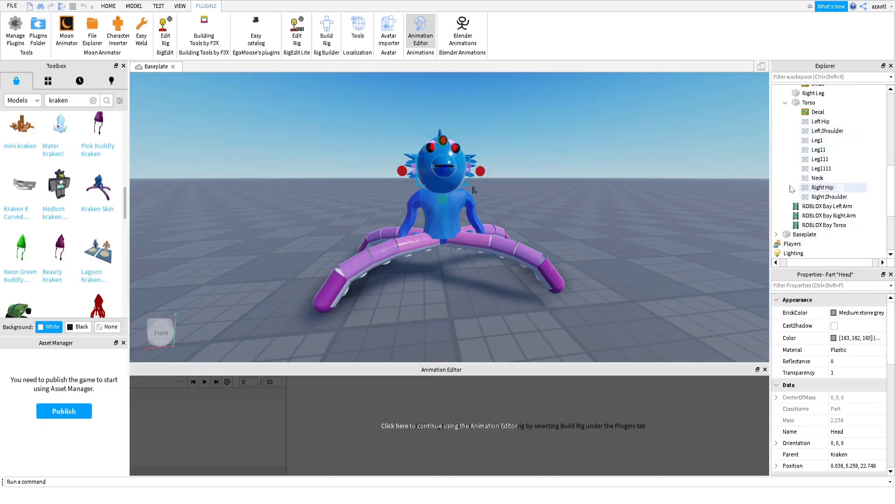
pyautogui.click(818, 141)
pyautogui.keyDown('ctrl'); pyautogui.click(813, 150); pyautogui.keyUp('ctrl')
pyautogui.keyDown('shift'); pyautogui.click(822, 159); pyautogui.keyUp('shift')
pyautogui.keyDown('shift'); pyautogui.click(820, 168); pyautogui.keyUp('shift')
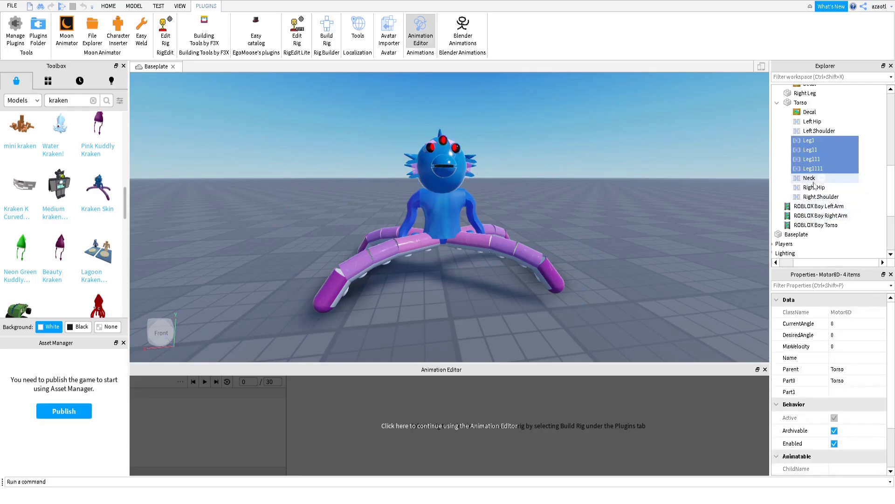
pyautogui.press('Delete')
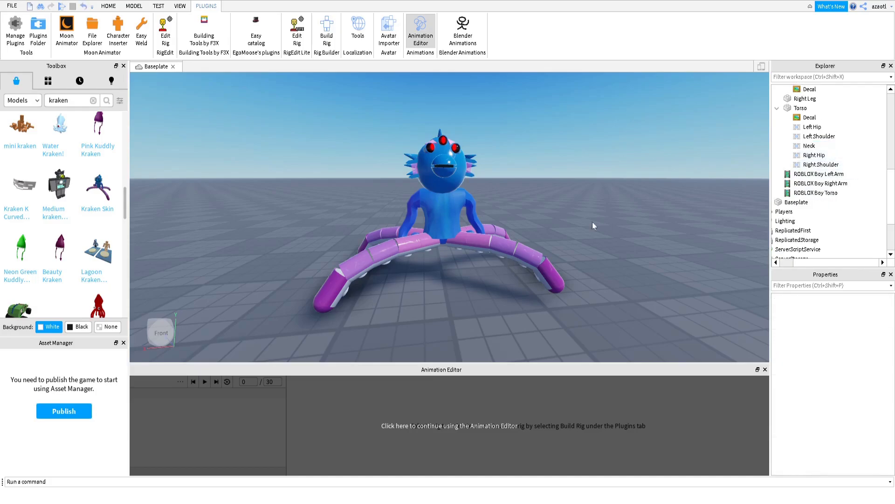
# Load the Kraken rig in the Animation Editor to inspect it up close, and close the editor
pyautogui.click(475, 424)
pyautogui.click(439, 201)
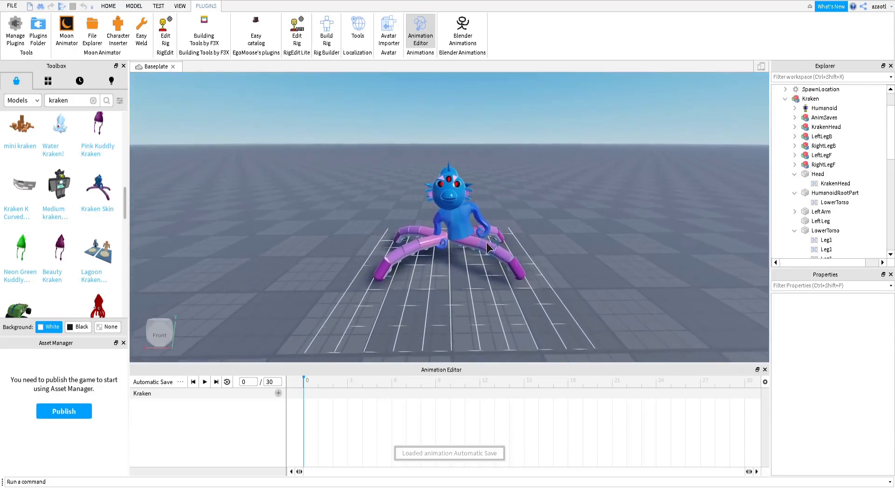
pyautogui.moveTo(487, 242); pyautogui.dragTo(487, 242, button='right')
pyautogui.scroll(-5, 487, 242)
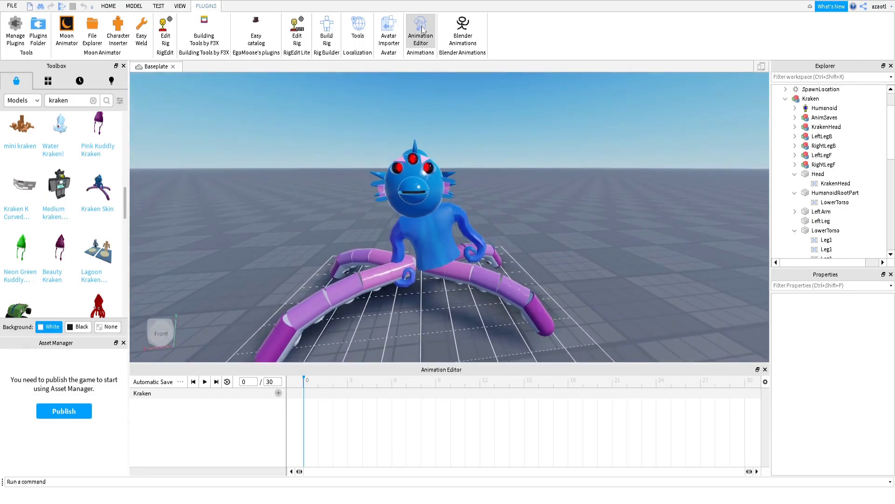
pyautogui.click(421, 29)
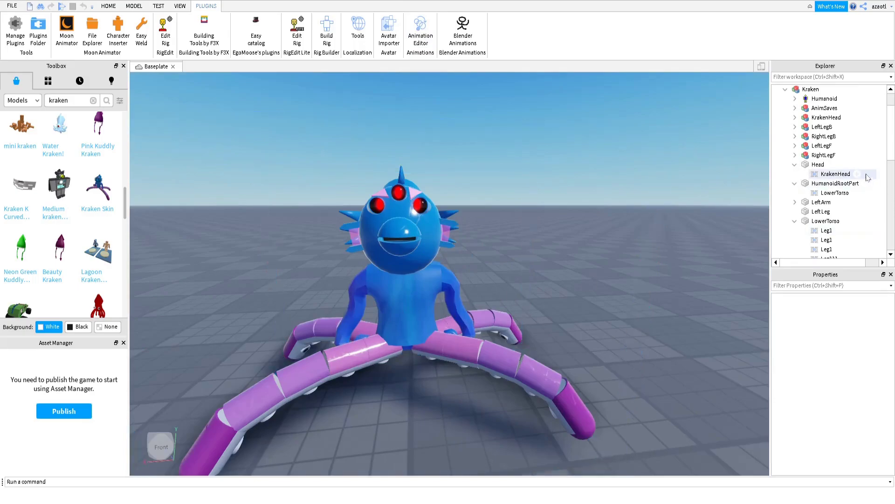
# Delete the Right Leg and Left Leg parts from the Kraken model
pyautogui.scroll(-3, 846, 219)
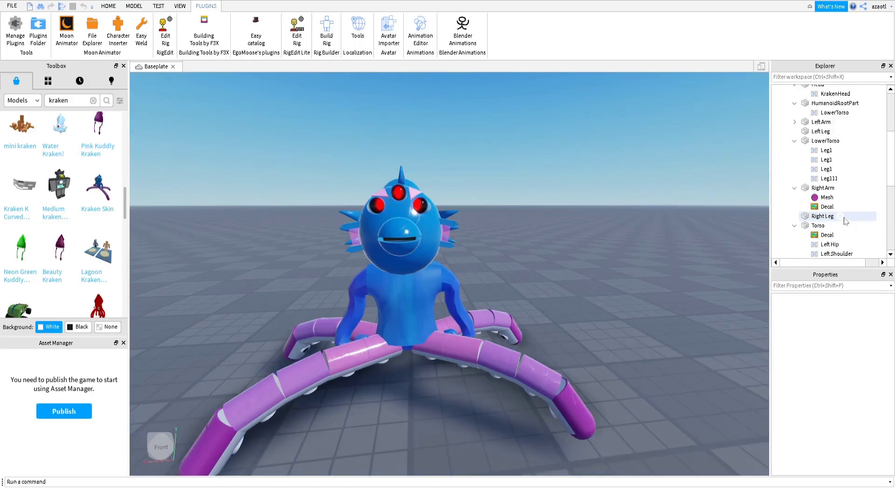
pyautogui.scroll(-2, 847, 219)
pyautogui.scroll(-2, 847, 220)
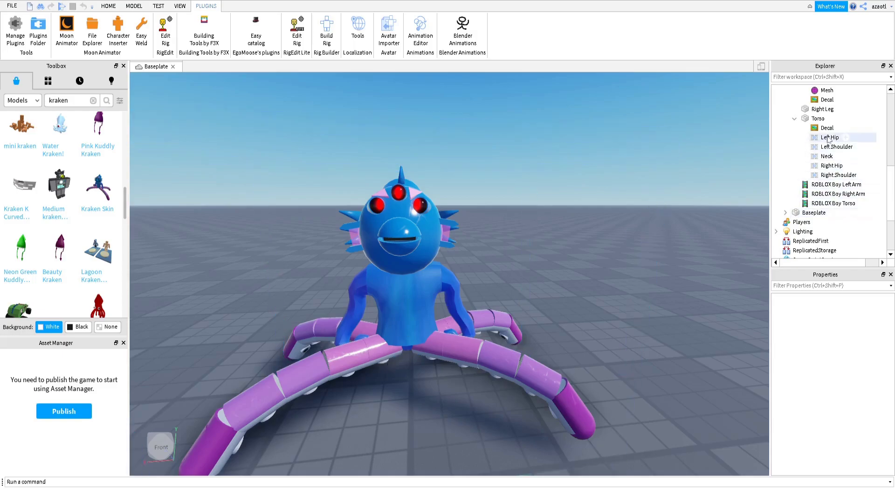
pyautogui.scroll(2, 832, 158)
pyautogui.click(826, 162)
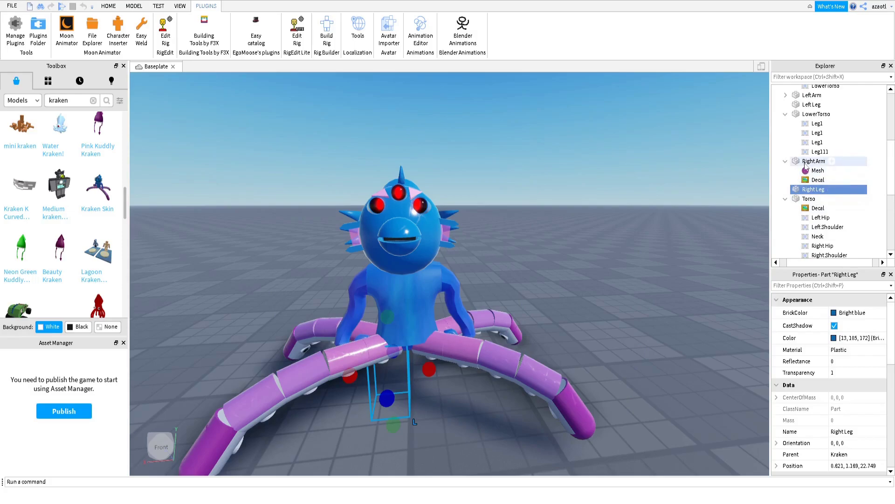
pyautogui.keyDown('ctrl'); pyautogui.click(805, 163); pyautogui.keyUp('ctrl')
pyautogui.keyDown('ctrl'); pyautogui.click(805, 164); pyautogui.keyUp('ctrl')
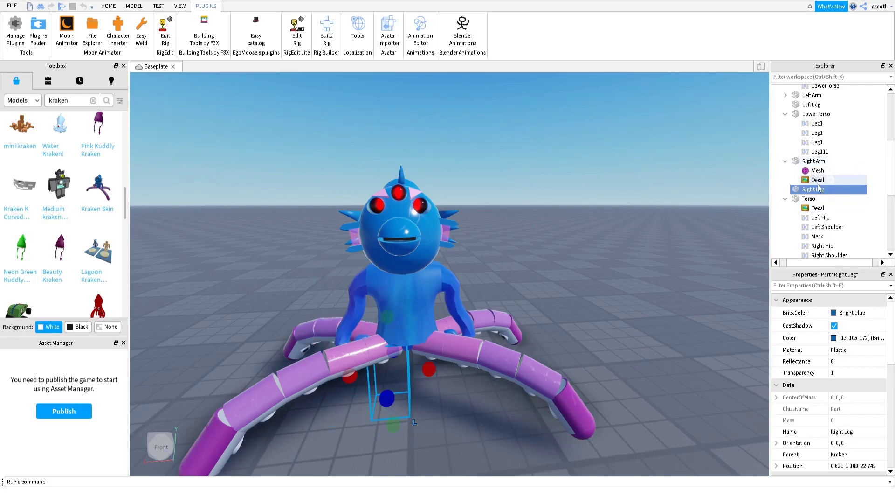
pyautogui.scroll(2, 810, 156)
pyautogui.keyDown('ctrl'); pyautogui.click(811, 158); pyautogui.keyUp('ctrl')
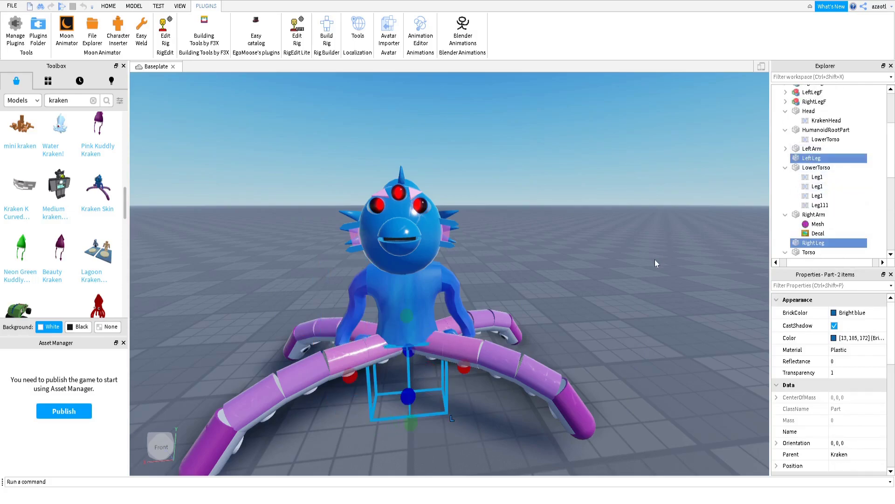
pyautogui.press('Delete')
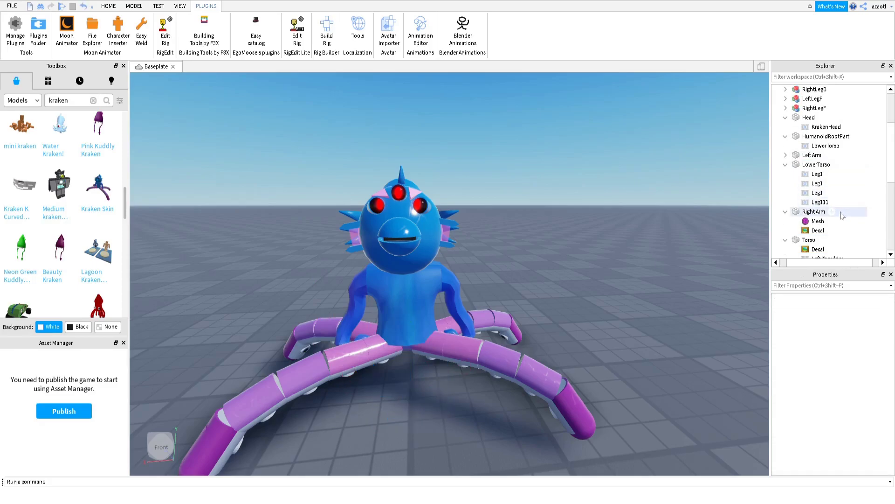
# Check the LowerTorso part in the hierarchy and start RigEdit on the whole Kraken model
pyautogui.scroll(-1, 839, 210)
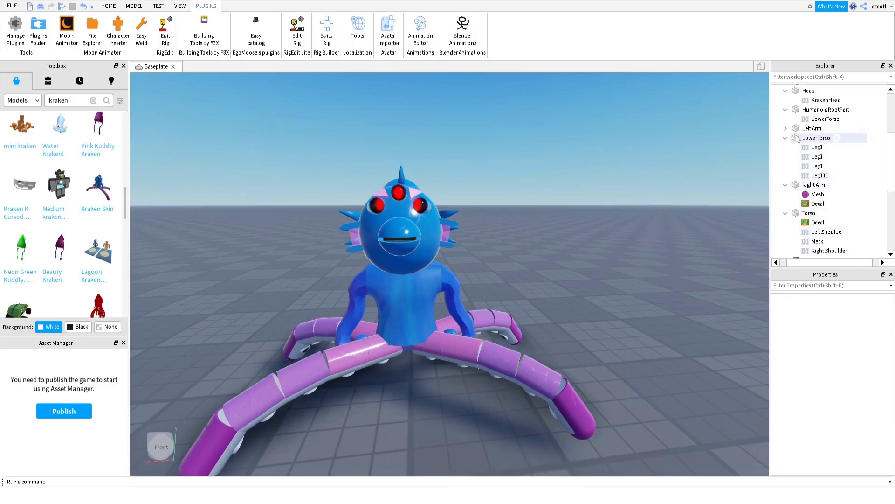
pyautogui.scroll(-1, 821, 229)
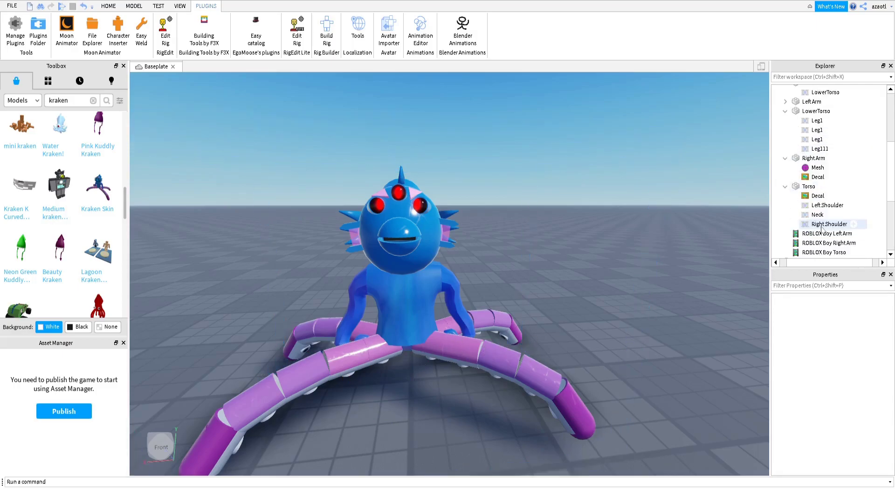
pyautogui.click(813, 112)
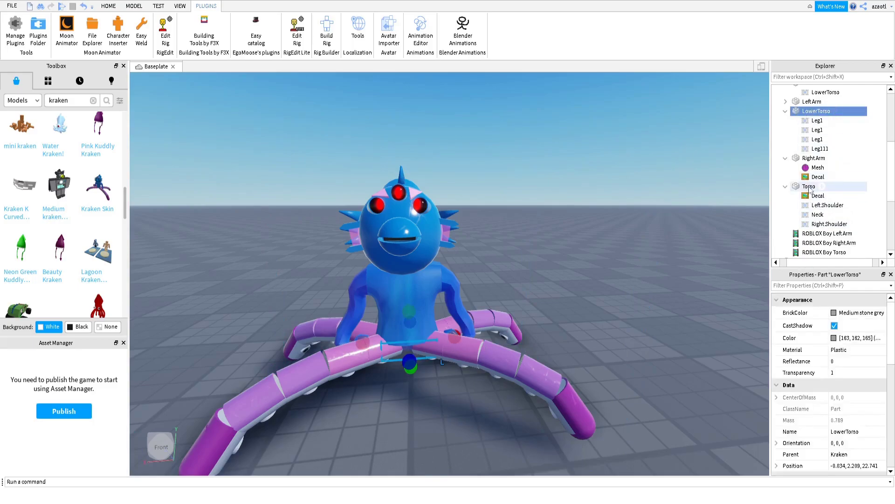
pyautogui.scroll(5, 839, 135)
pyautogui.click(797, 128)
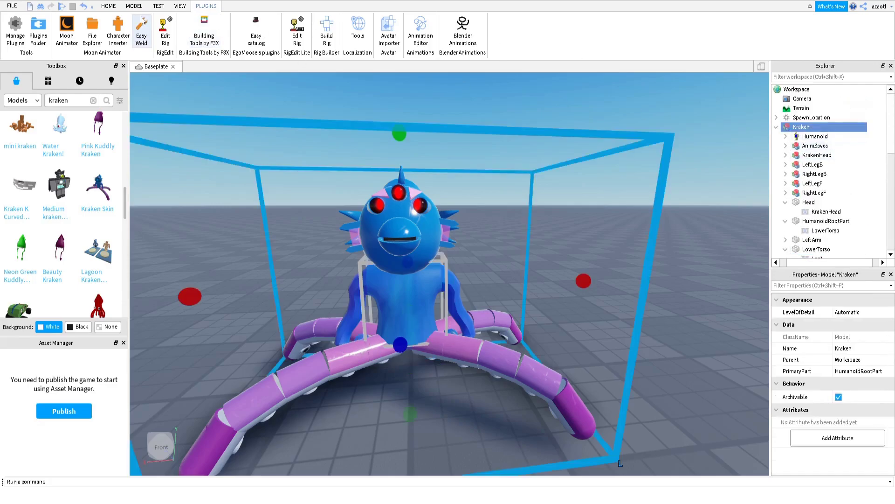
pyautogui.click(165, 29)
# Create a joint from LowerTorso to Torso and move its pivot down to the Kraken's waist
pyautogui.scroll(-4, 812, 204)
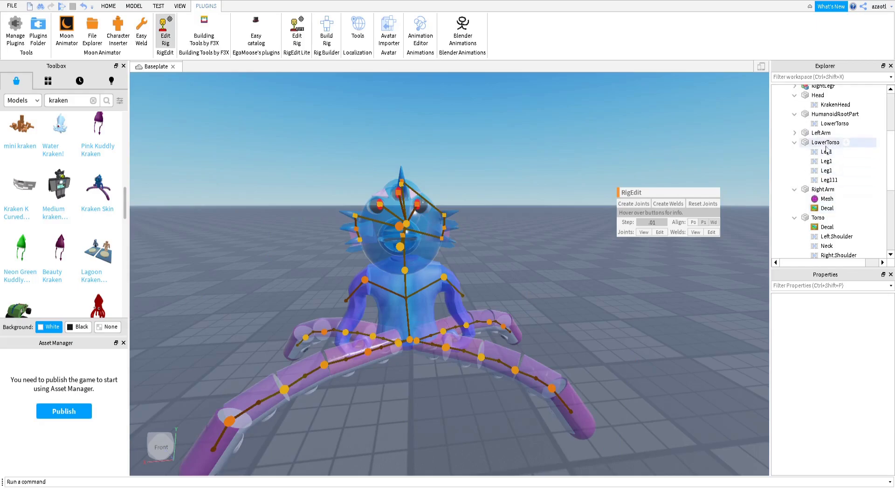
pyautogui.click(825, 142)
pyautogui.keyDown('ctrl'); pyautogui.click(813, 219); pyautogui.keyUp('ctrl')
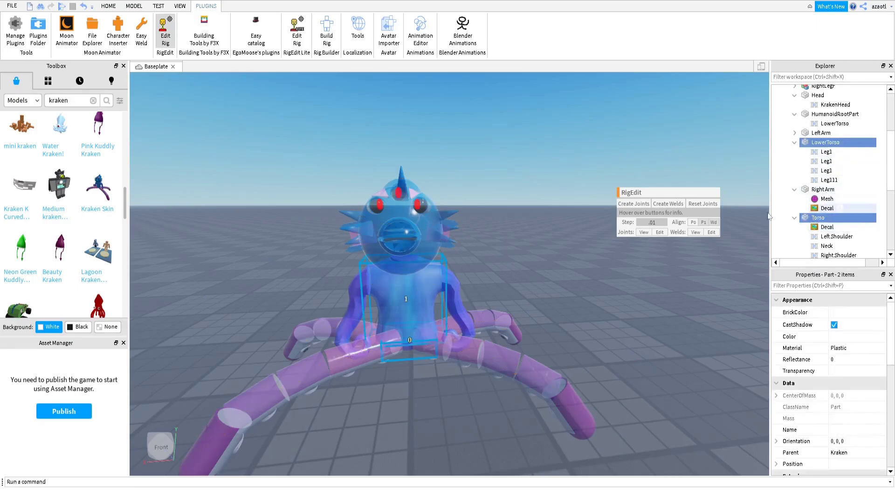
pyautogui.click(638, 204)
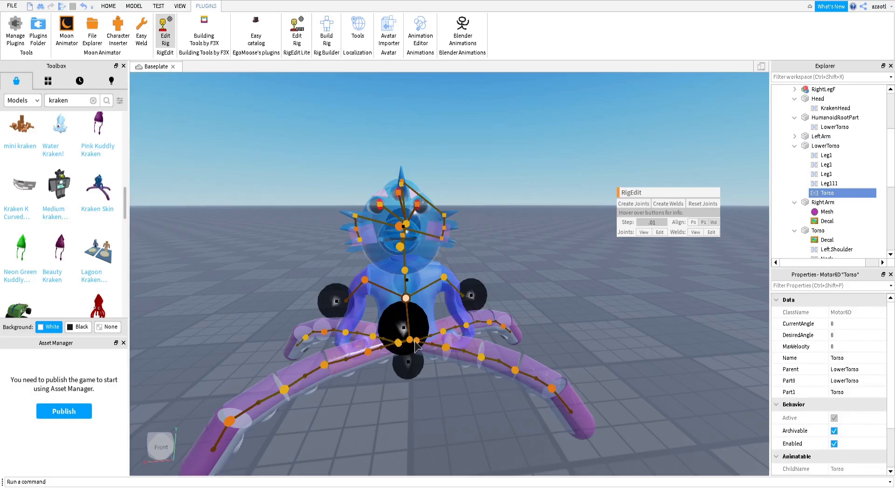
pyautogui.moveTo(406, 215); pyautogui.dragTo(411, 268)
pyautogui.moveTo(430, 290); pyautogui.dragTo(472, 333, button='right')
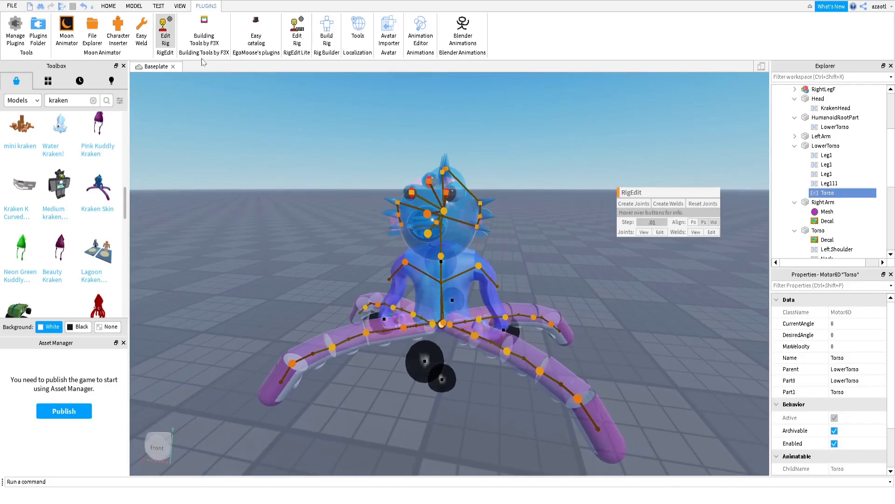
# Exit RigEdit and load the Kraken rig in the Animation Editor
pyautogui.click(163, 24)
pyautogui.click(497, 249)
pyautogui.click(420, 30)
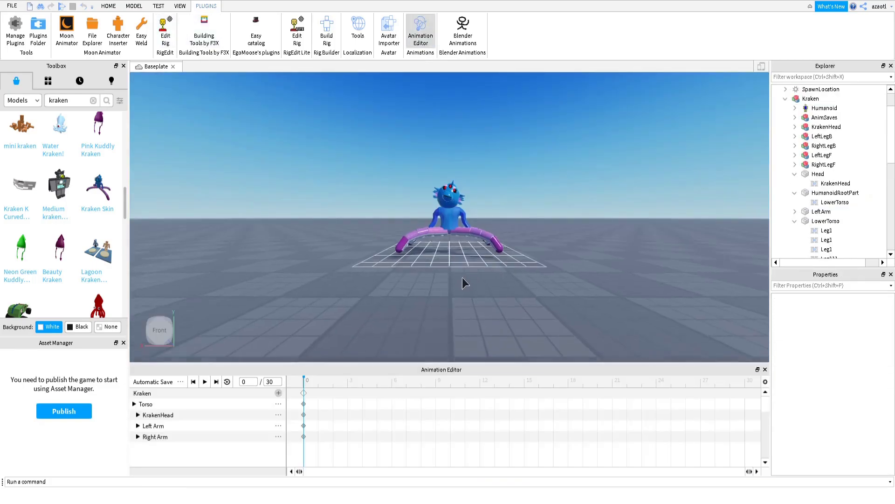
pyautogui.scroll(5, 462, 277)
pyautogui.scroll(1, 462, 277)
pyautogui.press('d')
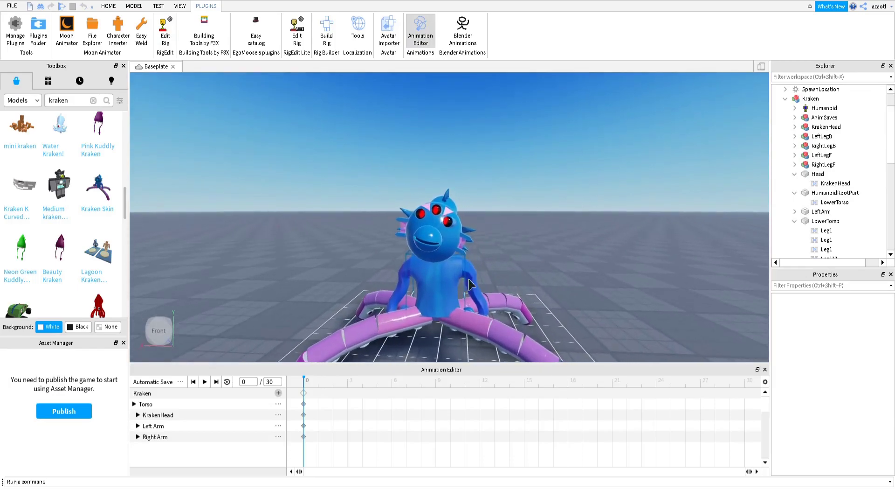
# Rotate the Kraken's Left Arm and Right Arm outward at frame 0 to test the shoulder joints
pyautogui.click(473, 275)
pyautogui.moveTo(549, 260); pyautogui.dragTo(494, 182)
pyautogui.click(414, 273)
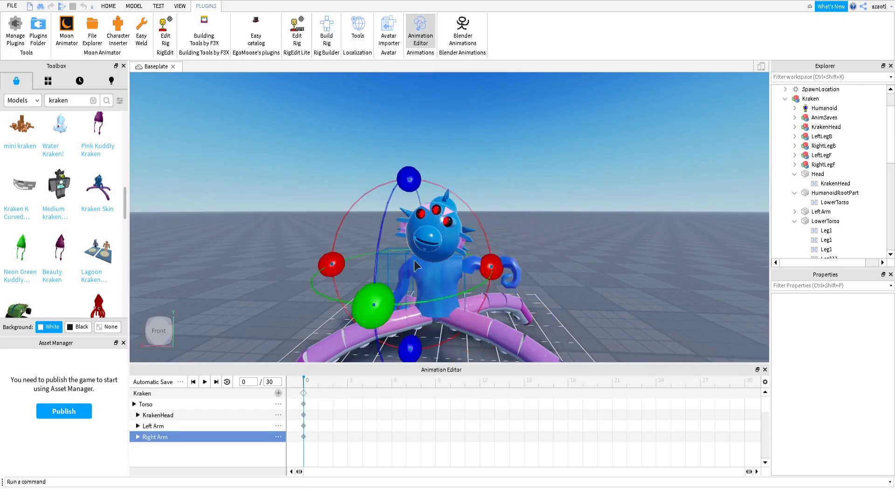
pyautogui.moveTo(496, 273); pyautogui.dragTo(429, 322)
pyautogui.press('a')
pyautogui.press('w')
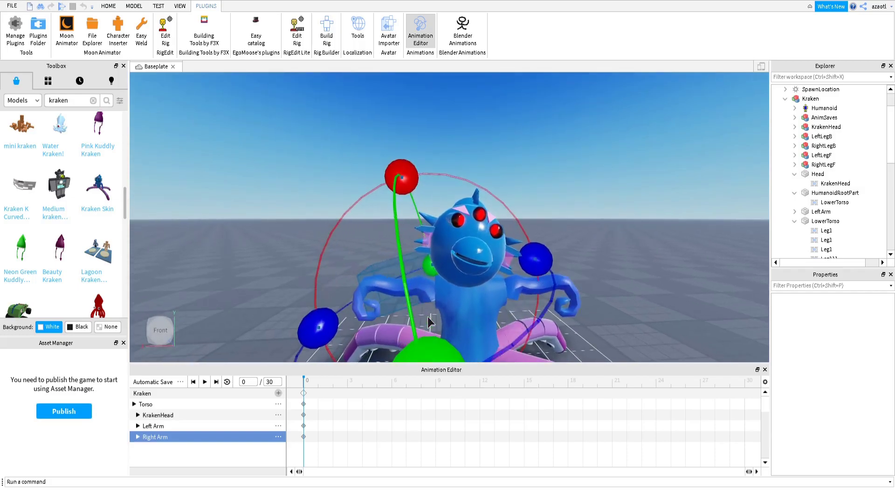
pyautogui.press('q')
pyautogui.moveTo(428, 317); pyautogui.dragTo(428, 317, button='right')
pyautogui.press('w')
pyautogui.scroll(-10, 427, 317)
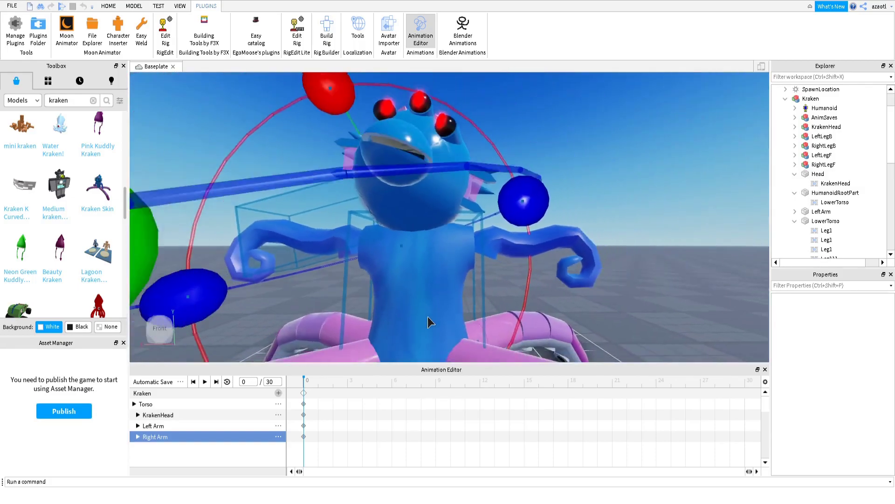
# Close the Animation Editor and open the Kraken model in RigEdit
pyautogui.click(420, 26)
pyautogui.click(433, 194)
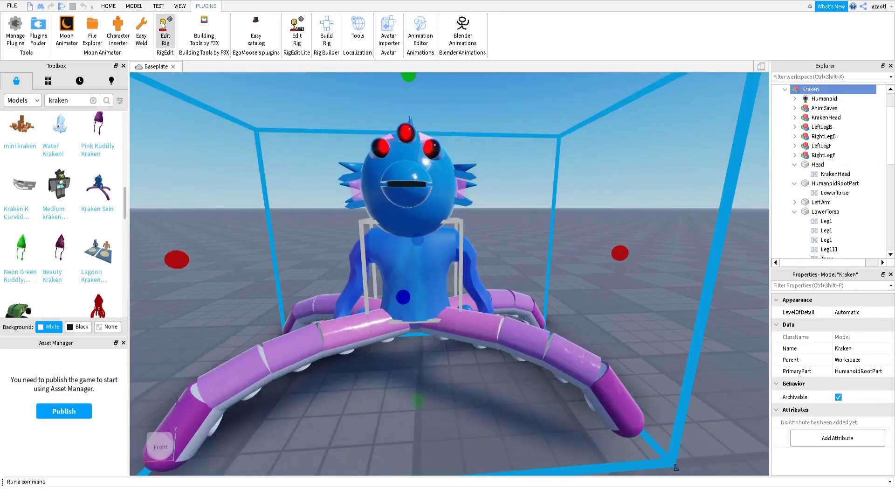
pyautogui.click(162, 25)
pyautogui.click(461, 257)
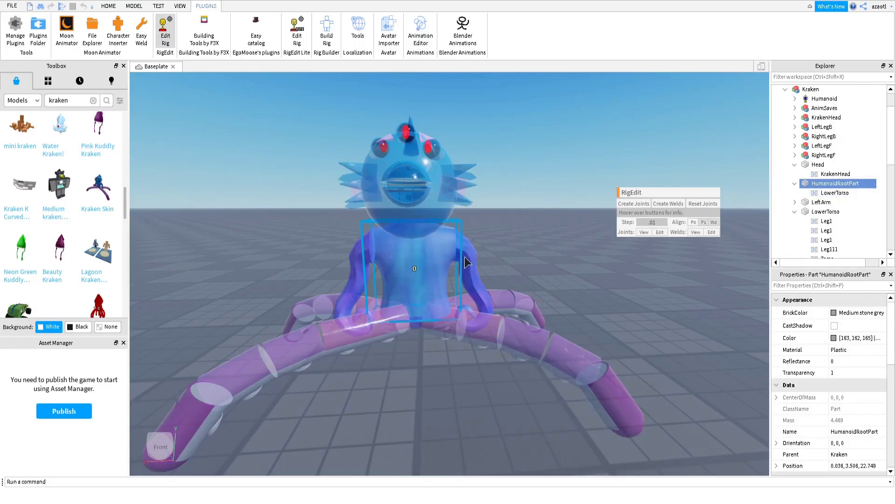
pyautogui.moveTo(503, 281); pyautogui.dragTo(503, 281, button='right')
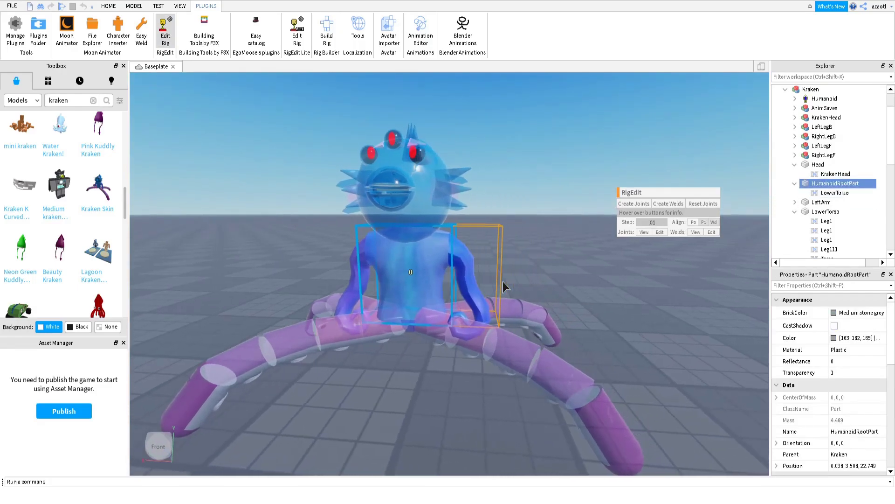
# Select the Left Shoulder joint under Torso and shift its pivot slightly inward and up
pyautogui.click(821, 202)
pyautogui.click(825, 211)
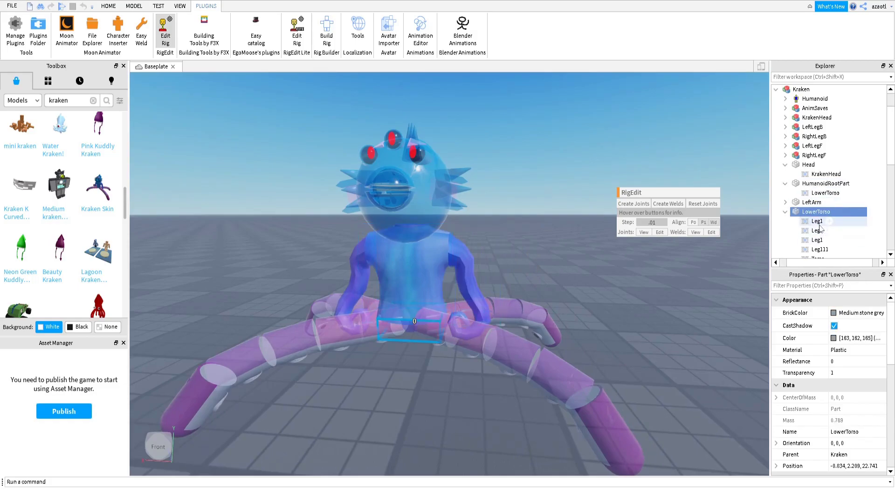
pyautogui.scroll(-4, 820, 227)
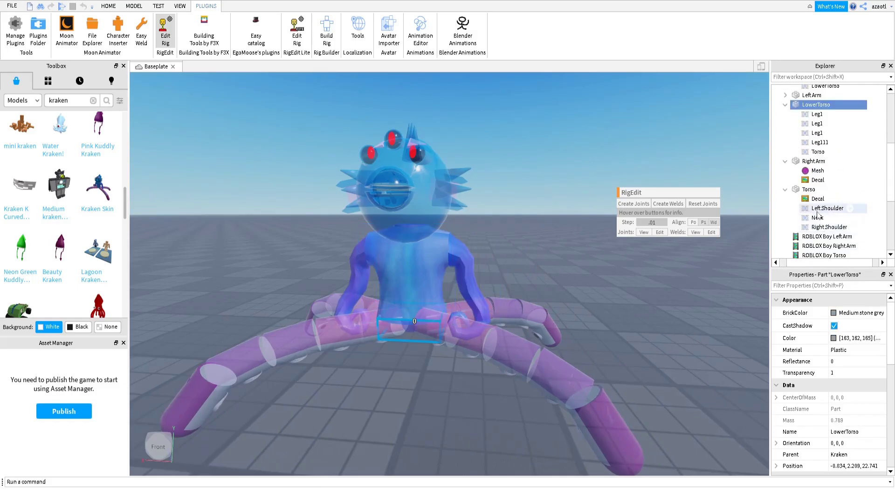
pyautogui.click(828, 208)
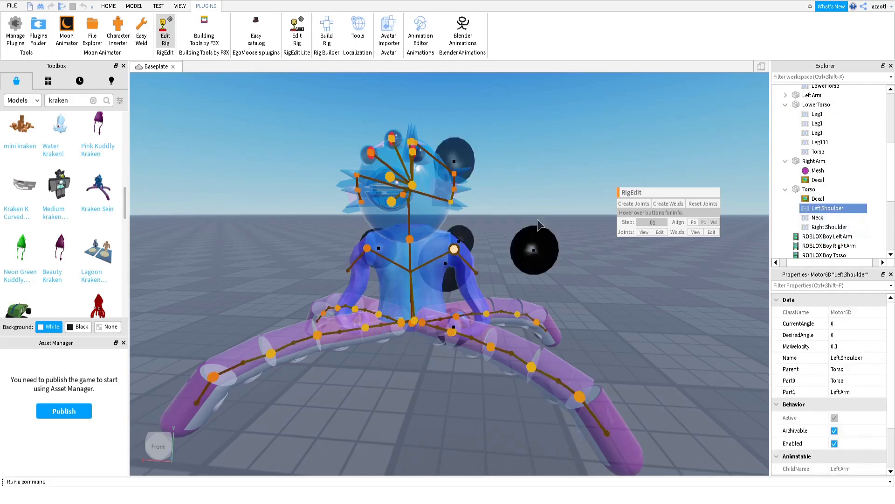
pyautogui.moveTo(469, 159)
pyautogui.mouseDown()
pyautogui.moveTo(464, 152)
pyautogui.moveTo(537, 253)
pyautogui.mouseUp()
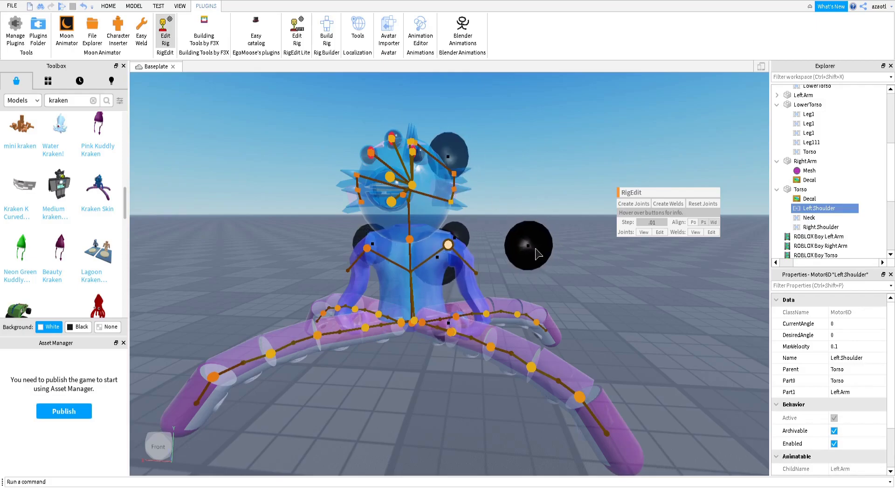
pyautogui.moveTo(469, 278); pyautogui.dragTo(468, 278, button='right')
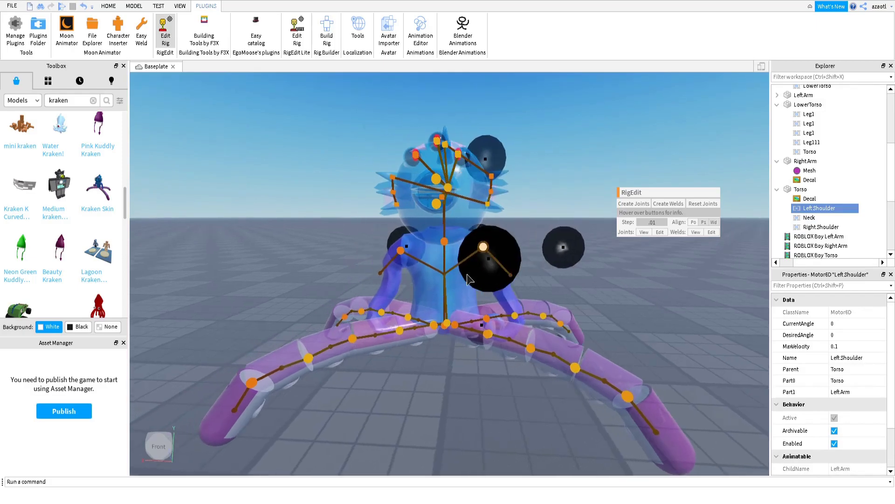
# Reposition the Right Shoulder joint's pivot, raising it slightly and moving it inward to match the left shoulder
pyautogui.click(400, 251)
pyautogui.moveTo(483, 252); pyautogui.dragTo(486, 252)
pyautogui.moveTo(405, 182); pyautogui.dragTo(405, 172)
pyautogui.moveTo(445, 256); pyautogui.dragTo(445, 256, button='right')
pyautogui.press('a')
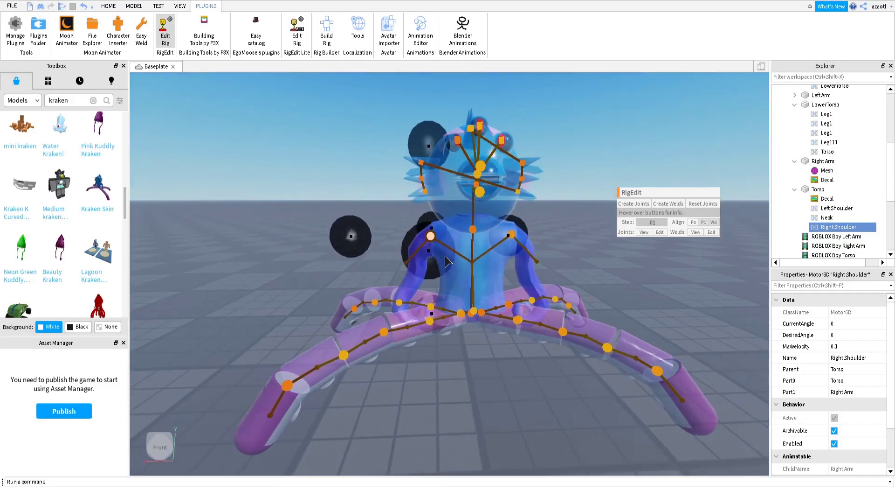
pyautogui.moveTo(516, 228); pyautogui.dragTo(518, 230)
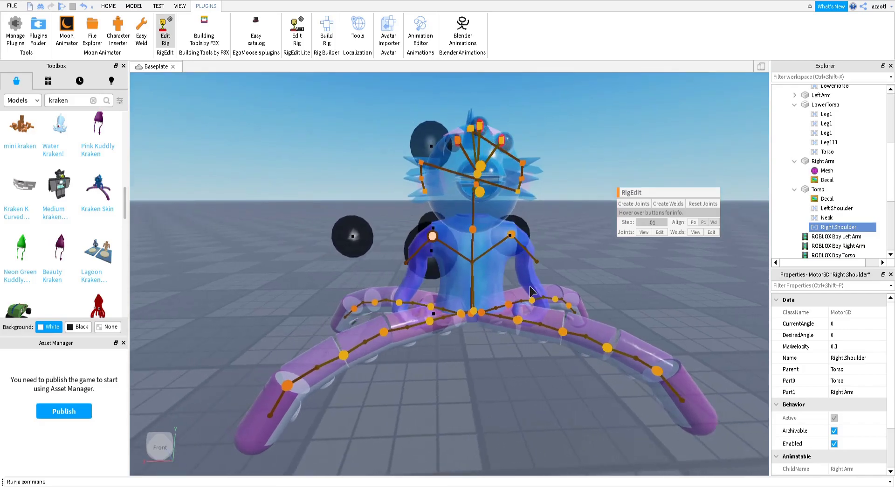
# Exit RigEdit and load the Kraken rig in the Animation Editor again
pyautogui.click(164, 30)
pyautogui.click(421, 30)
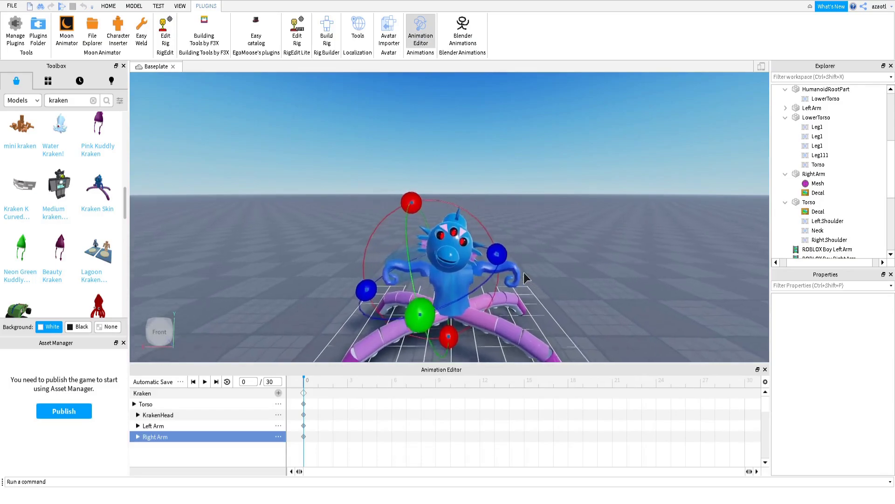
pyautogui.scroll(2, 524, 272)
pyautogui.press('q')
# Select KrakenHead and rotate it at frame 0 to test how the head turns
pyautogui.click(453, 194)
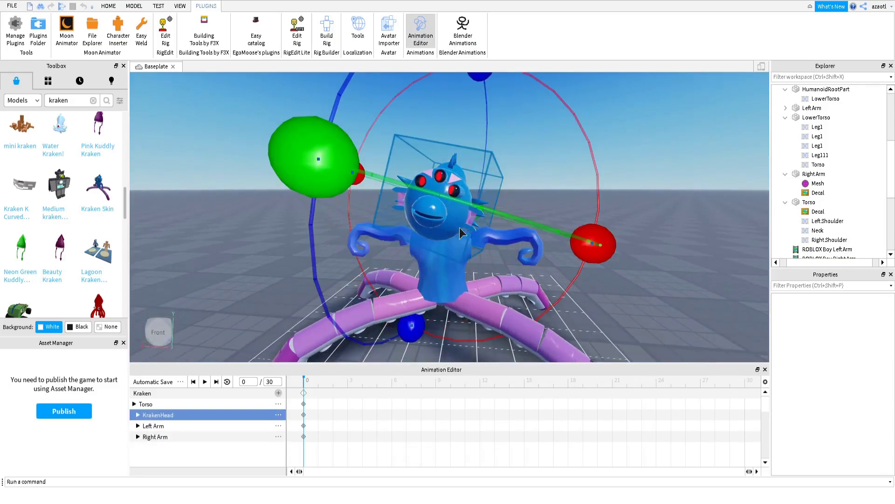
pyautogui.moveTo(599, 251); pyautogui.dragTo(606, 193)
pyautogui.press('d')
pyautogui.moveTo(605, 242); pyautogui.dragTo(594, 248, button='right')
pyautogui.scroll(-3, 595, 252)
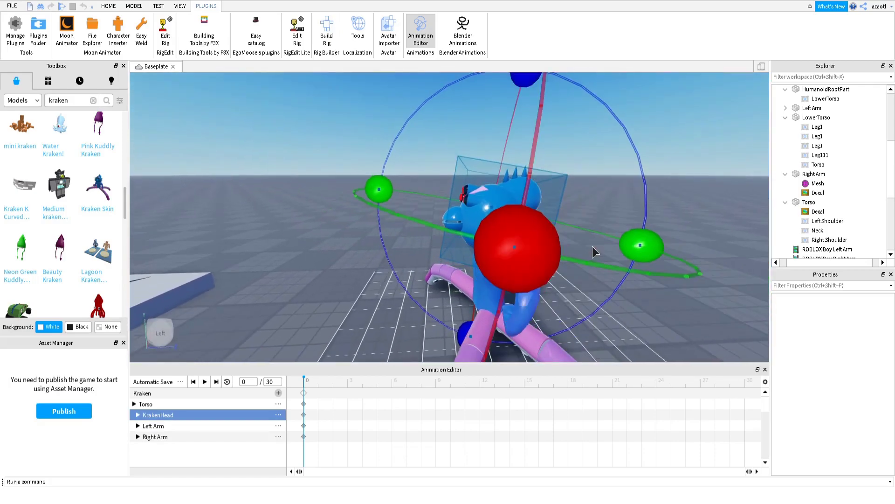
pyautogui.moveTo(520, 81); pyautogui.dragTo(502, 177)
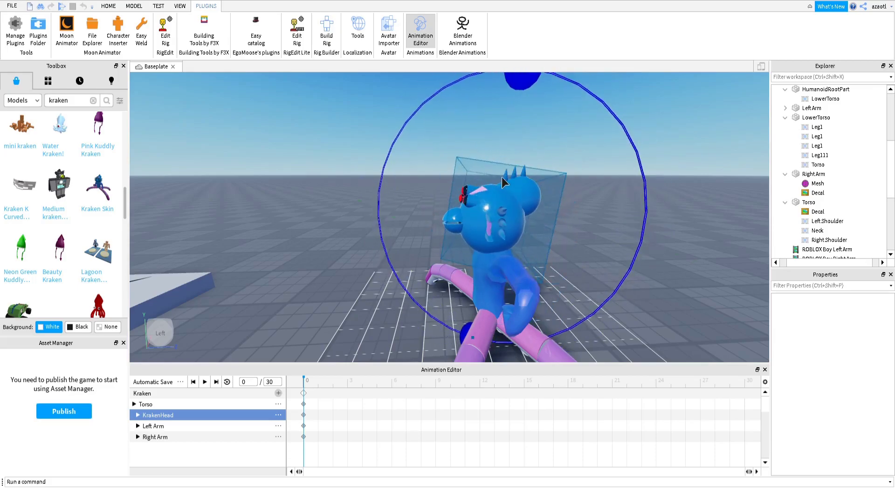
# Open the Kraken in RigEdit and check the Neck joint between Torso and Head
pyautogui.click(417, 28)
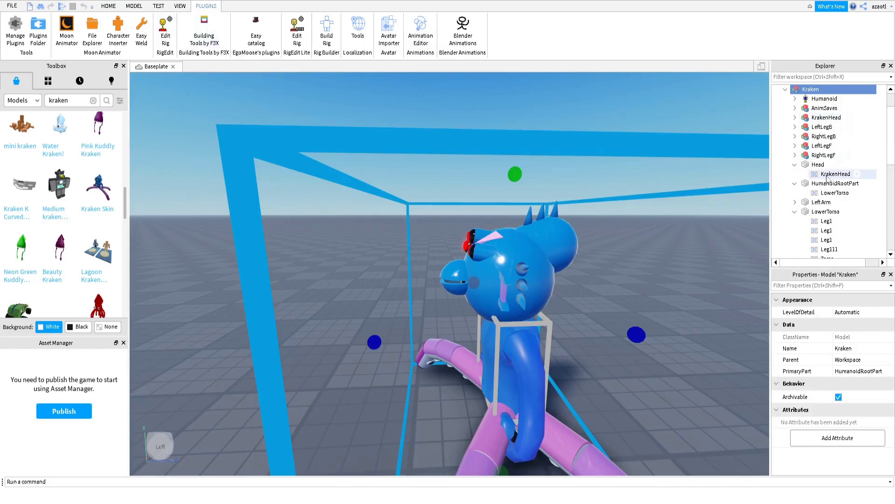
pyautogui.click(814, 167)
pyautogui.click(166, 31)
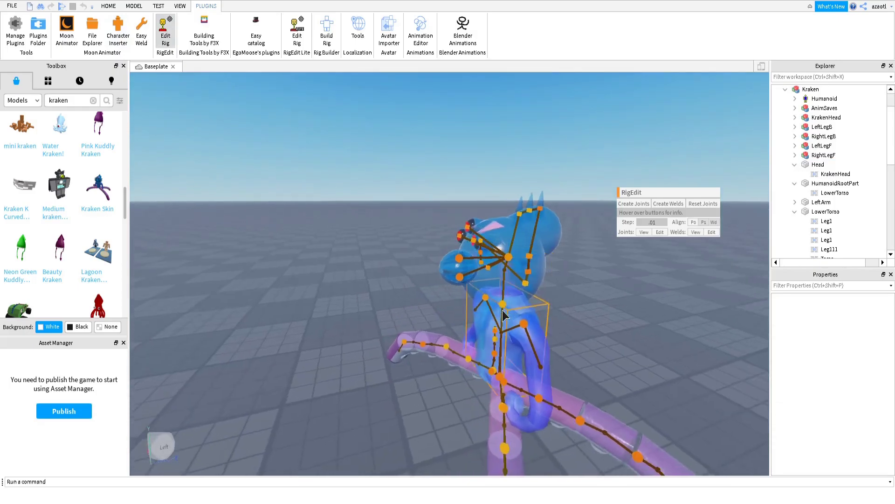
pyautogui.scroll(8, 504, 310)
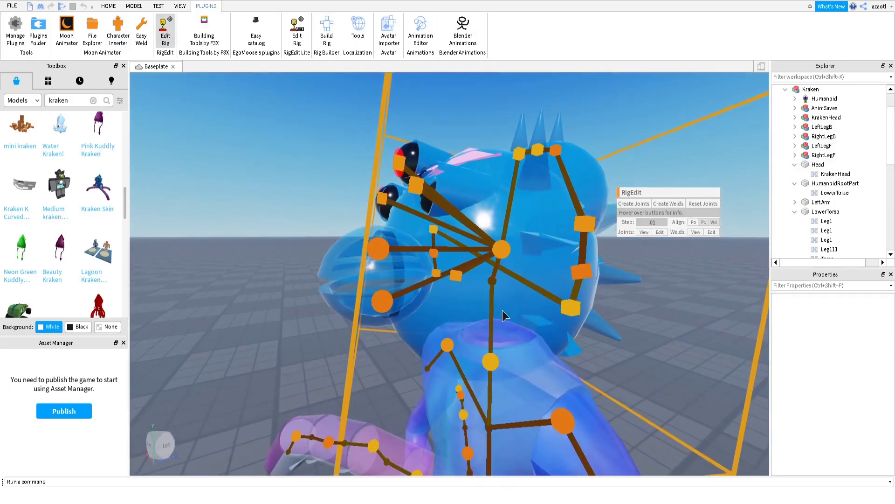
pyautogui.click(489, 364)
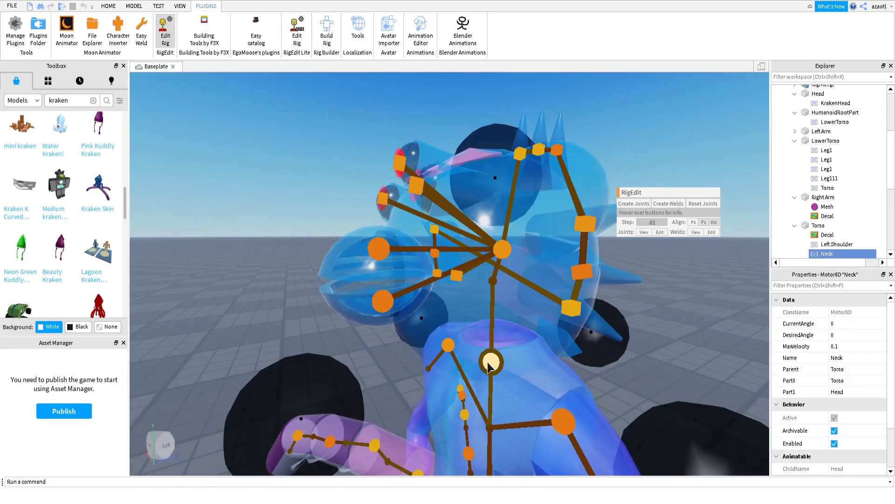
# Exit RigEdit, reload the Kraken in the Animation Editor, and add the Head track to the animation
pyautogui.click(166, 33)
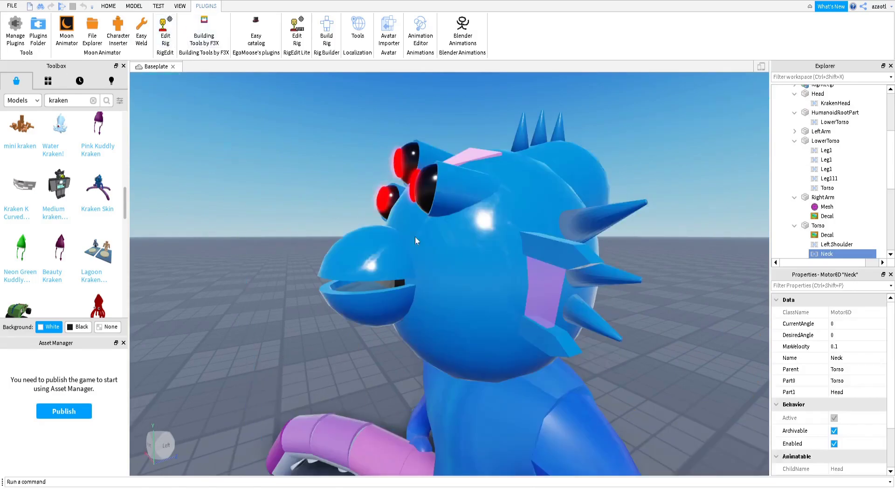
pyautogui.click(399, 231)
pyautogui.click(421, 33)
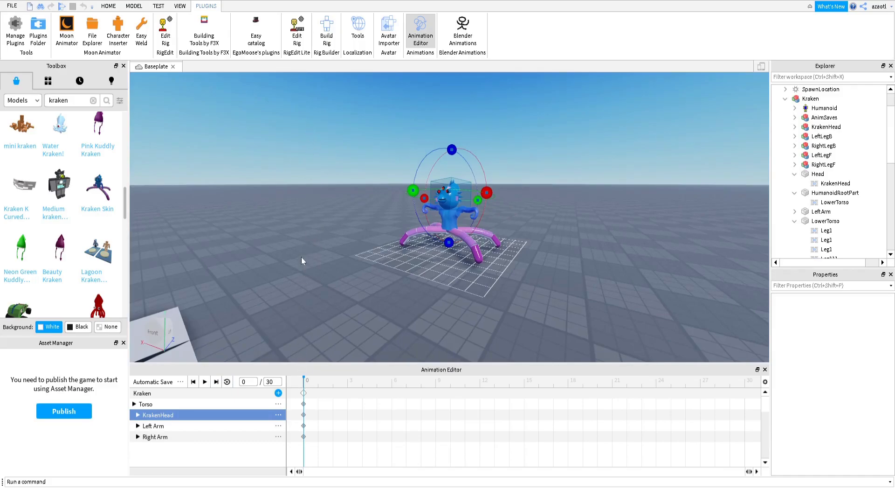
pyautogui.moveTo(508, 248); pyautogui.dragTo(509, 250, button='right')
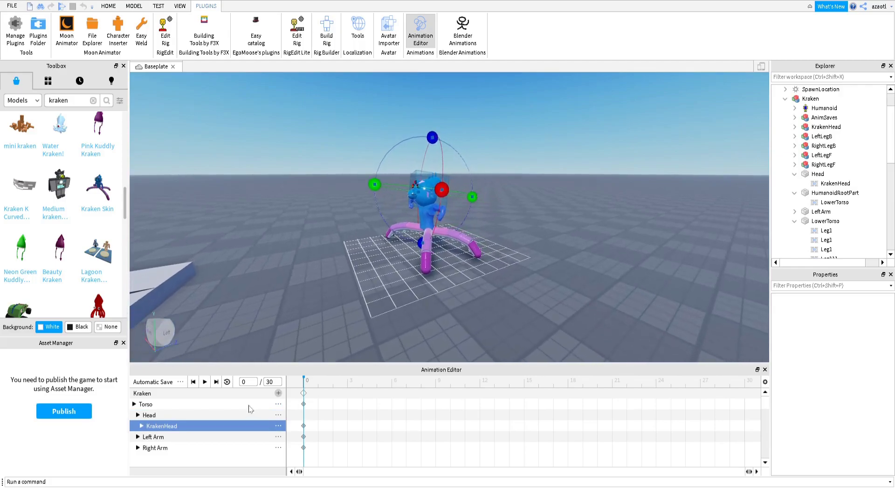
# Rotate the Head track's joint at frame 0 to test the neck, and select KrakenHead for comparison
pyautogui.click(145, 415)
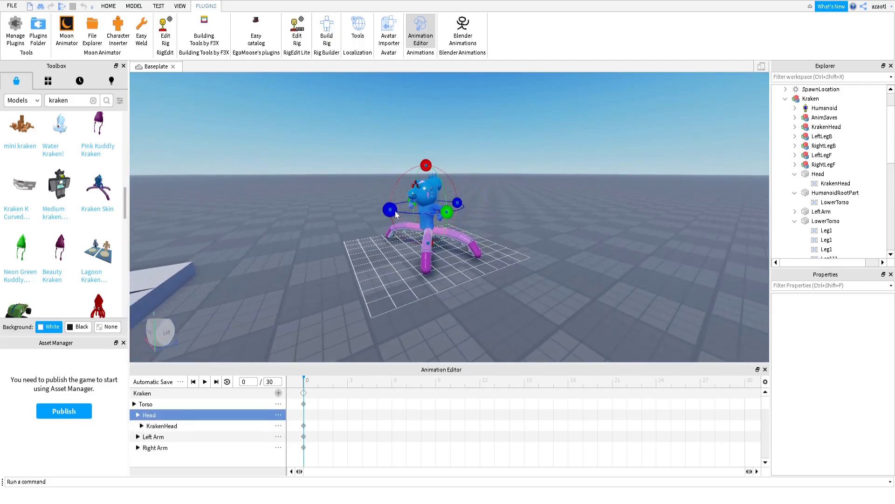
pyautogui.moveTo(416, 172)
pyautogui.mouseDown()
pyautogui.moveTo(408, 183)
pyautogui.moveTo(436, 176)
pyautogui.moveTo(427, 169)
pyautogui.moveTo(418, 183)
pyautogui.mouseUp()
pyautogui.scroll(6, 436, 172)
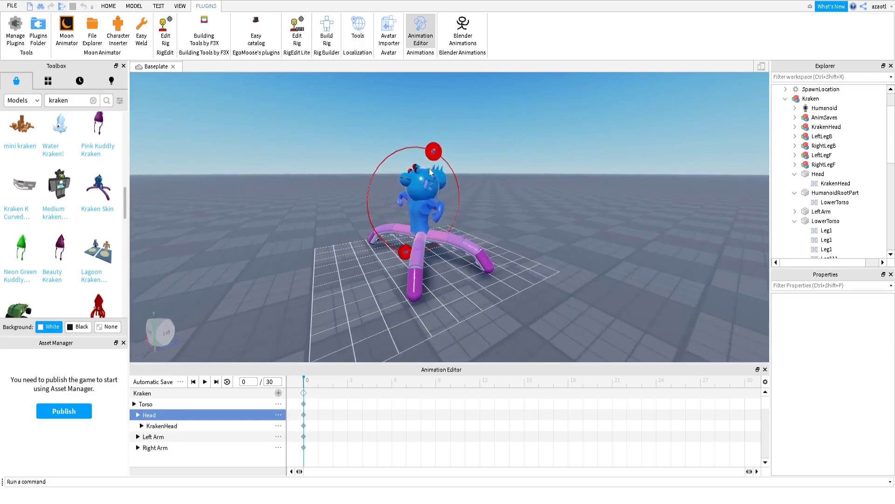
pyautogui.moveTo(410, 172)
pyautogui.mouseDown()
pyautogui.moveTo(393, 181)
pyautogui.moveTo(407, 164)
pyautogui.mouseUp()
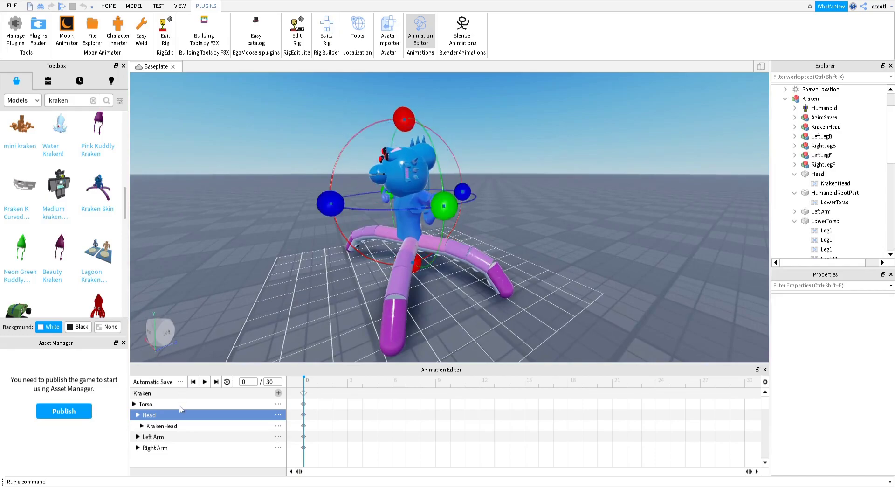
pyautogui.click(164, 425)
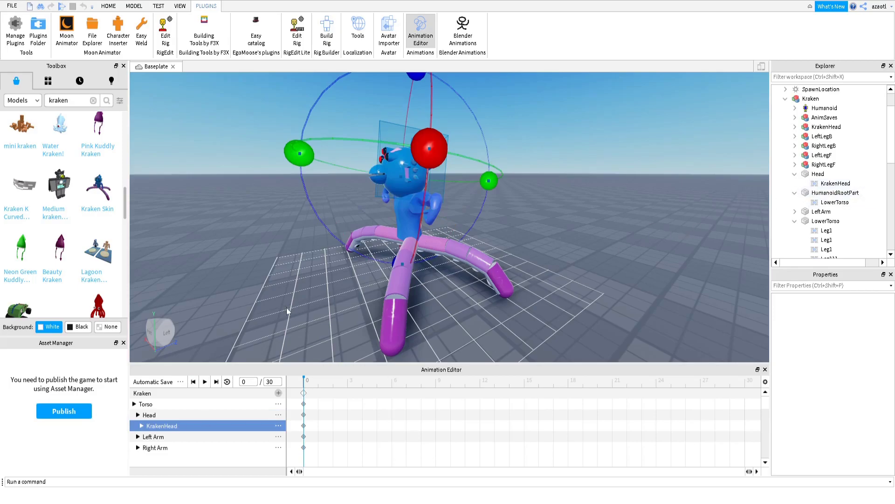
pyautogui.moveTo(290, 235); pyautogui.dragTo(291, 236, button='right')
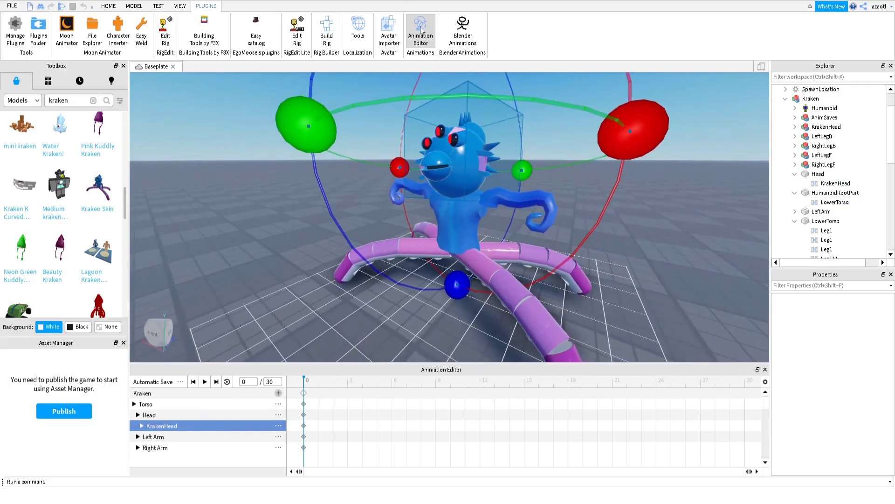
# Close the Animation Editor, reselect the Kraken model, and load it in the editor again
pyautogui.click(421, 28)
pyautogui.scroll(5, 474, 213)
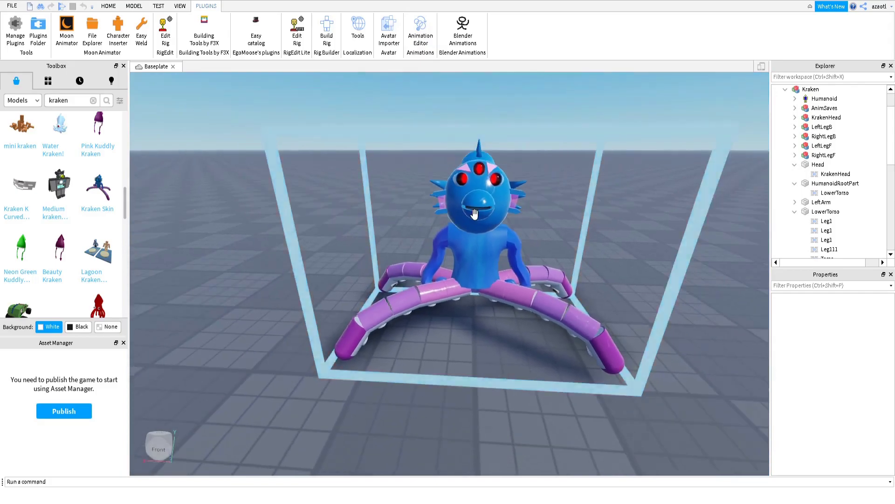
pyautogui.click(474, 213)
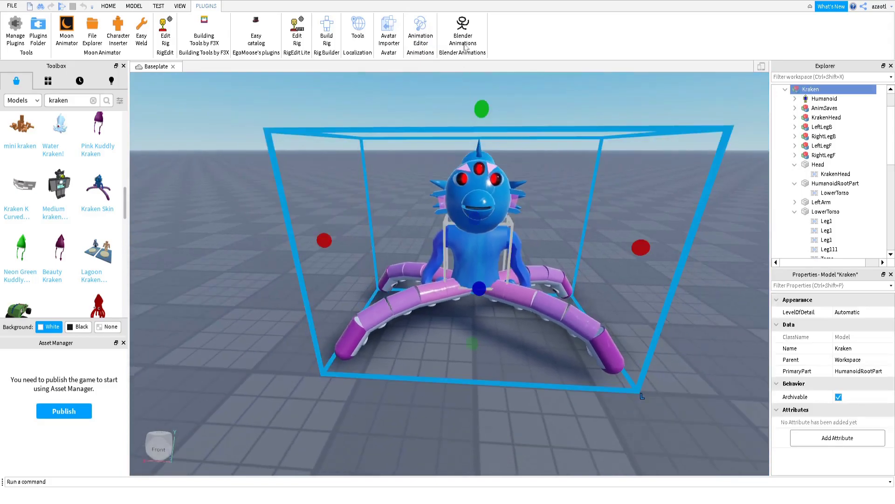
pyautogui.click(421, 29)
# Examine the posed Kraken rig from several distances and angles
pyautogui.moveTo(507, 247); pyautogui.dragTo(508, 247, button='right')
pyautogui.press('w')
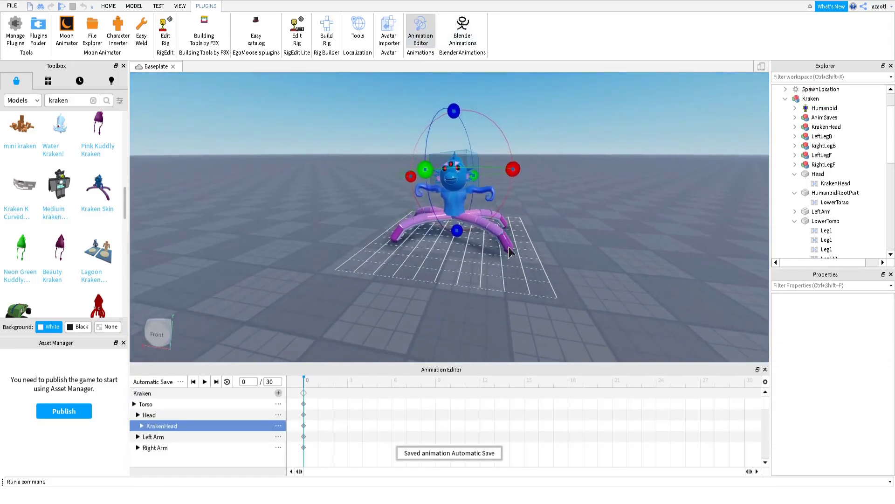
pyautogui.press('e')
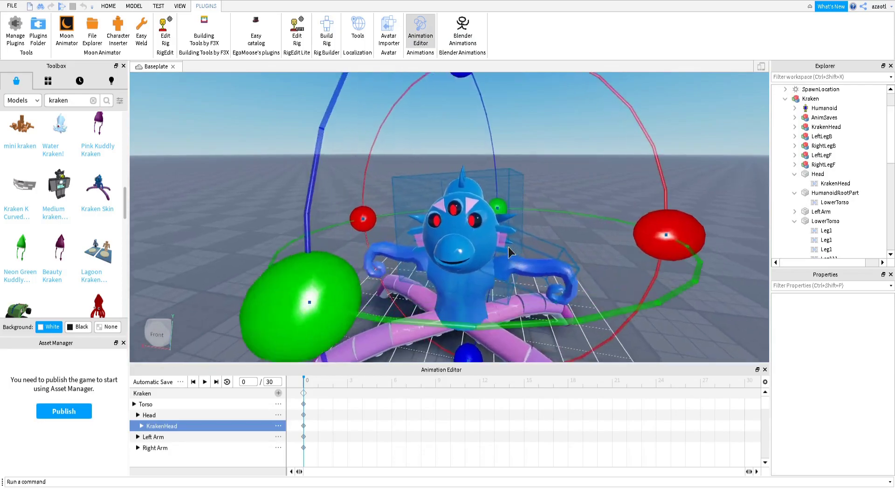
pyautogui.press('s')
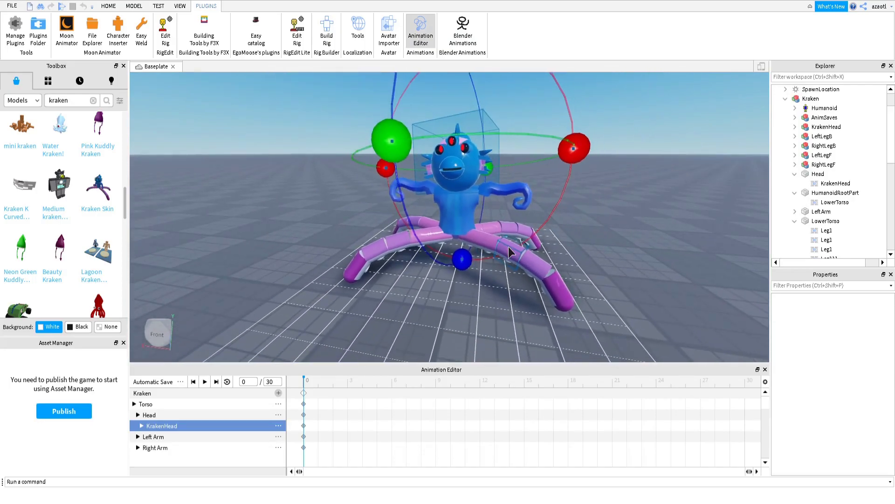
pyautogui.press('q')
pyautogui.press('a')
pyautogui.moveTo(522, 233); pyautogui.dragTo(561, 204, button='right')
pyautogui.press('w')
pyautogui.press('d')
pyautogui.press('s')
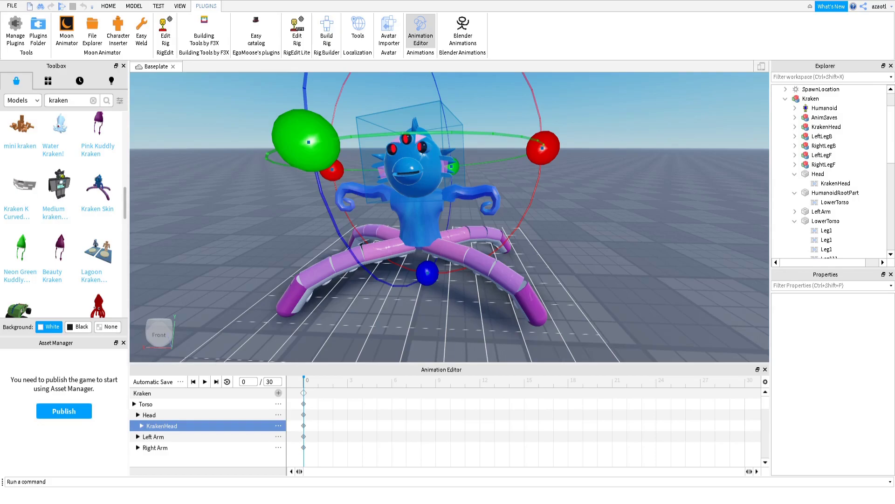
# Rotate the Kraken's FLeg1 leg joint at frame 0 to test where the leg pivots
pyautogui.moveTo(569, 233); pyautogui.dragTo(548, 261, button='right')
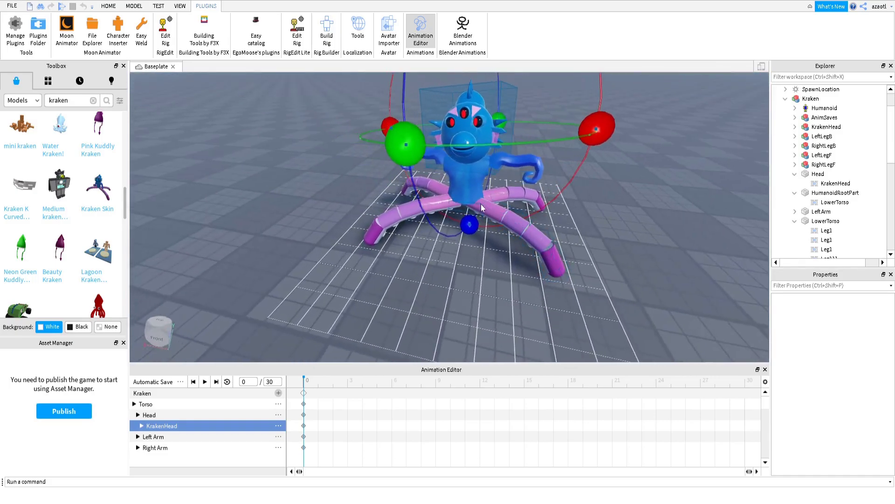
pyautogui.click(482, 208)
pyautogui.click(522, 238)
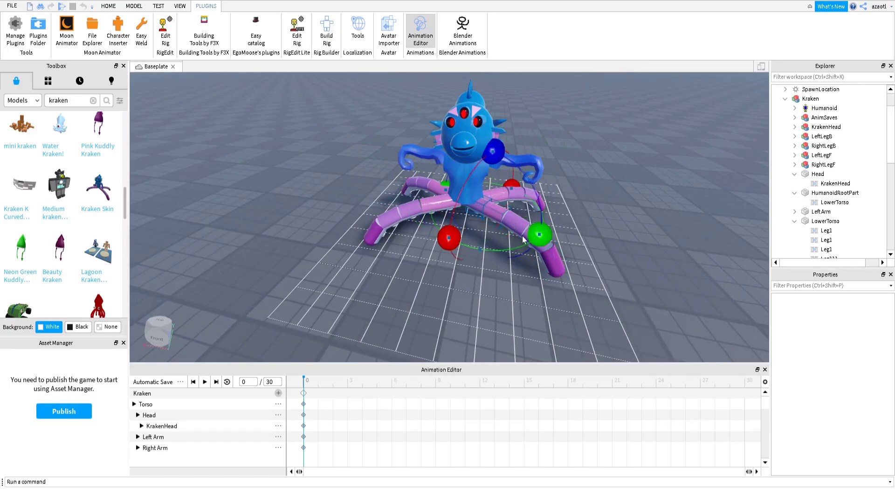
pyautogui.moveTo(535, 233); pyautogui.dragTo(471, 259)
pyautogui.moveTo(472, 259); pyautogui.dragTo(432, 236, button='right')
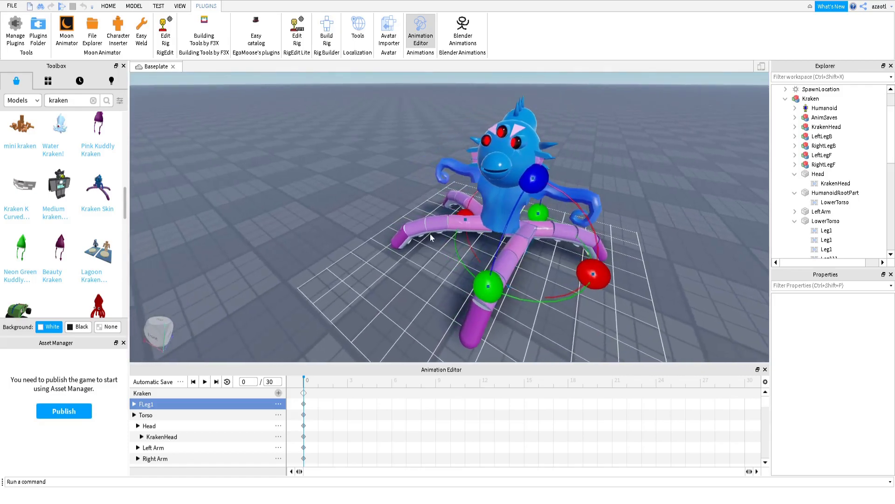
# Rotate the Leg1F leg joint at frame 0 to test its pivot at the torso
pyautogui.click(477, 223)
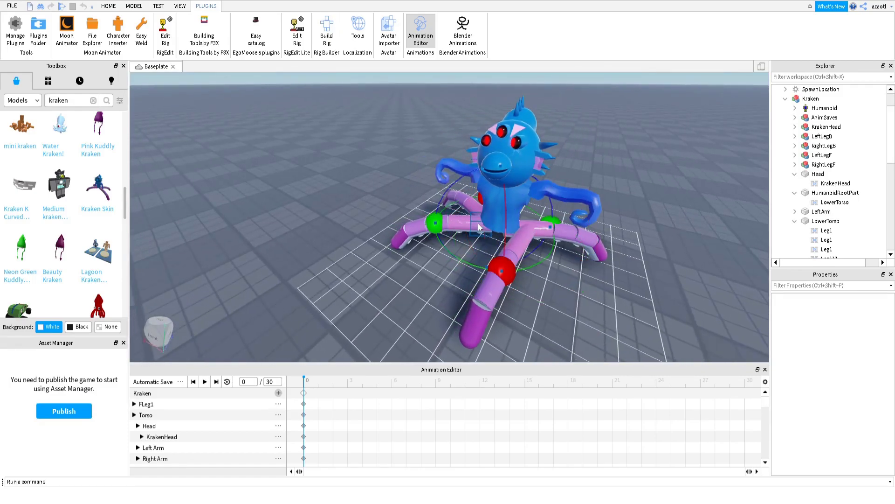
pyautogui.moveTo(443, 234); pyautogui.dragTo(463, 268)
pyautogui.moveTo(464, 268); pyautogui.dragTo(508, 268, button='right')
pyautogui.scroll(3, 507, 268)
pyautogui.scroll(-2, 507, 265)
# Rotate the BLeg1 and Leg111B joints at frame 0 to test the pivots of the remaining two legs
pyautogui.click(480, 242)
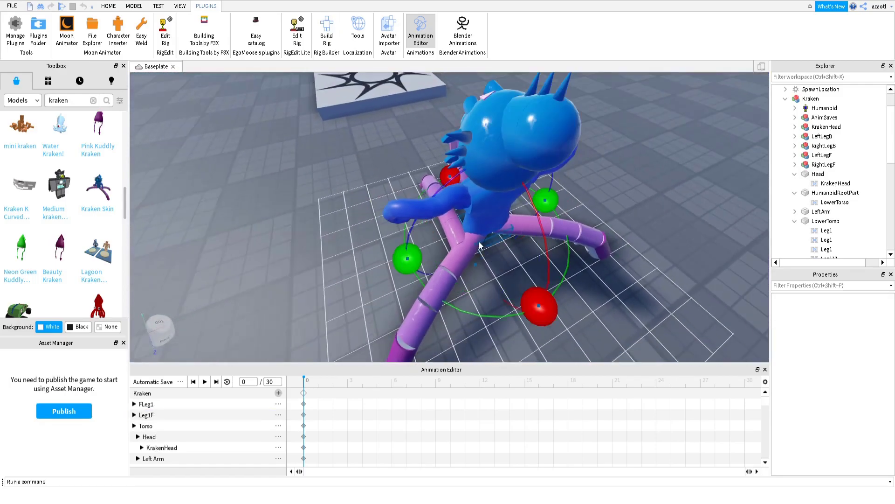
pyautogui.click(472, 243)
pyautogui.click(476, 261)
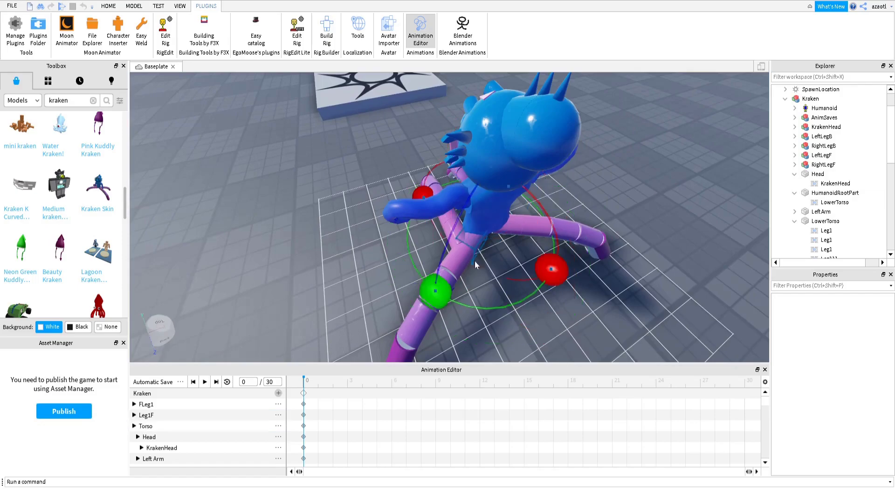
pyautogui.moveTo(442, 290); pyautogui.dragTo(496, 308)
pyautogui.click(519, 232)
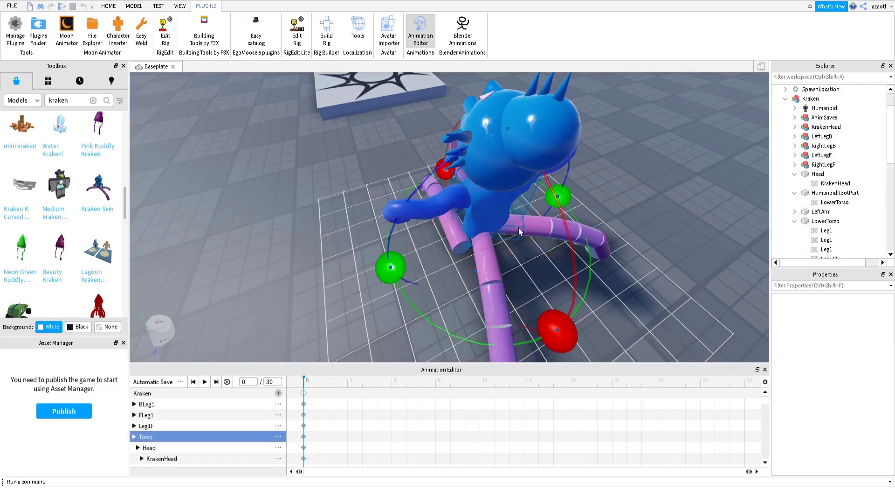
pyautogui.click(519, 231)
pyautogui.moveTo(567, 228); pyautogui.dragTo(542, 273)
pyautogui.moveTo(521, 248); pyautogui.dragTo(522, 248, button='right')
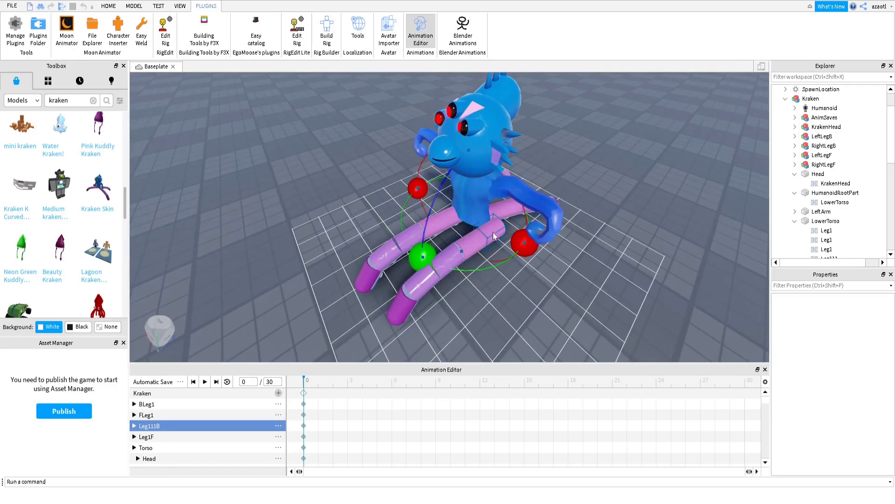
# Close the Animation Editor, select the Kraken model, and open its joints in RigEdit
pyautogui.click(422, 32)
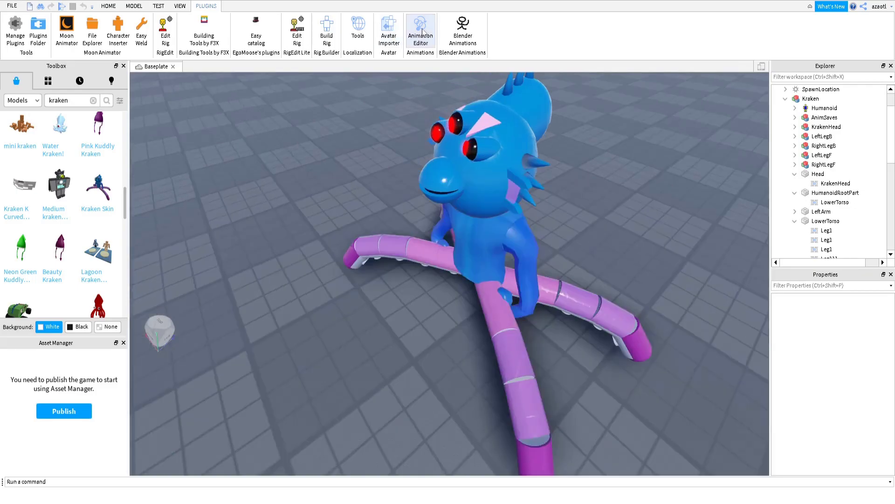
pyautogui.click(443, 126)
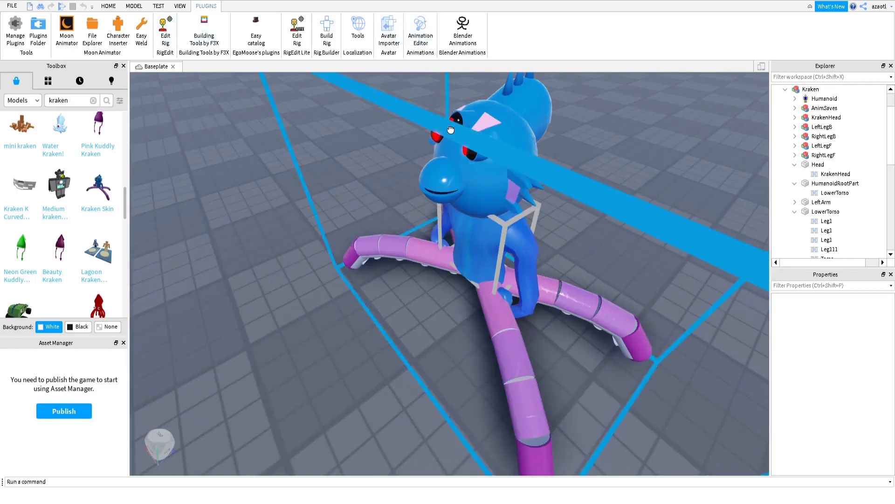
pyautogui.scroll(10, 409, 248)
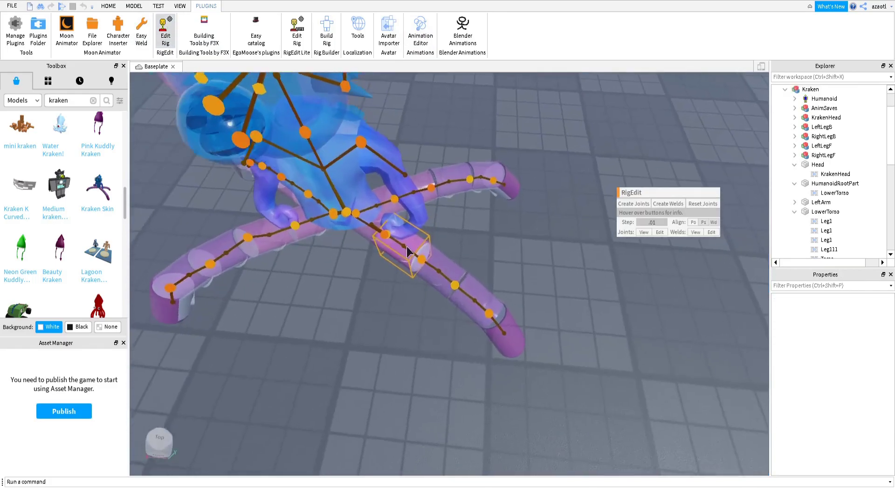
pyautogui.moveTo(410, 248); pyautogui.dragTo(409, 250, button='right')
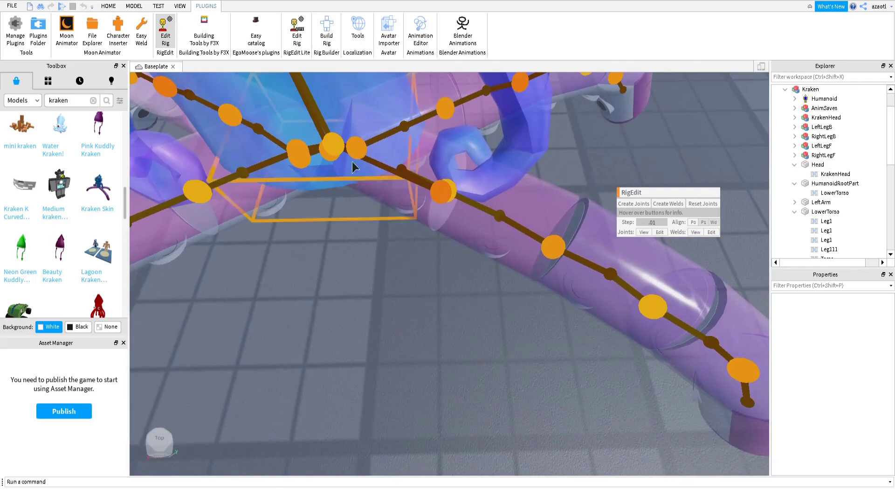
# Nudge the Leg1 joint connecting LowerTorso to BLeg1 closer to the center of the leg's base
pyautogui.click(364, 147)
pyautogui.click(357, 147)
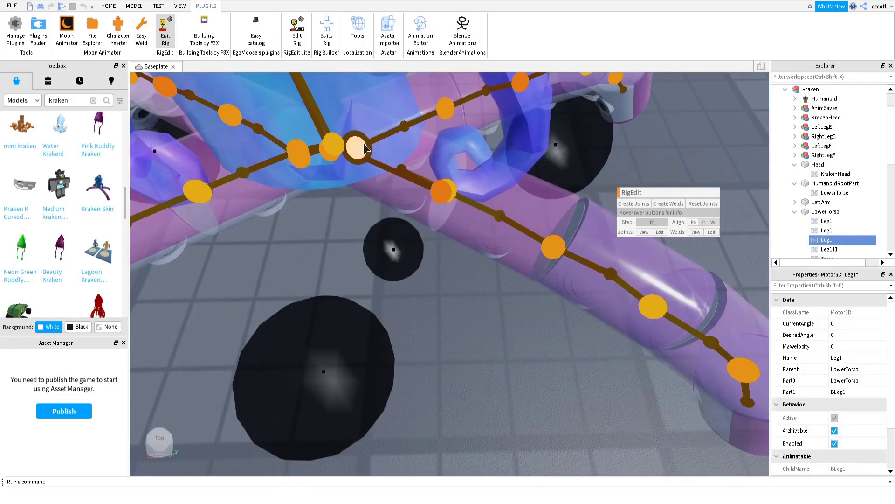
pyautogui.moveTo(431, 220); pyautogui.dragTo(432, 225, button='right')
pyautogui.moveTo(514, 260); pyautogui.dragTo(514, 260, button='right')
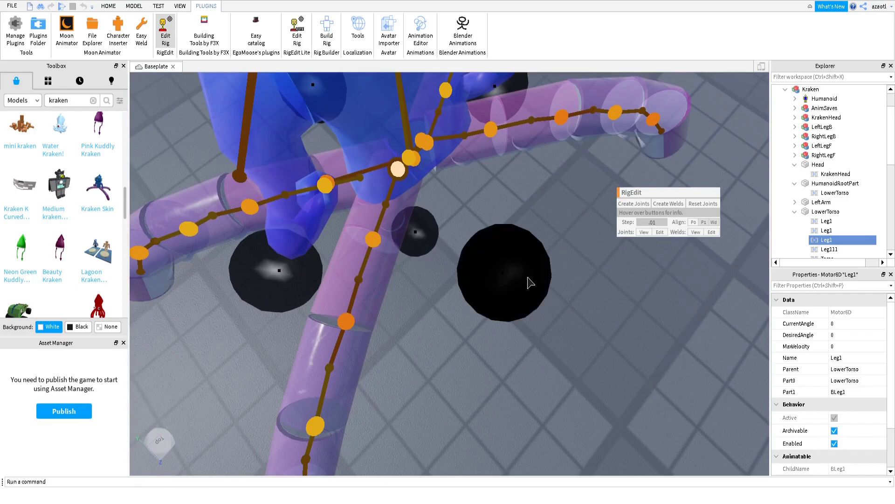
pyautogui.moveTo(528, 276)
pyautogui.mouseDown()
pyautogui.moveTo(513, 265)
pyautogui.moveTo(532, 287)
pyautogui.mouseUp()
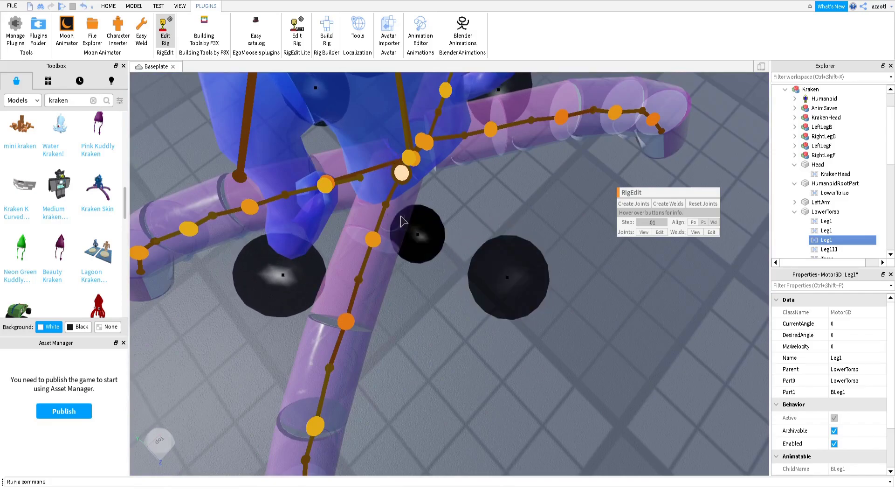
# Move the Leg1 joint connecting LowerTorso to FLeg1 inward to the base of the leg at the torso
pyautogui.click(334, 186)
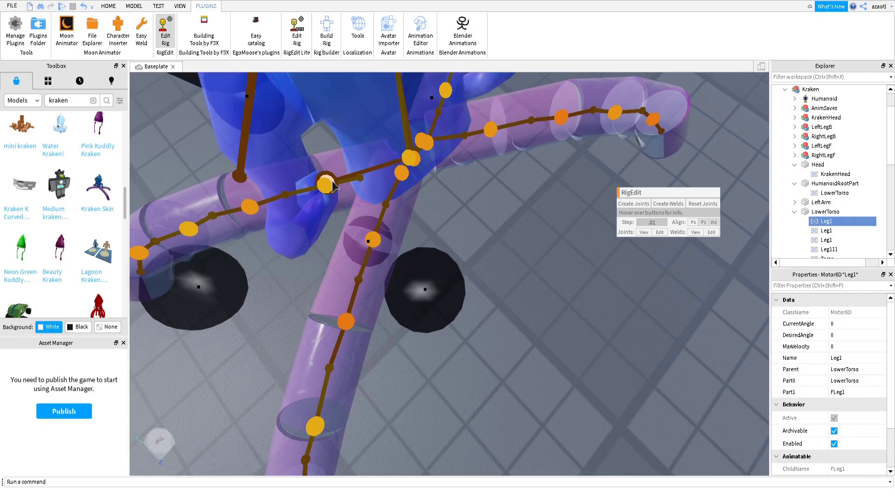
pyautogui.moveTo(436, 167); pyautogui.dragTo(438, 169, button='right')
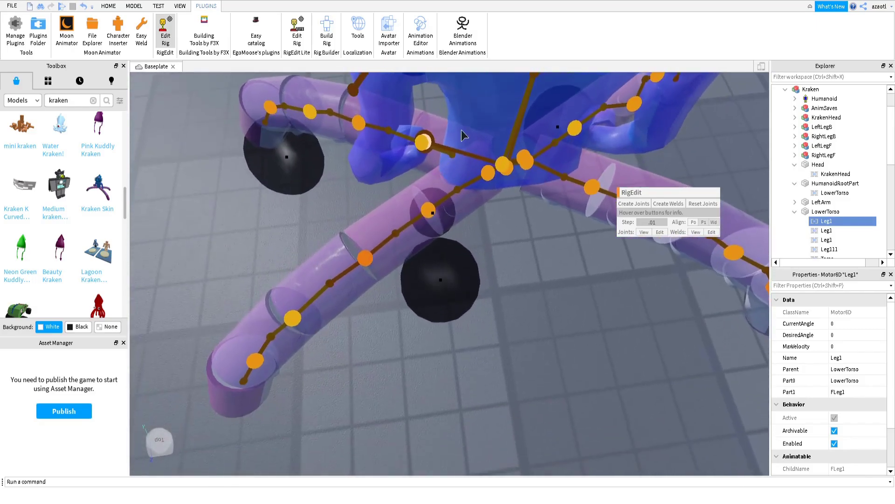
pyautogui.moveTo(568, 140); pyautogui.dragTo(594, 143)
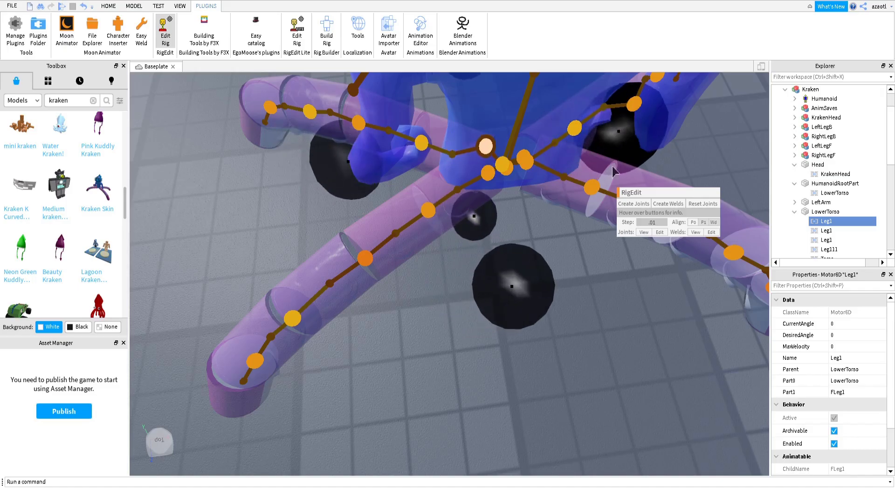
pyautogui.moveTo(485, 236); pyautogui.dragTo(485, 232, button='right')
pyautogui.press('a')
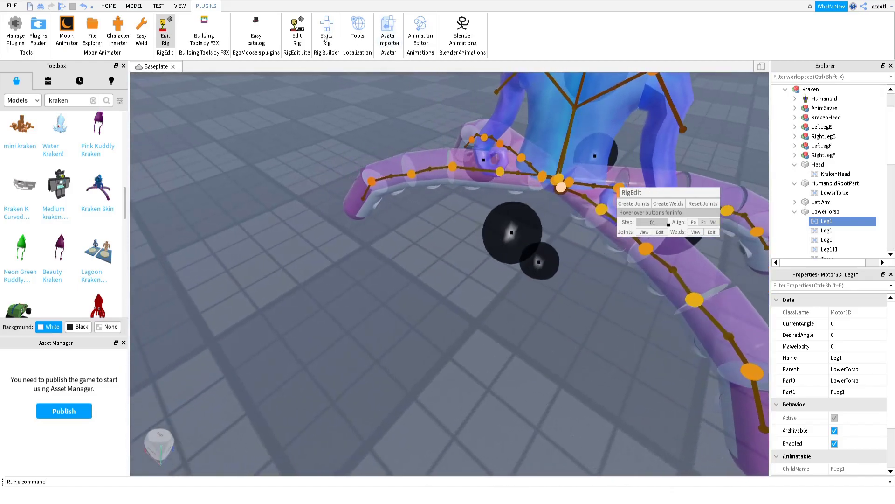
# Exit RigEdit and reload the Kraken in the Animation Editor with its legs in view
pyautogui.click(165, 34)
pyautogui.click(410, 35)
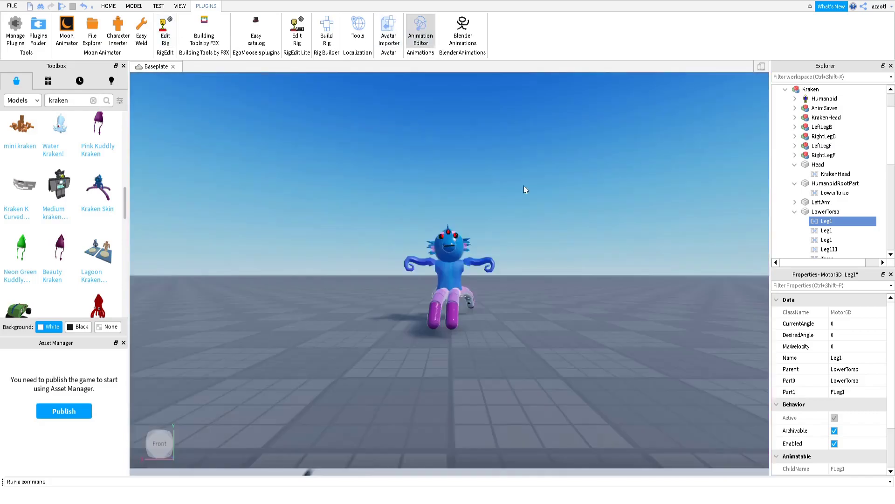
pyautogui.press('w')
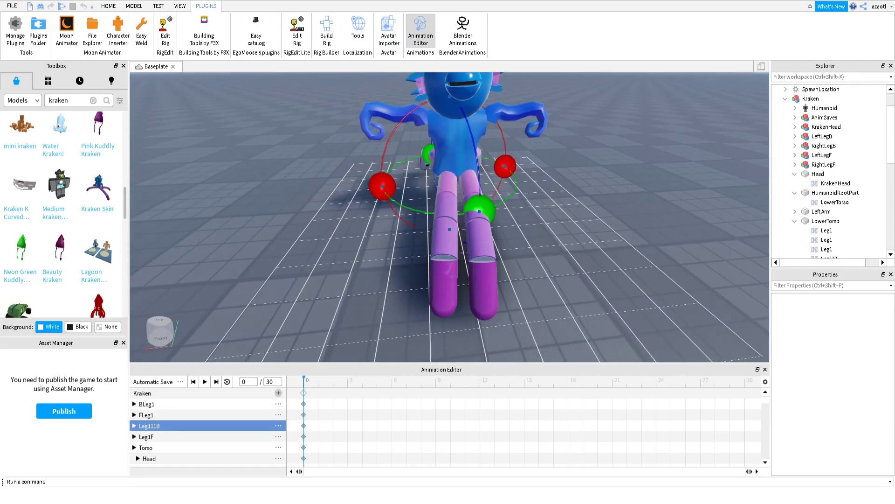
pyautogui.moveTo(545, 231); pyautogui.dragTo(545, 231, button='right')
pyautogui.press('d')
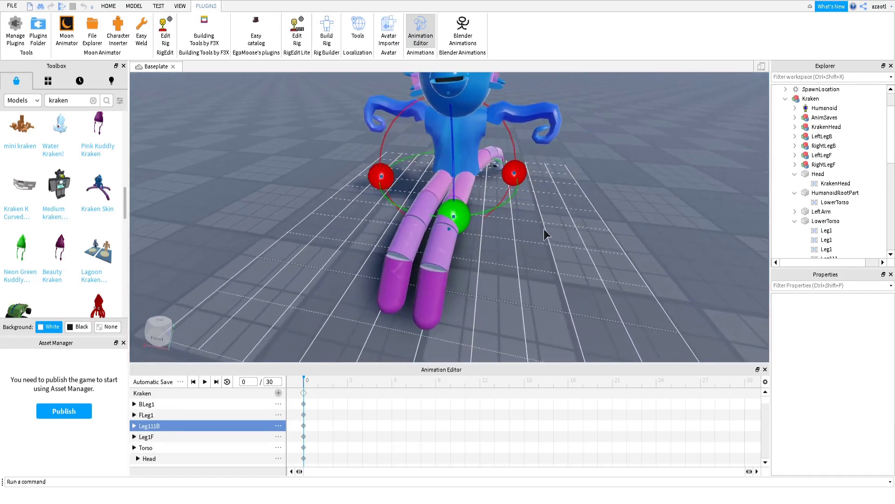
# Rotate the Leg111B and BLeg1 joints outward at frame 0 to spread the two nearly parallel legs
pyautogui.click(465, 180)
pyautogui.moveTo(445, 216); pyautogui.dragTo(495, 223)
pyautogui.click(441, 184)
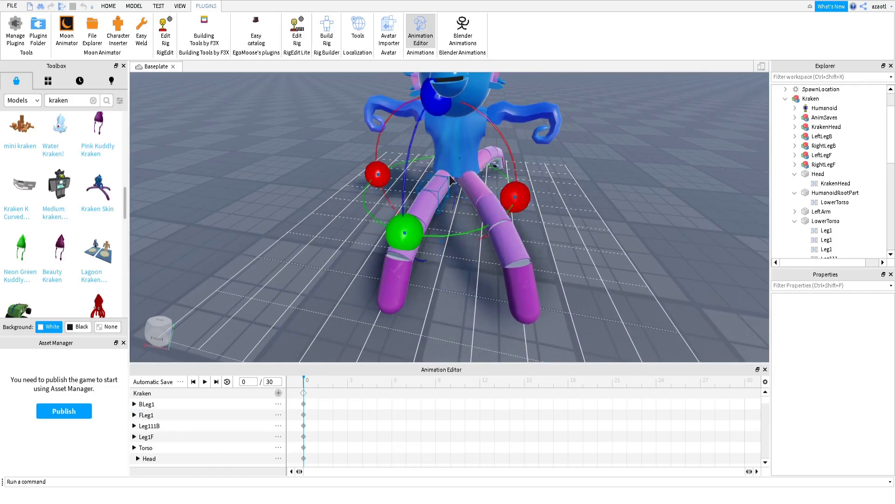
pyautogui.click(447, 180)
pyautogui.moveTo(414, 209); pyautogui.dragTo(399, 201)
pyautogui.moveTo(451, 220); pyautogui.dragTo(451, 219, button='right')
# Fine-tune the BLeg1 and Leg111B rotations at frame 0 so both legs splay out evenly from the torso
pyautogui.click(434, 166)
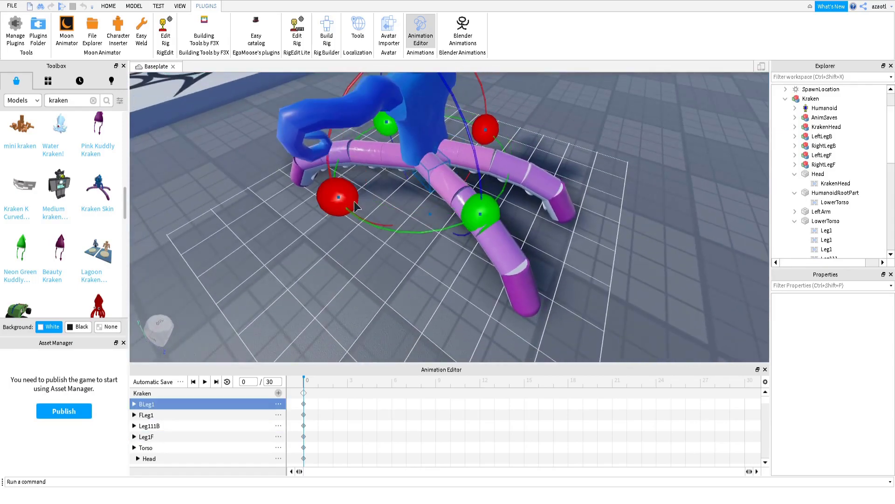
pyautogui.moveTo(494, 208); pyautogui.dragTo(460, 220)
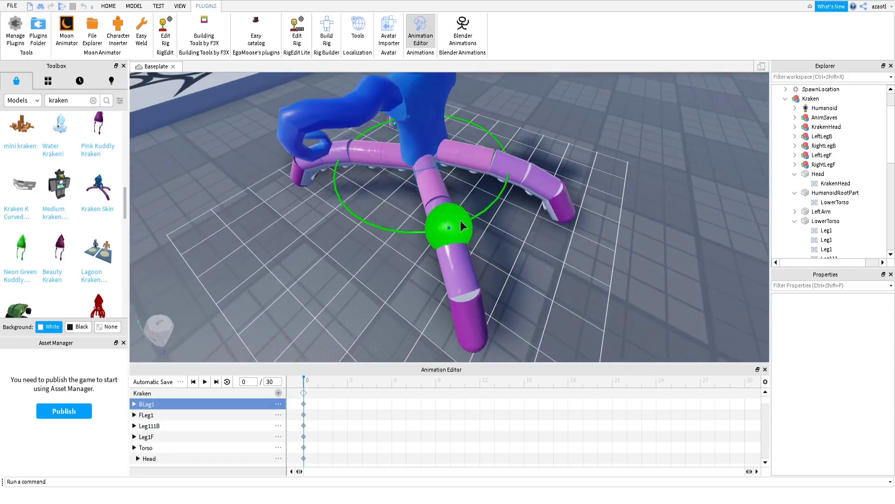
pyautogui.click(455, 155)
pyautogui.moveTo(508, 173); pyautogui.dragTo(513, 149)
pyautogui.moveTo(513, 183); pyautogui.dragTo(518, 180, button='right')
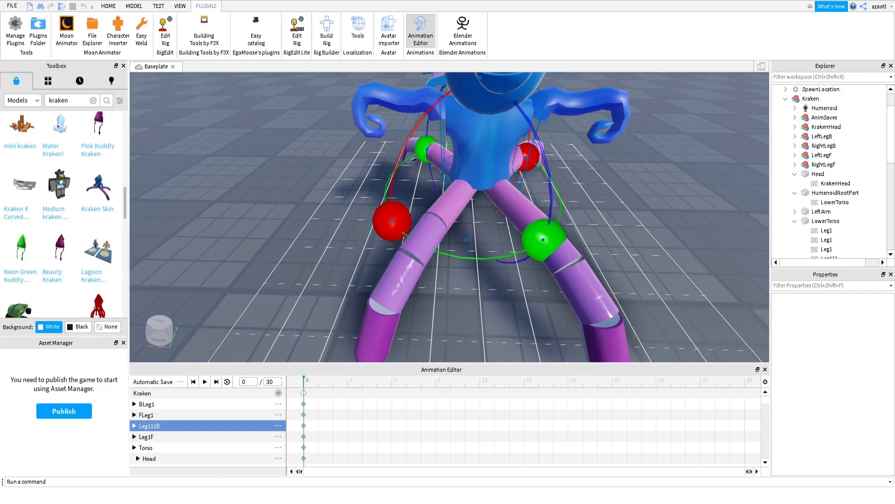
# Rotate both of the Kraken's arms downward at frame 0 so they hang beside the torso
pyautogui.moveTo(507, 186); pyautogui.dragTo(511, 185, button='right')
pyautogui.click(542, 167)
pyautogui.moveTo(606, 231); pyautogui.dragTo(607, 232, button='right')
pyautogui.moveTo(594, 139); pyautogui.dragTo(606, 243)
pyautogui.click(438, 256)
pyautogui.moveTo(464, 173); pyautogui.dragTo(461, 278)
pyautogui.moveTo(491, 285); pyautogui.dragTo(491, 284, button='right')
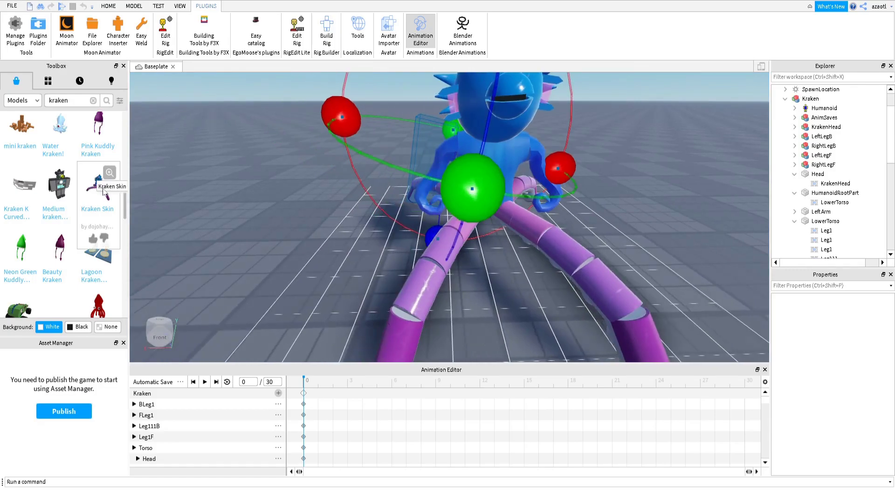
# Select the FLeg1 segment beside the torso and rotate it vertically at frame 0
pyautogui.moveTo(445, 272); pyautogui.dragTo(446, 273, button='right')
pyautogui.scroll(3, 446, 273)
pyautogui.scroll(-3, 446, 273)
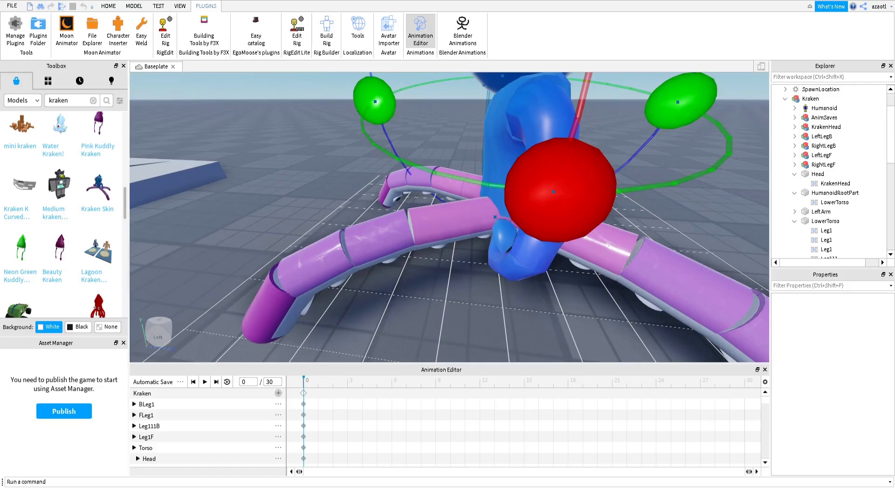
pyautogui.moveTo(386, 273); pyautogui.dragTo(387, 273, button='right')
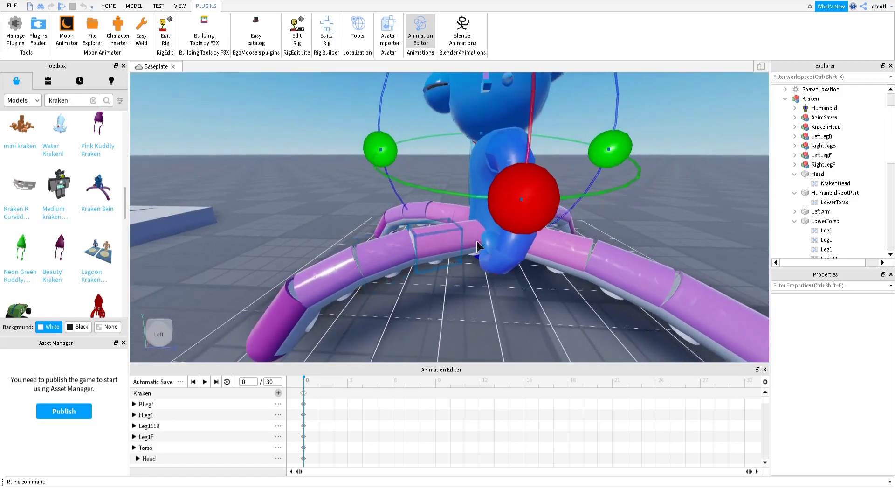
pyautogui.click(468, 239)
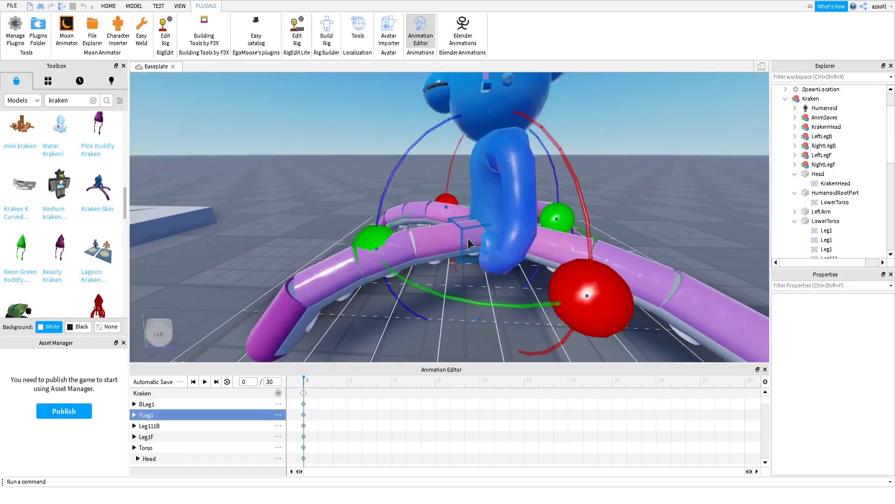
pyautogui.moveTo(468, 239); pyautogui.dragTo(469, 239, button='right')
pyautogui.scroll(-1, 433, 253)
pyautogui.moveTo(499, 121); pyautogui.dragTo(478, 162)
# Rotate the FLeg2, FLeg3, FLeg4, and FLeg5 segments in turn at frame 0 to bend the leg
pyautogui.click(466, 247)
pyautogui.moveTo(429, 136); pyautogui.dragTo(480, 136)
pyautogui.click(418, 248)
pyautogui.moveTo(411, 140); pyautogui.dragTo(431, 145)
pyautogui.click(371, 248)
pyautogui.moveTo(373, 137); pyautogui.dragTo(407, 151)
pyautogui.click(316, 258)
pyautogui.moveTo(271, 134); pyautogui.dragTo(270, 208)
# Rotate FLeg1 again at frame 0 to lower the whole bent leg toward the ground
pyautogui.moveTo(306, 213); pyautogui.dragTo(306, 213, button='right')
pyautogui.scroll(-3, 305, 212)
pyautogui.click(306, 213)
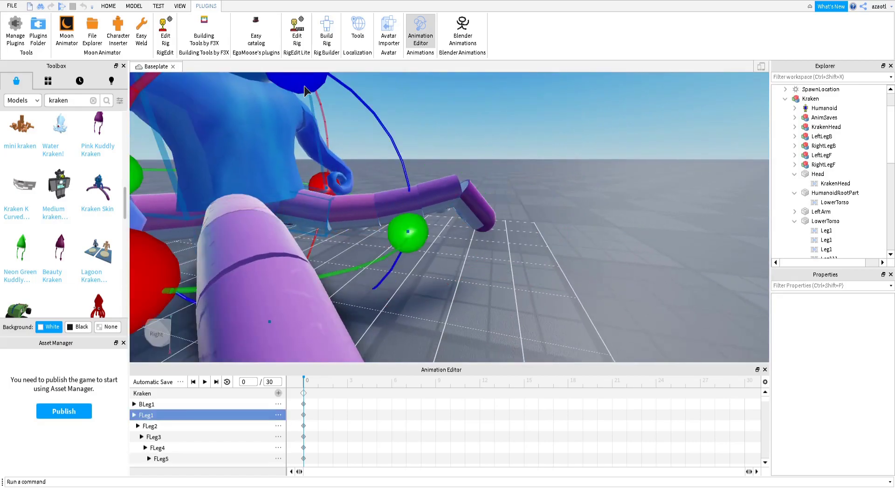
pyautogui.moveTo(304, 87); pyautogui.dragTo(322, 117)
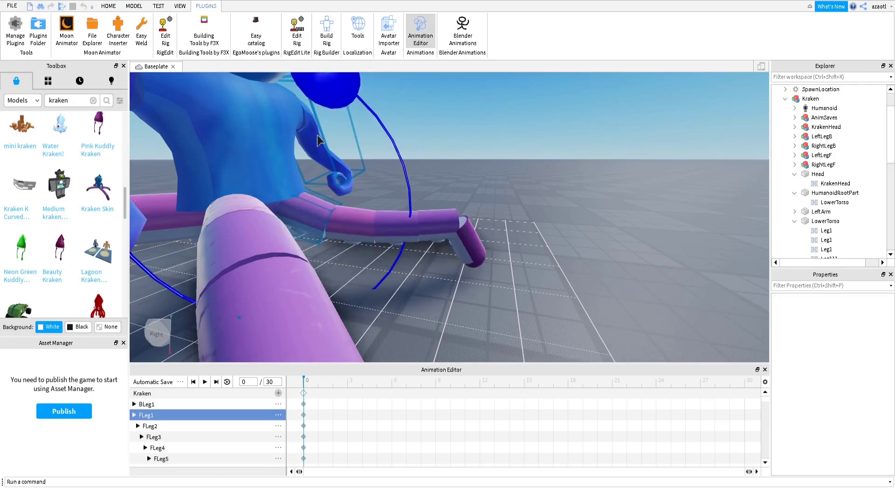
pyautogui.moveTo(320, 149); pyautogui.dragTo(321, 152)
# Refine the bend of the leg at frame 0 by rotating its FLeg2, FLeg3, and FLeg4 segments
pyautogui.click(345, 228)
pyautogui.moveTo(350, 98); pyautogui.dragTo(422, 140)
pyautogui.click(392, 215)
pyautogui.click(431, 197)
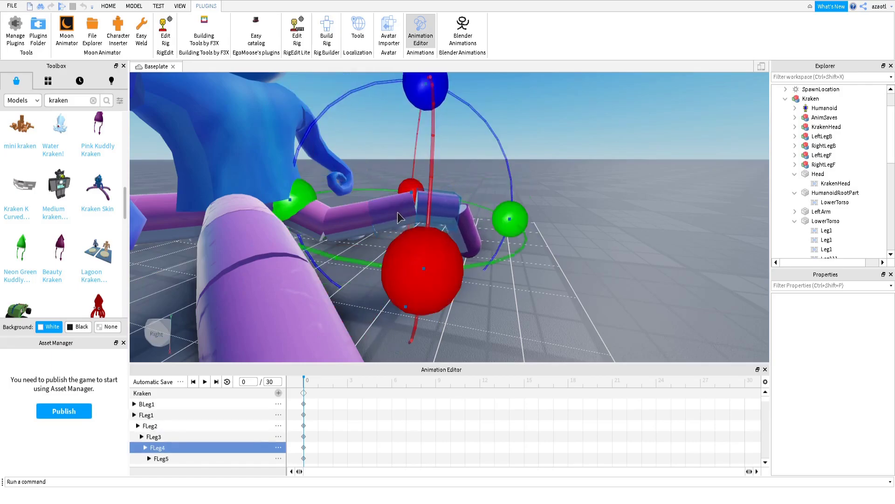
pyautogui.click(397, 212)
pyautogui.moveTo(337, 93); pyautogui.dragTo(379, 163)
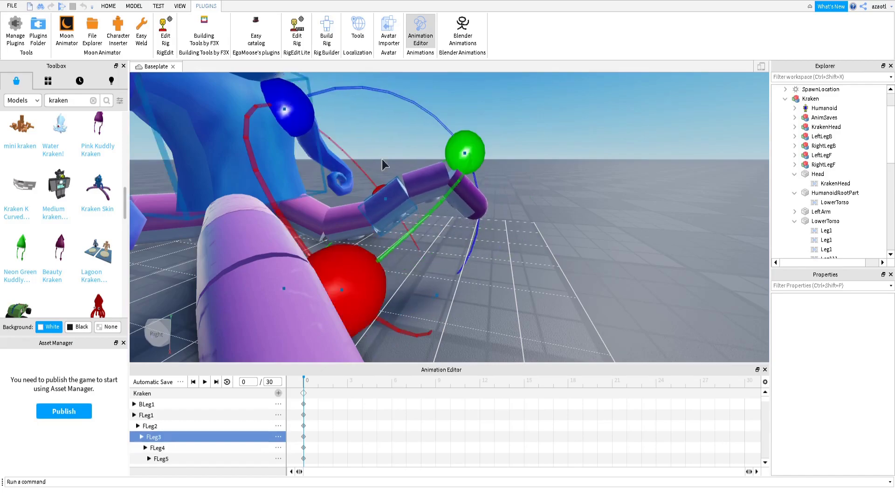
pyautogui.click(442, 189)
pyautogui.moveTo(387, 83); pyautogui.dragTo(396, 102)
pyautogui.moveTo(487, 209); pyautogui.dragTo(488, 210, button='right')
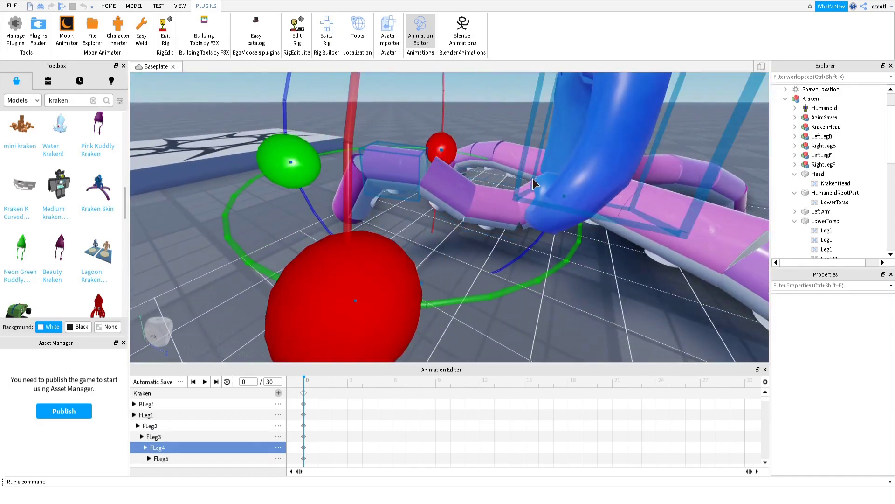
# Rotate the leg's base segment FLeg1 at frame 0 to adjust the direction of the whole leg
pyautogui.click(520, 227)
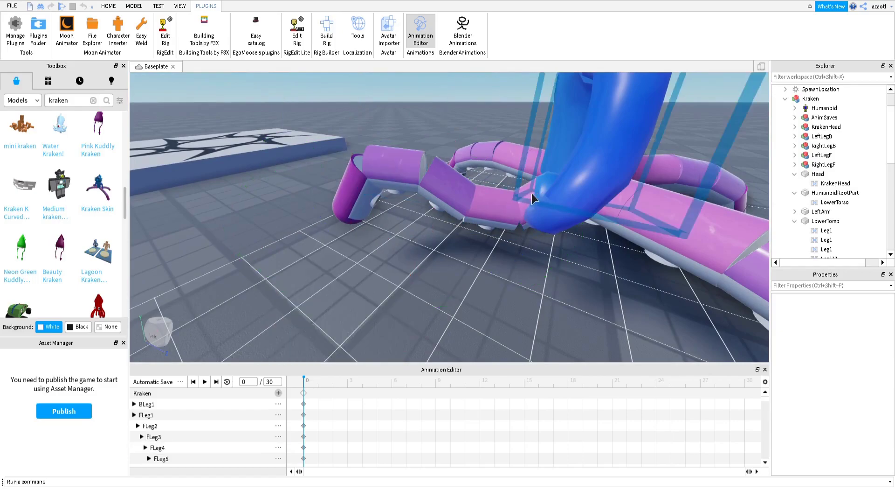
pyautogui.click(524, 202)
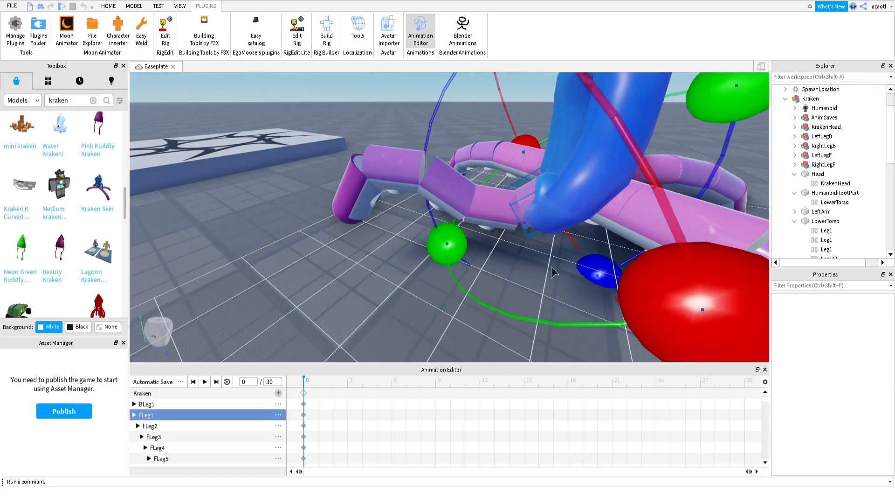
pyautogui.moveTo(592, 277); pyautogui.dragTo(615, 281)
pyautogui.press('a')
pyautogui.moveTo(532, 241); pyautogui.dragTo(530, 242, button='right')
pyautogui.press('d')
pyautogui.moveTo(530, 242); pyautogui.dragTo(499, 242, button='right')
pyautogui.click(533, 183)
pyautogui.moveTo(558, 330); pyautogui.dragTo(558, 330, button='right')
pyautogui.moveTo(544, 313); pyautogui.dragTo(573, 330)
# Rotate the leg's segments one after another out to the tip at frame 0, and readjust the segment beside the torso
pyautogui.click(514, 234)
pyautogui.moveTo(505, 120); pyautogui.dragTo(466, 211)
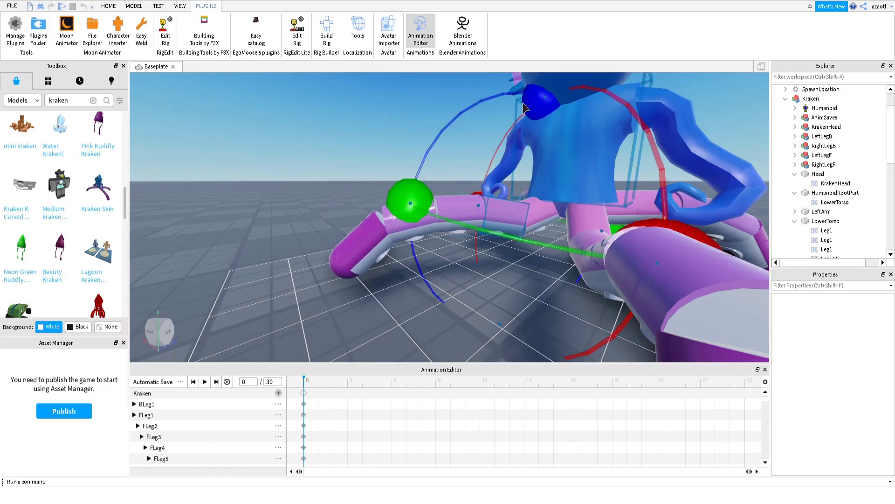
pyautogui.click(450, 225)
pyautogui.moveTo(474, 87); pyautogui.dragTo(512, 103)
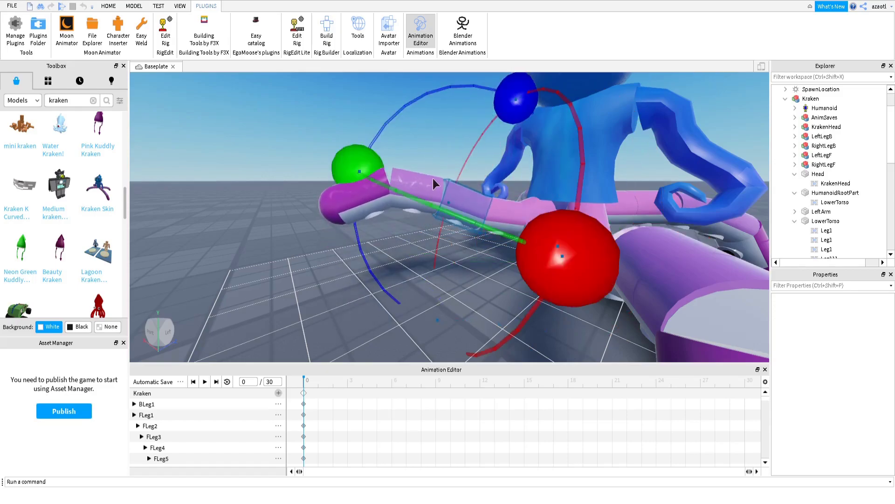
pyautogui.click(419, 188)
pyautogui.moveTo(462, 83); pyautogui.dragTo(425, 108)
pyautogui.click(360, 230)
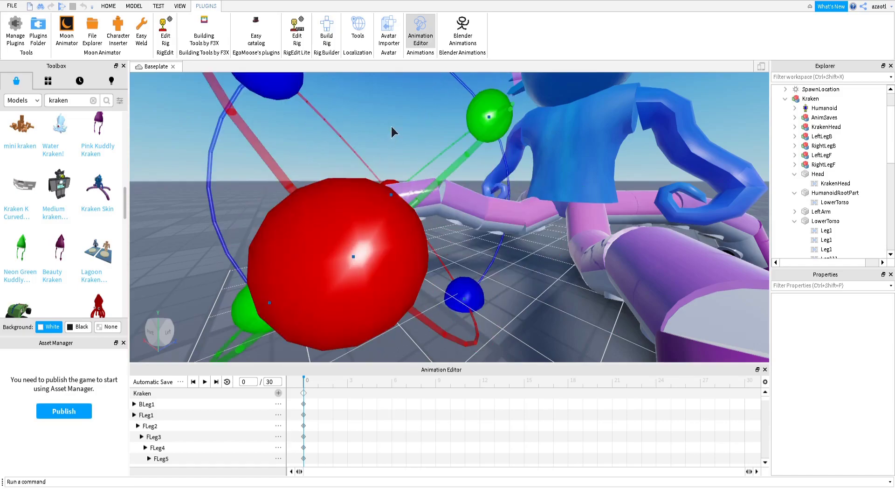
pyautogui.moveTo(284, 93); pyautogui.dragTo(271, 144)
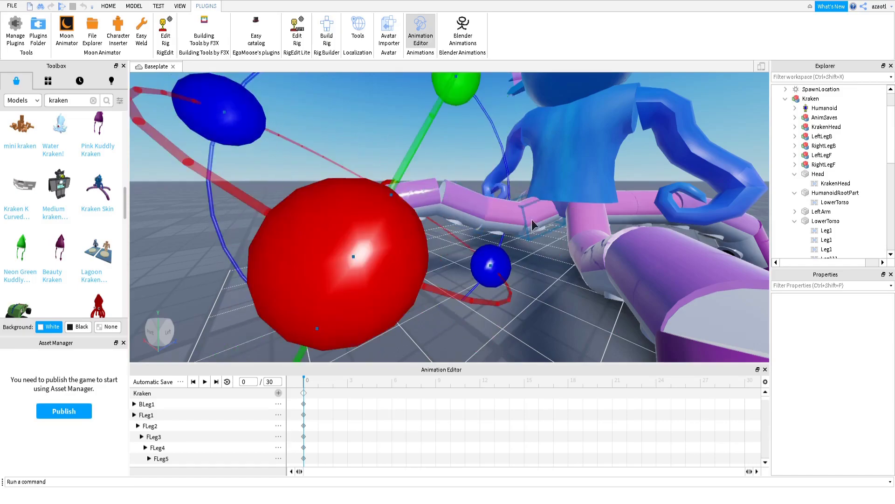
pyautogui.click(537, 219)
pyautogui.moveTo(518, 107); pyautogui.dragTo(504, 123)
# Select the leg on the Kraken's right side and rotate its base and middle segments at frame 0
pyautogui.moveTo(488, 259); pyautogui.dragTo(487, 260, button='right')
pyautogui.click(497, 196)
pyautogui.moveTo(498, 196); pyautogui.dragTo(499, 196, button='right')
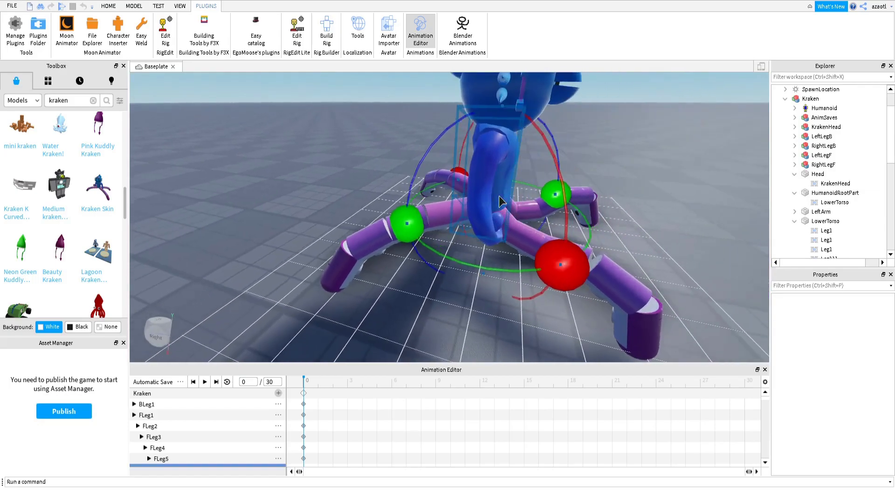
pyautogui.click(485, 115)
pyautogui.moveTo(485, 114)
pyautogui.mouseDown()
pyautogui.moveTo(464, 136)
pyautogui.moveTo(460, 122)
pyautogui.moveTo(479, 125)
pyautogui.mouseUp()
pyautogui.click(450, 236)
pyautogui.click(411, 222)
pyautogui.moveTo(421, 122); pyautogui.dragTo(475, 157)
# Rotate the outer segment and the tip of the right-side leg at frame 0 to bend it toward the ground
pyautogui.click(450, 221)
pyautogui.click(416, 240)
pyautogui.click(387, 228)
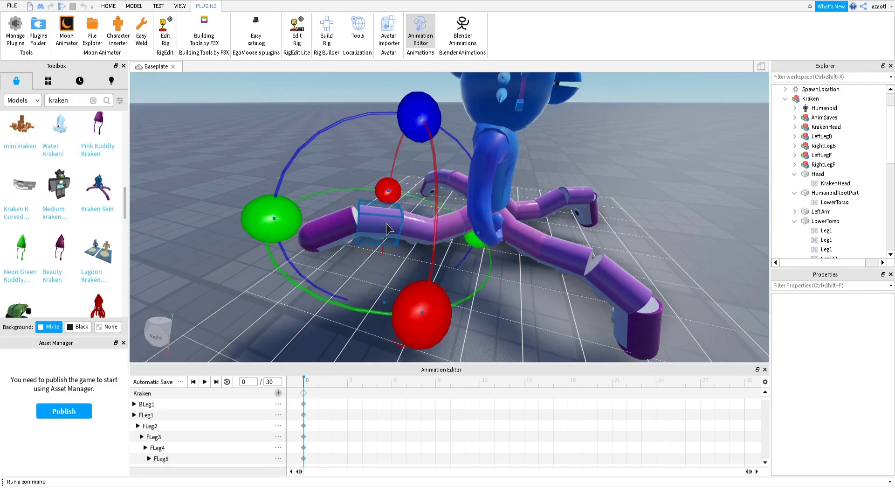
pyautogui.moveTo(415, 131); pyautogui.dragTo(364, 128)
pyautogui.moveTo(401, 255); pyautogui.dragTo(402, 257, button='right')
pyautogui.click(388, 253)
pyautogui.moveTo(330, 148); pyautogui.dragTo(327, 213)
# Refine the right-side leg's bend at frame 0 with another small segment rotation
pyautogui.moveTo(444, 280); pyautogui.dragTo(401, 215, button='right')
pyautogui.click(373, 204)
pyautogui.click(390, 216)
pyautogui.scroll(-1, 400, 215)
pyautogui.moveTo(392, 104); pyautogui.dragTo(407, 117)
pyautogui.moveTo(407, 206); pyautogui.dragTo(447, 209, button='right')
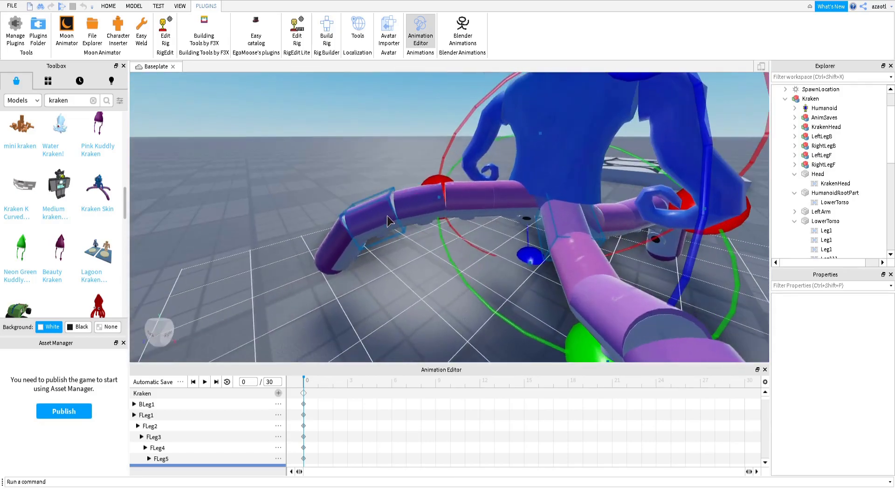
# Rotate the back leg segments BLeg1 and BLeg2 at frame 0 to start bending the leg
pyautogui.click(515, 204)
pyautogui.moveTo(515, 203); pyautogui.dragTo(515, 211, button='right')
pyautogui.scroll(-2, 515, 211)
pyautogui.moveTo(560, 100); pyautogui.dragTo(595, 106)
pyautogui.click(499, 204)
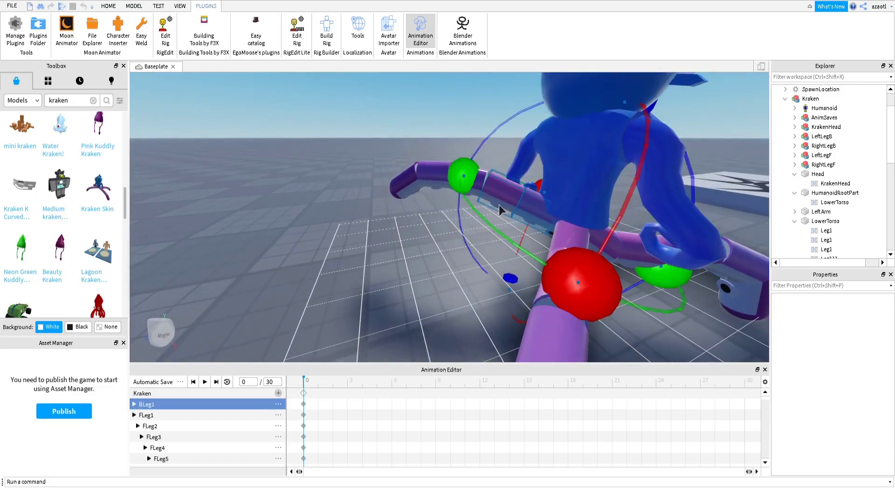
pyautogui.moveTo(605, 97); pyautogui.dragTo(525, 130)
# Rotate BLeg3 and BLeg4 at frame 0 to curve the outer part of the back leg downward
pyautogui.click(500, 215)
pyautogui.click(463, 215)
pyautogui.moveTo(472, 116); pyautogui.dragTo(528, 128)
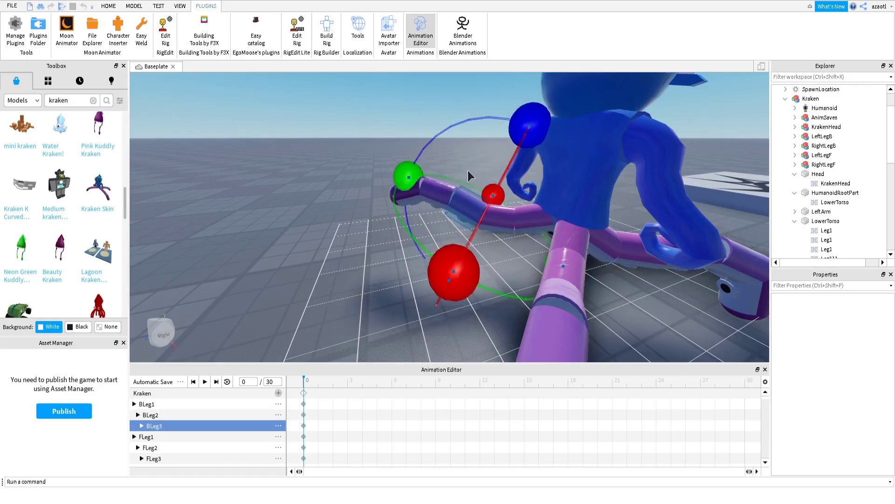
pyautogui.click(438, 192)
pyautogui.moveTo(471, 96); pyautogui.dragTo(417, 145)
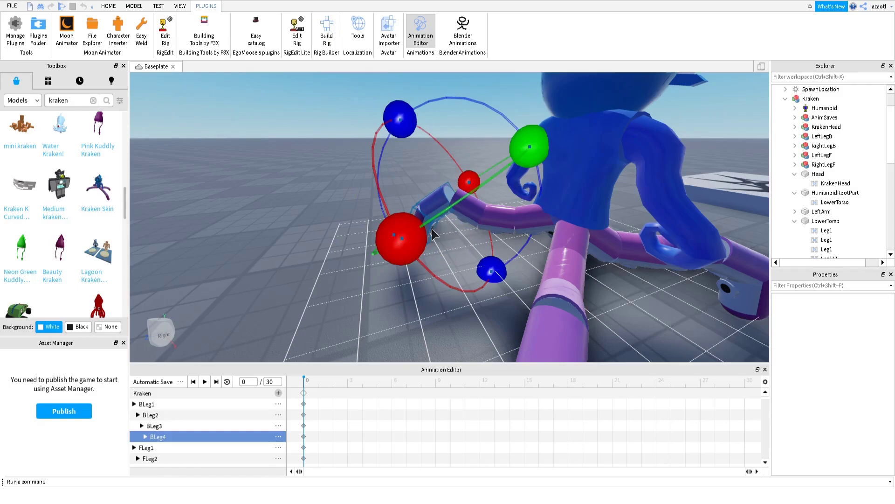
# Rotate BLeg1 again at frame 0 to lower the whole bent back leg, and check the full pose
pyautogui.click(531, 217)
pyautogui.moveTo(533, 112); pyautogui.dragTo(528, 129)
pyautogui.moveTo(552, 223); pyautogui.dragTo(554, 222, button='right')
pyautogui.scroll(-3, 554, 221)
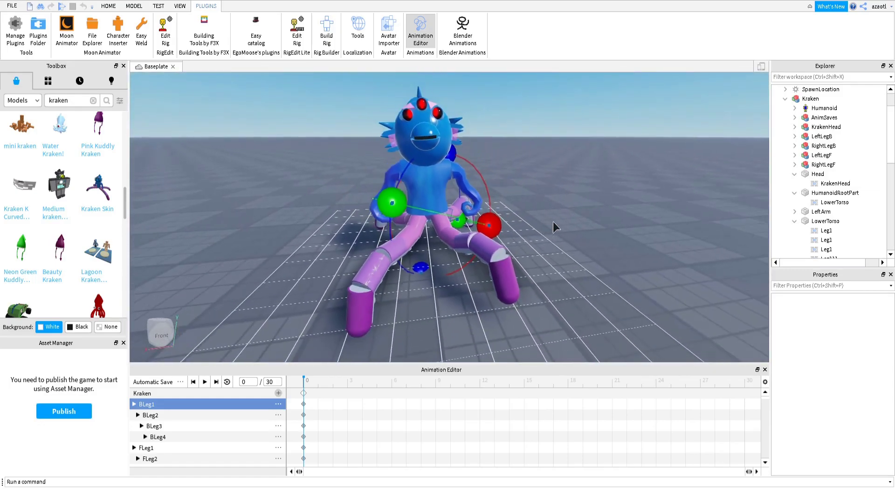
# Select the Kraken's lower jaw and rotate it at frame 0 to test the mouth joint
pyautogui.click(432, 145)
pyautogui.moveTo(479, 167); pyautogui.dragTo(479, 167, button='right')
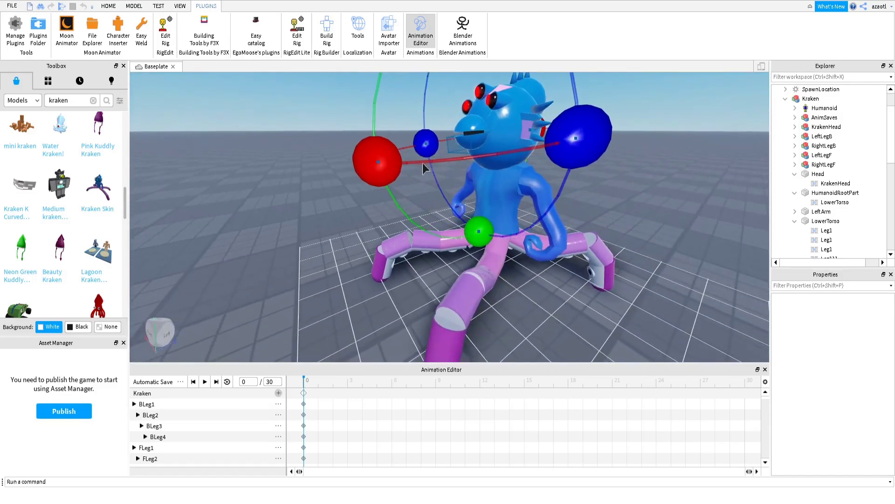
pyautogui.moveTo(488, 241)
pyautogui.mouseDown()
pyautogui.moveTo(551, 235)
pyautogui.moveTo(477, 202)
pyautogui.moveTo(458, 174)
pyautogui.moveTo(495, 253)
pyautogui.mouseUp()
pyautogui.moveTo(555, 271); pyautogui.dragTo(487, 214)
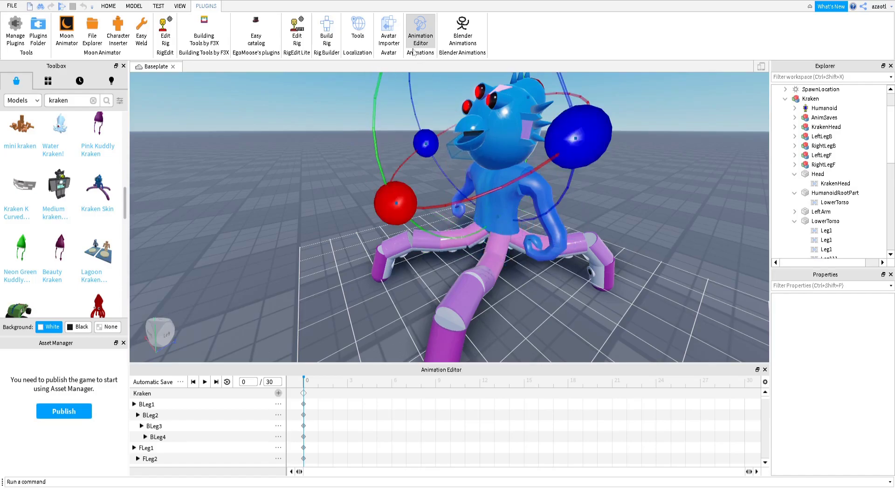
# Close the Animation Editor and open RigEdit on the Kraken model
pyautogui.click(420, 30)
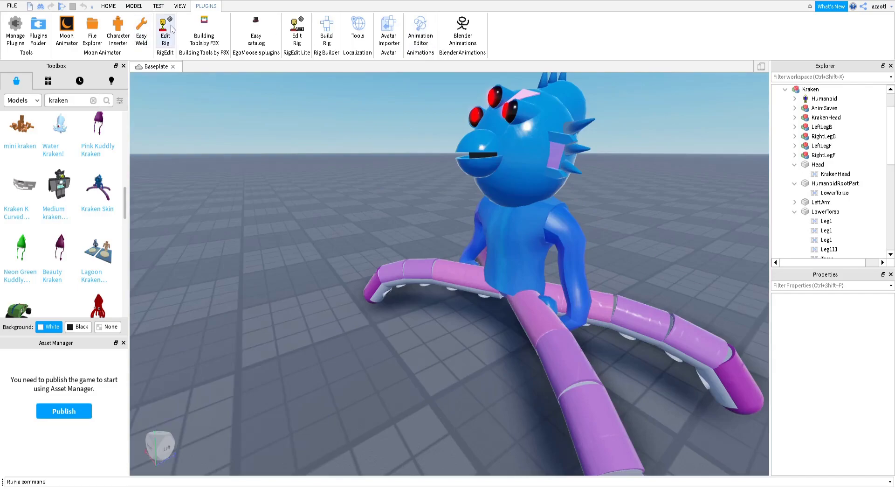
pyautogui.click(462, 150)
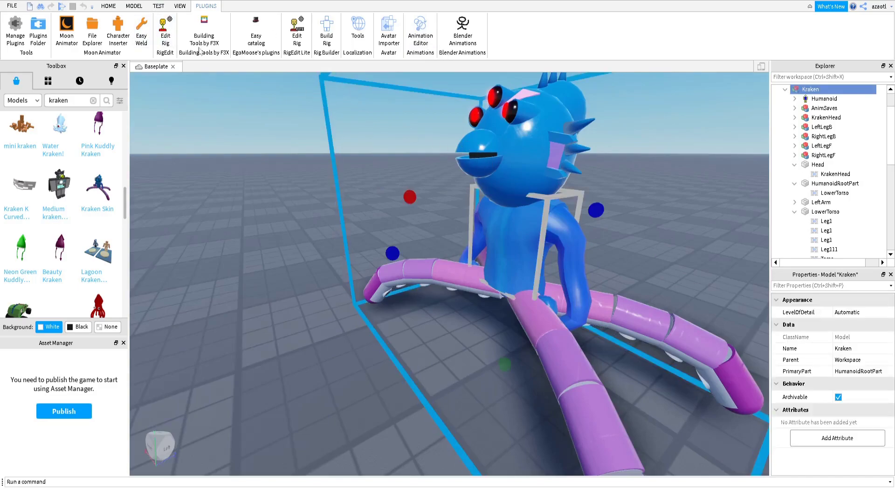
pyautogui.click(161, 24)
# Move the lower jaw's joint 2 back from the mouth into the head and adjust its height
pyautogui.moveTo(441, 172); pyautogui.dragTo(441, 173, button='right')
pyautogui.press('a')
pyautogui.press('e')
pyautogui.press('w')
pyautogui.click(400, 241)
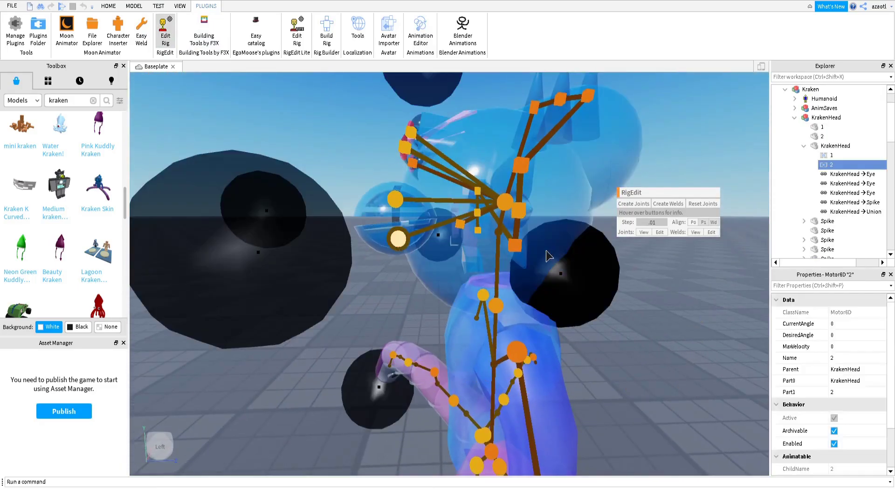
pyautogui.moveTo(566, 252); pyautogui.dragTo(584, 253)
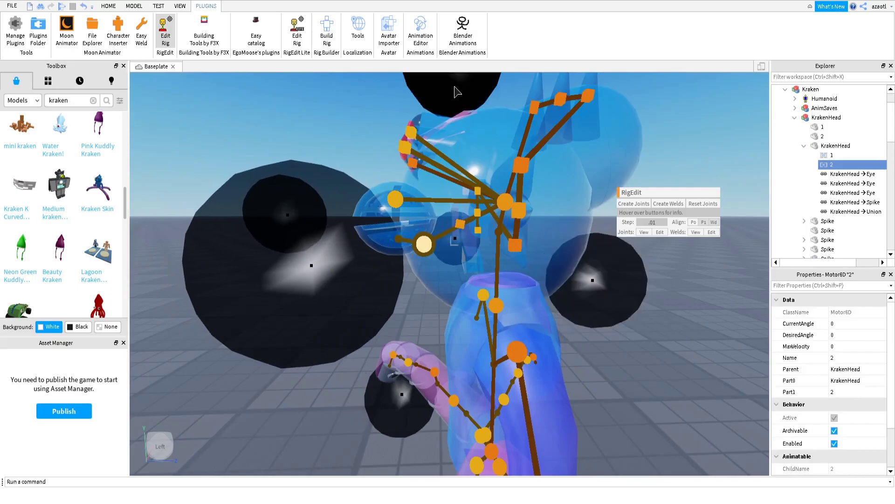
pyautogui.moveTo(454, 86); pyautogui.dragTo(458, 72)
pyautogui.moveTo(583, 253); pyautogui.dragTo(599, 257)
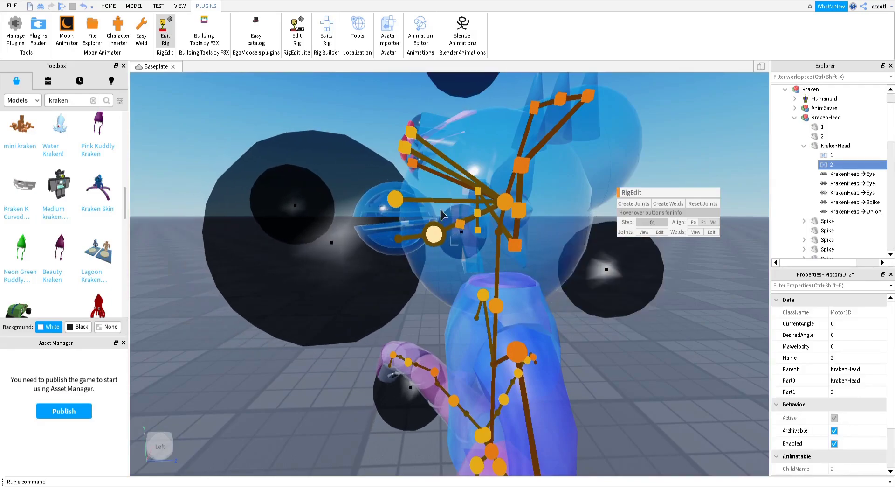
# Move the upper jaw's joint 1 back into the head and exit RigEdit
pyautogui.click(395, 201)
pyautogui.moveTo(580, 233); pyautogui.dragTo(602, 228)
pyautogui.click(173, 29)
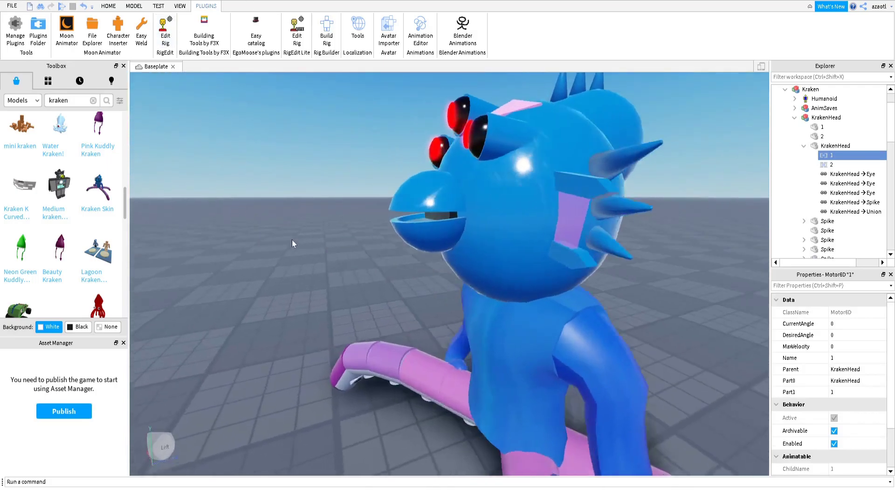
# Reopen the Kraken in the Animation Editor and rotate its lower jaw at frame 0 to open the mouth
pyautogui.click(407, 225)
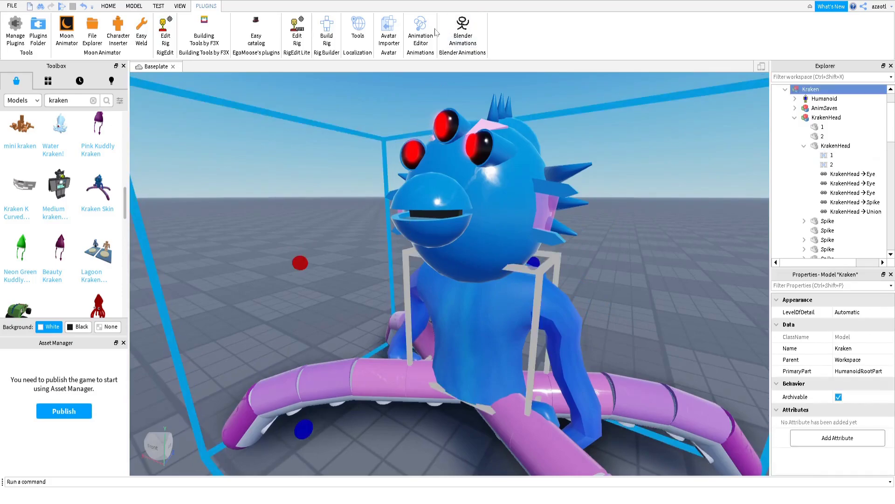
pyautogui.click(420, 30)
pyautogui.scroll(6, 443, 245)
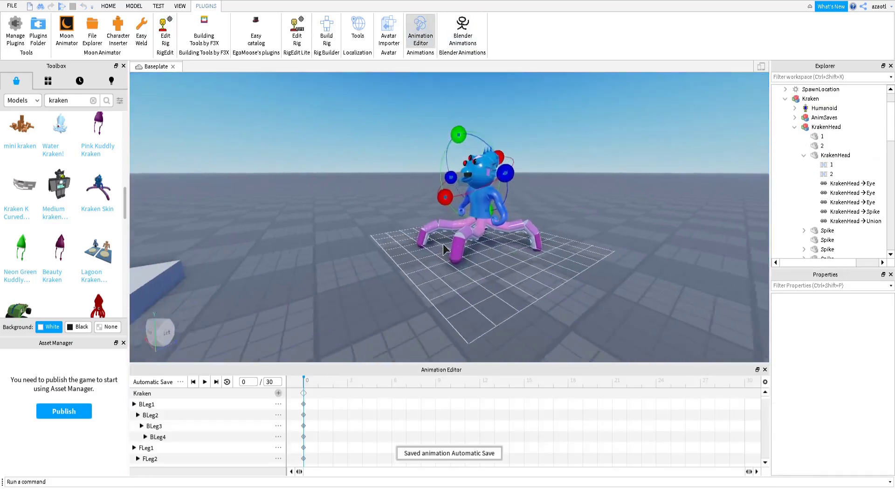
pyautogui.scroll(-1, 443, 244)
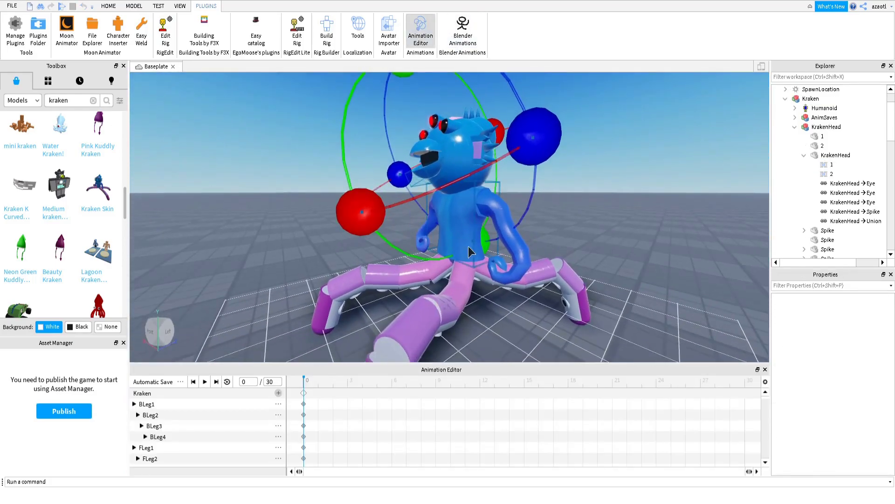
pyautogui.moveTo(483, 242); pyautogui.dragTo(447, 251)
pyautogui.moveTo(447, 252); pyautogui.dragTo(447, 252, button='right')
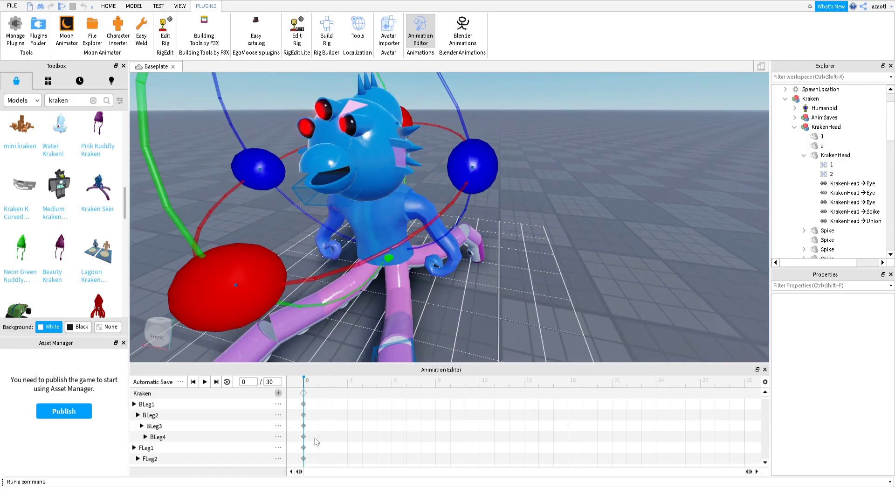
# Copy all of the Kraken's frame 0 keyframes and paste them at frame 30
pyautogui.scroll(-3, 307, 444)
pyautogui.scroll(3, 302, 433)
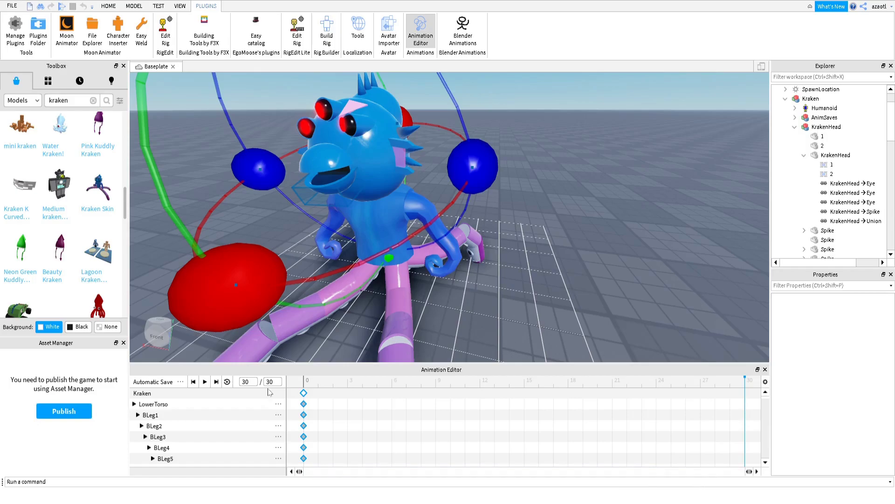
pyautogui.hotkey('ctrl', 'v')
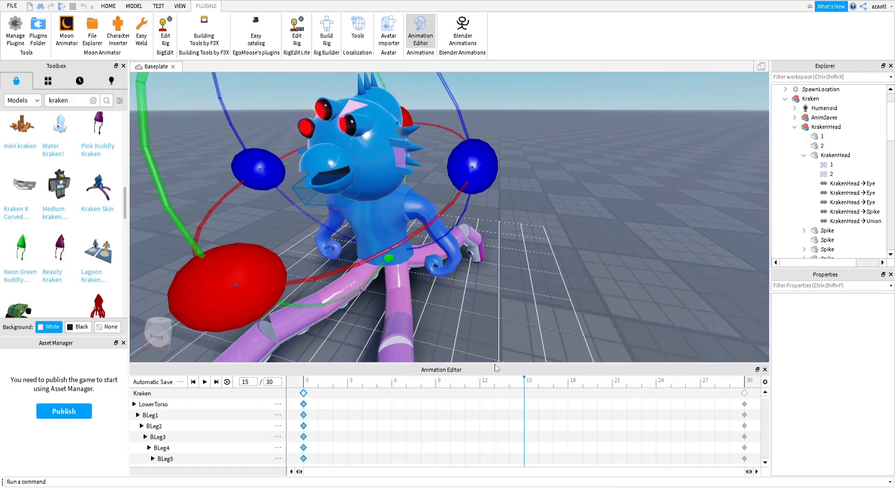
# Select the LowerTorso, switch from rotating to moving, and raise it slightly at frame 15
pyautogui.moveTo(484, 279); pyautogui.dragTo(483, 278, button='right')
pyautogui.click(433, 213)
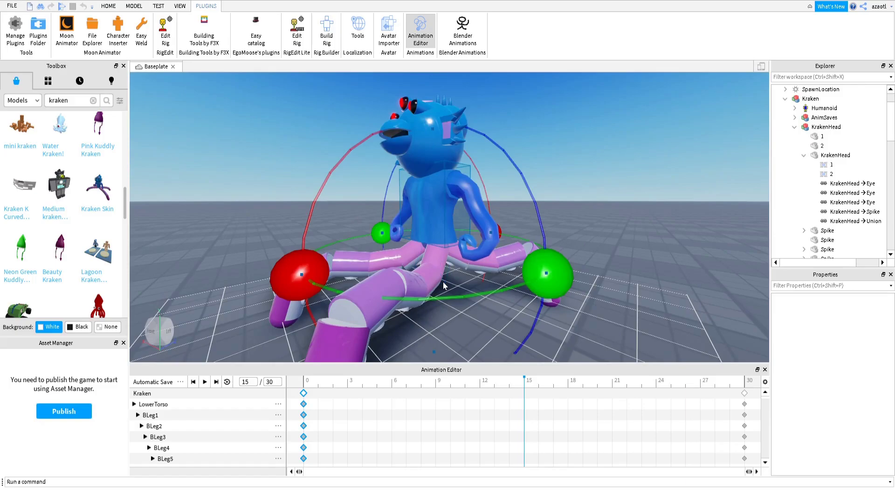
pyautogui.click(426, 247)
pyautogui.press('r')
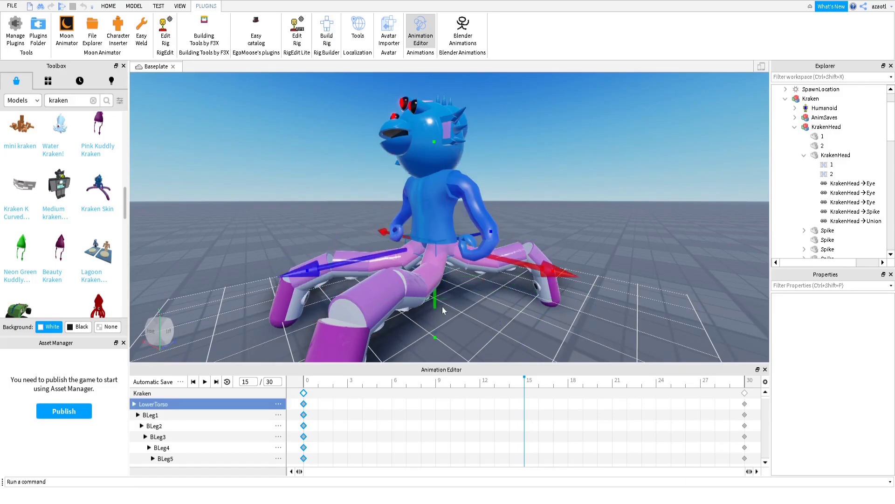
pyautogui.moveTo(438, 320); pyautogui.dragTo(438, 304)
pyautogui.moveTo(466, 282); pyautogui.dragTo(471, 292, button='right')
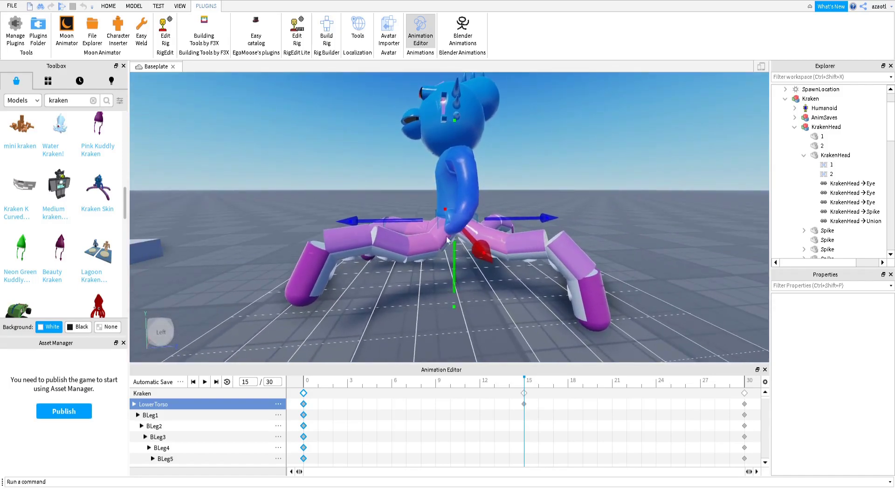
pyautogui.moveTo(444, 248); pyautogui.dragTo(442, 248, button='right')
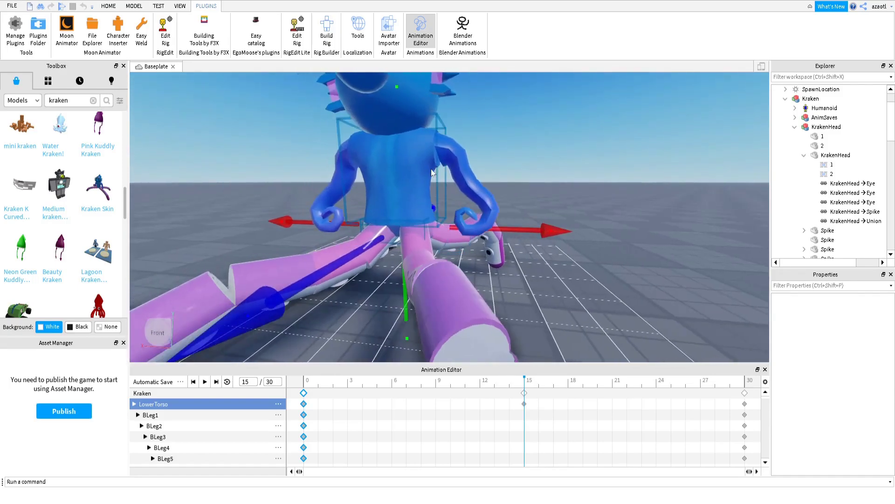
# Select one of the Kraken's arms, return to frame 0, and rotate the arm there
pyautogui.click(470, 165)
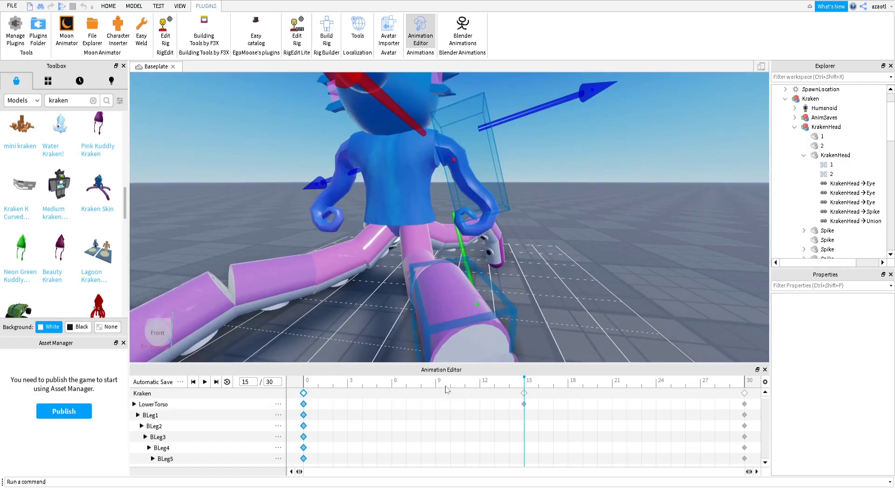
pyautogui.click(301, 399)
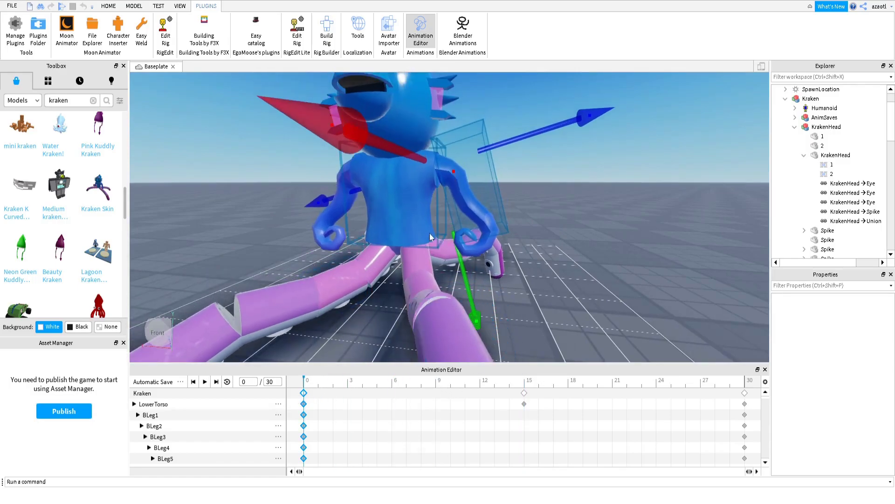
pyautogui.hotkey('ctrl', '4')
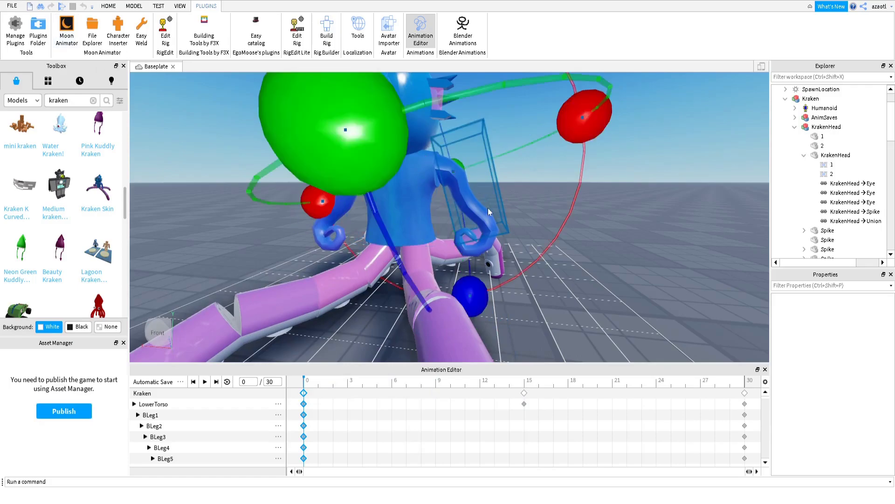
pyautogui.moveTo(563, 143); pyautogui.dragTo(457, 296)
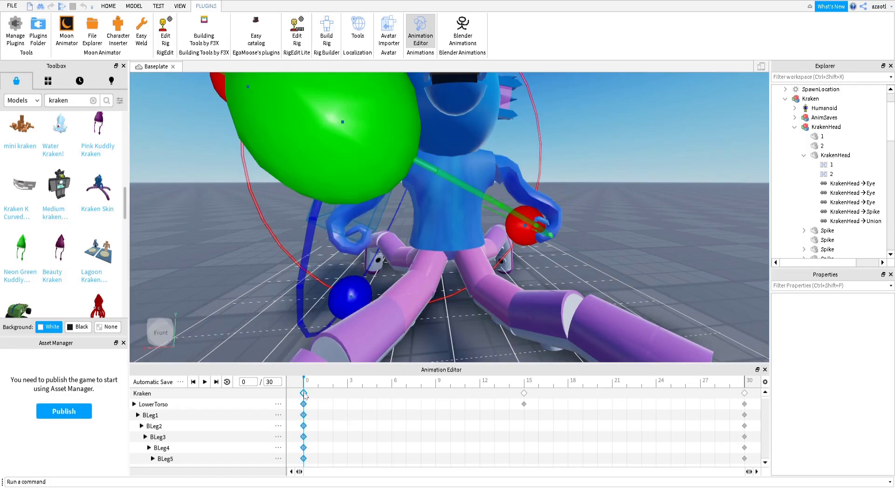
# Compare the arm pose at frame 30, and rotate the Kraken's arm parts at frame 15
pyautogui.click(746, 387)
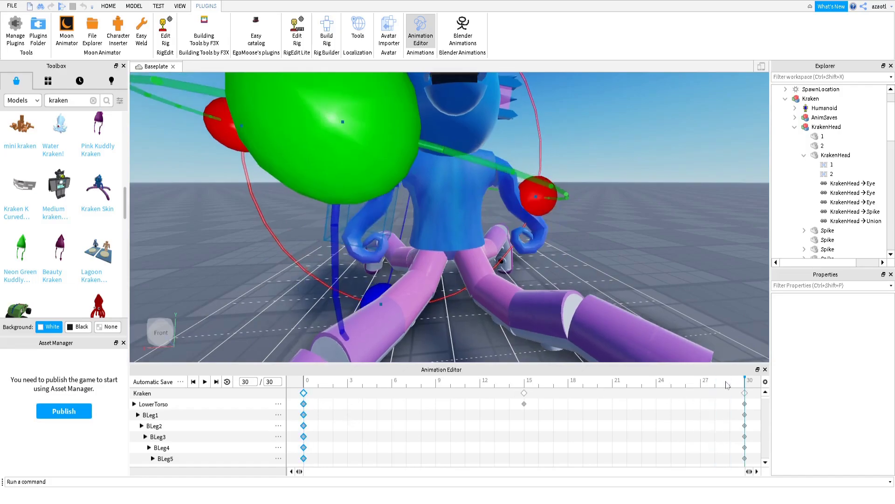
pyautogui.moveTo(646, 284); pyautogui.dragTo(645, 283, button='right')
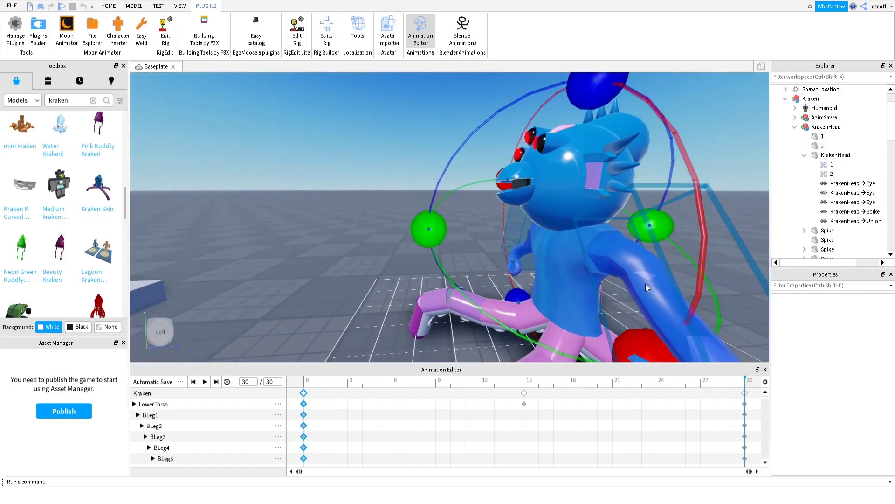
pyautogui.scroll(3, 645, 286)
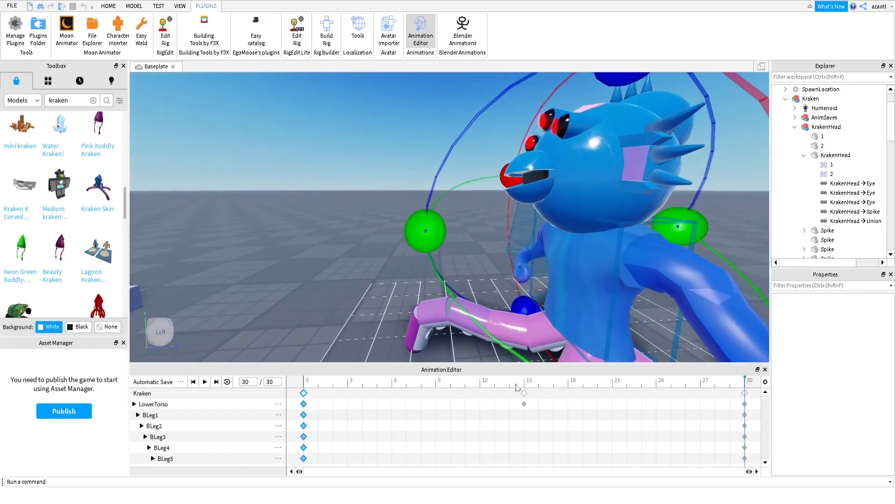
pyautogui.click(527, 383)
pyautogui.moveTo(537, 287); pyautogui.dragTo(536, 286, button='right')
pyautogui.moveTo(547, 231); pyautogui.dragTo(583, 217)
pyautogui.click(532, 170)
pyautogui.moveTo(661, 102); pyautogui.dragTo(665, 145)
pyautogui.moveTo(631, 256); pyautogui.dragTo(631, 257, button='right')
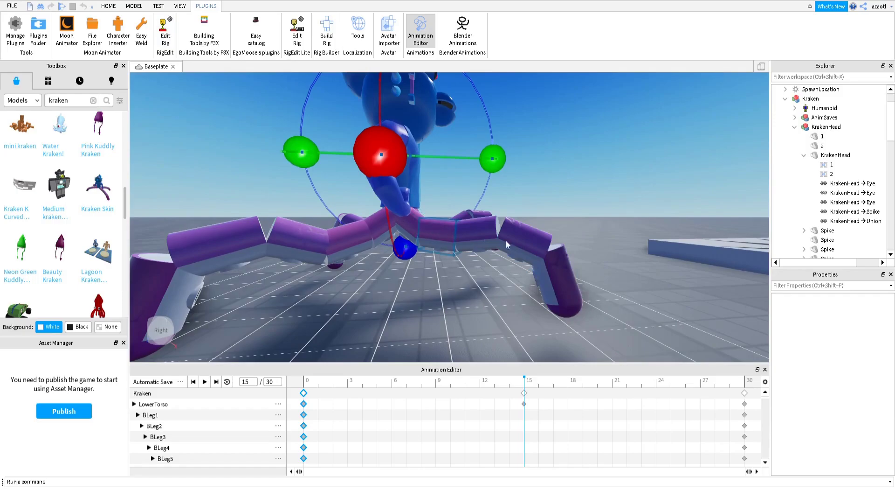
# Rotate the upper segments of two of the Kraken's legs downward at frame 15 to suit the raised torso
pyautogui.click(438, 231)
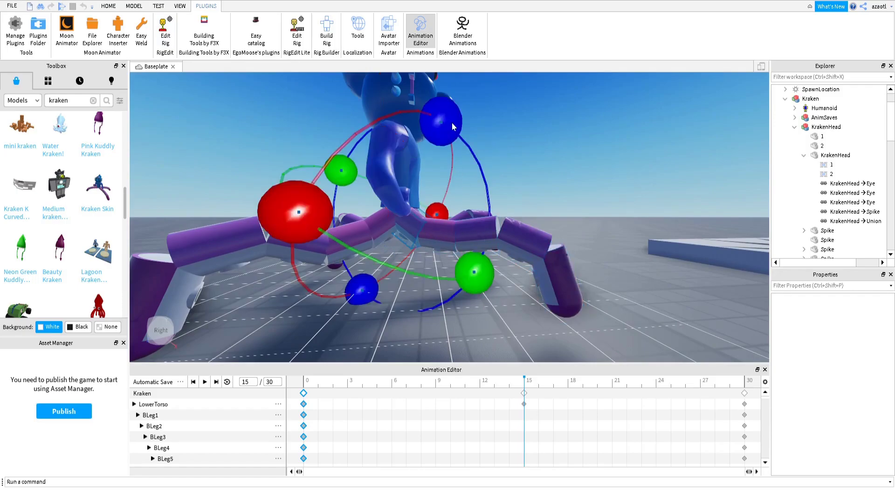
pyautogui.moveTo(452, 121); pyautogui.dragTo(453, 124)
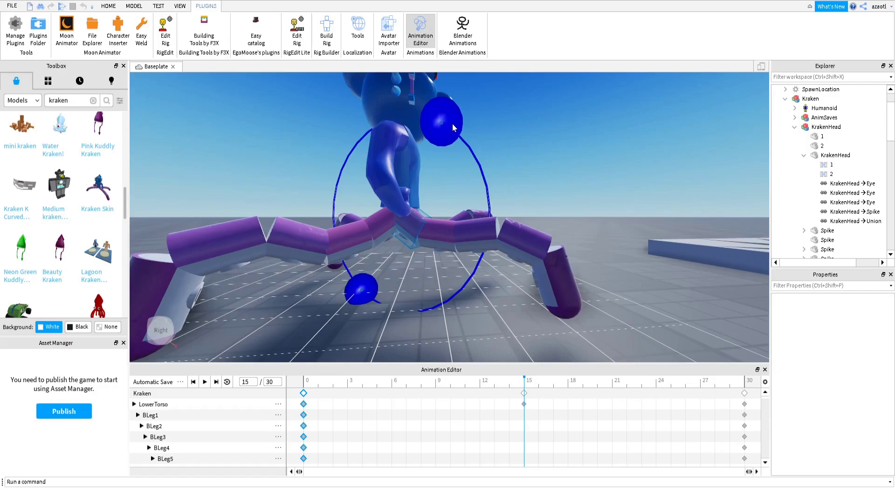
pyautogui.moveTo(452, 124); pyautogui.dragTo(457, 153)
pyautogui.click(385, 225)
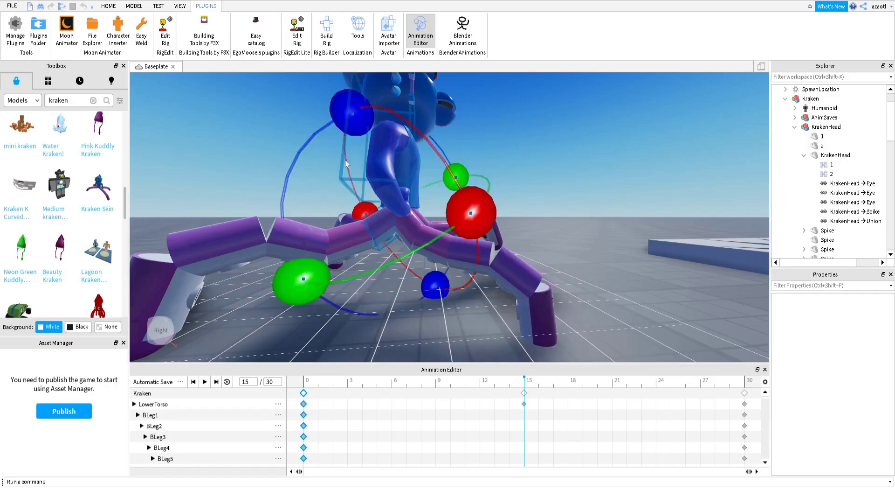
pyautogui.moveTo(345, 125); pyautogui.dragTo(344, 152)
pyautogui.moveTo(343, 152); pyautogui.dragTo(413, 216, button='right')
# Angle the upper segments of the remaining legs, including BLeg1, downward at frame 15
pyautogui.click(472, 188)
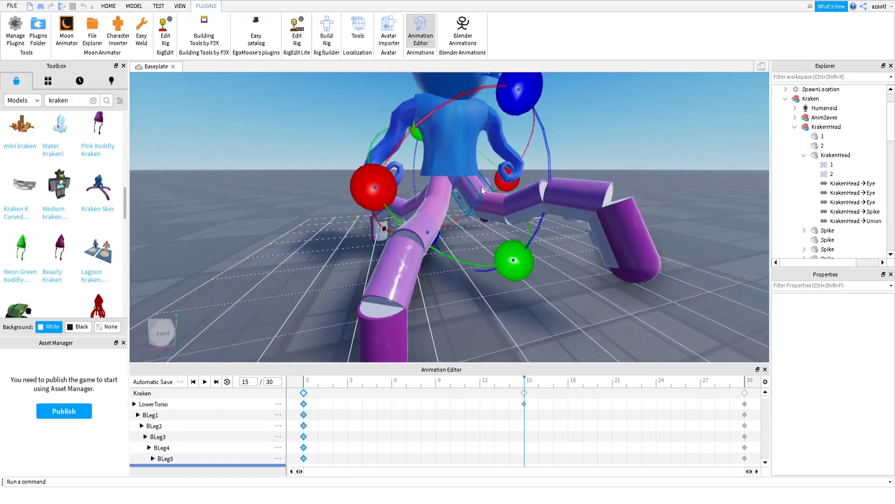
pyautogui.moveTo(523, 107); pyautogui.dragTo(545, 141)
pyautogui.moveTo(546, 141); pyautogui.dragTo(499, 176, button='right')
pyautogui.scroll(1, 498, 175)
pyautogui.click(483, 178)
pyautogui.moveTo(521, 87); pyautogui.dragTo(542, 115)
# Bend the outer segments of one leg at frame 15, and scrub the timeline to check its motion
pyautogui.moveTo(514, 163); pyautogui.dragTo(514, 162, button='right')
pyautogui.click(402, 210)
pyautogui.press('d')
pyautogui.moveTo(362, 98)
pyautogui.mouseDown()
pyautogui.moveTo(357, 88)
pyautogui.moveTo(367, 134)
pyautogui.moveTo(365, 103)
pyautogui.mouseUp()
pyautogui.click(403, 225)
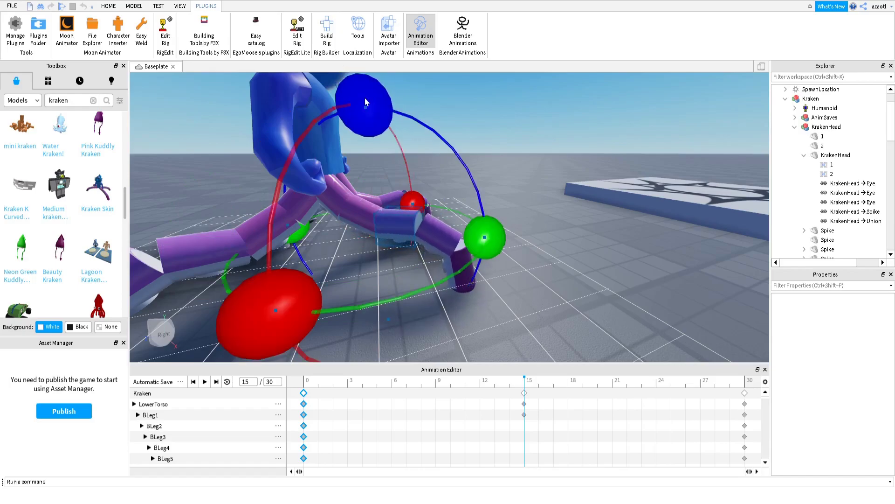
pyautogui.click(434, 230)
pyautogui.moveTo(469, 115); pyautogui.dragTo(444, 118)
pyautogui.moveTo(466, 381); pyautogui.dragTo(495, 403)
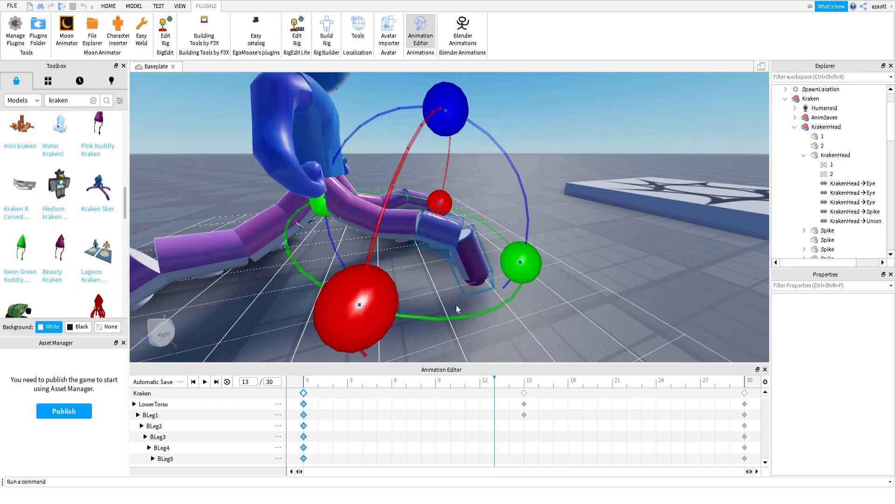
pyautogui.moveTo(337, 386); pyautogui.dragTo(530, 404)
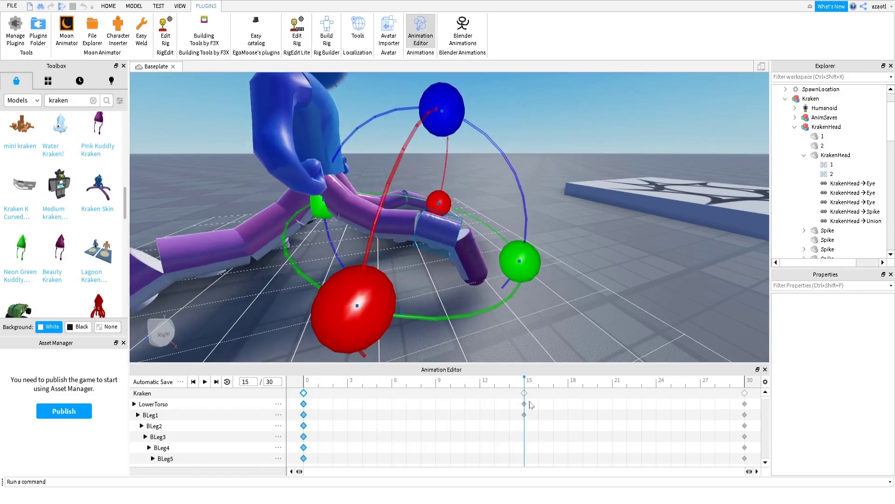
# Rotate the middle, outer, and foot segments of the second leg at frame 15, and scrub through the motion
pyautogui.moveTo(324, 253); pyautogui.dragTo(324, 252, button='right')
pyautogui.scroll(-2, 323, 251)
pyautogui.press('a')
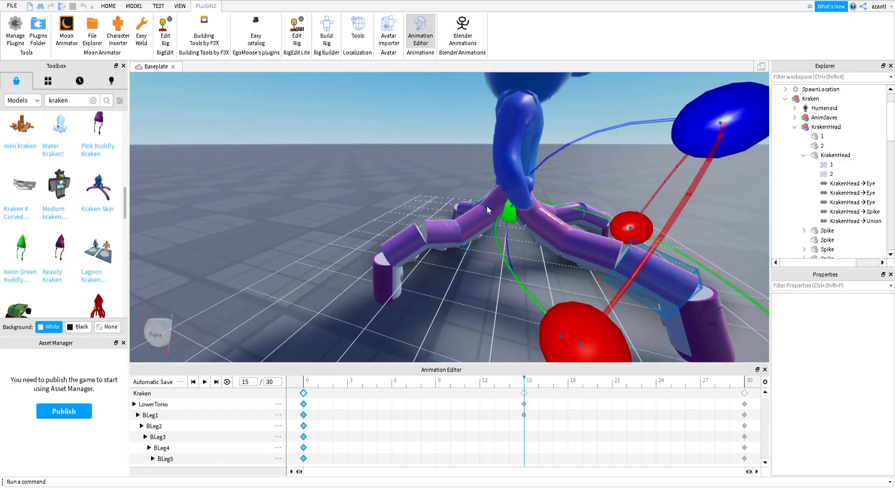
pyautogui.moveTo(516, 385)
pyautogui.mouseDown()
pyautogui.moveTo(339, 387)
pyautogui.moveTo(536, 394)
pyautogui.moveTo(524, 393)
pyautogui.mouseUp()
pyautogui.click(473, 231)
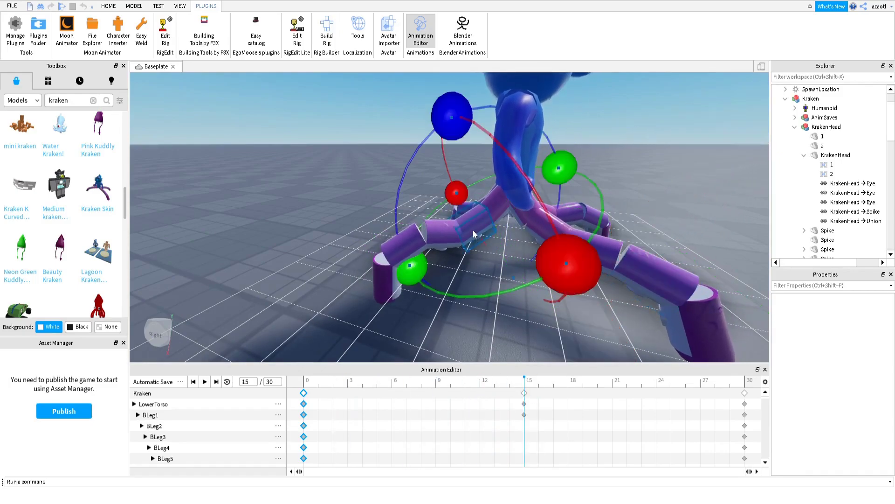
pyautogui.moveTo(445, 130); pyautogui.dragTo(441, 181)
pyautogui.click(442, 226)
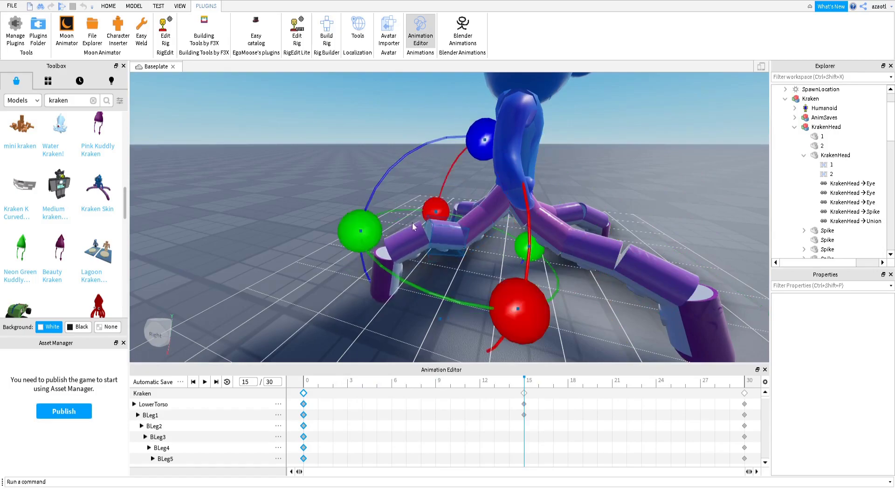
pyautogui.moveTo(382, 138); pyautogui.dragTo(392, 189)
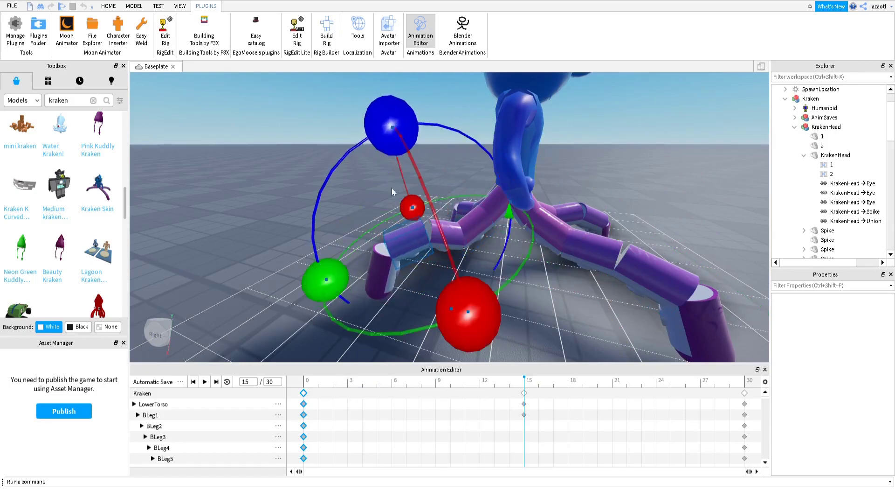
pyautogui.click(382, 263)
pyautogui.moveTo(255, 239); pyautogui.dragTo(259, 224)
pyautogui.moveTo(407, 384); pyautogui.dragTo(527, 383)
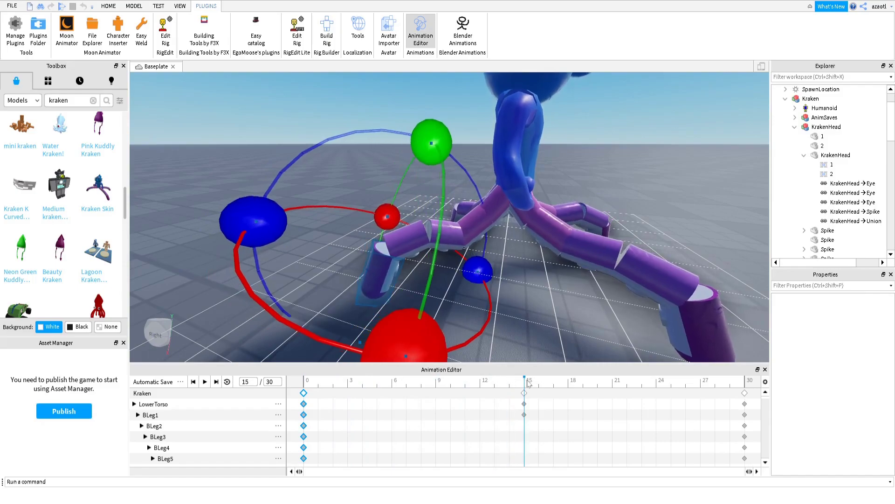
# Rotate the segments of the leg on the Kraken's other side at frame 15, and scrub back to frame 0
pyautogui.moveTo(508, 300); pyautogui.dragTo(502, 273, button='right')
pyautogui.press('d')
pyautogui.click(498, 237)
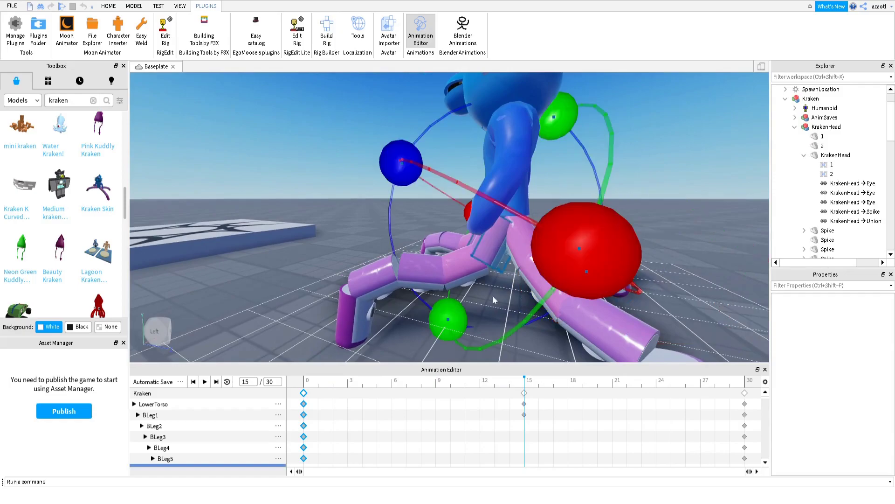
pyautogui.moveTo(461, 262); pyautogui.dragTo(455, 284, button='right')
pyautogui.moveTo(452, 136); pyautogui.dragTo(474, 157)
pyautogui.click(426, 262)
pyautogui.press('a')
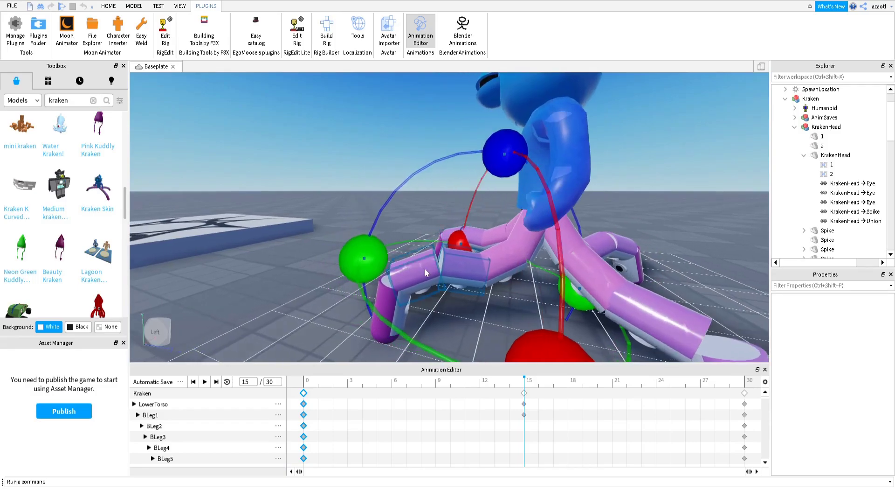
pyautogui.click(425, 269)
pyautogui.moveTo(411, 148); pyautogui.dragTo(422, 147)
pyautogui.press('a')
pyautogui.moveTo(435, 228); pyautogui.dragTo(435, 228, button='right')
pyautogui.click(455, 290)
pyautogui.moveTo(326, 237); pyautogui.dragTo(337, 206)
pyautogui.moveTo(502, 386); pyautogui.dragTo(290, 384)
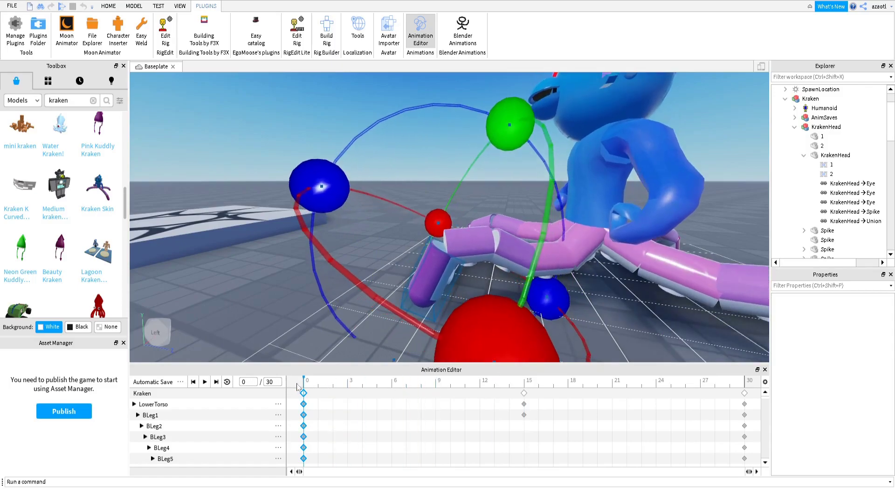
# Rotate a front leg's upper segment slightly at frame 0, and compare the pose with frame 30
pyautogui.scroll(5, 431, 280)
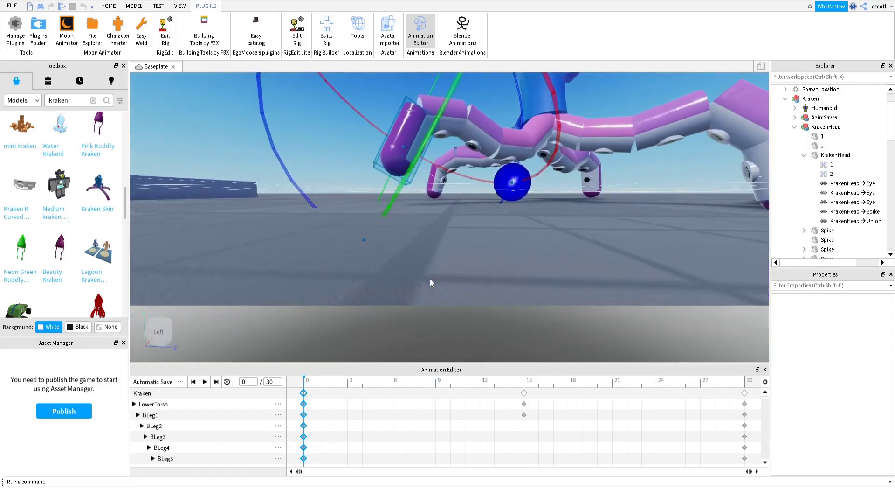
pyautogui.moveTo(430, 279); pyautogui.dragTo(415, 293, button='right')
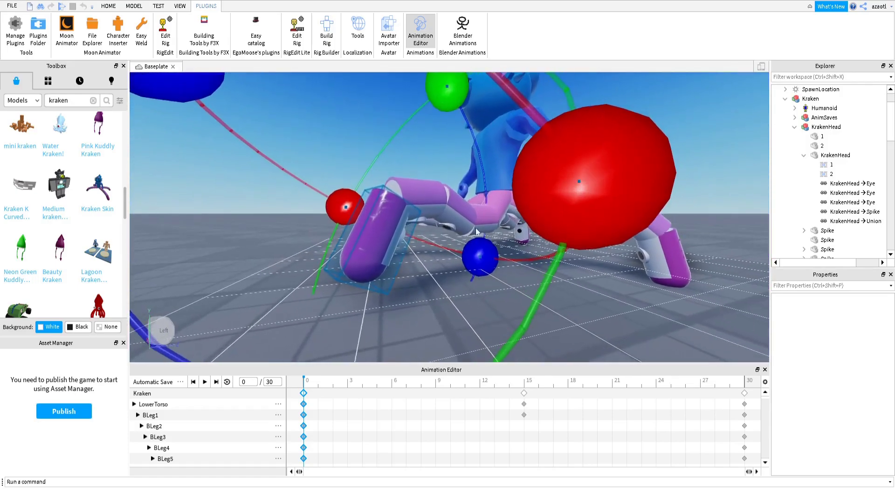
pyautogui.click(497, 204)
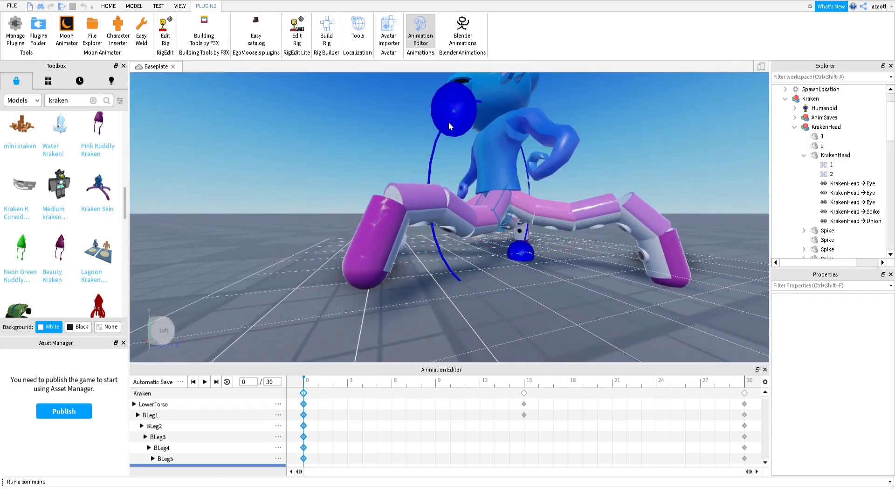
pyautogui.moveTo(419, 245); pyautogui.dragTo(419, 244, button='right')
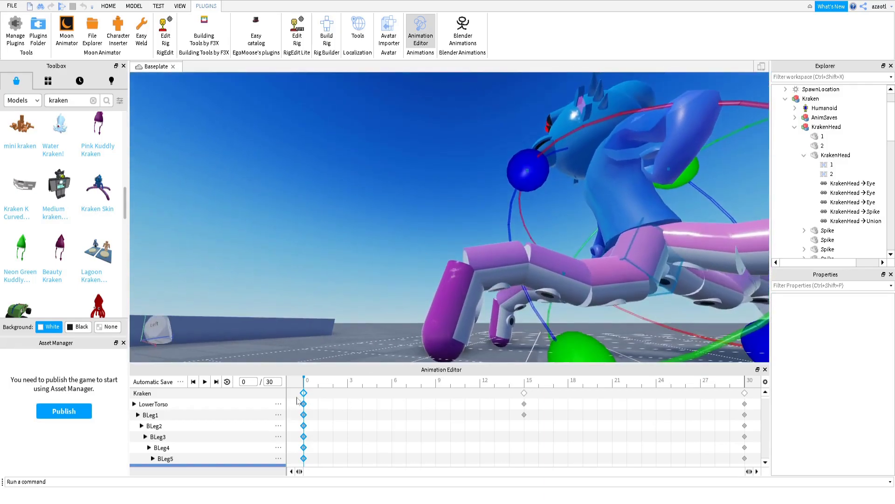
pyautogui.click(745, 386)
pyautogui.moveTo(546, 319); pyautogui.dragTo(547, 320, button='right')
pyautogui.scroll(-3, 547, 320)
pyautogui.moveTo(321, 381); pyautogui.dragTo(295, 395)
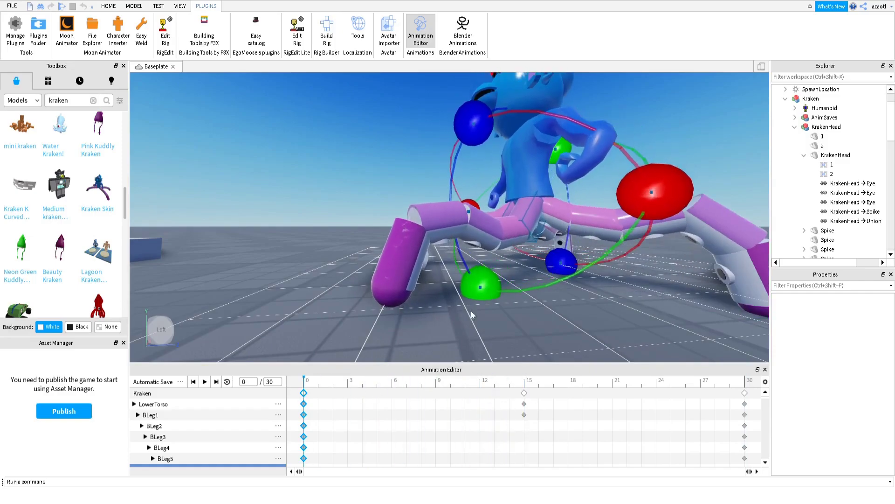
# Rotate the back leg's foot segment BLeg5 at frame 0, and compare it with frame 30
pyautogui.press('d')
pyautogui.moveTo(480, 304); pyautogui.dragTo(474, 334, button='right')
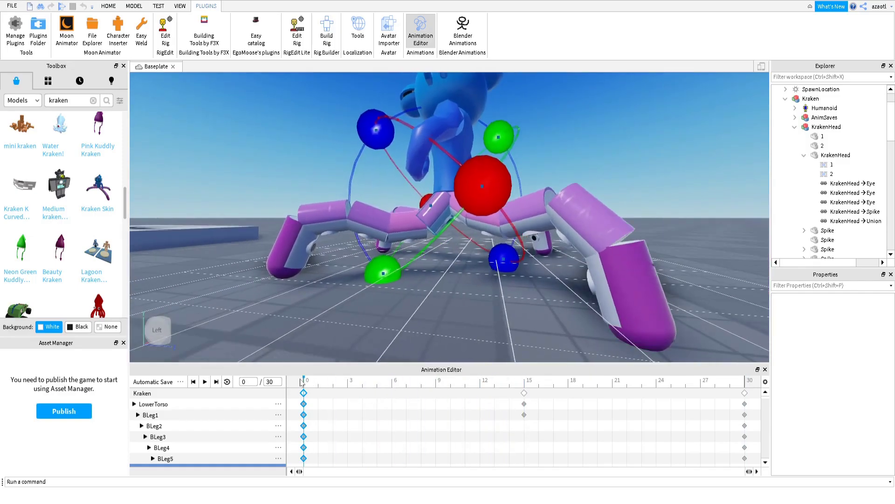
pyautogui.press('a')
pyautogui.moveTo(561, 315); pyautogui.dragTo(574, 309, button='right')
pyautogui.press('d')
pyautogui.click(527, 291)
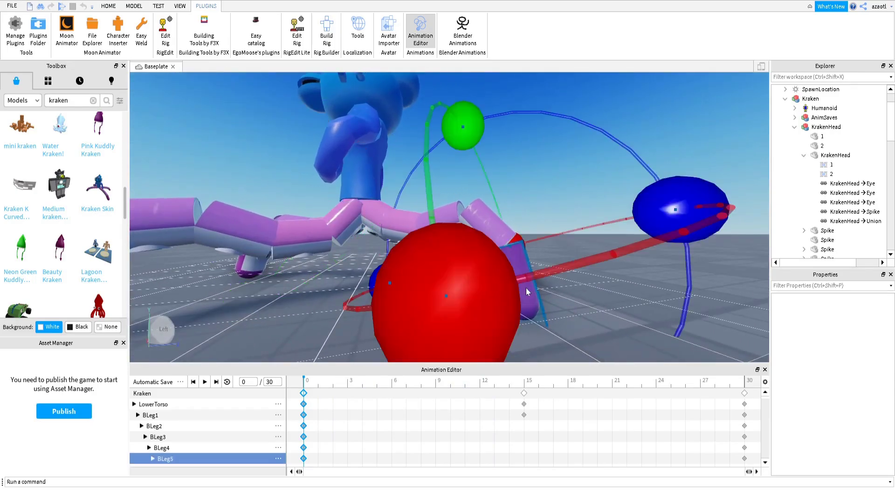
pyautogui.moveTo(670, 216); pyautogui.dragTo(661, 157)
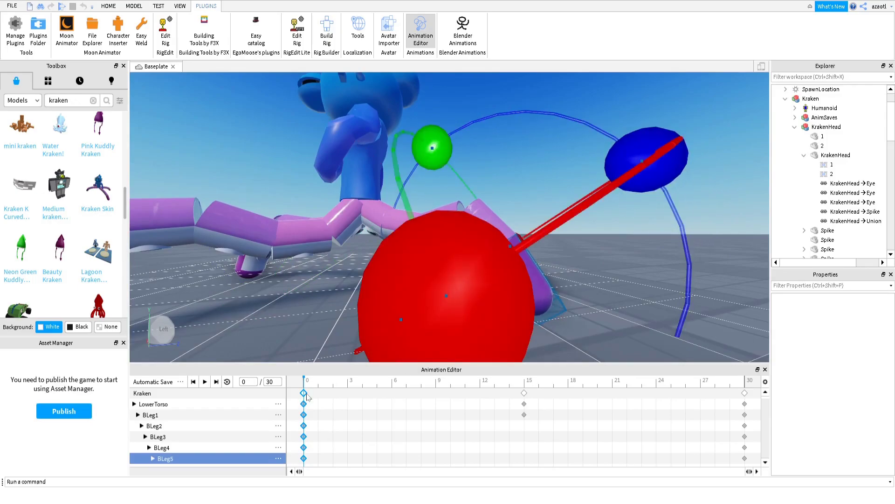
pyautogui.click(745, 403)
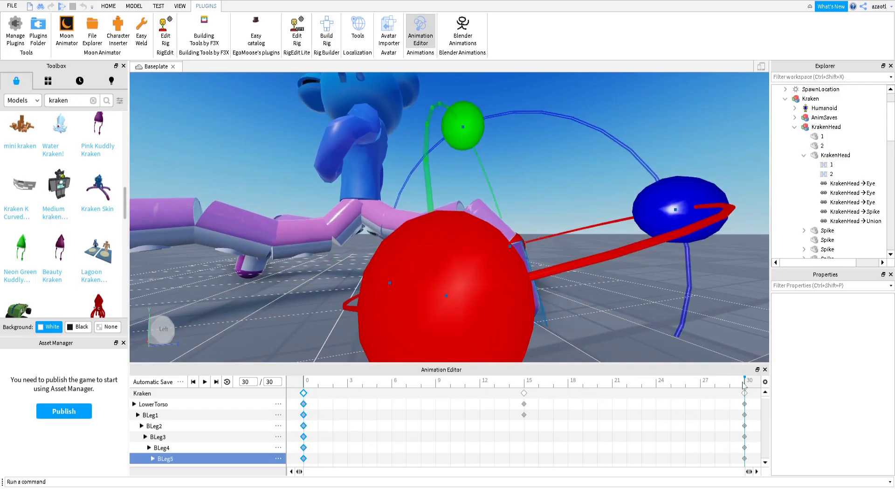
# Examine the back leg's foot placement from several angles at frames 15 and 30
pyautogui.moveTo(617, 315); pyautogui.dragTo(617, 315, button='right')
pyautogui.click(528, 387)
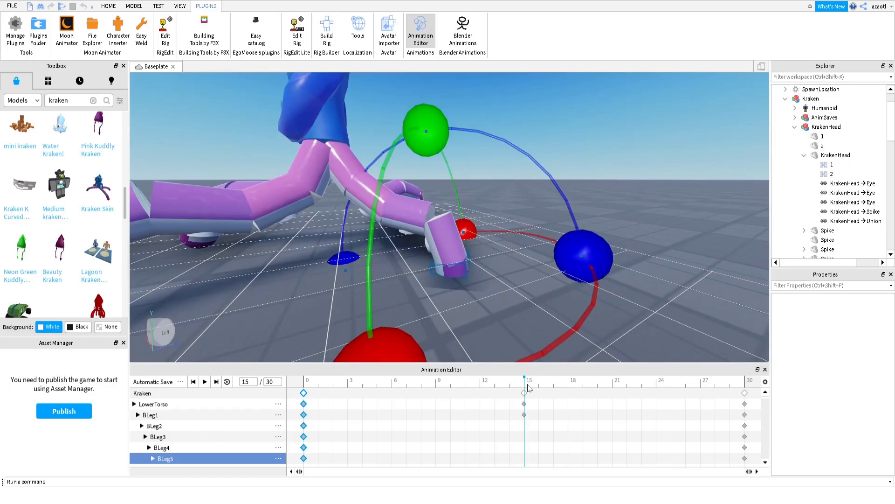
pyautogui.moveTo(526, 387); pyautogui.dragTo(751, 390)
pyautogui.moveTo(524, 237); pyautogui.dragTo(524, 237, button='right')
pyautogui.moveTo(577, 245); pyautogui.dragTo(578, 246, button='right')
pyautogui.click(532, 383)
pyautogui.click(517, 383)
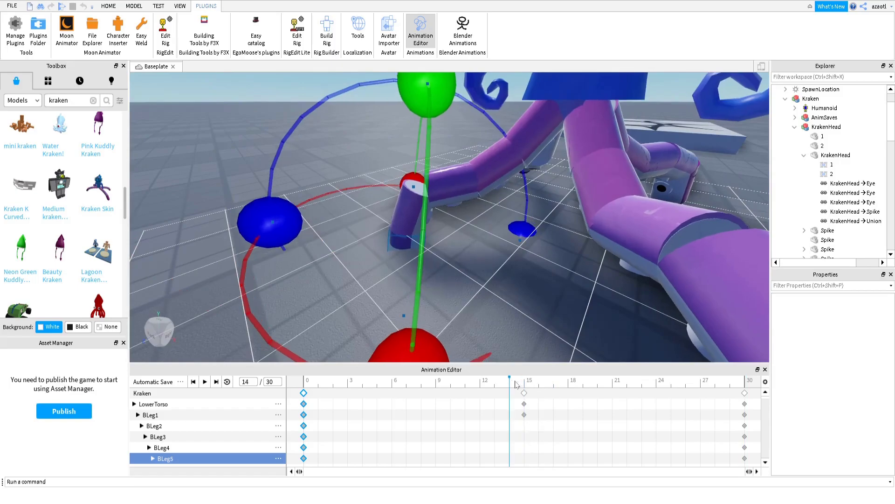
pyautogui.moveTo(510, 384); pyautogui.dragTo(525, 384)
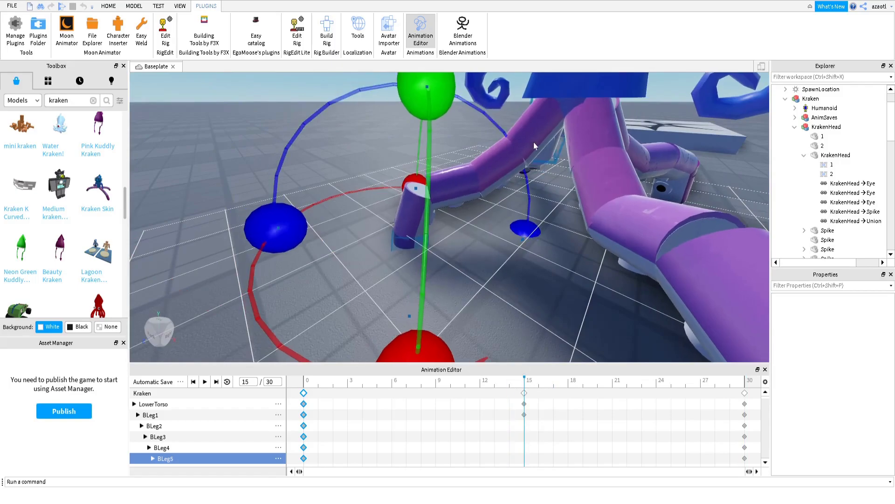
# Rotate the back leg segments BLeg2, BLeg3, and BLeg4 at frame 15
pyautogui.click(503, 159)
pyautogui.moveTo(481, 259); pyautogui.dragTo(475, 240, button='right')
pyautogui.moveTo(460, 116); pyautogui.dragTo(529, 124)
pyautogui.click(479, 267)
pyautogui.click(448, 253)
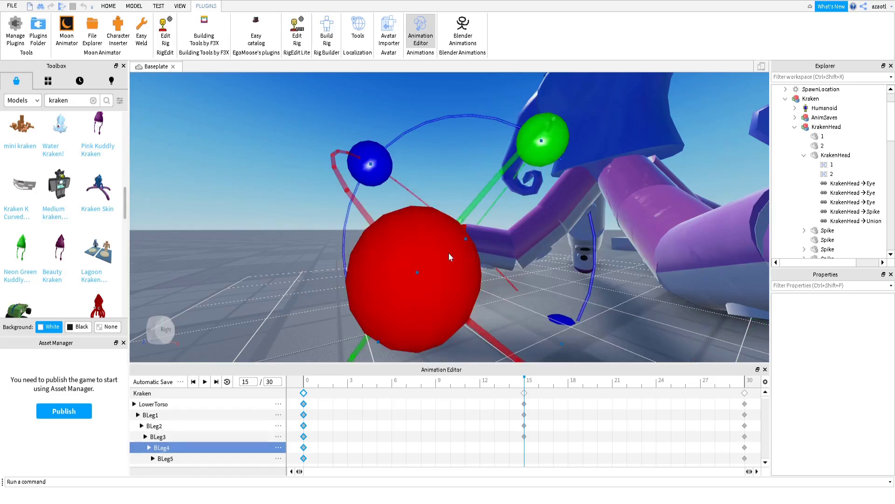
pyautogui.moveTo(378, 155); pyautogui.dragTo(421, 128)
pyautogui.moveTo(298, 294); pyautogui.dragTo(299, 293, button='right')
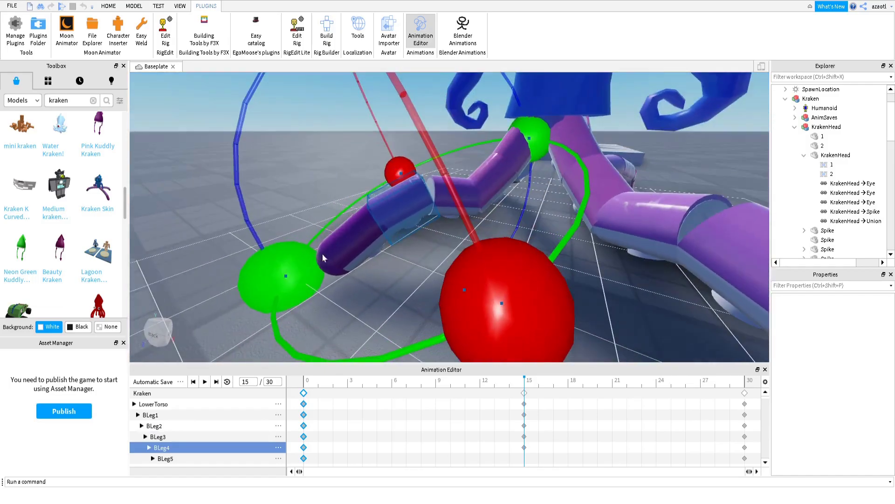
# Rotate the foot segment BLeg5 at frame 15 to place it on the floor, scrubbing around that frame to check
pyautogui.click(370, 228)
pyautogui.moveTo(244, 93); pyautogui.dragTo(229, 195)
pyautogui.moveTo(380, 243); pyautogui.dragTo(380, 243, button='right')
pyautogui.moveTo(508, 388); pyautogui.dragTo(527, 397)
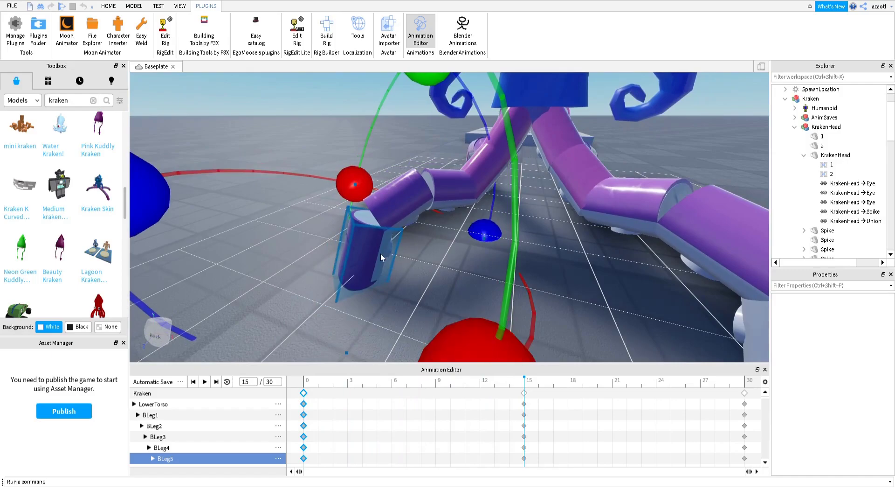
pyautogui.moveTo(489, 226); pyautogui.dragTo(513, 264)
pyautogui.moveTo(527, 381); pyautogui.dragTo(516, 407)
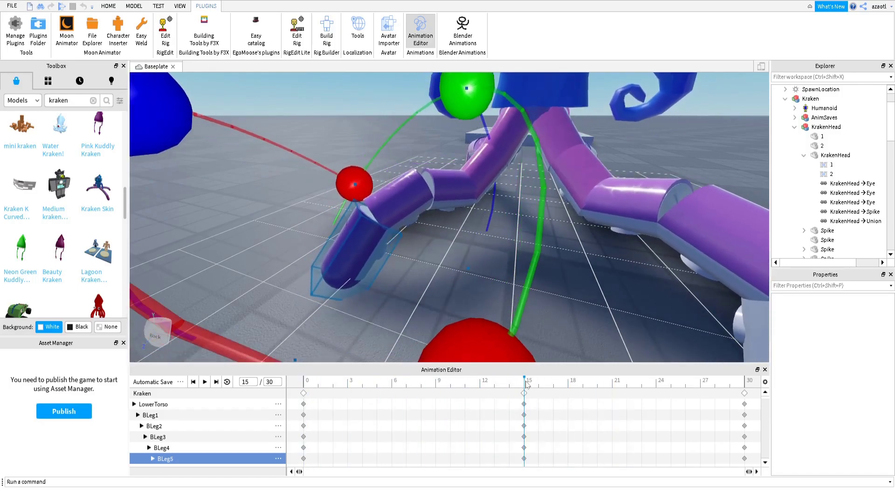
# Compare the back leg's pose at frames 0 and 15 from the back and the side
pyautogui.moveTo(597, 242); pyautogui.dragTo(539, 191, button='right')
pyautogui.click(529, 227)
pyautogui.moveTo(534, 275); pyautogui.dragTo(534, 275, button='right')
pyautogui.click(305, 381)
pyautogui.moveTo(375, 273); pyautogui.dragTo(394, 278, button='right')
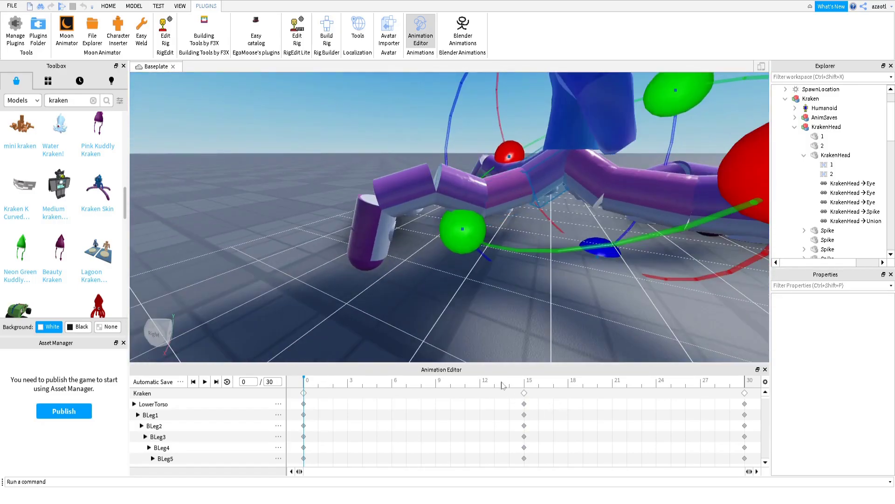
pyautogui.click(522, 388)
# Rotate the middle segments of the back leg at frame 15 to refine how the leg bends
pyautogui.click(518, 187)
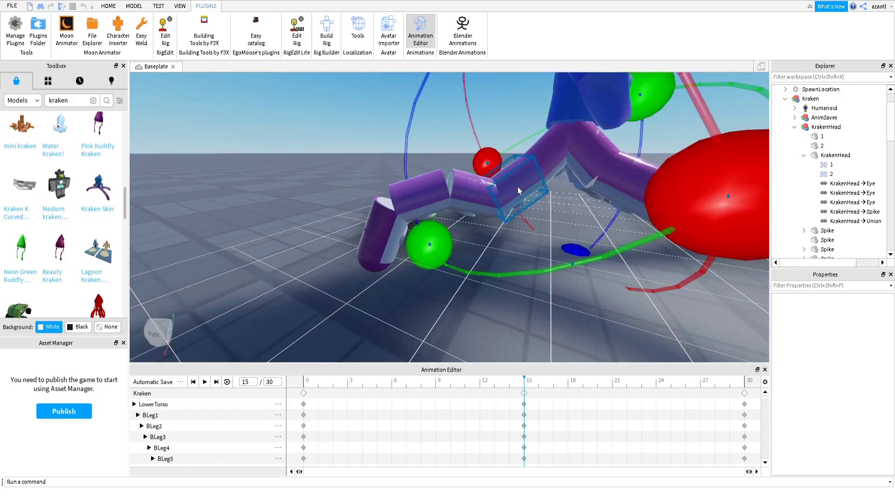
pyautogui.moveTo(597, 286); pyautogui.dragTo(603, 272, button='right')
pyautogui.moveTo(602, 273); pyautogui.dragTo(616, 277)
pyautogui.click(490, 205)
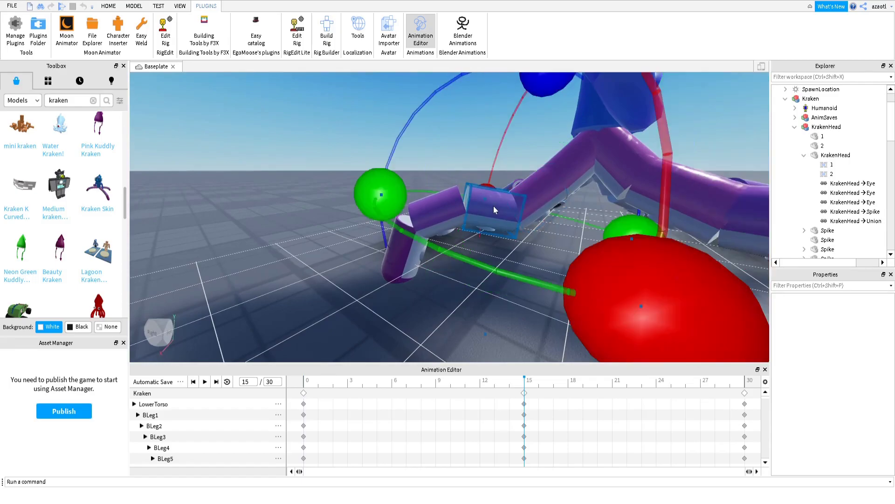
pyautogui.click(448, 216)
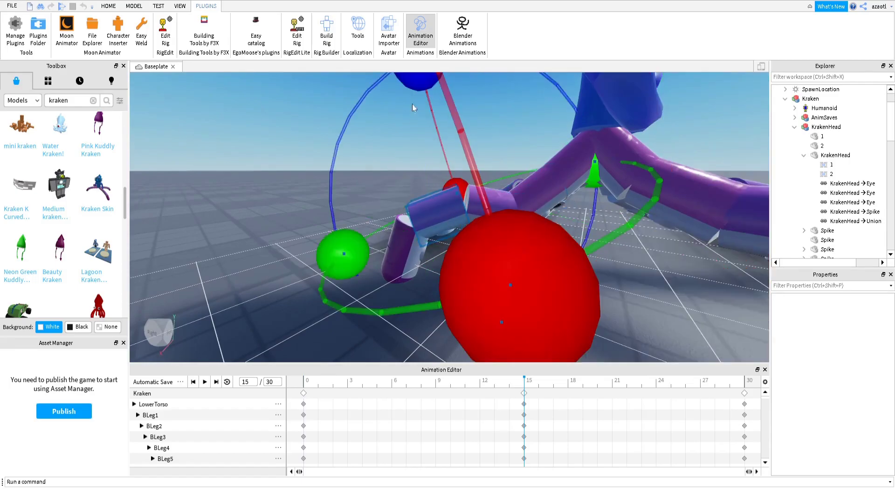
pyautogui.moveTo(414, 82); pyautogui.dragTo(446, 88)
pyautogui.moveTo(496, 251); pyautogui.dragTo(487, 303, button='right')
# Scrub between frames 13 and 15 to inspect the back leg's motion, and view the whole Kraken from the front
pyautogui.moveTo(500, 387)
pyautogui.mouseDown()
pyautogui.moveTo(403, 413)
pyautogui.moveTo(420, 389)
pyautogui.moveTo(497, 399)
pyautogui.mouseUp()
pyautogui.scroll(-3, 599, 223)
pyautogui.moveTo(598, 223); pyautogui.dragTo(598, 223, button='right')
pyautogui.scroll(-3, 598, 224)
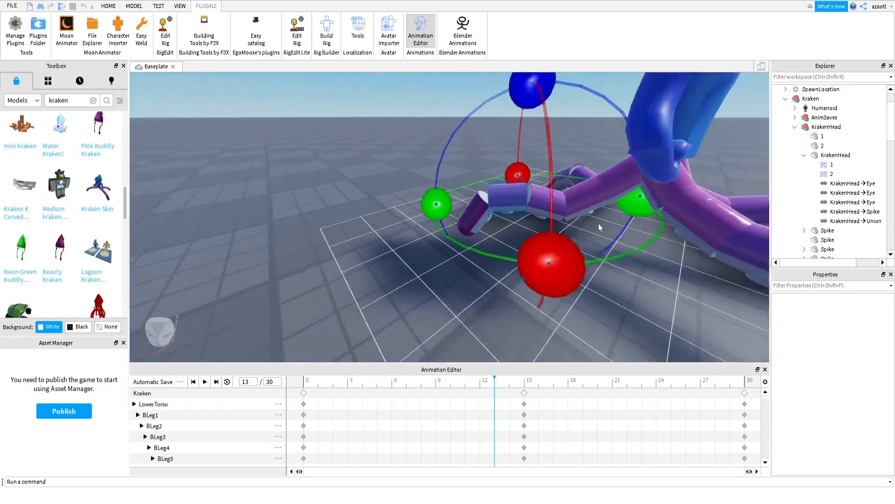
pyautogui.moveTo(469, 383); pyautogui.dragTo(524, 404)
pyautogui.scroll(2, 582, 223)
pyautogui.moveTo(582, 223); pyautogui.dragTo(583, 238, button='right')
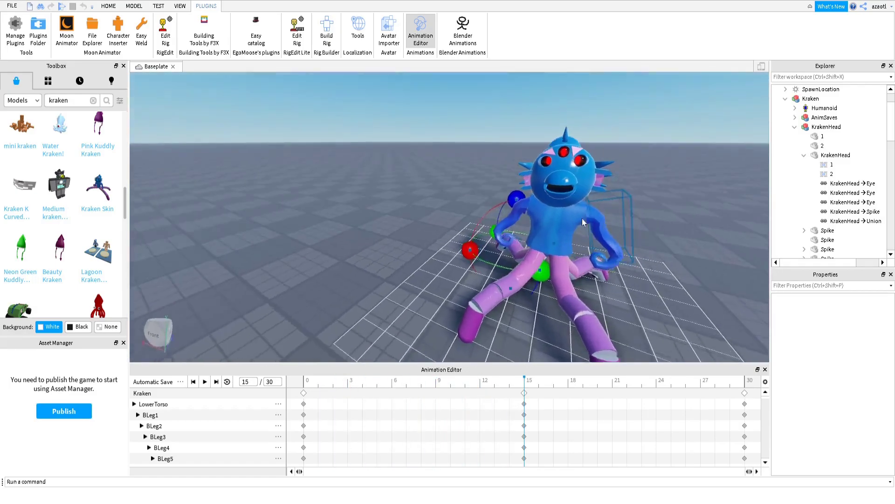
# Rotate the Kraken's jaw at frame 15 to close its mouth
pyautogui.scroll(3, 583, 221)
pyautogui.scroll(2, 583, 219)
pyautogui.click(582, 237)
pyautogui.scroll(-3, 582, 237)
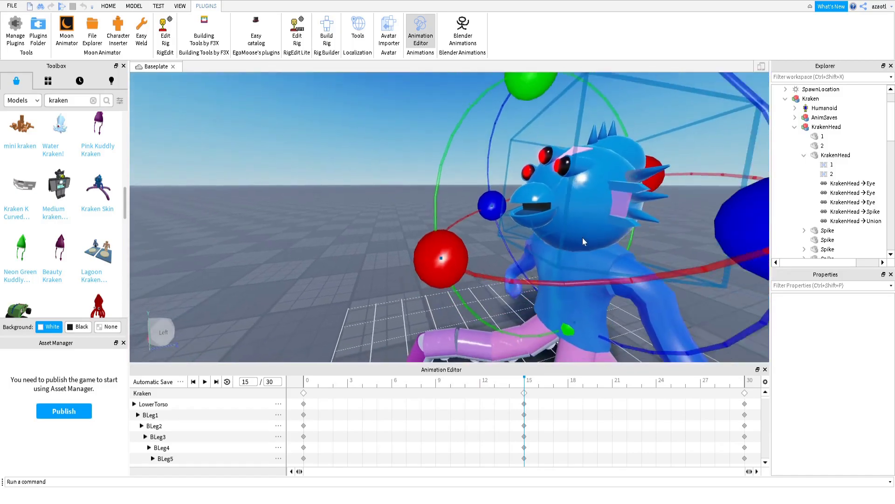
pyautogui.scroll(-1, 583, 238)
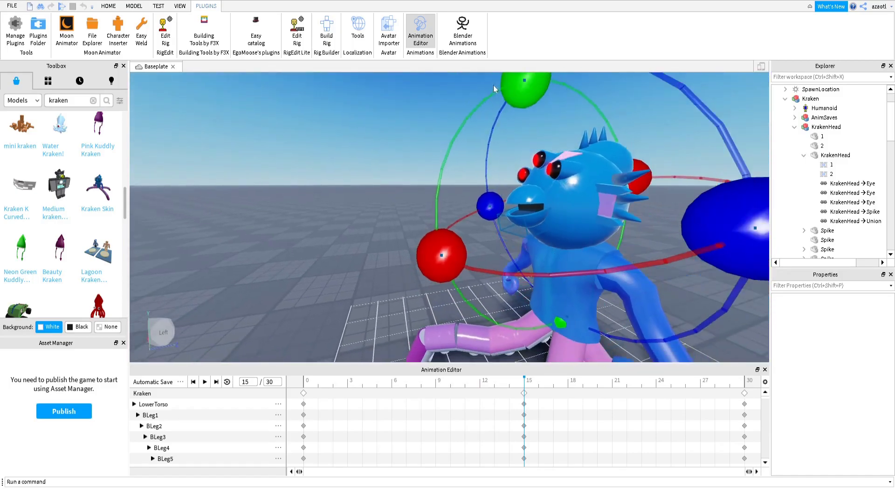
pyautogui.moveTo(509, 91); pyautogui.dragTo(536, 74)
# Turn on looping and play the animation to review the full motion from the front
pyautogui.moveTo(409, 235); pyautogui.dragTo(407, 234, button='right')
pyautogui.press('space')
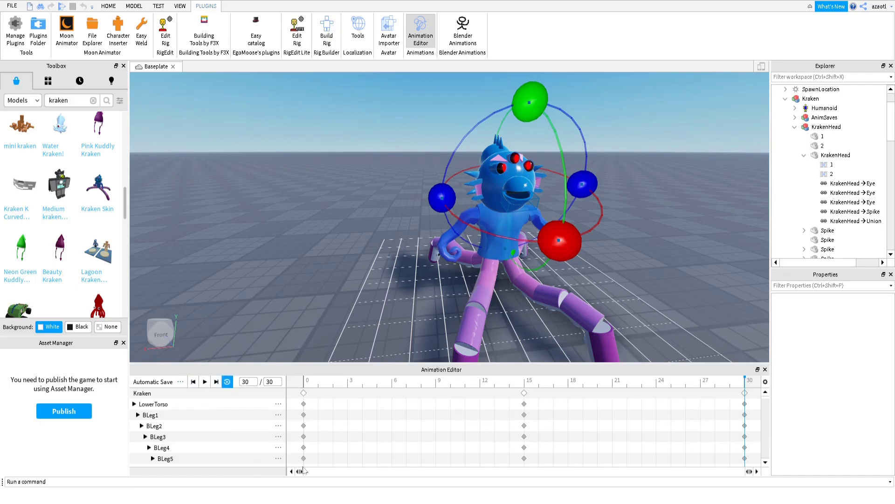
pyautogui.moveTo(329, 277); pyautogui.dragTo(578, 282, button='right')
pyautogui.press('space')
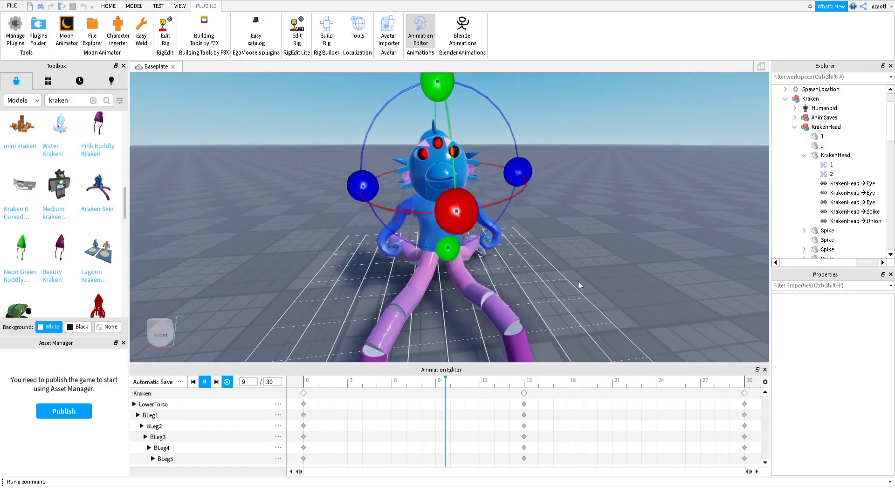
pyautogui.press('space')
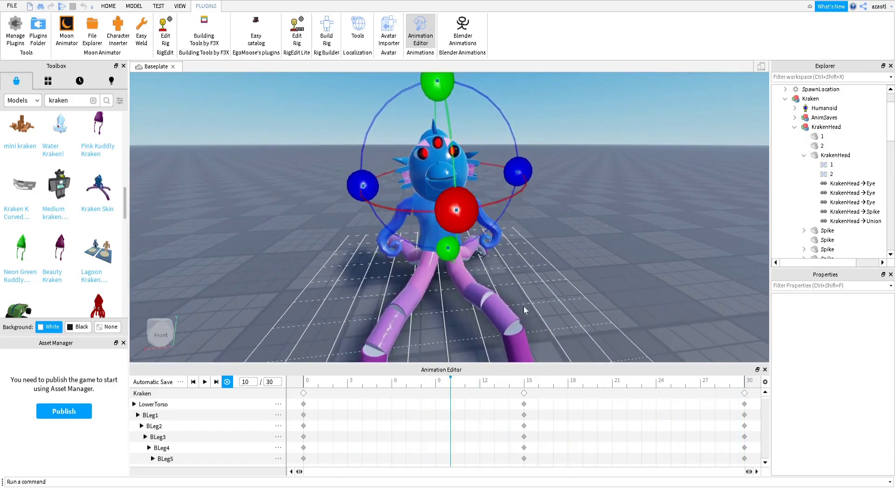
# Extend the animation to 60 frames, and move the frame 15 keyframes to frame 30
pyautogui.click(270, 384)
pyautogui.write('60')
pyautogui.press('Return')
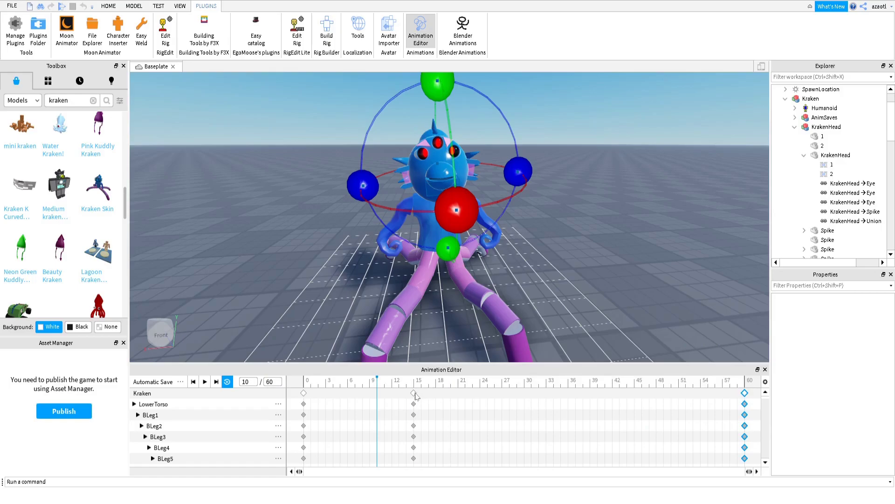
pyautogui.press('space')
pyautogui.moveTo(634, 222); pyautogui.dragTo(634, 225, button='right')
pyautogui.press('space')
pyautogui.moveTo(333, 382); pyautogui.dragTo(524, 394)
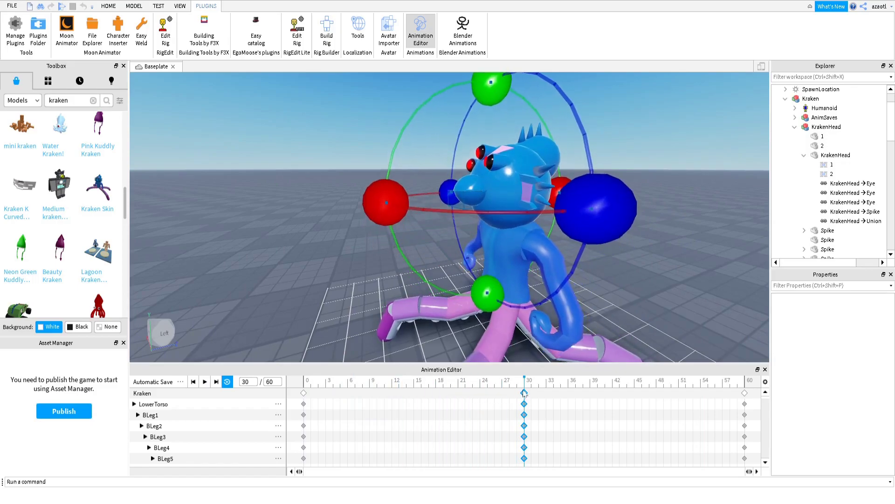
pyautogui.click(505, 198)
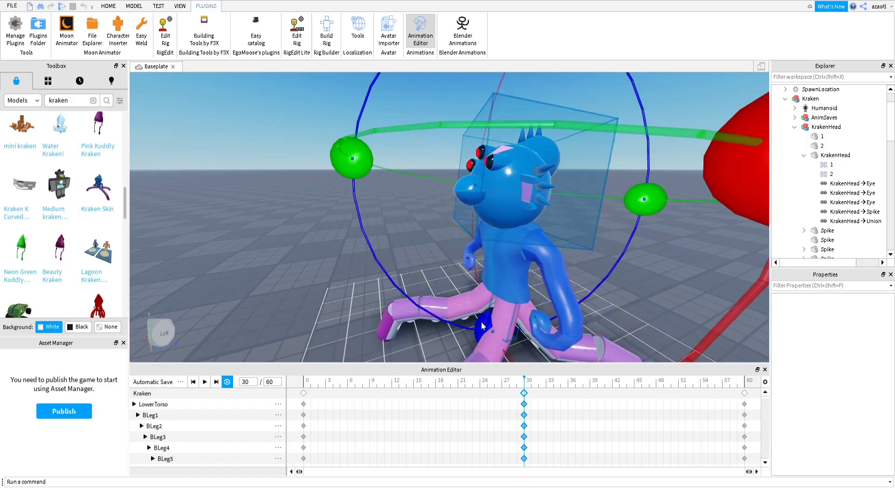
pyautogui.moveTo(482, 323); pyautogui.dragTo(435, 245)
pyautogui.hotkey('ctrl', 'z')
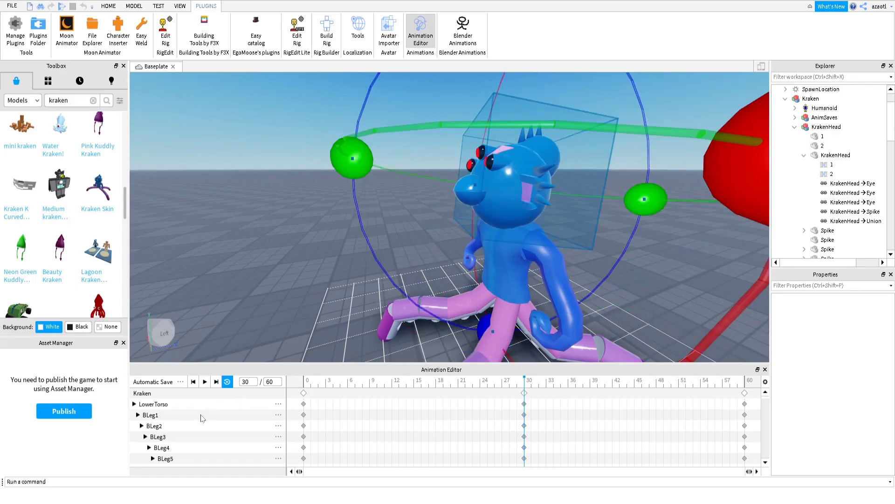
# Tilt the Head part forward at frame 30
pyautogui.scroll(-7, 200, 418)
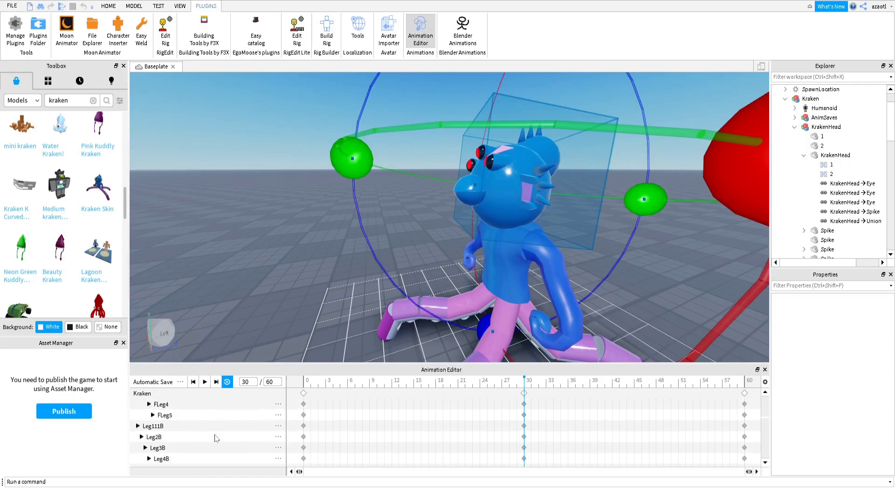
pyautogui.scroll(-7, 216, 438)
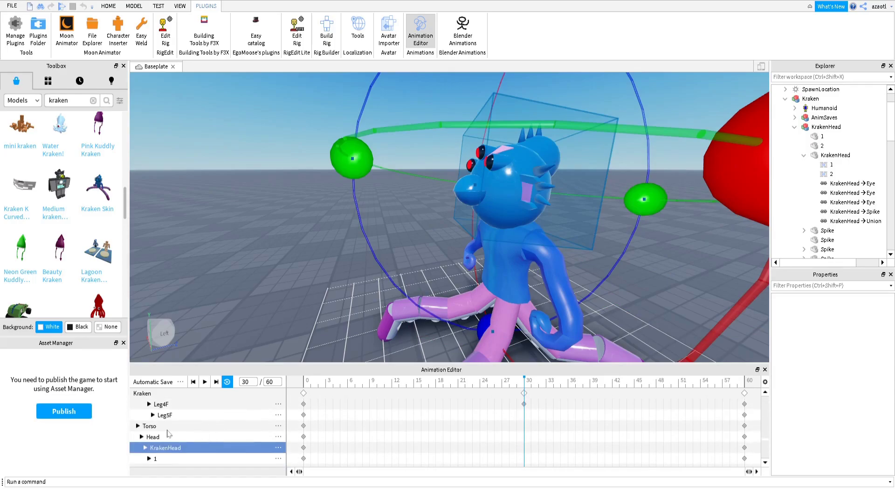
pyautogui.click(156, 437)
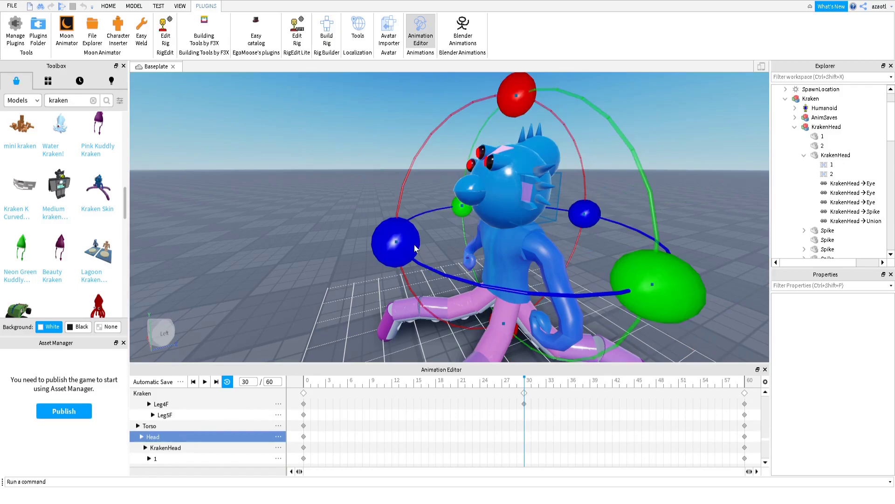
pyautogui.moveTo(415, 244); pyautogui.dragTo(418, 259)
pyautogui.hotkey('ctrl', 'z')
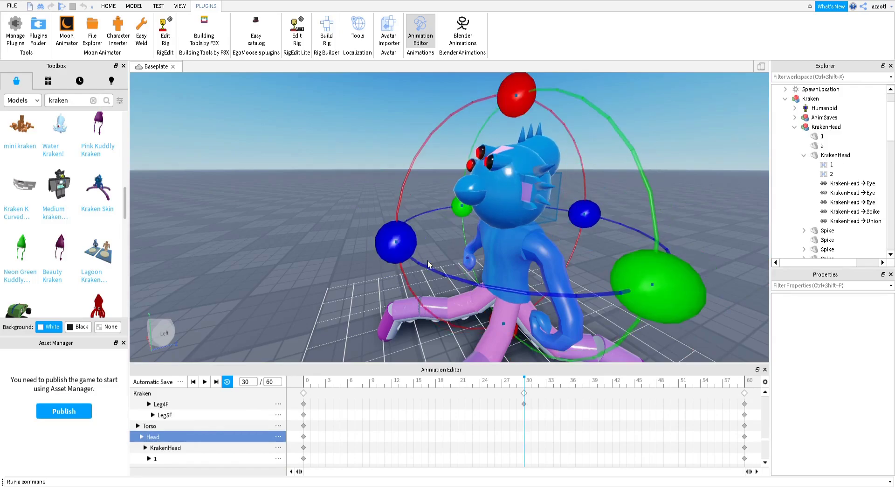
pyautogui.moveTo(524, 96); pyautogui.dragTo(505, 122)
# Play the 60-frame loop and review the head and body motion from several angles
pyautogui.press('space')
pyautogui.moveTo(425, 270); pyautogui.dragTo(424, 269, button='right')
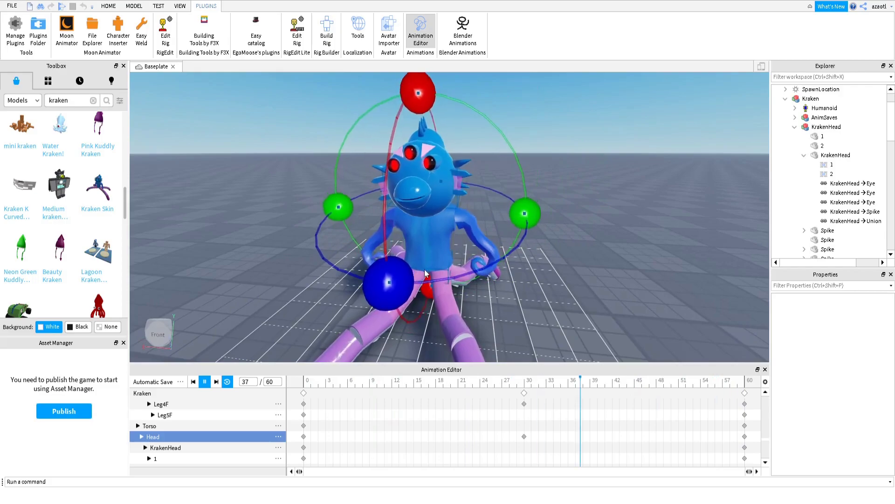
pyautogui.moveTo(425, 269); pyautogui.dragTo(422, 270, button='right')
pyautogui.press('s')
pyautogui.press('space')
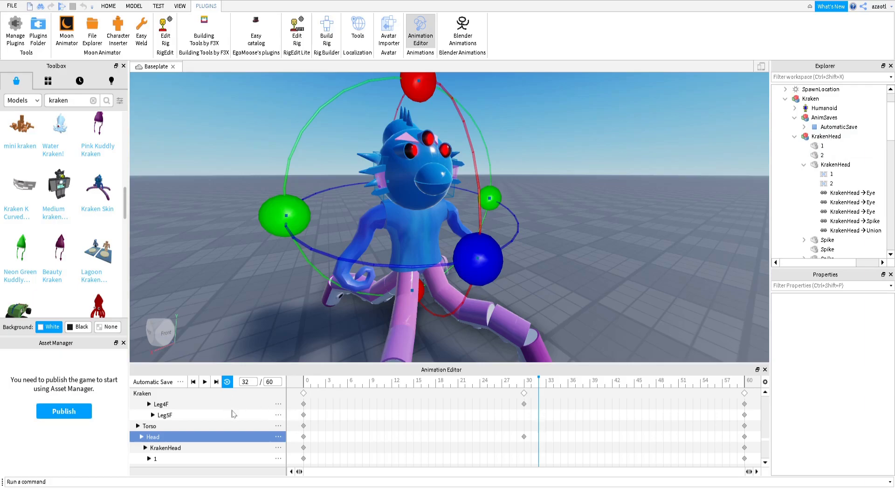
# Save the animation as a new one named IDLE, select its saved keyframe sequence in AnimSaves, and save the work
pyautogui.click(285, 413)
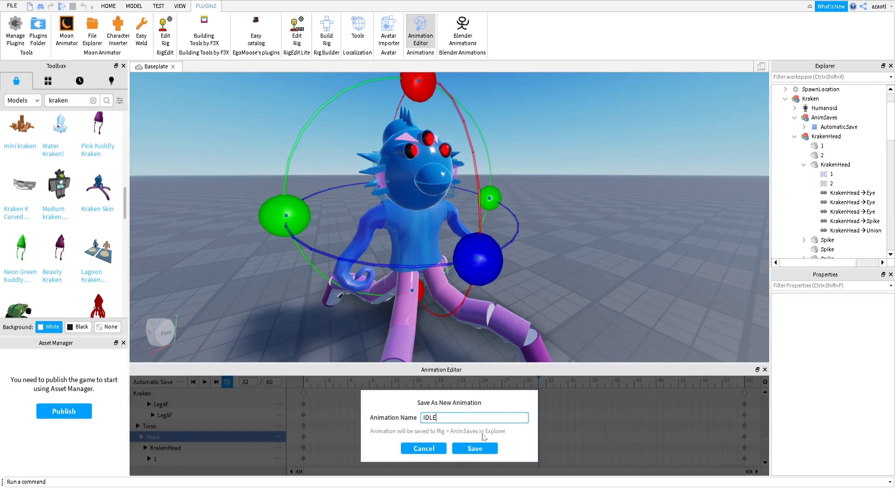
pyautogui.click(481, 450)
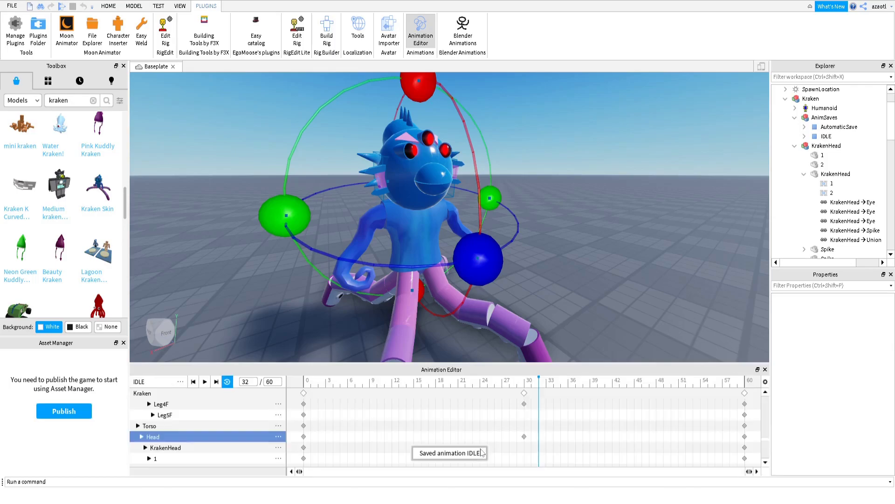
pyautogui.click(825, 137)
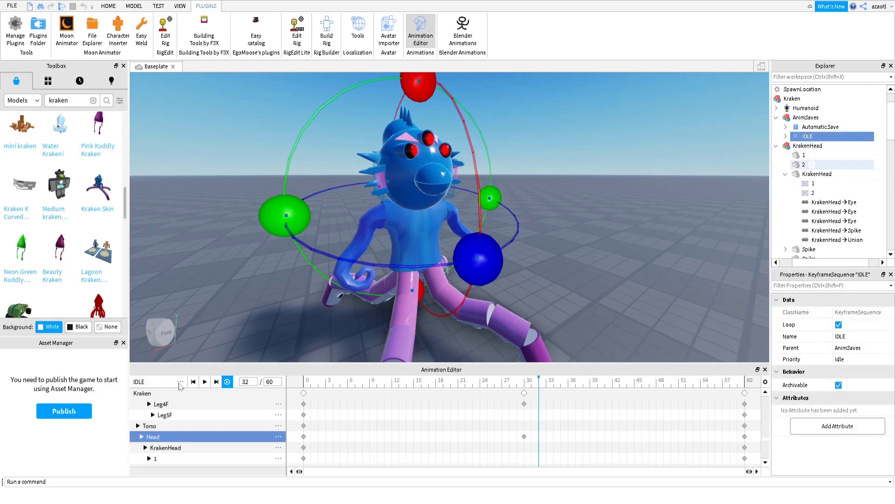
pyautogui.hotkey('ctrl', 's')
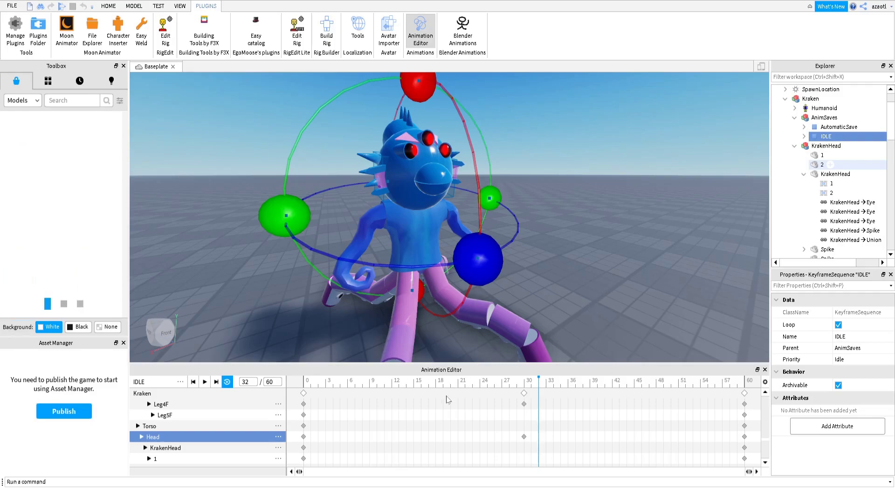
# Return to frame 0 and delete all keyframes at frames 60 and 30, keeping only the starting pose
pyautogui.click(309, 385)
pyautogui.moveTo(309, 385); pyautogui.dragTo(309, 414)
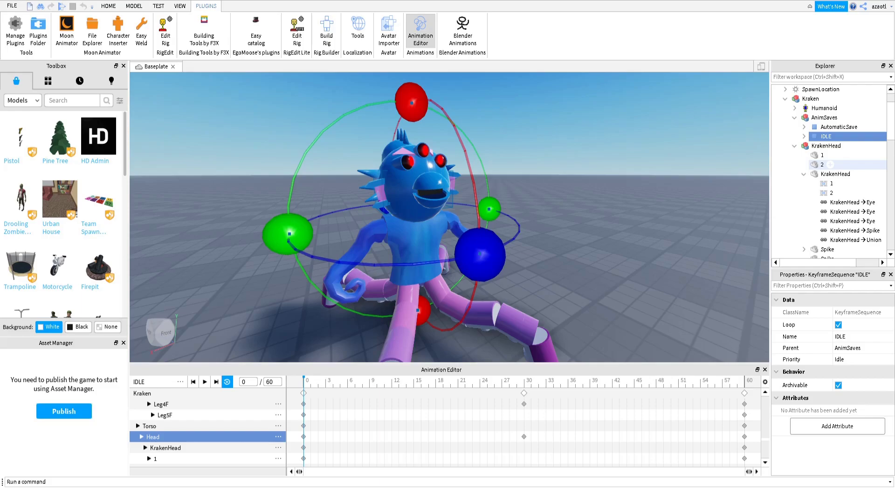
pyautogui.moveTo(573, 284); pyautogui.dragTo(579, 284, button='right')
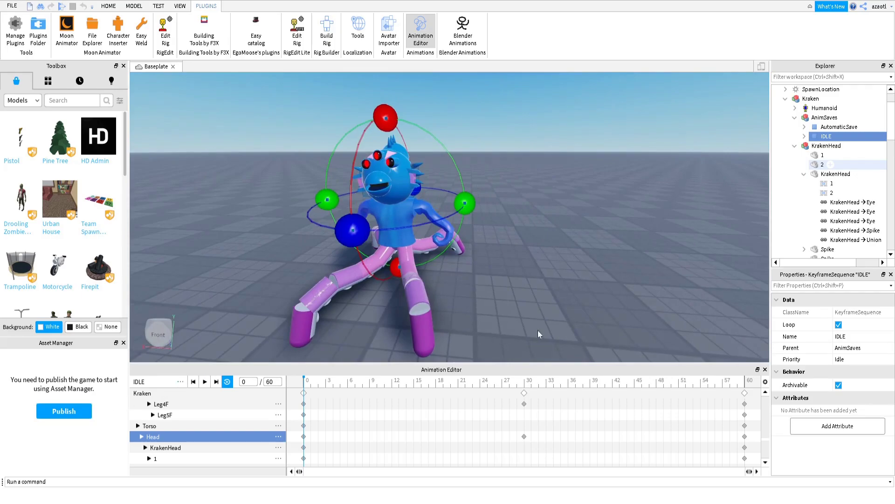
pyautogui.click(304, 393)
pyautogui.moveTo(339, 382); pyautogui.dragTo(306, 403)
pyautogui.moveTo(507, 392); pyautogui.dragTo(754, 419)
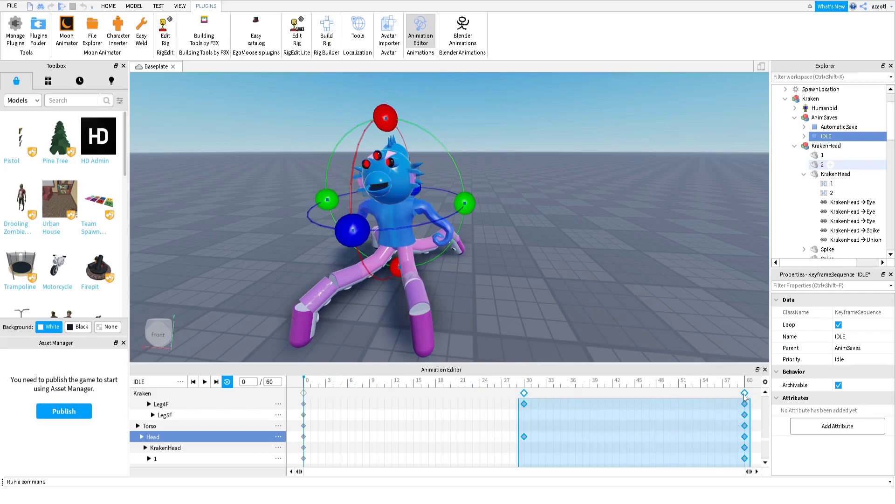
pyautogui.click(744, 396)
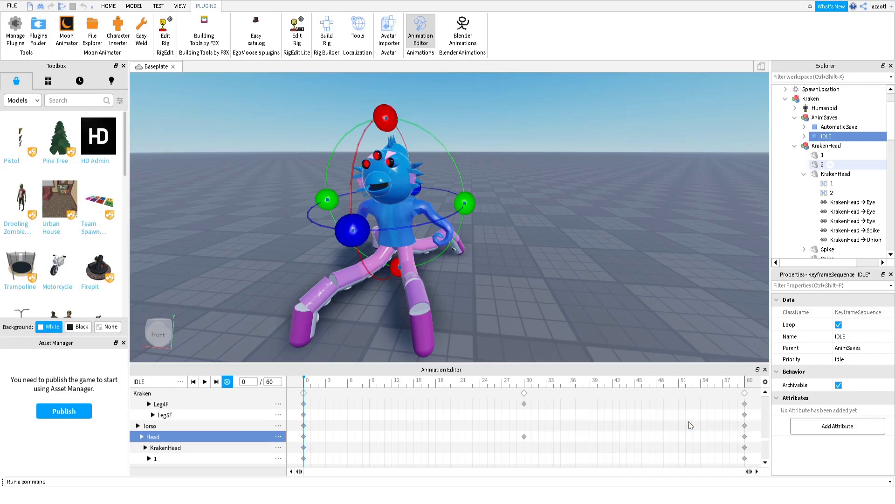
pyautogui.click(745, 394)
pyautogui.press('Delete')
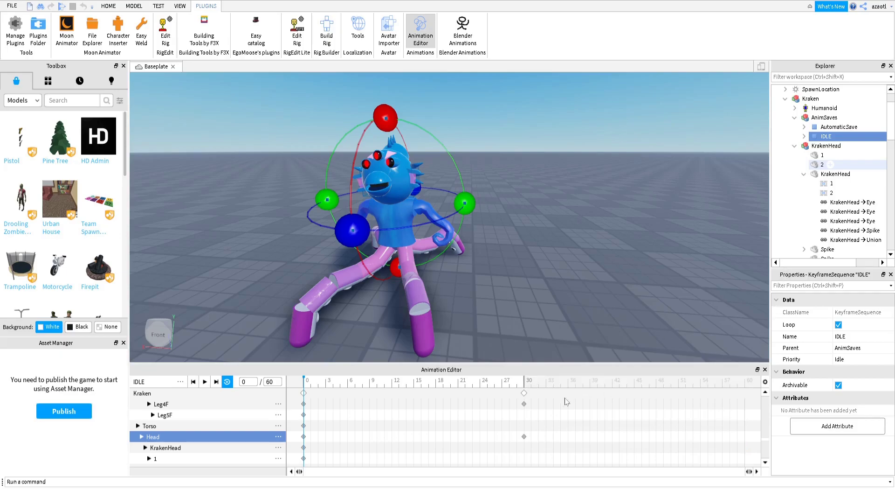
pyautogui.click(524, 393)
pyautogui.press('Delete')
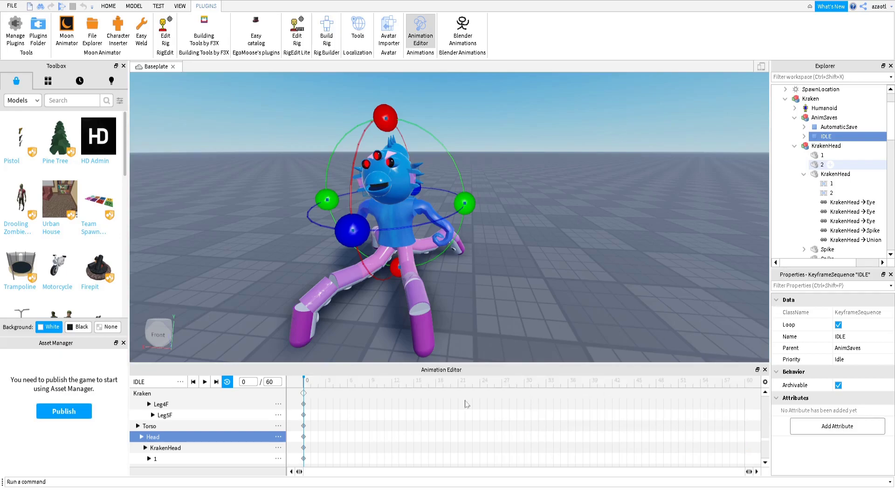
# Save the remaining frame 0 pose as a new animation named walk
pyautogui.click(303, 393)
pyautogui.hotkey('ctrl', 'shift', 's')
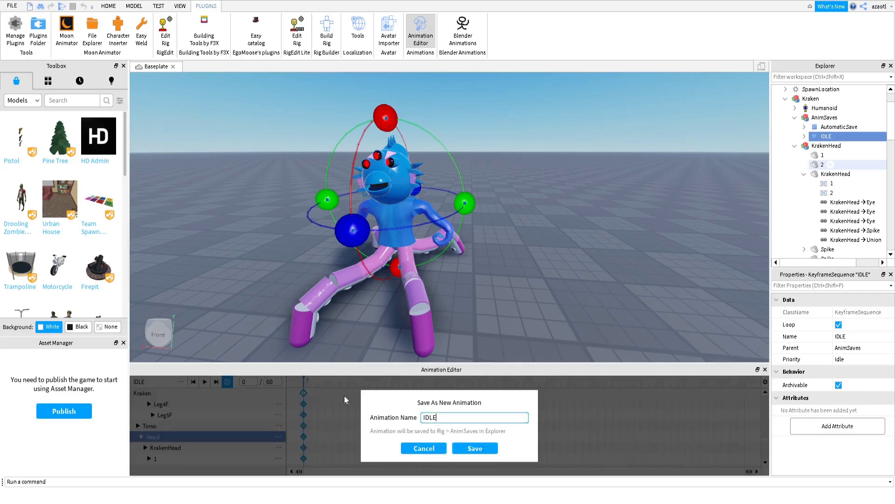
pyautogui.hotkey('ctrl', 'a')
pyautogui.write('wal')
pyautogui.click(461, 451)
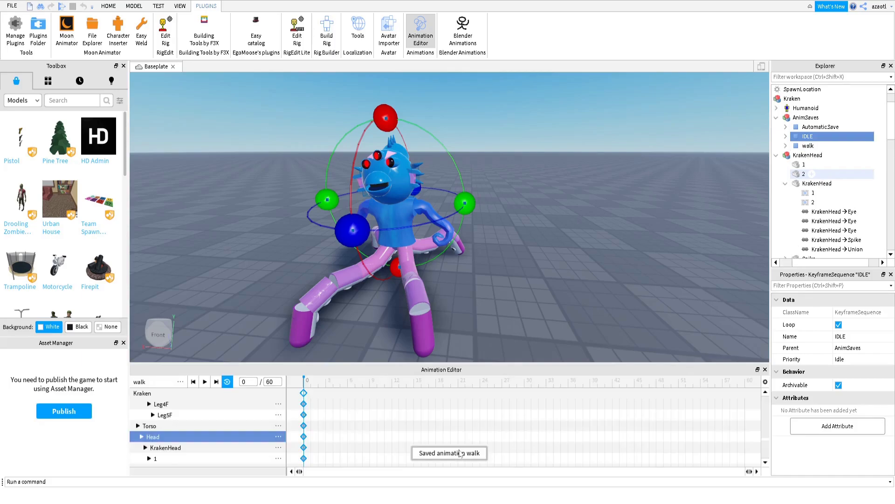
pyautogui.moveTo(386, 286); pyautogui.dragTo(387, 289, button='right')
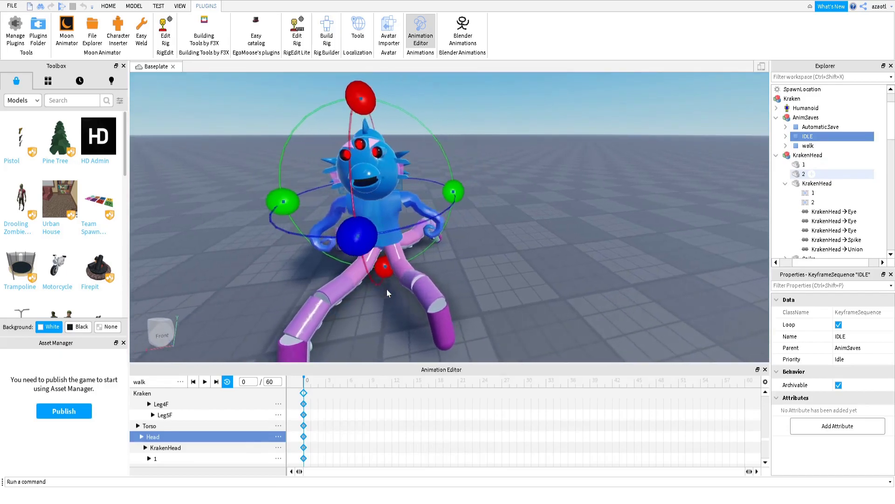
pyautogui.press('d')
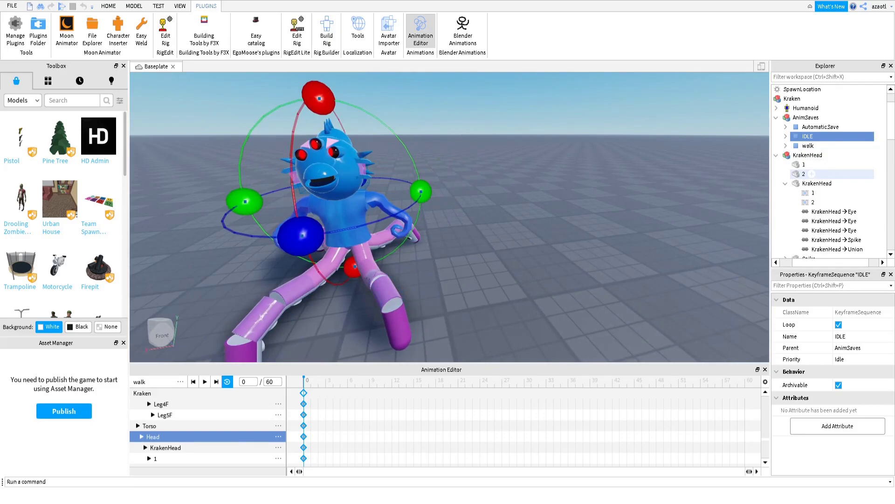
# Rotate the Kraken's two rear legs slightly outward in the walk animation's frame 0 pose
pyautogui.moveTo(442, 300); pyautogui.dragTo(444, 299, button='right')
pyautogui.press('d')
pyautogui.press('w')
pyautogui.click(451, 201)
pyautogui.moveTo(497, 235); pyautogui.dragTo(497, 235, button='right')
pyautogui.scroll(-2, 497, 235)
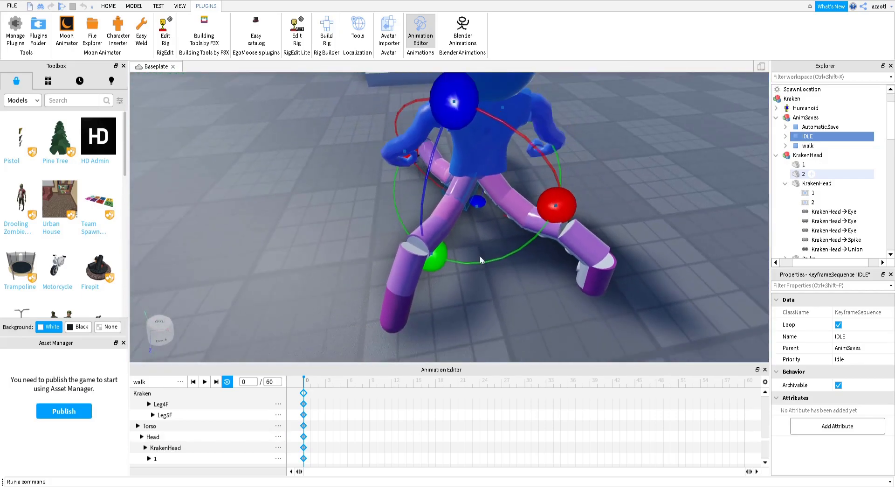
pyautogui.moveTo(443, 258); pyautogui.dragTo(430, 249)
pyautogui.click(503, 186)
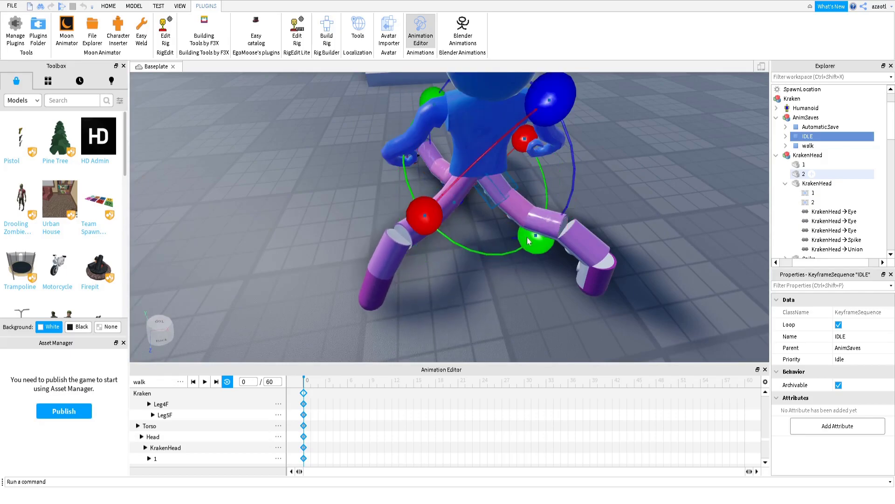
pyautogui.moveTo(532, 237); pyautogui.dragTo(541, 237)
pyautogui.moveTo(540, 235); pyautogui.dragTo(540, 235, button='right')
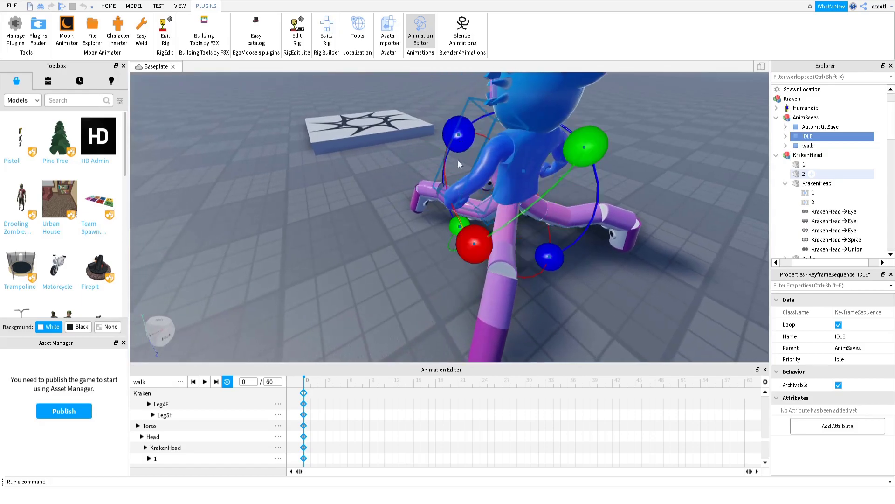
# Rotate the two front legs outward in the frame 0 pose so they spread wider
pyautogui.moveTo(492, 212); pyautogui.dragTo(457, 225, button='right')
pyautogui.moveTo(510, 192)
pyautogui.mouseDown()
pyautogui.moveTo(521, 199)
pyautogui.moveTo(511, 206)
pyautogui.mouseUp()
pyautogui.moveTo(510, 206); pyautogui.dragTo(511, 206, button='right')
pyautogui.moveTo(467, 236); pyautogui.dragTo(496, 267)
pyautogui.moveTo(496, 267); pyautogui.dragTo(489, 221, button='right')
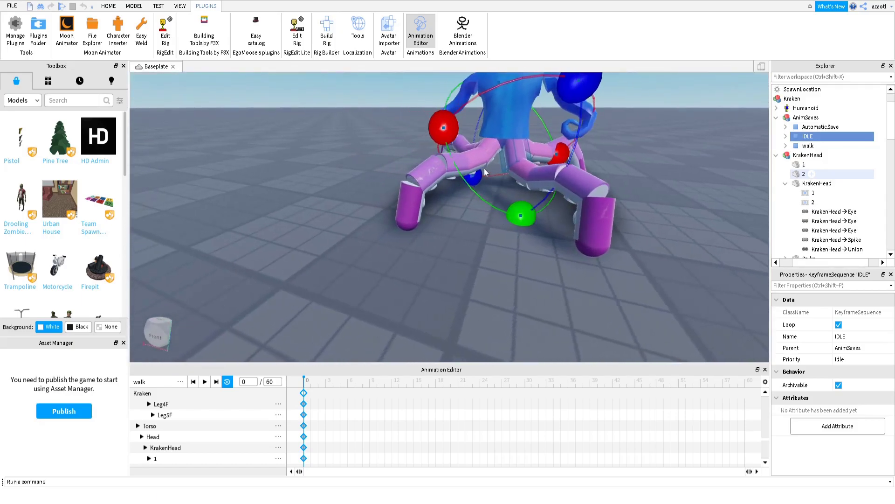
pyautogui.click(492, 148)
pyautogui.moveTo(454, 194); pyautogui.dragTo(438, 184)
pyautogui.moveTo(456, 226); pyautogui.dragTo(456, 226, button='right')
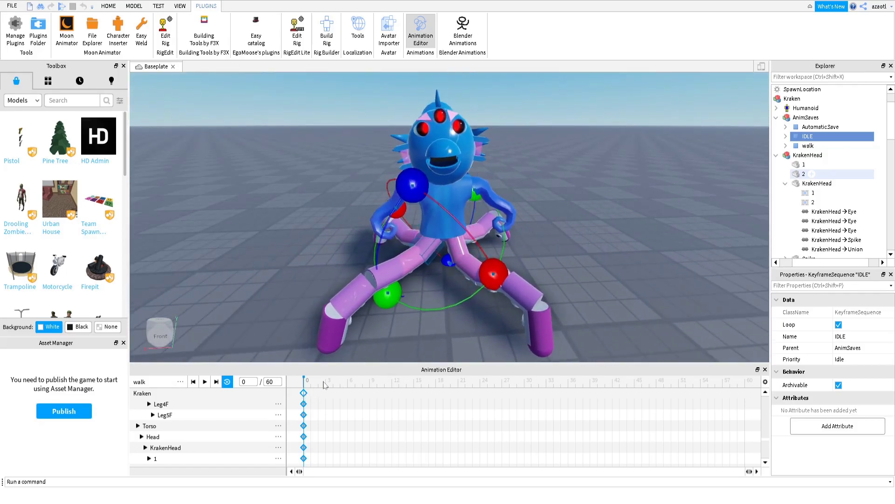
# Paste the previously copied keyframes at frame 60 and scrub back to preview the motion near frame 29
pyautogui.moveTo(307, 384); pyautogui.dragTo(524, 392)
pyautogui.moveTo(318, 384); pyautogui.dragTo(760, 384)
pyautogui.hotkey('ctrl', 'v')
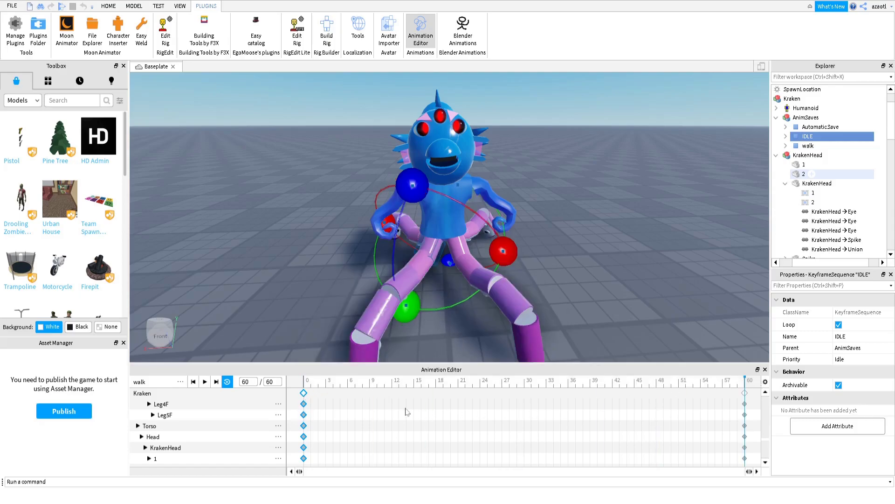
pyautogui.moveTo(474, 383); pyautogui.dragTo(517, 390)
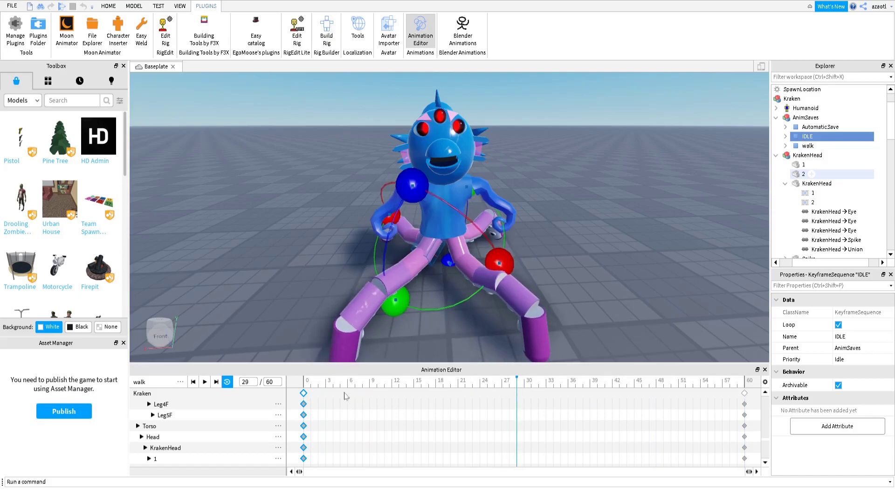
# Copy the adjusted frame 0 keyframes and paste them at frame 60
pyautogui.click(354, 419)
pyautogui.click(282, 270)
pyautogui.click(303, 393)
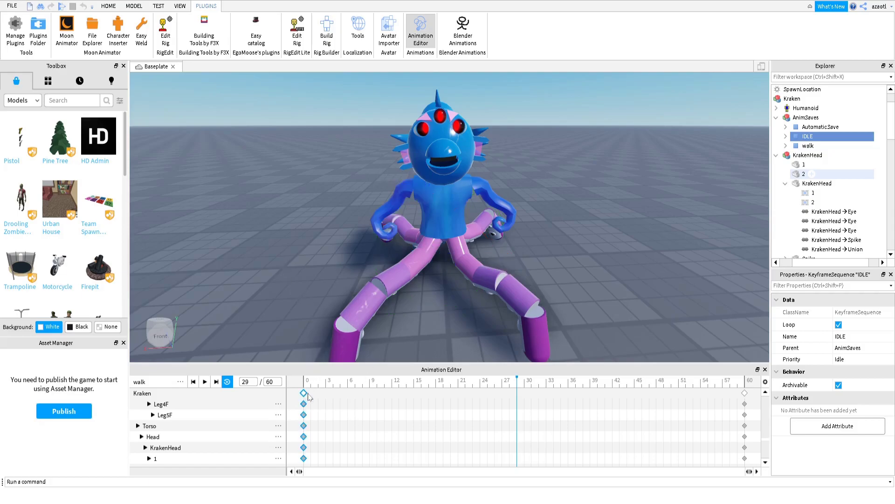
pyautogui.click(744, 382)
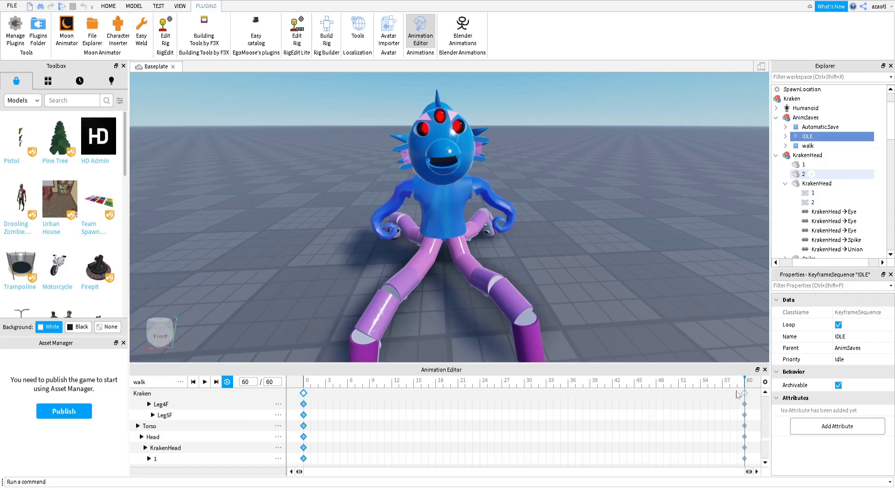
pyautogui.hotkey('ctrl', 'v')
# At frame 30, rotate both of the Kraken's arms upward into a raised pose
pyautogui.moveTo(312, 380); pyautogui.dragTo(526, 388)
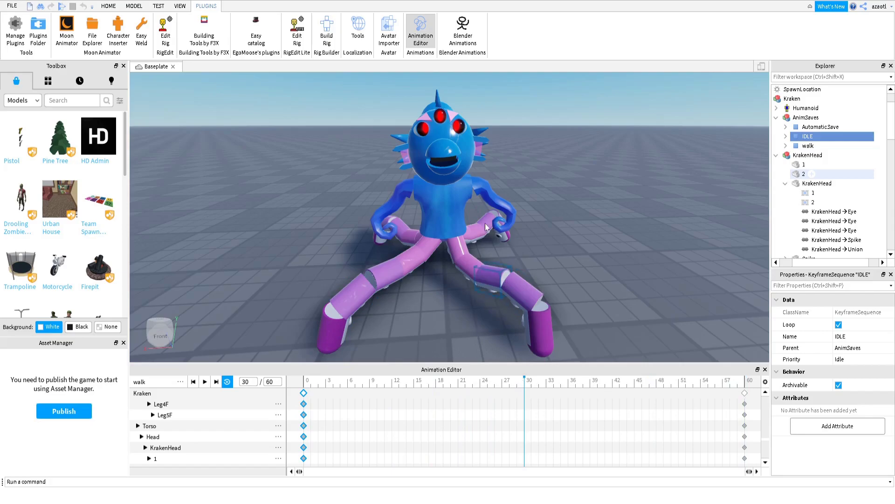
pyautogui.click(483, 192)
pyautogui.moveTo(480, 98); pyautogui.dragTo(477, 80)
pyautogui.click(390, 201)
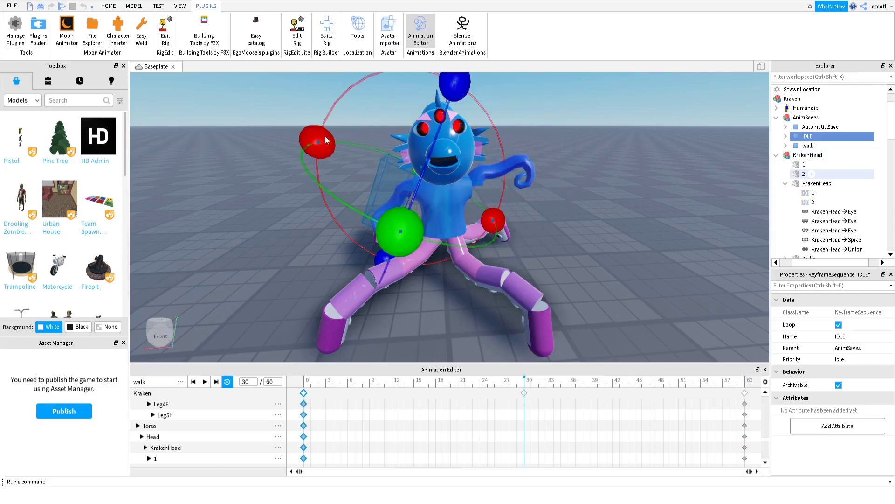
pyautogui.moveTo(325, 134); pyautogui.dragTo(416, 96)
# Rotate the Kraken's lower jaw at frame 30 to open its mouth wide
pyautogui.moveTo(485, 189); pyautogui.dragTo(482, 185, button='right')
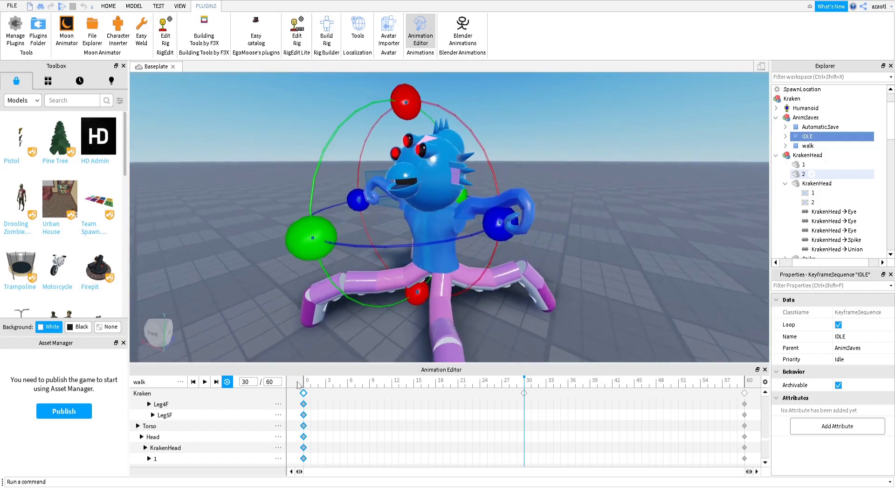
pyautogui.click(407, 193)
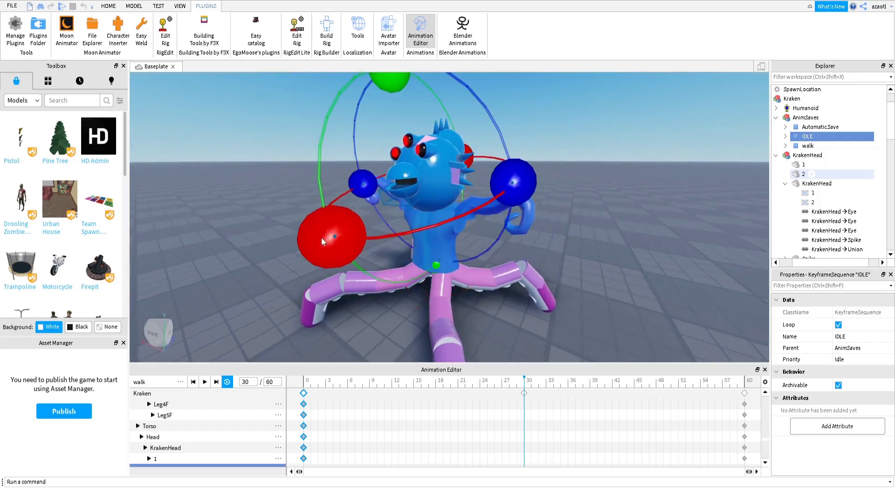
pyautogui.moveTo(322, 241); pyautogui.dragTo(329, 261)
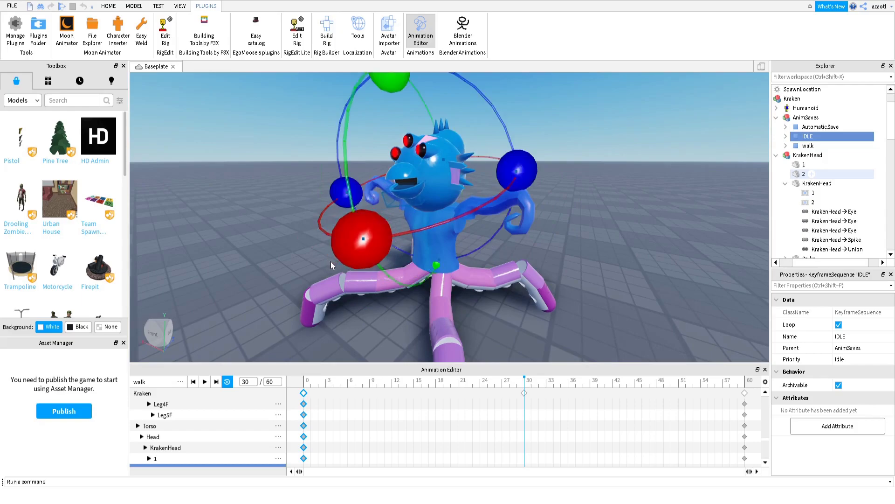
pyautogui.moveTo(379, 80); pyautogui.dragTo(362, 121)
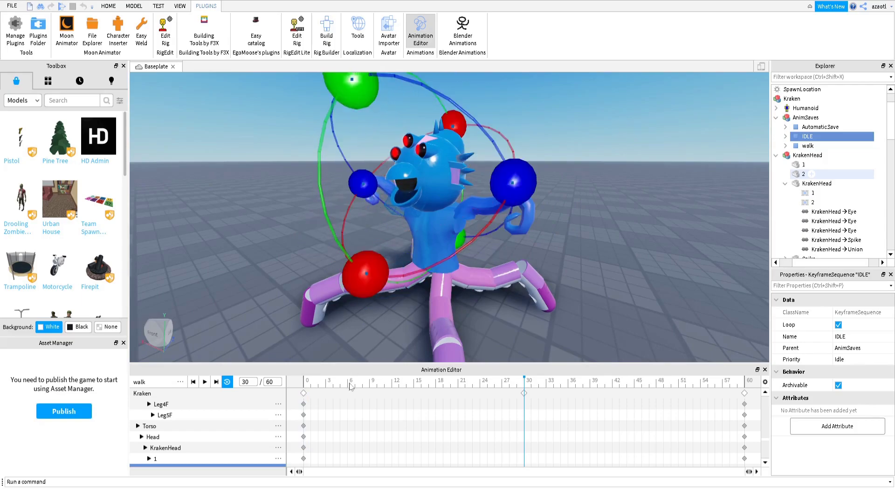
# Return to frame 0 and rotate the jaw to close the Kraken's mouth in the starting pose
pyautogui.click(297, 389)
pyautogui.moveTo(395, 76); pyautogui.dragTo(422, 74)
pyautogui.moveTo(432, 274); pyautogui.dragTo(423, 271)
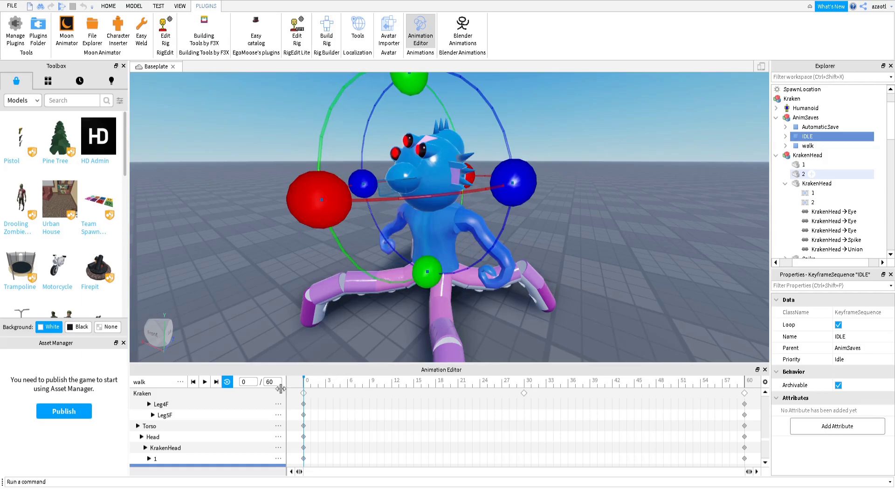
# Copy the frame 0 keyframes with the closed mouth over the keyframes at frame 60
pyautogui.click(304, 394)
pyautogui.click(744, 384)
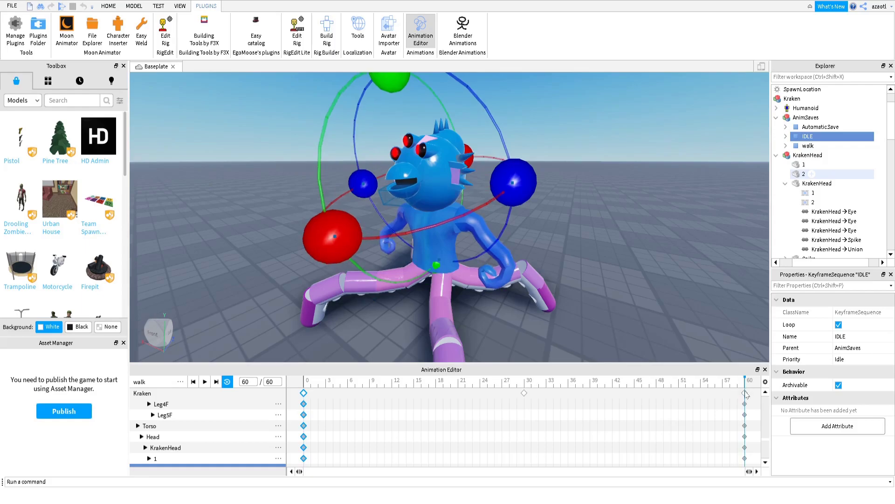
pyautogui.click(744, 393)
pyautogui.hotkey('ctrl', 'v')
# At frame 30, select the lower torso and move the Kraken's whole body upward
pyautogui.moveTo(433, 384); pyautogui.dragTo(526, 388)
pyautogui.moveTo(461, 309); pyautogui.dragTo(429, 300, button='right')
pyautogui.click(424, 279)
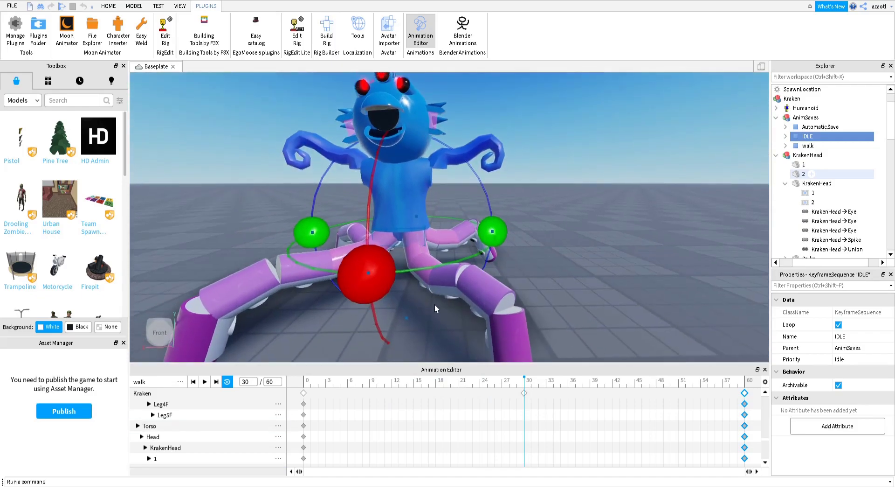
pyautogui.hotkey('ctrl', '2')
pyautogui.moveTo(405, 312); pyautogui.dragTo(403, 276)
pyautogui.moveTo(402, 258); pyautogui.dragTo(403, 235)
pyautogui.press('f')
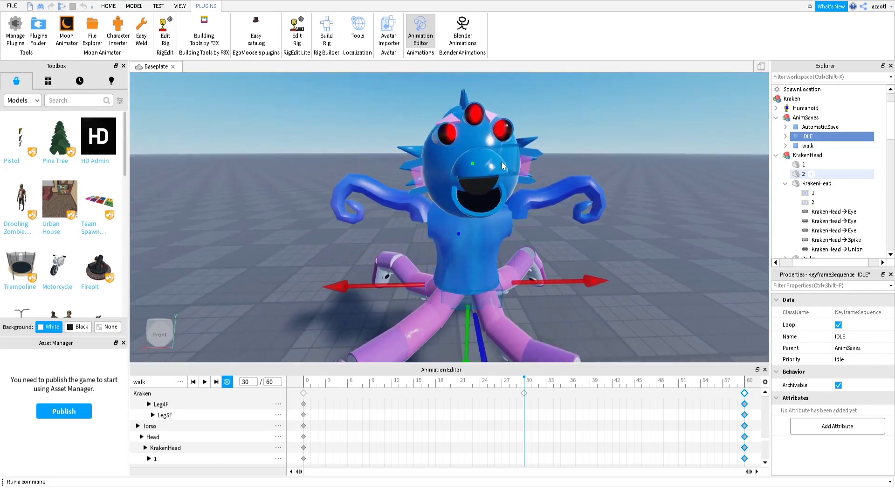
# Select the Head and rotate it to tilt the Kraken's head at frame 30
pyautogui.click(513, 162)
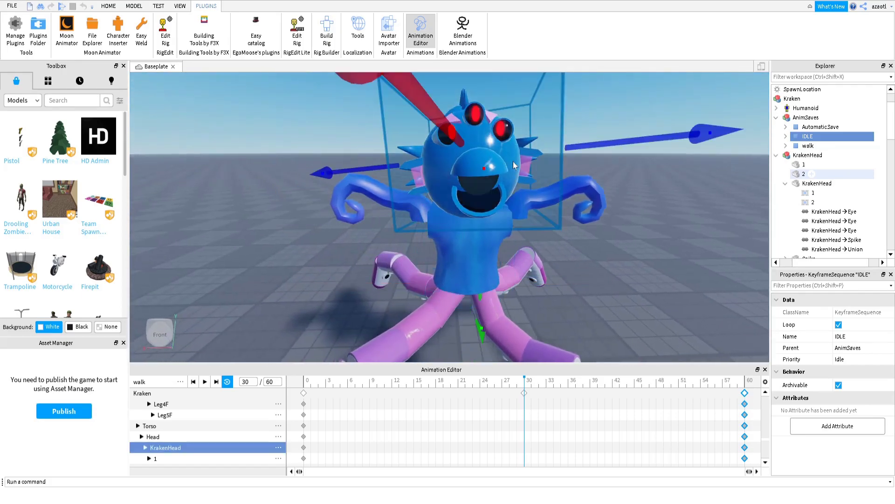
pyautogui.click(162, 436)
pyautogui.hotkey('ctrl', '4')
pyautogui.scroll(5, 559, 161)
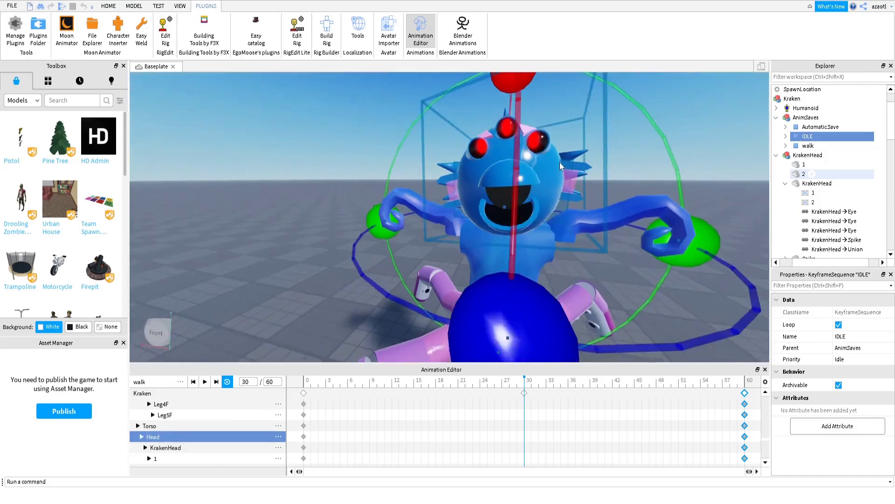
pyautogui.scroll(-5, 614, 180)
pyautogui.moveTo(606, 230); pyautogui.dragTo(613, 234)
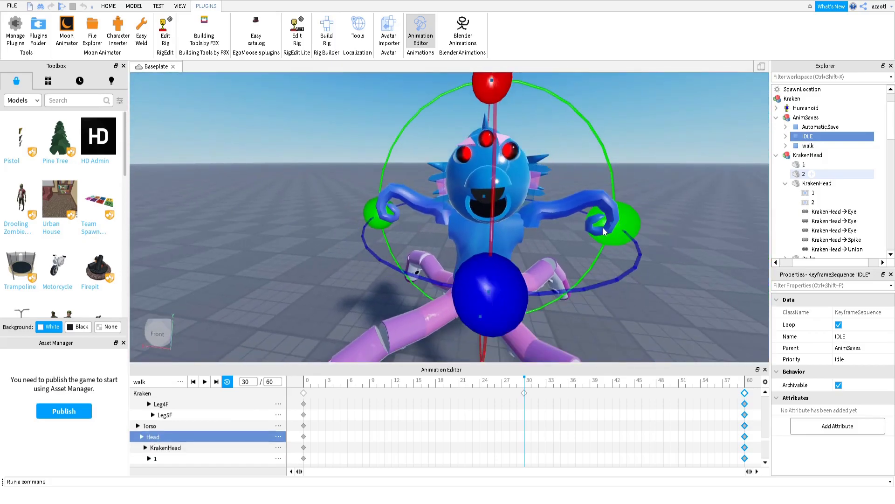
pyautogui.moveTo(612, 234); pyautogui.dragTo(597, 239, button='right')
pyautogui.moveTo(555, 86); pyautogui.dragTo(513, 110)
# Move the lower torso higher at frame 30 so the body lifts well off the ground
pyautogui.moveTo(525, 178); pyautogui.dragTo(536, 192, button='right')
pyautogui.scroll(3, 535, 191)
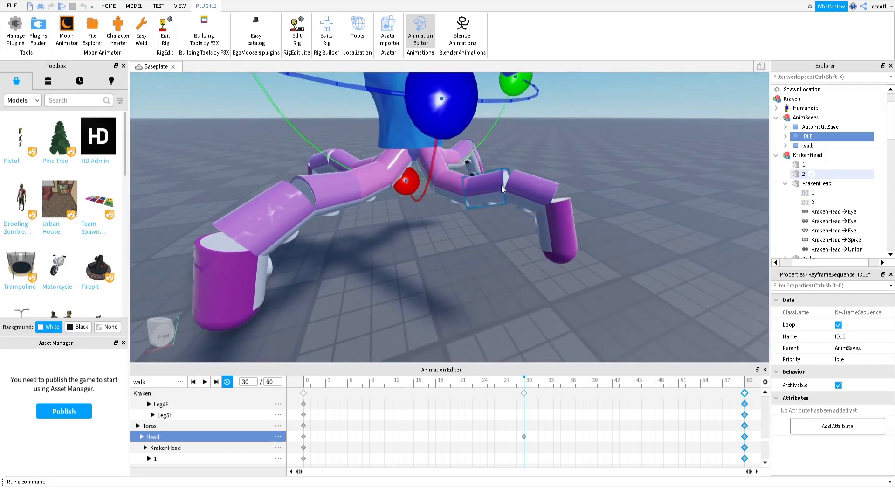
pyautogui.moveTo(500, 186); pyautogui.dragTo(509, 189, button='right')
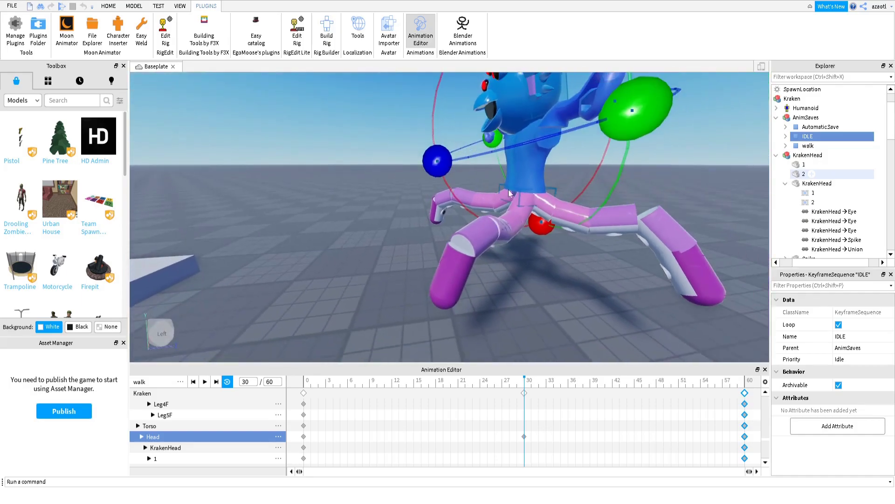
pyautogui.click(514, 196)
pyautogui.hotkey('ctrl', '2')
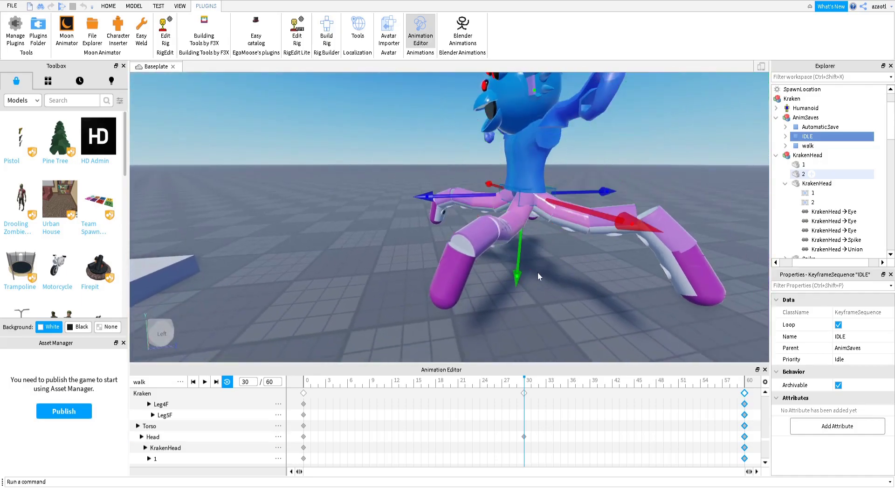
pyautogui.moveTo(520, 279); pyautogui.dragTo(523, 224)
pyautogui.scroll(5, 527, 232)
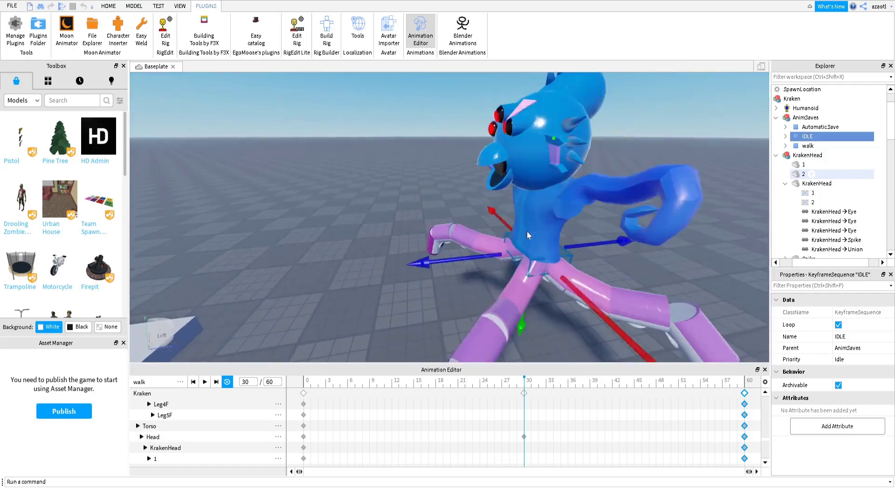
pyautogui.press('e')
pyautogui.press('q')
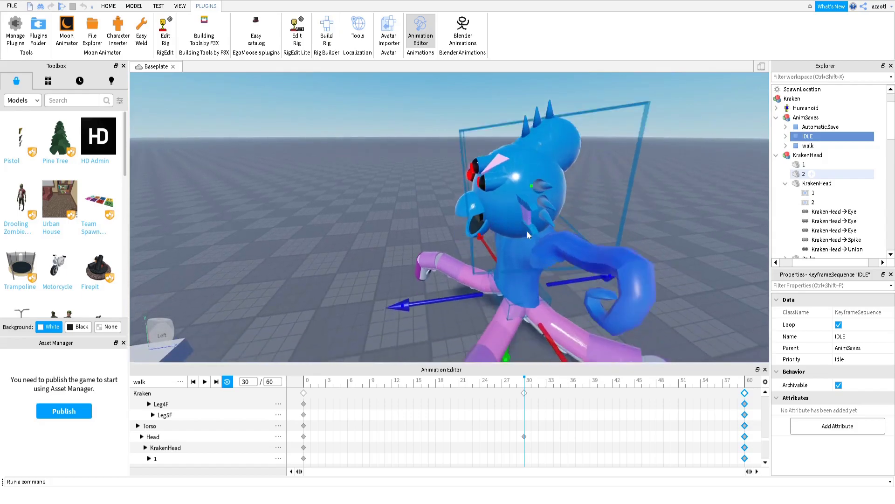
pyautogui.moveTo(526, 231)
pyautogui.mouseDown(button='right')
pyautogui.moveTo(520, 233)
pyautogui.moveTo(527, 231)
pyautogui.mouseUp(button='right')
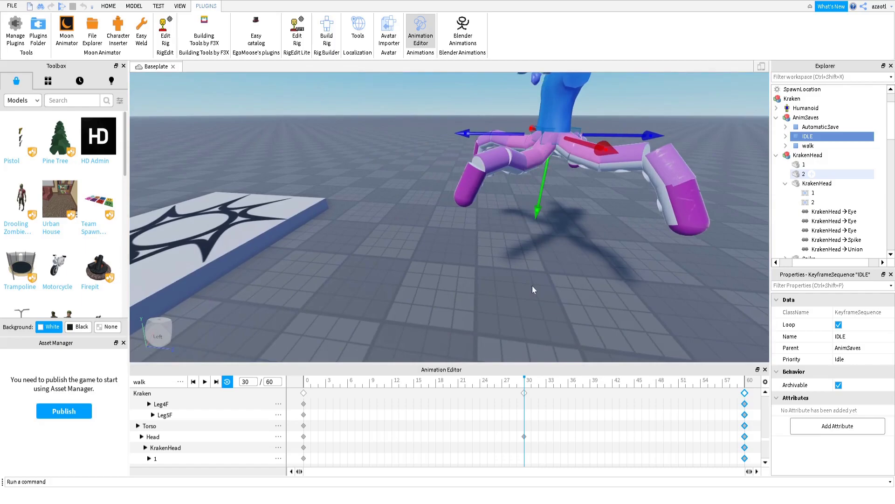
# Close and reopen the Animation Editor to reload the Kraken's automatically saved animation
pyautogui.click(539, 148)
pyautogui.moveTo(552, 220); pyautogui.dragTo(556, 219, button='right')
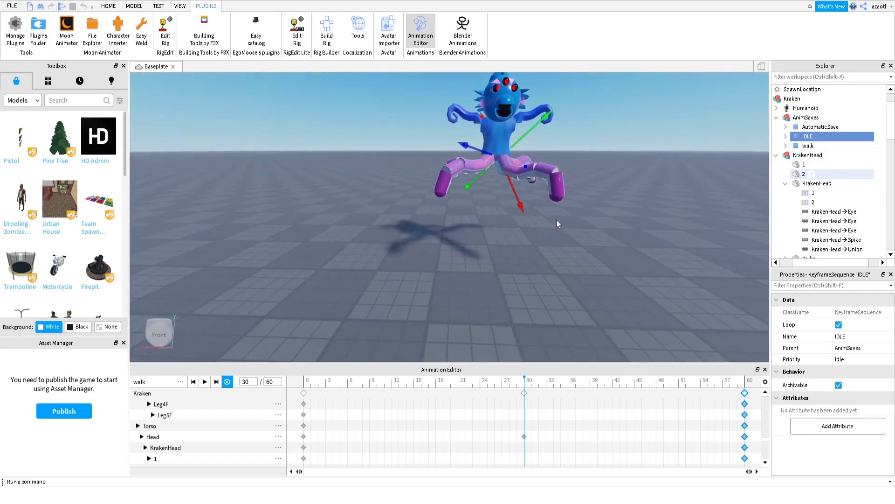
pyautogui.click(421, 34)
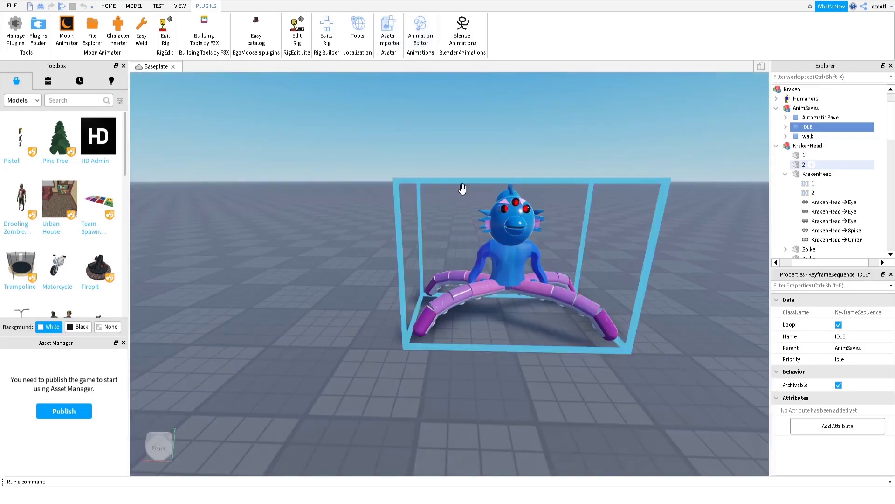
pyautogui.click(429, 40)
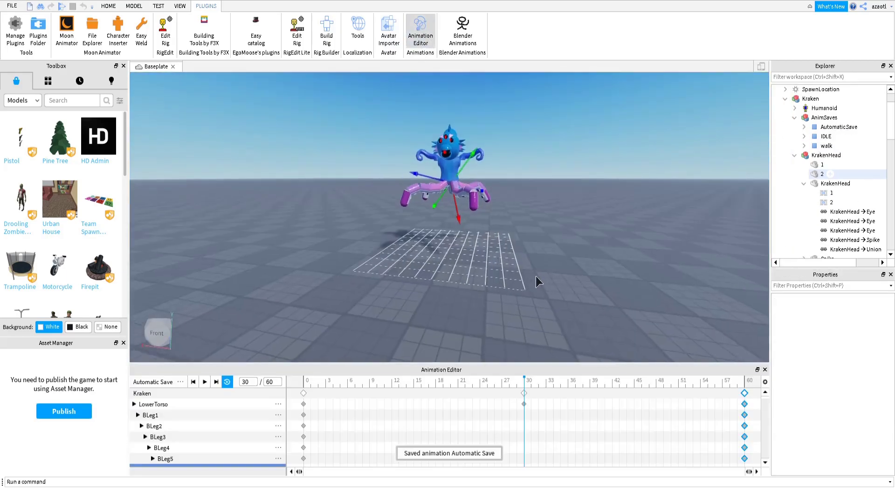
# Rotate the front leg on the Kraken's left side downward at frame 30
pyautogui.moveTo(535, 276); pyautogui.dragTo(536, 276, button='right')
pyautogui.scroll(3, 536, 276)
pyautogui.moveTo(461, 270); pyautogui.dragTo(461, 269, button='right')
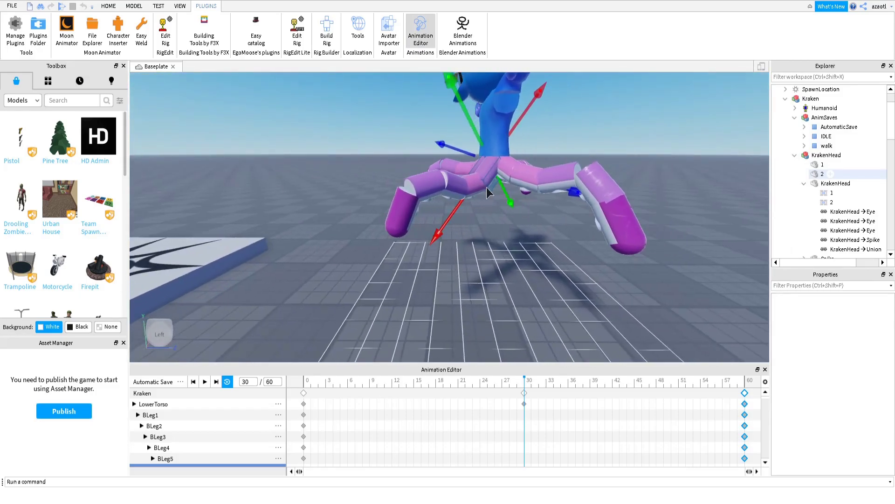
pyautogui.click(486, 219)
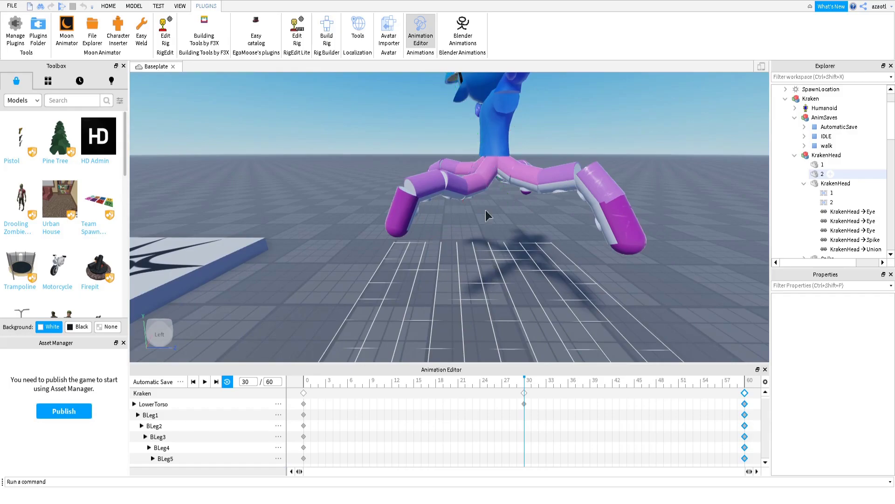
pyautogui.hotkey('ctrl', '4')
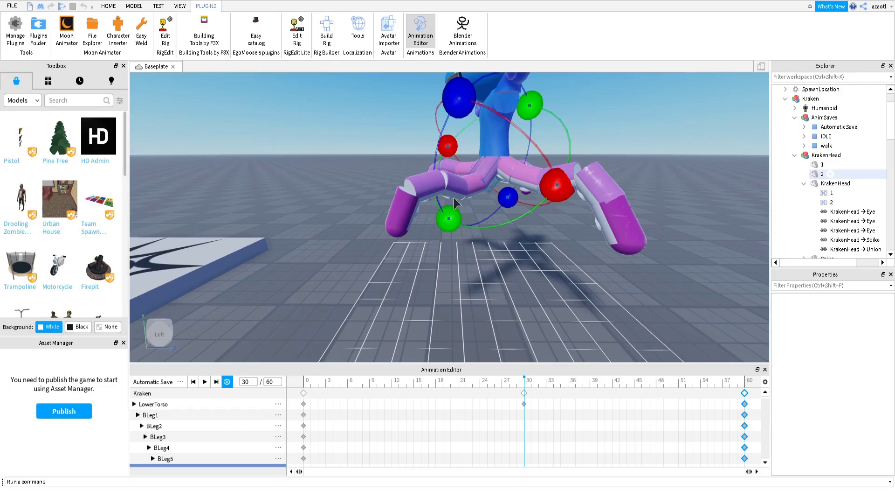
pyautogui.moveTo(457, 109); pyautogui.dragTo(481, 159)
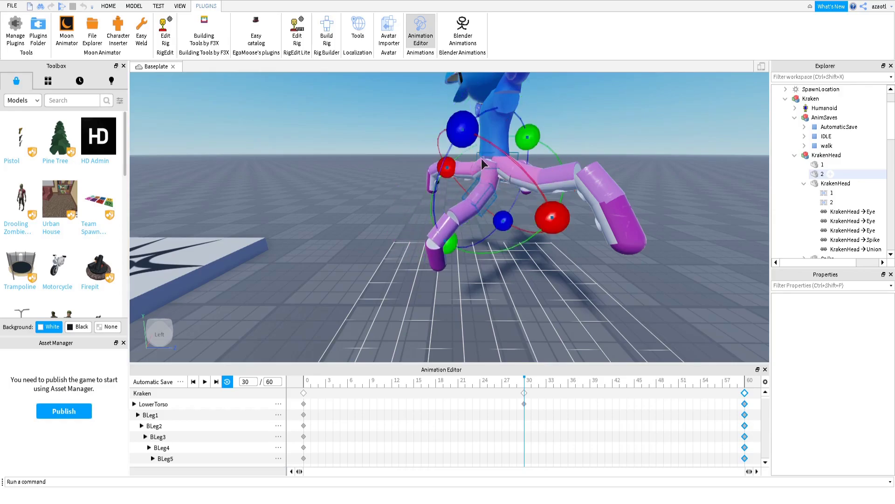
# Adjust the rotation of the upper segments of the front leg on the Kraken's left side at frame 30
pyautogui.click(488, 166)
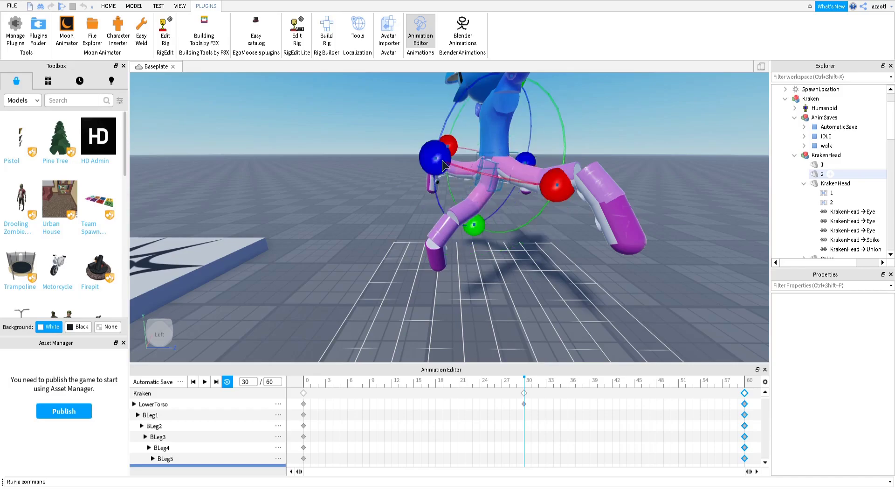
pyautogui.moveTo(441, 167); pyautogui.dragTo(460, 159)
pyautogui.click(473, 180)
pyautogui.click(458, 158)
pyautogui.moveTo(486, 212)
pyautogui.mouseDown(button='right')
pyautogui.moveTo(497, 225)
pyautogui.moveTo(487, 226)
pyautogui.mouseUp(button='right')
pyautogui.moveTo(417, 166); pyautogui.dragTo(417, 194)
# Rotate the lower segment and tip of the front leg on the Kraken's left side at frame 30
pyautogui.click(442, 262)
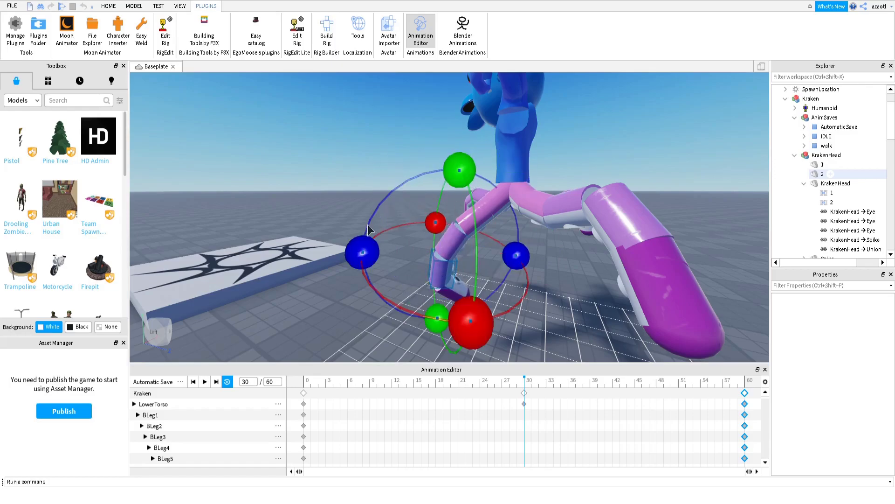
pyautogui.moveTo(359, 247)
pyautogui.mouseDown()
pyautogui.moveTo(360, 266)
pyautogui.moveTo(359, 245)
pyautogui.mouseUp()
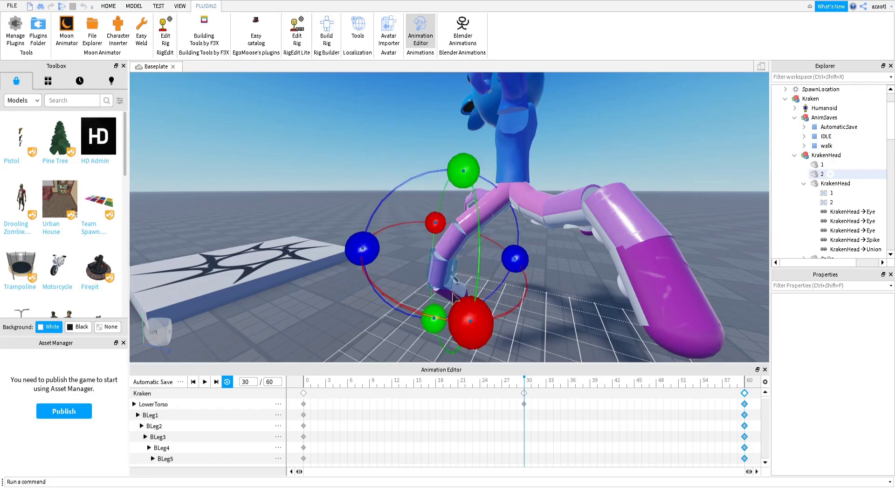
pyautogui.click(452, 283)
pyautogui.moveTo(392, 333); pyautogui.dragTo(368, 322)
# Rotate the base segment of the Kraken's left front leg further downward at frame 30
pyautogui.click(506, 195)
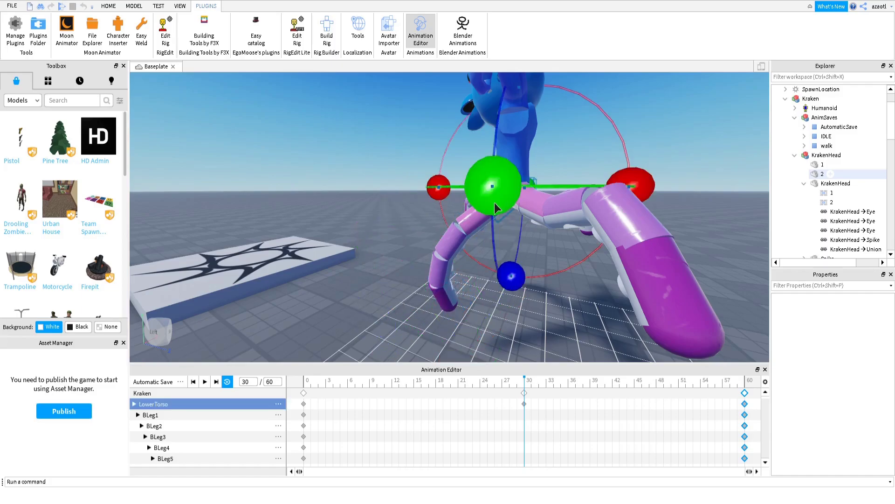
pyautogui.click(390, 252)
pyautogui.click(503, 209)
pyautogui.moveTo(454, 119); pyautogui.dragTo(443, 158)
pyautogui.moveTo(443, 158); pyautogui.dragTo(456, 217, button='right')
pyautogui.moveTo(557, 110); pyautogui.dragTo(542, 98)
pyautogui.moveTo(539, 184); pyautogui.dragTo(541, 186, button='right')
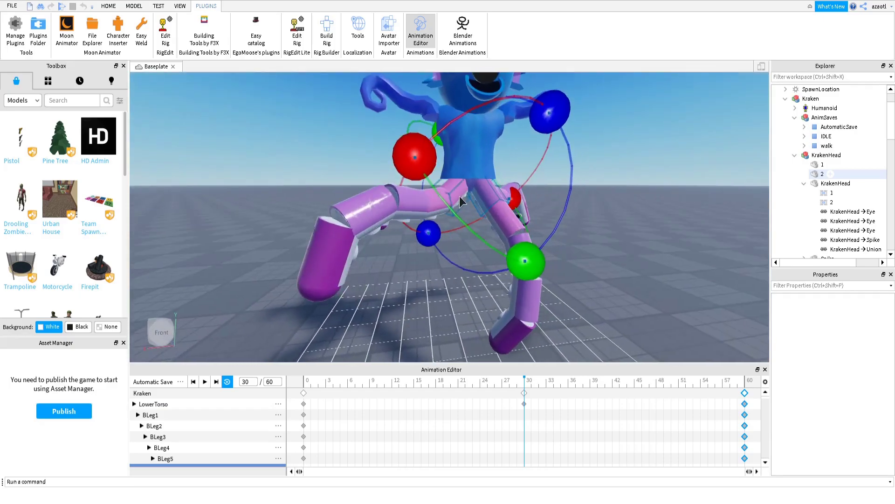
# Move the lower torso down toward the ground at frame 30
pyautogui.click(470, 196)
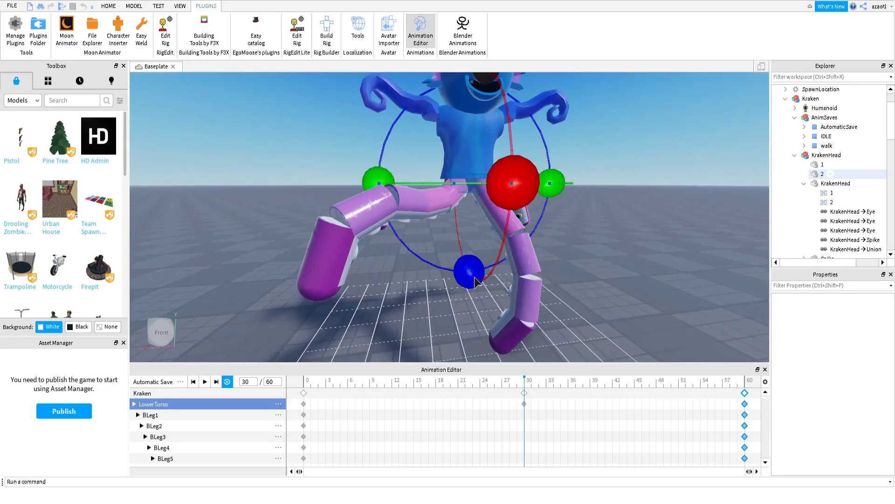
pyautogui.hotkey('ctrl', '2')
pyautogui.moveTo(467, 274); pyautogui.dragTo(474, 294)
pyautogui.press('q')
pyautogui.moveTo(474, 294); pyautogui.dragTo(480, 261, button='right')
pyautogui.moveTo(468, 227); pyautogui.dragTo(466, 262)
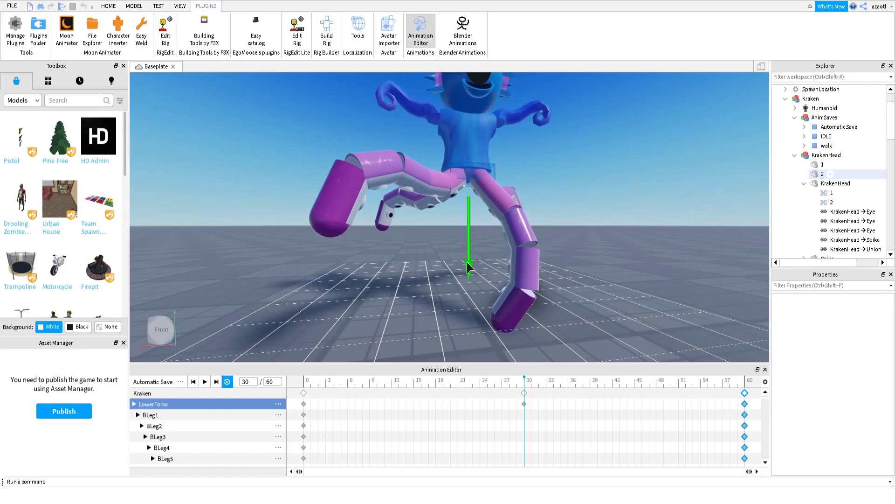
pyautogui.moveTo(467, 263)
pyautogui.mouseDown()
pyautogui.moveTo(469, 252)
pyautogui.moveTo(473, 272)
pyautogui.moveTo(474, 255)
pyautogui.mouseUp()
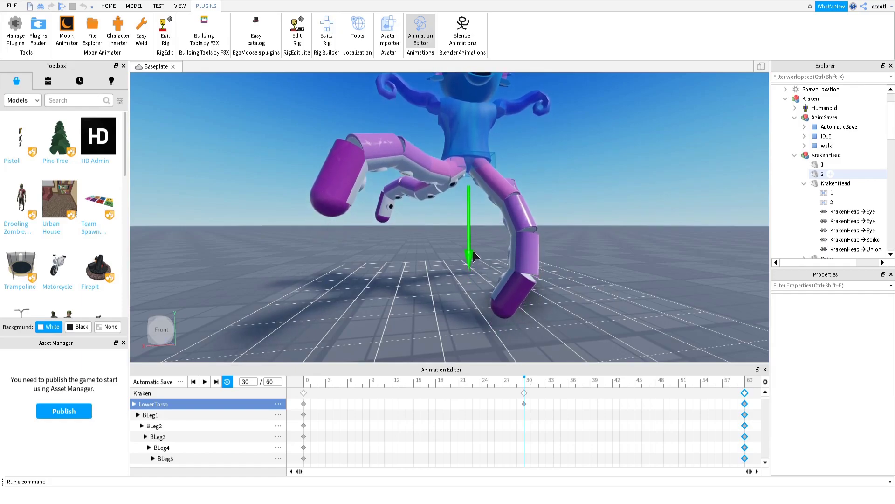
# Rotate the tip of the left front leg at frame 30 and preview the motion between about frame 15 and frame 30
pyautogui.click(506, 306)
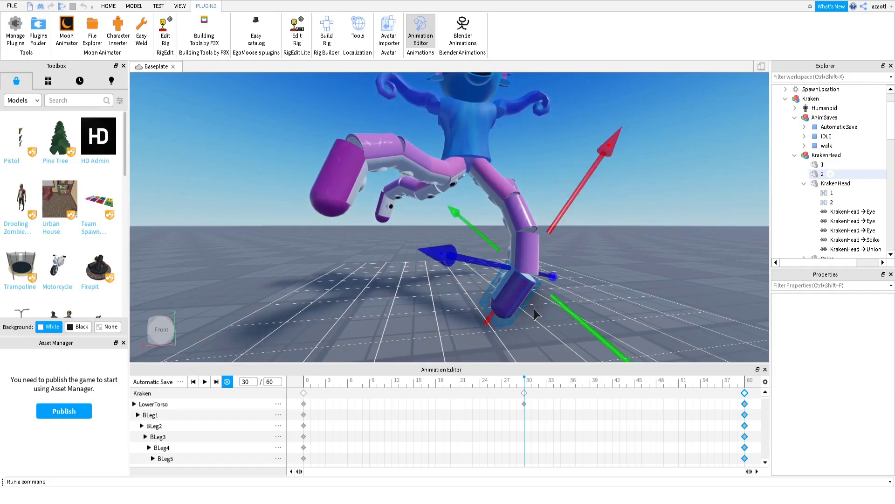
pyautogui.hotkey('ctrl', '4')
pyautogui.moveTo(467, 218); pyautogui.dragTo(459, 271)
pyautogui.moveTo(507, 306); pyautogui.dragTo(508, 306, button='right')
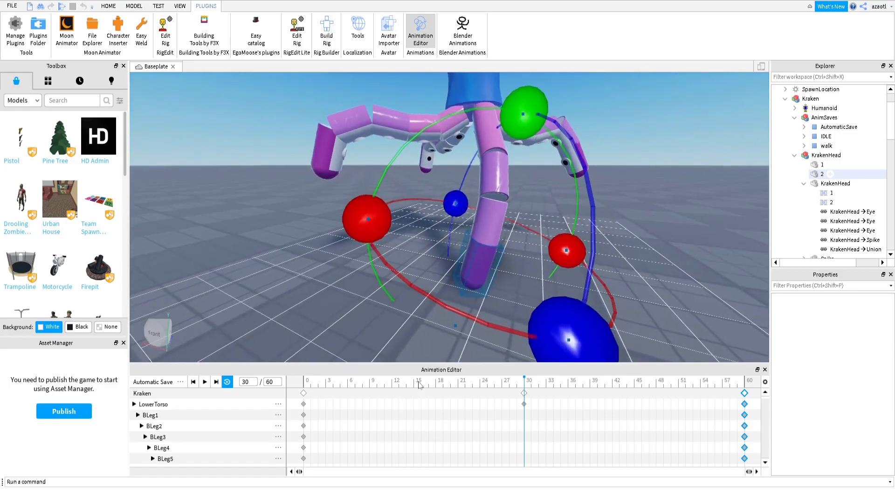
pyautogui.moveTo(426, 380); pyautogui.dragTo(523, 404)
pyautogui.moveTo(432, 278); pyautogui.dragTo(432, 278, button='right')
pyautogui.moveTo(521, 224); pyautogui.dragTo(506, 253)
pyautogui.moveTo(502, 252); pyautogui.dragTo(502, 253, button='right')
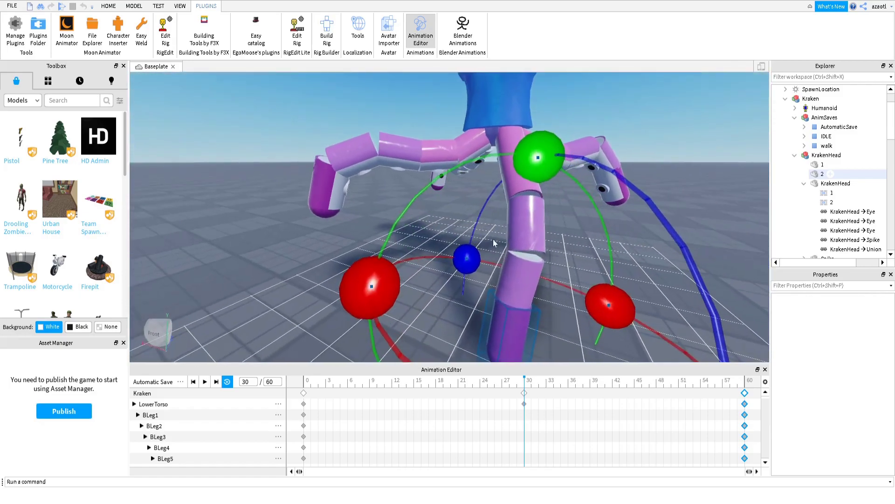
# Adjust the downward angle of the base segment of the front leg on the Kraken's right side at frame 30
pyautogui.moveTo(470, 150); pyautogui.dragTo(469, 180, button='right')
pyautogui.moveTo(469, 234); pyautogui.dragTo(469, 234, button='right')
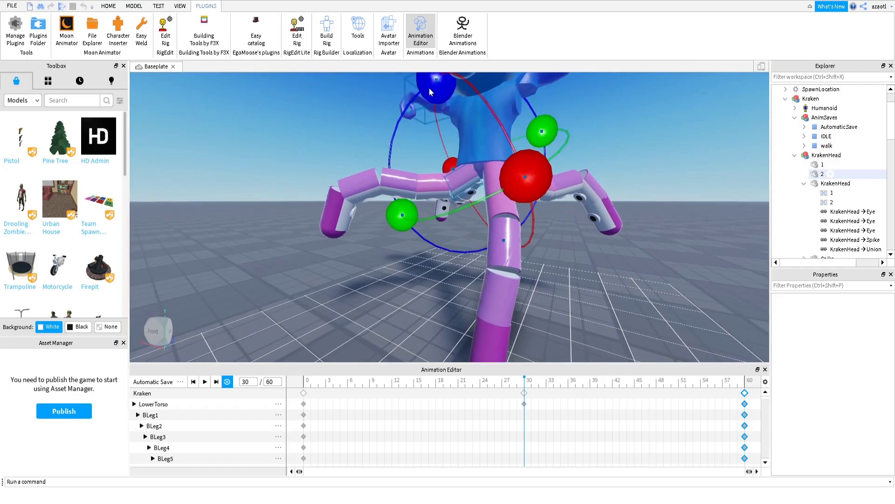
pyautogui.moveTo(429, 90); pyautogui.dragTo(420, 108)
pyautogui.click(446, 206)
pyautogui.moveTo(404, 139); pyautogui.dragTo(387, 167)
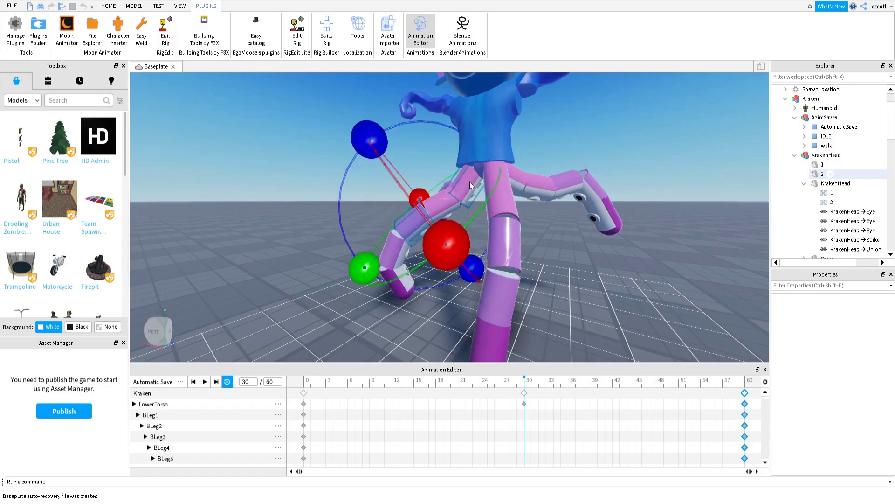
pyautogui.click(470, 181)
pyautogui.moveTo(413, 126); pyautogui.dragTo(444, 97)
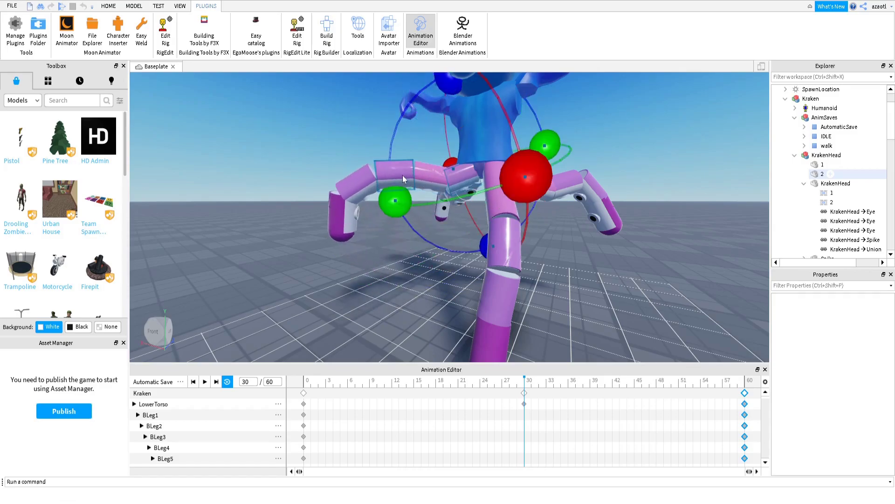
# Bend the middle and lower segments of the Kraken's right front leg down toward the ground at frame 30
pyautogui.click(428, 169)
pyautogui.moveTo(460, 99); pyautogui.dragTo(413, 146)
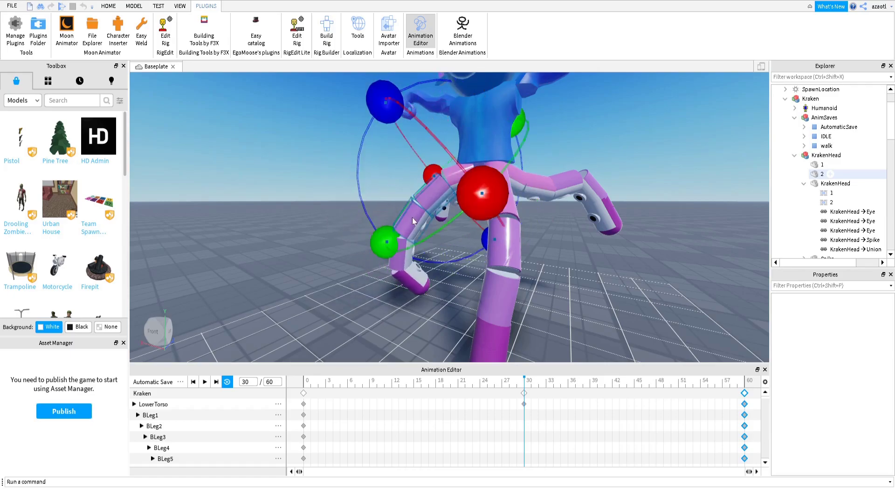
pyautogui.click(412, 218)
pyautogui.moveTo(352, 154); pyautogui.dragTo(342, 182)
pyautogui.click(410, 259)
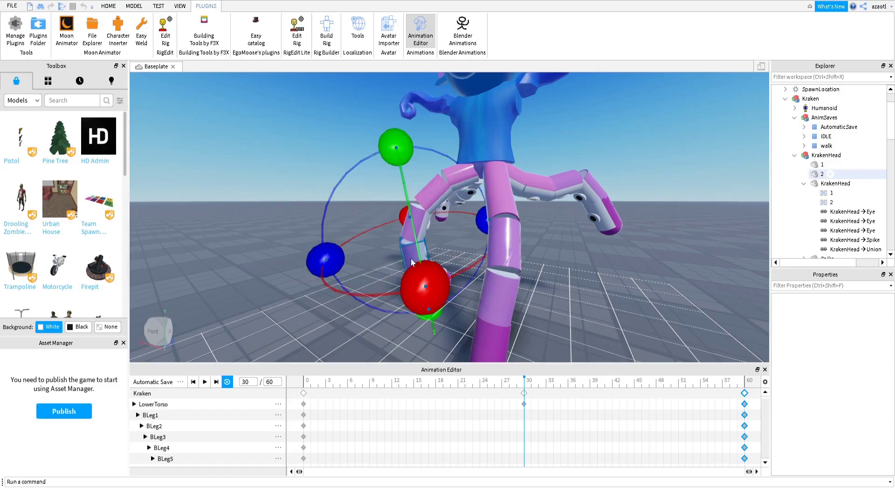
pyautogui.moveTo(330, 258); pyautogui.dragTo(342, 228)
# Refine the right front leg's pose at frame 30 by rotating its base segment
pyautogui.moveTo(390, 301); pyautogui.dragTo(366, 281, button='right')
pyautogui.moveTo(424, 261)
pyautogui.mouseDown(button='right')
pyautogui.moveTo(418, 270)
pyautogui.moveTo(424, 265)
pyautogui.mouseUp(button='right')
pyautogui.moveTo(497, 151); pyautogui.dragTo(499, 229)
pyautogui.moveTo(471, 247); pyautogui.dragTo(439, 189, button='right')
pyautogui.click(446, 163)
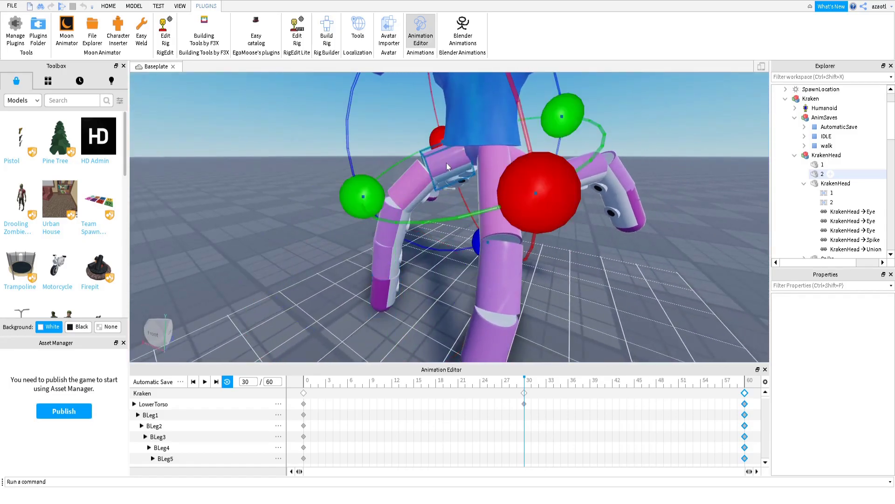
pyautogui.moveTo(471, 243)
pyautogui.mouseDown()
pyautogui.moveTo(498, 244)
pyautogui.moveTo(482, 248)
pyautogui.mouseUp()
# Rotate the tip segment of the Kraken's left front leg at frame 30
pyautogui.moveTo(482, 248); pyautogui.dragTo(410, 176, button='right')
pyautogui.moveTo(461, 110); pyautogui.dragTo(455, 195)
pyautogui.moveTo(454, 195); pyautogui.dragTo(470, 245, button='right')
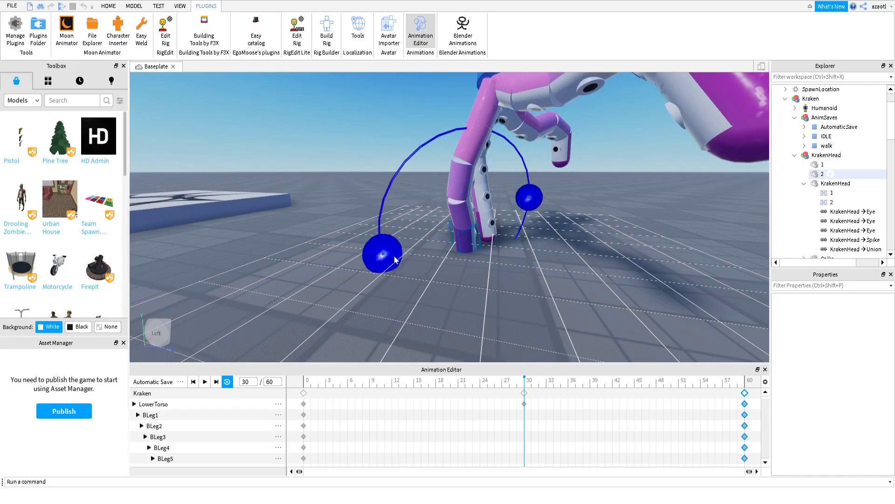
pyautogui.click(412, 269)
pyautogui.moveTo(413, 270); pyautogui.dragTo(421, 271, button='right')
pyautogui.press('e')
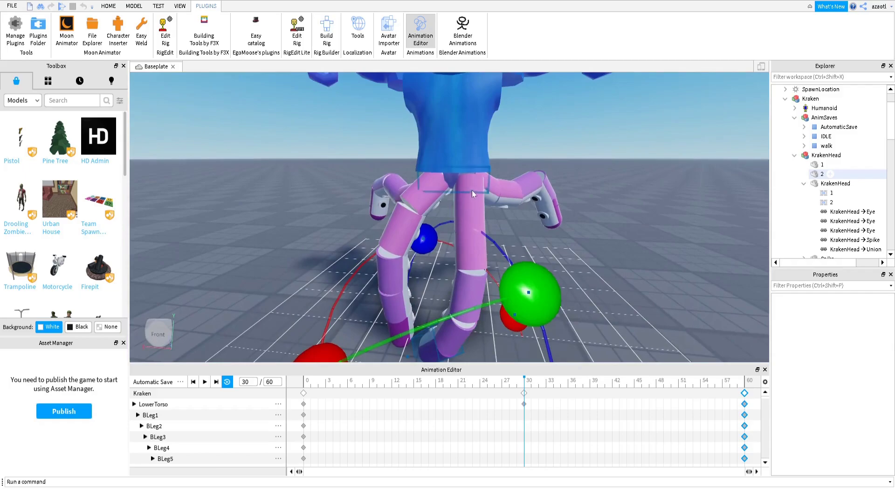
# Turn the upper segment of the left front leg slightly about its vertical axis at frame 30
pyautogui.click(469, 188)
pyautogui.click(479, 225)
pyautogui.moveTo(479, 226); pyautogui.dragTo(479, 227, button='right')
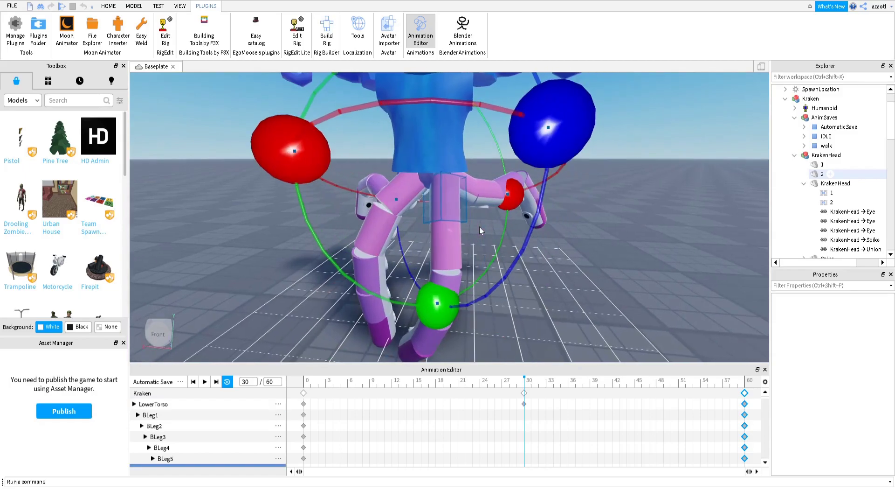
pyautogui.scroll(-2, 479, 227)
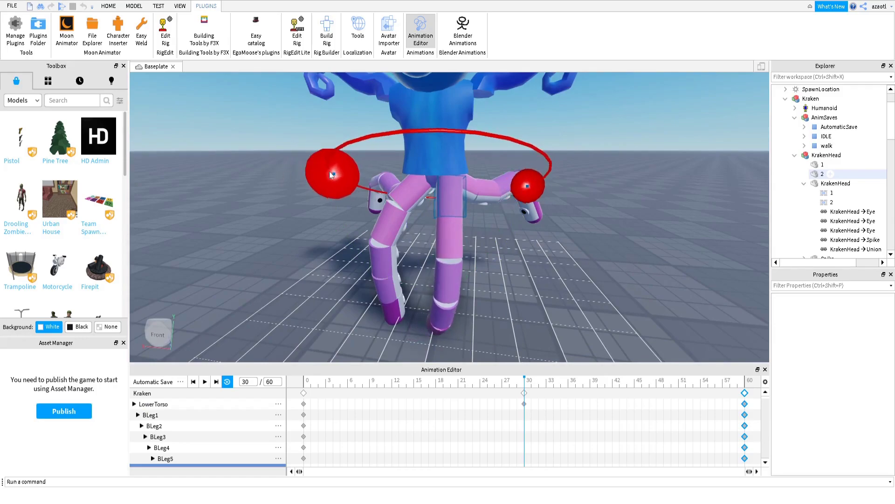
pyautogui.moveTo(362, 168); pyautogui.dragTo(383, 165)
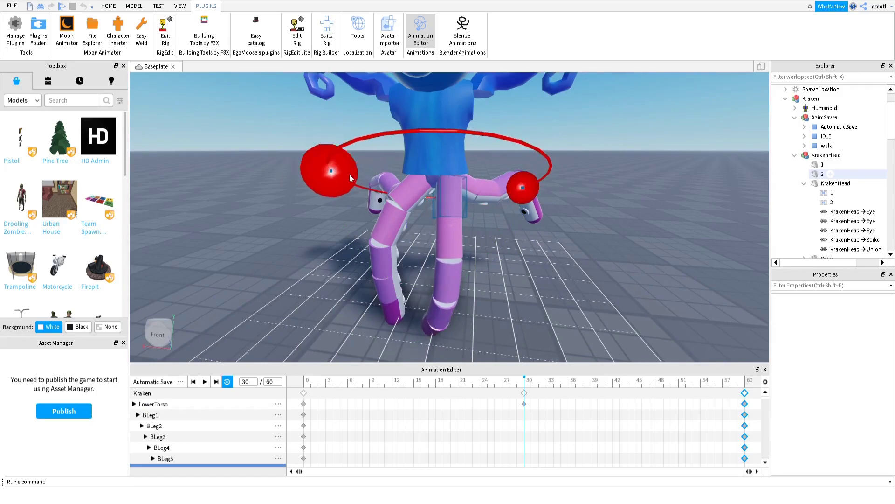
pyautogui.moveTo(331, 180); pyautogui.dragTo(331, 180)
pyautogui.moveTo(429, 288); pyautogui.dragTo(465, 285)
# Rotate the upper segments of the rear leg on the Kraken's left side downward at frame 30
pyautogui.moveTo(466, 284); pyautogui.dragTo(466, 284, button='right')
pyautogui.scroll(3, 466, 288)
pyautogui.scroll(-3, 464, 282)
pyautogui.scroll(3, 465, 283)
pyautogui.scroll(-2, 465, 220)
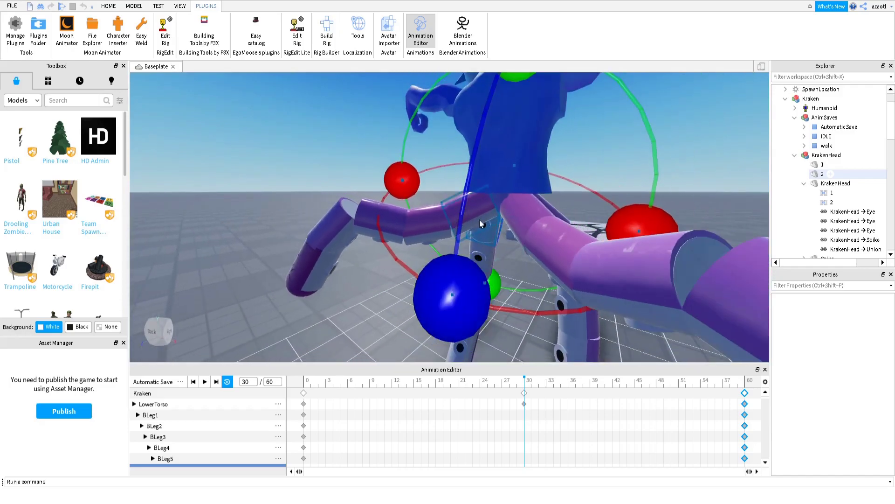
pyautogui.click(482, 224)
pyautogui.moveTo(431, 88); pyautogui.dragTo(401, 218)
pyautogui.click(433, 197)
pyautogui.click(381, 239)
pyautogui.moveTo(384, 106); pyautogui.dragTo(346, 165)
pyautogui.moveTo(296, 247); pyautogui.dragTo(390, 219, button='right')
pyautogui.click(413, 197)
pyautogui.moveTo(439, 323); pyautogui.dragTo(519, 341)
# Bend the lower segments and tip of the Kraken's left rear leg toward the ground at frame 30
pyautogui.click(408, 248)
pyautogui.moveTo(491, 271); pyautogui.dragTo(450, 307)
pyautogui.click(350, 266)
pyautogui.moveTo(236, 165); pyautogui.dragTo(224, 205)
pyautogui.click(356, 318)
pyautogui.moveTo(450, 245); pyautogui.dragTo(452, 303)
pyautogui.moveTo(408, 294); pyautogui.dragTo(409, 293, button='right')
# Fine-tune the rotation of the left rear leg's segments at frame 30, checking the pose from several angles
pyautogui.click(413, 222)
pyautogui.moveTo(516, 189); pyautogui.dragTo(513, 216)
pyautogui.moveTo(471, 242); pyautogui.dragTo(471, 242, button='right')
pyautogui.click(476, 156)
pyautogui.moveTo(425, 78); pyautogui.dragTo(425, 123)
pyautogui.moveTo(448, 238); pyautogui.dragTo(464, 210, button='right')
pyautogui.click(419, 152)
pyautogui.moveTo(521, 171); pyautogui.dragTo(514, 185)
pyautogui.moveTo(526, 159); pyautogui.dragTo(527, 159, button='right')
pyautogui.moveTo(508, 204); pyautogui.dragTo(508, 203, button='right')
pyautogui.click(449, 173)
pyautogui.moveTo(449, 173); pyautogui.dragTo(462, 191, button='right')
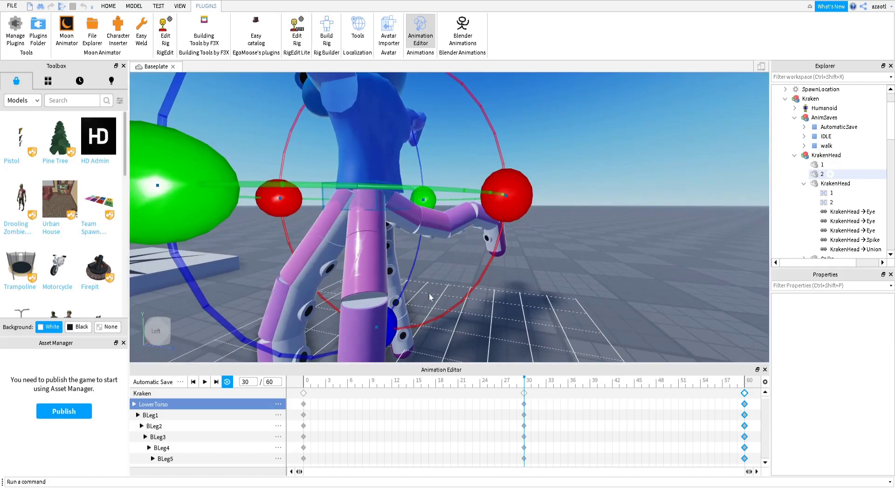
pyautogui.moveTo(524, 203); pyautogui.dragTo(514, 212)
pyautogui.hotkey('ctrl', 'z')
# Adjust the rotation of an upper leg segment on the Kraken's right side at frame 30
pyautogui.click(412, 221)
pyautogui.moveTo(425, 110); pyautogui.dragTo(439, 186)
pyautogui.moveTo(439, 186); pyautogui.dragTo(486, 202, button='right')
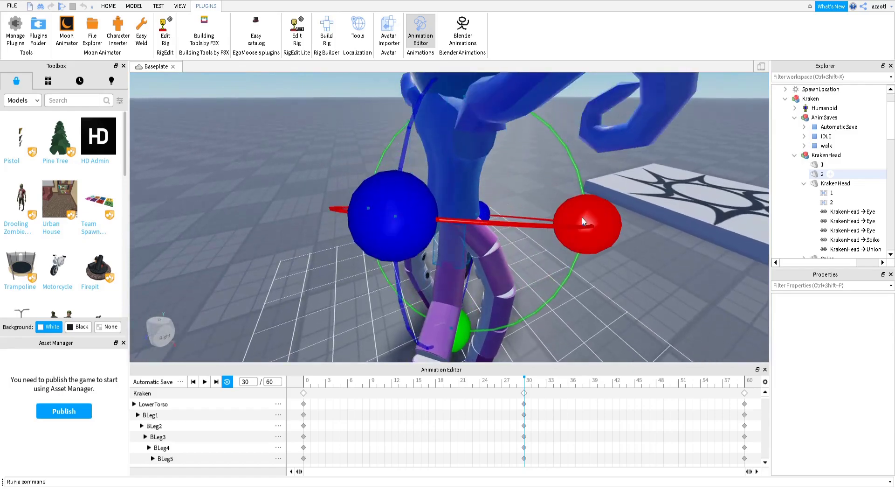
pyautogui.moveTo(586, 225); pyautogui.dragTo(586, 227, button='right')
pyautogui.moveTo(630, 304); pyautogui.dragTo(604, 309)
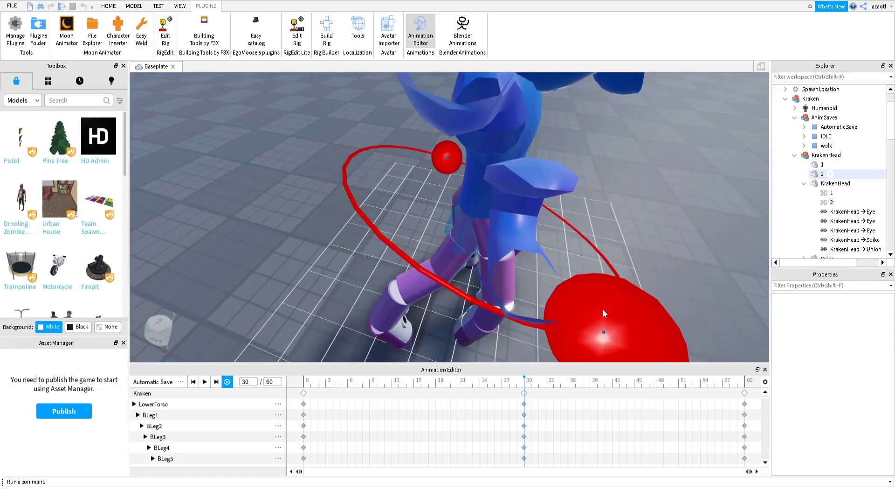
pyautogui.moveTo(586, 310); pyautogui.dragTo(490, 155, button='right')
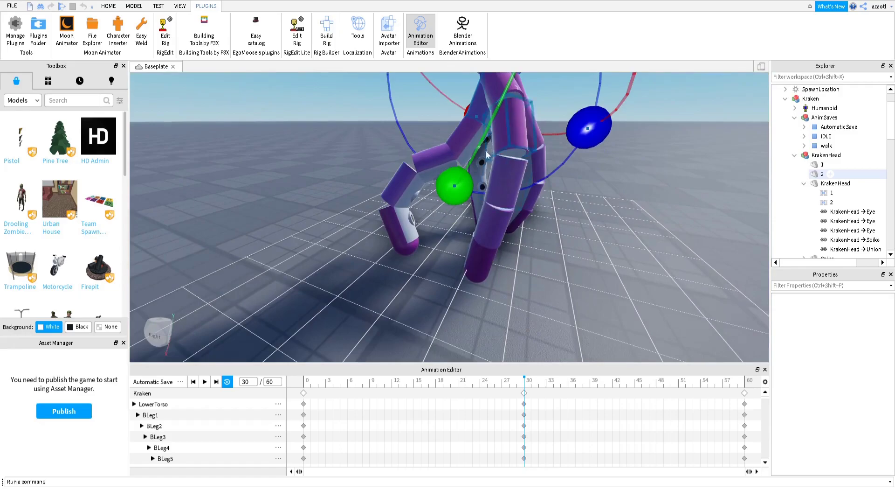
# Bend the segments of the rear leg on the Kraken's right side down toward the ground at frame 30
pyautogui.click(465, 146)
pyautogui.moveTo(552, 181); pyautogui.dragTo(534, 211)
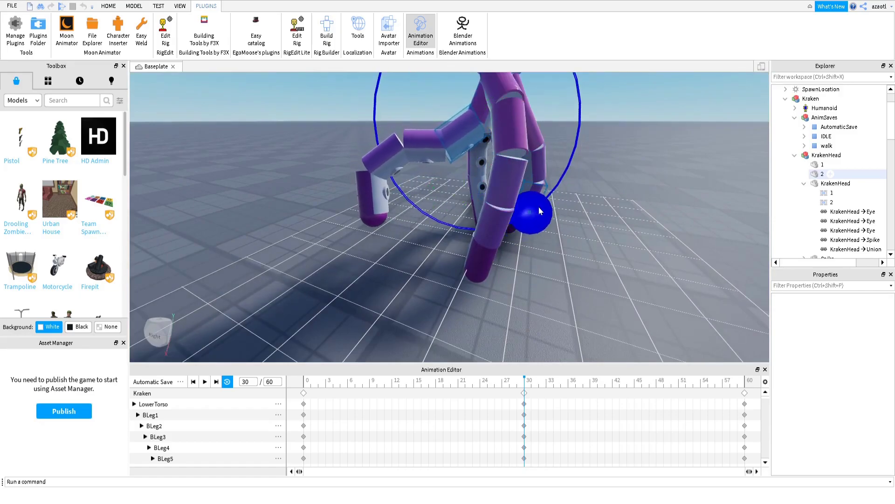
pyautogui.click(435, 141)
pyautogui.moveTo(459, 250); pyautogui.dragTo(571, 258)
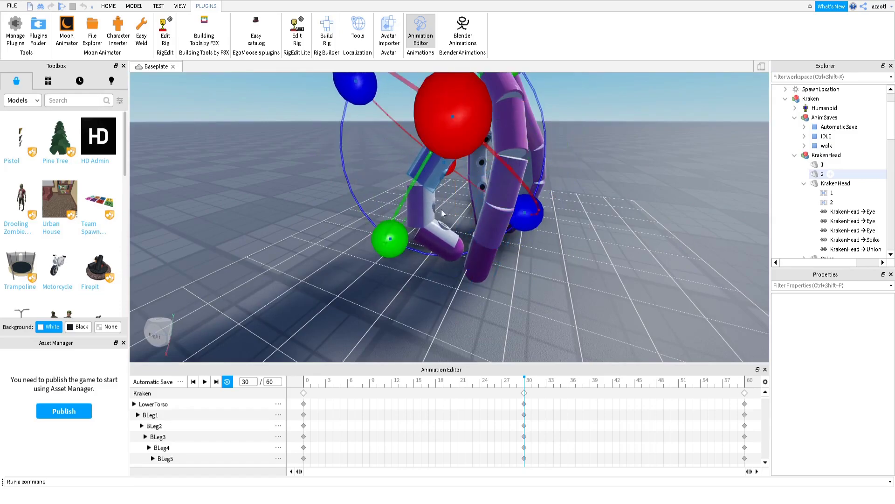
pyautogui.click(435, 210)
pyautogui.moveTo(535, 188); pyautogui.dragTo(455, 236)
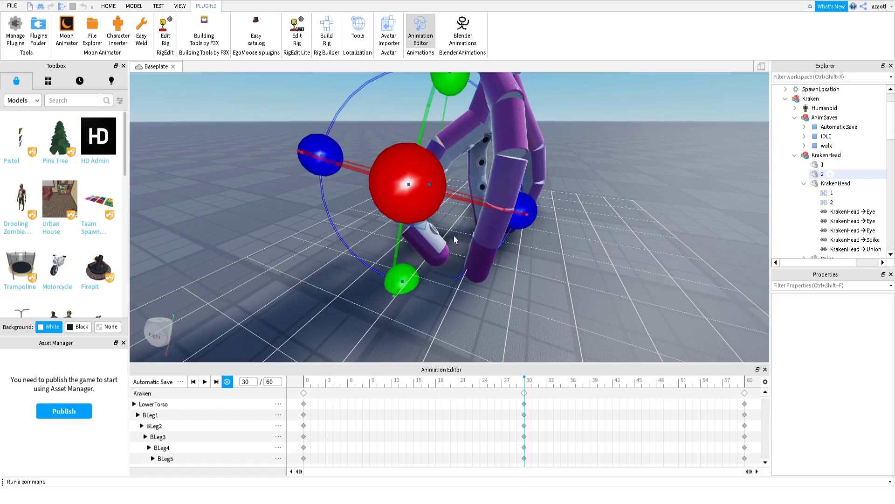
pyautogui.click(465, 244)
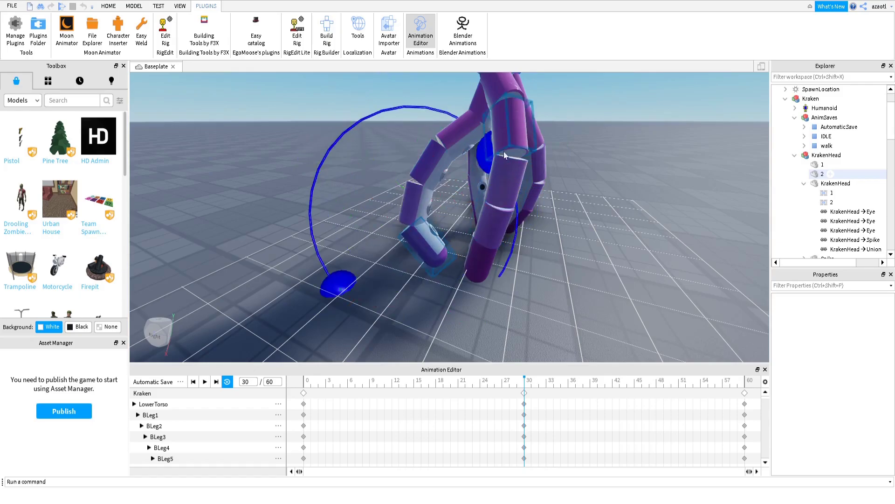
# Rotate the upper segment of one Kraken leg to adjust its pose at frame 30
pyautogui.moveTo(496, 216); pyautogui.dragTo(485, 184, button='right')
pyautogui.click(470, 178)
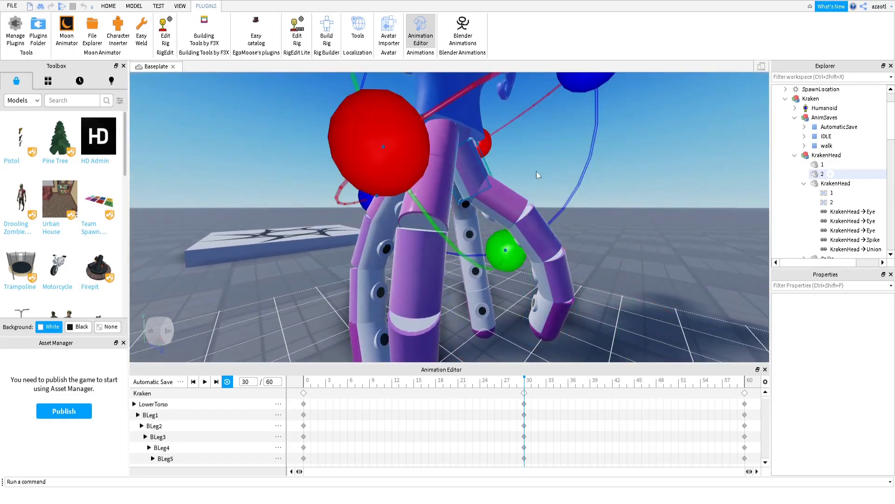
pyautogui.moveTo(585, 63); pyautogui.dragTo(583, 70)
pyautogui.scroll(-2, 555, 170)
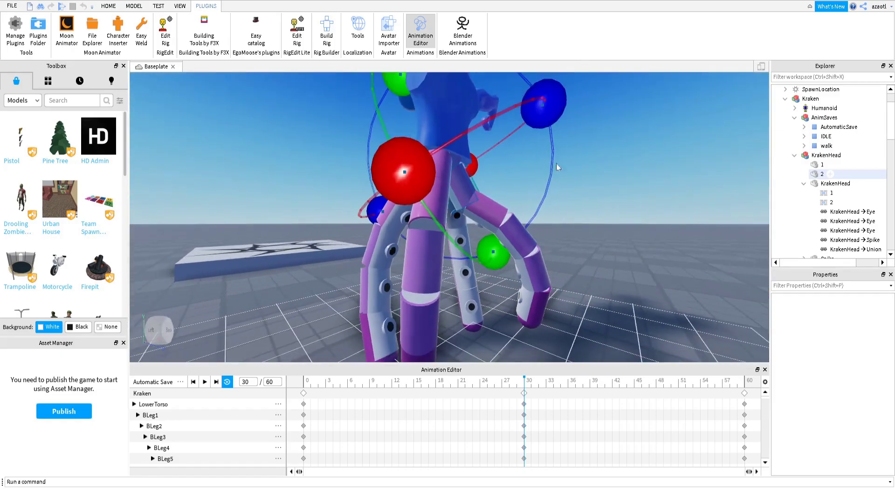
pyautogui.moveTo(542, 108); pyautogui.dragTo(529, 67)
pyautogui.moveTo(534, 114); pyautogui.dragTo(518, 203)
# Rotate the upper segment of the rear leg opposite BLeg1 inward at frame 30
pyautogui.click(497, 195)
pyautogui.moveTo(517, 203)
pyautogui.mouseDown(button='right')
pyautogui.moveTo(511, 205)
pyautogui.moveTo(527, 201)
pyautogui.mouseUp(button='right')
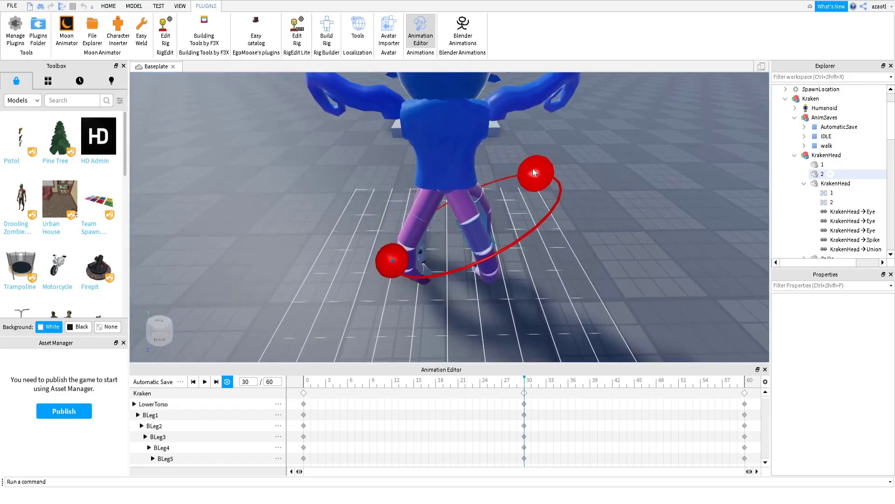
pyautogui.click(469, 201)
pyautogui.moveTo(536, 186); pyautogui.dragTo(540, 205)
pyautogui.click(469, 209)
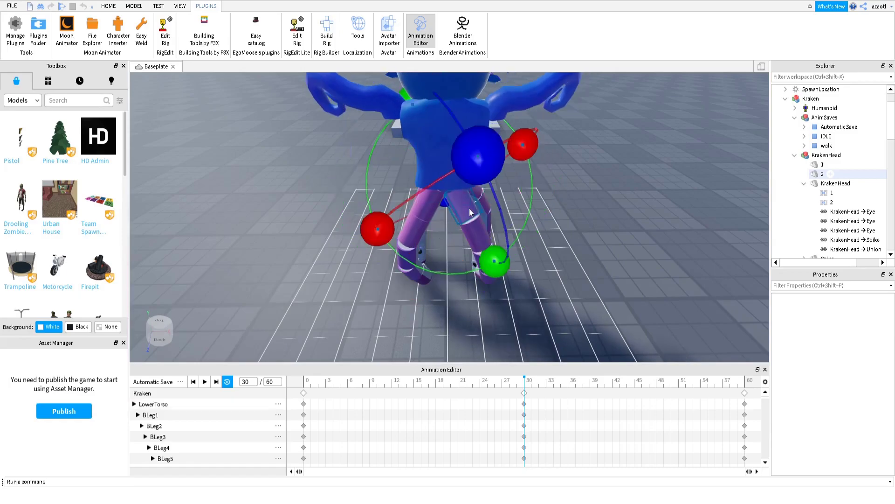
pyautogui.moveTo(504, 269); pyautogui.dragTo(486, 267)
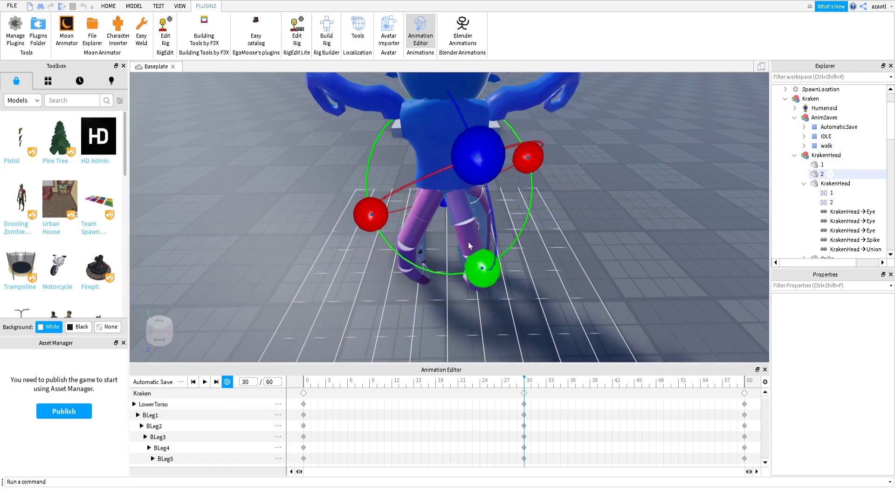
# Rotate the BLeg1 rear leg segment inward at frame 30
pyautogui.click(425, 205)
pyautogui.click(426, 210)
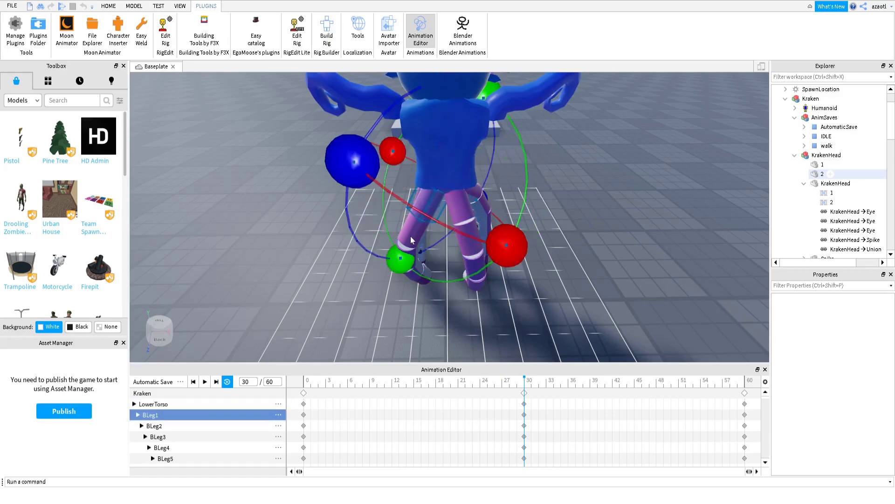
pyautogui.moveTo(511, 246); pyautogui.dragTo(511, 243)
pyautogui.moveTo(409, 261); pyautogui.dragTo(419, 268)
pyautogui.moveTo(438, 270); pyautogui.dragTo(452, 268, button='right')
pyautogui.scroll(-6, 452, 268)
pyautogui.scroll(5, 505, 248)
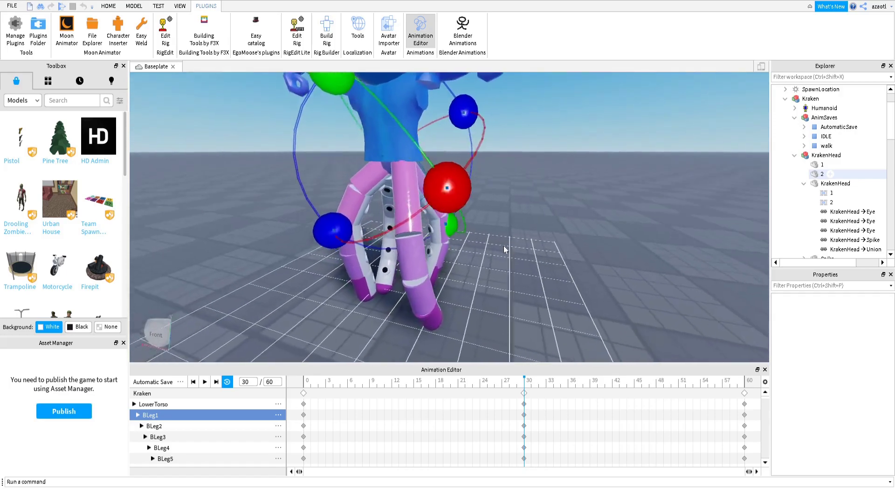
# Rotate the upper segment of a front leg to adjust its pose at frame 30
pyautogui.moveTo(503, 246); pyautogui.dragTo(529, 240, button='right')
pyautogui.click(534, 187)
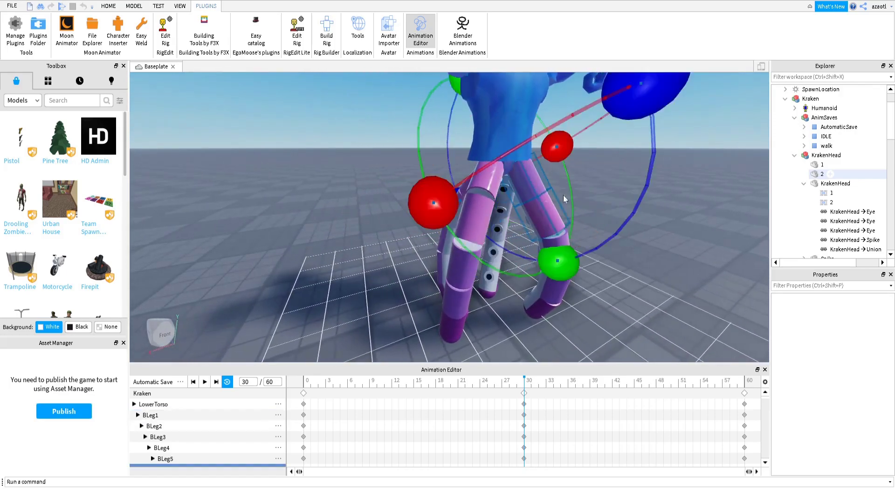
pyautogui.moveTo(558, 197); pyautogui.dragTo(553, 198, button='right')
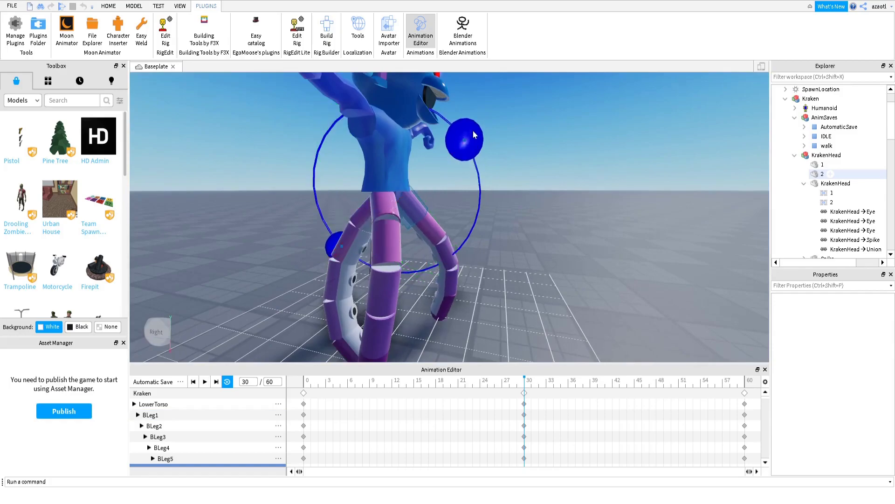
pyautogui.click(444, 219)
pyautogui.moveTo(477, 155); pyautogui.dragTo(474, 196)
pyautogui.moveTo(475, 212); pyautogui.dragTo(468, 217, button='right')
# Play the animation from frame 0 to check the leg motion
pyautogui.moveTo(518, 385); pyautogui.dragTo(304, 393)
pyautogui.press('space')
pyautogui.moveTo(405, 272); pyautogui.dragTo(406, 275, button='right')
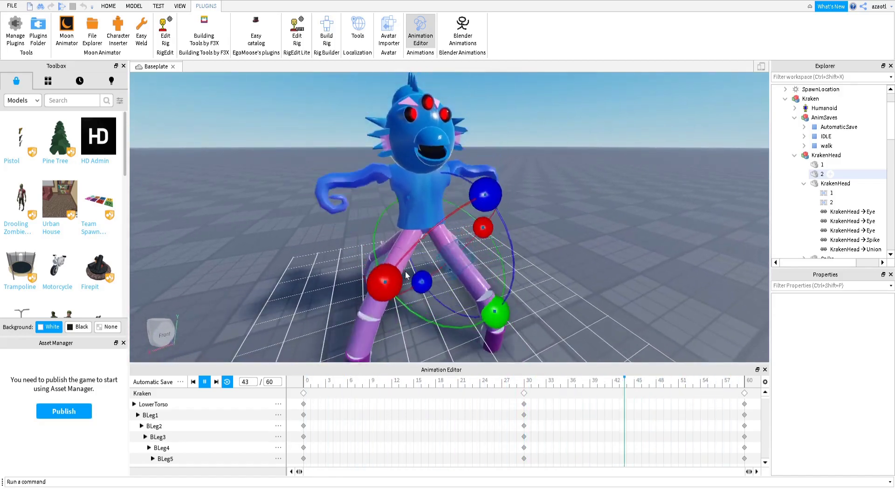
pyautogui.press('space')
# Move the LowerTorso upward at frame 27 to lift the Kraken's body
pyautogui.moveTo(453, 384); pyautogui.dragTo(522, 389)
pyautogui.moveTo(462, 306); pyautogui.dragTo(462, 306, button='right')
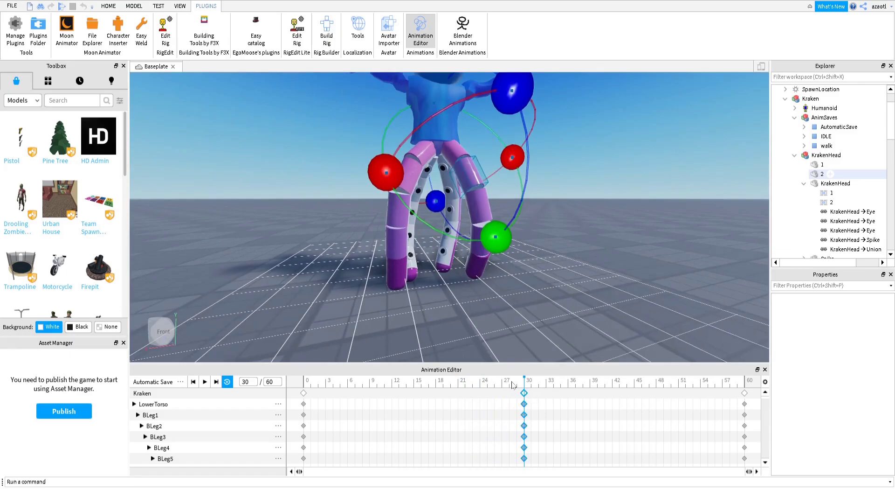
pyautogui.click(503, 386)
pyautogui.moveTo(404, 283); pyautogui.dragTo(404, 283, button='right')
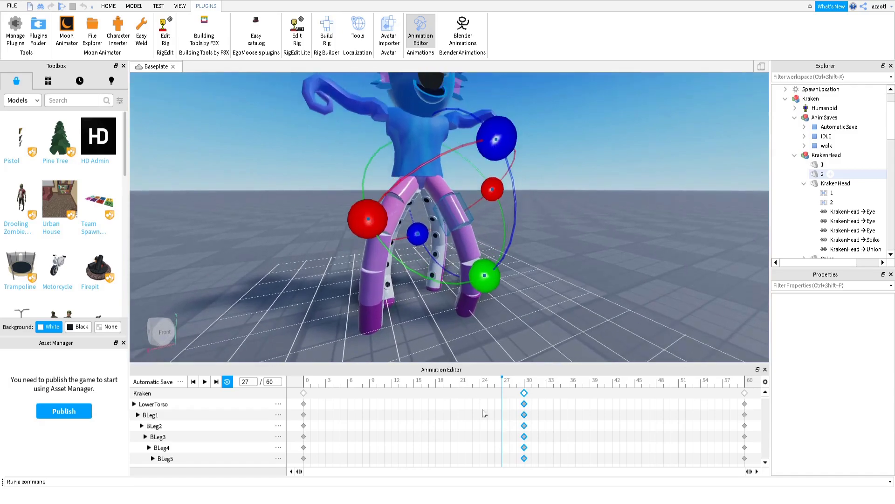
pyautogui.click(418, 182)
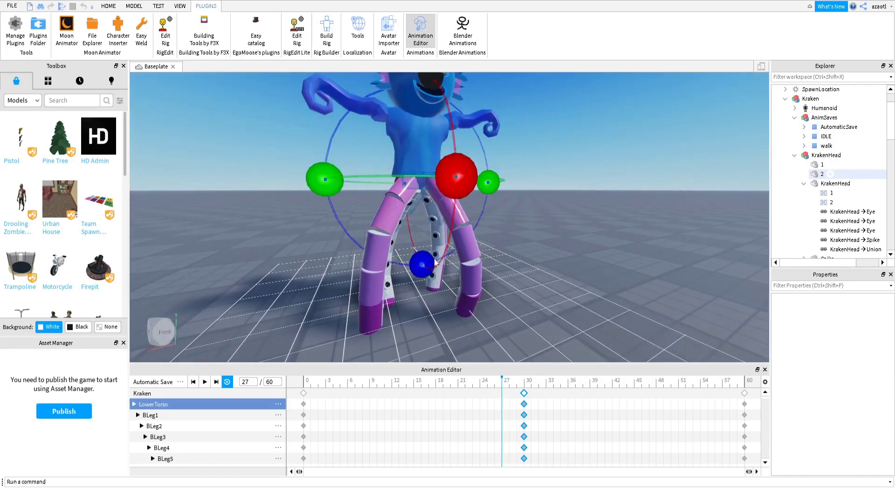
pyautogui.hotkey('ctrl', '2')
pyautogui.moveTo(422, 273); pyautogui.dragTo(422, 228)
# Preview the motion and raise the LowerTorso further at frame 27
pyautogui.press('space')
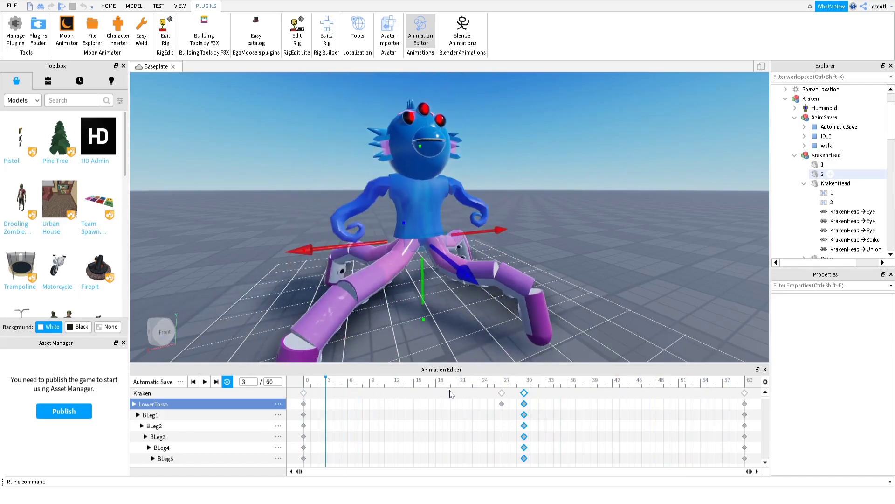
pyautogui.press('space')
pyautogui.click(502, 386)
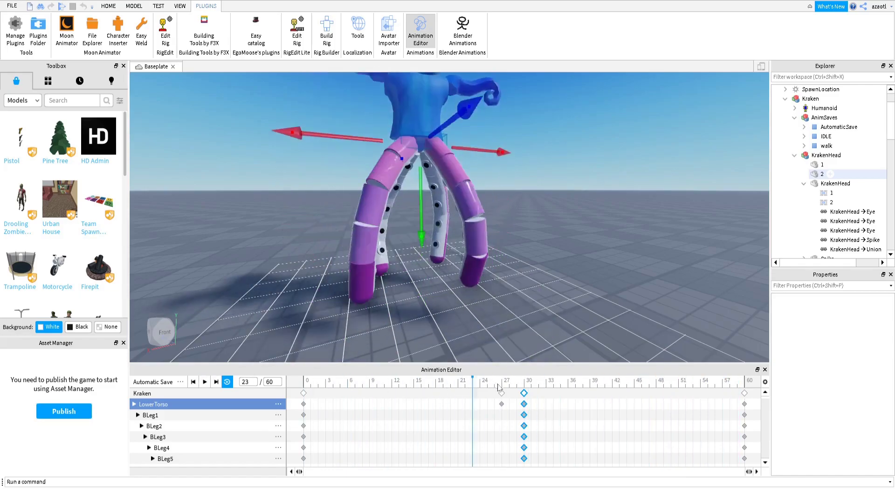
pyautogui.moveTo(426, 217); pyautogui.dragTo(422, 198)
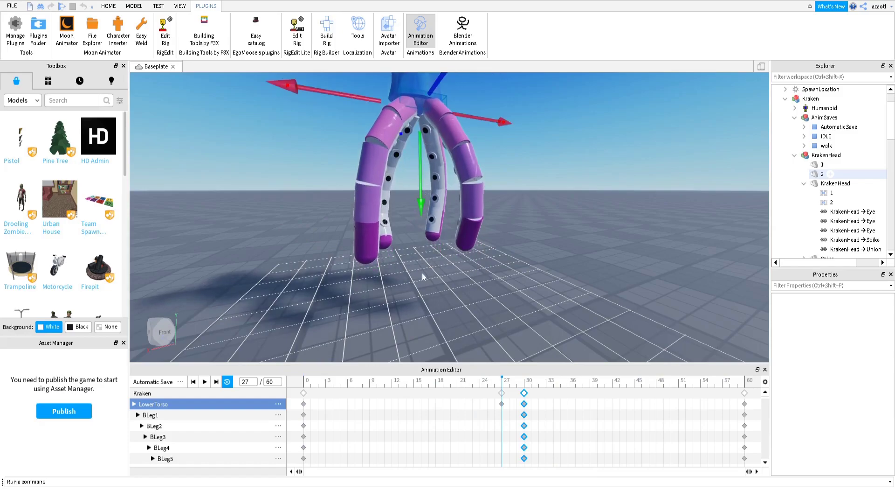
# Play back and scrub the animation around frame 27 to check the body's rise
pyautogui.press('space')
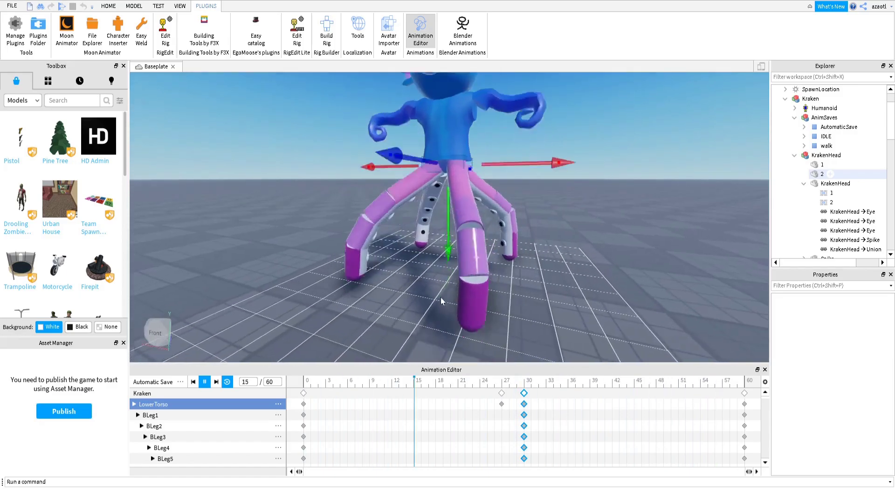
pyautogui.click(503, 384)
pyautogui.moveTo(507, 384); pyautogui.dragTo(470, 387)
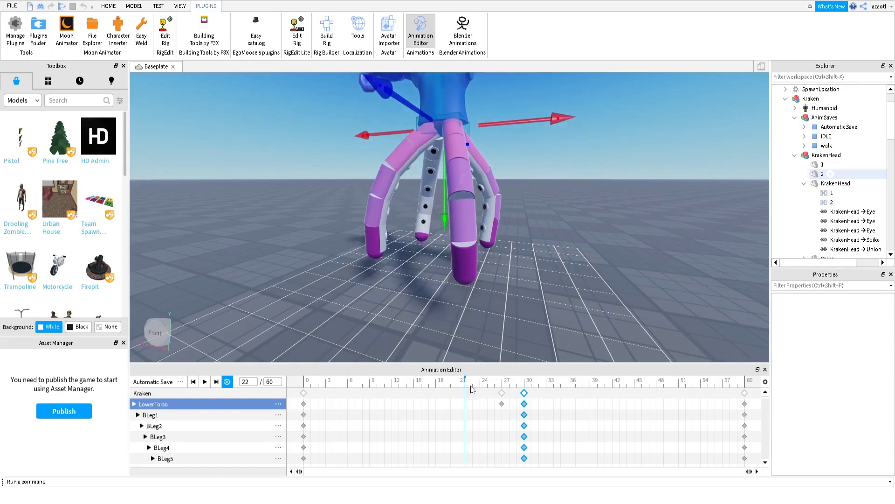
# Rotate the Kraken's arms into a new pose at frame 27
pyautogui.click(501, 402)
pyautogui.moveTo(508, 278); pyautogui.dragTo(508, 277, button='right')
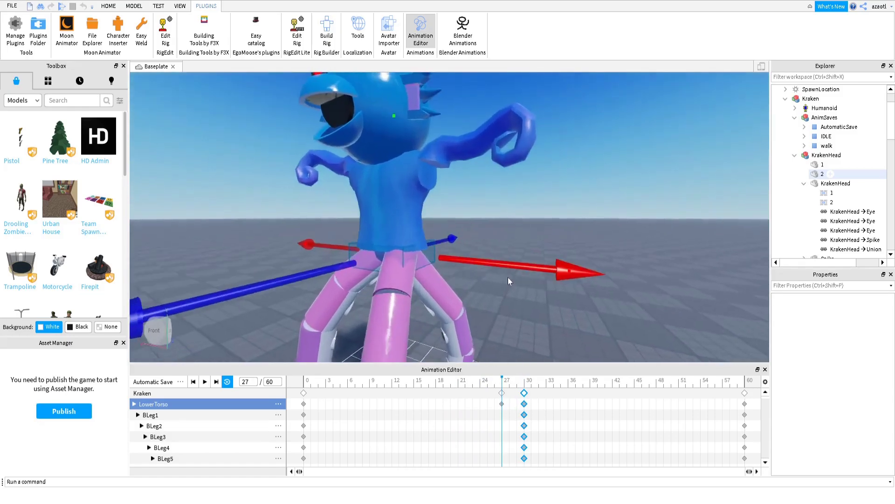
pyautogui.click(530, 150)
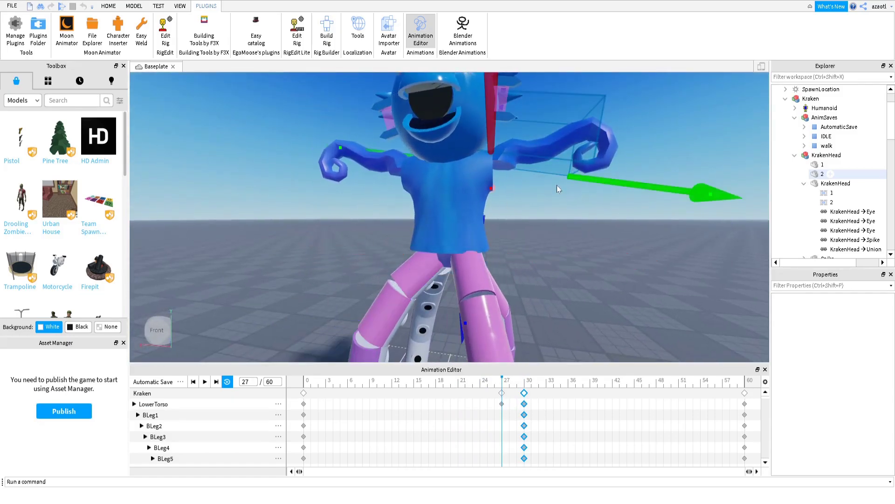
pyautogui.hotkey('ctrl', '4')
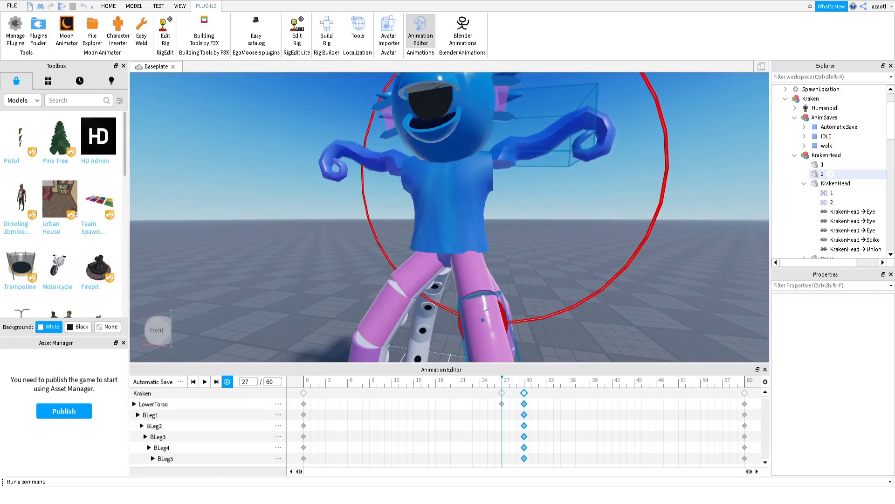
pyautogui.click(385, 155)
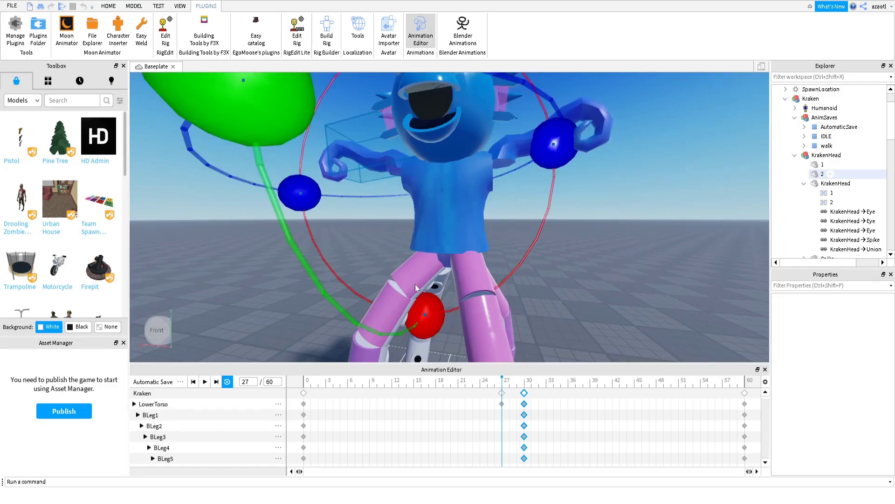
pyautogui.moveTo(422, 312); pyautogui.dragTo(373, 303)
pyautogui.press('e')
# Rotate the lower jaw downward at frame 27 to open the mouth wider
pyautogui.moveTo(476, 254); pyautogui.dragTo(411, 220, button='right')
pyautogui.press('d')
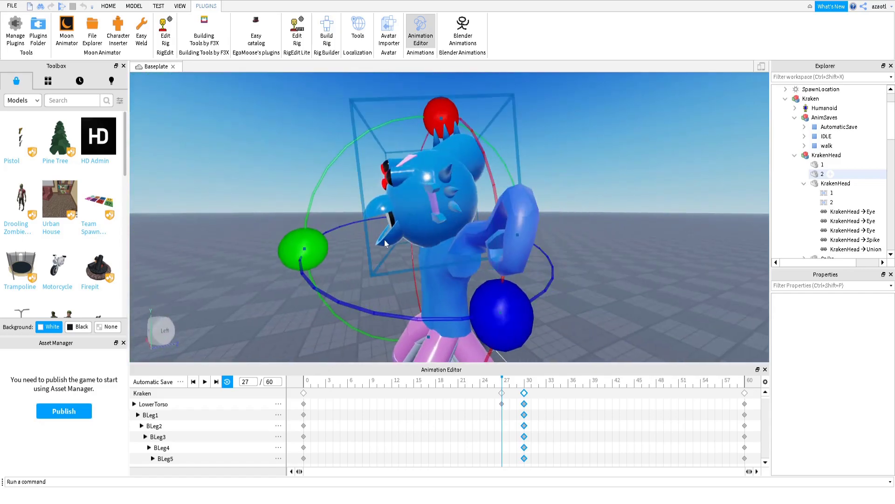
pyautogui.click(388, 245)
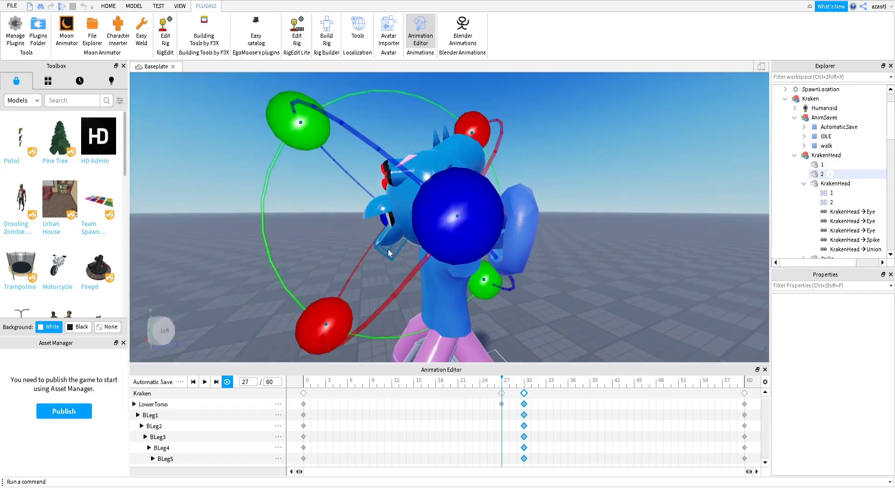
pyautogui.moveTo(312, 128); pyautogui.dragTo(306, 174)
pyautogui.press('a')
pyautogui.moveTo(349, 221); pyautogui.dragTo(349, 221, button='right')
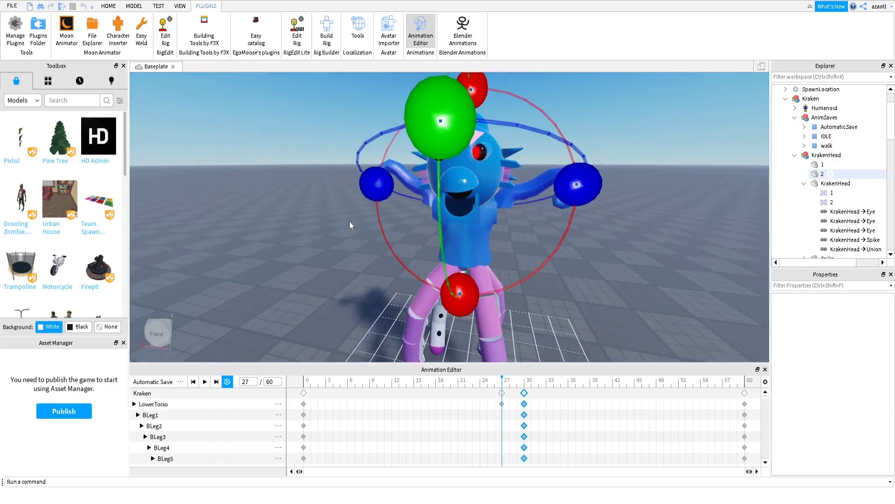
# Select the Head track and tilt the head at frame 27
pyautogui.scroll(-5, 195, 429)
pyautogui.scroll(-4, 208, 438)
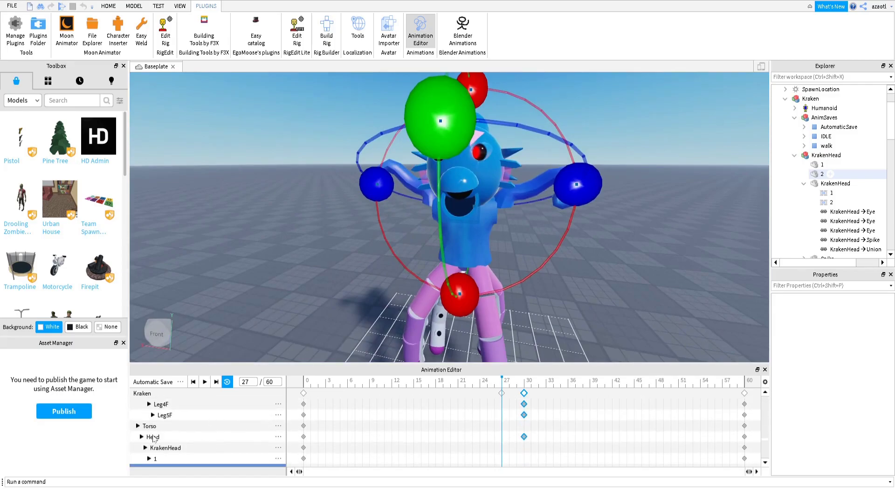
pyautogui.click(153, 437)
pyautogui.moveTo(524, 266); pyautogui.dragTo(522, 281, button='right')
pyautogui.moveTo(578, 88)
pyautogui.mouseDown()
pyautogui.moveTo(566, 79)
pyautogui.moveTo(575, 78)
pyautogui.mouseUp()
pyautogui.press('q')
pyautogui.press('a')
pyautogui.moveTo(580, 214); pyautogui.dragTo(580, 214, button='right')
pyautogui.press('s')
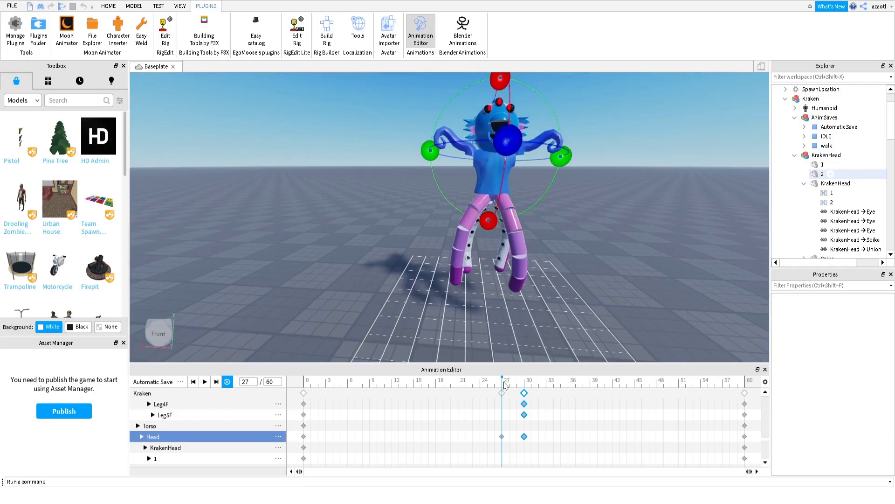
# Play the animation to check the head and jaw motion, and return to frame 27
pyautogui.press('space')
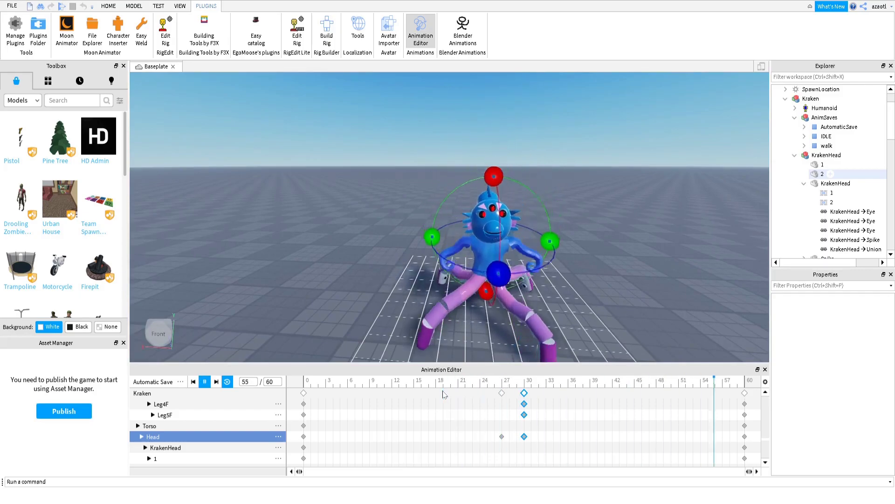
pyautogui.press('space')
pyautogui.moveTo(463, 389); pyautogui.dragTo(503, 392)
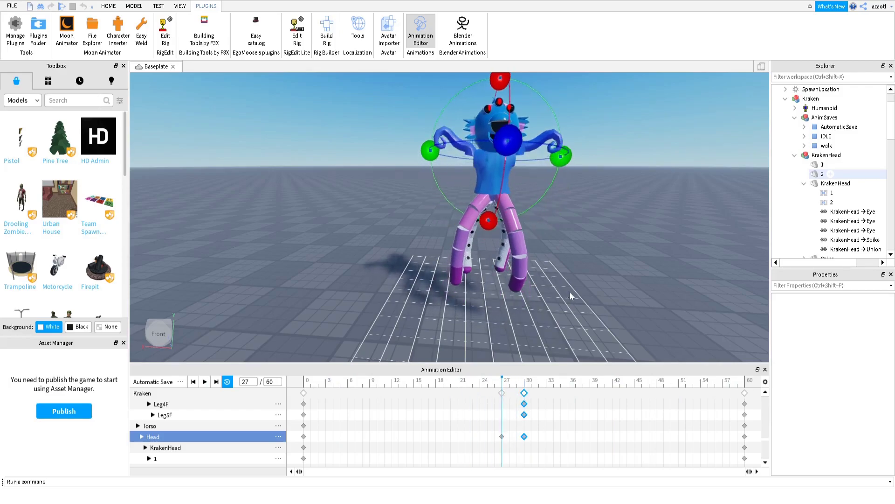
# Rotate the upper segment of a front leg at frame 27
pyautogui.moveTo(566, 265); pyautogui.dragTo(566, 265, button='right')
pyautogui.scroll(3, 565, 265)
pyautogui.click(483, 166)
pyautogui.moveTo(511, 200); pyautogui.dragTo(513, 202, button='right')
pyautogui.scroll(-2, 514, 201)
pyautogui.scroll(-1, 513, 200)
pyautogui.moveTo(466, 140); pyautogui.dragTo(465, 142)
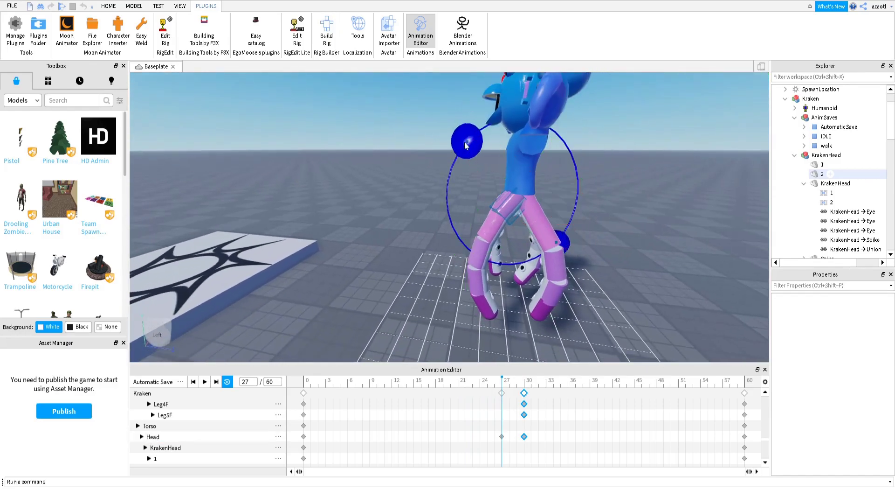
# Rotate the upper segments of the rear legs at frame 27
pyautogui.moveTo(547, 235); pyautogui.dragTo(547, 235, button='right')
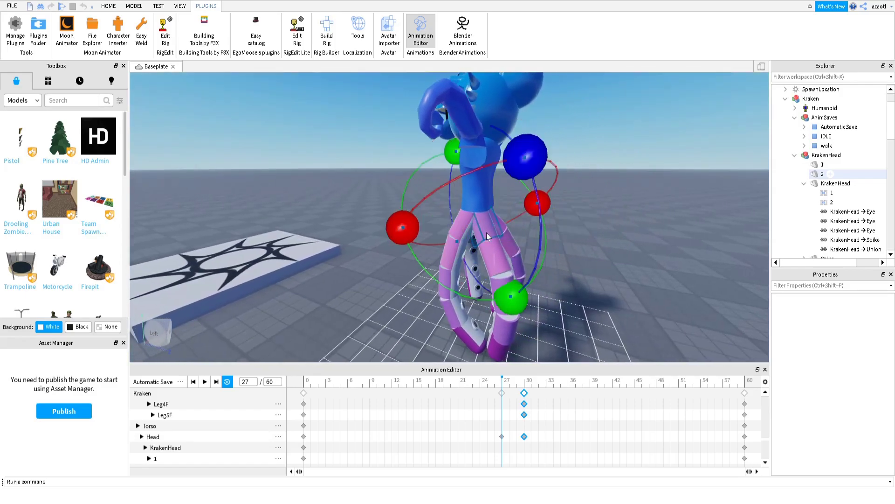
pyautogui.moveTo(529, 196); pyautogui.dragTo(554, 242, button='right')
pyautogui.moveTo(485, 133); pyautogui.dragTo(492, 183)
pyautogui.moveTo(493, 183); pyautogui.dragTo(500, 157, button='right')
pyautogui.moveTo(499, 174); pyautogui.dragTo(499, 174)
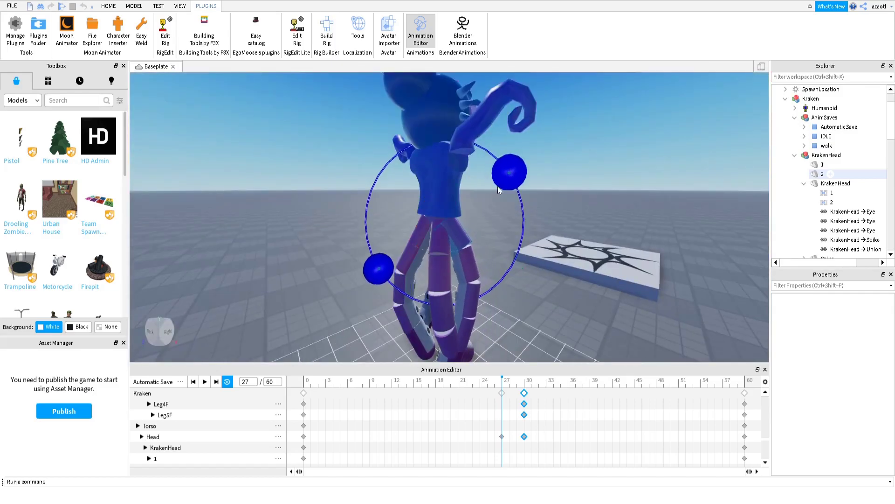
pyautogui.moveTo(500, 251); pyautogui.dragTo(545, 248, button='right')
# Play back the animation to check the leg poses, and undo the last keyframe edit
pyautogui.press('space')
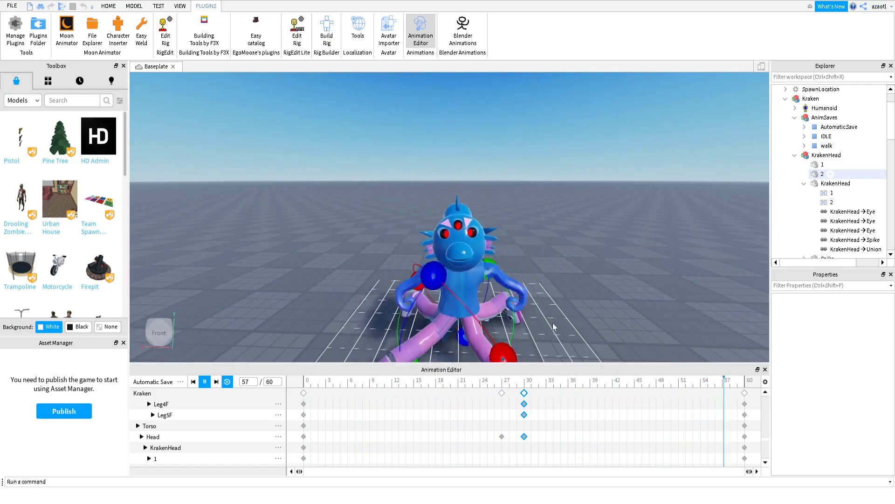
pyautogui.press('space')
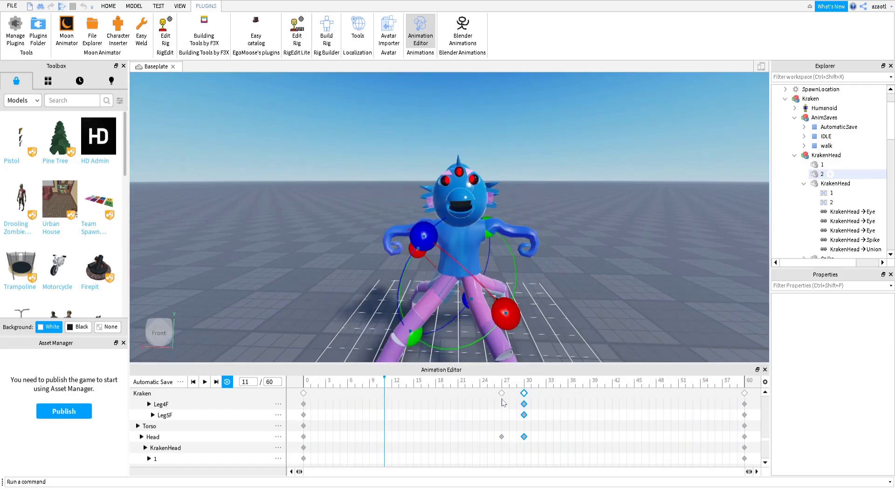
pyautogui.hotkey('ctrl', 'z')
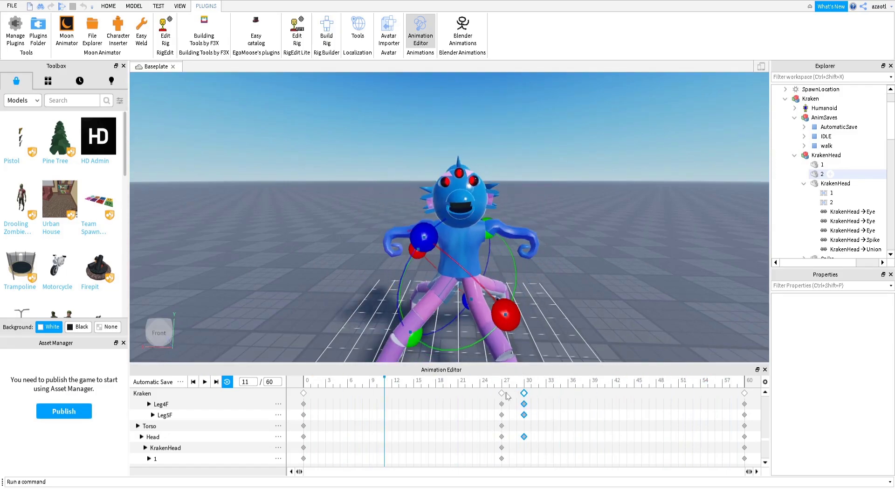
# Move the keyframes at frame 27 to frame 26 and play the animation from the side
pyautogui.moveTo(501, 388)
pyautogui.mouseDown()
pyautogui.moveTo(459, 388)
pyautogui.moveTo(525, 399)
pyautogui.moveTo(505, 399)
pyautogui.mouseUp()
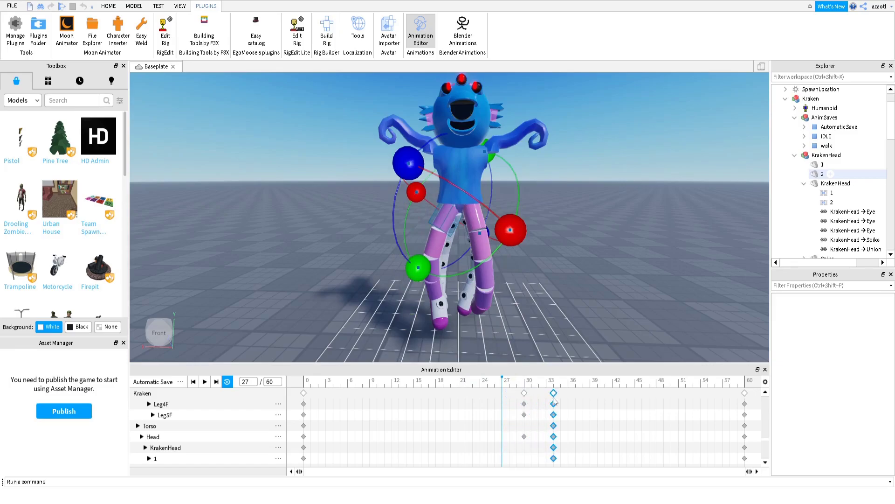
pyautogui.moveTo(546, 397); pyautogui.dragTo(543, 395)
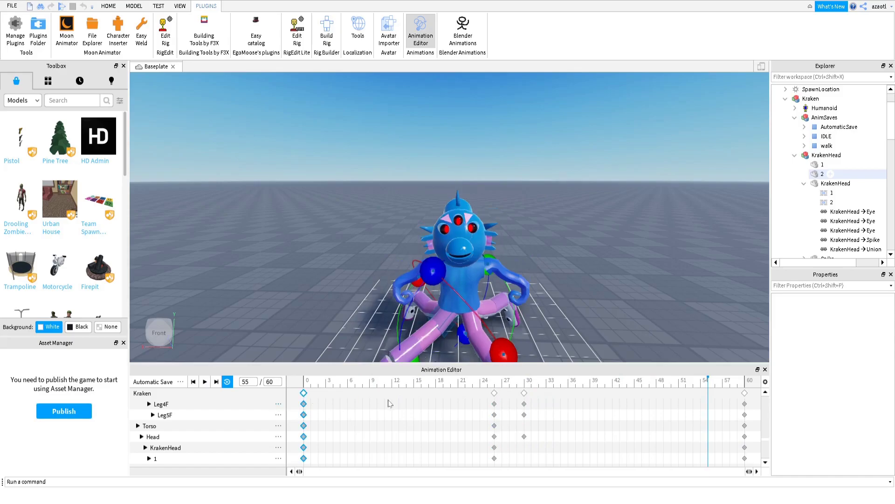
pyautogui.press('space')
pyautogui.moveTo(605, 249); pyautogui.dragTo(605, 249, button='right')
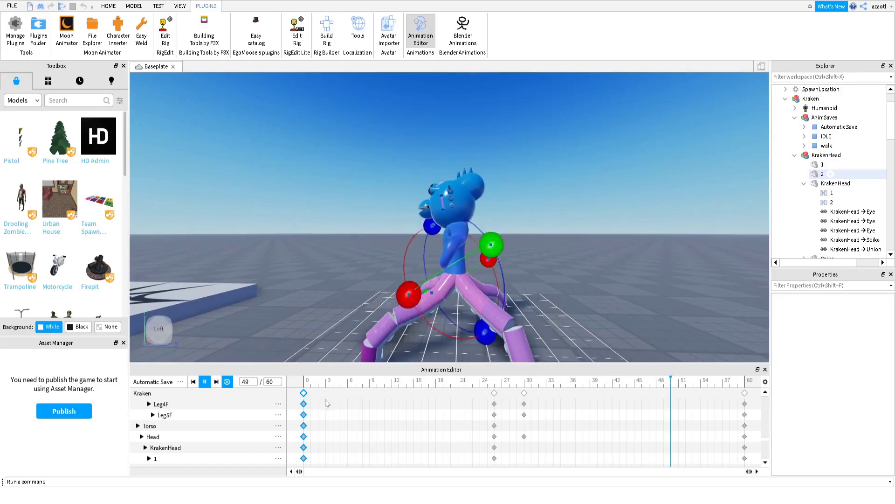
# Change the easing of the frame 0 keyframes and replay the animation
pyautogui.press('space')
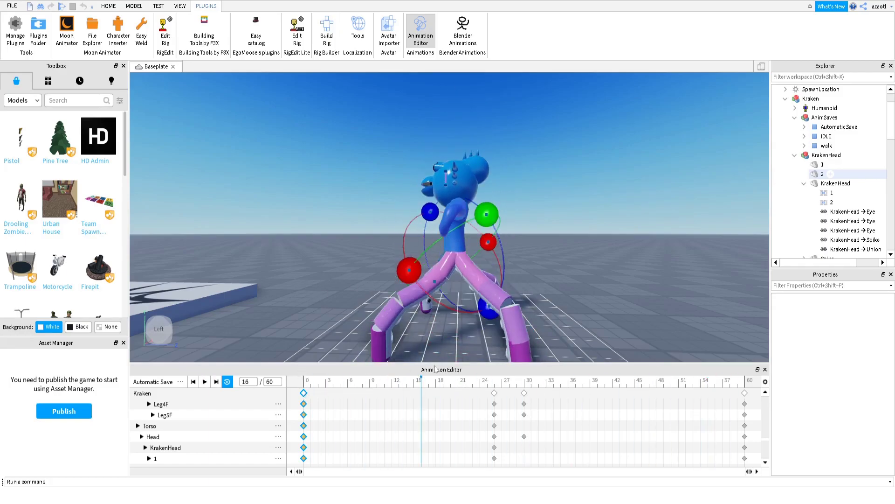
pyautogui.press('space')
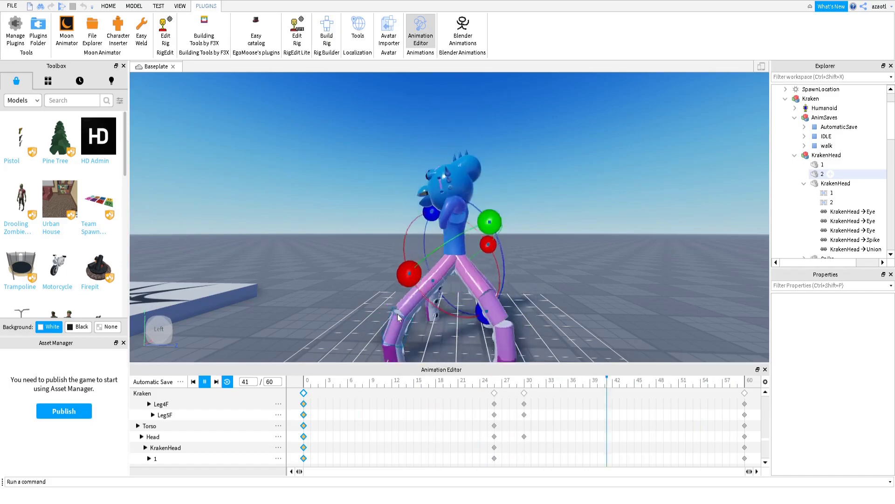
pyautogui.moveTo(397, 315); pyautogui.dragTo(397, 315, button='right')
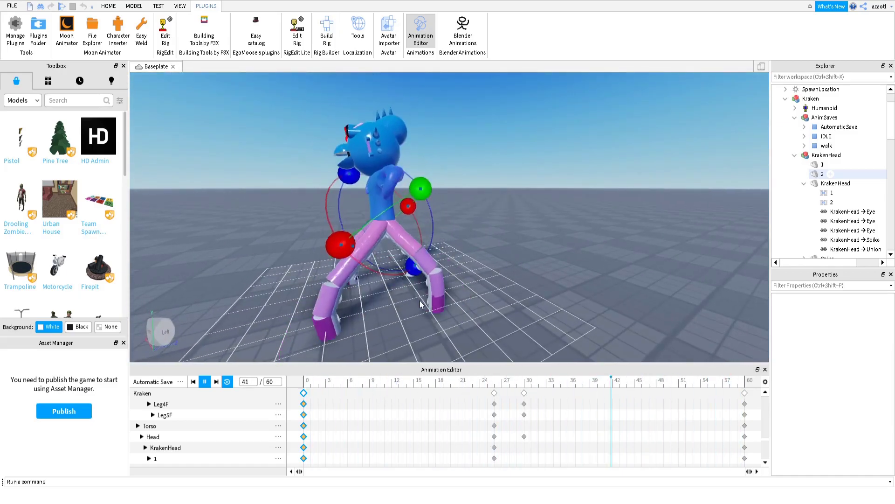
# Check the playback from several angles, and delete the keyframes at frame 26
pyautogui.moveTo(420, 300); pyautogui.dragTo(420, 295, button='right')
pyautogui.scroll(5, 420, 294)
pyautogui.scroll(-4, 421, 295)
pyautogui.click(549, 256)
pyautogui.moveTo(550, 257); pyautogui.dragTo(550, 262, button='right')
pyautogui.scroll(3, 550, 257)
pyautogui.press('space')
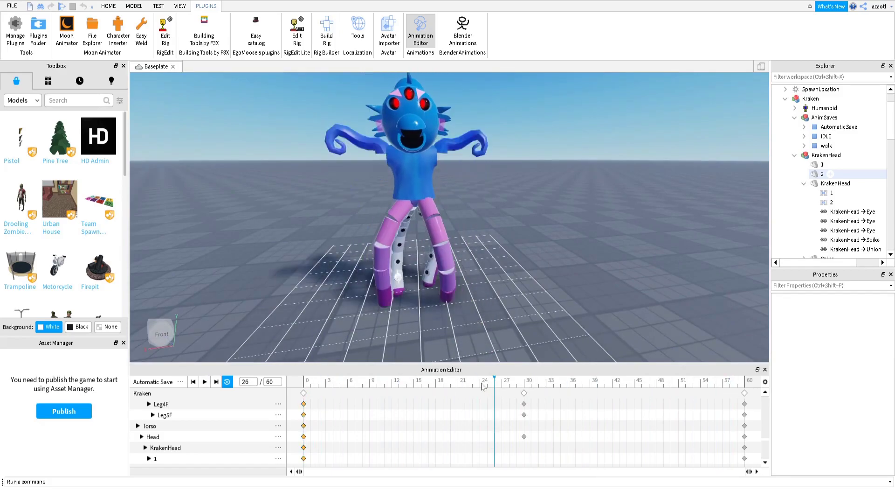
# Play the animation without the frame 26 keyframes and view the body motion from the side
pyautogui.press('space')
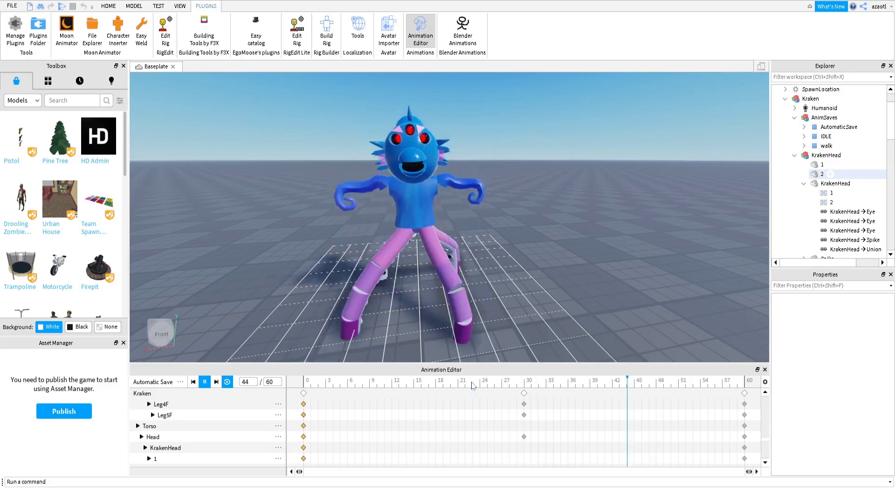
pyautogui.moveTo(619, 264); pyautogui.dragTo(619, 263, button='right')
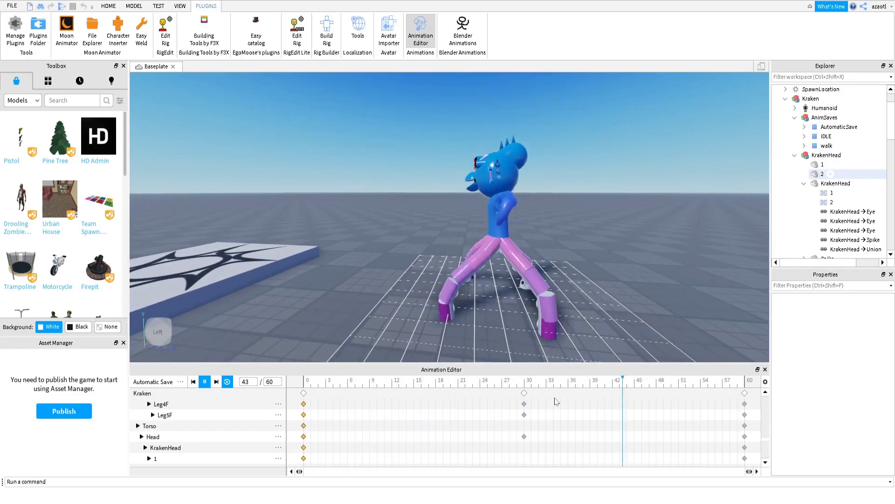
pyautogui.press('space')
# Move the Kraken's hip part vertically at frame 33 to key the body position there
pyautogui.click(525, 392)
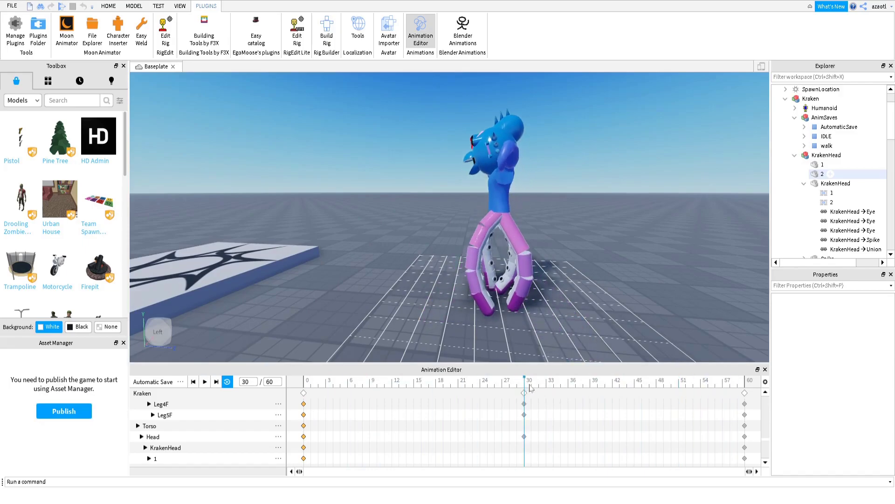
pyautogui.click(499, 223)
pyautogui.press('r')
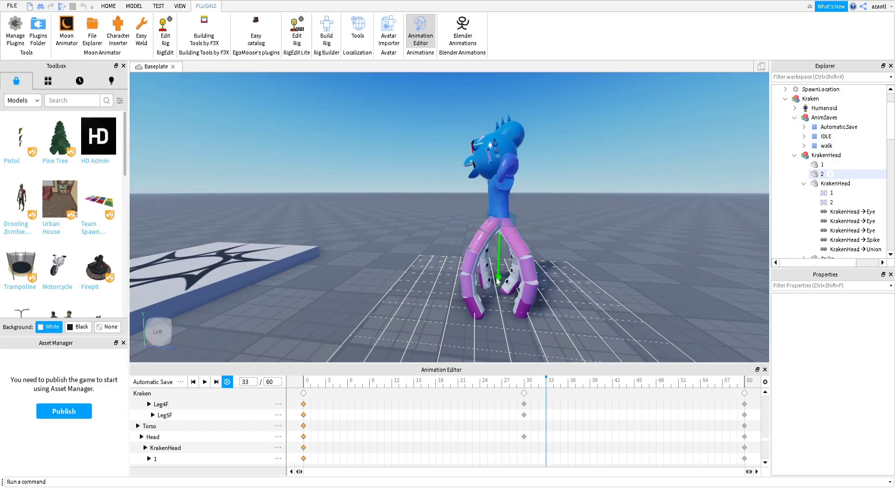
# Play the animation to check the body's vertical motion from the side and front
pyautogui.press('space')
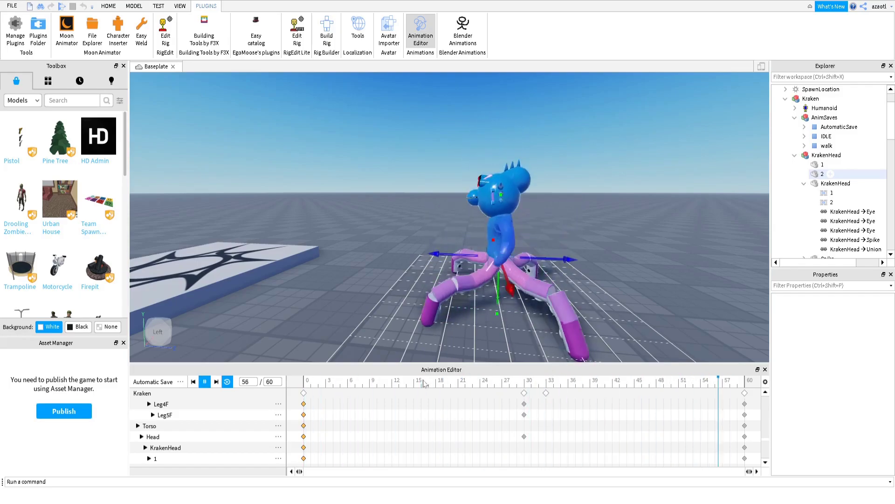
pyautogui.moveTo(450, 315); pyautogui.dragTo(450, 315, button='right')
pyautogui.press('a')
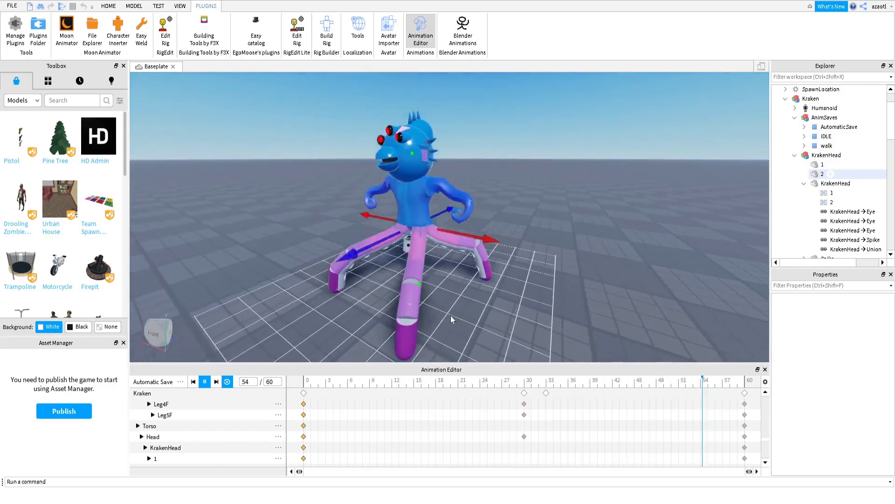
pyautogui.press('space')
# Rotate the torso to lean forward at frame 15
pyautogui.click(302, 385)
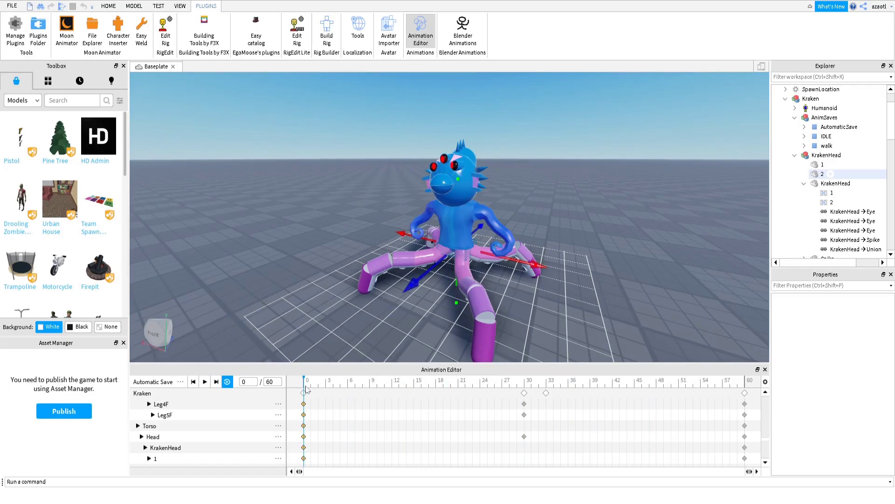
pyautogui.moveTo(306, 386); pyautogui.dragTo(404, 411)
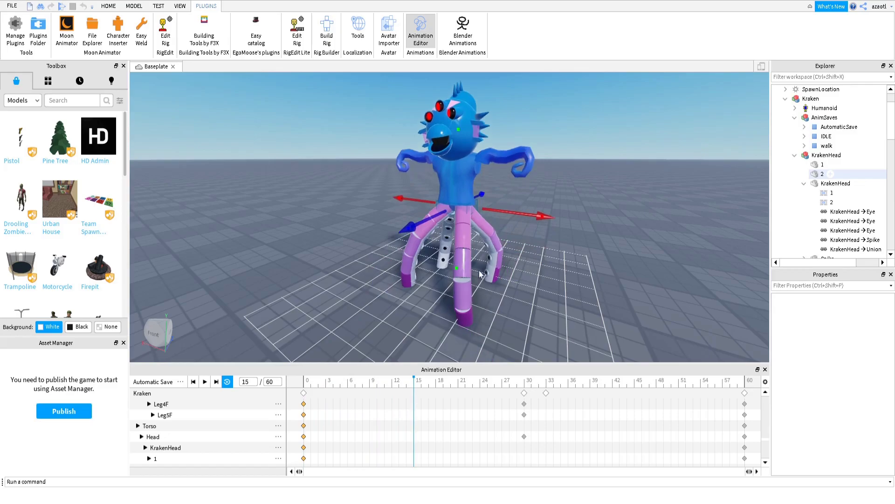
pyautogui.press('r')
pyautogui.press('d')
pyautogui.moveTo(495, 259); pyautogui.dragTo(494, 260, button='right')
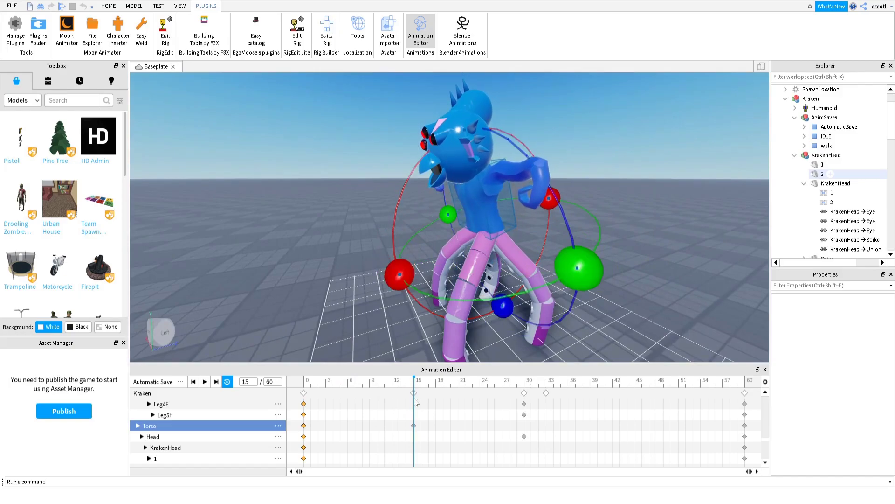
# Play the animation from frame 0 and examine the torso lean from the front and side
pyautogui.click(304, 385)
pyautogui.press('space')
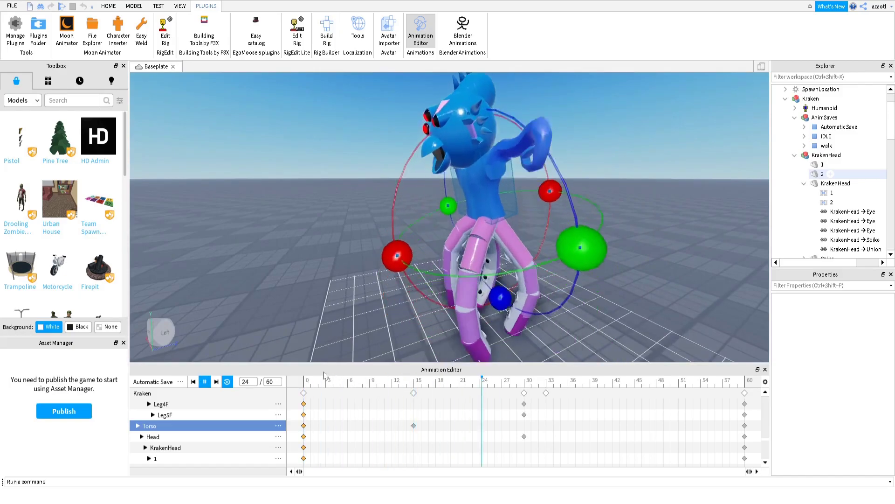
pyautogui.press('a')
pyautogui.moveTo(371, 279); pyautogui.dragTo(371, 280, button='right')
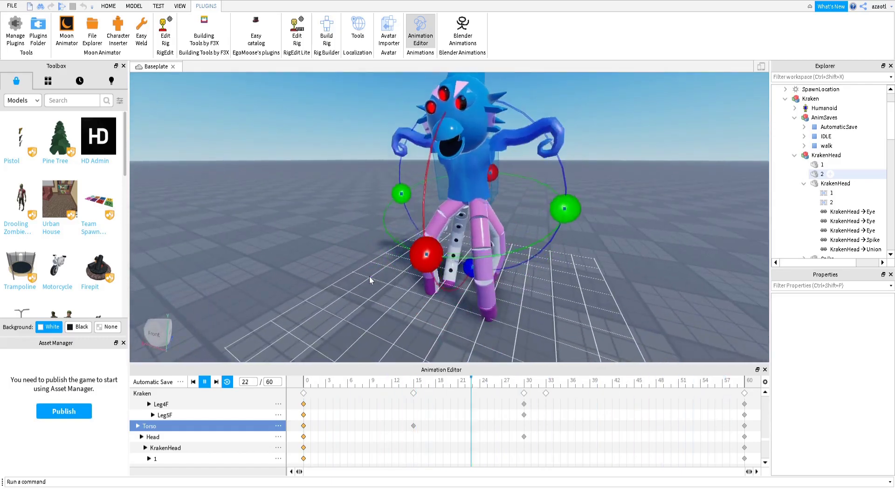
pyautogui.moveTo(370, 276); pyautogui.dragTo(369, 275, button='right')
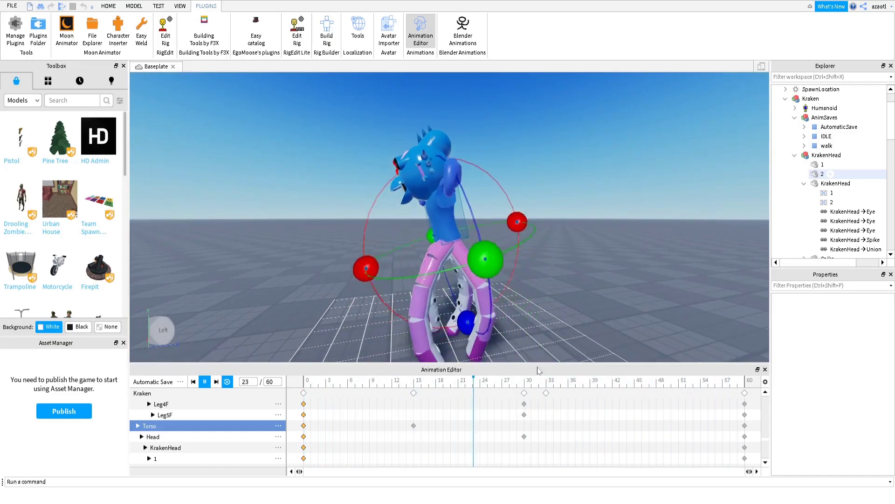
# Rotate the torso back to upright at frame 30
pyautogui.press('space')
pyautogui.moveTo(414, 386); pyautogui.dragTo(417, 413)
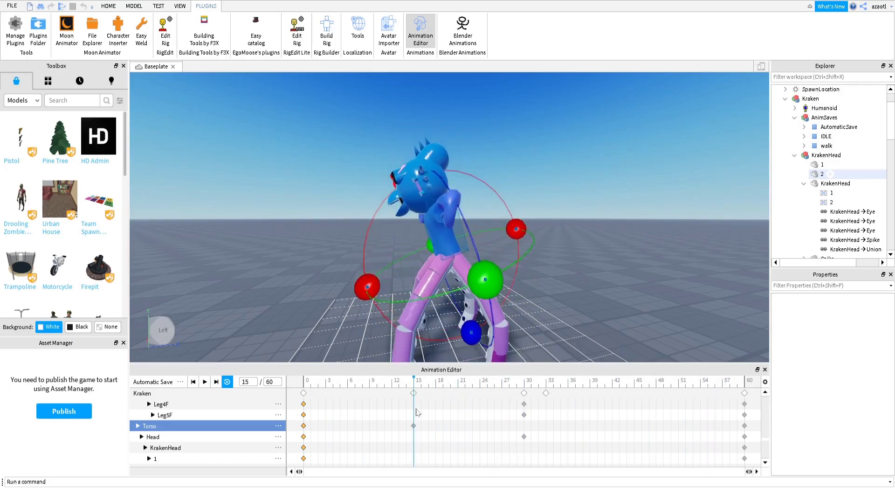
pyautogui.click(525, 387)
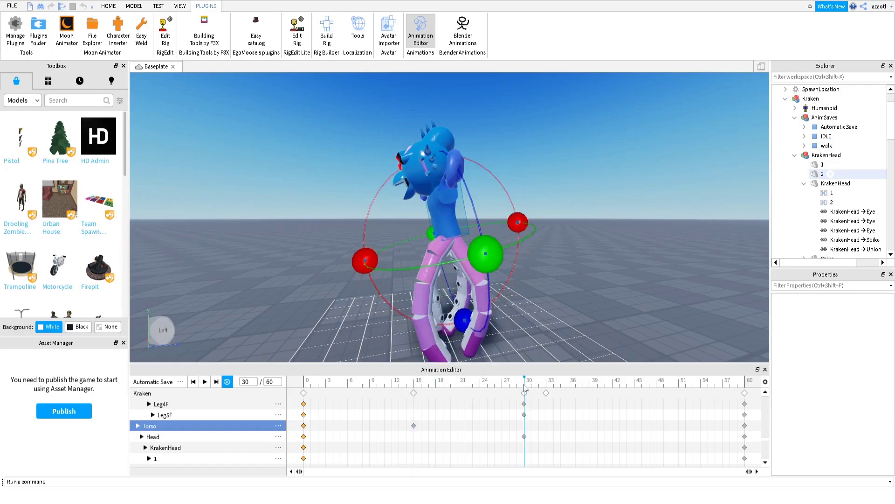
pyautogui.moveTo(374, 265); pyautogui.dragTo(379, 241)
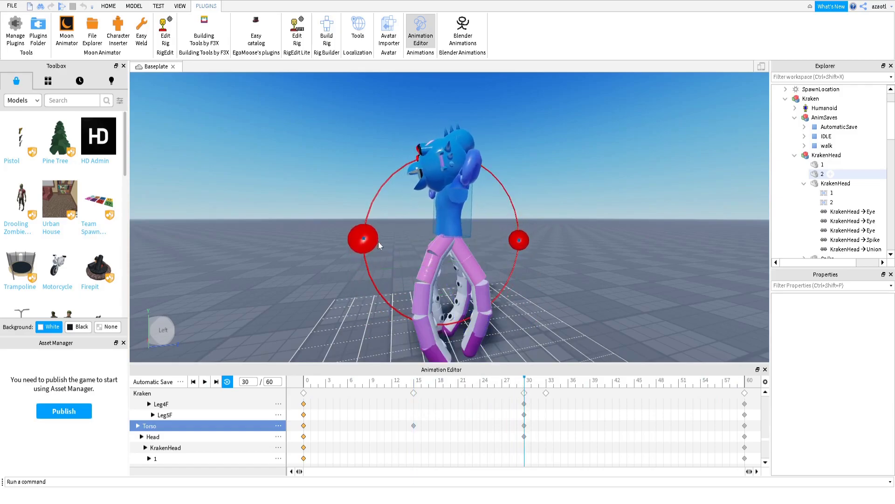
# Play the animation to check the torso motion from the side and front
pyautogui.press('space')
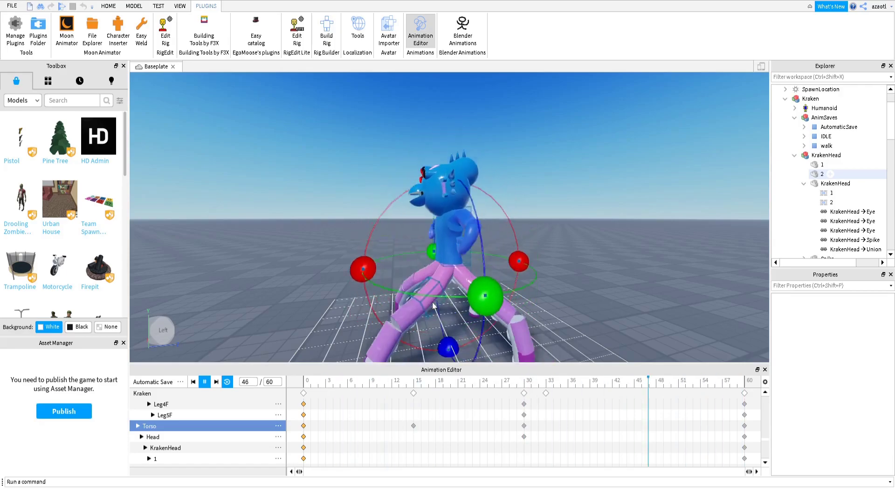
pyautogui.moveTo(432, 306); pyautogui.dragTo(433, 301, button='right')
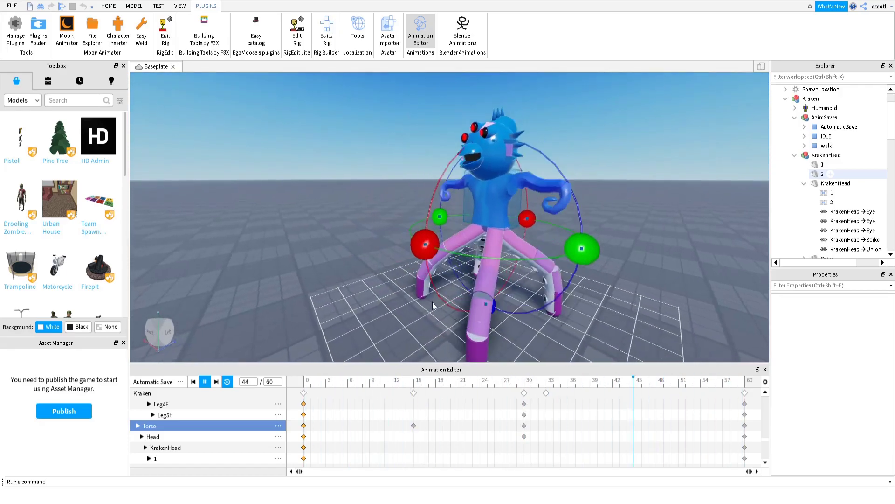
pyautogui.press('space')
# Select the Head track and rotate the head backward at frame 45
pyautogui.moveTo(524, 381); pyautogui.dragTo(637, 400)
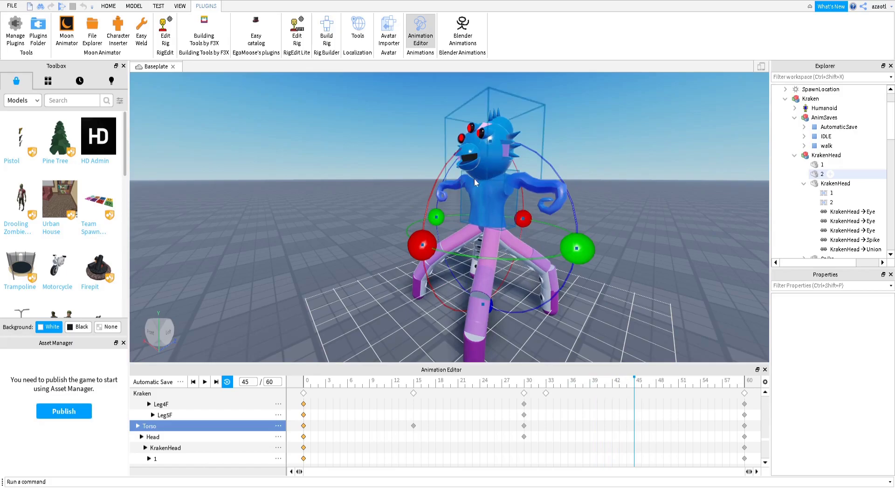
pyautogui.click(497, 166)
pyautogui.scroll(-1, 172, 455)
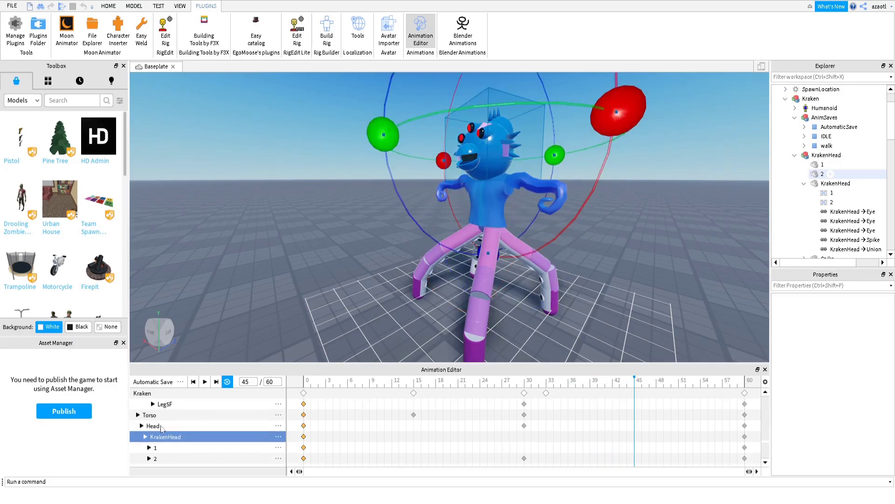
pyautogui.click(161, 428)
pyautogui.hotkey('ctrl', '2')
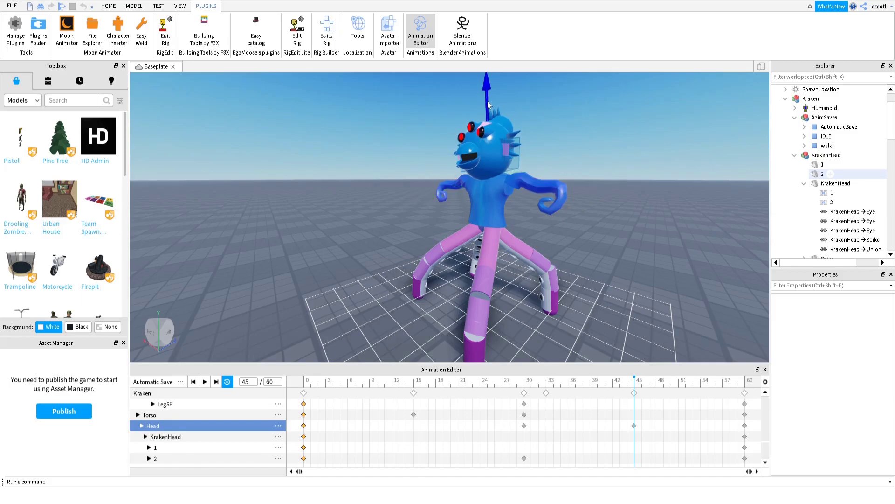
pyautogui.hotkey('ctrl', '4')
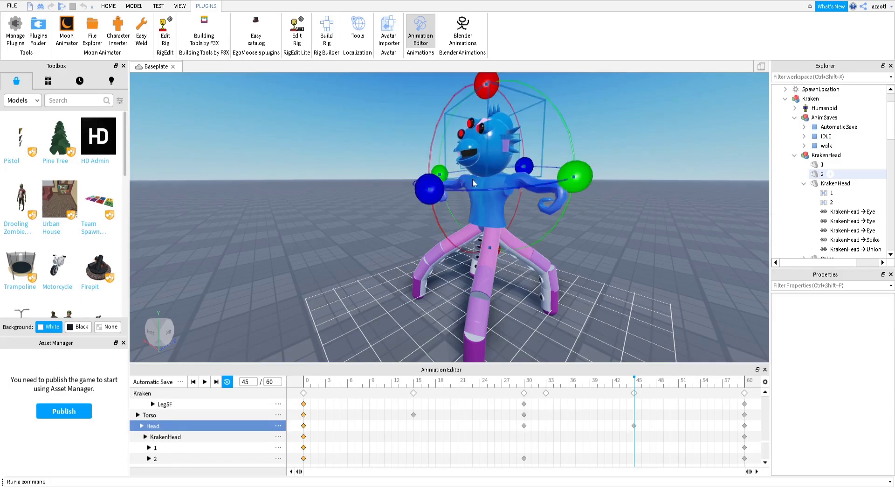
pyautogui.moveTo(486, 85); pyautogui.dragTo(498, 90)
# Play back the head motion, and move the frame 33 keyframe to frame 38
pyautogui.press('space')
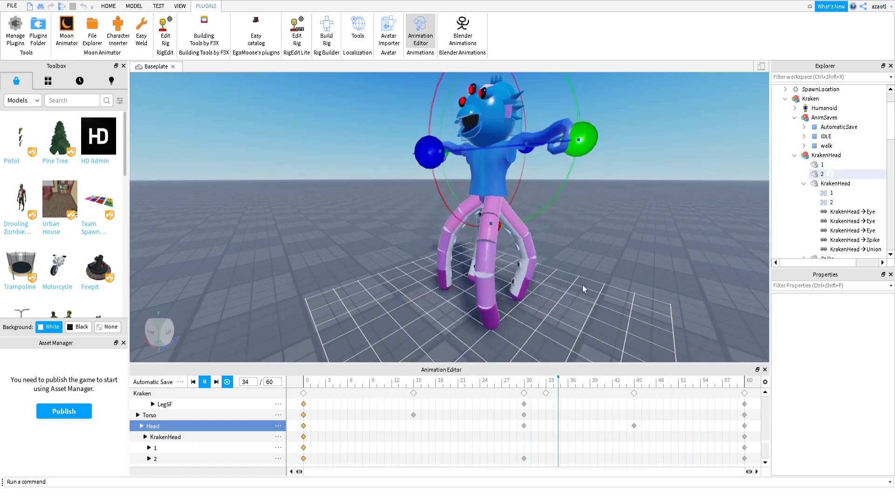
pyautogui.click(546, 399)
pyautogui.moveTo(525, 386); pyautogui.dragTo(544, 395)
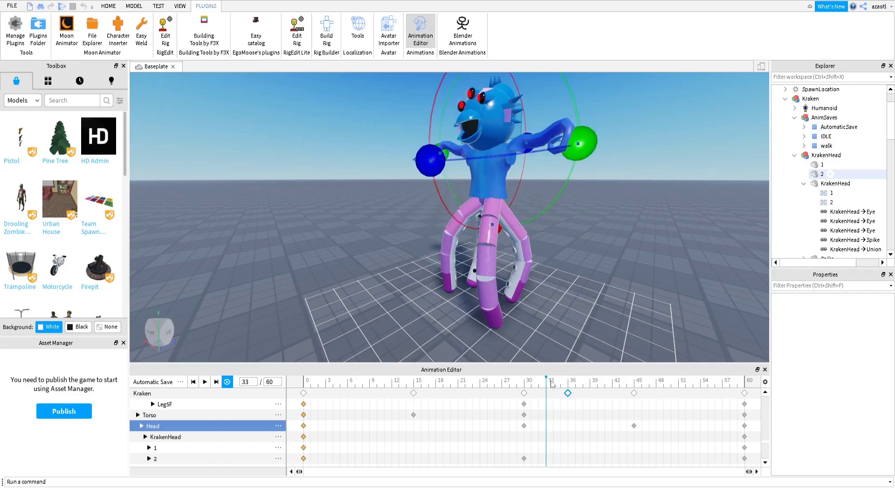
pyautogui.press('space')
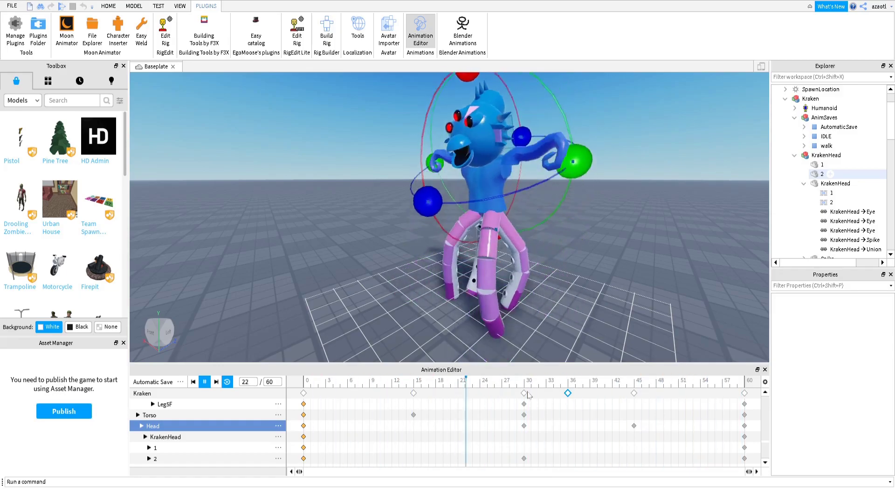
pyautogui.press('space')
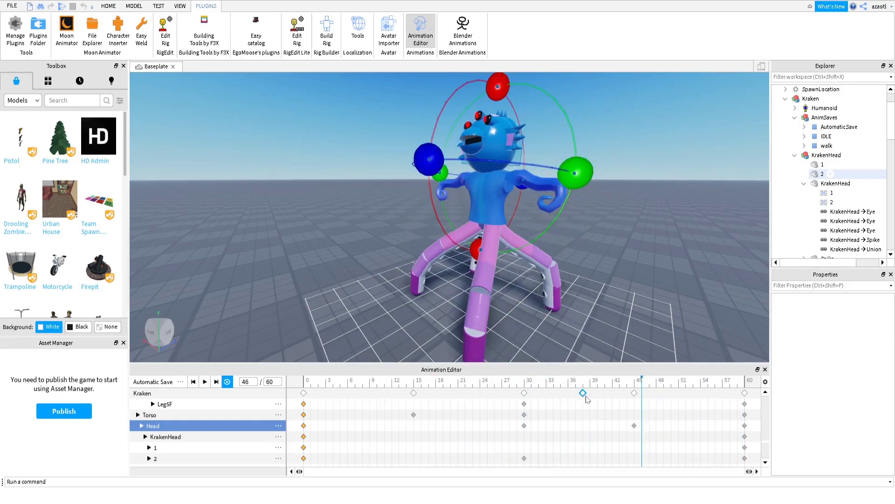
# Play the animation from the front to check the timing of the moved keyframe
pyautogui.press('space')
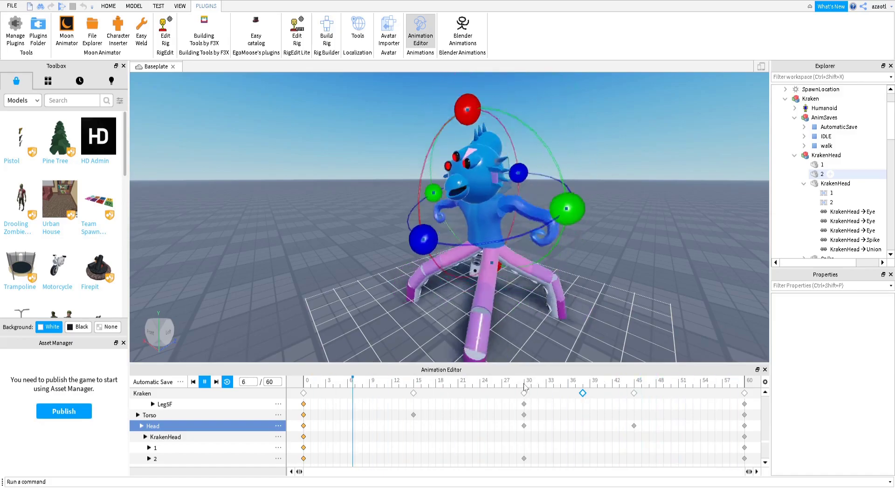
pyautogui.moveTo(522, 301); pyautogui.dragTo(522, 304, button='right')
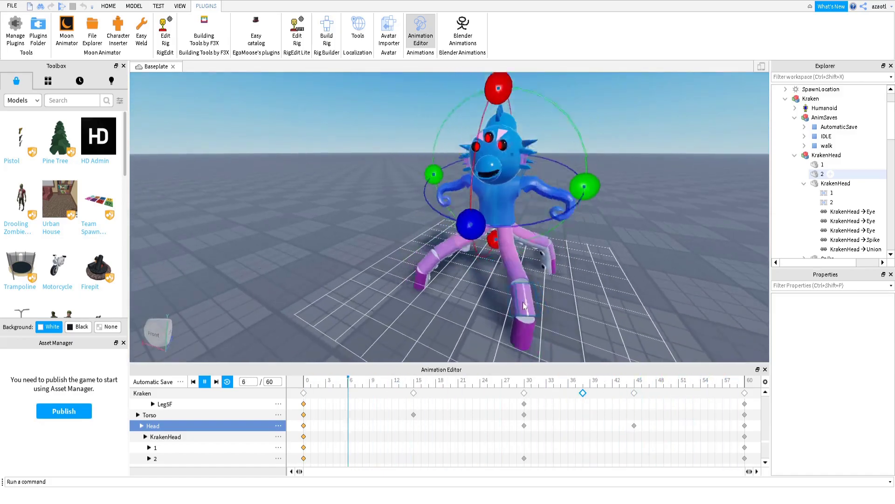
pyautogui.press('space')
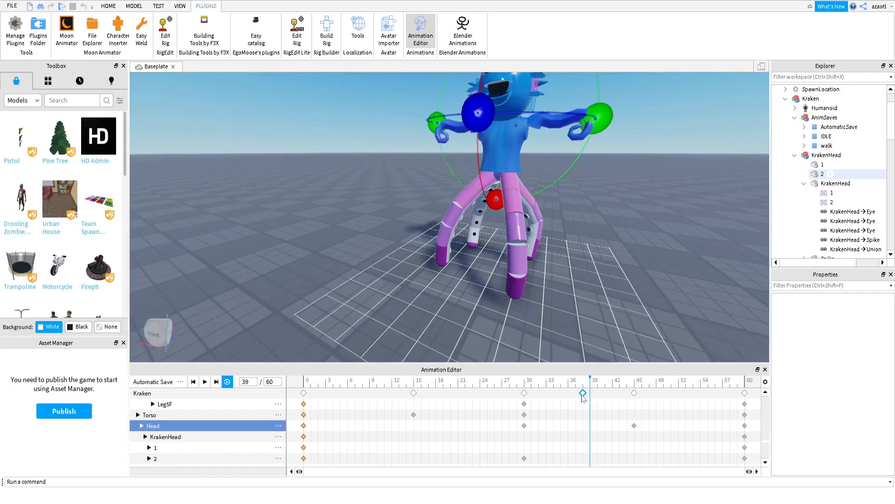
# Play the animation and examine the body and arm motion from a straight front view
pyautogui.press('space')
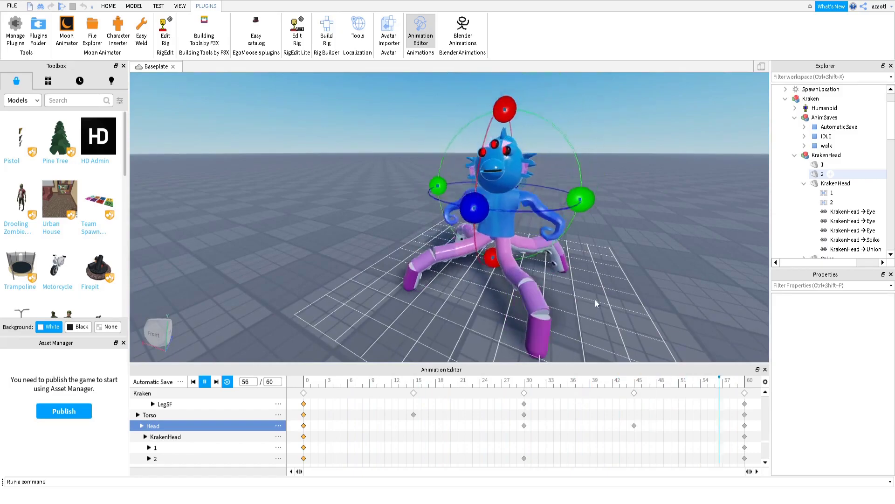
pyautogui.moveTo(595, 300); pyautogui.dragTo(594, 301, button='right')
pyautogui.press('d')
pyautogui.press('s')
pyautogui.press('a')
pyautogui.press('space')
# Rotate both of the Kraken's arms at frame 15 and play back the result
pyautogui.moveTo(362, 385); pyautogui.dragTo(417, 407)
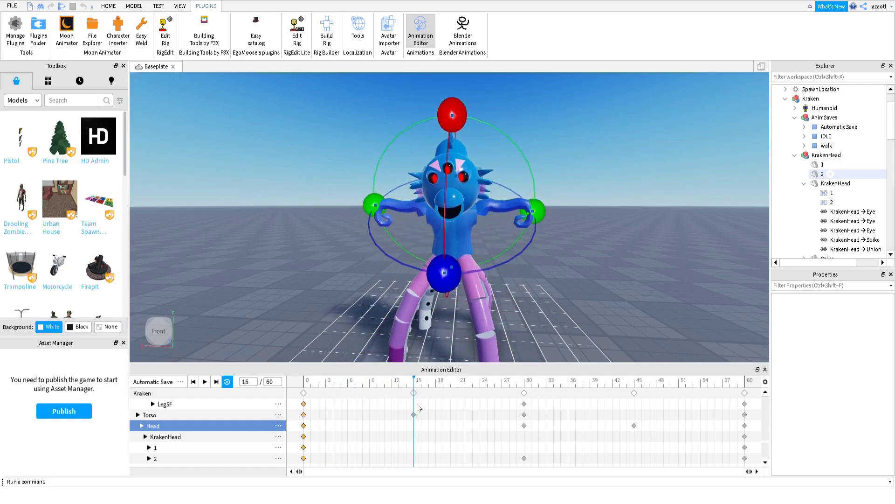
pyautogui.click(497, 205)
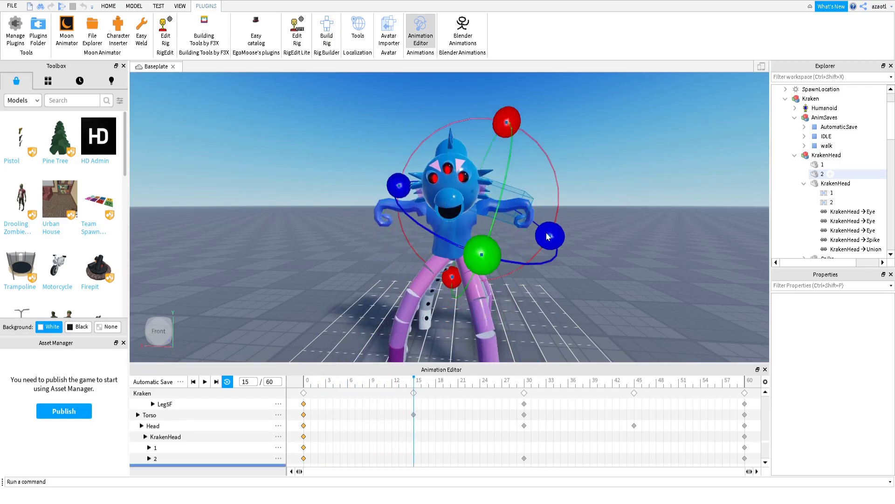
pyautogui.moveTo(510, 122); pyautogui.dragTo(533, 136)
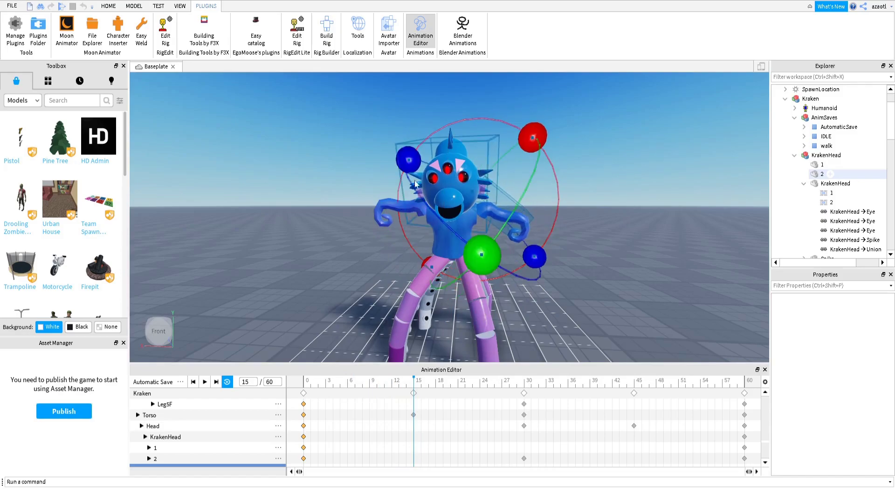
pyautogui.click(402, 200)
pyautogui.moveTo(398, 125); pyautogui.dragTo(380, 196)
pyautogui.press('space')
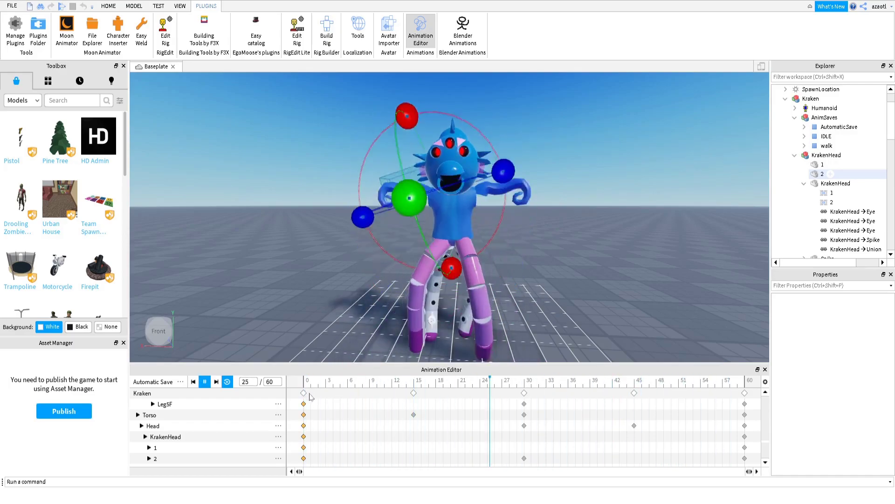
pyautogui.press('space')
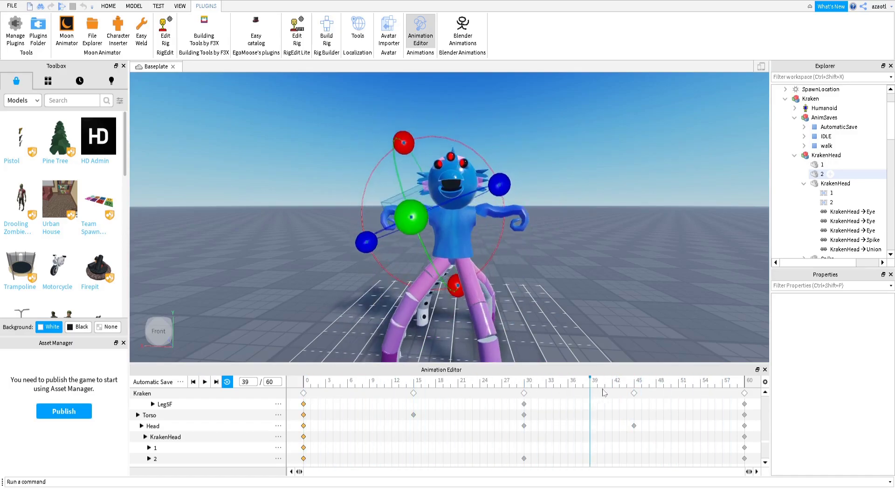
# Raise both arms at frame 45 and play the animation to check the arm swing
pyautogui.click(635, 393)
pyautogui.click(521, 233)
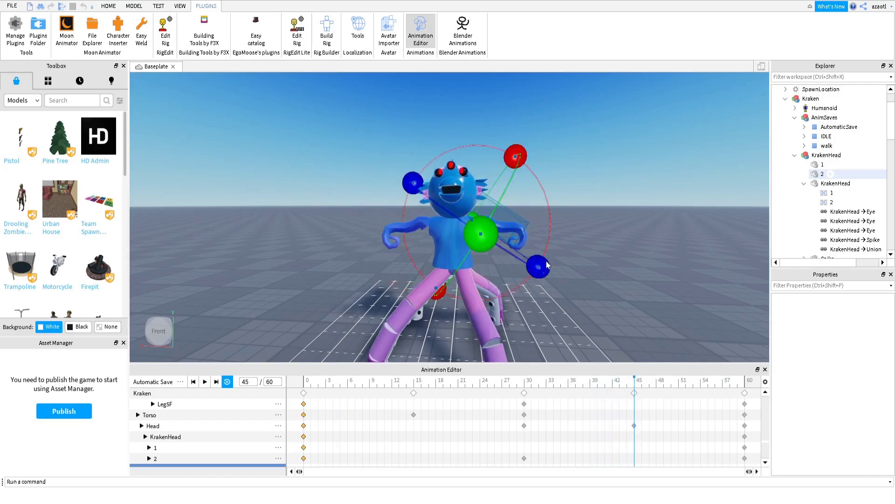
pyautogui.moveTo(526, 172); pyautogui.dragTo(483, 155)
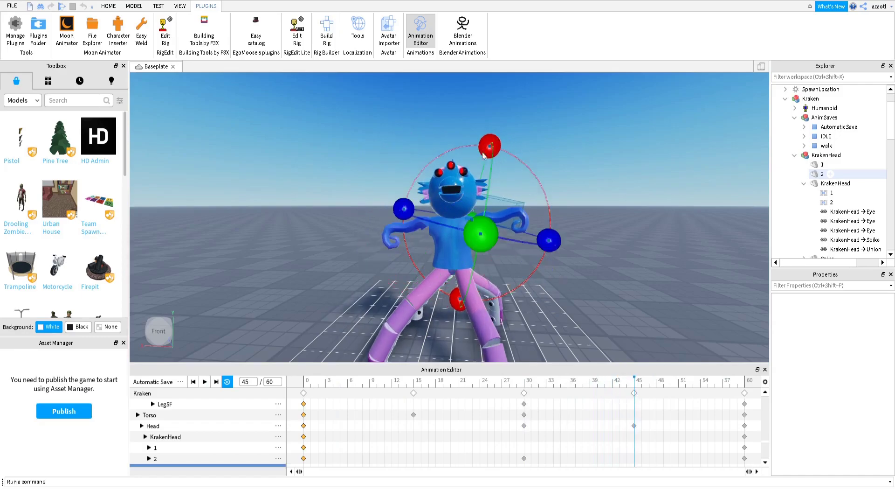
pyautogui.click(404, 230)
pyautogui.moveTo(390, 155); pyautogui.dragTo(417, 151)
pyautogui.press('space')
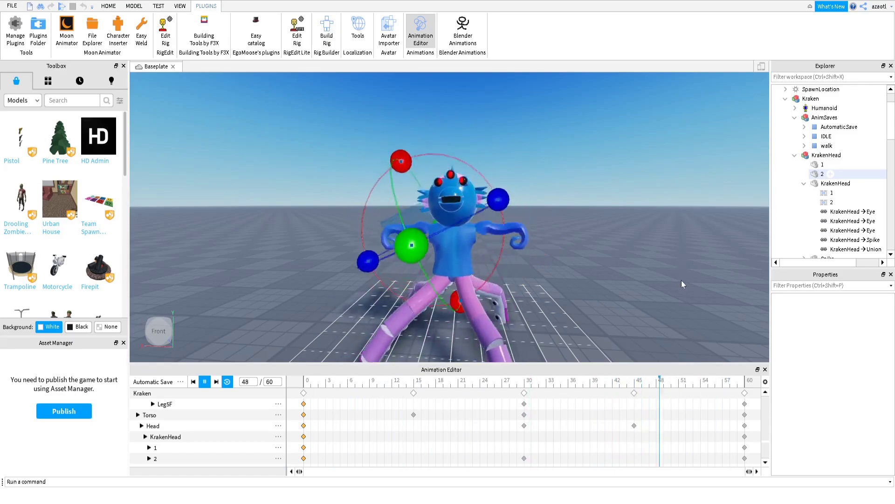
pyautogui.moveTo(681, 282); pyautogui.dragTo(676, 280, button='right')
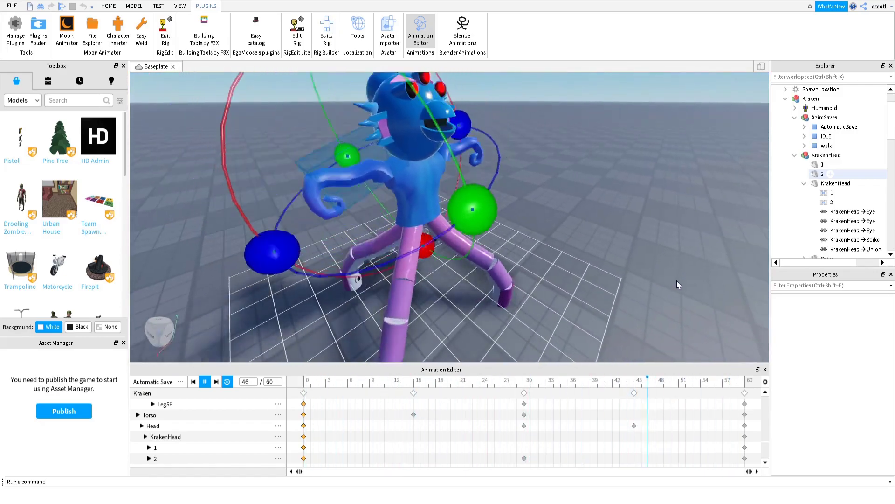
# At frame 15, rotate the segments of the Kraken's front right leg outward
pyautogui.click(404, 385)
pyautogui.click(412, 386)
pyautogui.moveTo(502, 313); pyautogui.dragTo(503, 312, button='right')
pyautogui.scroll(-3, 503, 312)
pyautogui.scroll(2, 502, 312)
pyautogui.moveTo(376, 385); pyautogui.dragTo(415, 412)
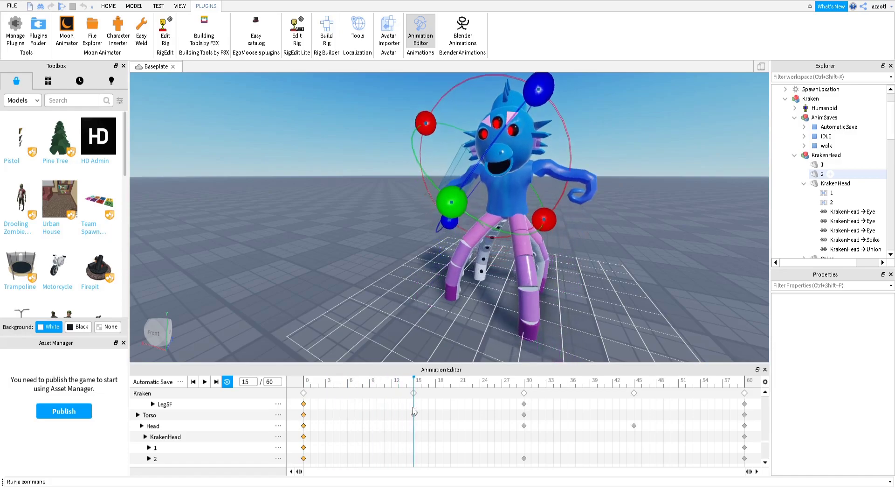
pyautogui.click(479, 237)
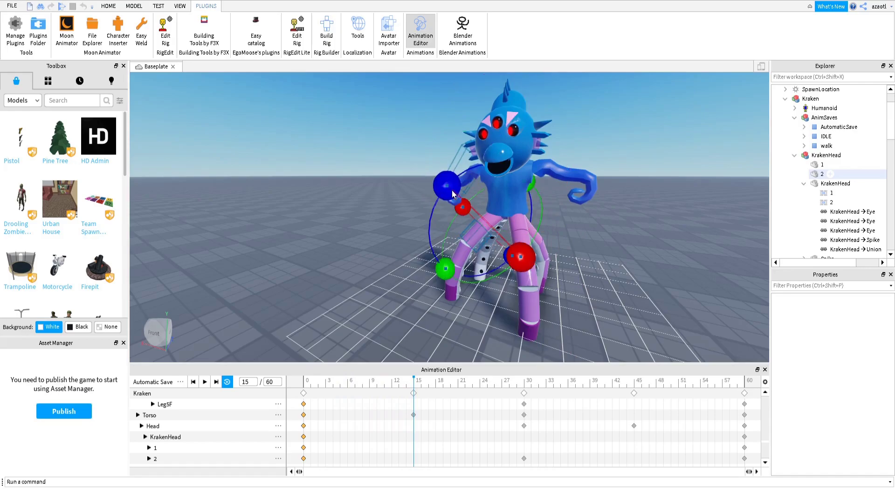
pyautogui.click(458, 252)
pyautogui.moveTo(421, 222); pyautogui.dragTo(406, 250)
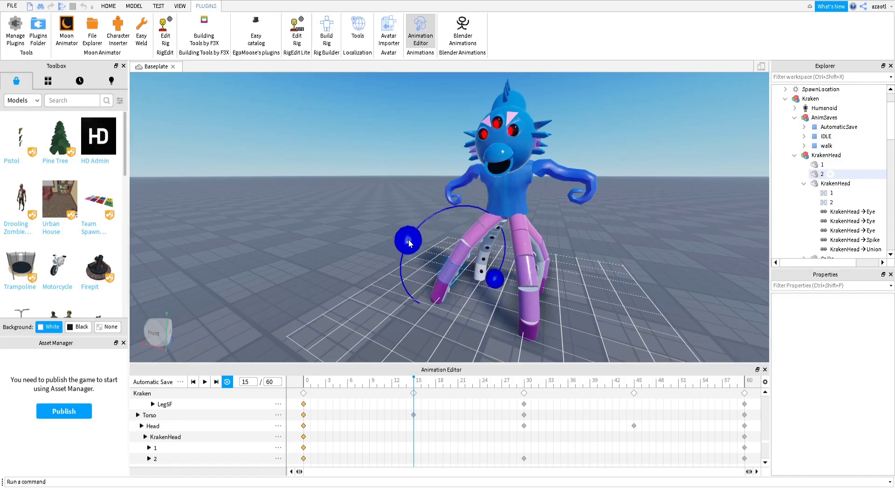
pyautogui.click(439, 295)
pyautogui.moveTo(395, 255); pyautogui.dragTo(396, 250)
# Play the animation from frame 0 to check the front right leg's motion
pyautogui.click(302, 391)
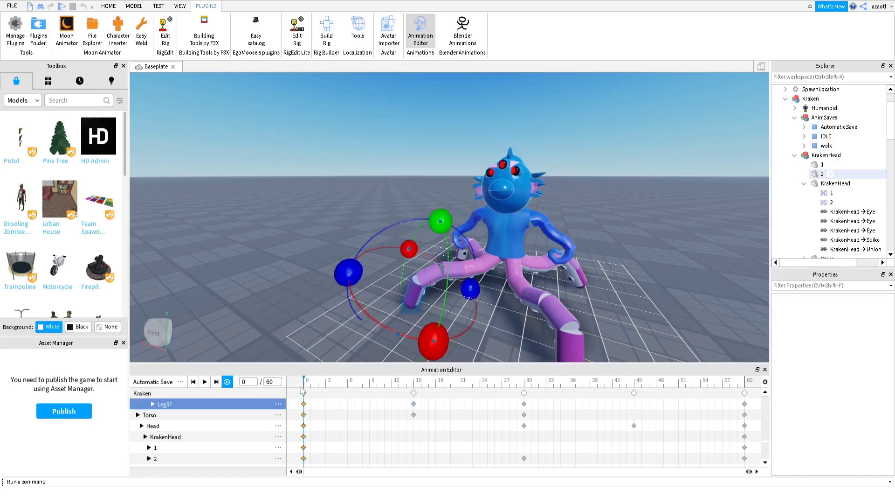
pyautogui.press('space')
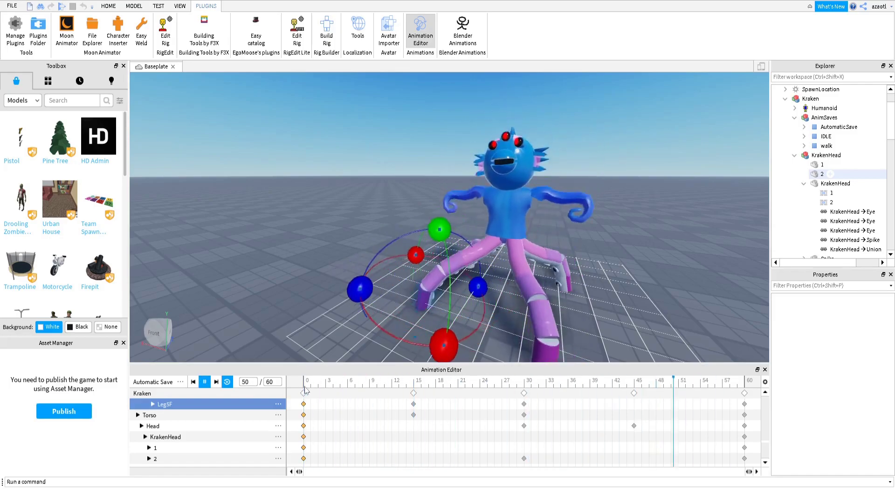
pyautogui.press('space')
# At frame 15, rotate the front left leg's segments forward until the leg is nearly straight, and play back the motion
pyautogui.moveTo(496, 315); pyautogui.dragTo(499, 316, button='right')
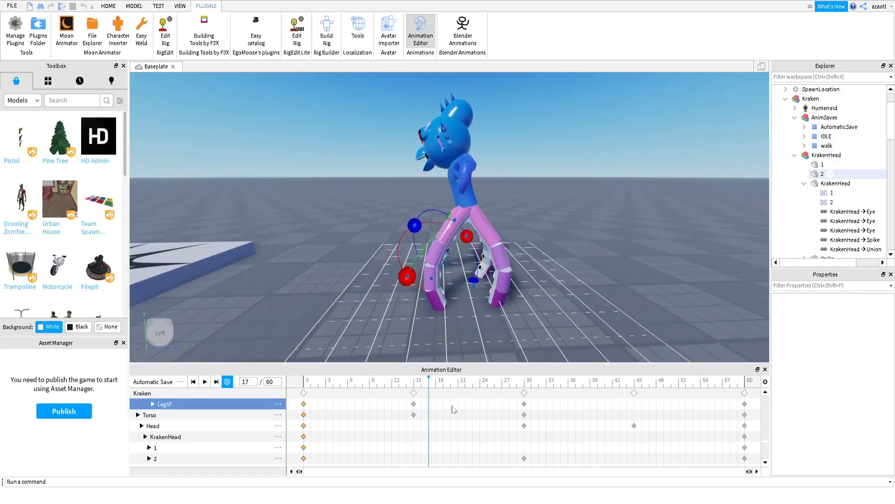
pyautogui.click(419, 382)
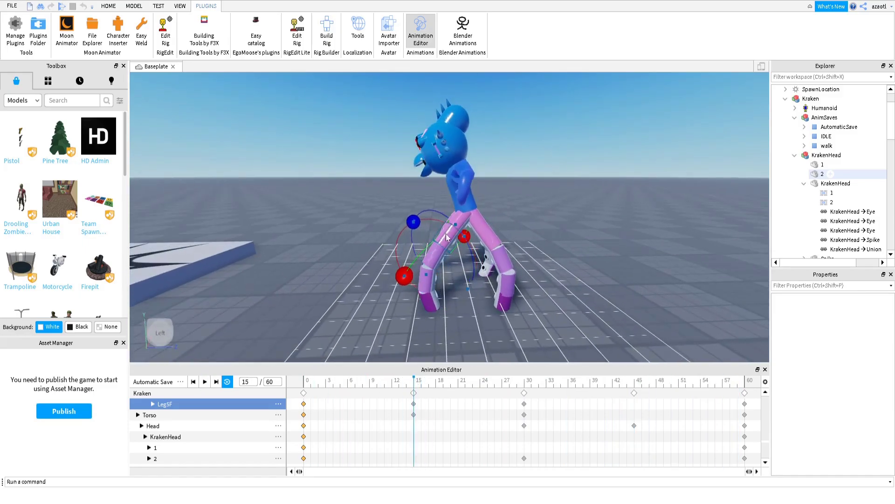
pyautogui.click(439, 258)
pyautogui.moveTo(435, 260); pyautogui.dragTo(394, 207)
pyautogui.click(420, 285)
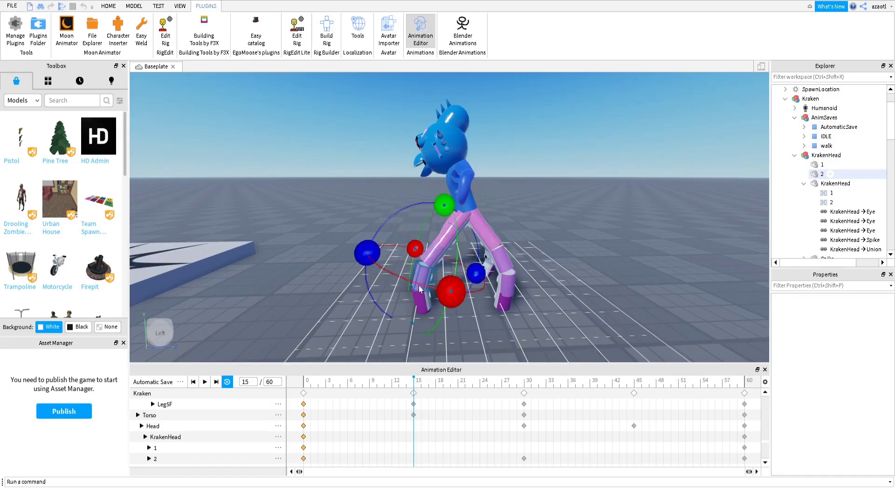
pyautogui.moveTo(372, 259); pyautogui.dragTo(375, 244)
pyautogui.click(411, 304)
pyautogui.moveTo(350, 294); pyautogui.dragTo(375, 253)
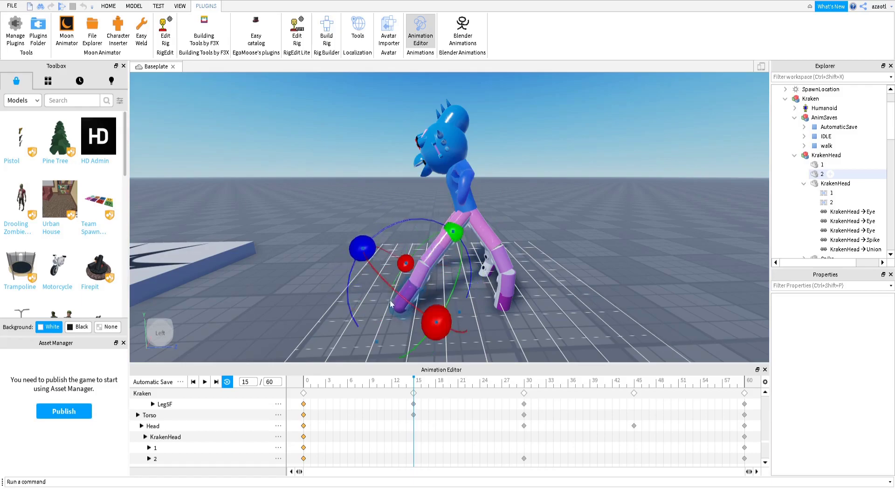
pyautogui.press('space')
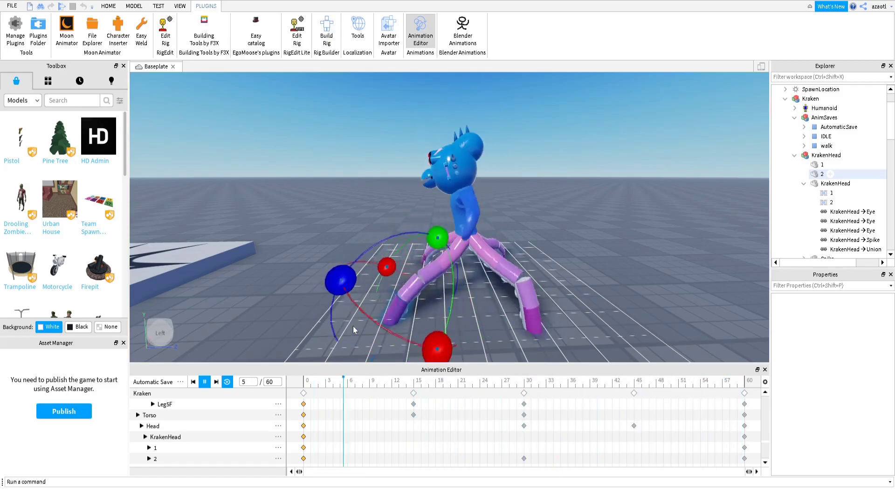
pyautogui.press('space')
# At frame 15, straighten the rear left leg by rotating its segments backward, and play back the motion
pyautogui.click(420, 385)
pyautogui.moveTo(418, 388); pyautogui.dragTo(415, 389)
pyautogui.moveTo(463, 315); pyautogui.dragTo(457, 317, button='right')
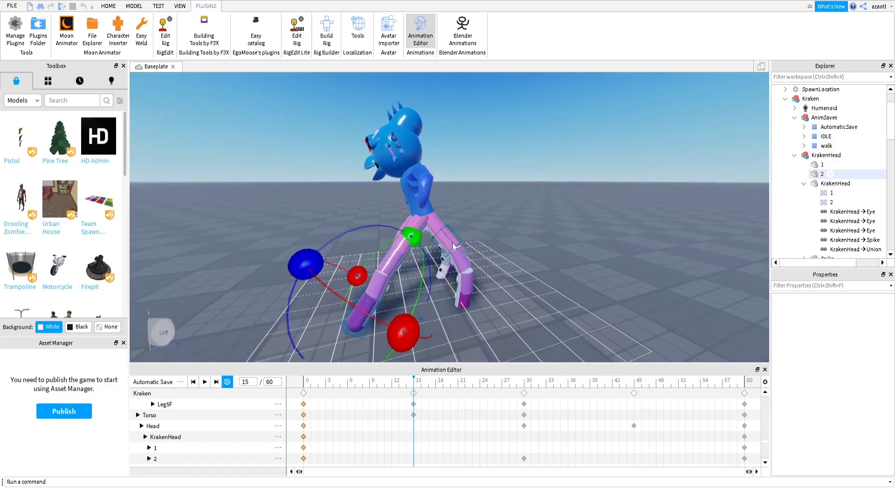
pyautogui.click(452, 242)
pyautogui.moveTo(476, 206); pyautogui.dragTo(476, 189)
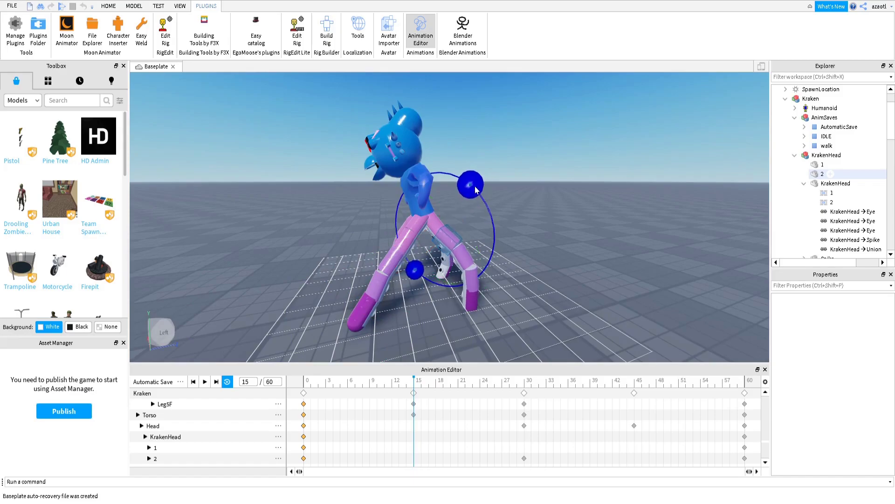
pyautogui.click(468, 267)
pyautogui.moveTo(508, 221); pyautogui.dragTo(498, 214)
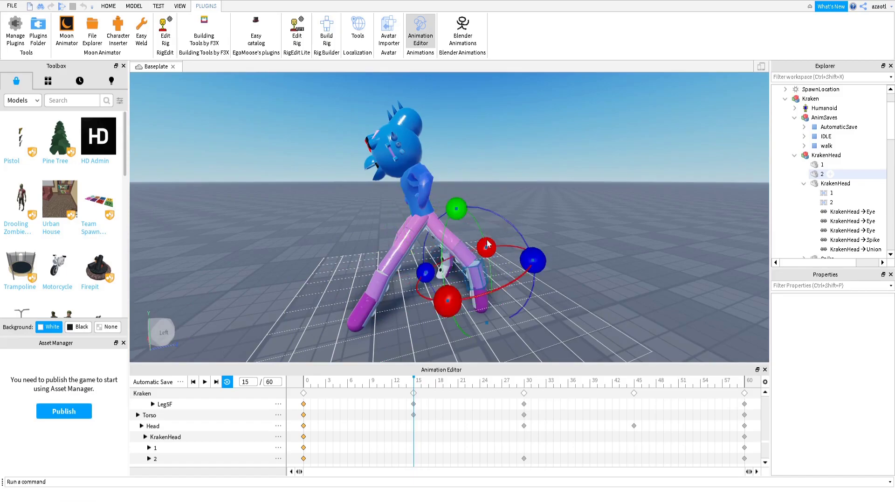
pyautogui.moveTo(536, 263); pyautogui.dragTo(525, 243)
pyautogui.click(492, 289)
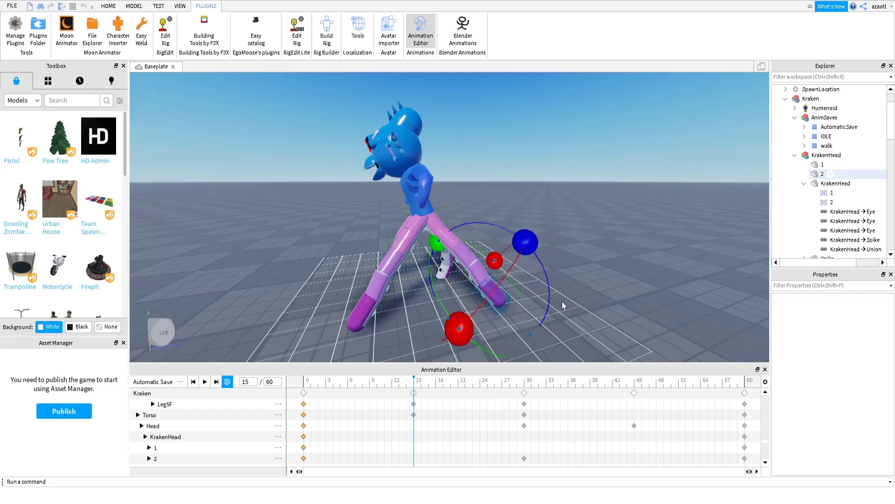
pyautogui.press('space')
pyautogui.moveTo(561, 302); pyautogui.dragTo(572, 291, button='right')
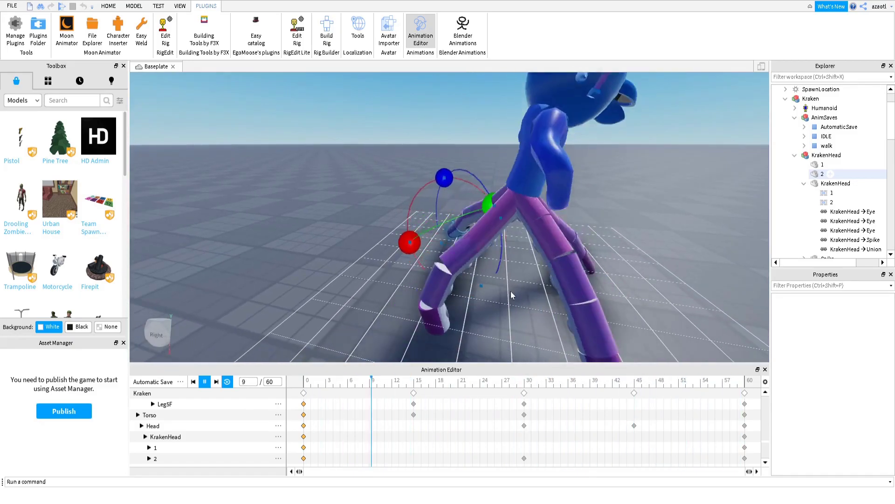
# At frame 15, rotate the rear right leg's segments backward to straighten it, and play back the result
pyautogui.click(409, 391)
pyautogui.moveTo(409, 391); pyautogui.dragTo(413, 391)
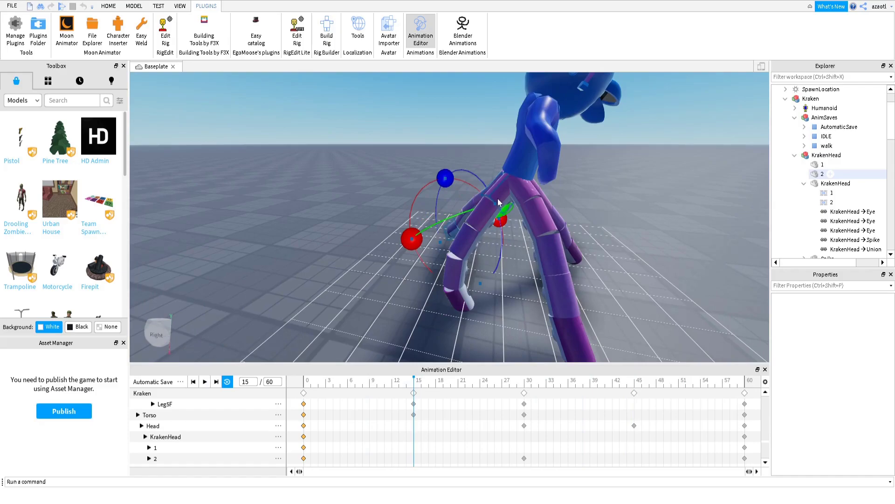
pyautogui.click(490, 217)
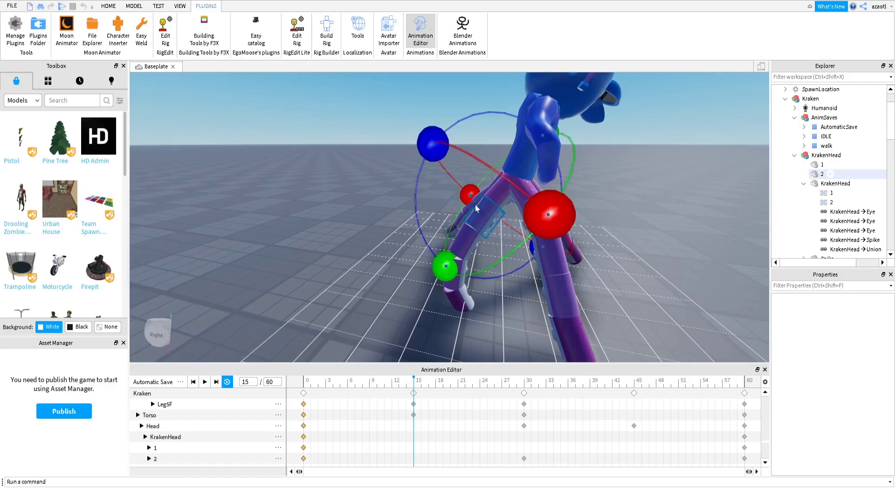
pyautogui.moveTo(429, 144); pyautogui.dragTo(446, 130)
pyautogui.moveTo(415, 164); pyautogui.dragTo(441, 254)
pyautogui.click(440, 253)
pyautogui.moveTo(386, 202)
pyautogui.mouseDown()
pyautogui.moveTo(377, 198)
pyautogui.moveTo(386, 189)
pyautogui.mouseUp()
pyautogui.click(425, 286)
pyautogui.moveTo(369, 252); pyautogui.dragTo(362, 222)
pyautogui.press('space')
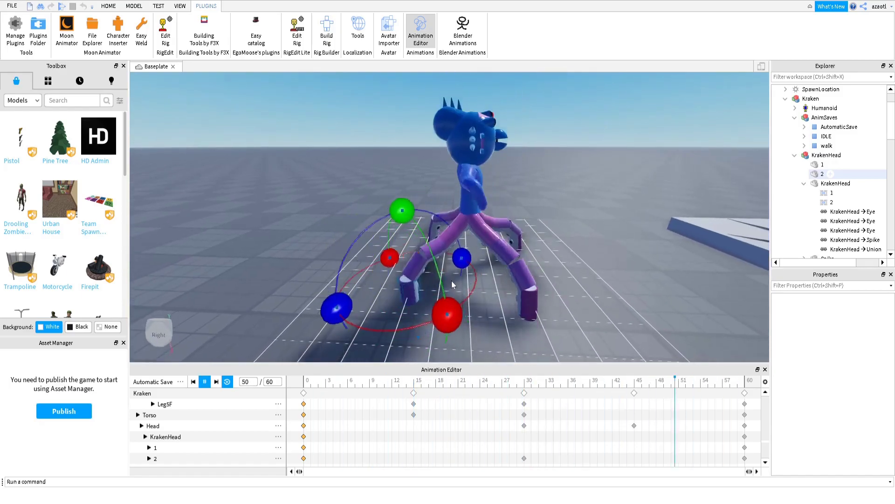
pyautogui.press('space')
# Swing the rear right leg's segments further backward at frame 15 and start playback to check the pose
pyautogui.moveTo(377, 392); pyautogui.dragTo(412, 386)
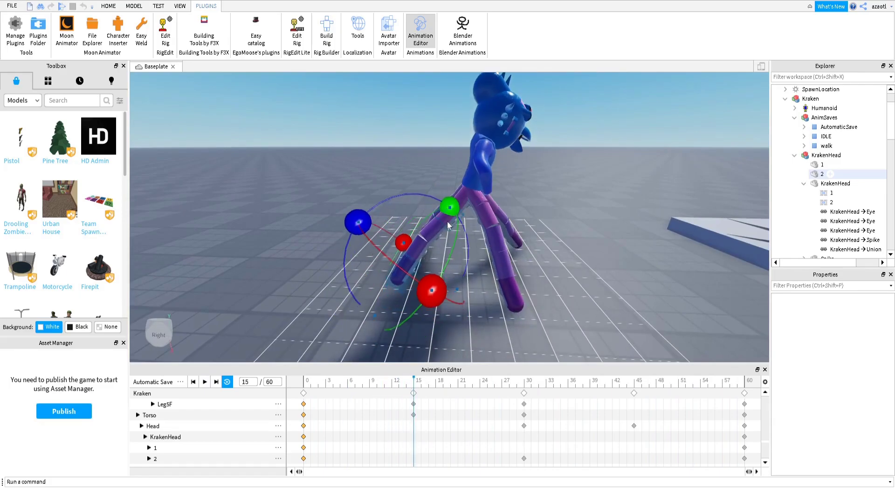
pyautogui.click(464, 209)
pyautogui.moveTo(432, 159); pyautogui.dragTo(425, 219)
pyautogui.moveTo(406, 167); pyautogui.dragTo(363, 183)
pyautogui.click(388, 256)
pyautogui.press('space')
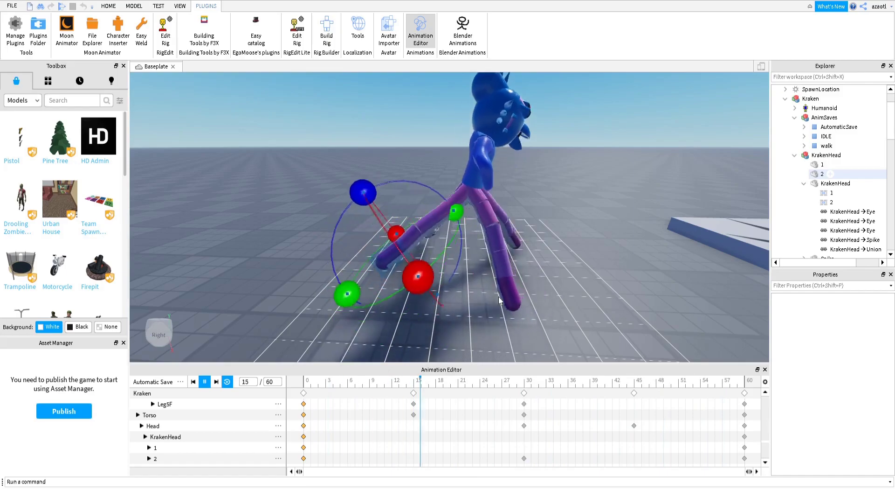
pyautogui.press('space')
# Lower the rear right leg at frame 15 by rotating its upper segment down, and play back the motion
pyautogui.click(413, 389)
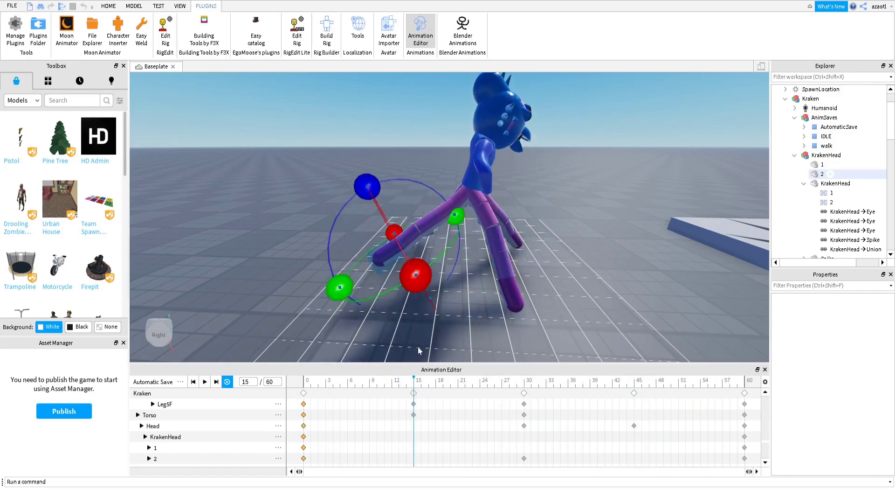
pyautogui.click(462, 204)
pyautogui.moveTo(437, 145); pyautogui.dragTo(425, 167)
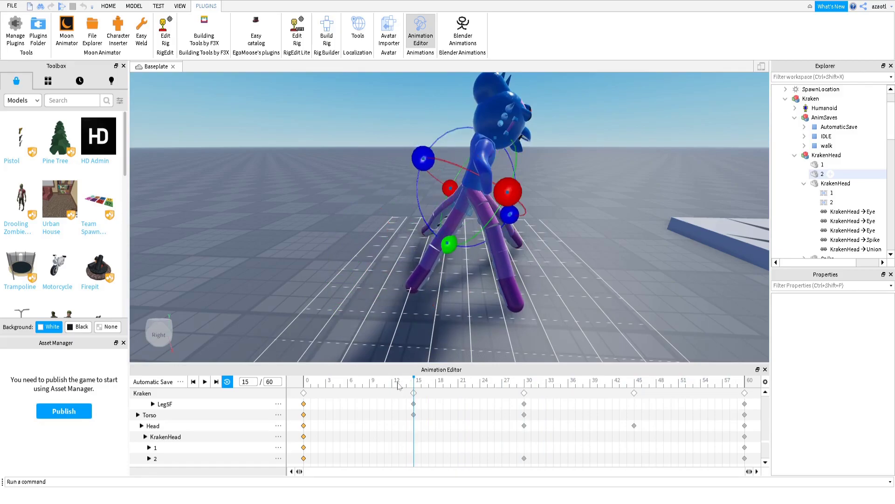
pyautogui.press('space')
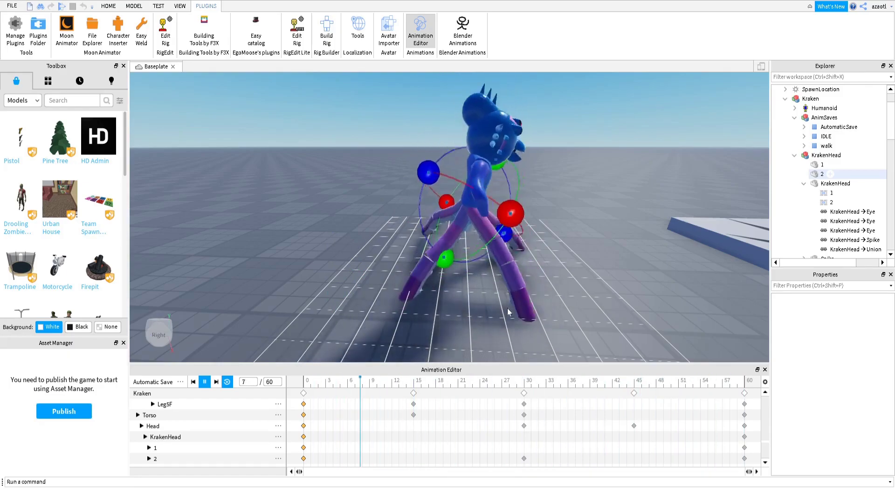
# At frame 14, rotate the front right leg's upper and lower segments to adjust its forward reach, and play back the motion
pyautogui.click(415, 388)
pyautogui.moveTo(415, 389)
pyautogui.mouseDown()
pyautogui.moveTo(505, 399)
pyautogui.moveTo(412, 400)
pyautogui.mouseUp()
pyautogui.click(411, 400)
pyautogui.moveTo(486, 221); pyautogui.dragTo(471, 252, button='right')
pyautogui.click(476, 253)
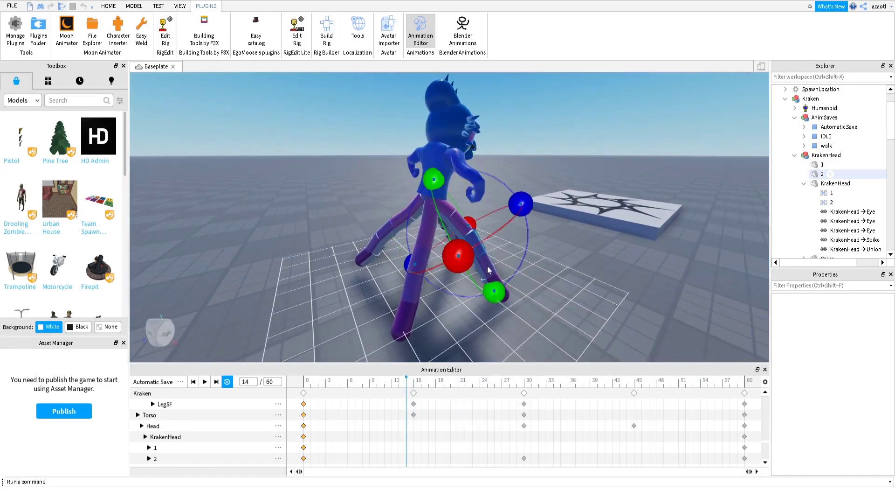
pyautogui.moveTo(520, 205); pyautogui.dragTo(530, 211)
pyautogui.click(492, 269)
pyautogui.click(508, 286)
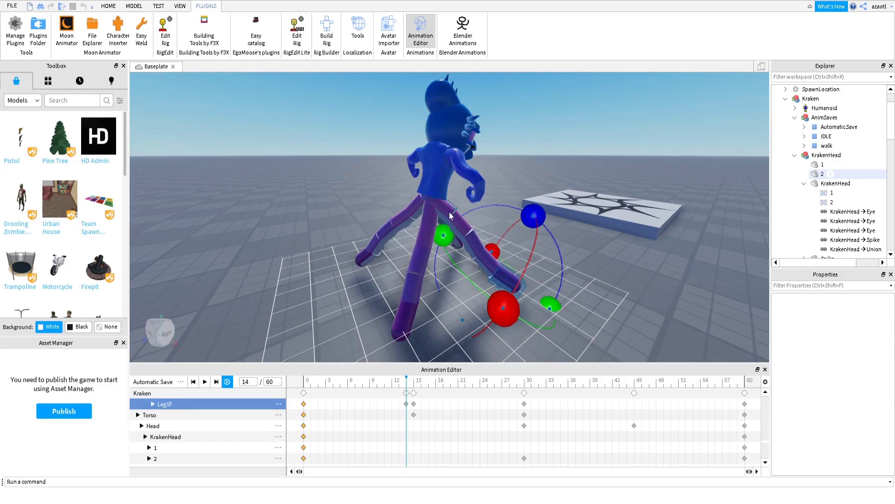
pyautogui.click(489, 186)
pyautogui.moveTo(474, 152); pyautogui.dragTo(483, 160)
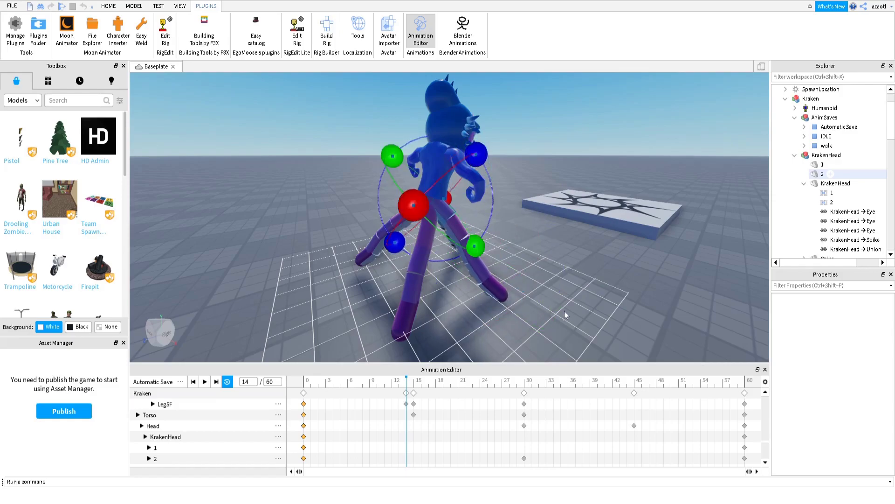
pyautogui.press('space')
pyautogui.press('space')
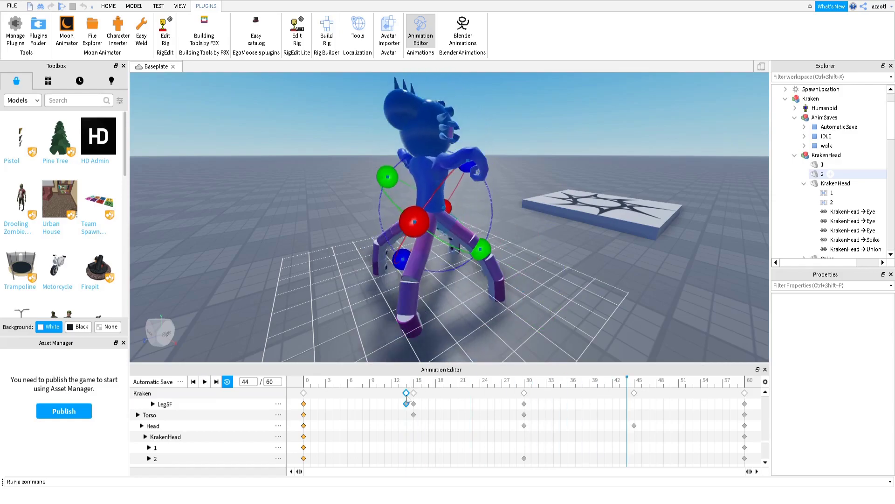
# Move the front right leg's frame 14 keyframe onto frame 15 and review the motion up to frame 45
pyautogui.press('space')
pyautogui.moveTo(606, 298); pyautogui.dragTo(591, 287, button='right')
pyautogui.click(589, 381)
pyautogui.moveTo(526, 381); pyautogui.dragTo(637, 394)
pyautogui.moveTo(584, 308); pyautogui.dragTo(582, 309, button='right')
pyautogui.moveTo(559, 383); pyautogui.dragTo(634, 397)
pyautogui.moveTo(522, 282); pyautogui.dragTo(523, 282, button='right')
# At frame 45, rotate the front right leg's segments down and curl its foot inward, and play back the motion
pyautogui.click(477, 203)
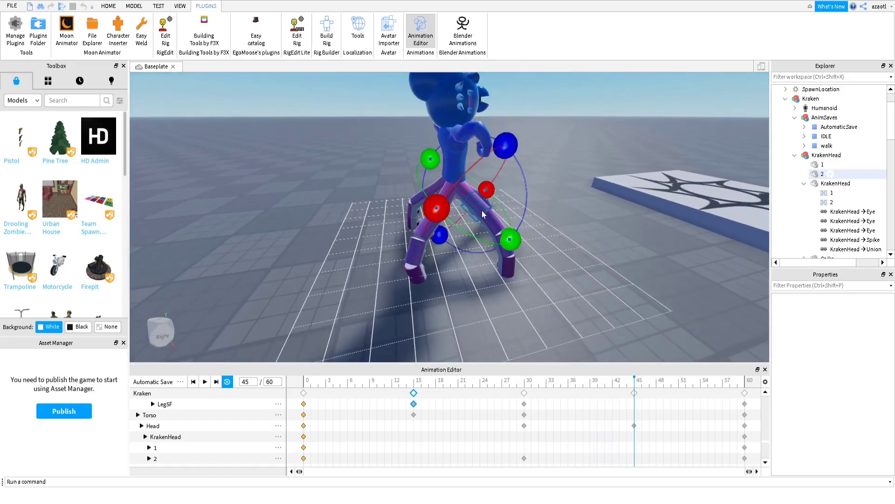
pyautogui.moveTo(505, 146); pyautogui.dragTo(510, 156)
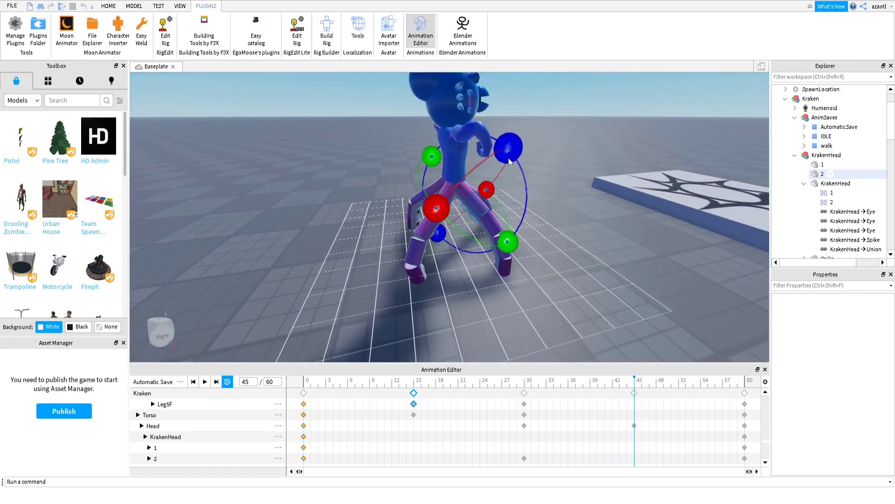
pyautogui.moveTo(493, 225); pyautogui.dragTo(508, 227)
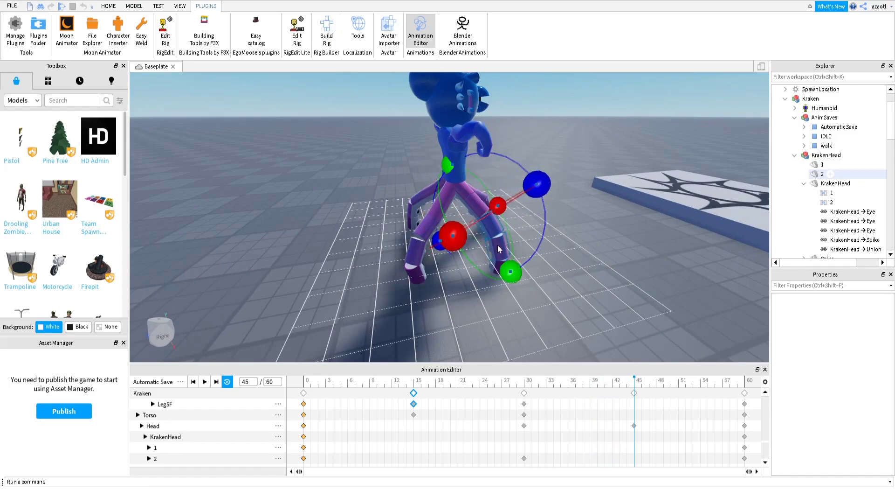
pyautogui.click(497, 245)
pyautogui.moveTo(556, 227); pyautogui.dragTo(555, 237)
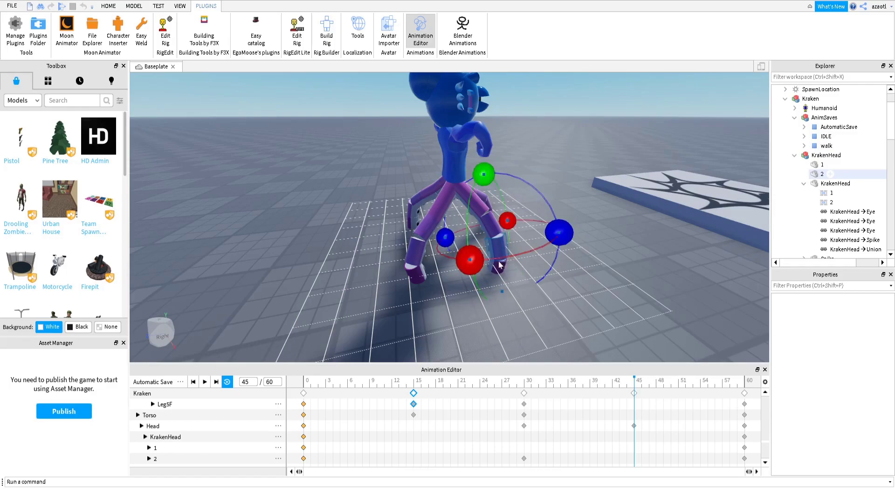
pyautogui.click(498, 272)
pyautogui.moveTo(557, 291); pyautogui.dragTo(510, 281)
pyautogui.click(516, 386)
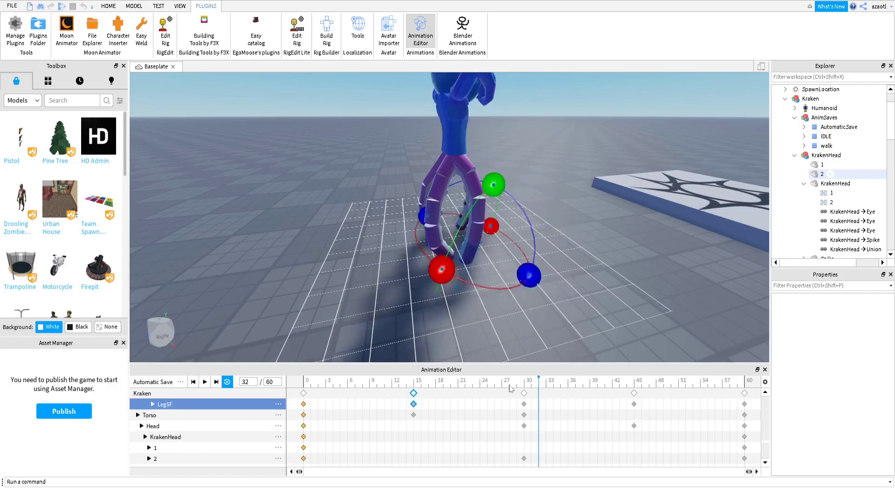
pyautogui.press('space')
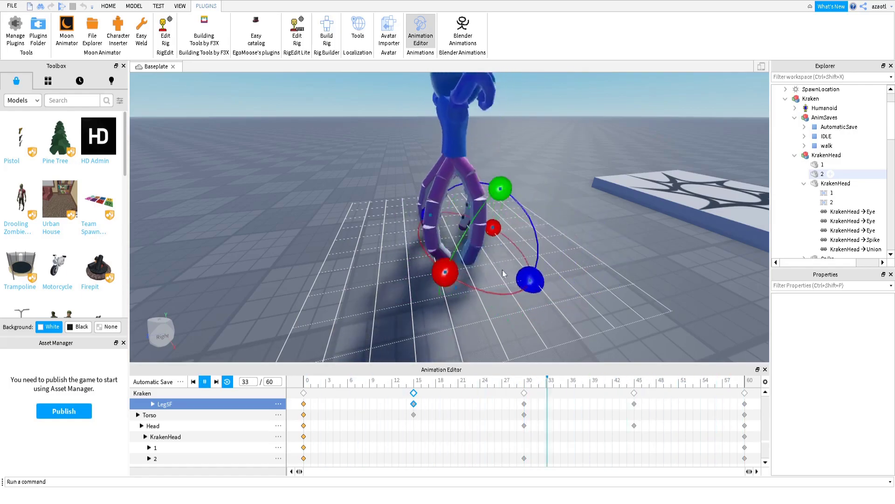
# At frame 45, rotate the front left leg's upper segment down toward the body
pyautogui.moveTo(552, 284); pyautogui.dragTo(556, 289, button='right')
pyautogui.scroll(4, 556, 286)
pyautogui.scroll(-4, 552, 286)
pyautogui.moveTo(541, 383); pyautogui.dragTo(635, 395)
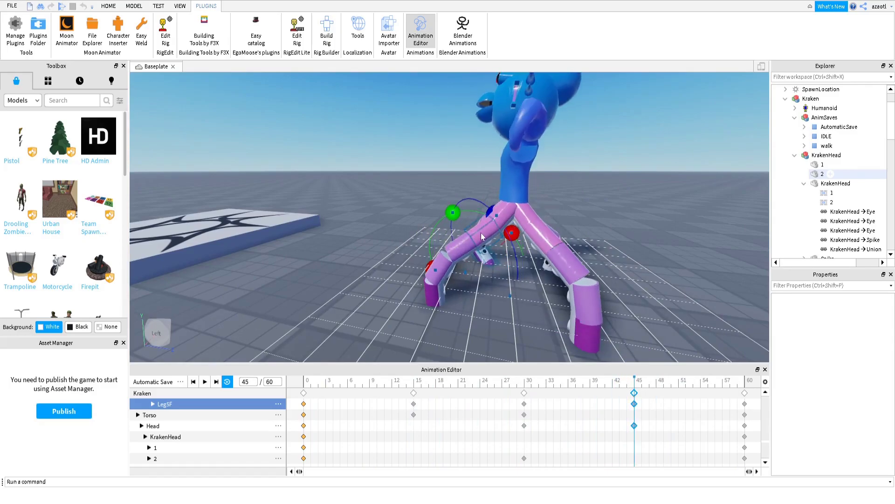
pyautogui.click(482, 237)
pyautogui.moveTo(456, 161); pyautogui.dragTo(442, 201)
pyautogui.click(505, 208)
pyautogui.click(492, 214)
pyautogui.click(463, 229)
# Rotate the front left leg's lower segment at frame 45, curl its foot inward, and play back the result
pyautogui.click(448, 282)
pyautogui.moveTo(399, 241); pyautogui.dragTo(459, 295)
pyautogui.click(457, 298)
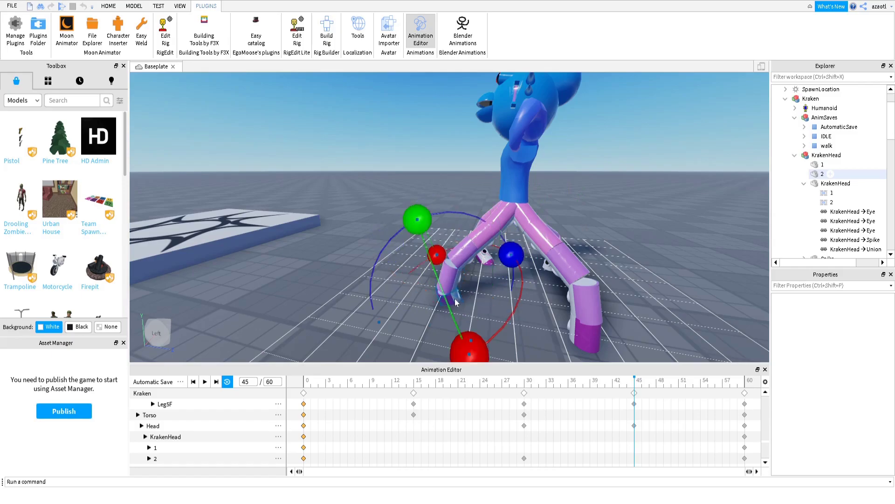
pyautogui.moveTo(505, 256); pyautogui.dragTo(477, 240)
pyautogui.moveTo(570, 382); pyautogui.dragTo(487, 388)
pyautogui.press('space')
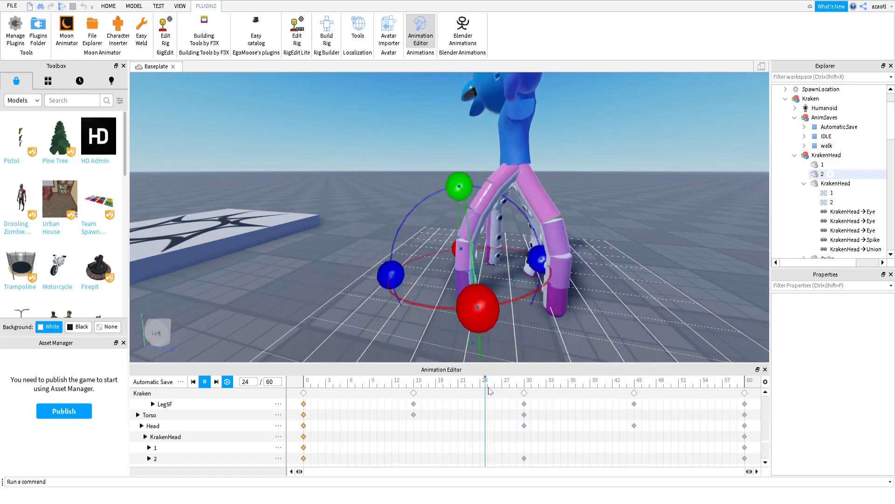
pyautogui.press('space')
# At frame 45, lower the rear left leg by rotating its segments down and curl its foot inward
pyautogui.moveTo(657, 294); pyautogui.dragTo(655, 293, button='right')
pyautogui.click(636, 383)
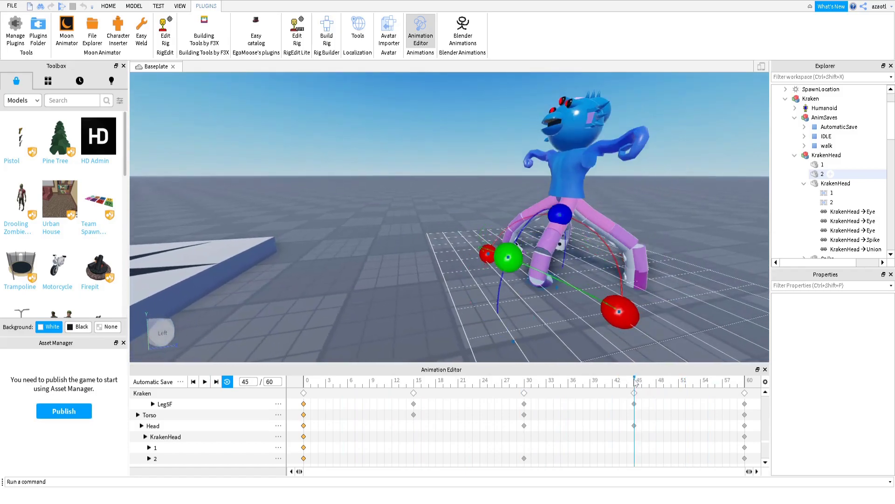
pyautogui.scroll(10, 631, 289)
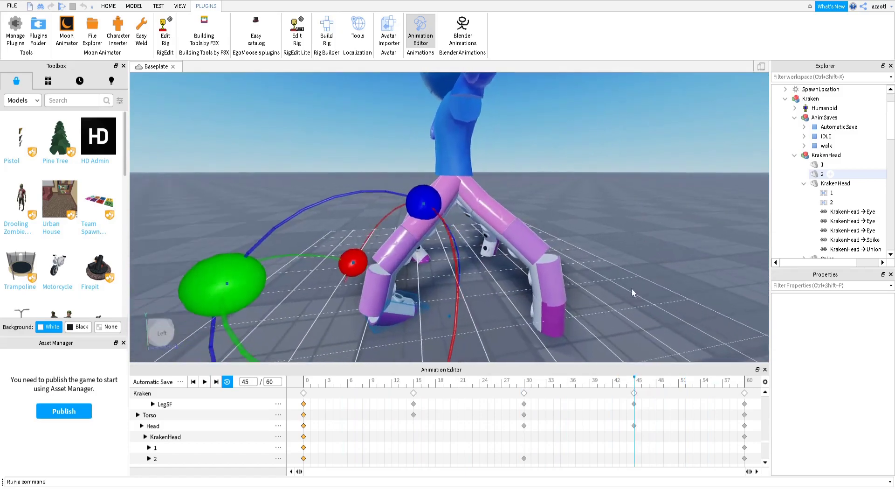
pyautogui.scroll(-4, 606, 285)
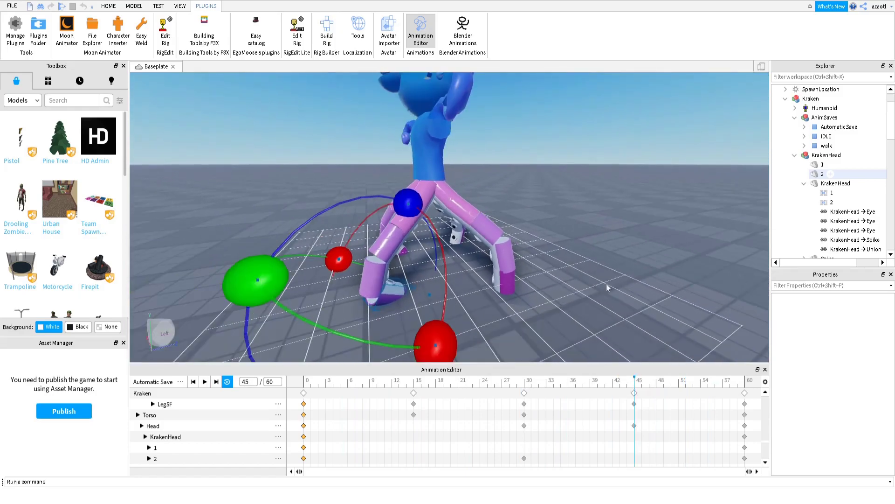
pyautogui.click(459, 213)
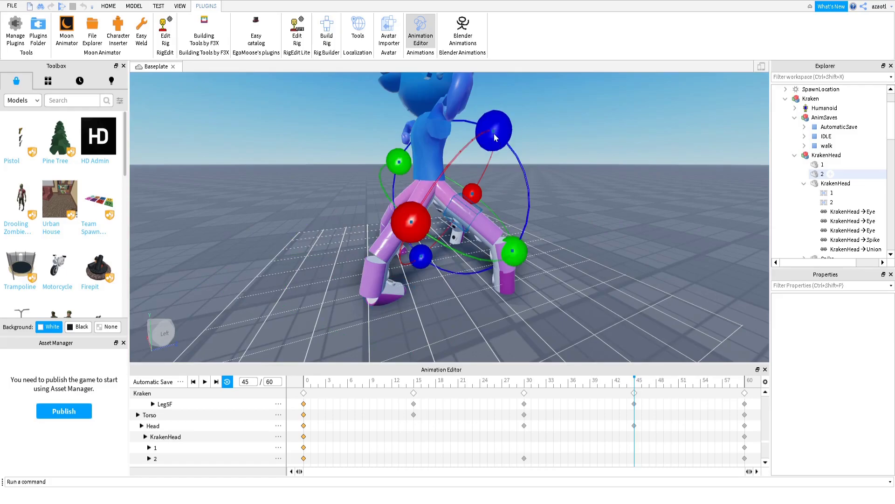
pyautogui.moveTo(494, 134); pyautogui.dragTo(527, 197)
pyautogui.click(498, 262)
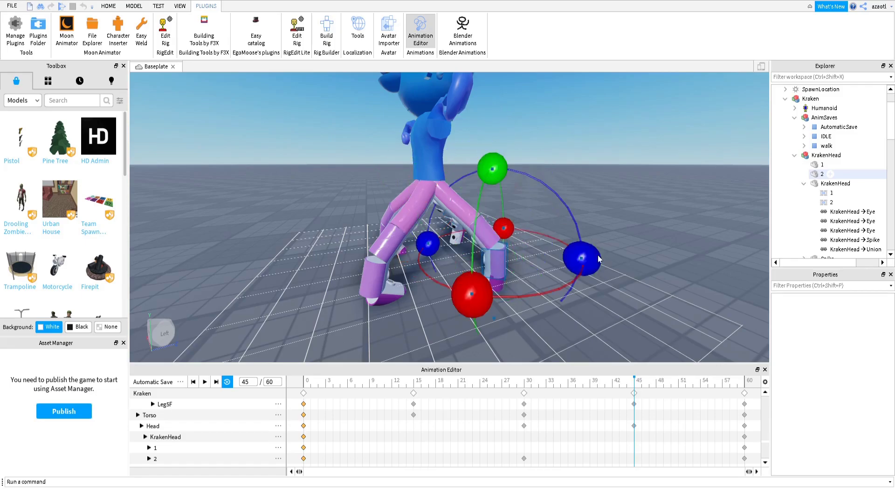
pyautogui.moveTo(572, 275); pyautogui.dragTo(508, 272)
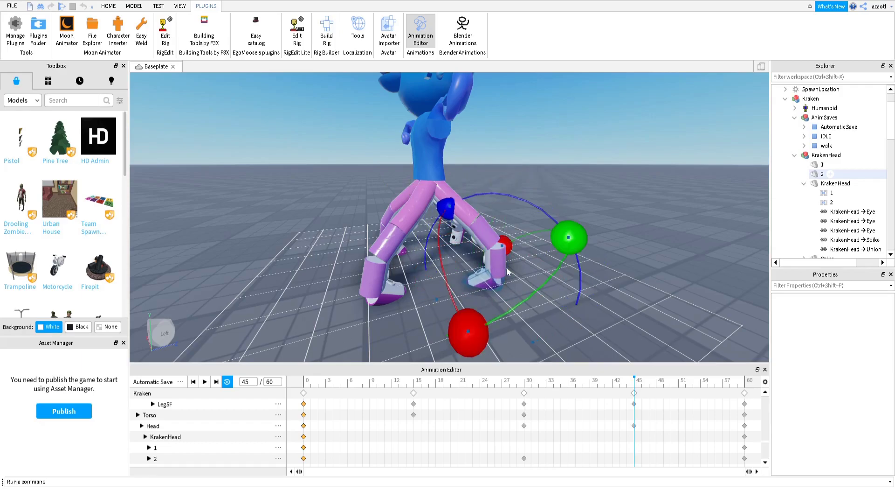
# Rotate the rear left leg's upper segment slightly further down at frame 45 and play back the motion
pyautogui.click(486, 231)
pyautogui.click(464, 209)
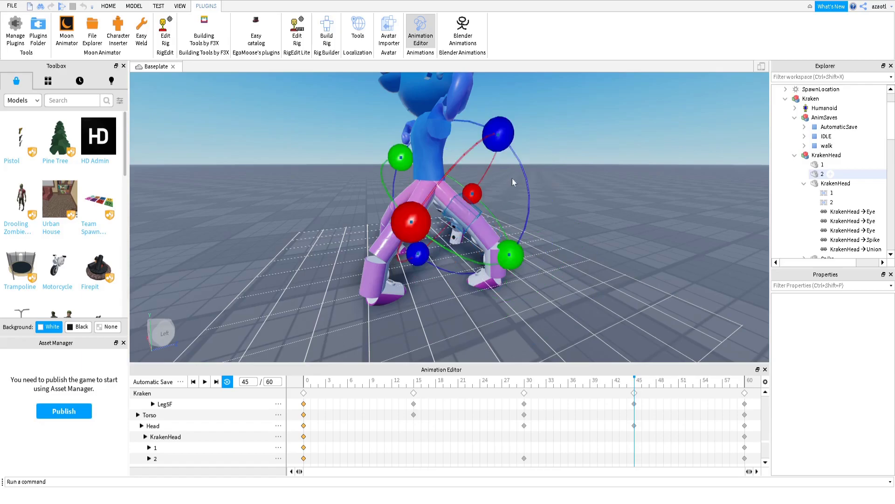
pyautogui.moveTo(510, 137); pyautogui.dragTo(512, 149)
pyautogui.click(533, 383)
pyautogui.press('space')
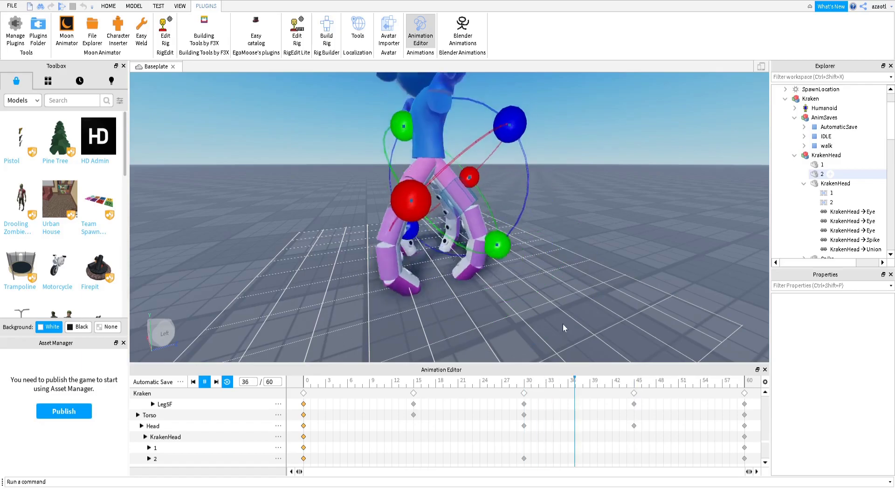
pyautogui.press('space')
# At frame 45, rotate the rear right leg's upper segment down toward the body
pyautogui.scroll(3, 574, 294)
pyautogui.press('d')
pyautogui.moveTo(573, 293); pyautogui.dragTo(575, 293, button='right')
pyautogui.press('d')
pyautogui.press('a')
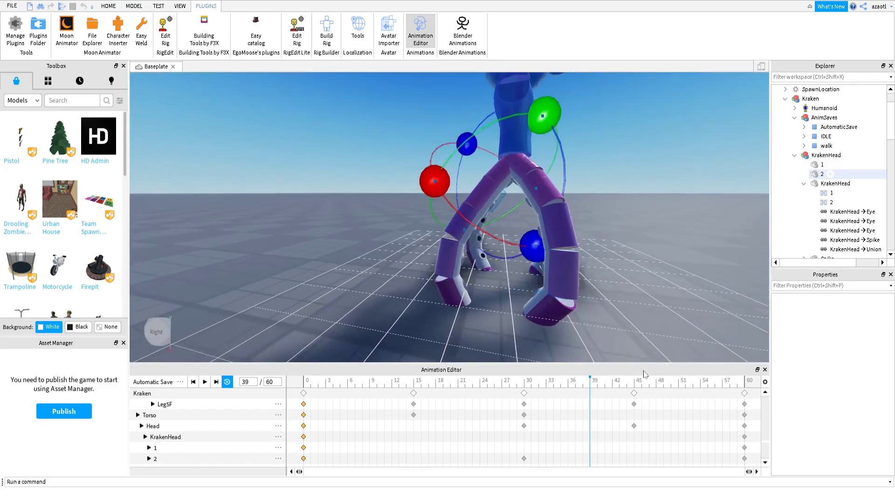
pyautogui.click(629, 387)
pyautogui.moveTo(629, 387); pyautogui.dragTo(631, 388)
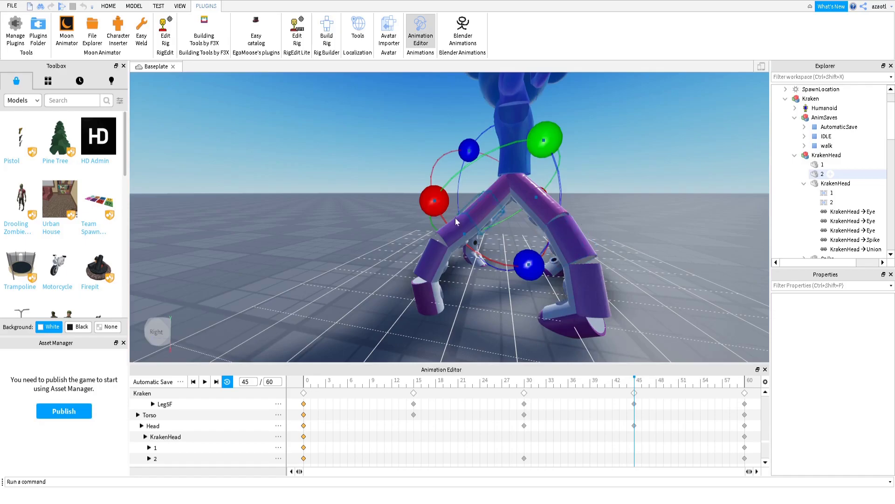
pyautogui.click(492, 191)
pyautogui.moveTo(460, 110); pyautogui.dragTo(409, 167)
pyautogui.click(474, 208)
pyautogui.click(462, 229)
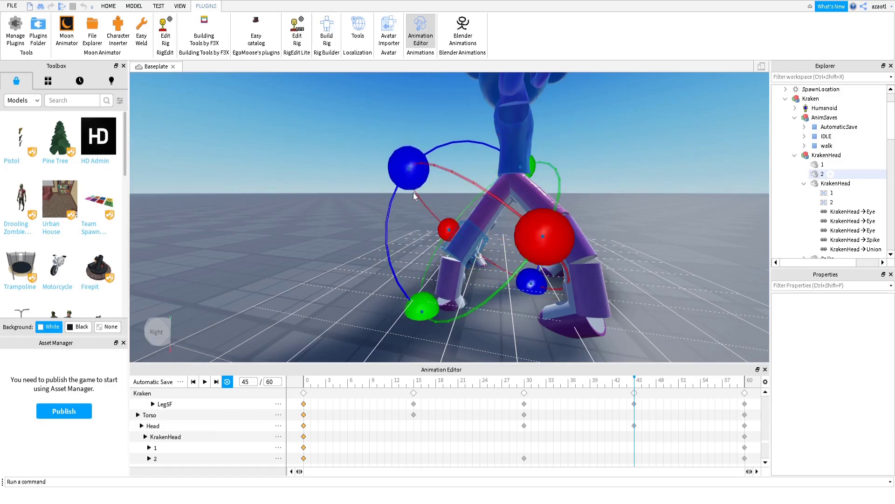
# Rotate the rear right leg's lower segment at frame 45, curl its foot inward, and readjust the upper segment
pyautogui.click(455, 272)
pyautogui.moveTo(376, 241); pyautogui.dragTo(394, 257)
pyautogui.click(463, 304)
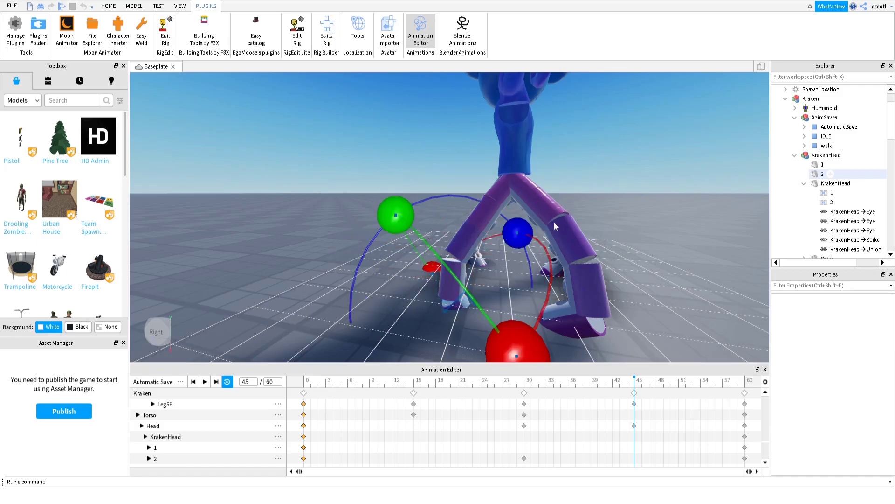
pyautogui.moveTo(517, 232); pyautogui.dragTo(487, 210)
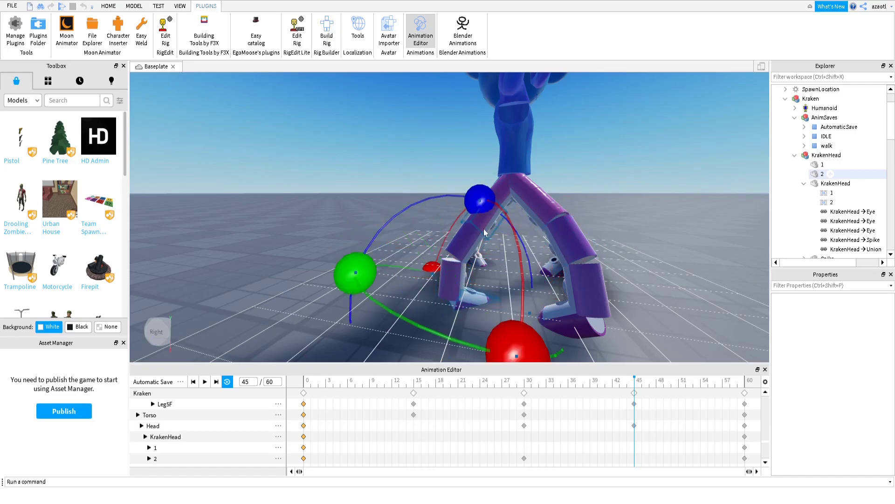
pyautogui.click(497, 195)
pyautogui.moveTo(444, 149); pyautogui.dragTo(454, 99)
# Play back the animation from the front and compare the poses at frames 15, 30 and 48
pyautogui.moveTo(469, 257); pyautogui.dragTo(469, 257, button='right')
pyautogui.press('space')
pyautogui.moveTo(505, 297); pyautogui.dragTo(506, 297, button='right')
pyautogui.scroll(-4, 505, 297)
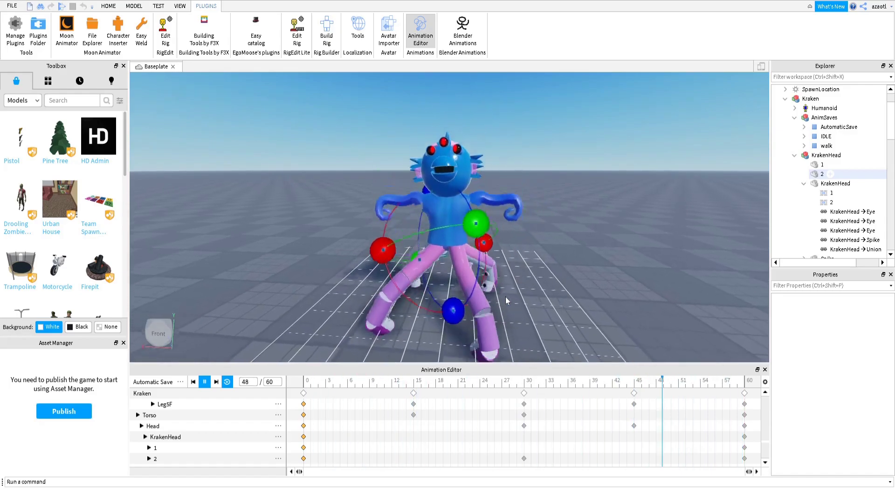
pyautogui.press('space')
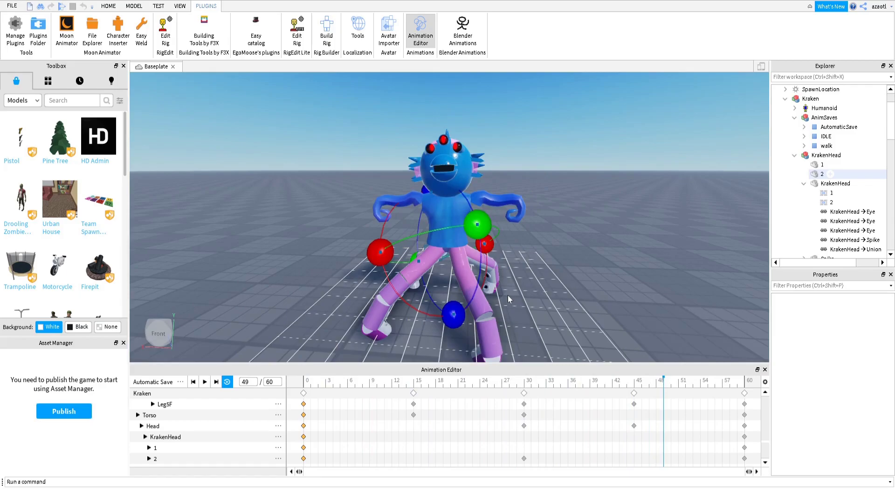
pyautogui.moveTo(557, 251); pyautogui.dragTo(559, 252, button='right')
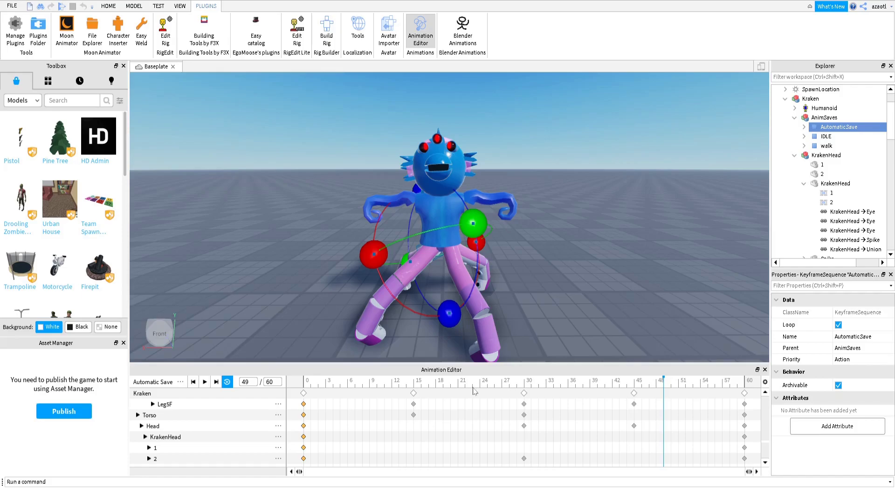
pyautogui.moveTo(414, 383); pyautogui.dragTo(525, 402)
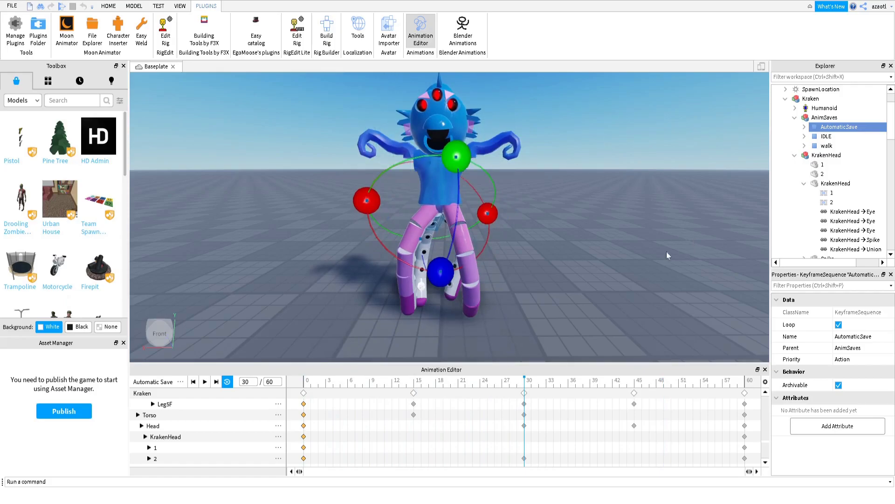
pyautogui.click(414, 391)
pyautogui.moveTo(417, 389); pyautogui.dragTo(656, 381)
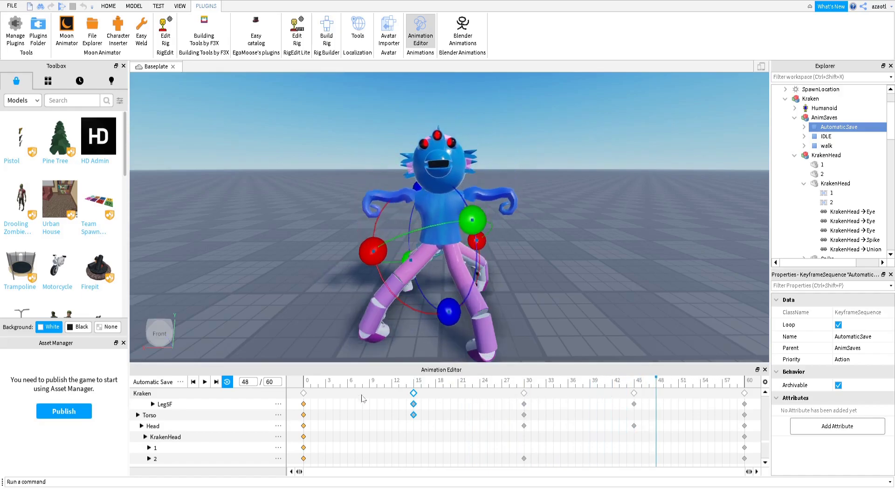
# Move all frame 0 keyframes onto frame 60 and delete them there
pyautogui.click(303, 395)
pyautogui.moveTo(304, 393); pyautogui.dragTo(746, 395)
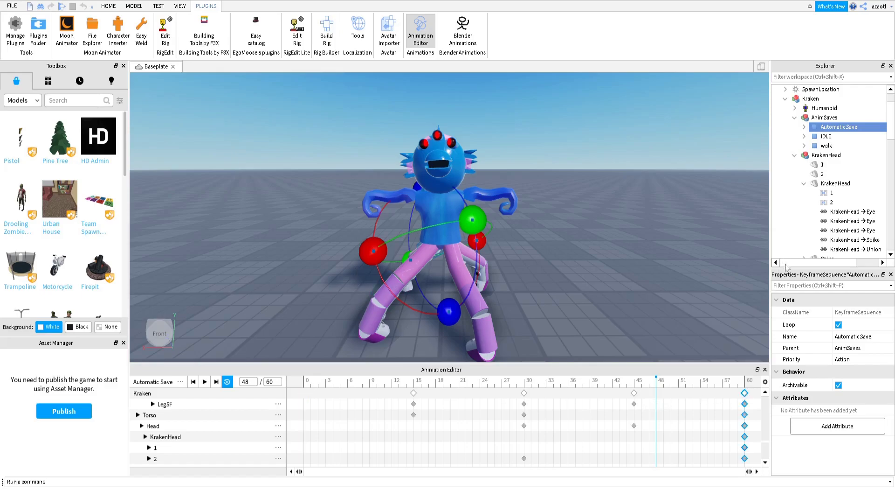
pyautogui.press('Delete')
# Move the frame 15 keyframes to frame 0 and the frame 45 keyframes to frame 60, and start playback
pyautogui.click(413, 385)
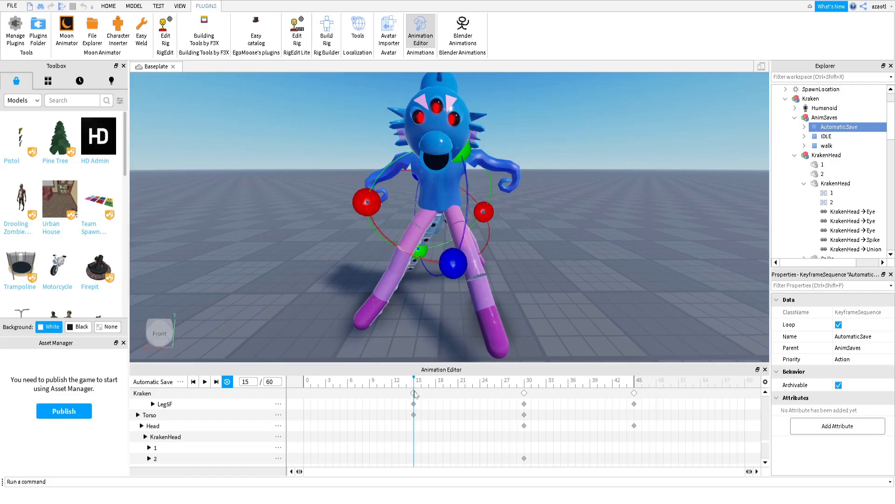
pyautogui.moveTo(413, 393); pyautogui.dragTo(303, 393)
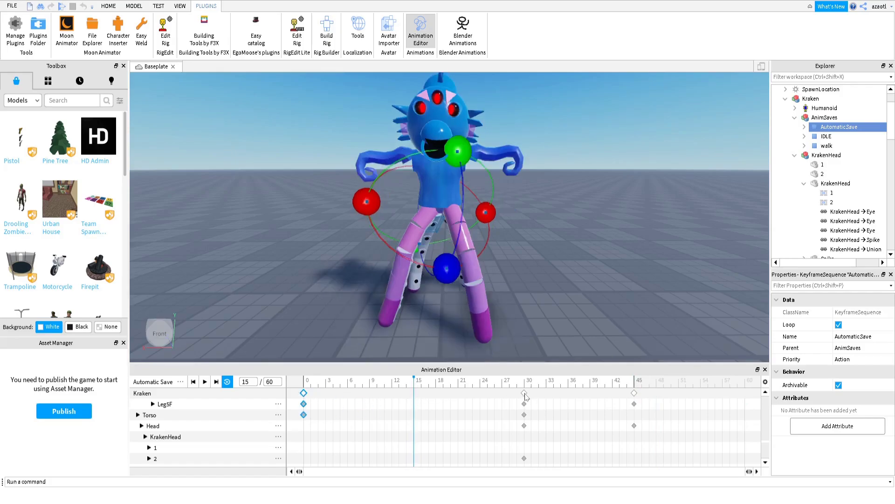
pyautogui.moveTo(634, 393); pyautogui.dragTo(749, 411)
pyautogui.press('space')
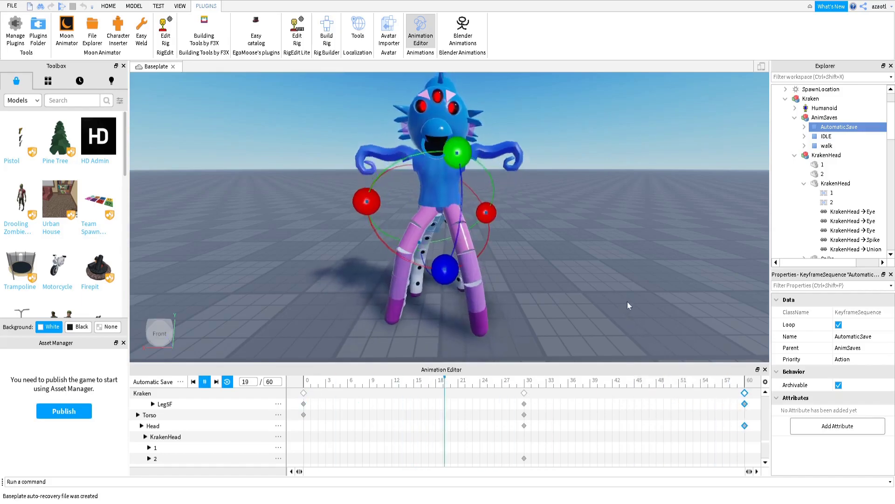
# Copy all frame 0 keyframes to frame 60 and play back the animation to check the loop
pyautogui.press('space')
pyautogui.click(306, 423)
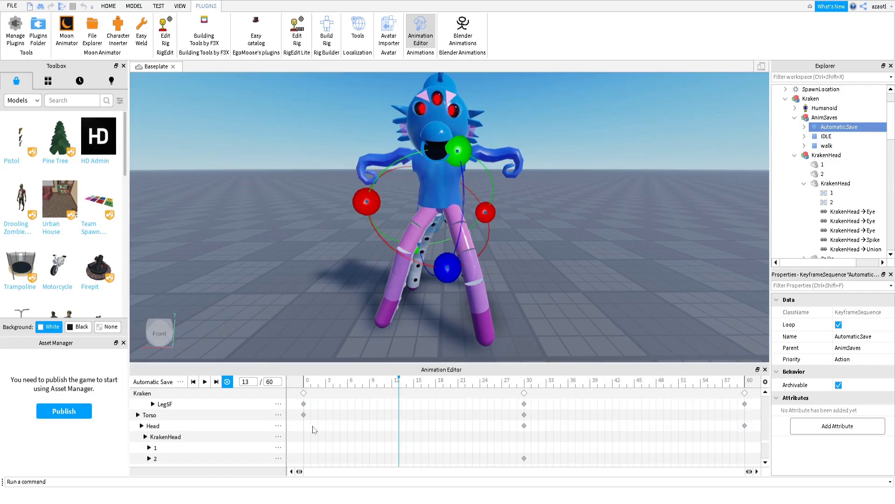
pyautogui.click(304, 396)
pyautogui.click(305, 400)
pyautogui.click(304, 396)
pyautogui.click(743, 383)
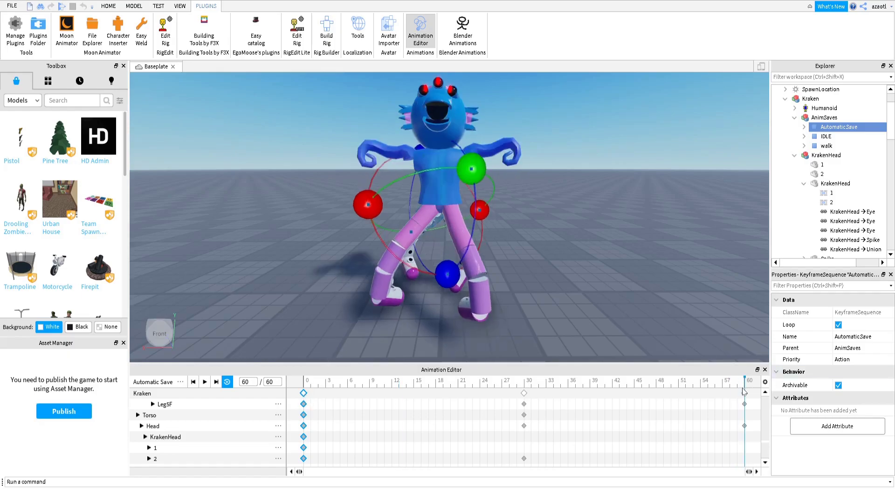
pyautogui.press('space')
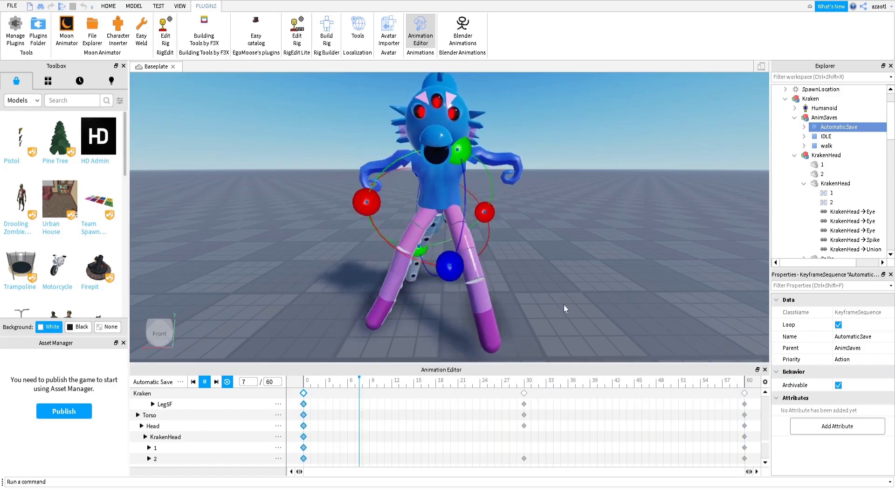
pyautogui.click(205, 382)
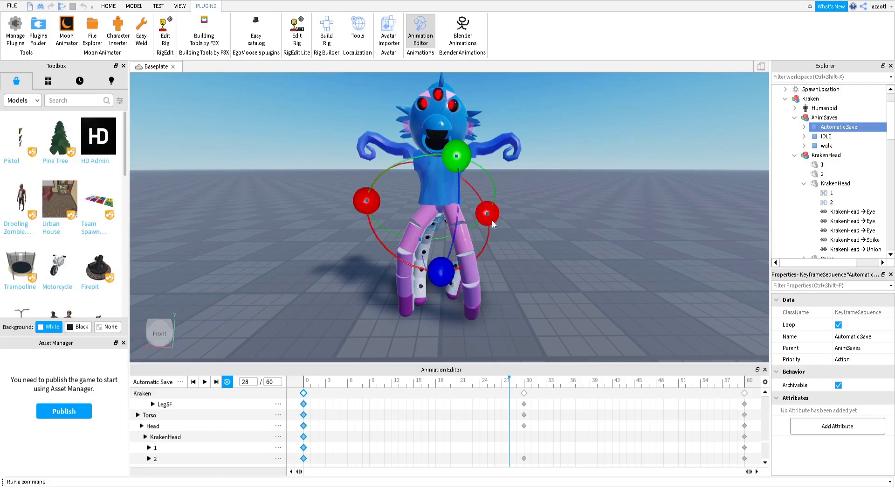
# Close the Animation Editor and save the place as kraken kraken.rbxl
pyautogui.click(420, 31)
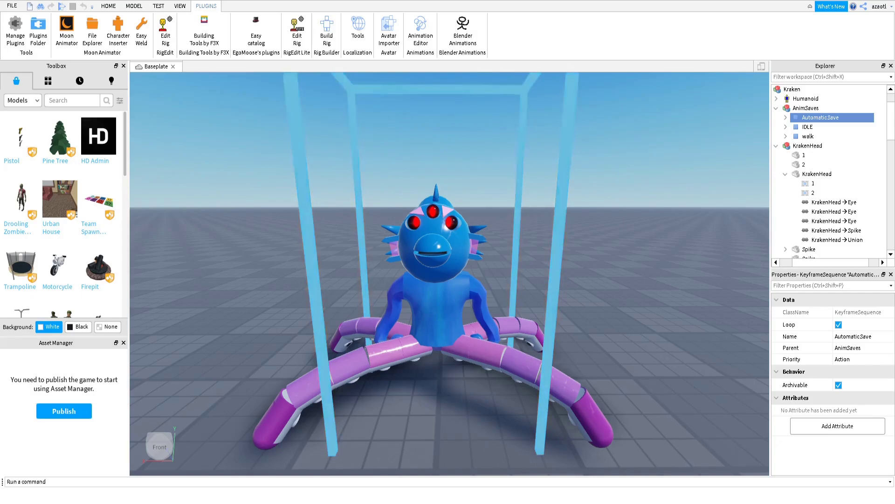
pyautogui.press('Return')
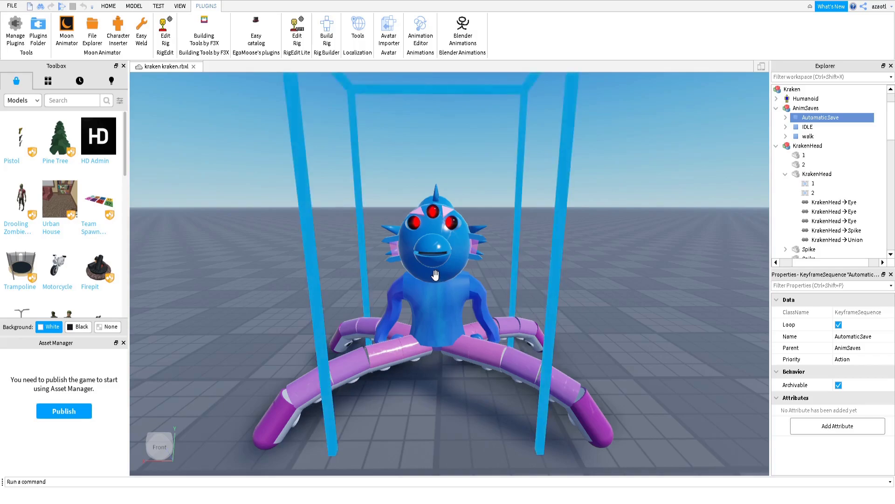
pyautogui.click(624, 298)
pyautogui.click(468, 265)
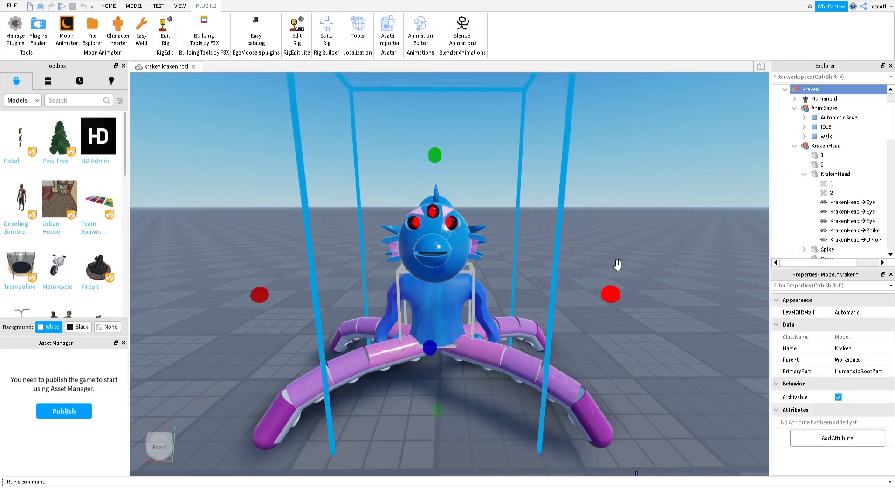
pyautogui.press('f')
pyautogui.scroll(4, 623, 250)
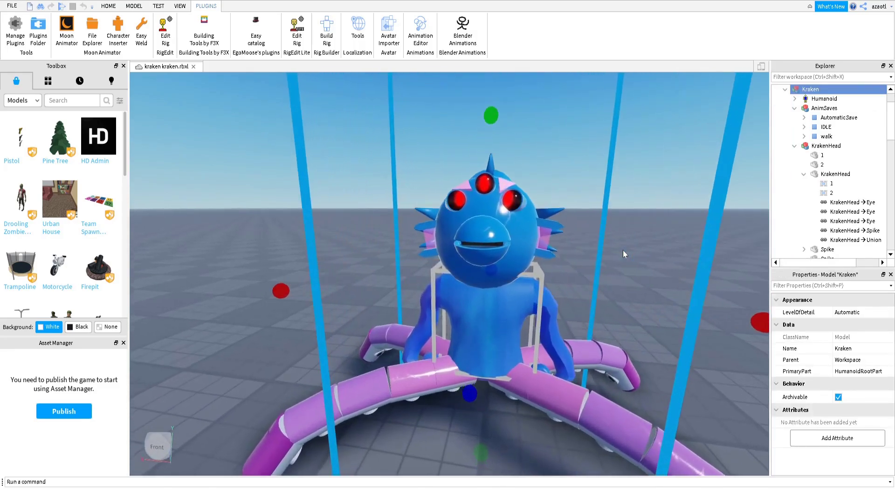
pyautogui.scroll(-3, 623, 250)
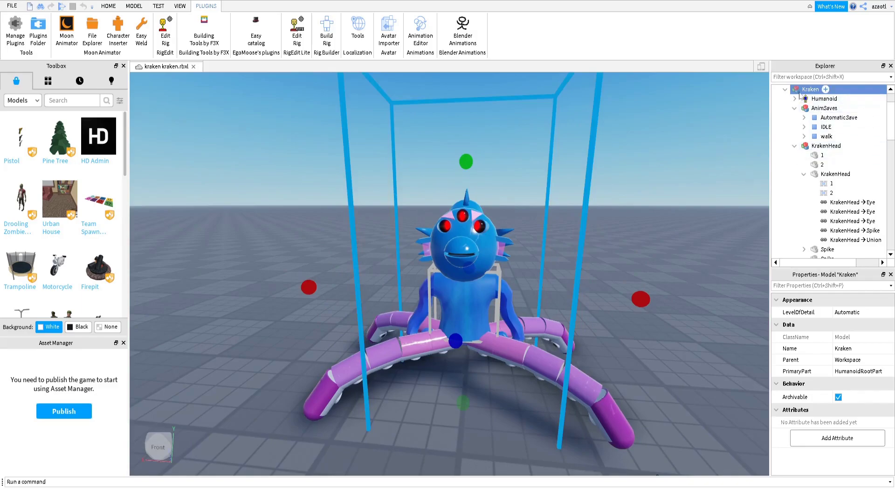
# Start a play test of the place and turn the spawned character to face the camera
pyautogui.click(108, 6)
pyautogui.click(405, 26)
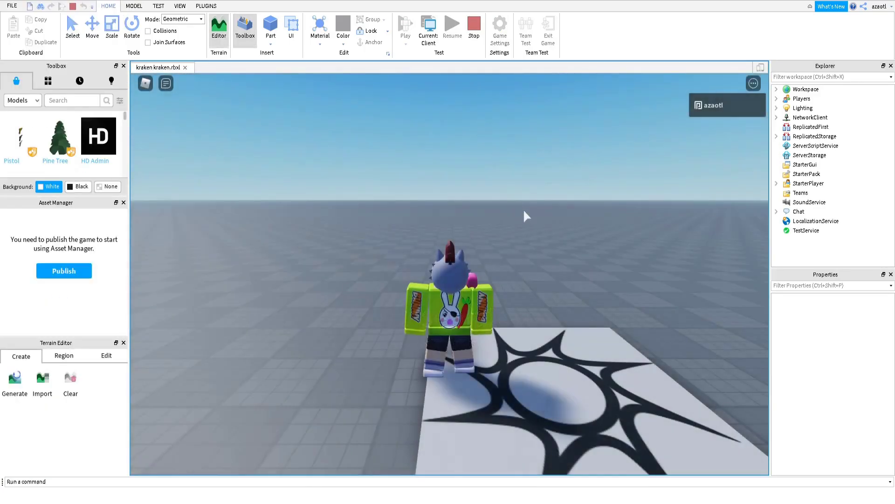
pyautogui.press('s')
pyautogui.moveTo(480, 269); pyautogui.dragTo(480, 266, button='right')
# Copy the Animate script from the player's character model in Workspace and stop the play test
pyautogui.click(777, 89)
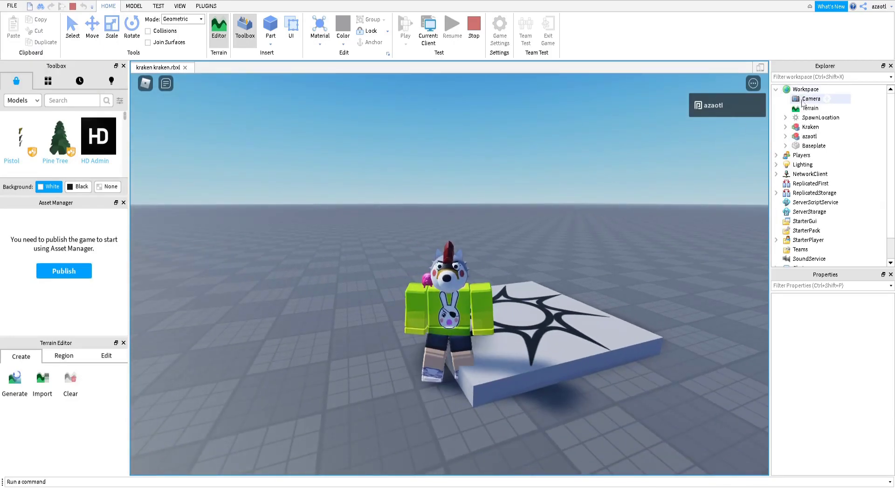
pyautogui.click(785, 136)
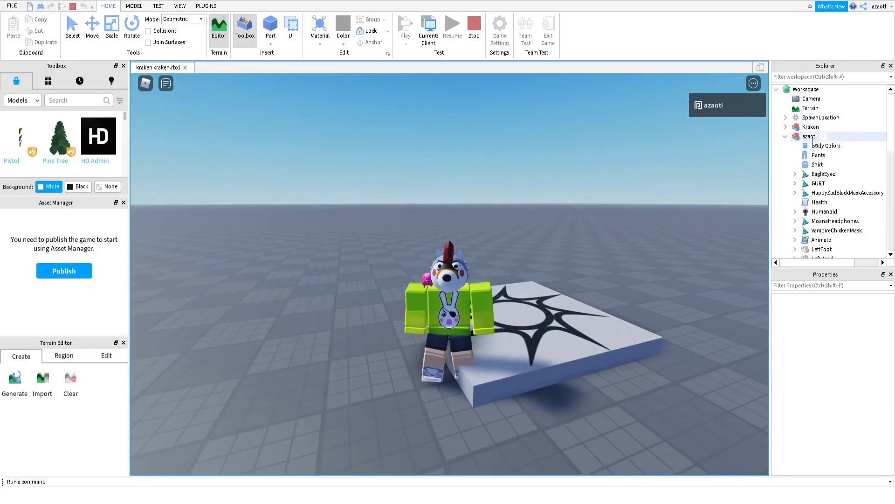
pyautogui.click(813, 138)
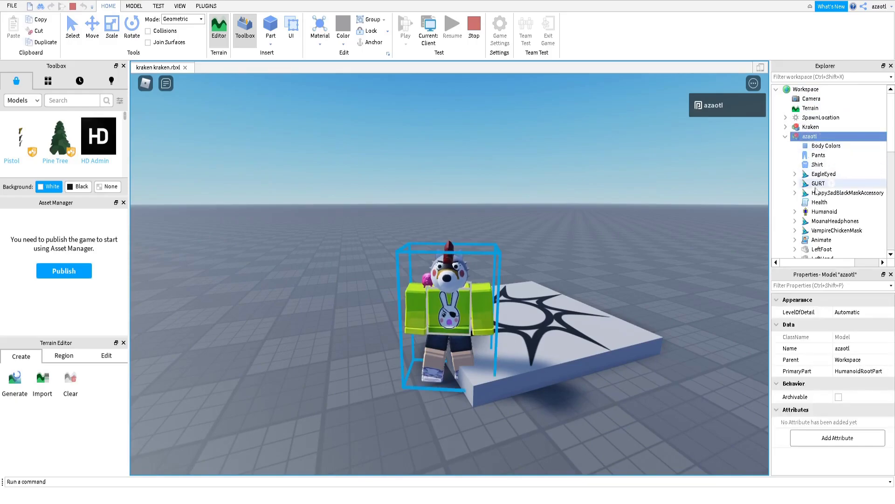
pyautogui.scroll(-2, 816, 223)
pyautogui.click(817, 187)
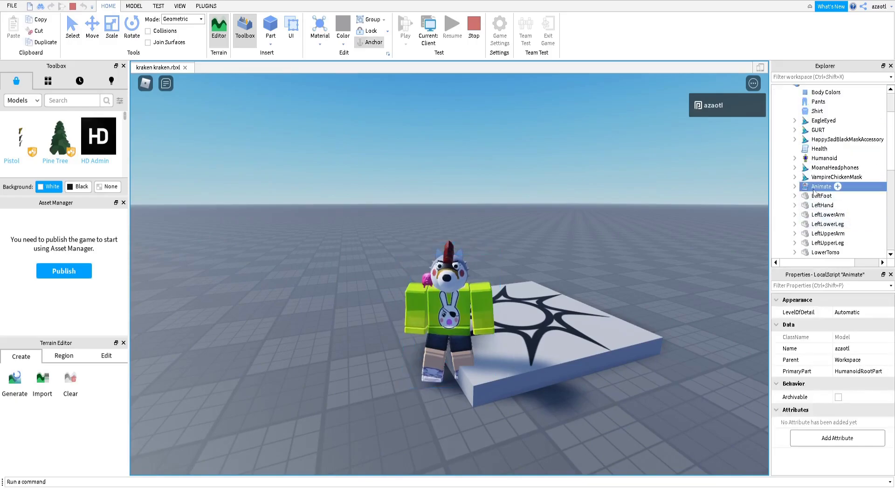
pyautogui.hotkey('ctrl', 'c')
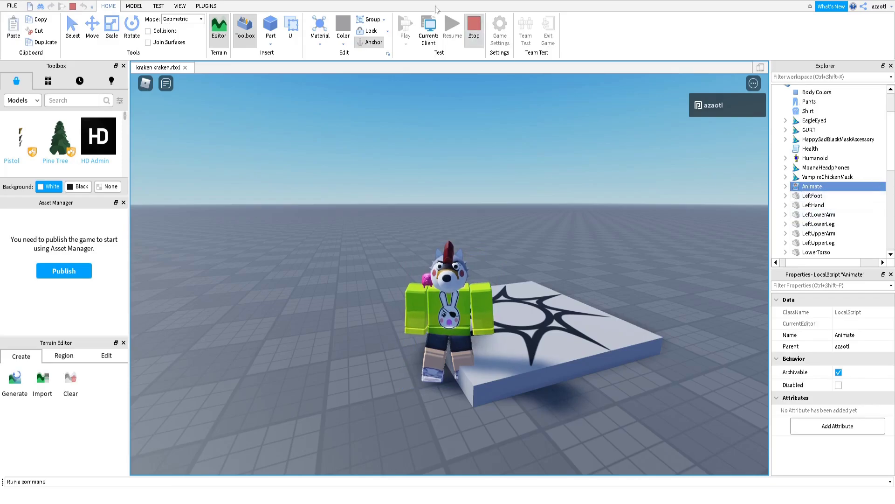
pyautogui.click(474, 27)
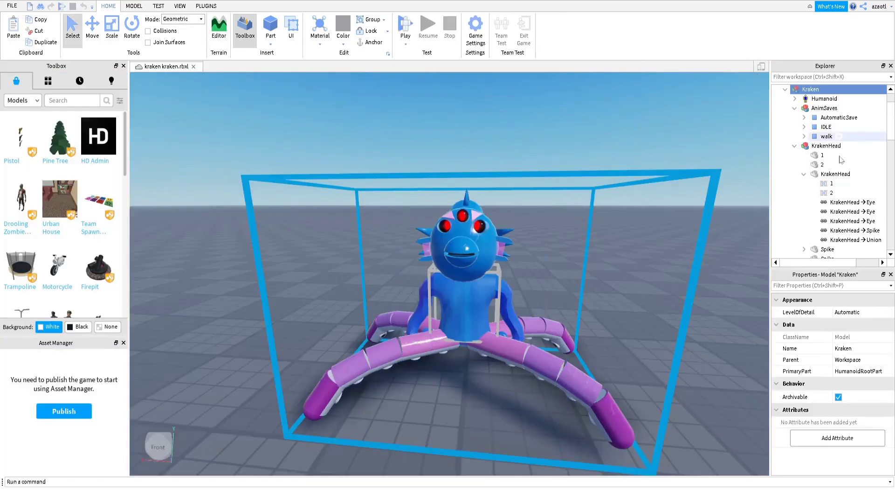
# Paste the Animate script into StarterPlayerScripts under StarterPlayer
pyautogui.scroll(-10, 864, 190)
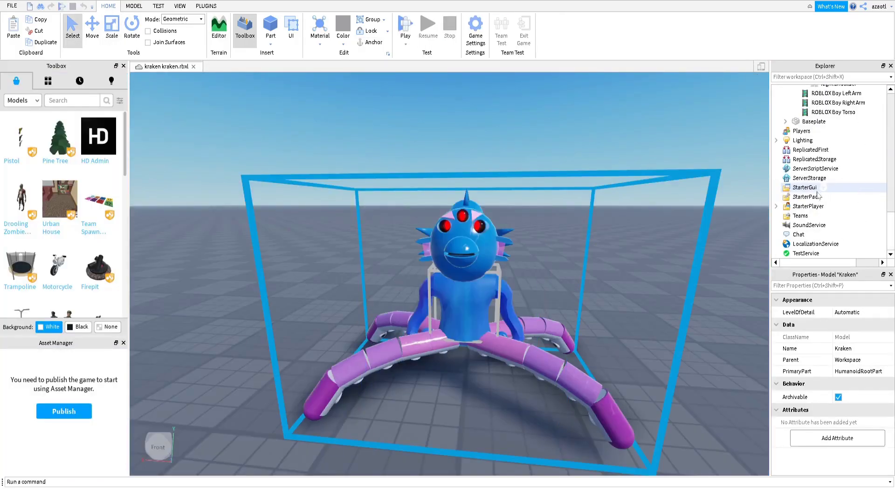
pyautogui.click(795, 208)
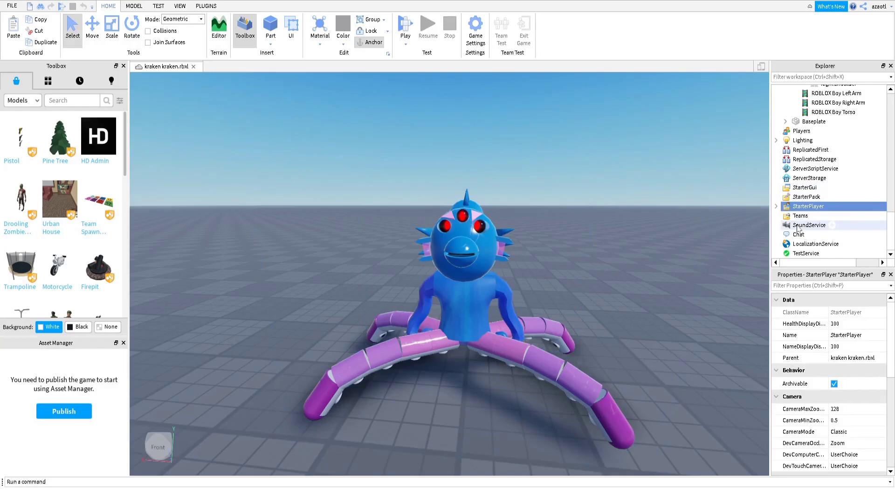
pyautogui.click(776, 206)
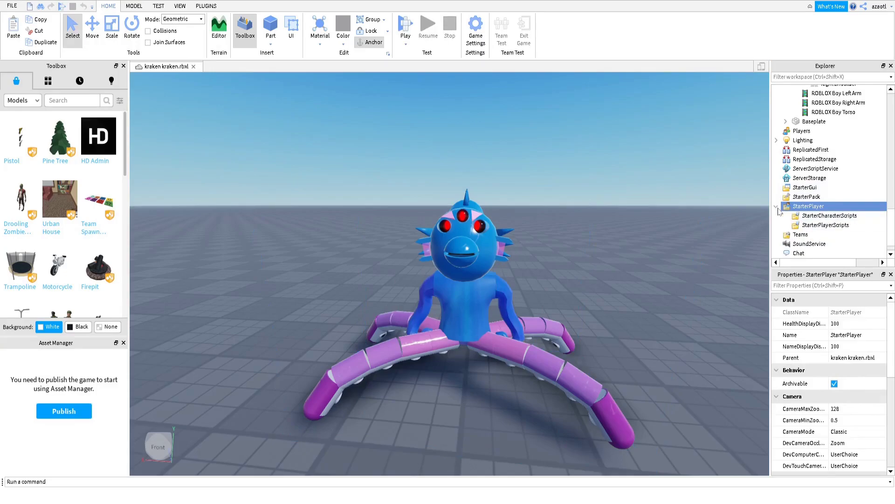
pyautogui.click(804, 226)
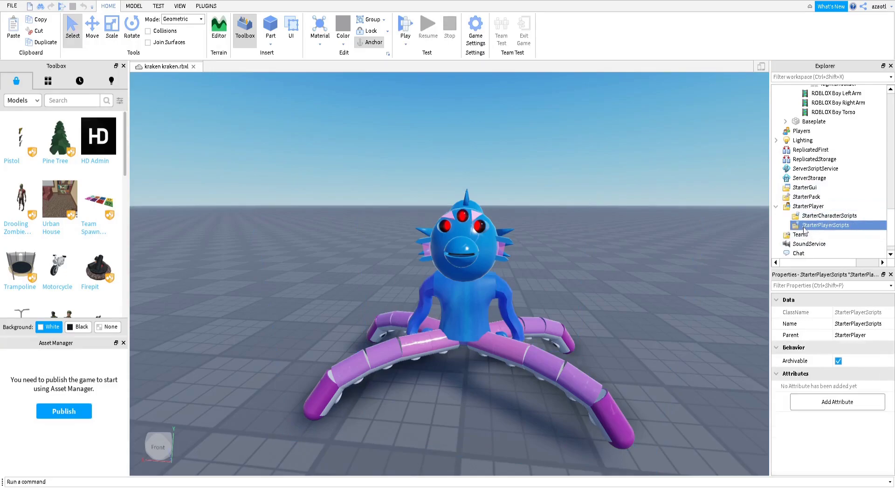
pyautogui.hotkey('ctrl', 'shift', 'v')
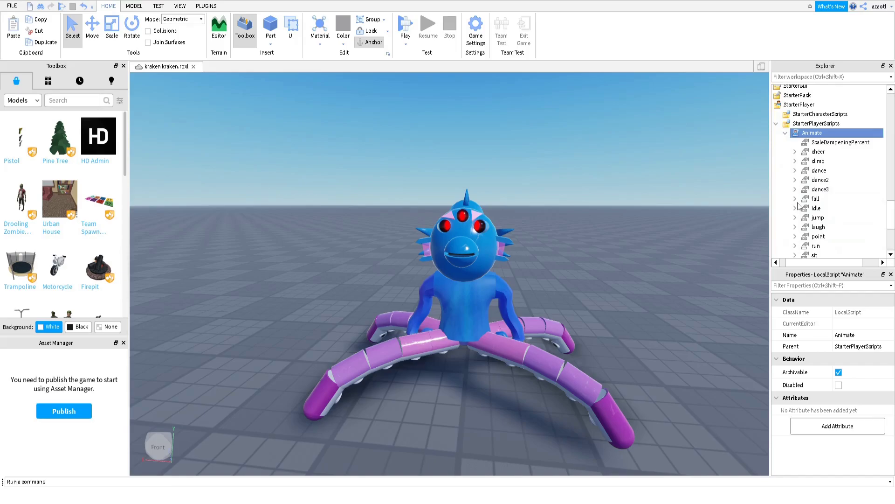
# Examine the animations inside the fall, jump, walk, run and idle entries of the Animate script
pyautogui.click(798, 203)
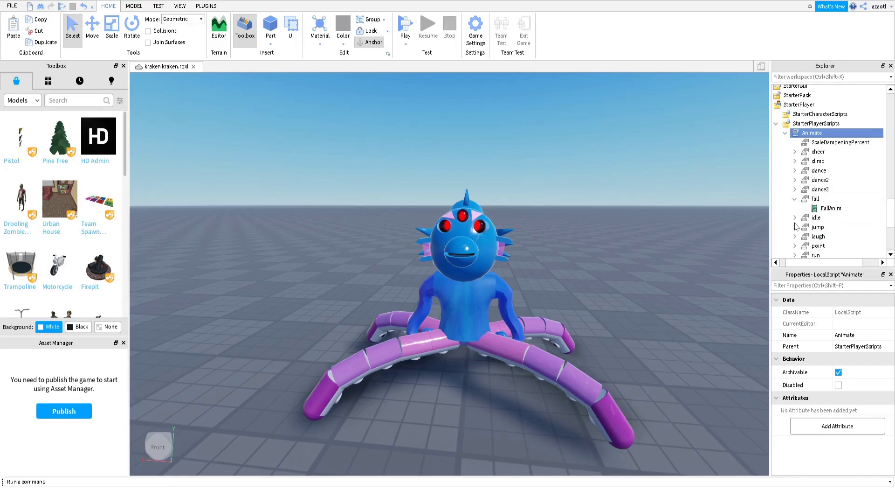
pyautogui.scroll(-3, 797, 201)
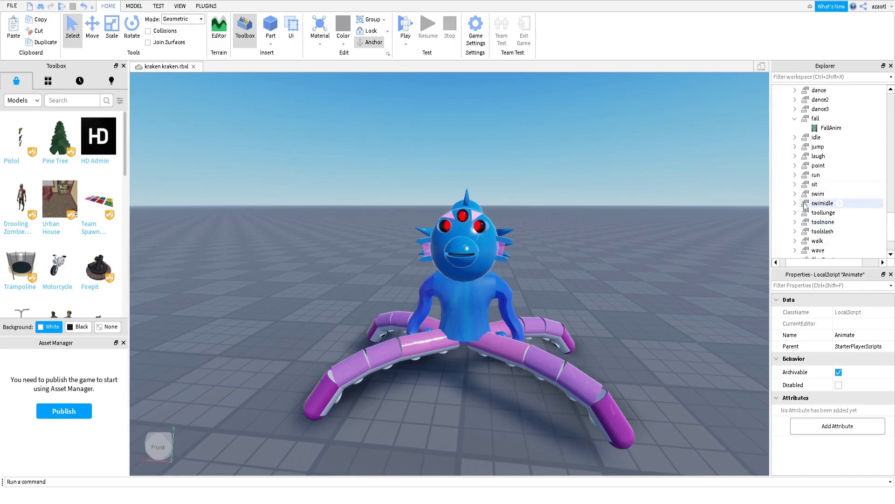
pyautogui.scroll(-2, 795, 202)
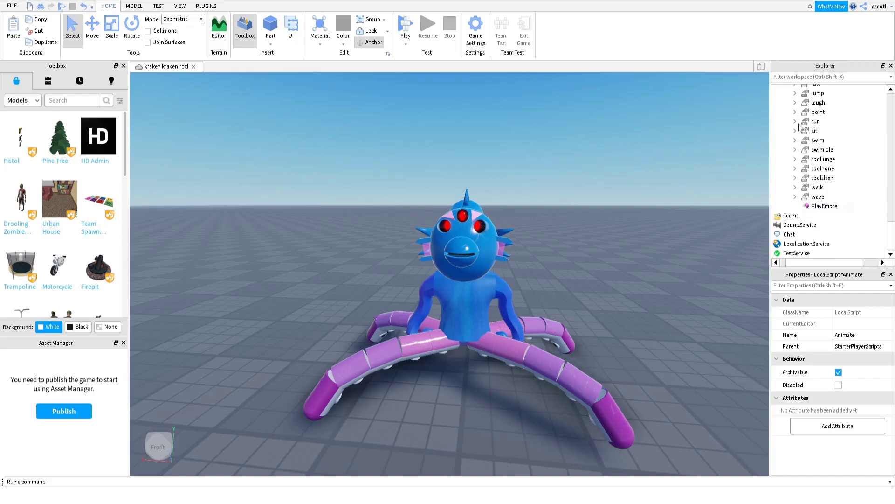
pyautogui.click(796, 94)
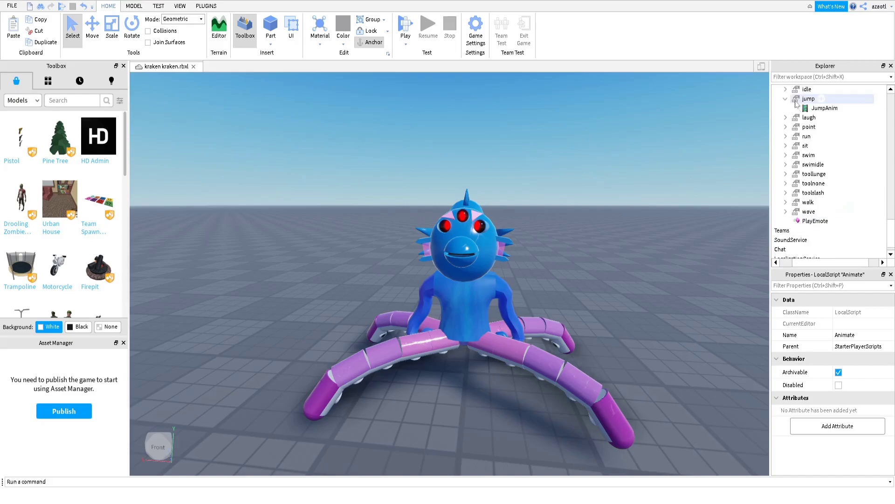
pyautogui.click(787, 202)
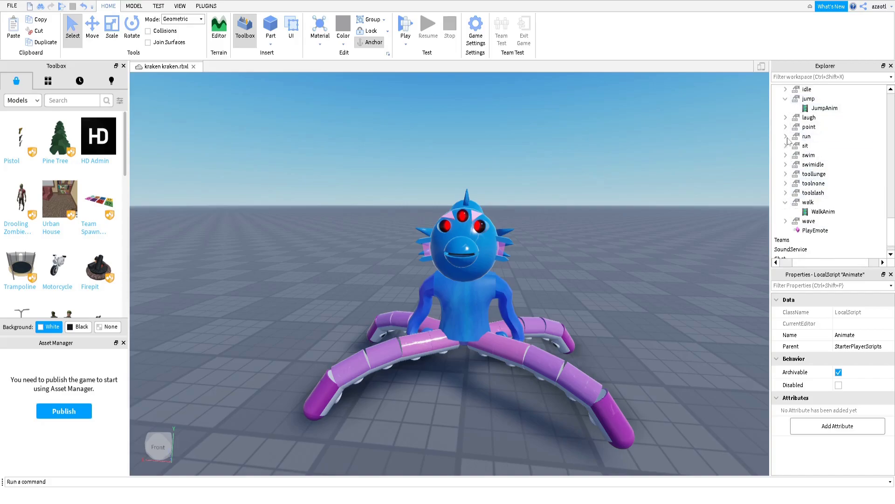
pyautogui.click(786, 136)
pyautogui.scroll(3, 798, 156)
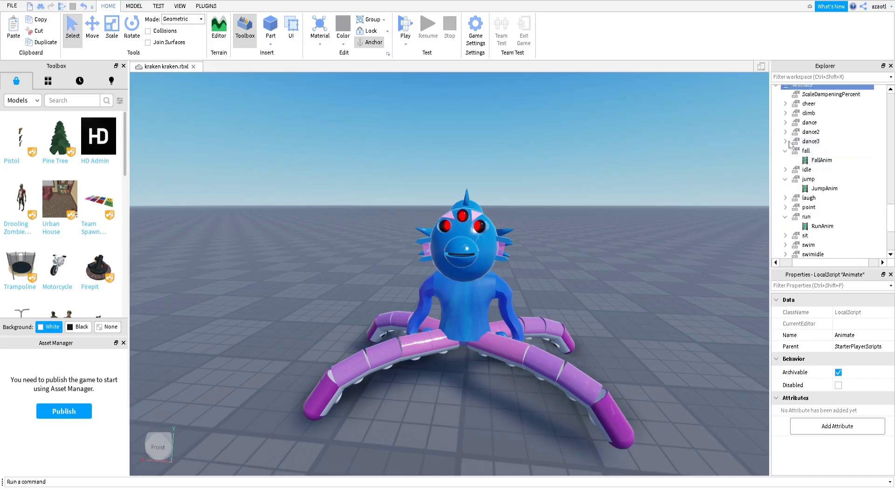
pyautogui.scroll(-1, 795, 220)
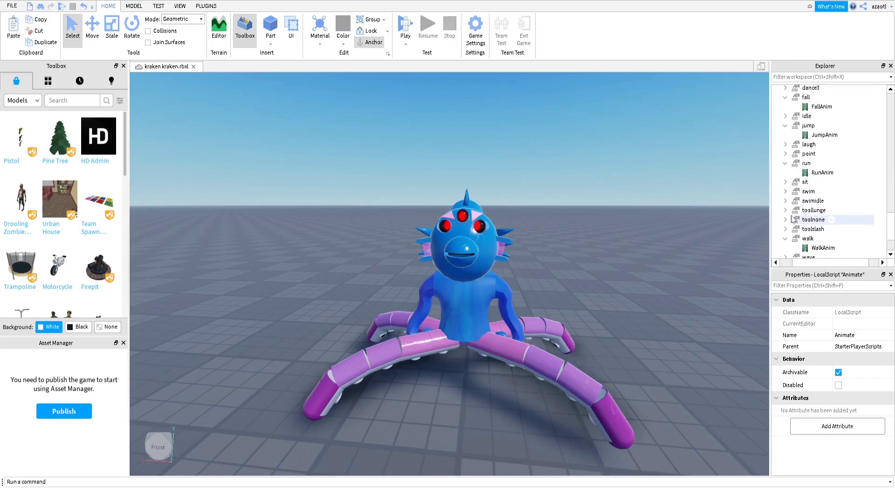
pyautogui.scroll(1, 794, 219)
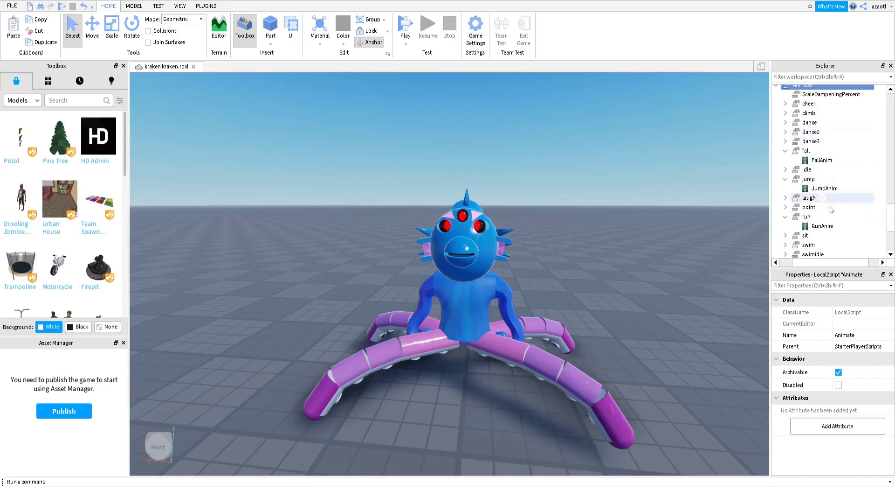
pyautogui.click(786, 170)
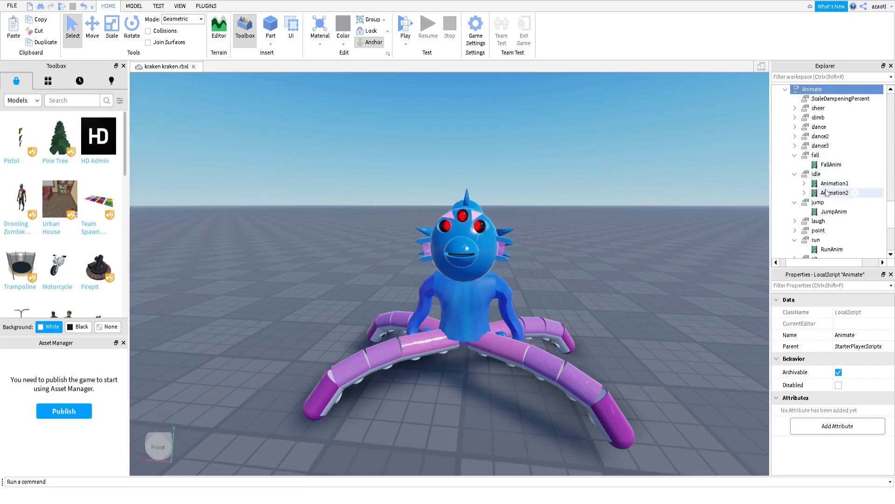
# Copy the Kraken model from Workspace into StarterPlayer
pyautogui.click(485, 291)
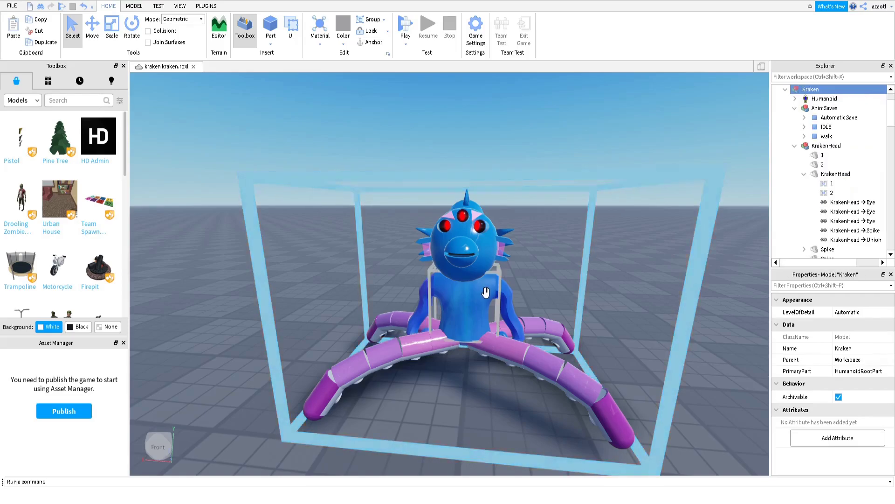
pyautogui.scroll(1, 833, 166)
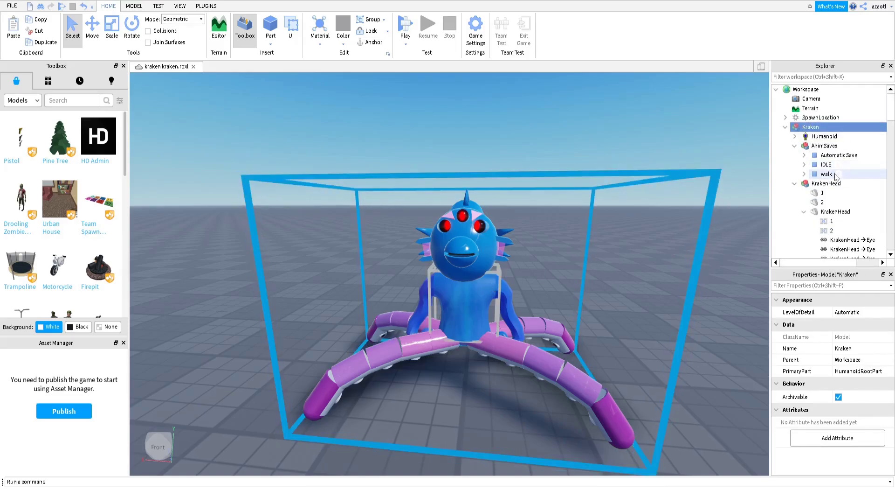
pyautogui.scroll(-1, 834, 177)
pyautogui.moveTo(891, 124); pyautogui.dragTo(893, 214)
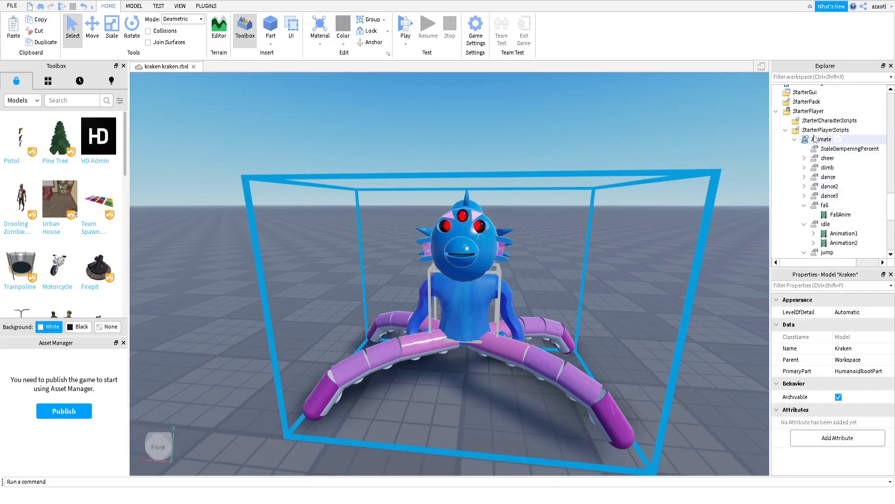
pyautogui.click(808, 113)
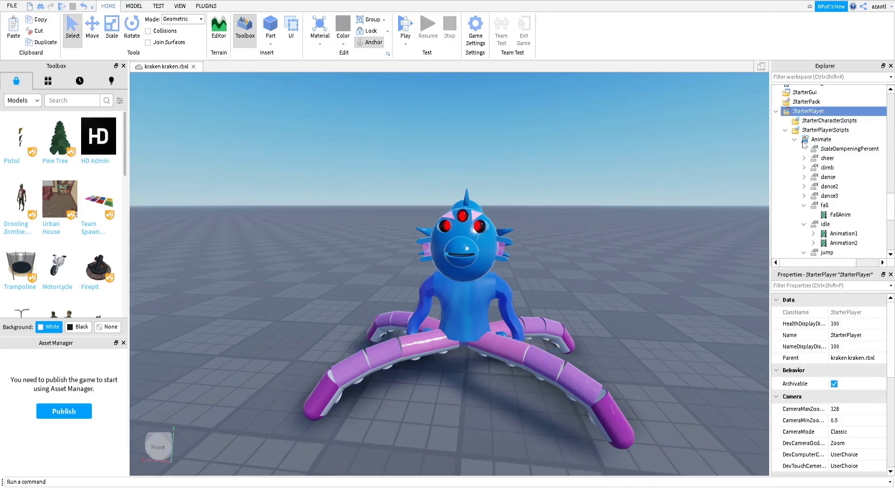
pyautogui.hotkey('ctrl', 'shift', 'v')
# Rename the Kraken copy in StarterPlayer as StarterCharacter
pyautogui.doubleClick(811, 127)
pyautogui.write('Styar')
pyautogui.press('BackSpace')
pyautogui.press('BackSpace')
pyautogui.write('arterCharacter')
pyautogui.press('Return')
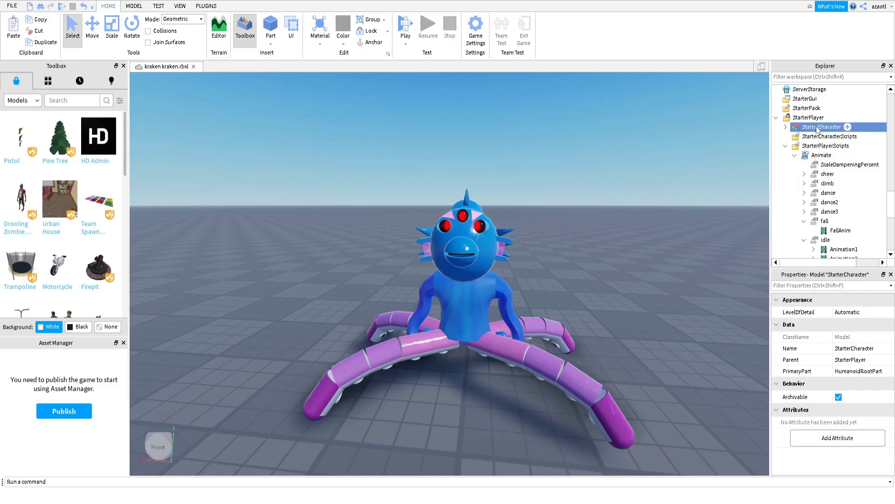
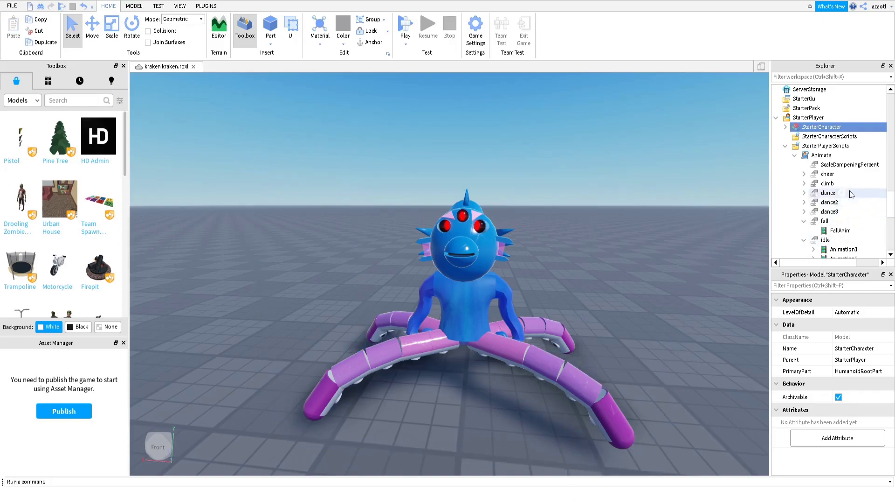
# Set the AnimationId of Animation1 and Animation2 in the idle entry to the uploaded KrakenIDLE animation's asset ID
pyautogui.scroll(-2, 830, 219)
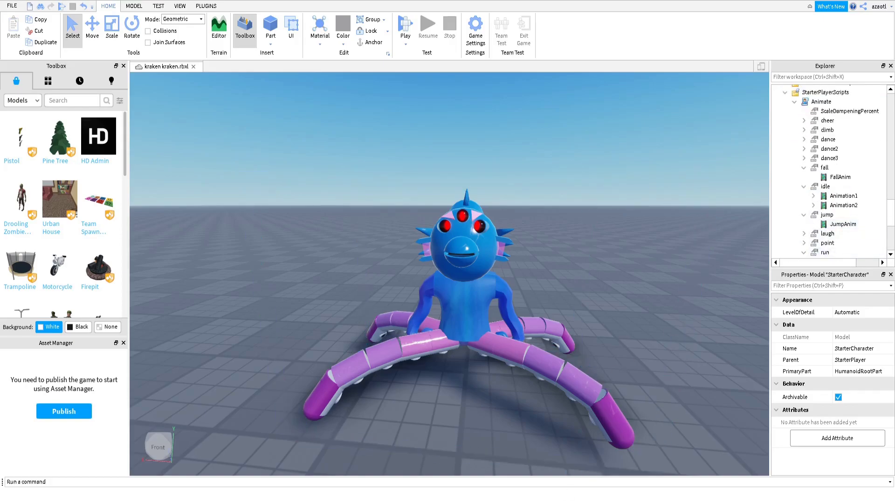
pyautogui.click(820, 196)
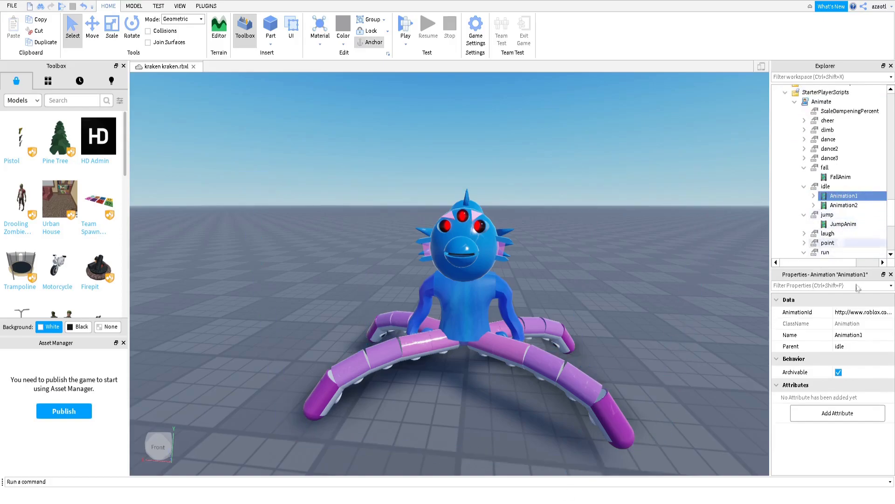
pyautogui.click(863, 313)
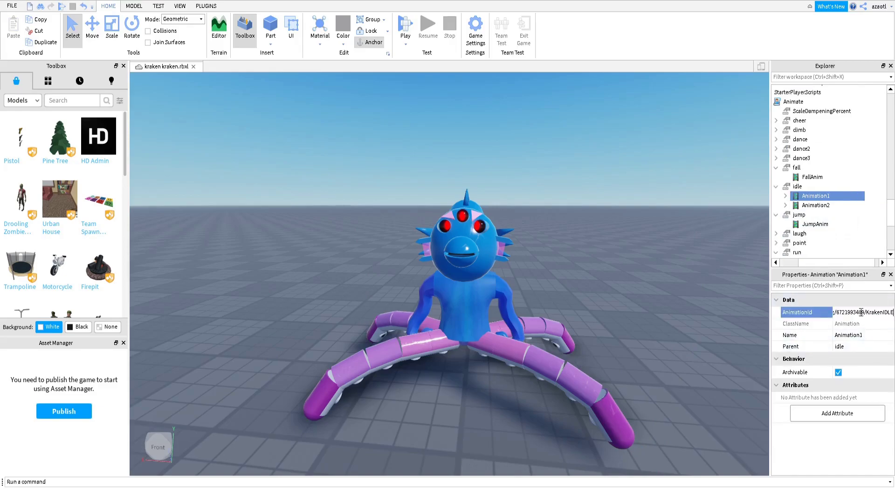
pyautogui.click(816, 206)
pyautogui.click(868, 312)
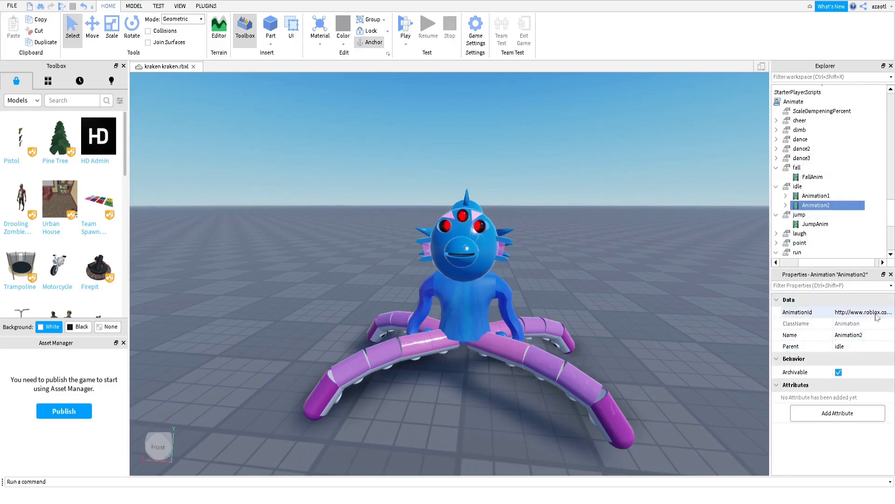
pyautogui.hotkey('ctrl', 'v')
pyautogui.press('Return')
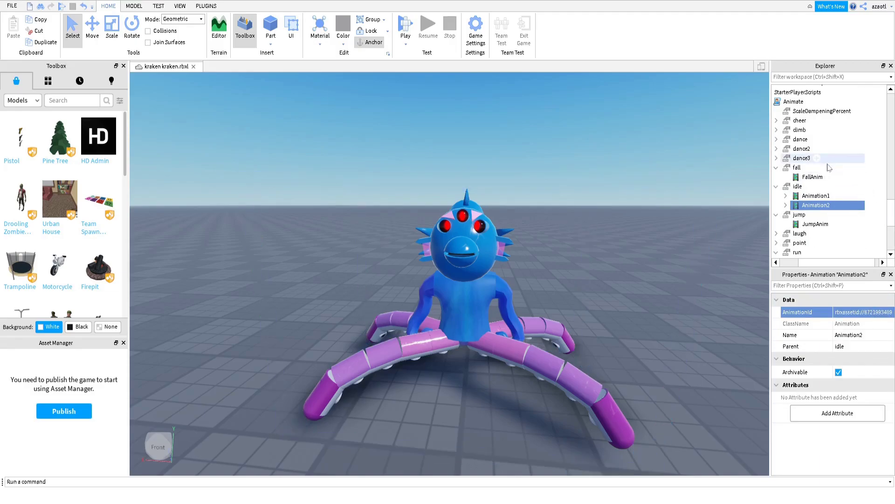
# Set the AnimationId of WalkAnim and RunAnim to the same uploaded Kraken walking animation's asset ID
pyautogui.scroll(-3, 838, 221)
pyautogui.scroll(-3, 838, 221)
pyautogui.click(814, 187)
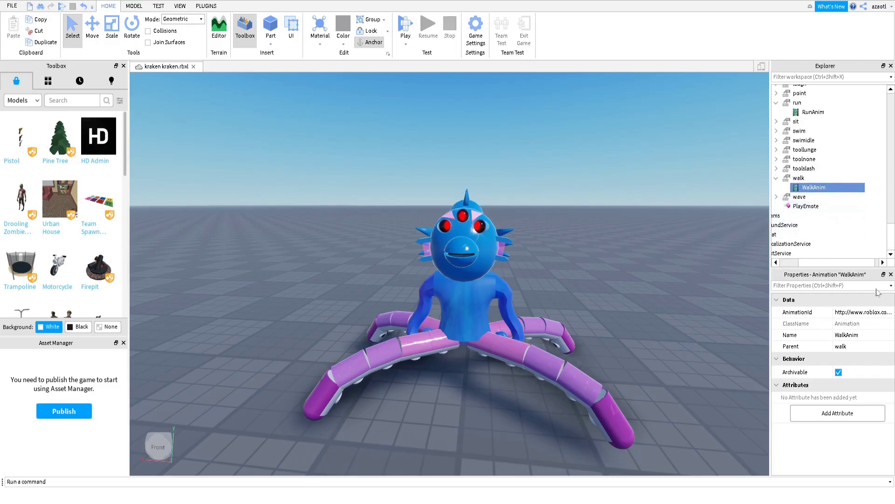
pyautogui.click(867, 312)
pyautogui.hotkey('ctrl', 'v')
pyautogui.press('Return')
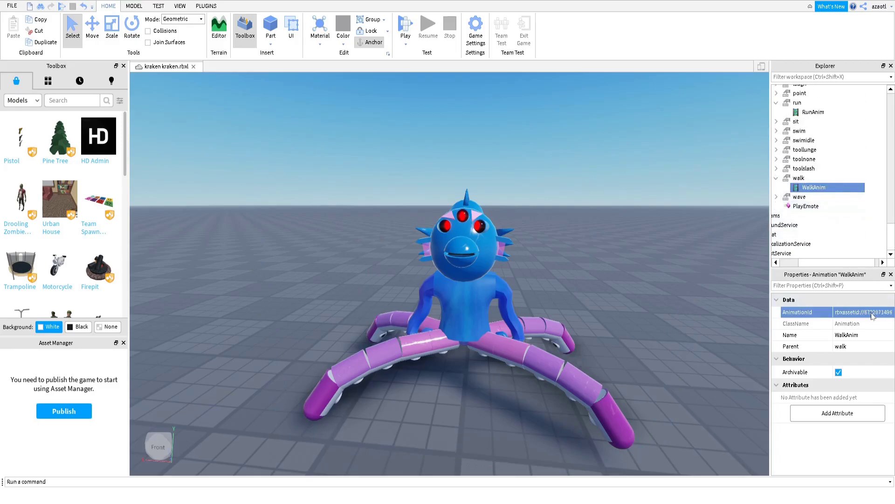
pyautogui.click(805, 113)
pyautogui.click(862, 312)
pyautogui.hotkey('ctrl', 'v')
pyautogui.press('Return')
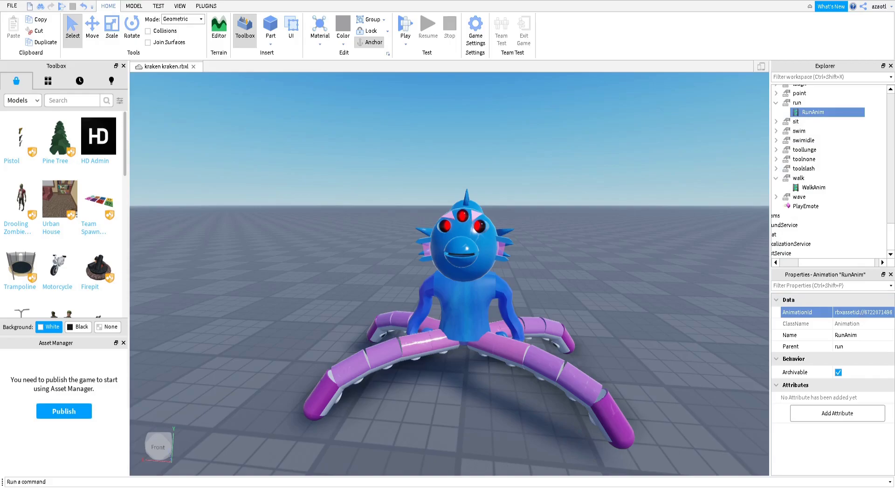
# Set the AnimationId of JumpAnim and FallAnim to the same uploaded Kraken jump animation's asset ID
pyautogui.scroll(5, 850, 208)
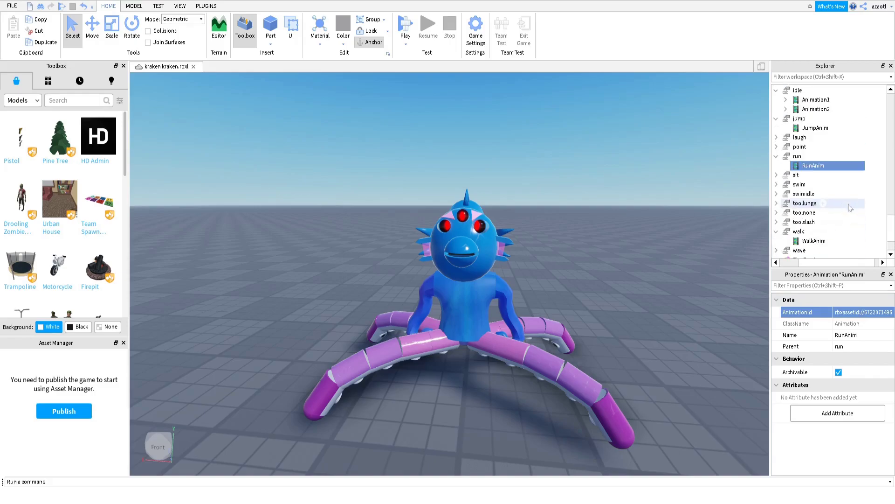
pyautogui.click(820, 210)
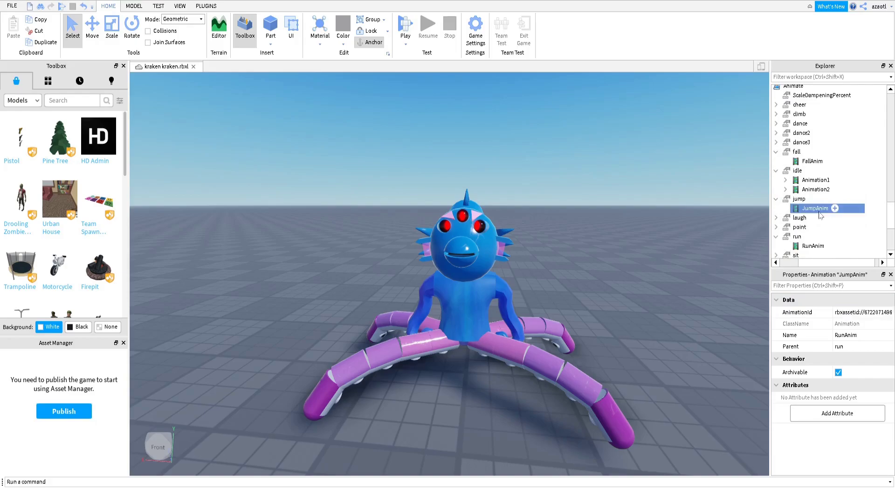
pyautogui.click(865, 312)
pyautogui.hotkey('ctrl', 'v')
pyautogui.press('Return')
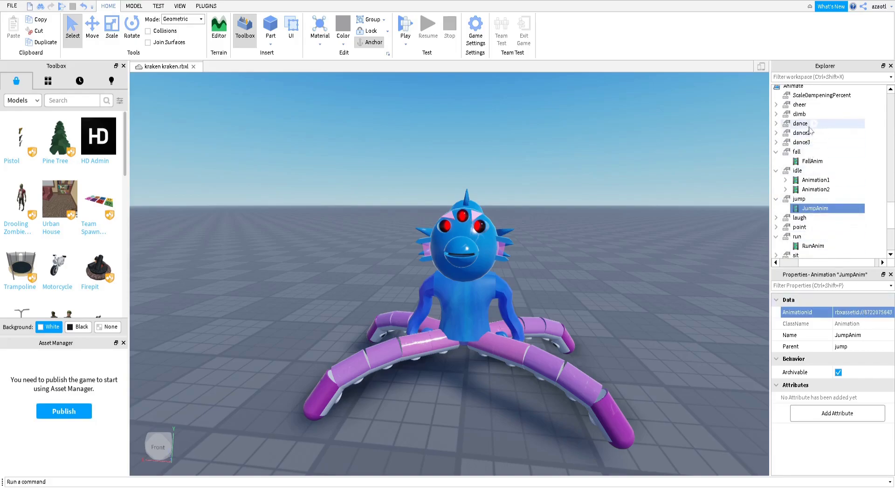
pyautogui.click(828, 161)
pyautogui.click(854, 312)
pyautogui.hotkey('ctrl', 'v')
pyautogui.press('Return')
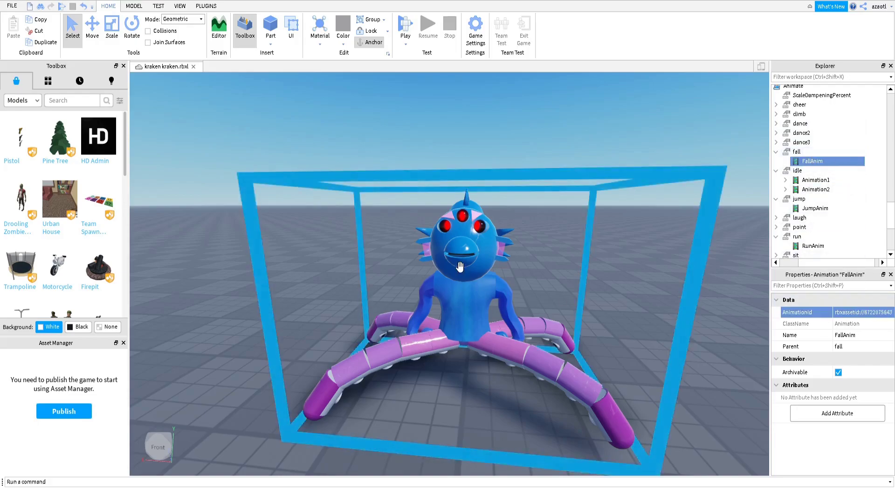
# Collapse the Animate script, examine the parts inside StarterCharacter, and collapse StarterPlayer in the Explorer
pyautogui.moveTo(485, 260); pyautogui.dragTo(503, 285, button='right')
pyautogui.scroll(-2, 502, 284)
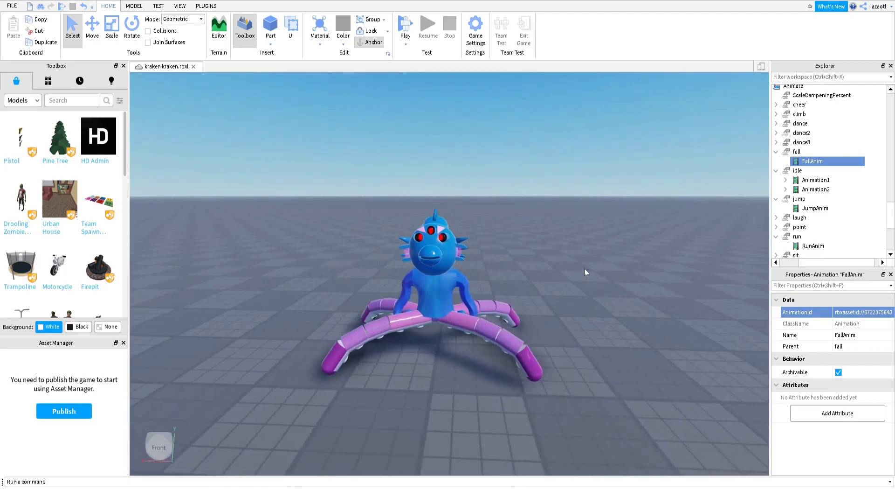
pyautogui.click(610, 299)
pyautogui.moveTo(643, 329); pyautogui.dragTo(642, 330, button='right')
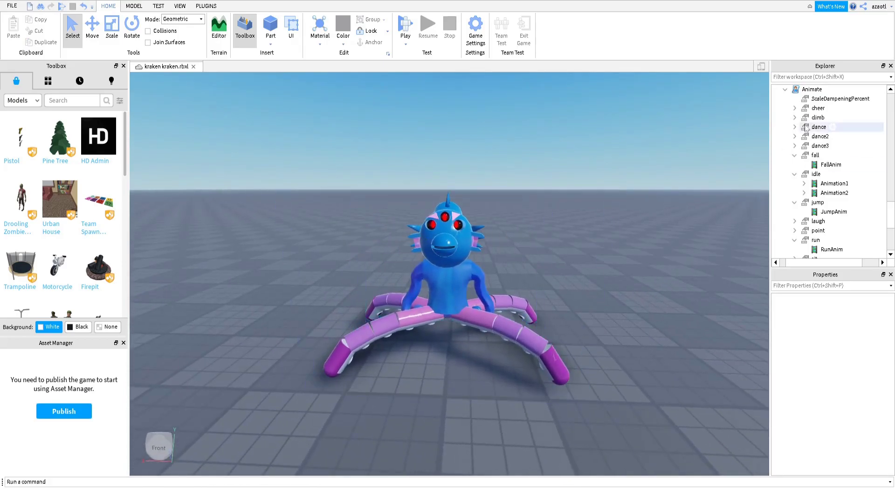
pyautogui.scroll(3, 802, 140)
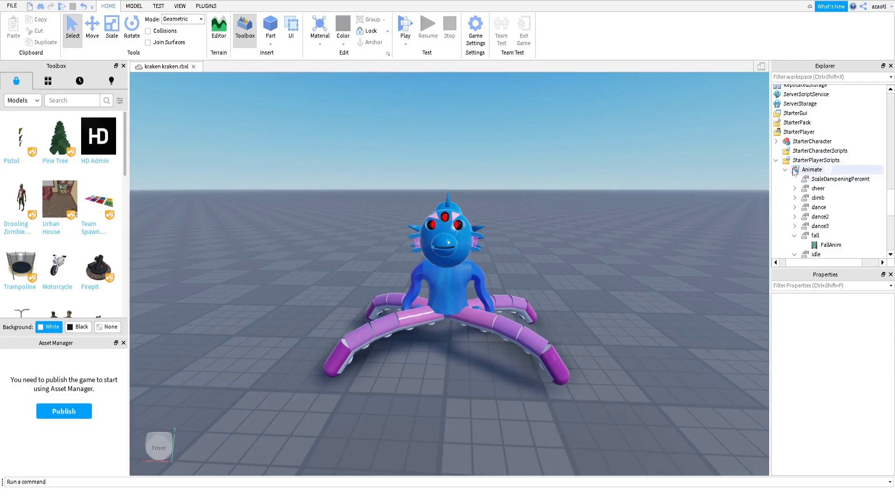
pyautogui.click(785, 169)
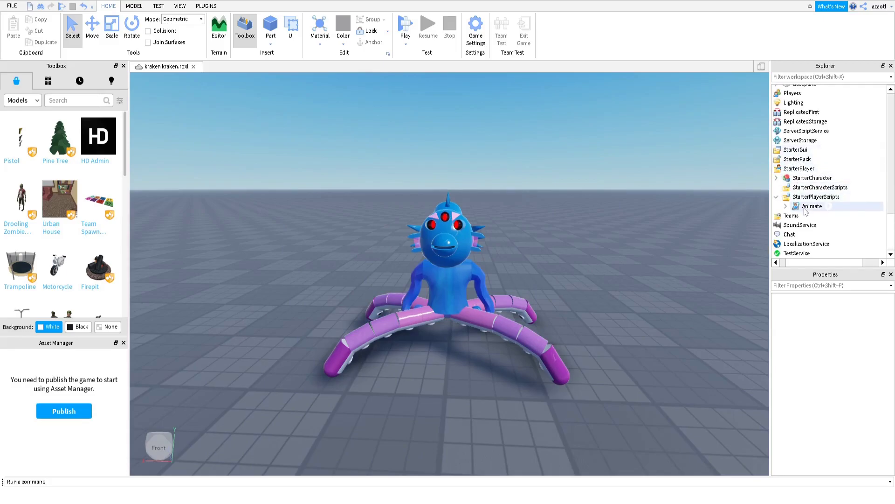
pyautogui.scroll(-3, 552, 256)
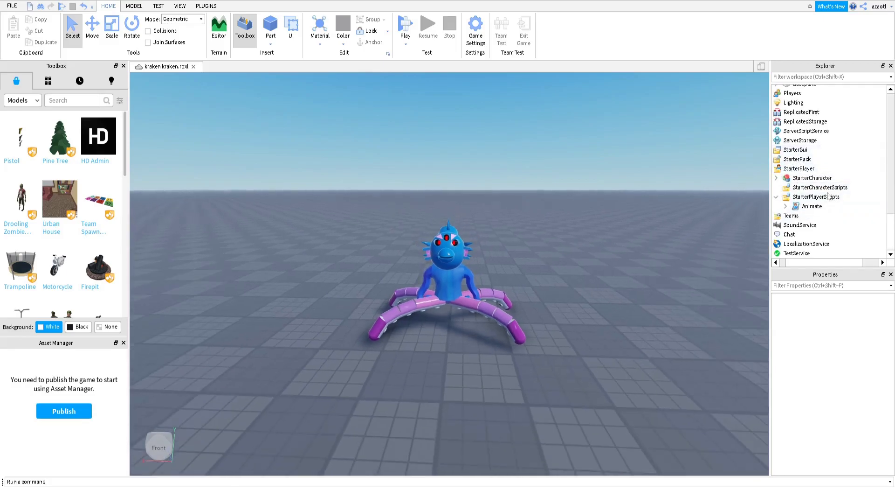
pyautogui.click(776, 178)
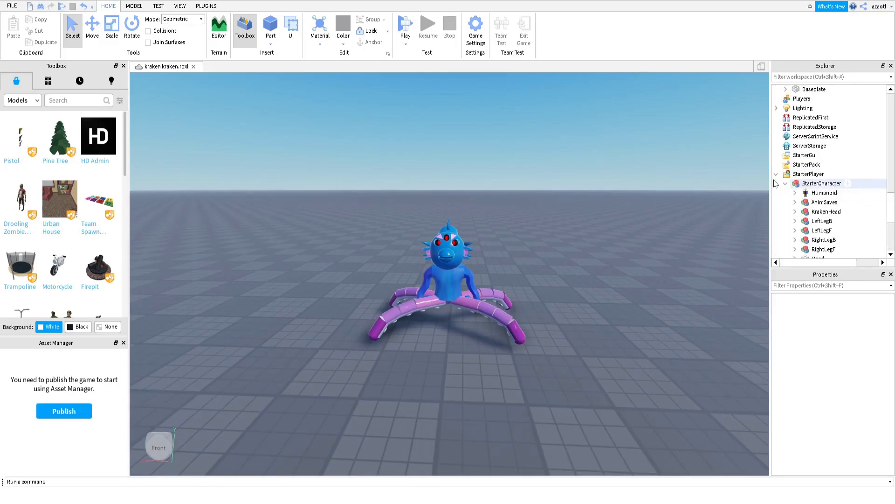
pyautogui.click(776, 183)
# Start a playtest and walk the Kraken forward and backward to check its animations
pyautogui.click(404, 24)
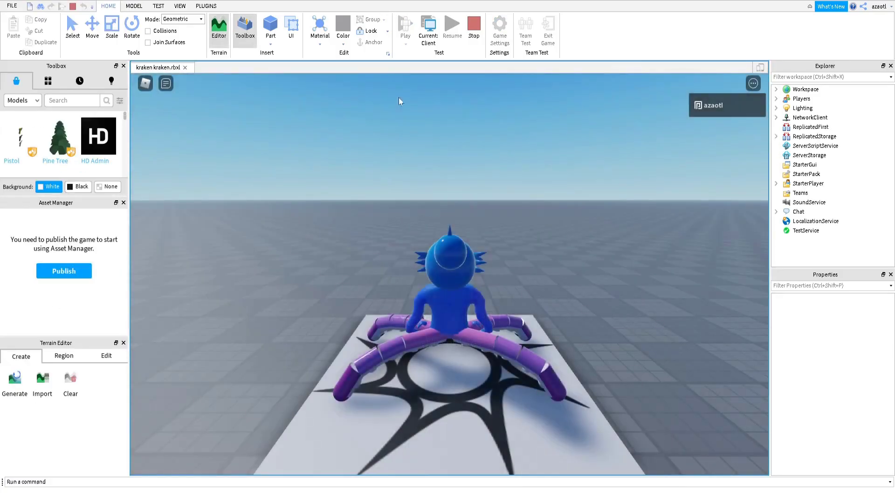
pyautogui.press('w')
pyautogui.moveTo(487, 296); pyautogui.dragTo(488, 296, button='right')
pyautogui.press('s')
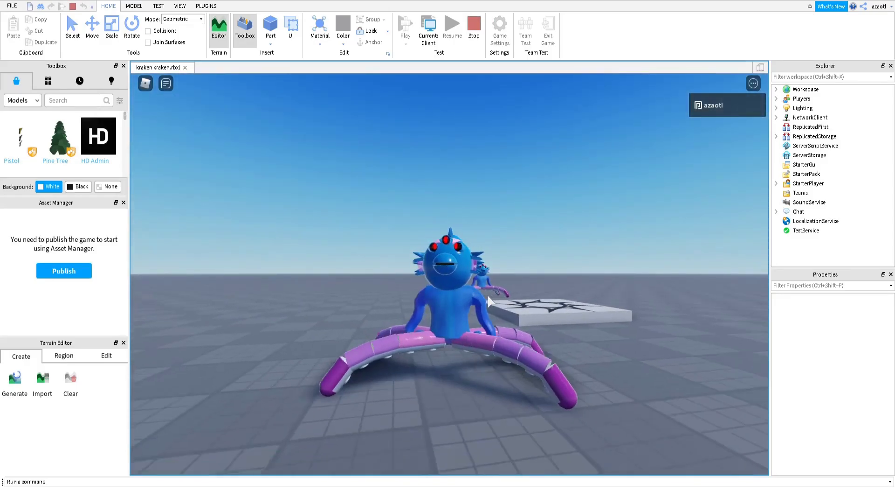
pyautogui.press('w')
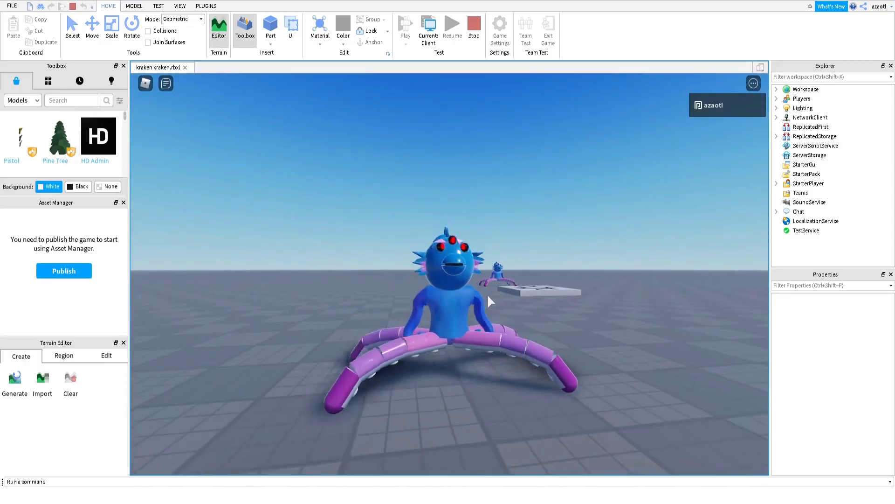
pyautogui.press('s')
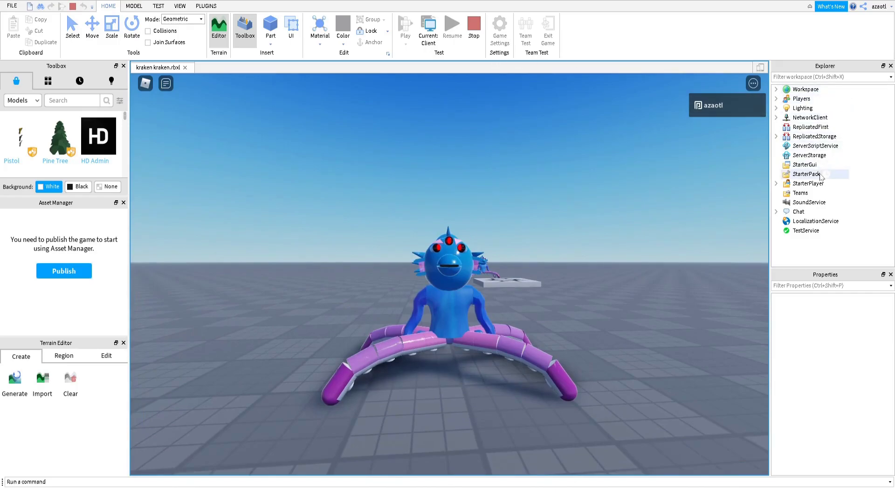
# Examine the contents of StarterCharacter under StarterPlayer in the running game and stop the playtest
pyautogui.click(778, 184)
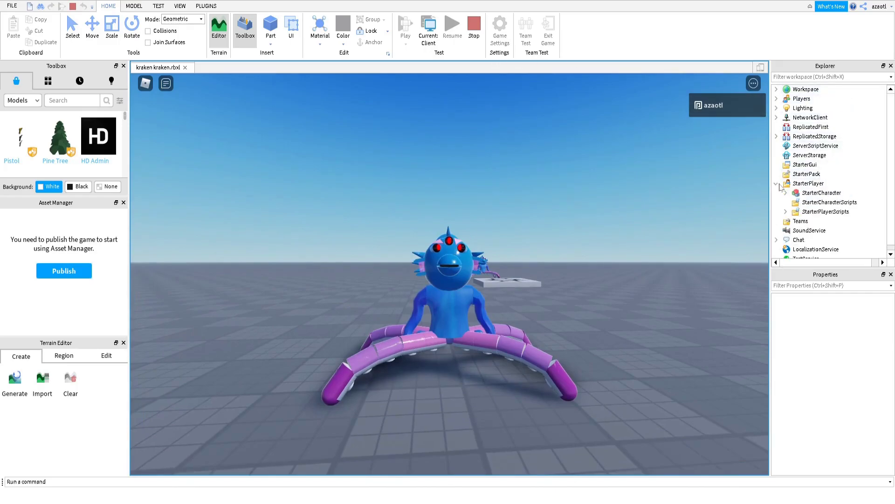
pyautogui.click(804, 195)
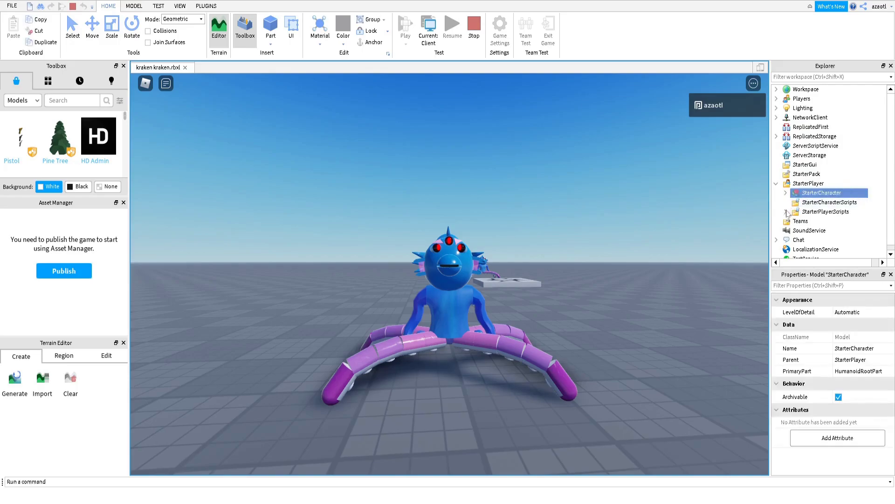
pyautogui.click(786, 193)
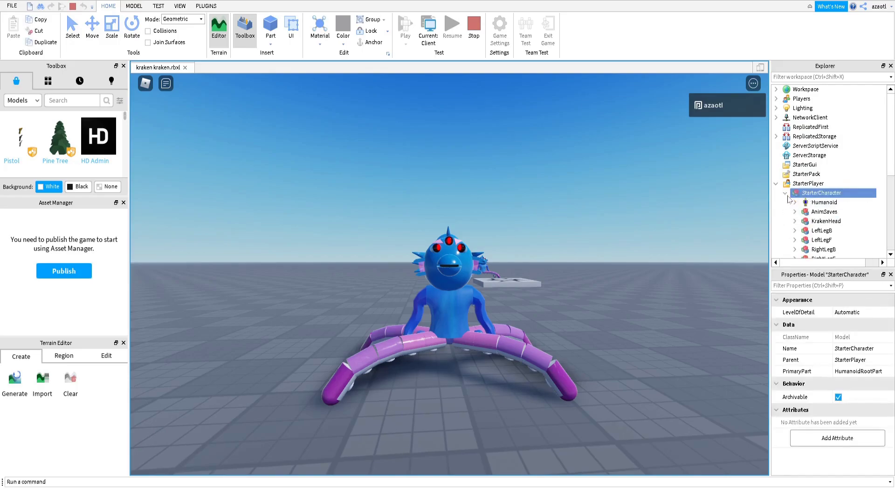
pyautogui.scroll(-3, 826, 221)
pyautogui.scroll(-3, 817, 221)
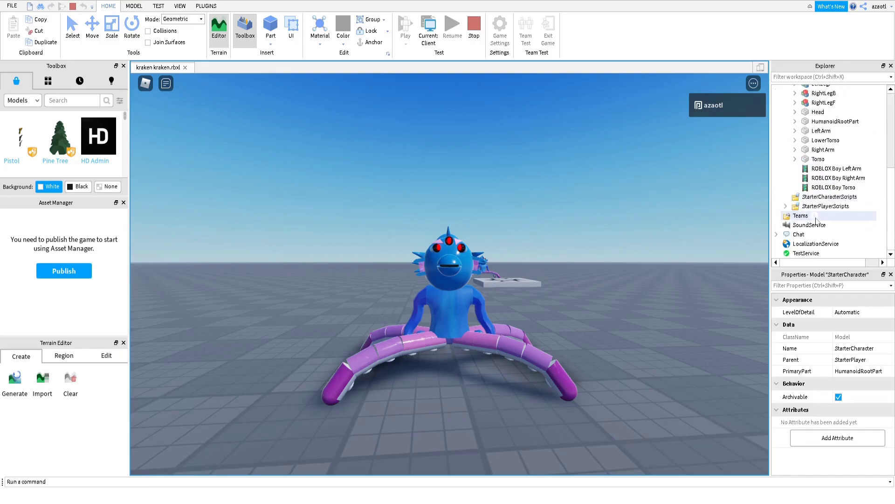
pyautogui.scroll(3, 816, 220)
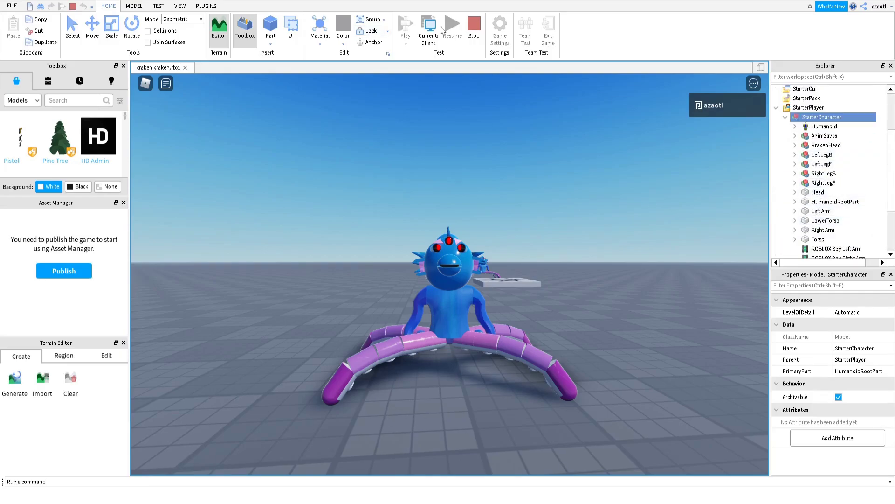
pyautogui.click(474, 28)
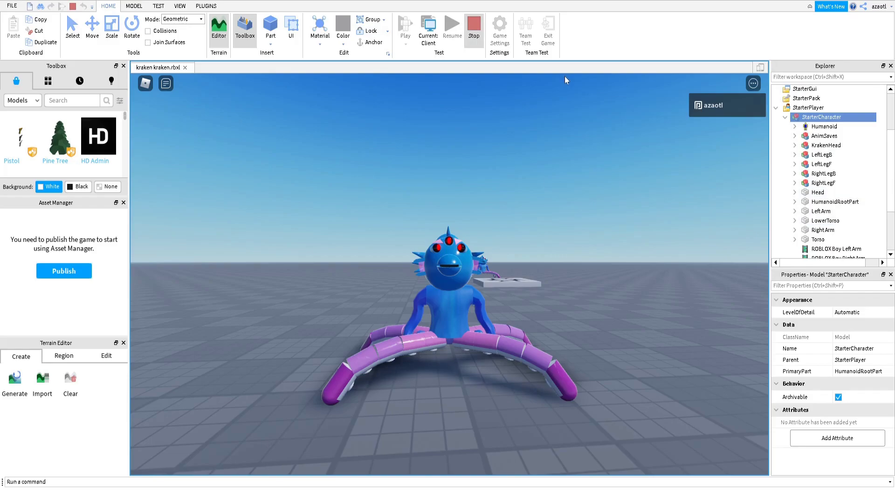
# Move the Animate script from StarterPlayerScripts into StarterCharacterScripts
pyautogui.scroll(-4, 874, 227)
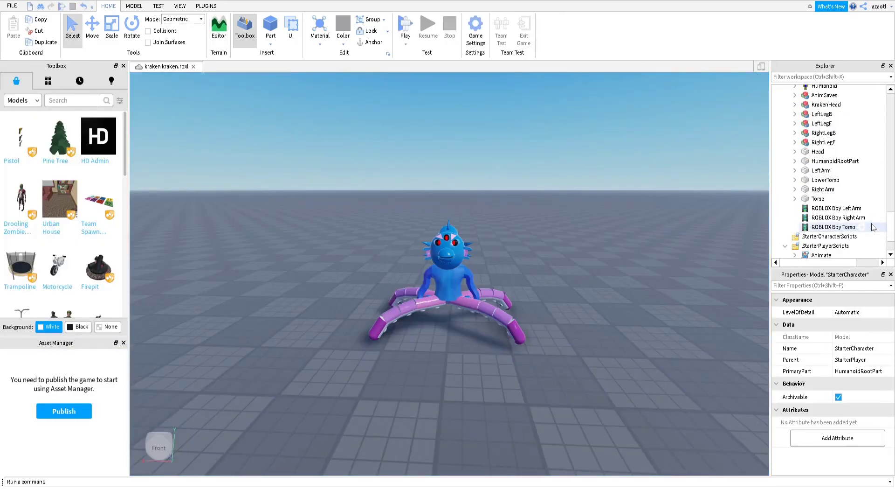
pyautogui.scroll(-3, 873, 227)
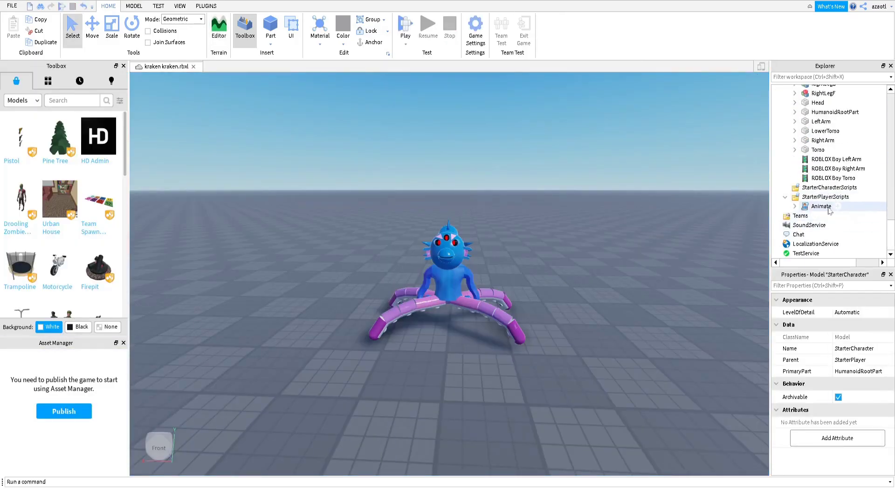
pyautogui.moveTo(823, 208); pyautogui.dragTo(833, 191)
# Playtest the game again and move the Kraken off the spawn pad to check its animations
pyautogui.click(409, 29)
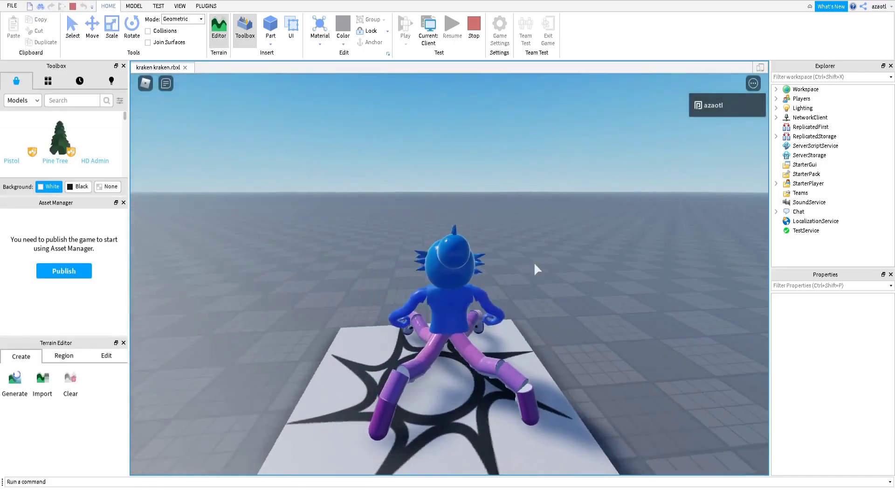
pyautogui.press('a')
pyautogui.moveTo(535, 264); pyautogui.dragTo(535, 264, button='right')
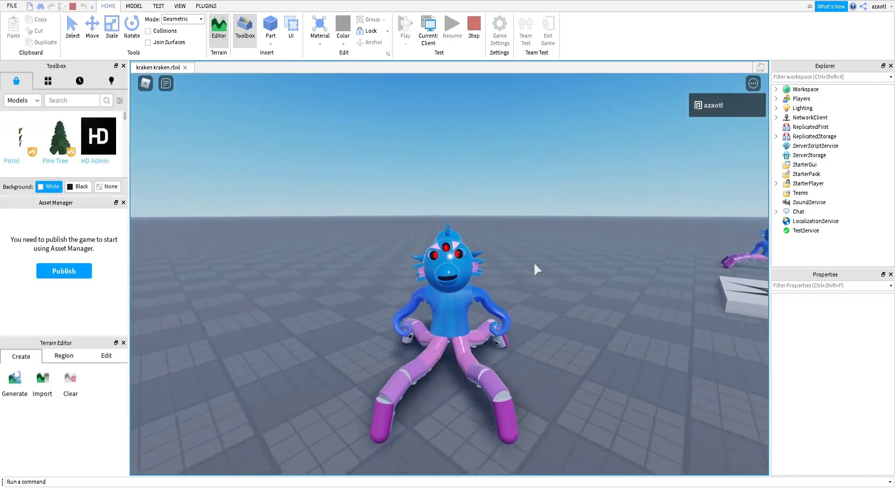
# In the running game, try HipHeight values of 1 and 5 on the player character's Humanoid in Workspace
pyautogui.click(776, 89)
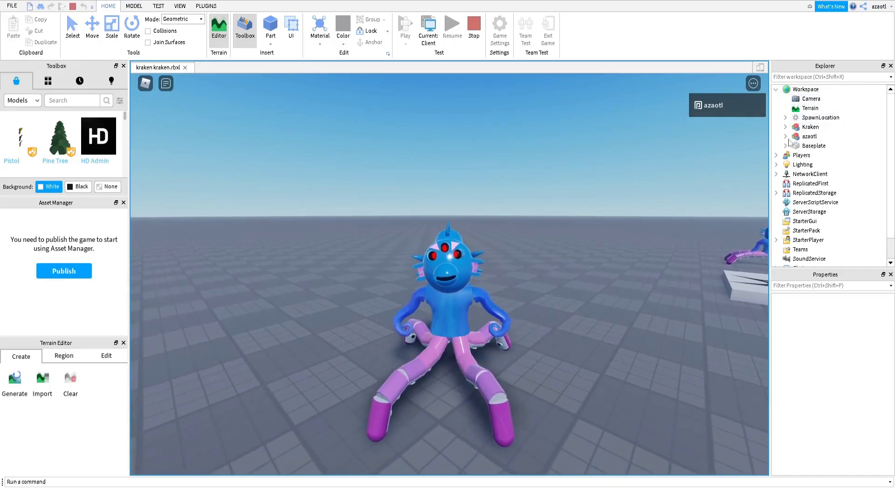
pyautogui.click(786, 136)
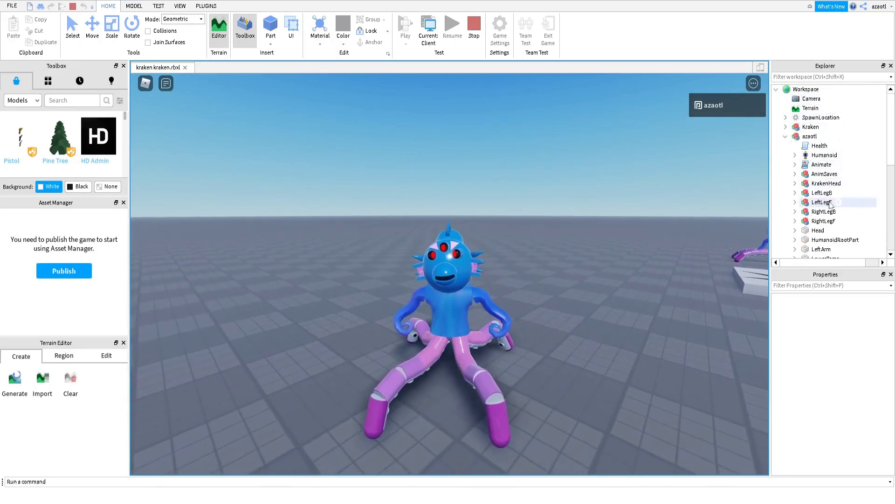
pyautogui.click(823, 155)
pyautogui.scroll(-10, 840, 396)
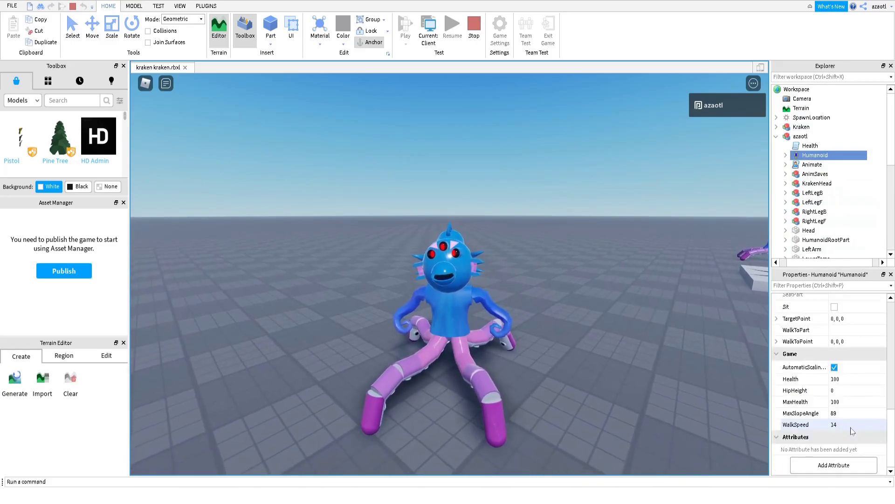
pyautogui.click(838, 390)
pyautogui.write('1')
pyautogui.press('Return')
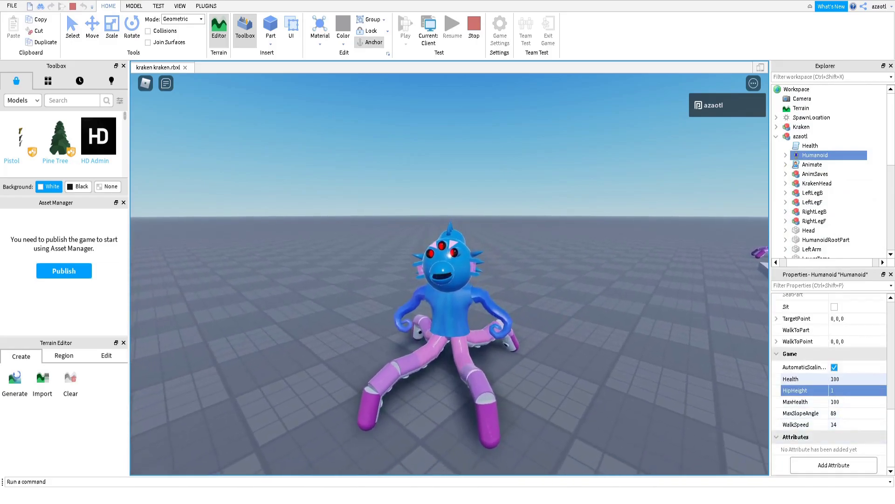
pyautogui.click(872, 390)
pyautogui.write('5')
pyautogui.press('Return')
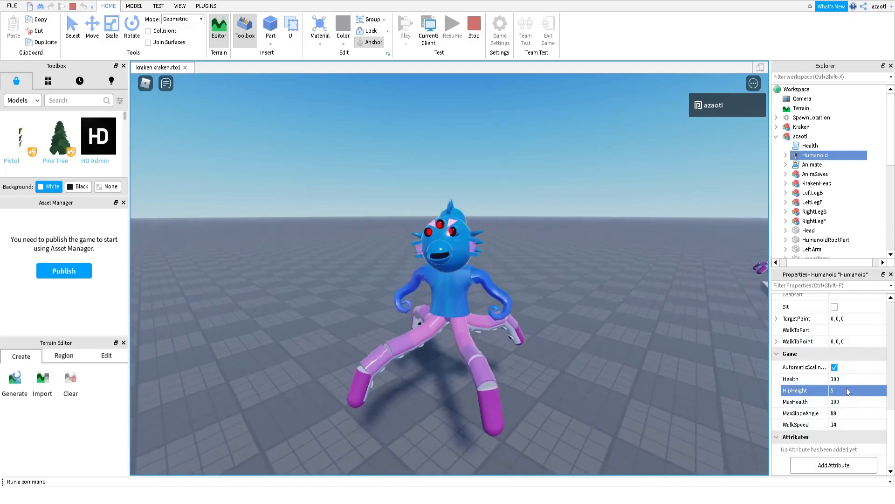
# Try HipHeight values of 6 and 3 on the player's Humanoid, checking how high the Kraken stands
pyautogui.moveTo(575, 301); pyautogui.dragTo(567, 328, button='right')
pyautogui.click(834, 389)
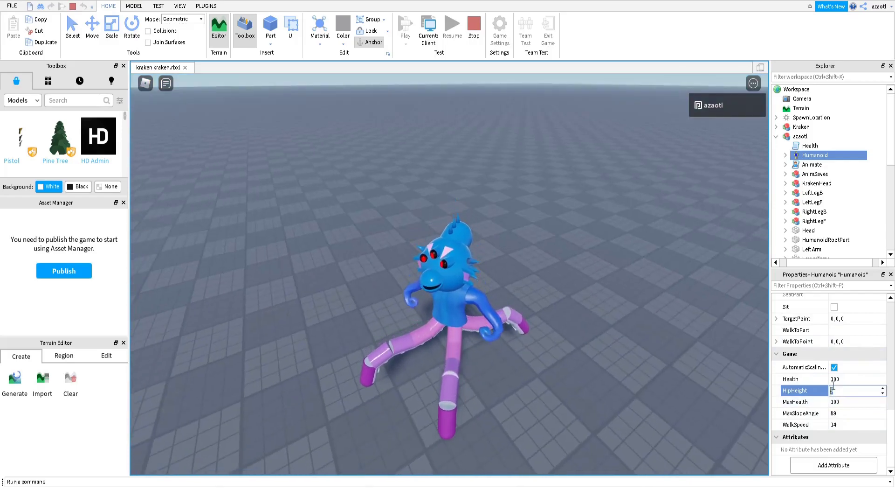
pyautogui.write('6')
pyautogui.press('Return')
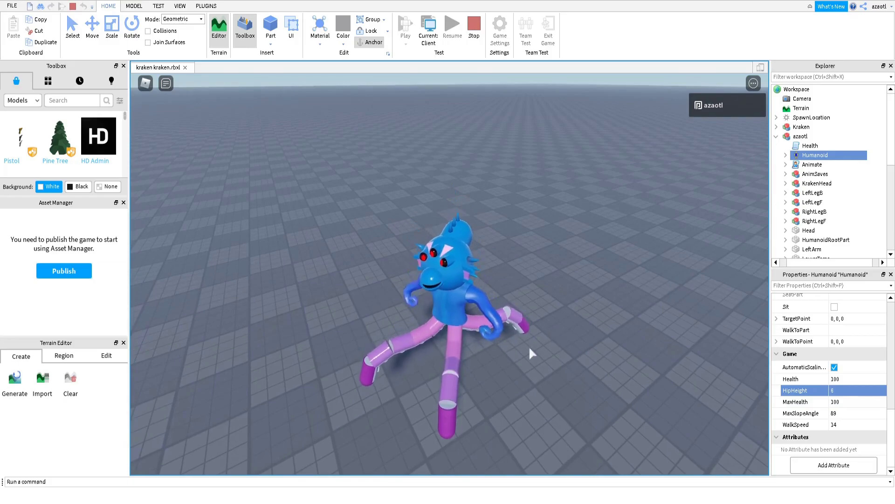
pyautogui.moveTo(539, 341); pyautogui.dragTo(517, 356, button='right')
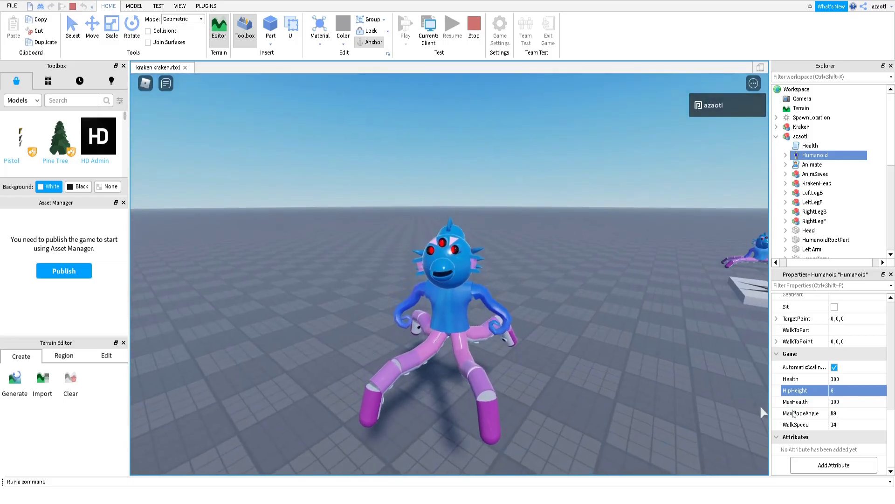
pyautogui.click(835, 391)
pyautogui.write('3')
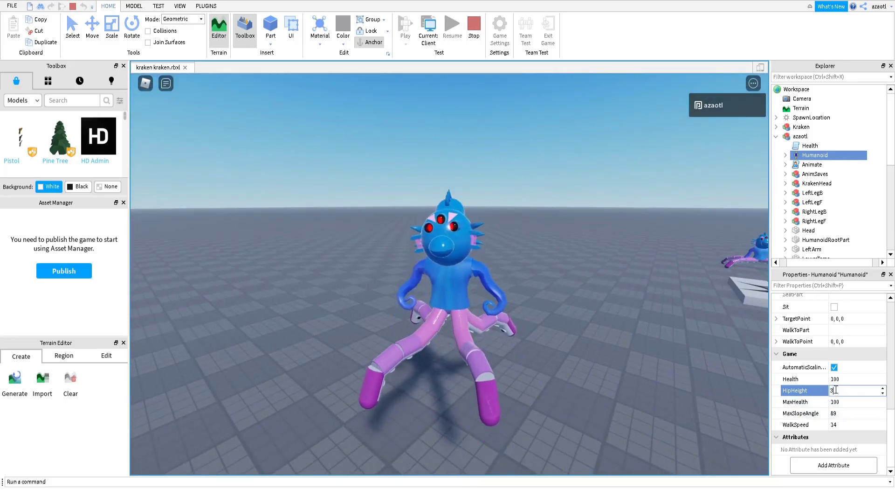
pyautogui.press('Return')
pyautogui.moveTo(626, 389); pyautogui.dragTo(626, 390, button='right')
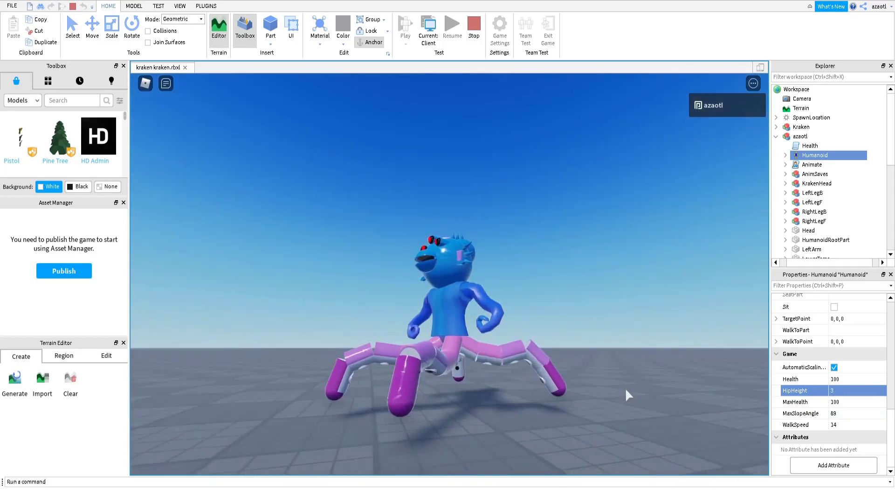
# Try a HipHeight of 2 on the player's Humanoid and walk the Kraken around to check its foot contact
pyautogui.click(851, 391)
pyautogui.write('2')
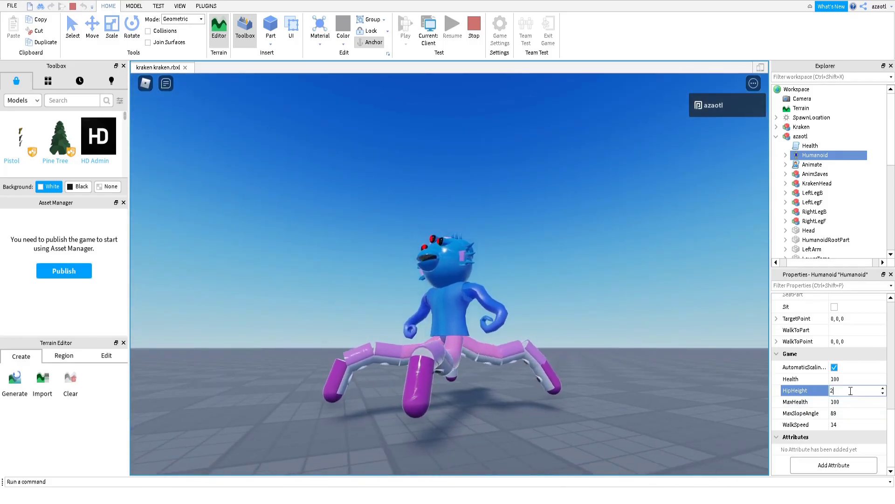
pyautogui.press('Return')
pyautogui.moveTo(483, 425); pyautogui.dragTo(482, 425, button='right')
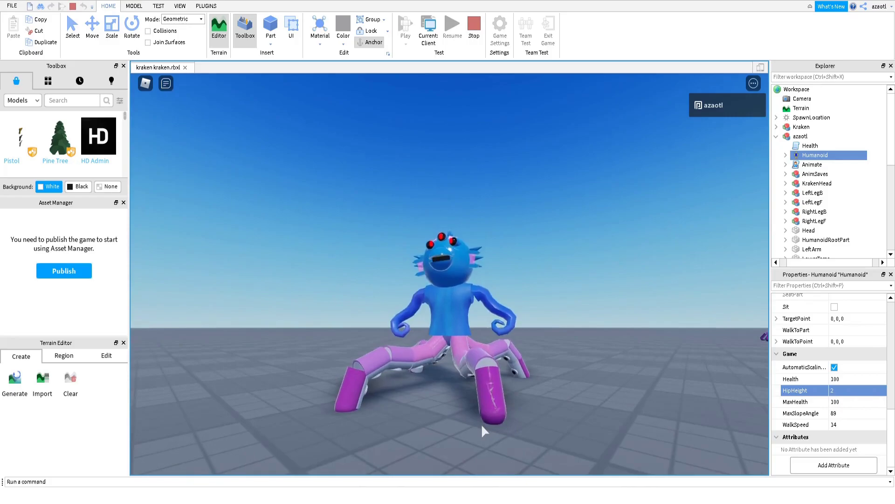
pyautogui.press('s')
pyautogui.press('s')
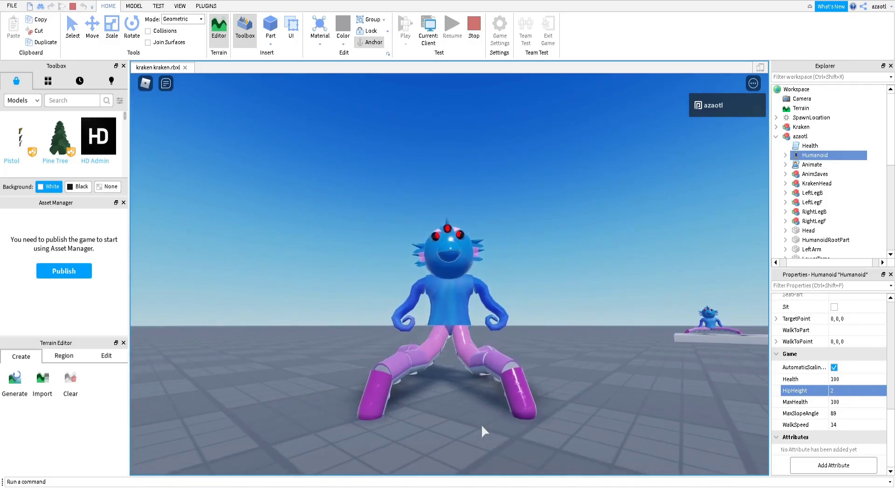
pyautogui.press('s')
pyautogui.press('a')
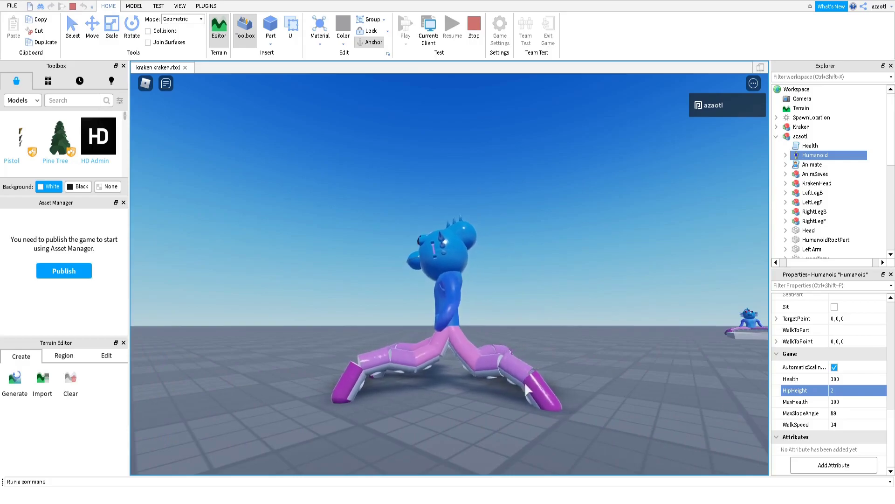
# Try HipHeight values of 2.5, 2.7 and 2.4 on the player's Humanoid
pyautogui.click(837, 391)
pyautogui.write('2.5')
pyautogui.press('Return')
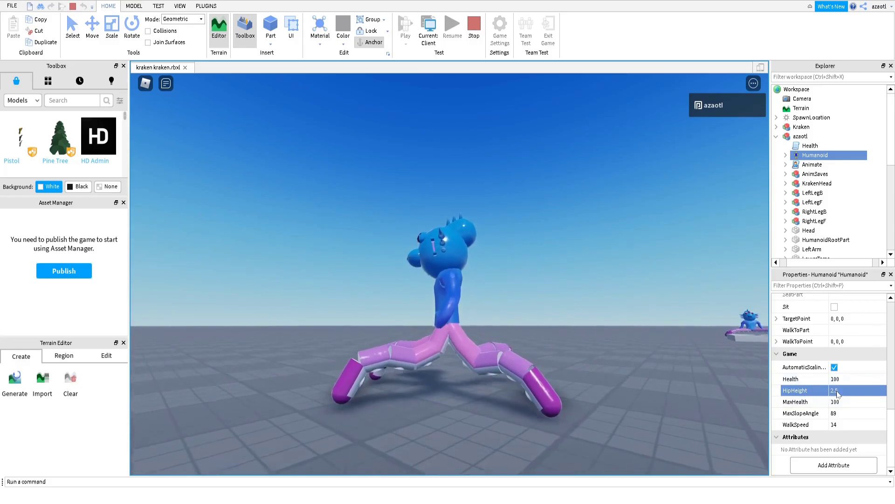
pyautogui.click(844, 391)
pyautogui.write('2.7')
pyautogui.press('Return')
pyautogui.click(839, 391)
pyautogui.write('2.4')
pyautogui.press('Return')
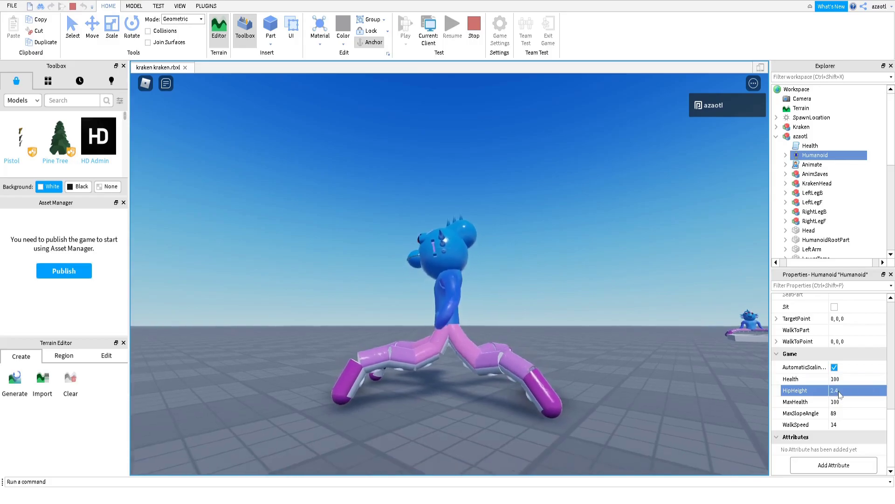
# Set the player's HipHeight to 2.1 in the running game and check the Kraken's stance from several angles
pyautogui.moveTo(523, 430); pyautogui.dragTo(595, 438, button='right')
pyautogui.click(844, 387)
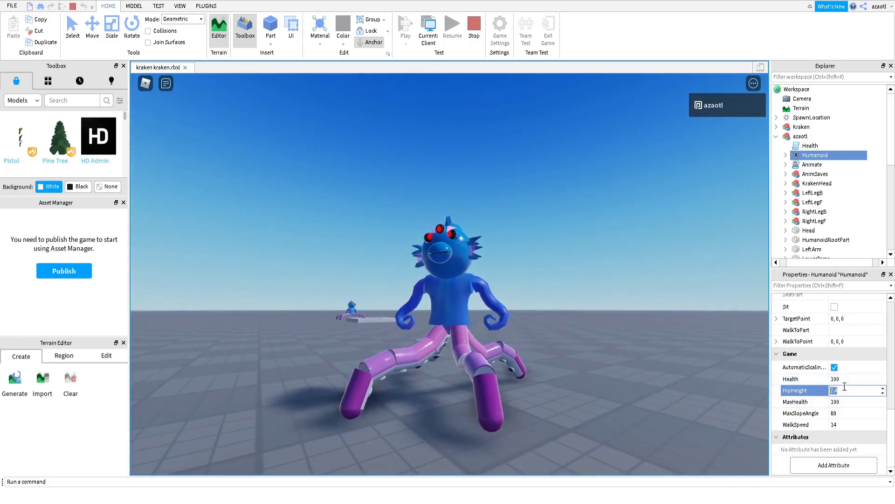
pyautogui.write('2.2')
pyautogui.press('Return')
pyautogui.press('Return')
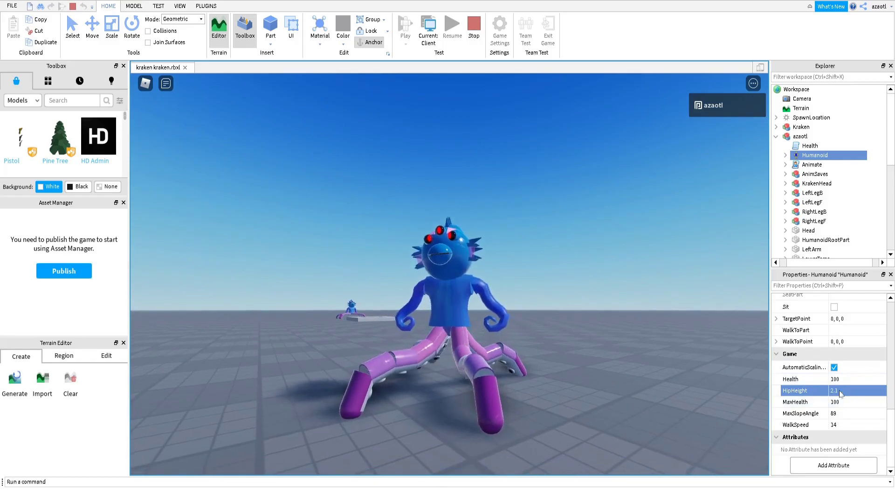
pyautogui.moveTo(545, 385); pyautogui.dragTo(547, 382, button='right')
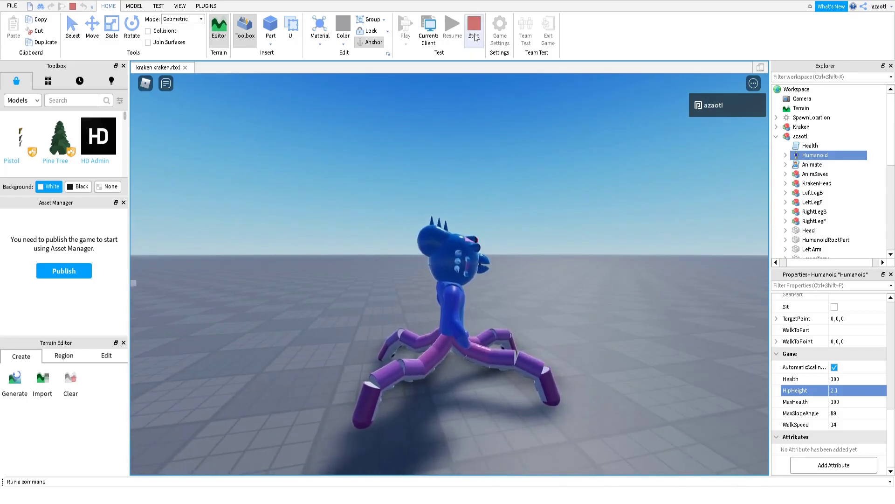
# Turn off automatic scaling on the player's Humanoid, check the Kraken's stance and stop the playtest
pyautogui.click(834, 367)
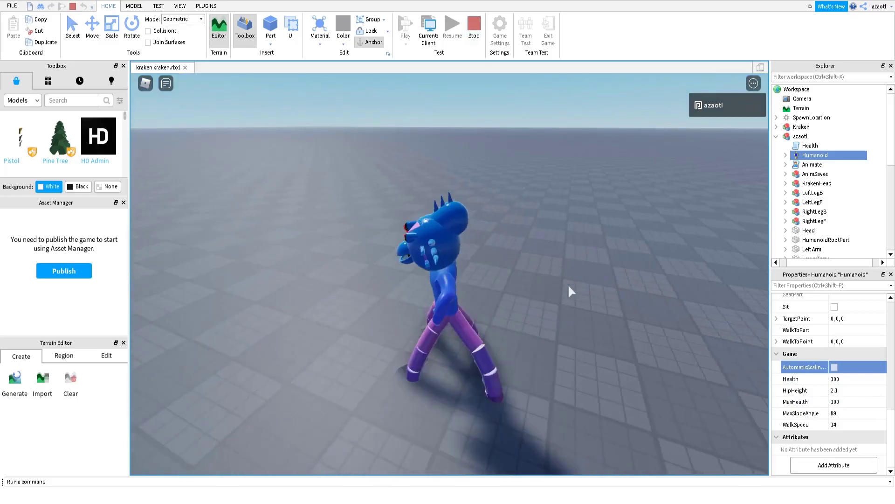
pyautogui.moveTo(569, 285); pyautogui.dragTo(569, 285, button='right')
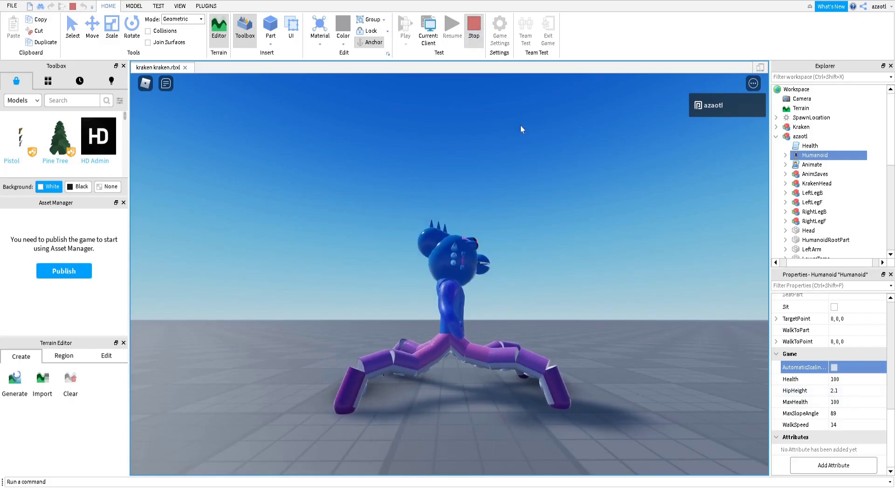
pyautogui.hotkey('shift', 'F5')
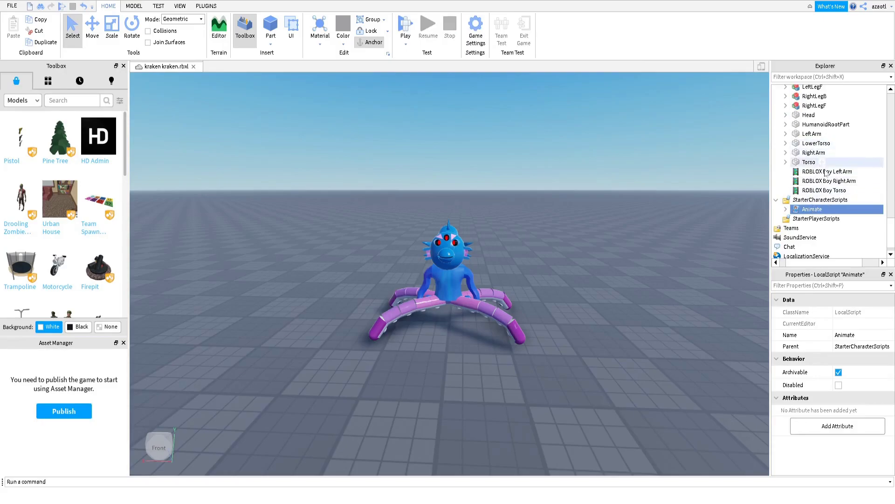
# Set HipHeight to 2.1 and turn off automatic scaling on StarterCharacter's Humanoid
pyautogui.scroll(3, 824, 171)
pyautogui.click(815, 130)
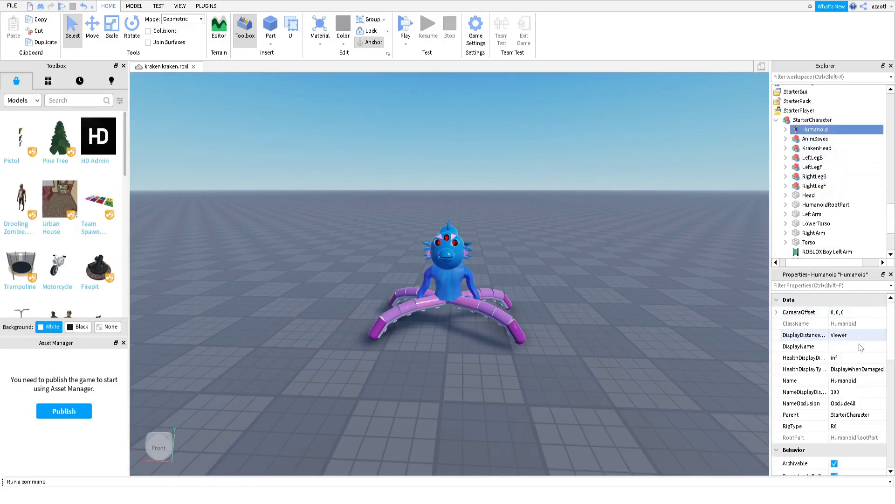
pyautogui.scroll(-10, 860, 419)
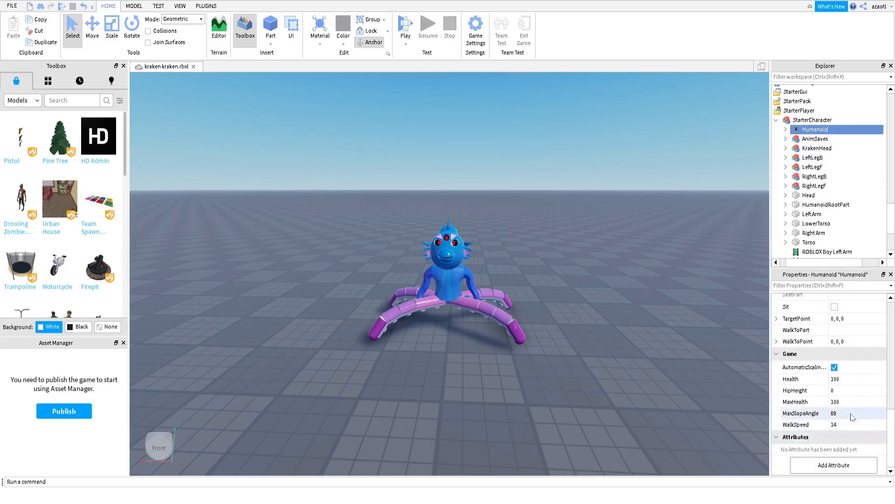
pyautogui.click(834, 367)
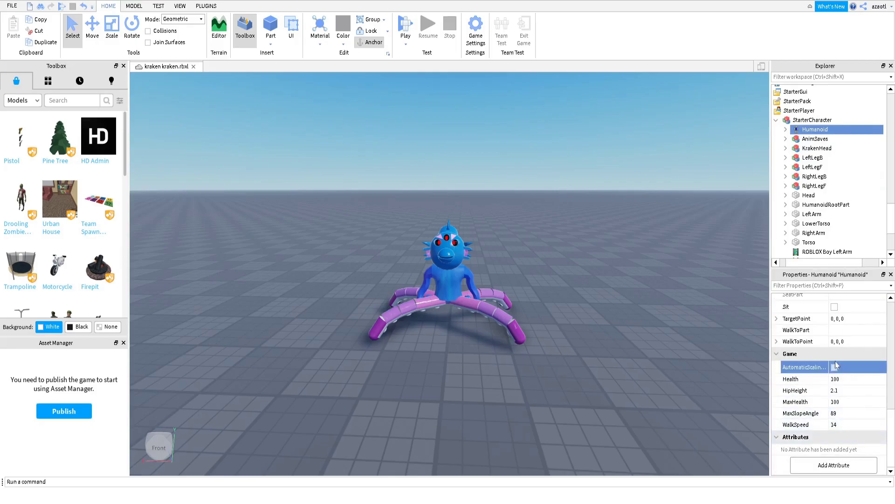
pyautogui.scroll(3, 843, 377)
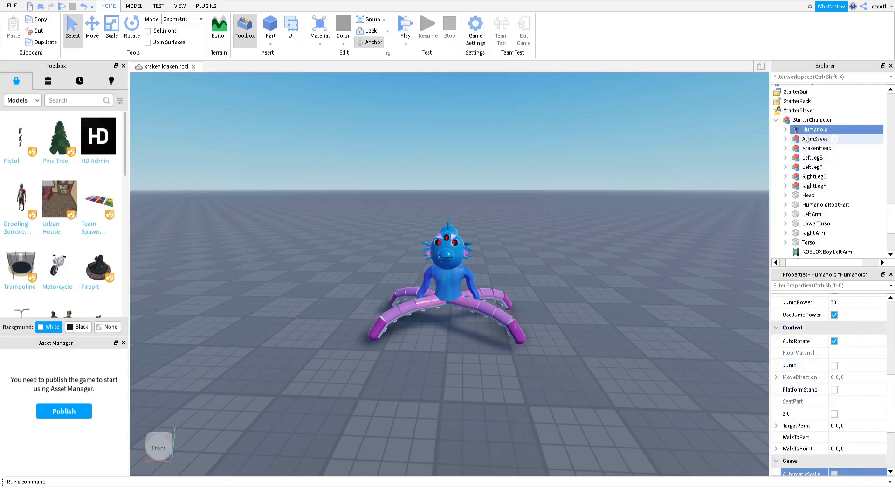
# Open the Workspace Kraken in the Animation Editor, load the imported 24-frame animation and go to frame 6
pyautogui.click(462, 264)
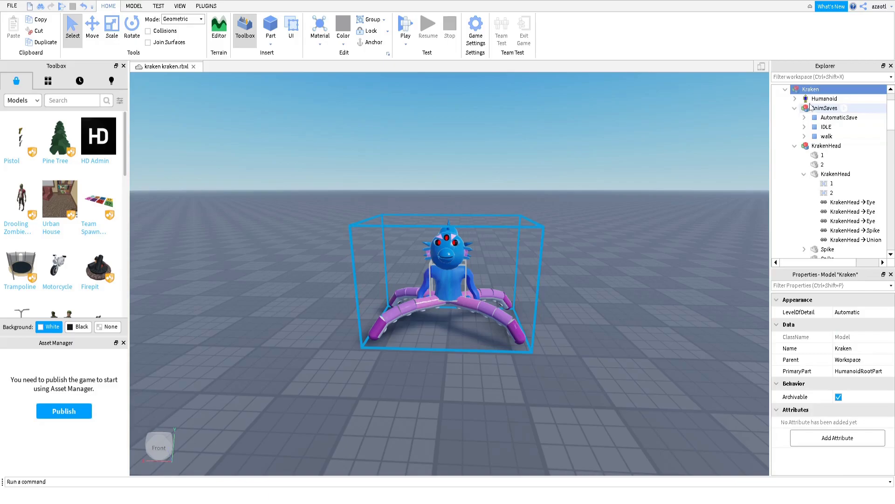
pyautogui.click(206, 6)
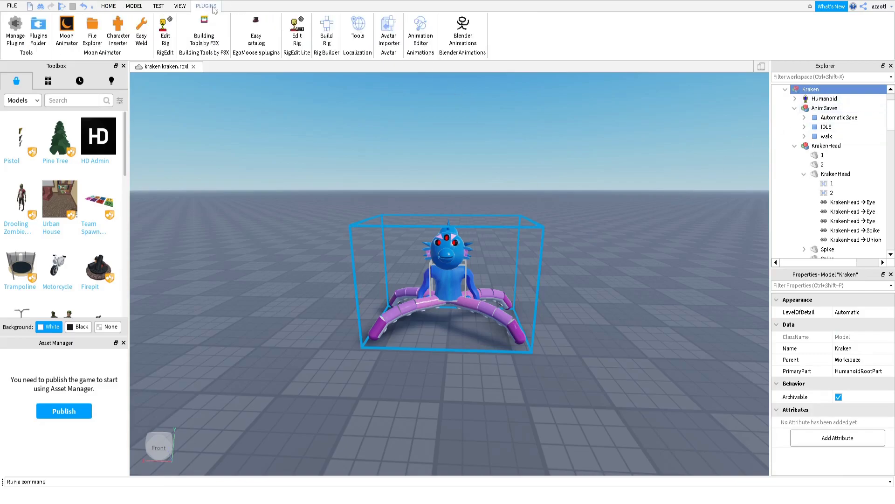
pyautogui.click(422, 33)
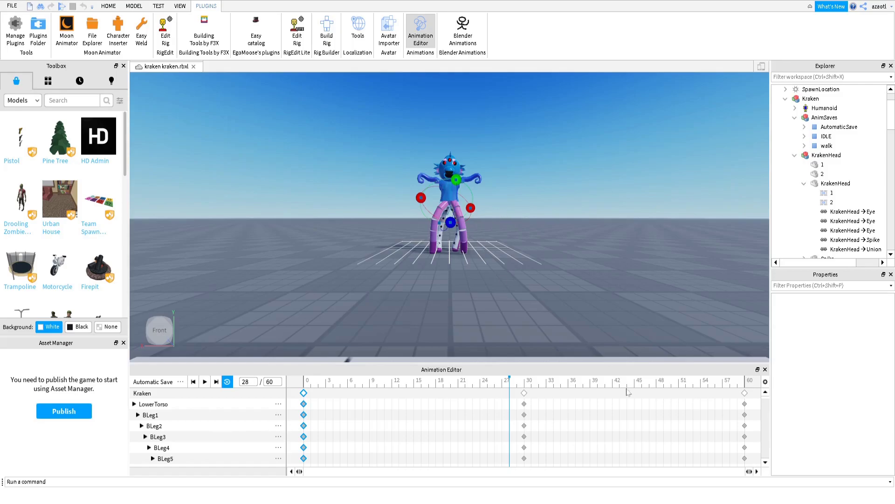
pyautogui.moveTo(359, 384); pyautogui.dragTo(409, 406)
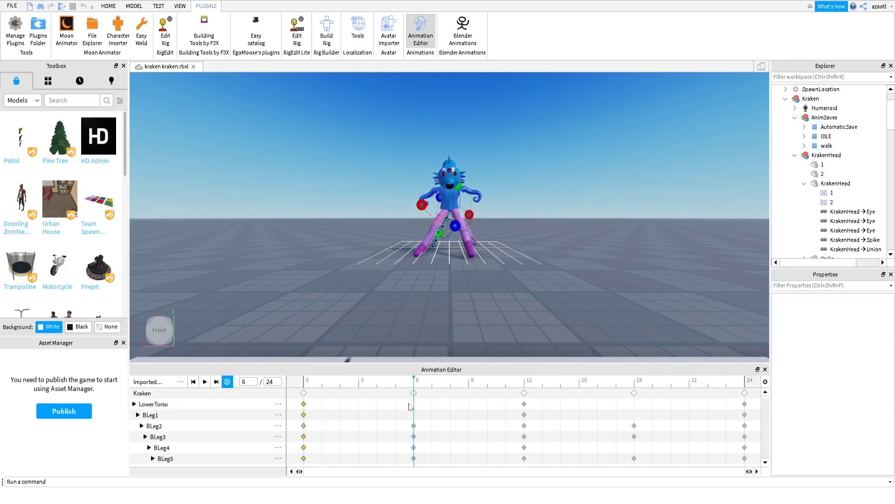
# Raise the LowerTorso slightly at frame 12 and compare the foot positions at frames 6 and 12
pyautogui.moveTo(468, 256); pyautogui.dragTo(468, 260, button='right')
pyautogui.scroll(5, 468, 256)
pyautogui.click(487, 239)
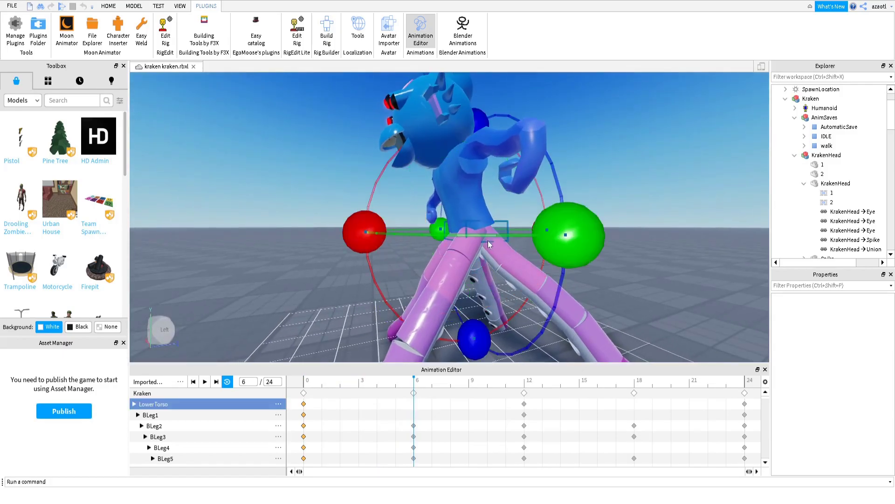
pyautogui.scroll(-5, 490, 329)
pyautogui.click(522, 386)
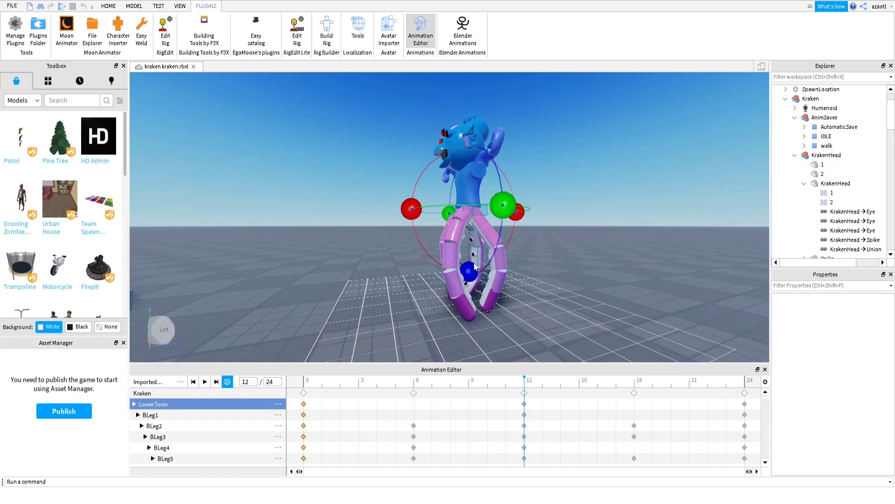
pyautogui.hotkey('ctrl', '2')
pyautogui.moveTo(472, 272); pyautogui.dragTo(472, 256)
pyautogui.moveTo(444, 381); pyautogui.dragTo(419, 385)
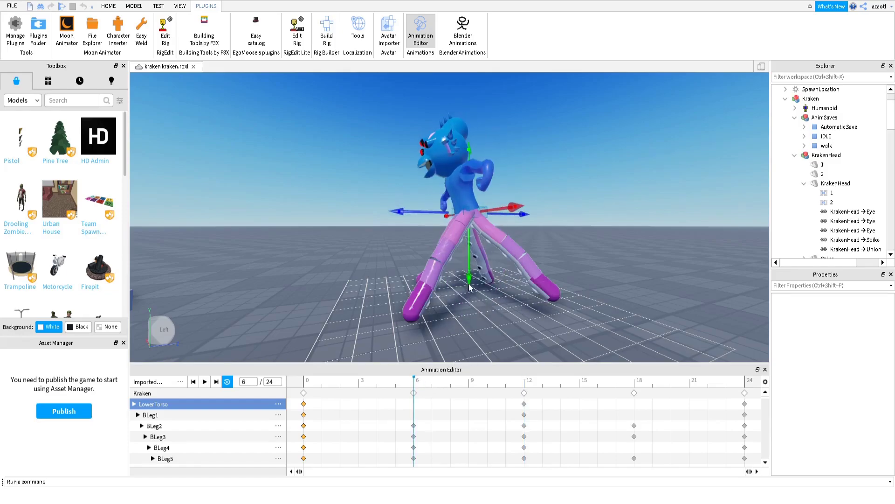
pyautogui.click(524, 384)
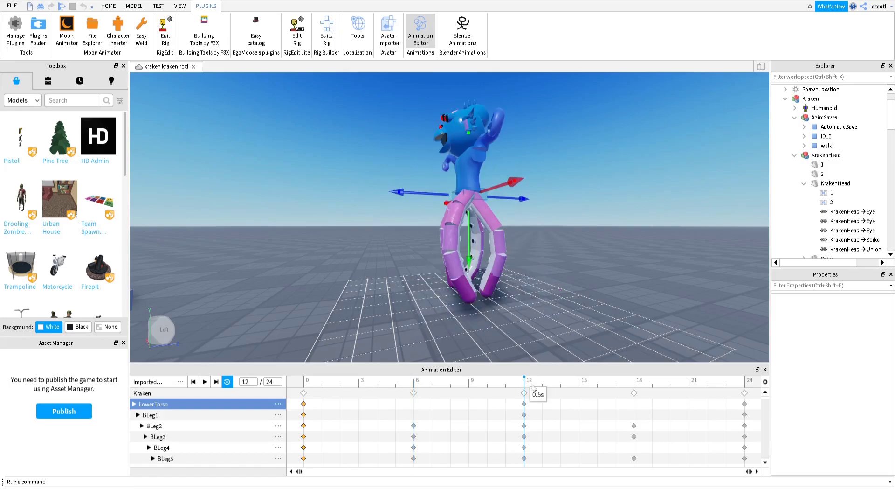
pyautogui.moveTo(506, 310); pyautogui.dragTo(508, 311, button='right')
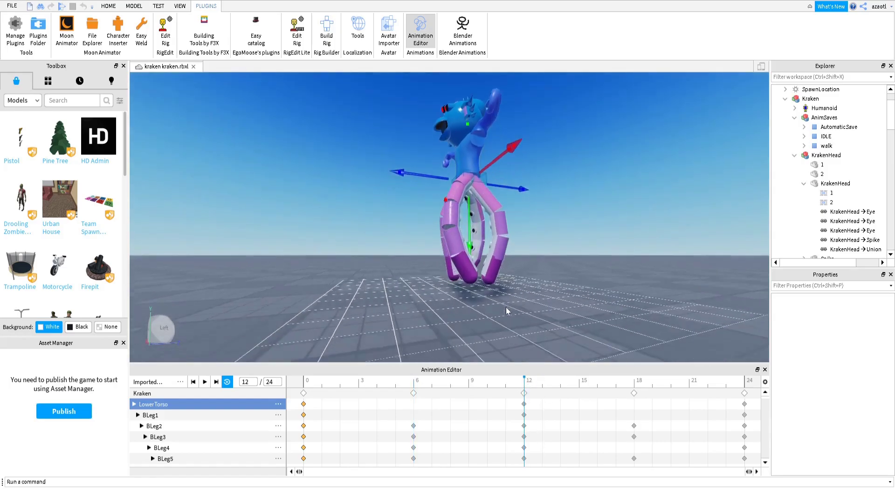
# Raise the Kraken's LowerTorso slightly at frame 18 and a little more at frame 12
pyautogui.moveTo(461, 382); pyautogui.dragTo(629, 402)
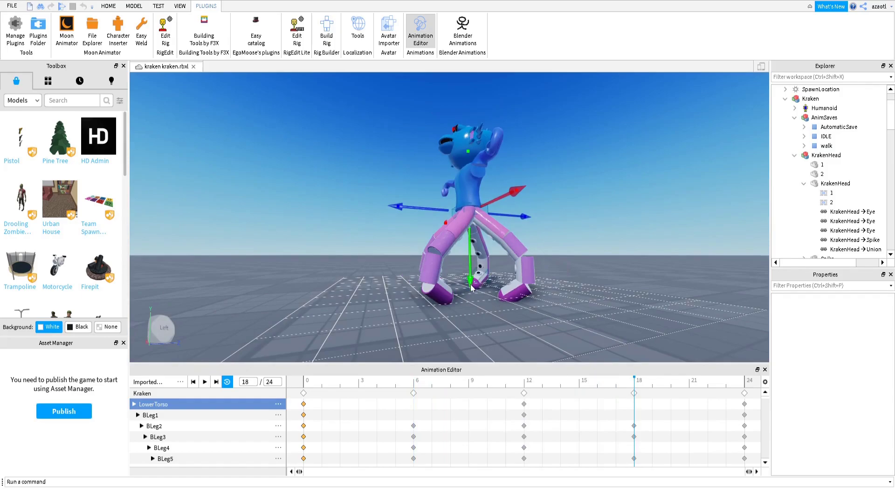
pyautogui.moveTo(471, 287); pyautogui.dragTo(472, 279)
pyautogui.click(525, 382)
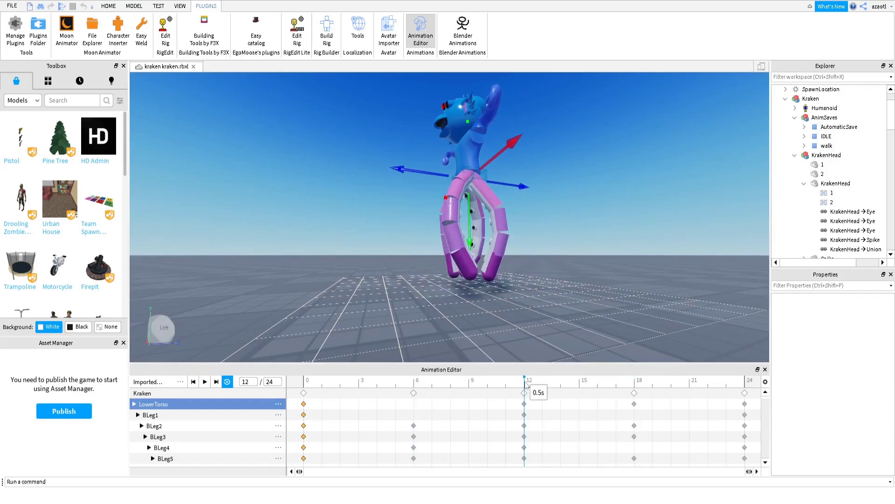
pyautogui.moveTo(469, 234); pyautogui.dragTo(470, 232)
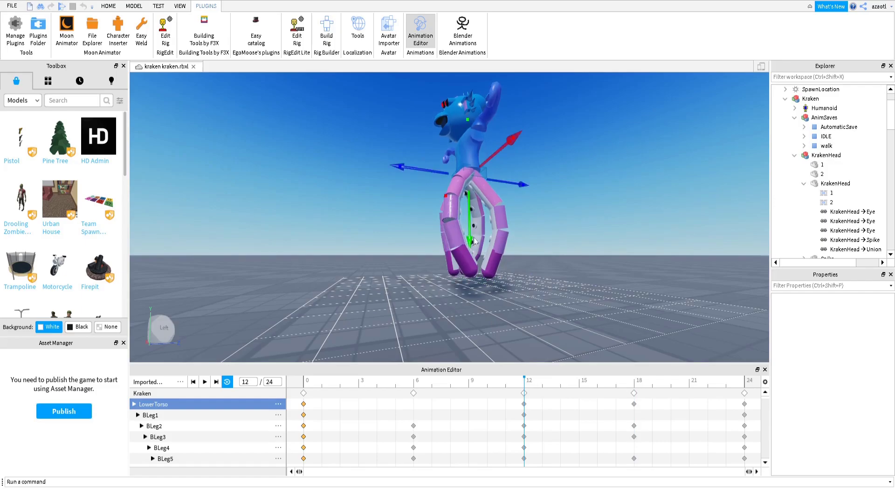
# Play back the imported animation to check the legs against the ground, and save the animation clip
pyautogui.press('space')
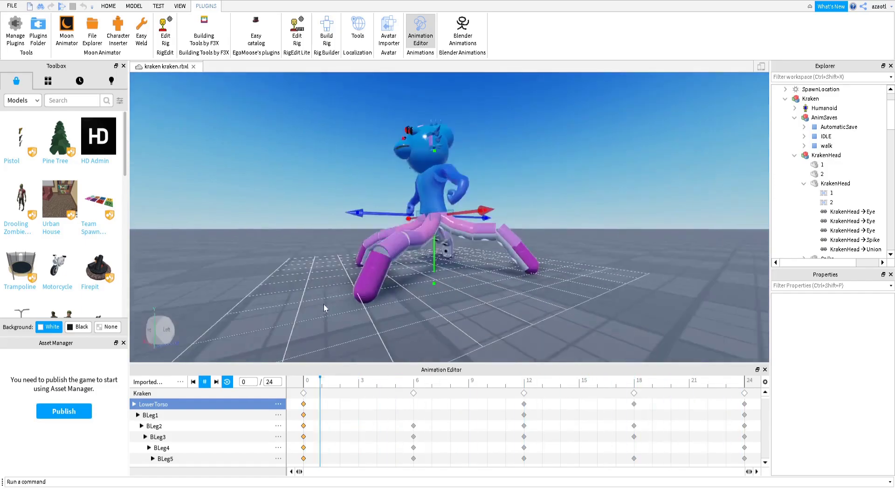
pyautogui.moveTo(323, 304); pyautogui.dragTo(324, 304, button='right')
pyautogui.press('space')
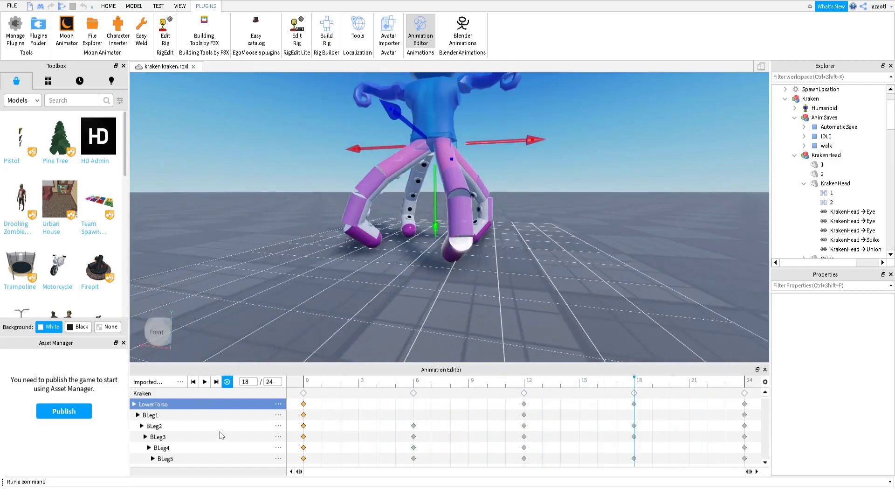
pyautogui.hotkey('ctrl', 's')
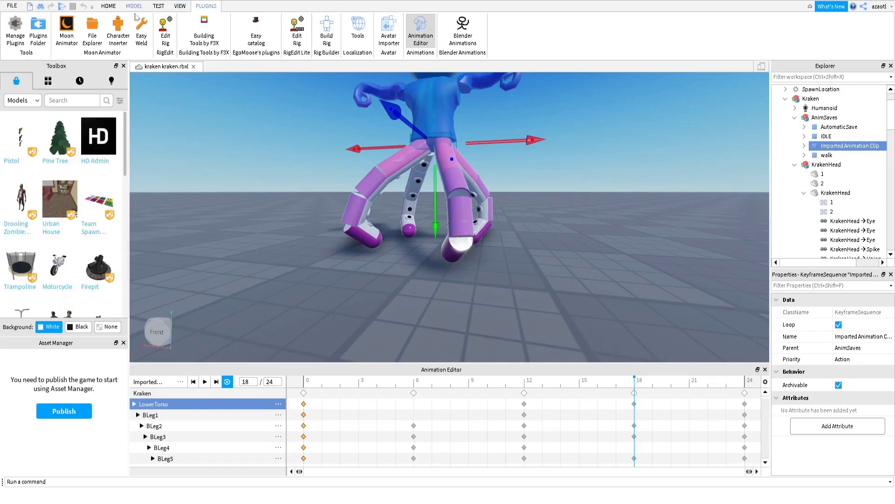
# Close the Animation Editor and start a playtest, moving the Kraken off the spawn pad
pyautogui.click(432, 32)
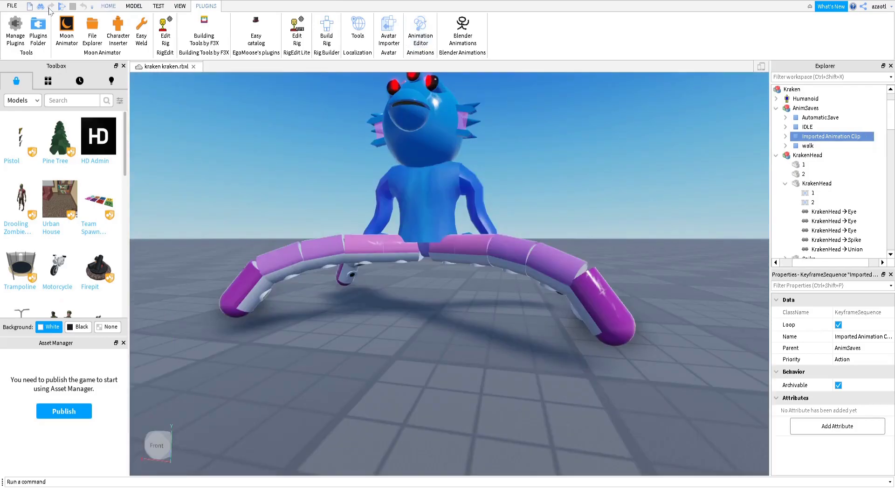
pyautogui.click(109, 6)
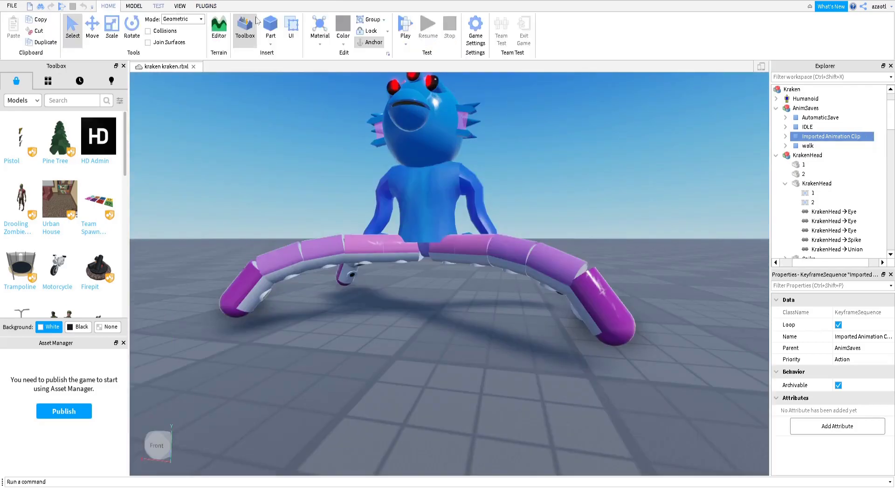
pyautogui.click(414, 21)
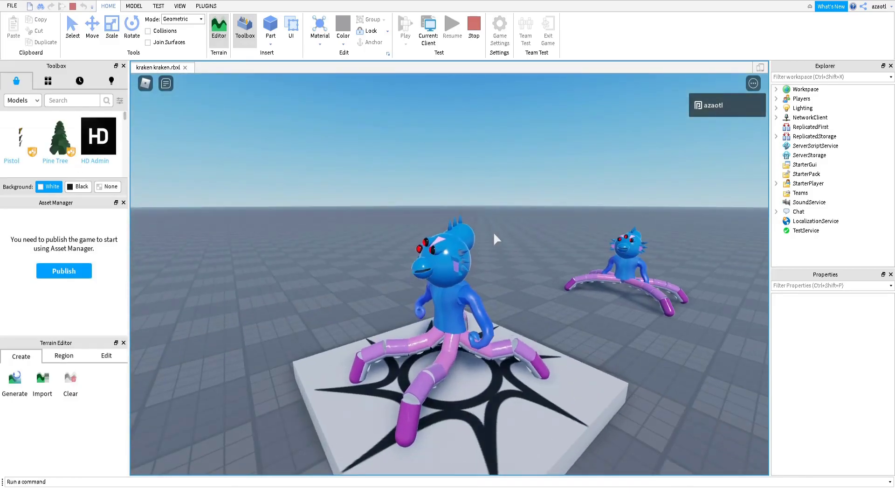
pyautogui.press('a')
pyautogui.moveTo(494, 234); pyautogui.dragTo(494, 233, button='right')
pyautogui.press('s')
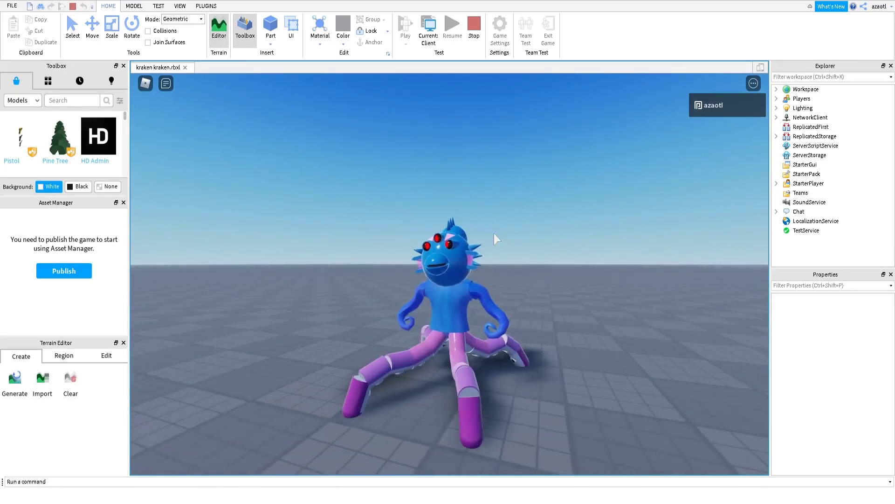
# Find the Humanoid inside the player's character in the Workspace and look through its jump and control properties
pyautogui.click(776, 90)
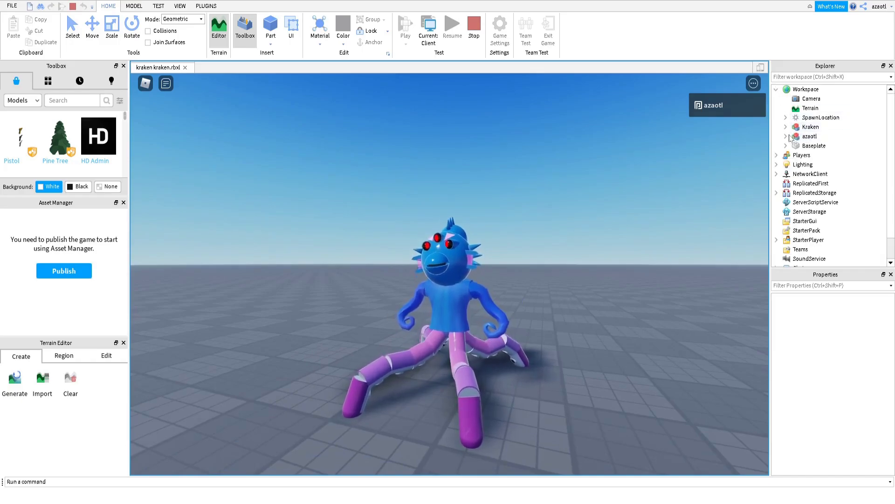
pyautogui.click(786, 136)
pyautogui.scroll(-3, 821, 205)
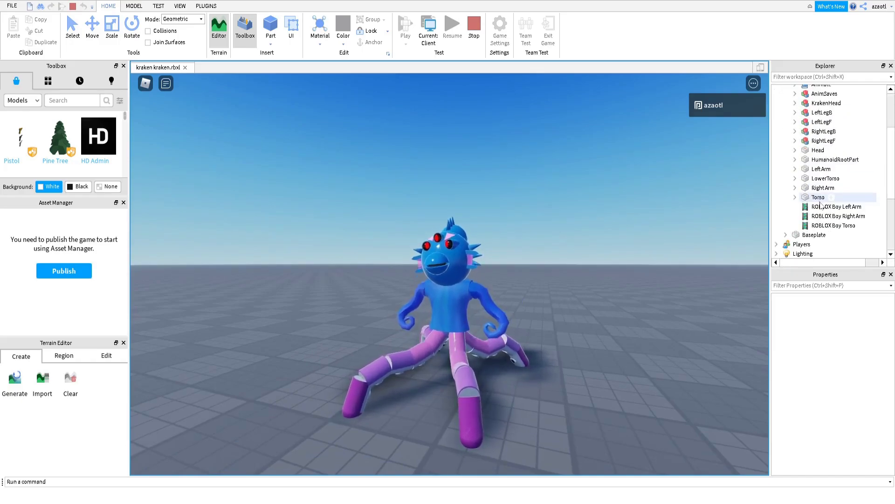
pyautogui.scroll(2, 820, 203)
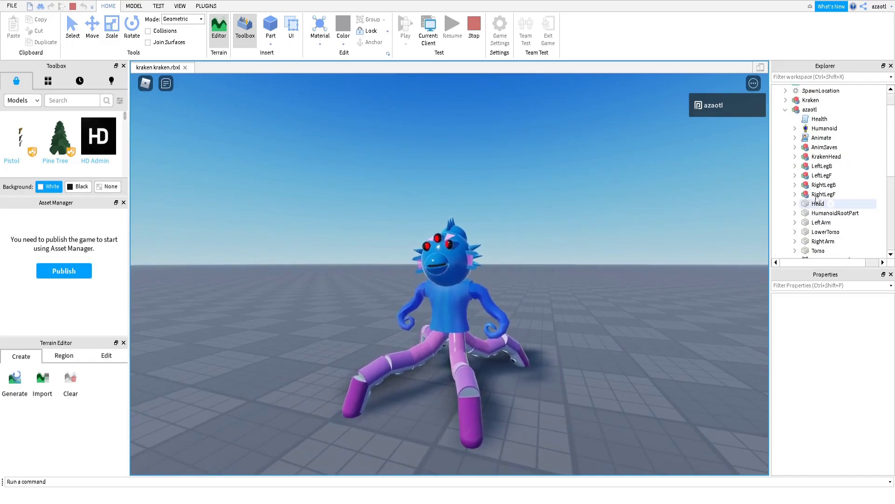
pyautogui.click(815, 127)
pyautogui.scroll(-5, 850, 390)
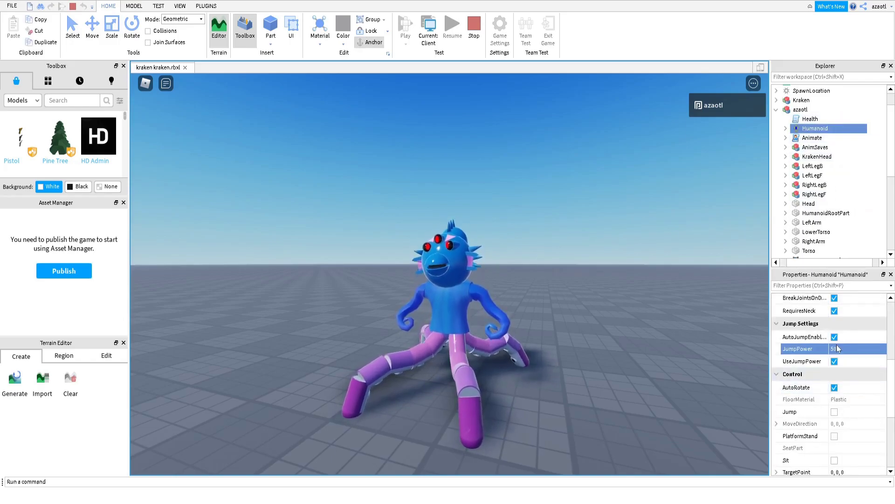
# Walk the Kraken around the baseplate to check how its feet meet the ground while moving
pyautogui.press('w')
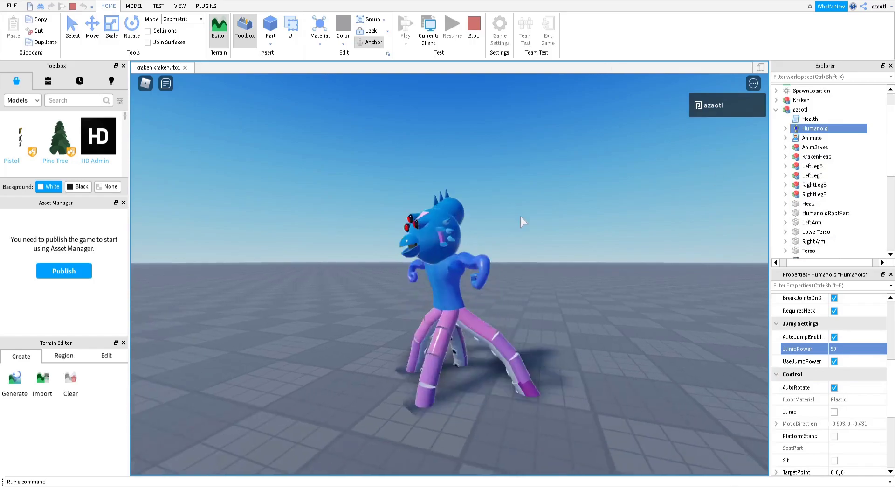
pyautogui.moveTo(521, 217); pyautogui.dragTo(520, 216, button='right')
pyautogui.press('w')
pyautogui.press('a')
pyautogui.press('s')
pyautogui.press('s')
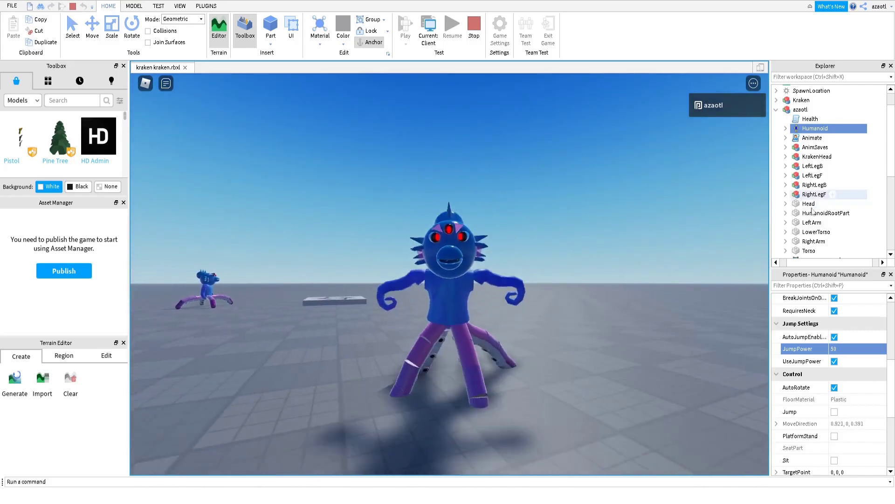
# Turn on automatic scaling on the player's Humanoid and check the Kraken's leg height from the side
pyautogui.scroll(-5, 849, 408)
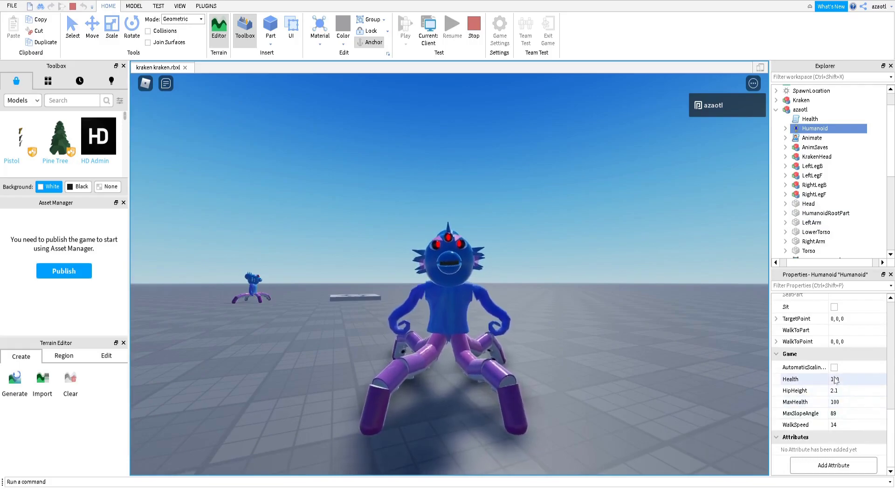
pyautogui.scroll(5, 824, 370)
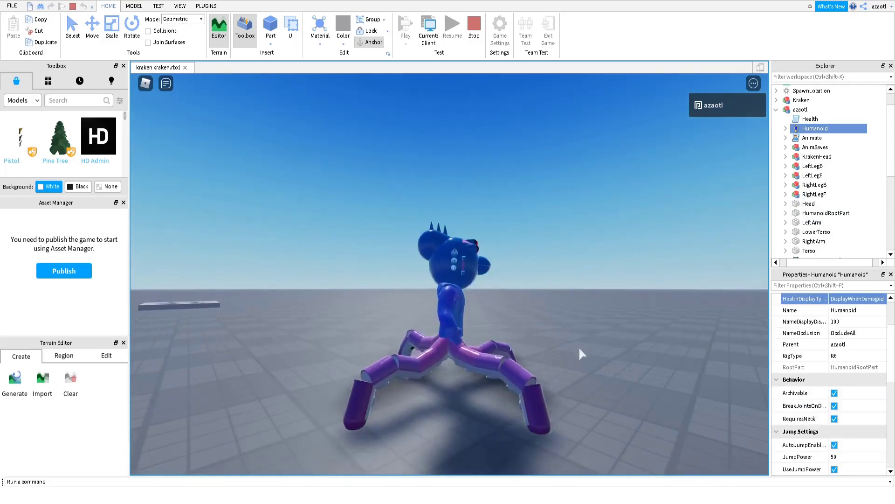
pyautogui.scroll(-5, 870, 401)
pyautogui.scroll(-2, 869, 399)
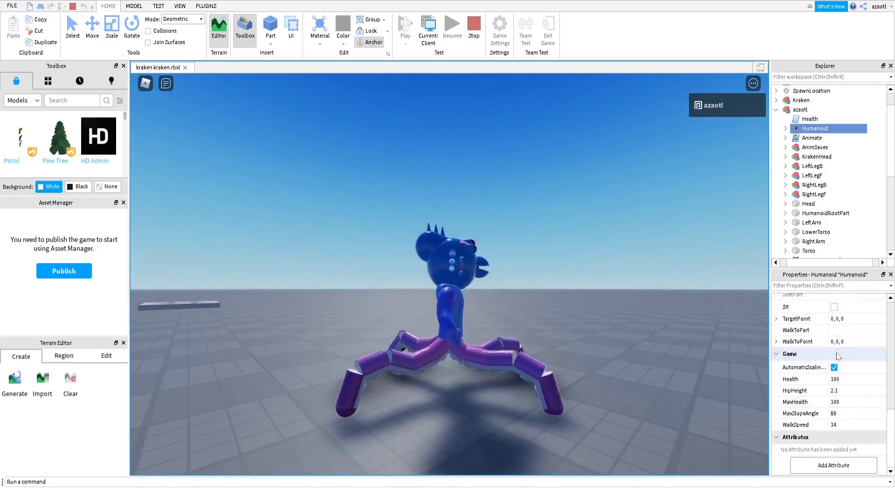
pyautogui.moveTo(539, 369); pyautogui.dragTo(538, 364, button='right')
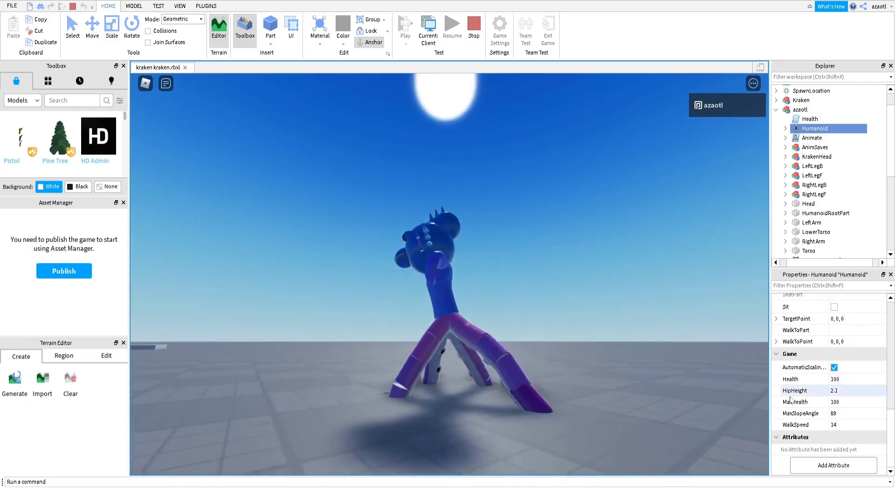
# Enter 100 as the MaxSlopeAngle of the player's Humanoid and move the Kraken
pyautogui.click(839, 413)
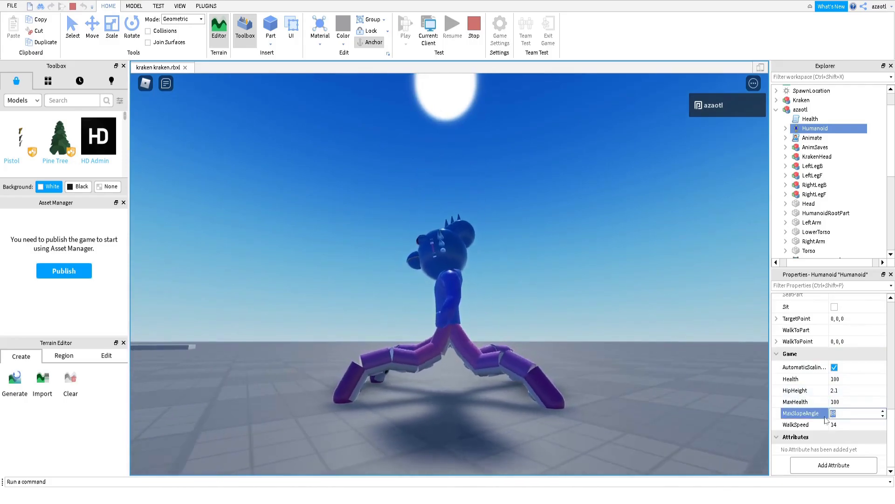
pyautogui.write('100')
pyautogui.press('Return')
pyautogui.press('d')
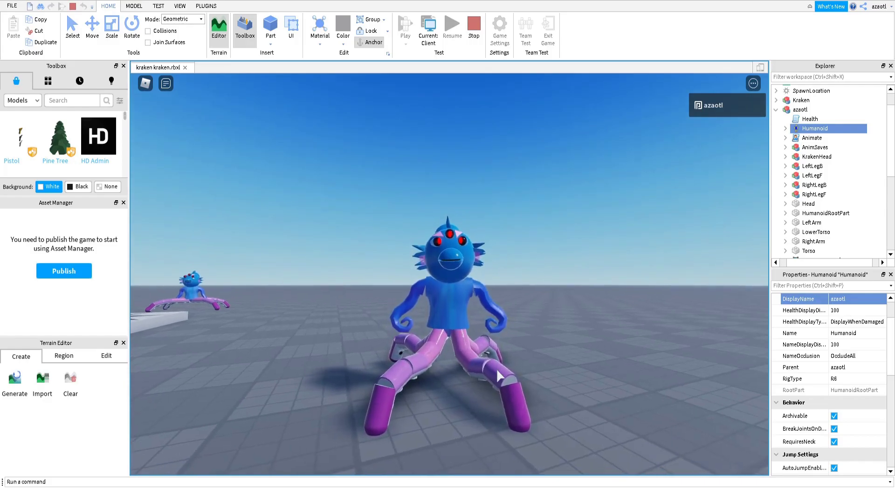
# Steer the Kraken toward the camera and inspect its idle pose from the front and from below
pyautogui.press('a')
pyautogui.moveTo(497, 368); pyautogui.dragTo(497, 368, button='right')
pyautogui.press('s')
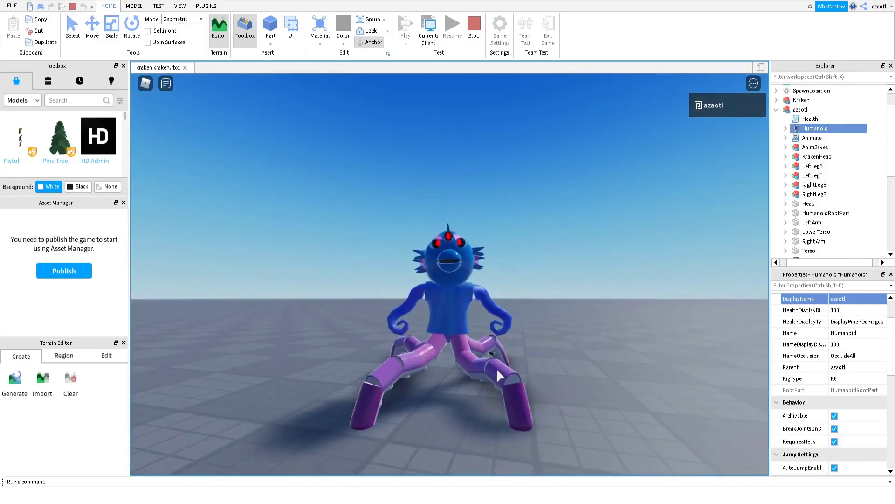
pyautogui.moveTo(485, 375); pyautogui.dragTo(485, 377, button='right')
pyautogui.scroll(-1, 485, 375)
pyautogui.scroll(1, 485, 375)
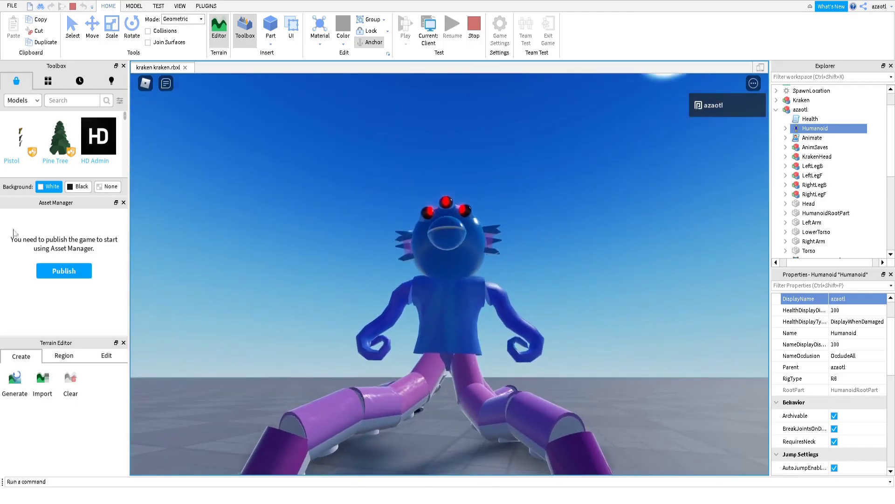
# Search the model library for "kraken" and browse the matching models
pyautogui.click(55, 104)
pyautogui.write('kraken')
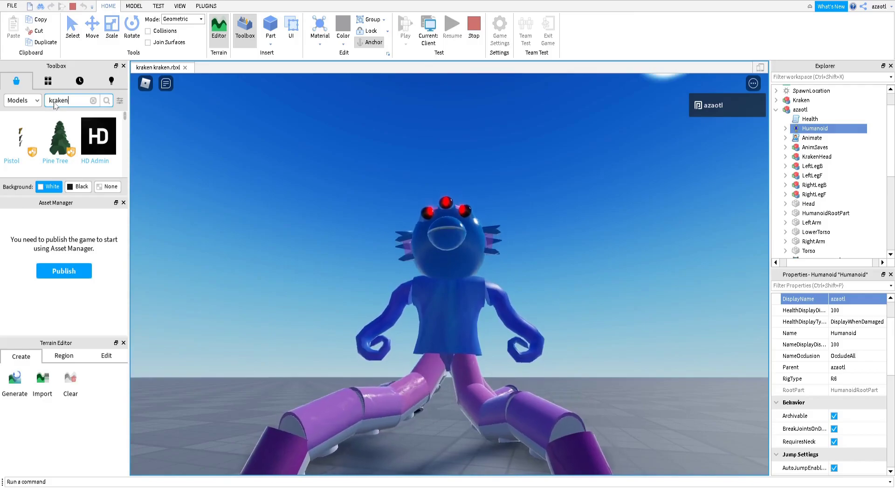
pyautogui.press('Return')
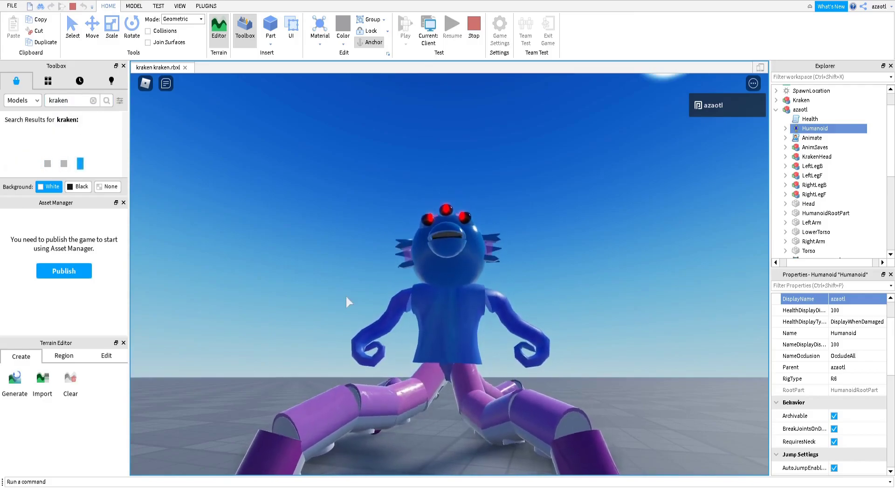
pyautogui.moveTo(479, 298); pyautogui.dragTo(479, 295, button='right')
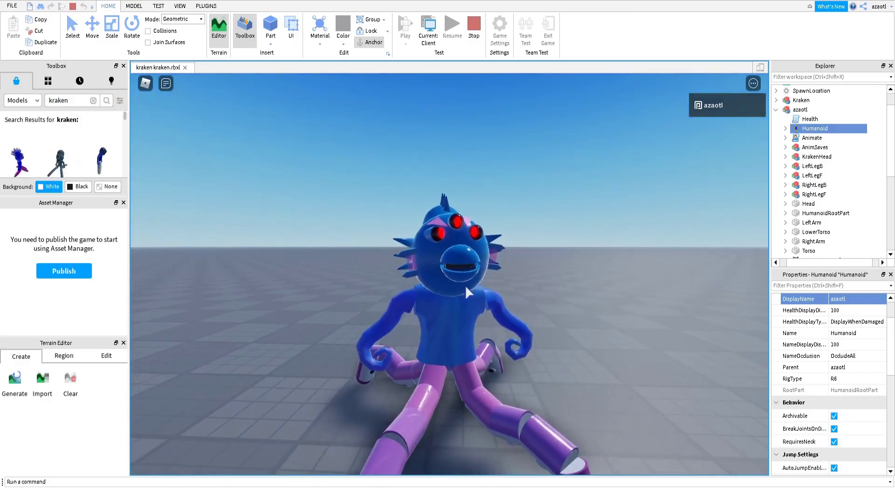
pyautogui.scroll(-2, 63, 150)
pyautogui.scroll(-2, 64, 151)
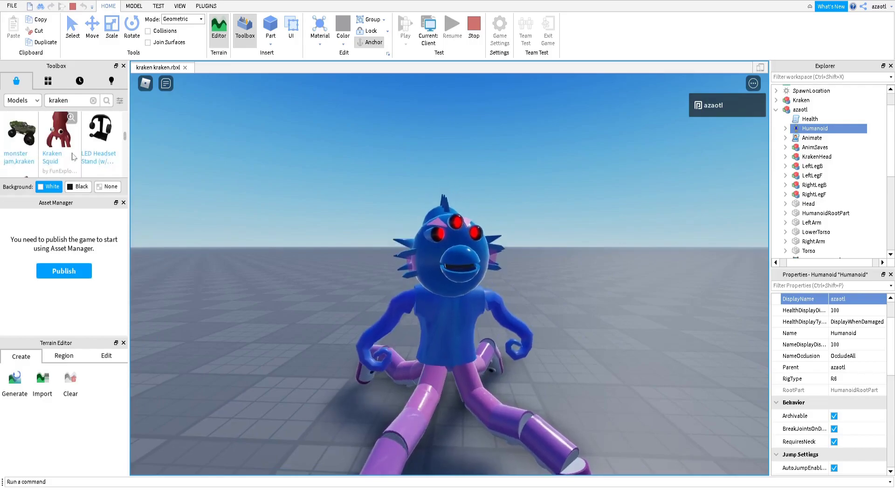
pyautogui.scroll(-3, 74, 155)
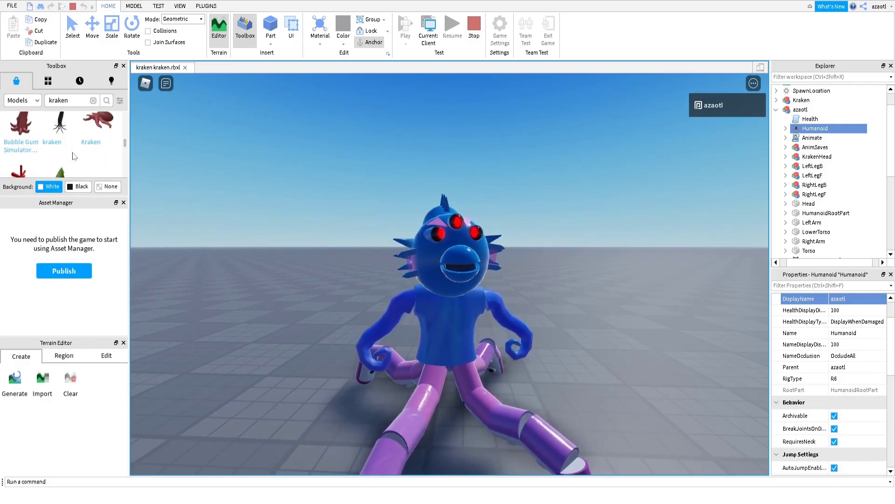
pyautogui.scroll(-3, 74, 156)
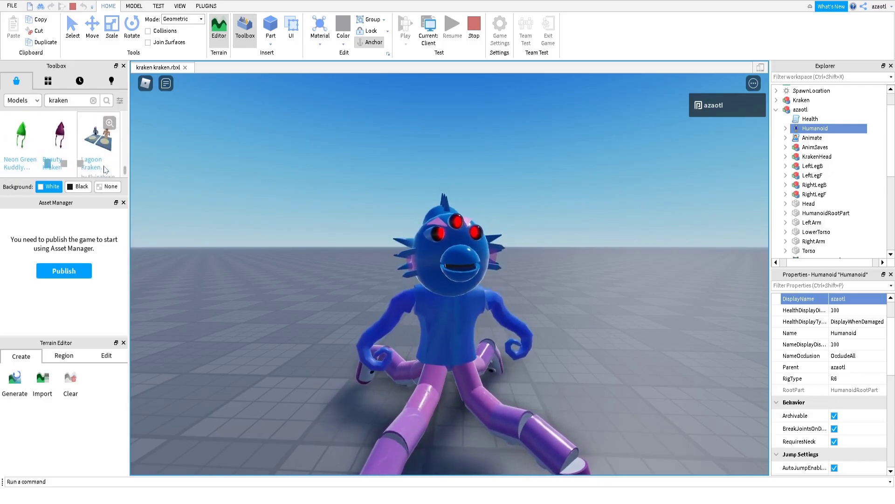
# Move the Kraken around again and examine its body and legs up close and from several angles
pyautogui.moveTo(256, 342); pyautogui.dragTo(256, 342, button='right')
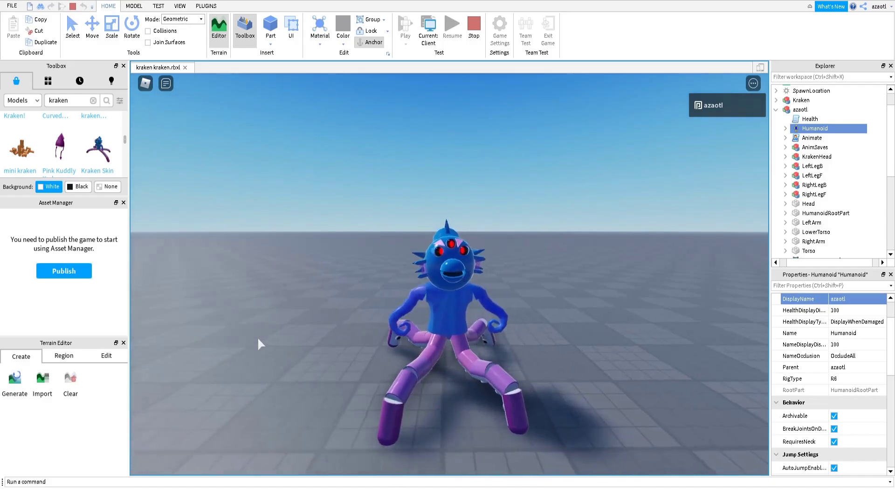
pyautogui.press('d')
pyautogui.press('s')
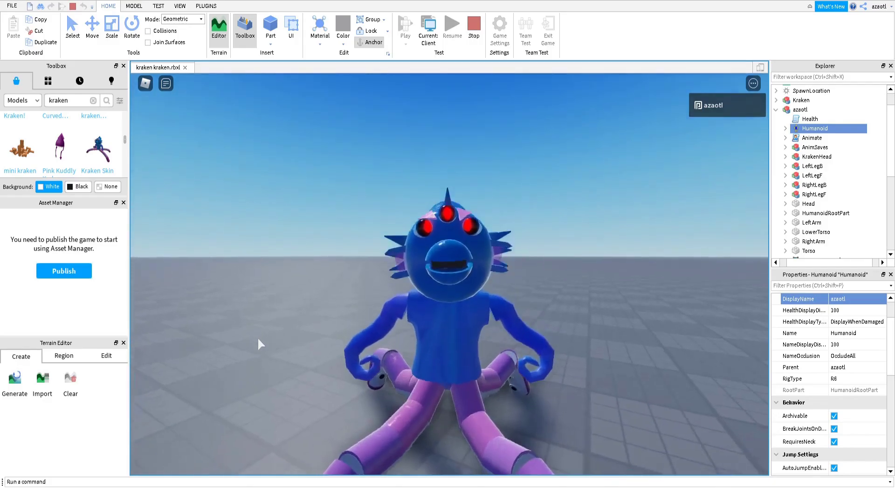
pyautogui.moveTo(259, 338); pyautogui.dragTo(259, 338, button='right')
pyautogui.press('d')
pyautogui.scroll(1, 258, 339)
pyautogui.press('w')
pyautogui.scroll(2, 258, 338)
pyautogui.scroll(-3, 258, 339)
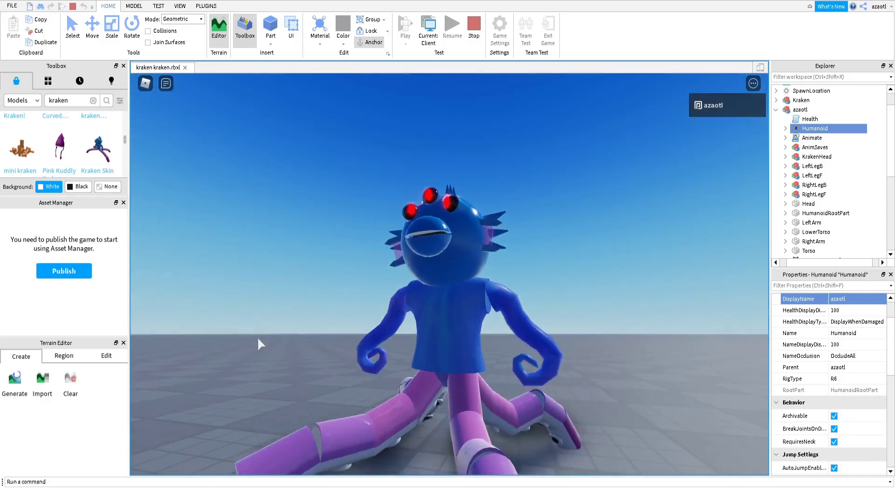
pyautogui.scroll(-2, 258, 338)
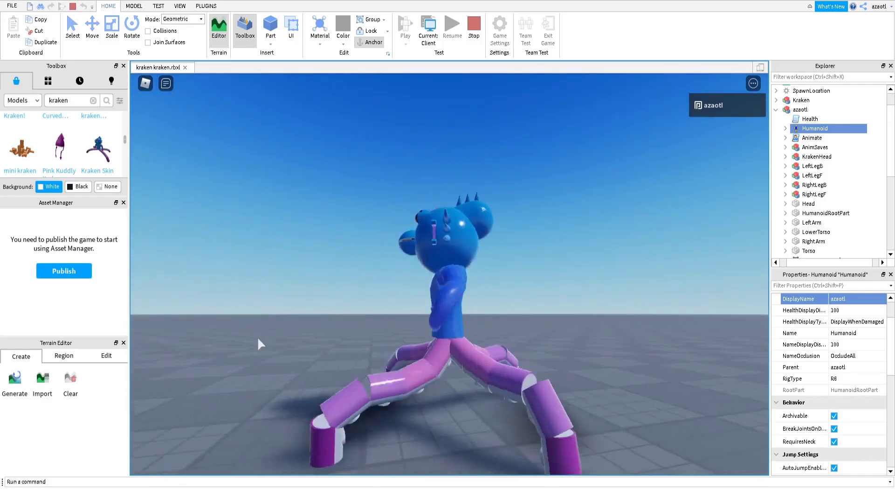